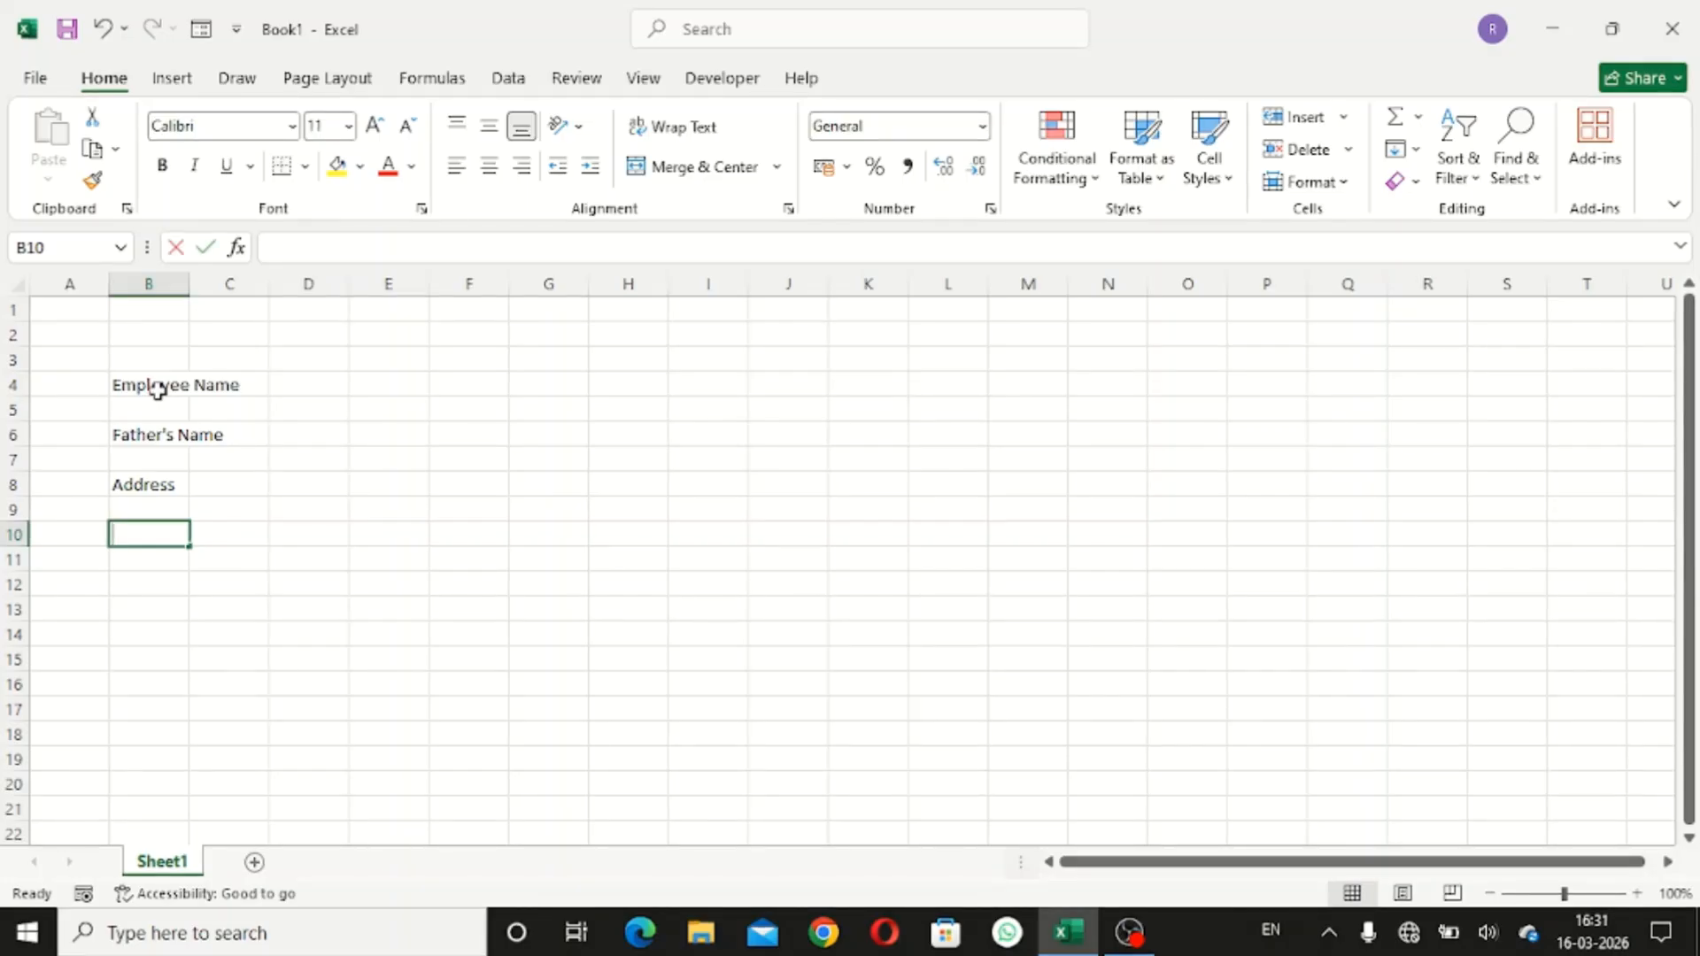
- Enter the labels Gender, Mobile No and Email ID down column B below Address
text(Ema)
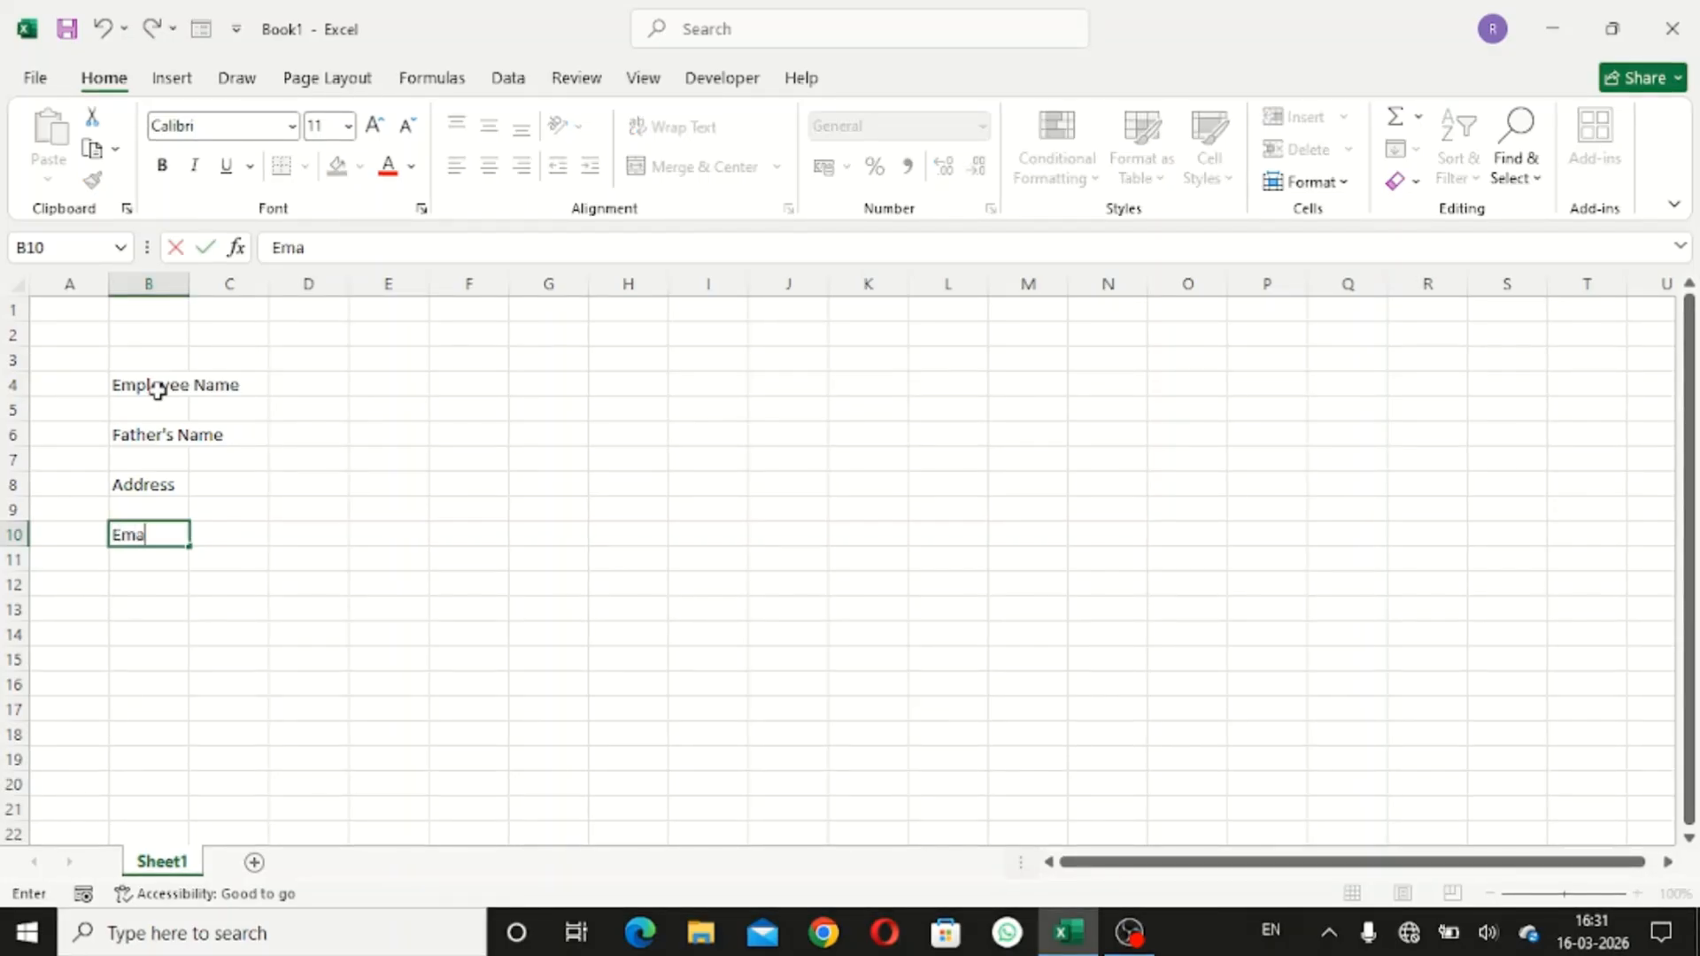
text(i)
key(BackSpace)
key(BackSpace)
key(BackSpace)
key(BackSpace)
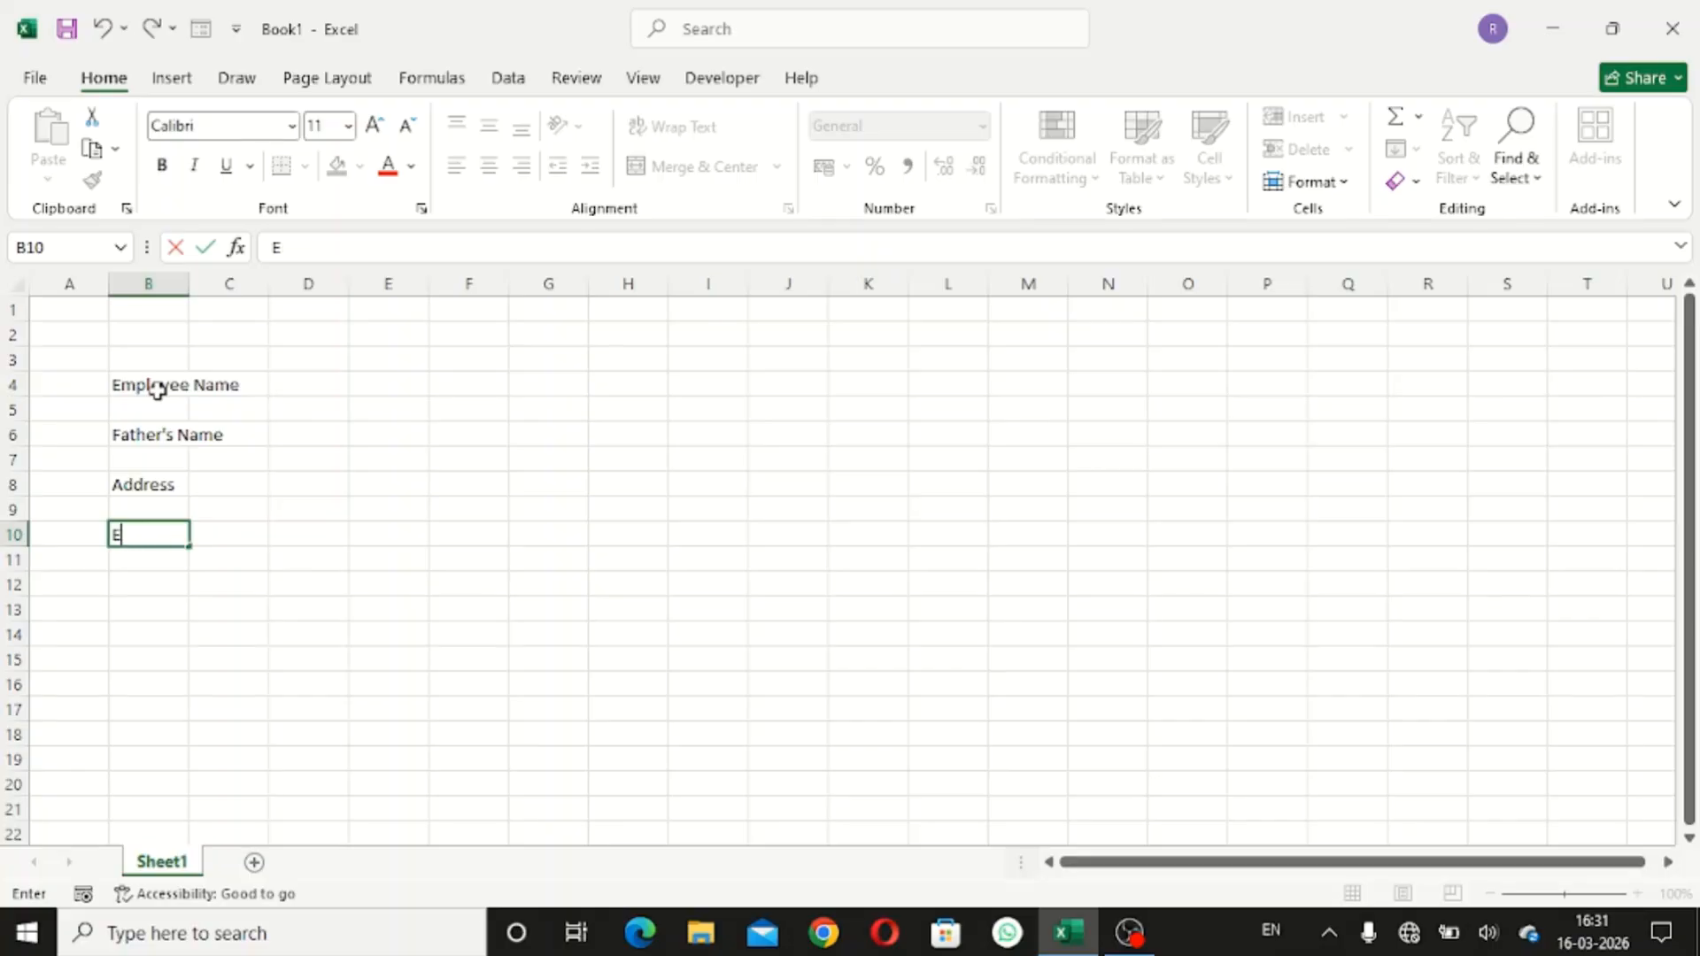
text(Gender)
key(BackSpace)
text(nder)
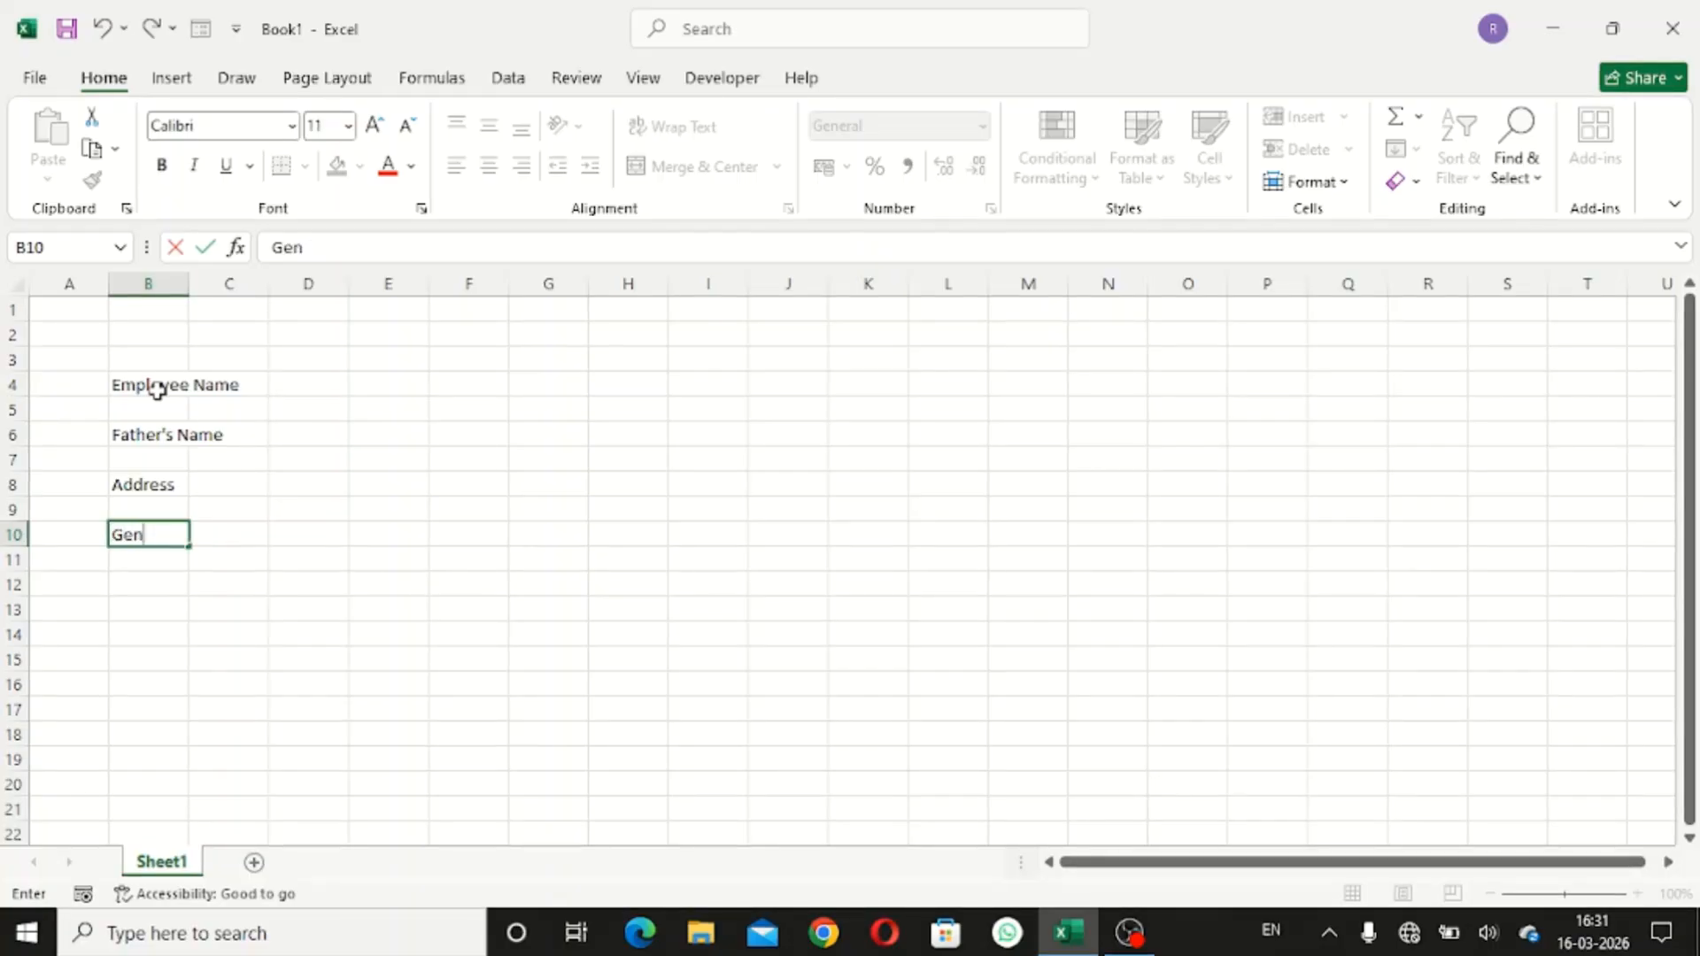
key(Return)
key(Return)
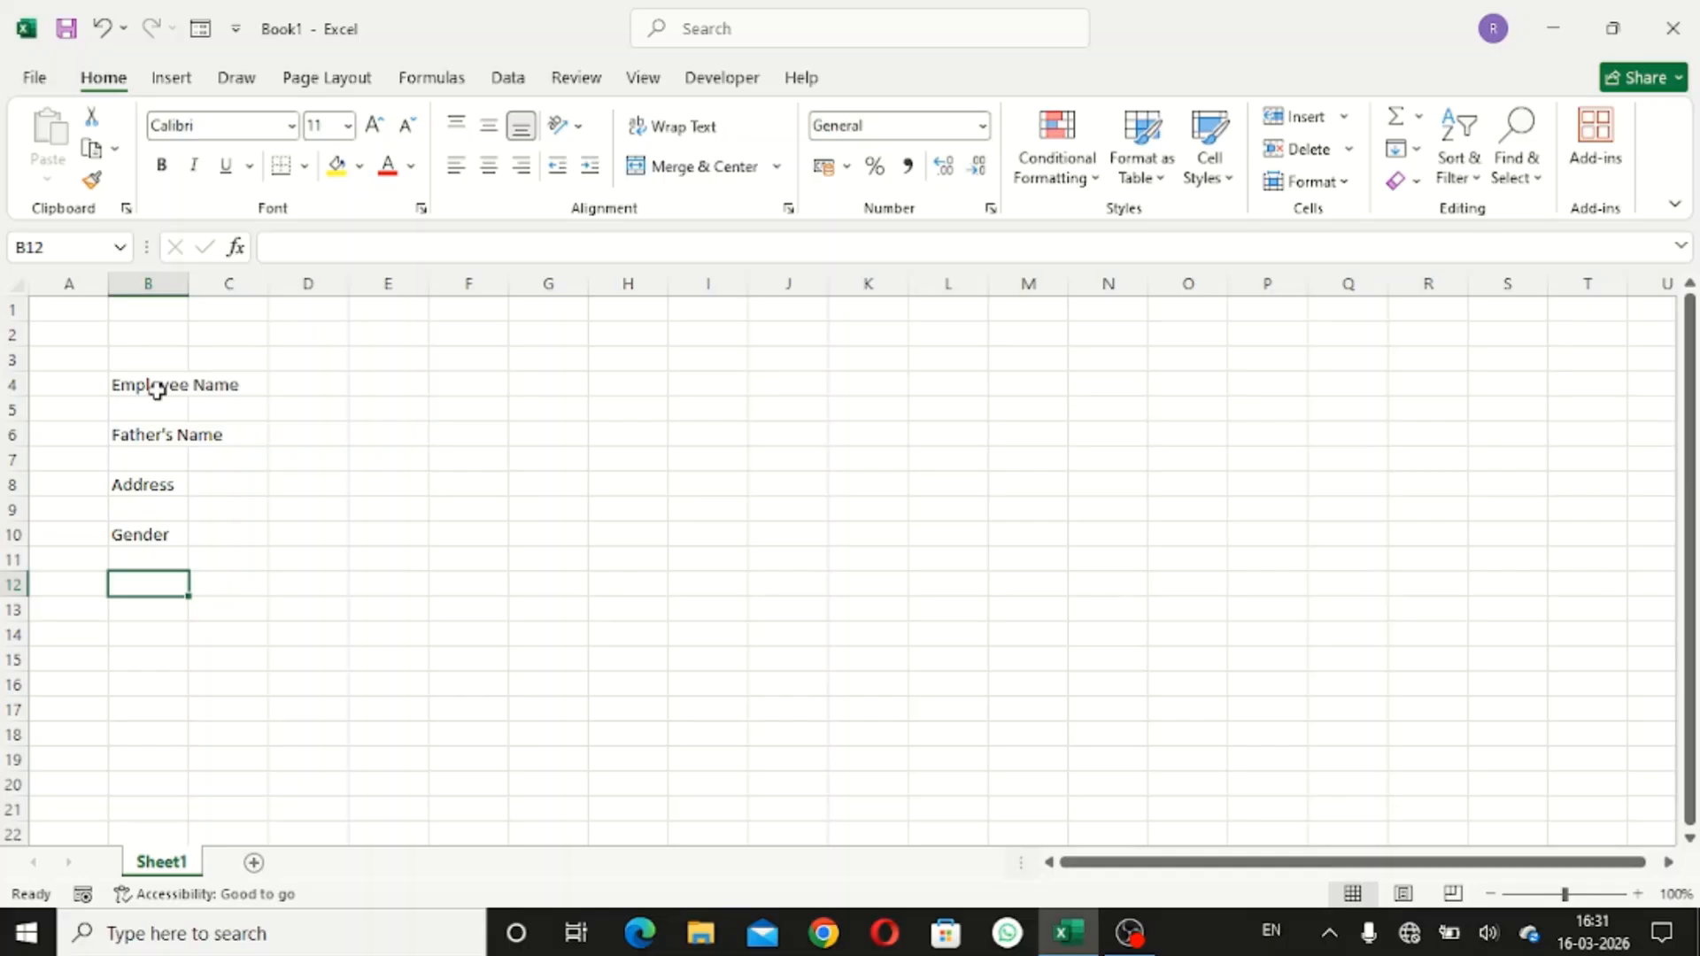
text(Mobile)
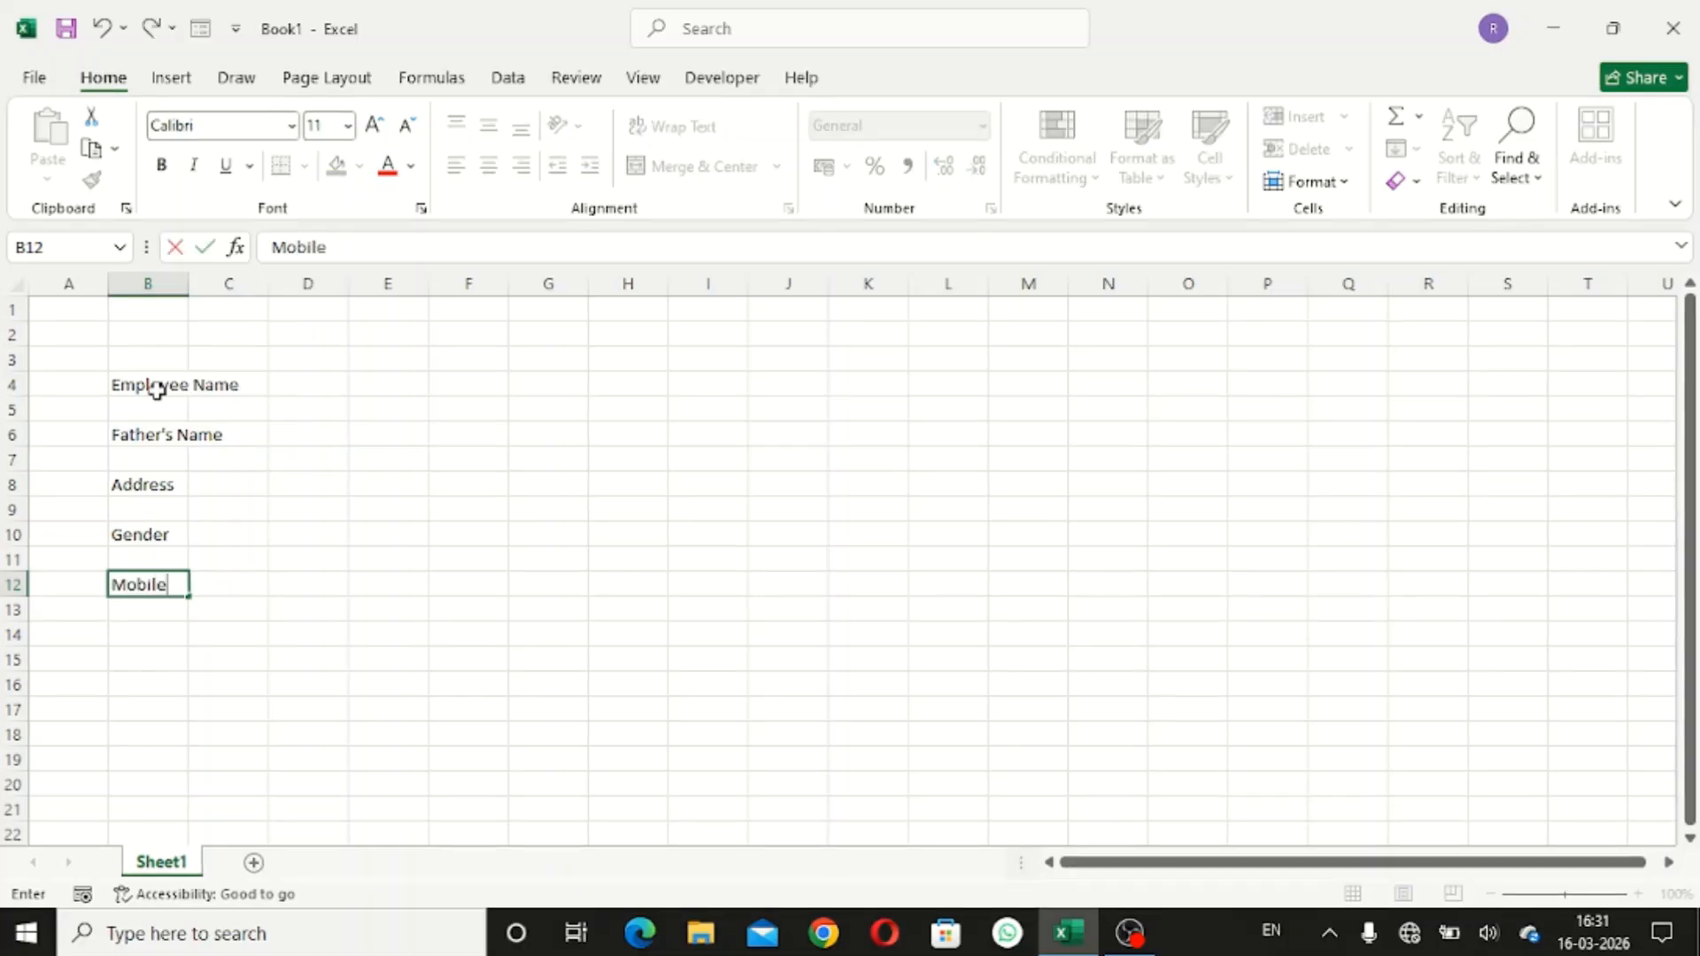
text( No)
key(Return)
key(Return)
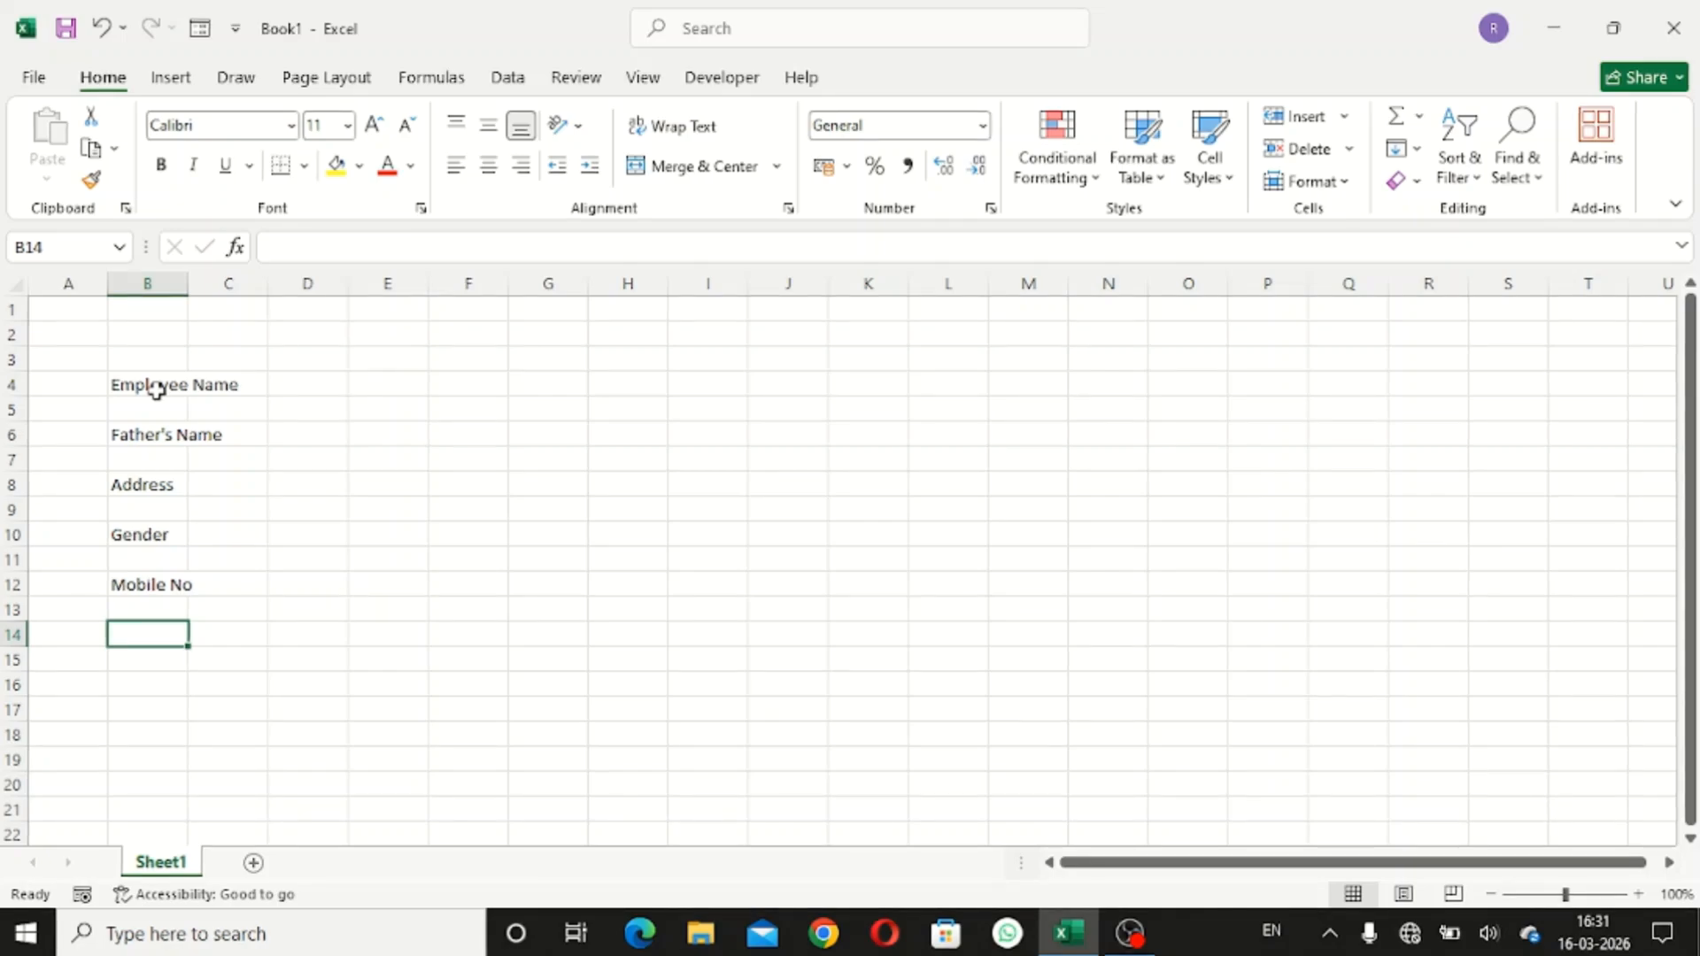
text(Em)
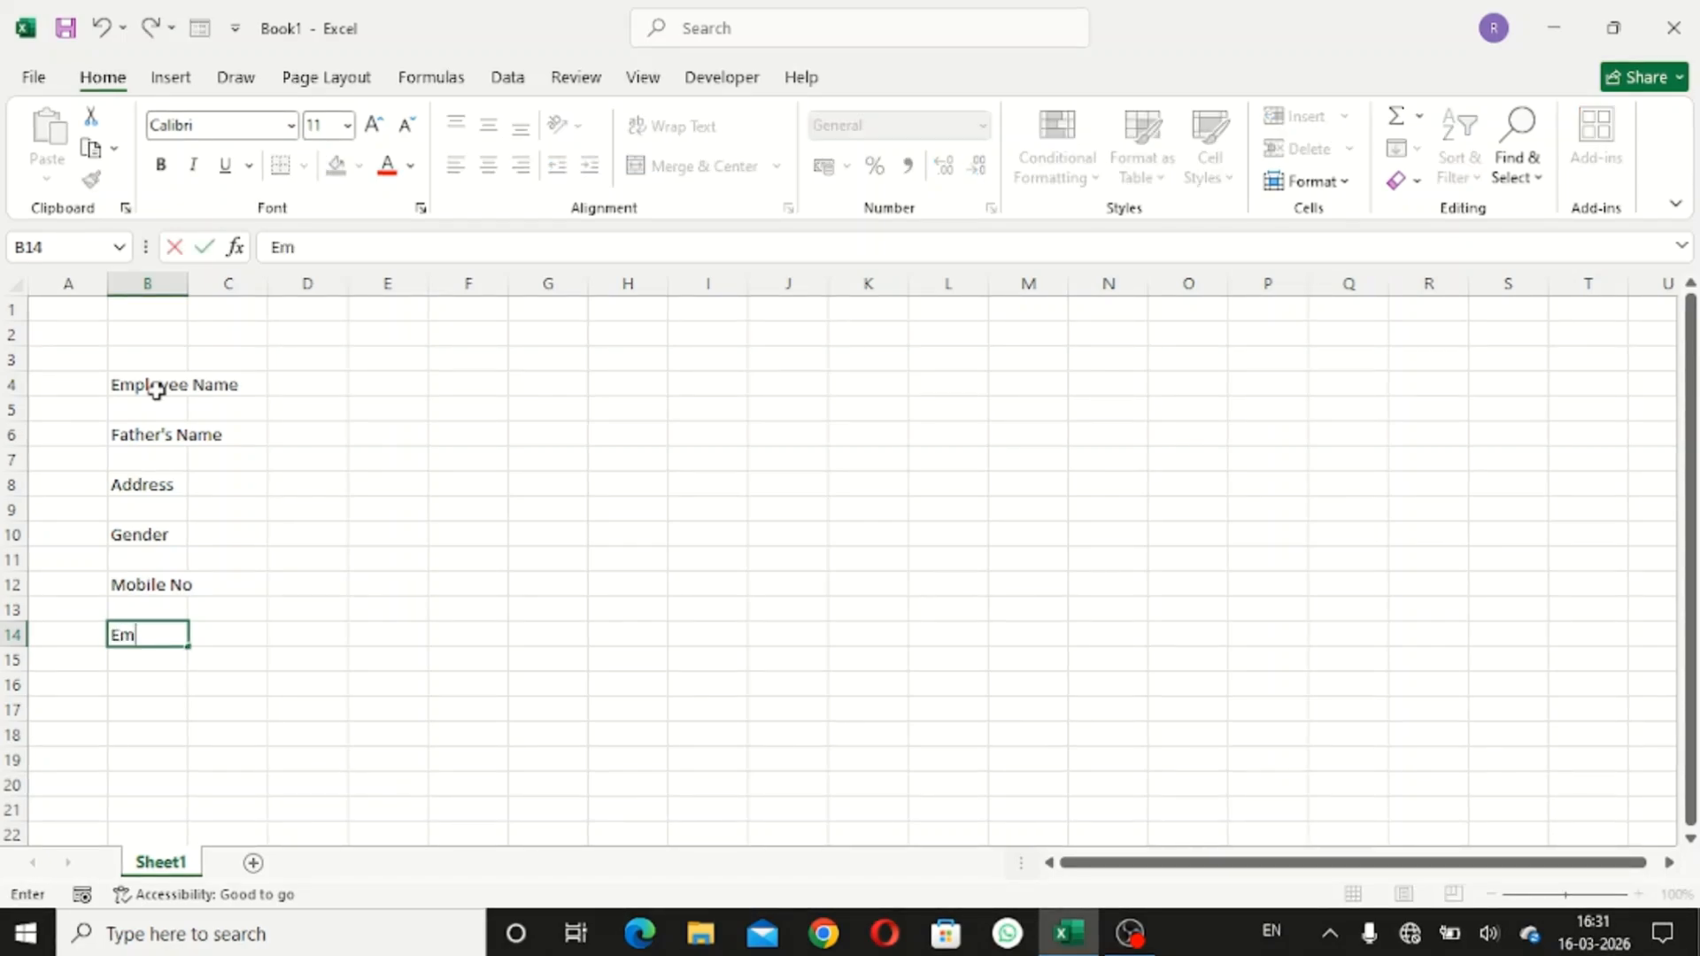
text(ail IL)
key(BackSpace)
text(D)
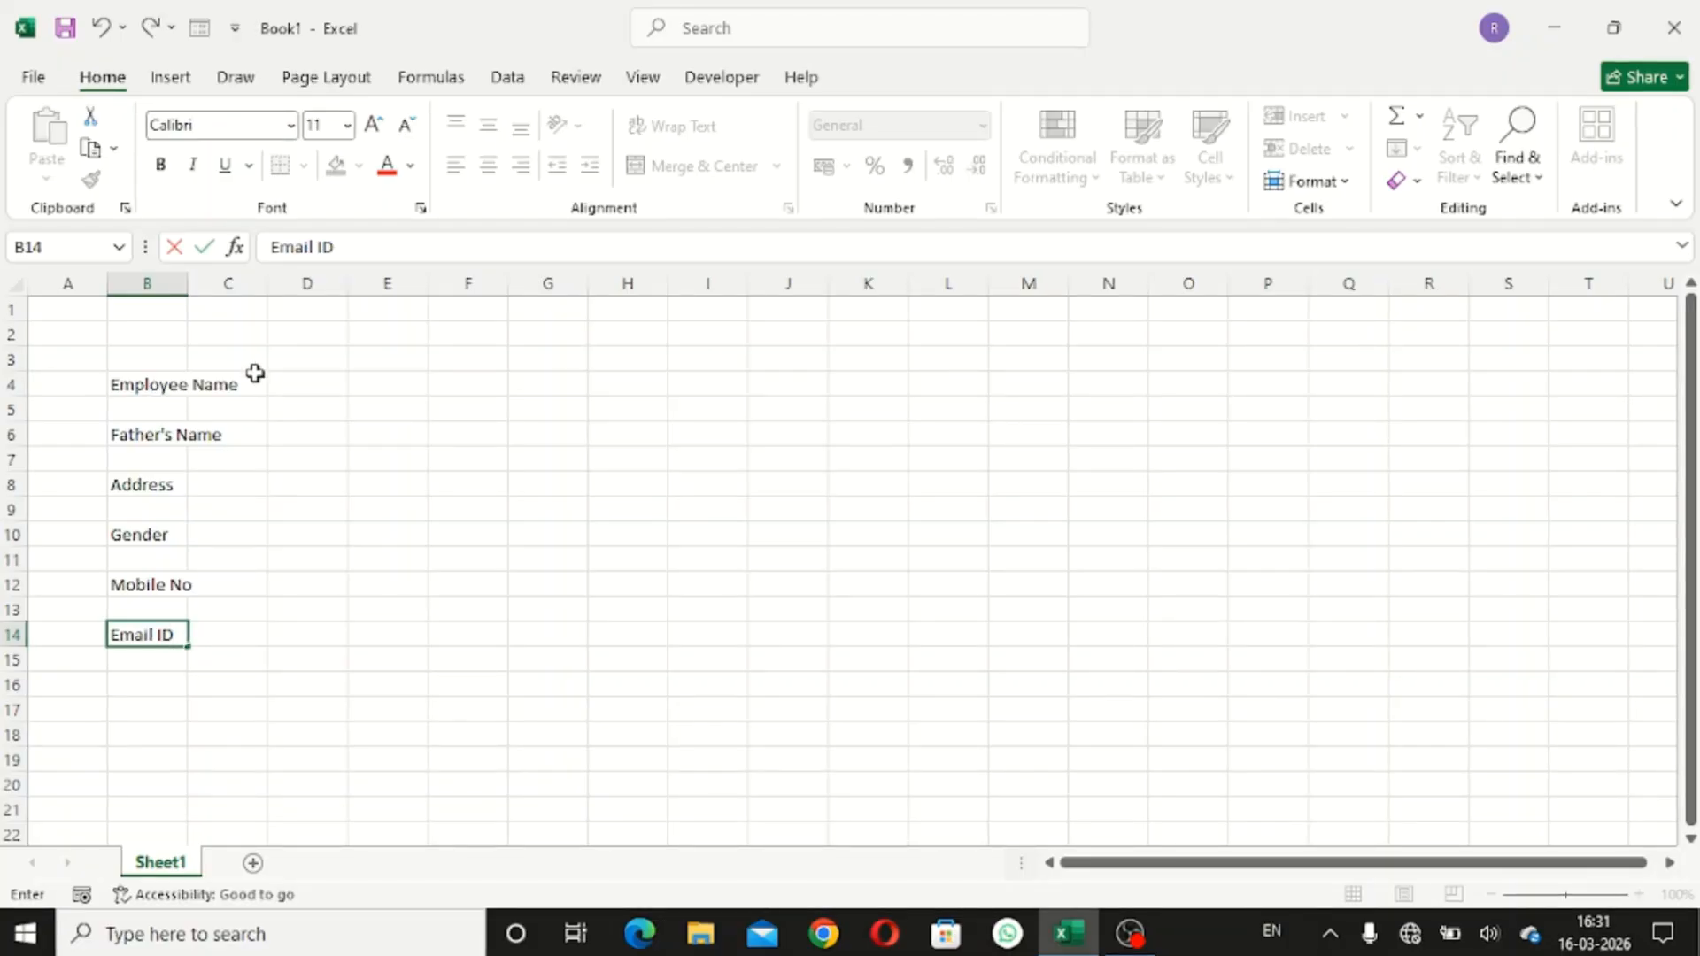
- Finish the Email ID label, widen column B for the labels and narrow column C as a spacer
click(187, 286)
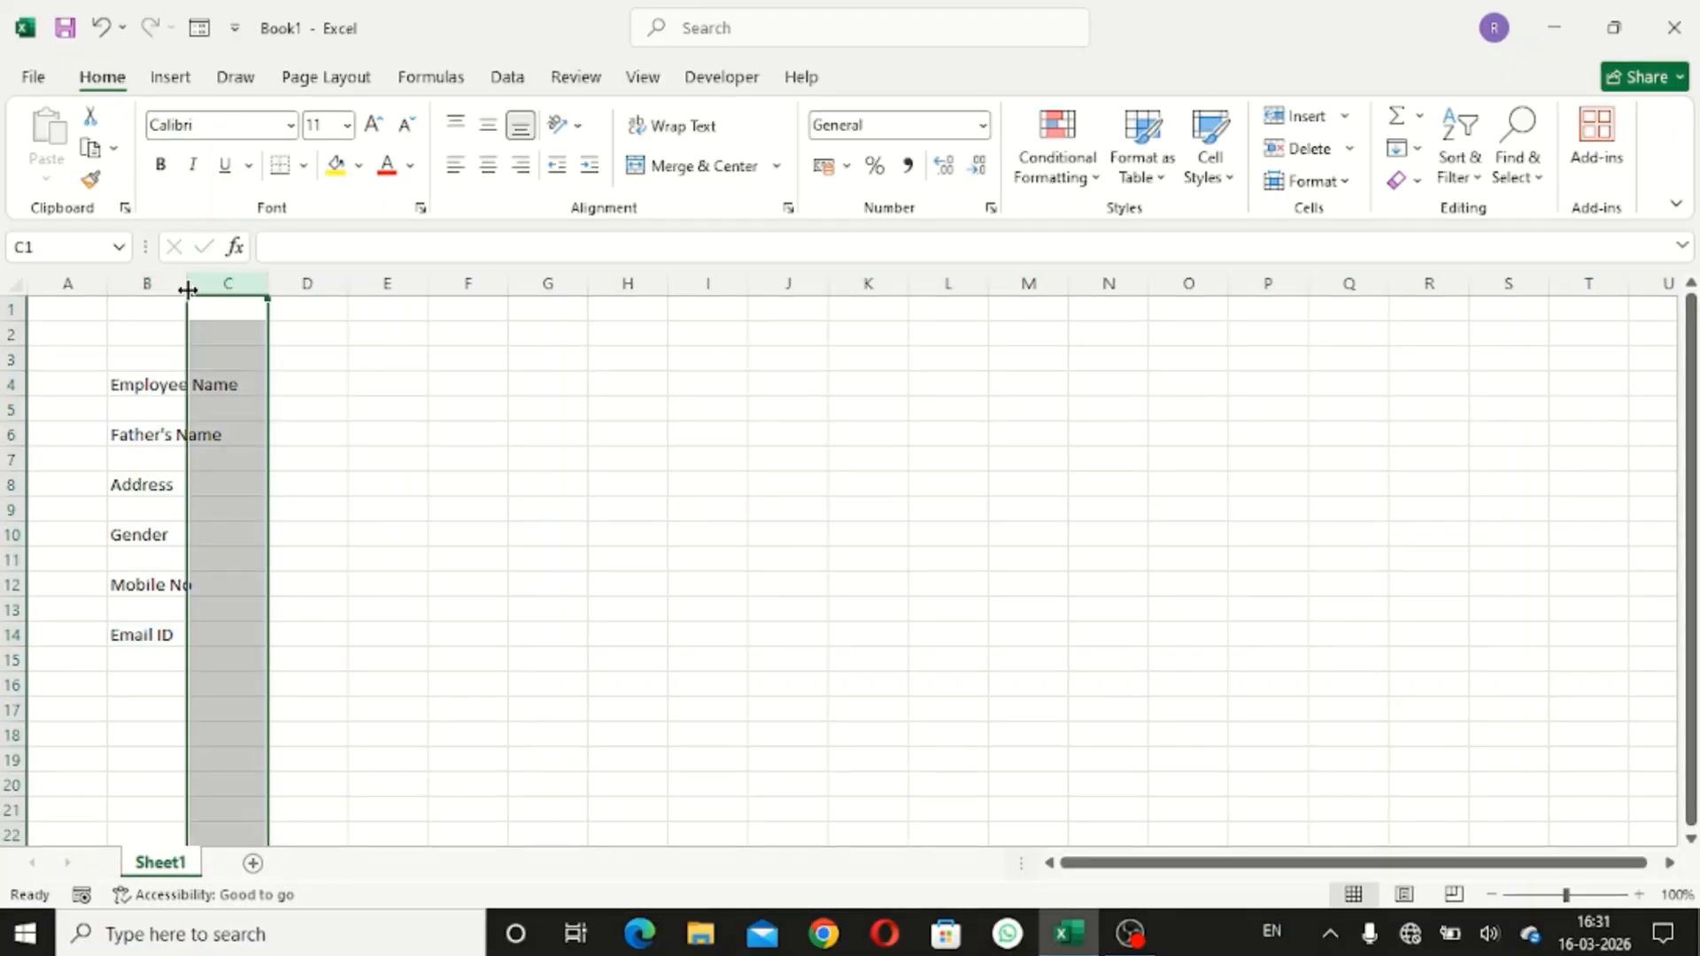
double_click(187, 287)
click(350, 490)
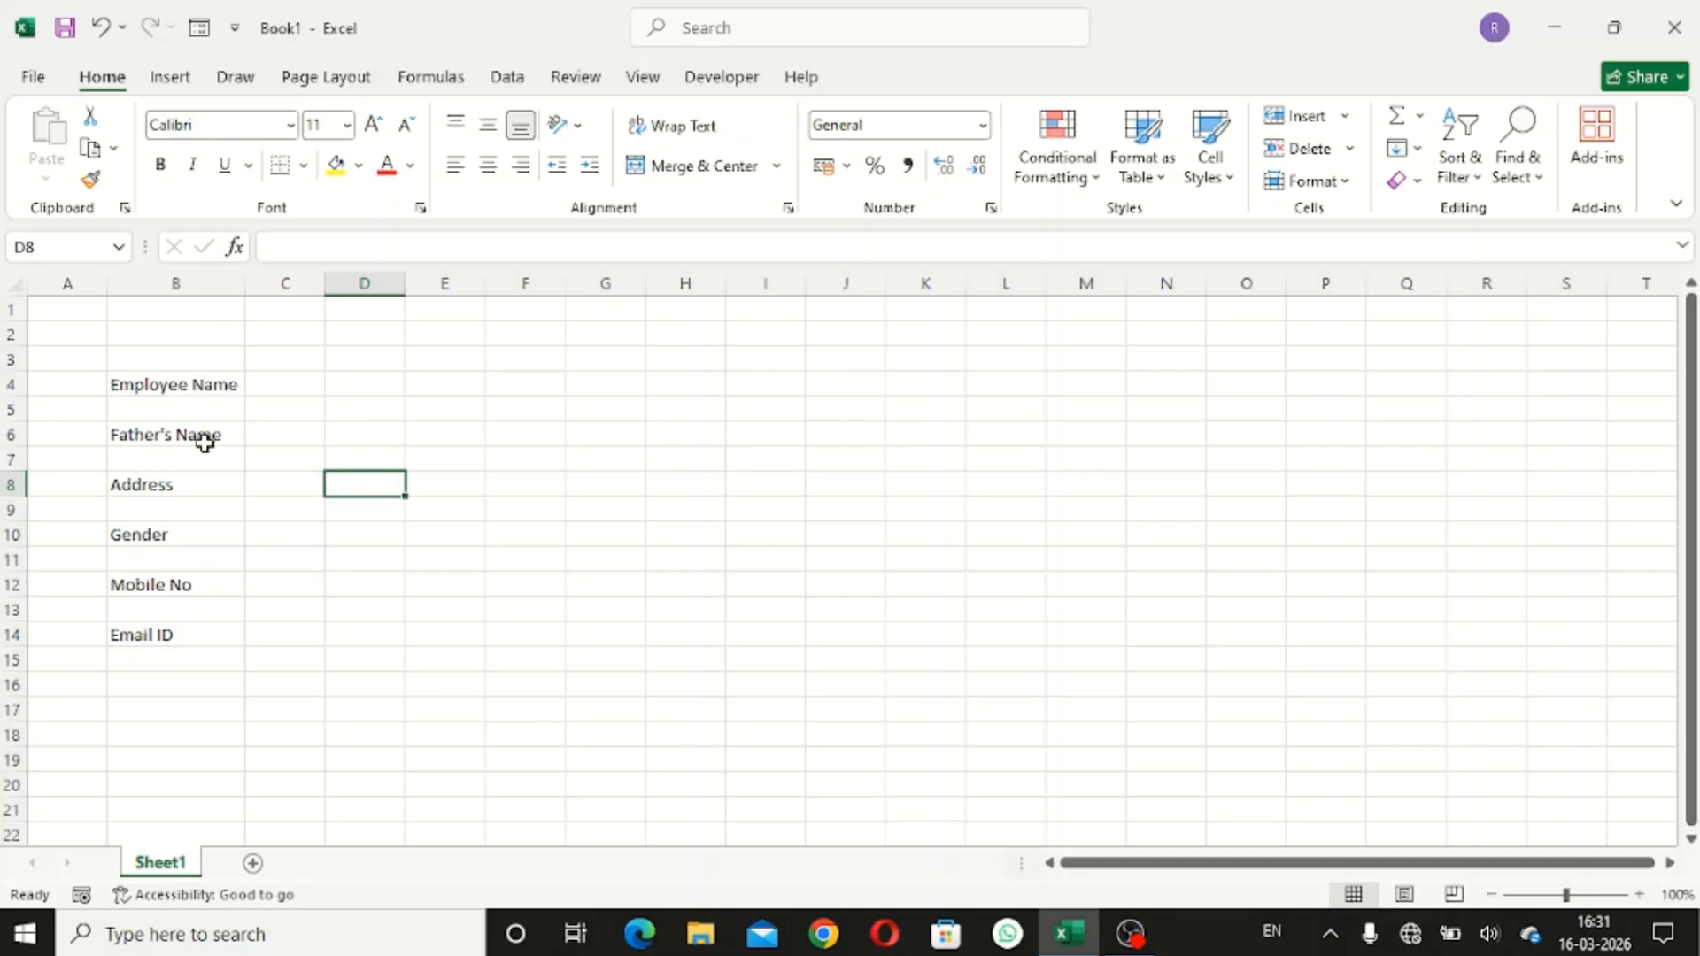
scroll(201, 445, up, 2)
scroll(201, 443, up, 1)
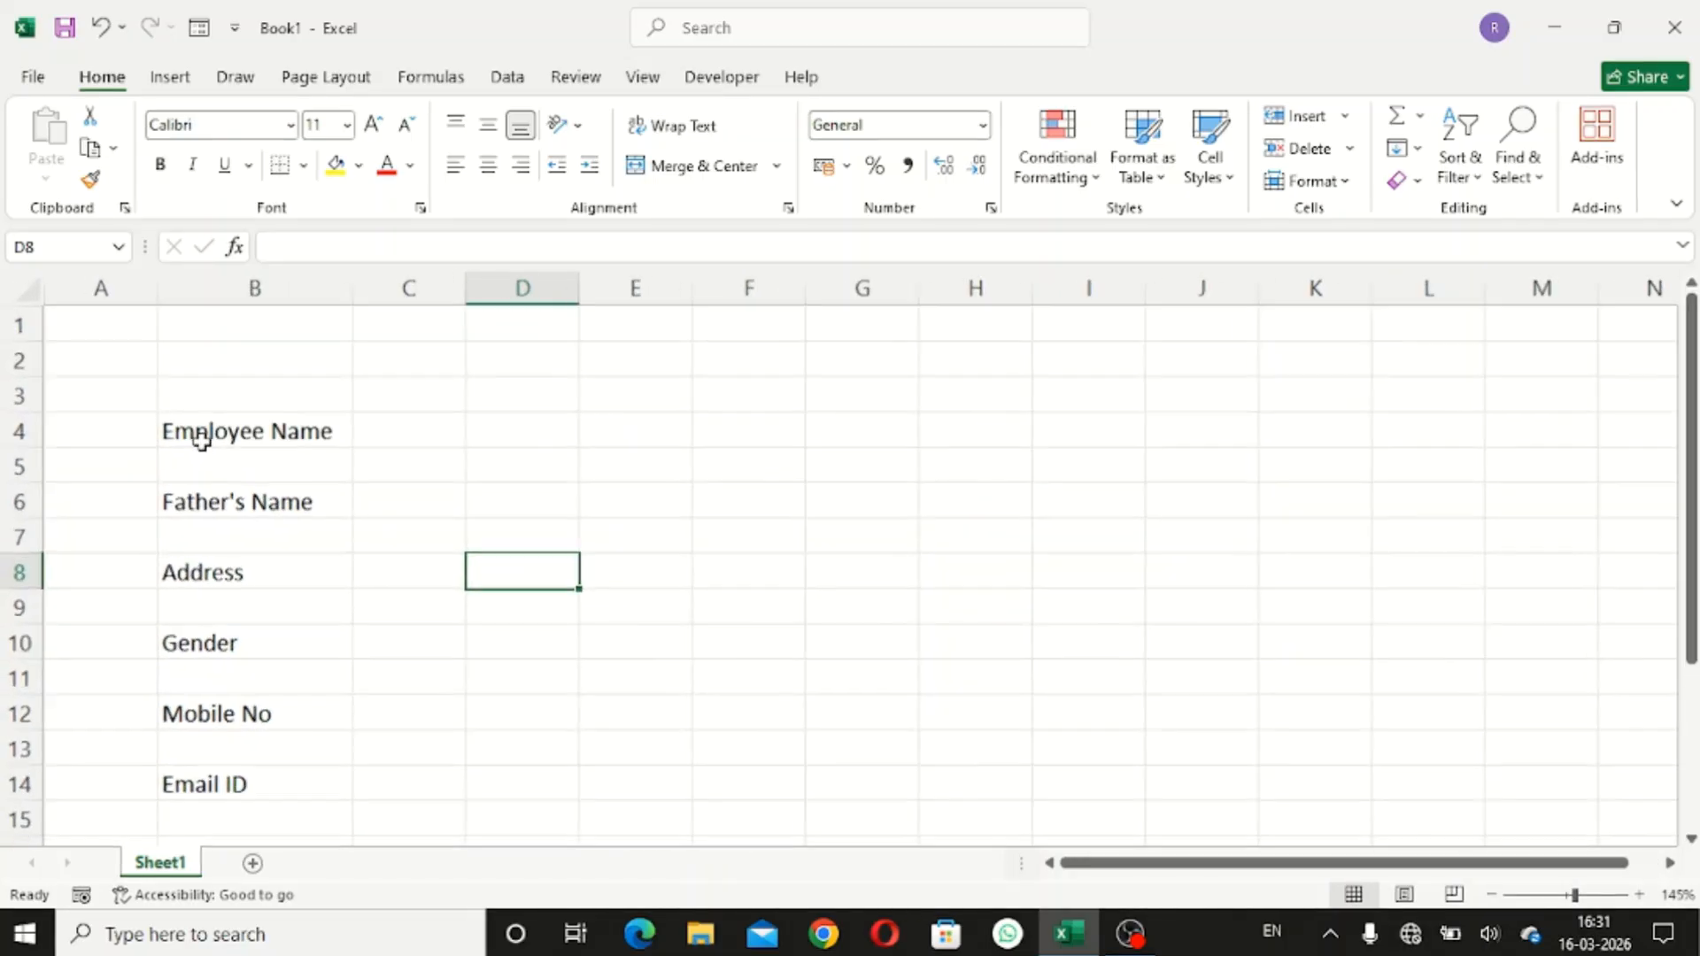
click(324, 365)
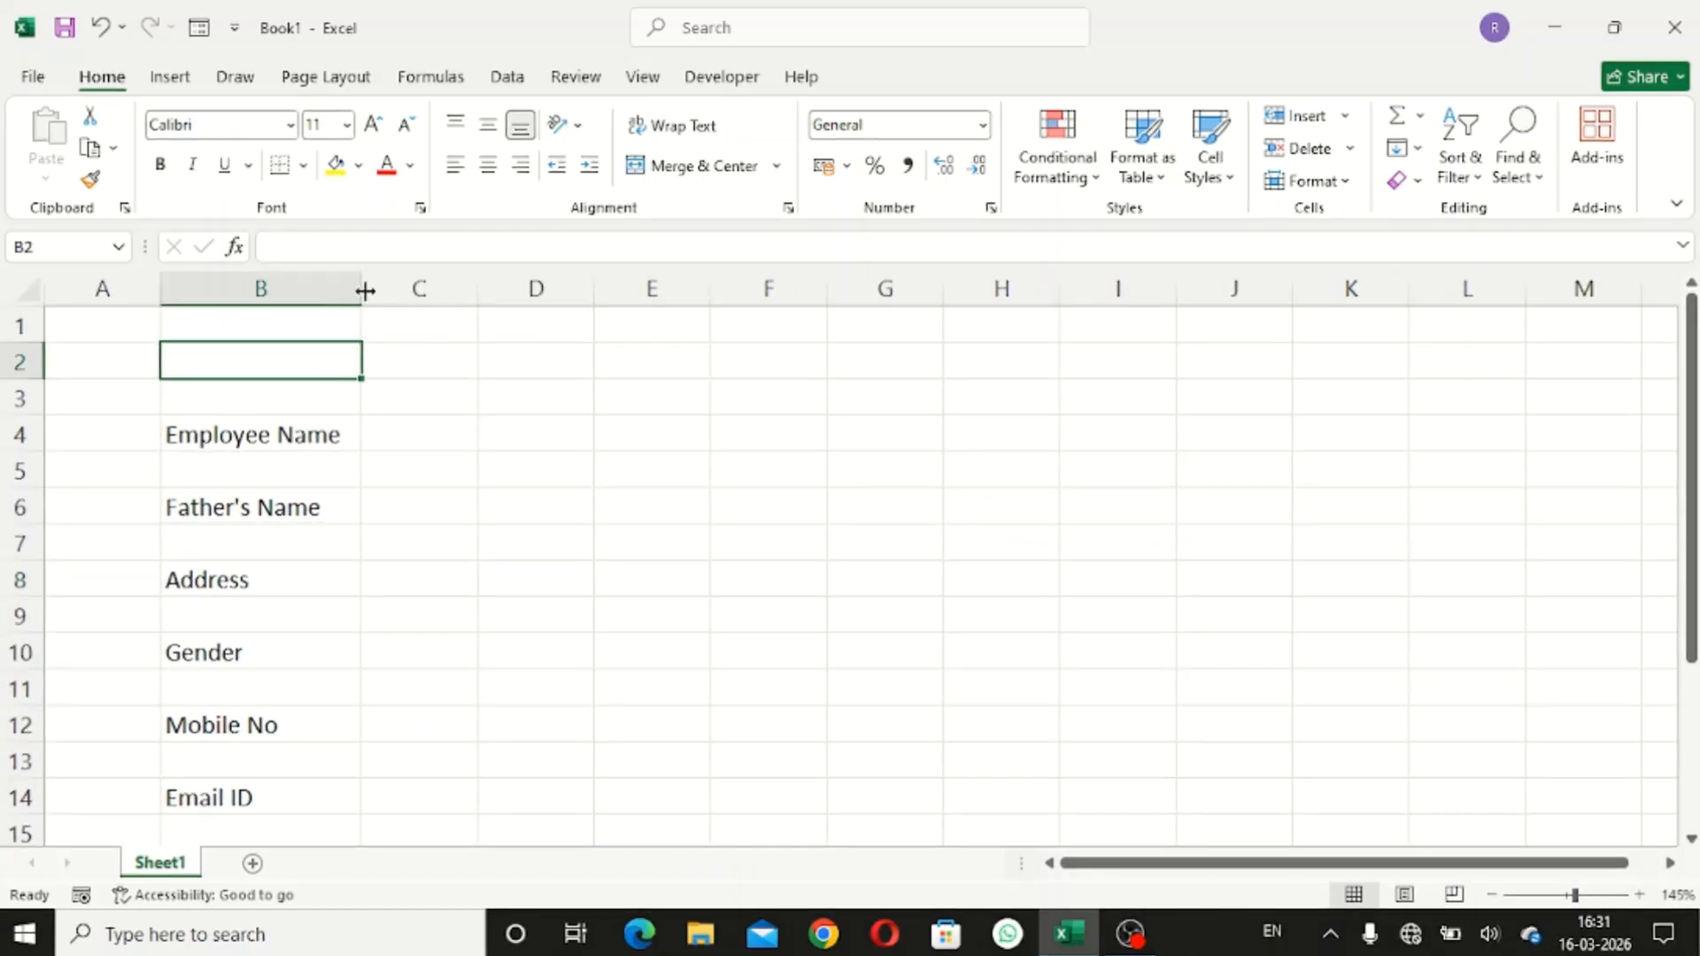
drag(362, 289, 396, 310)
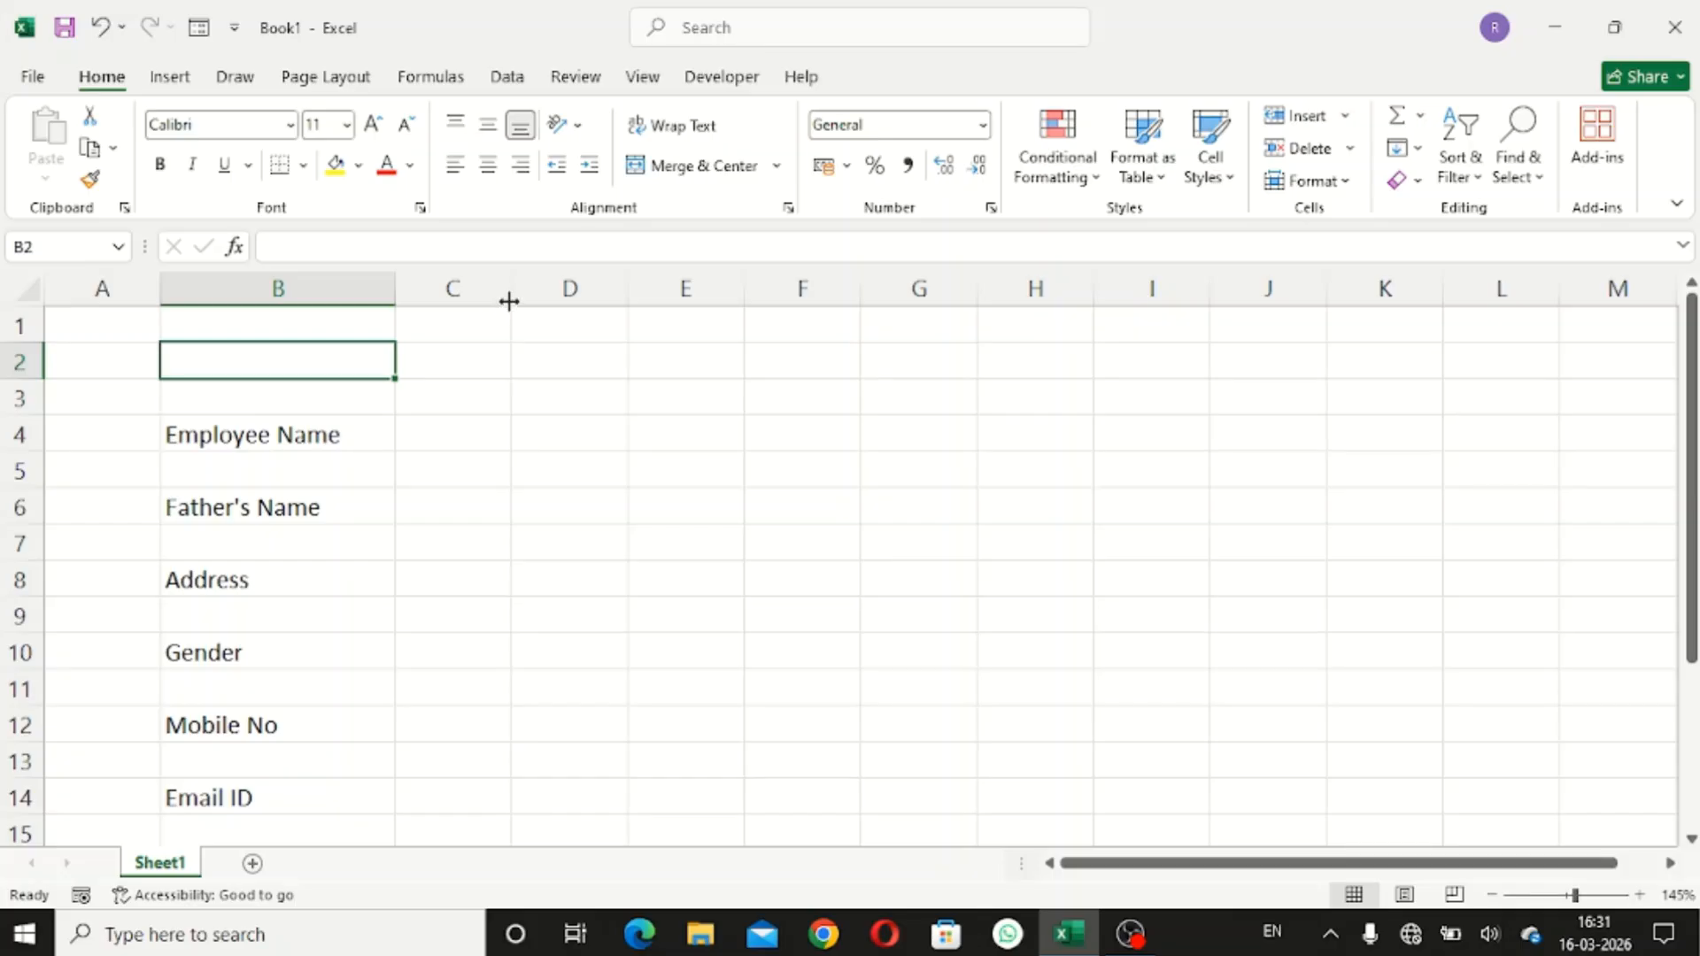
drag(511, 300, 425, 360)
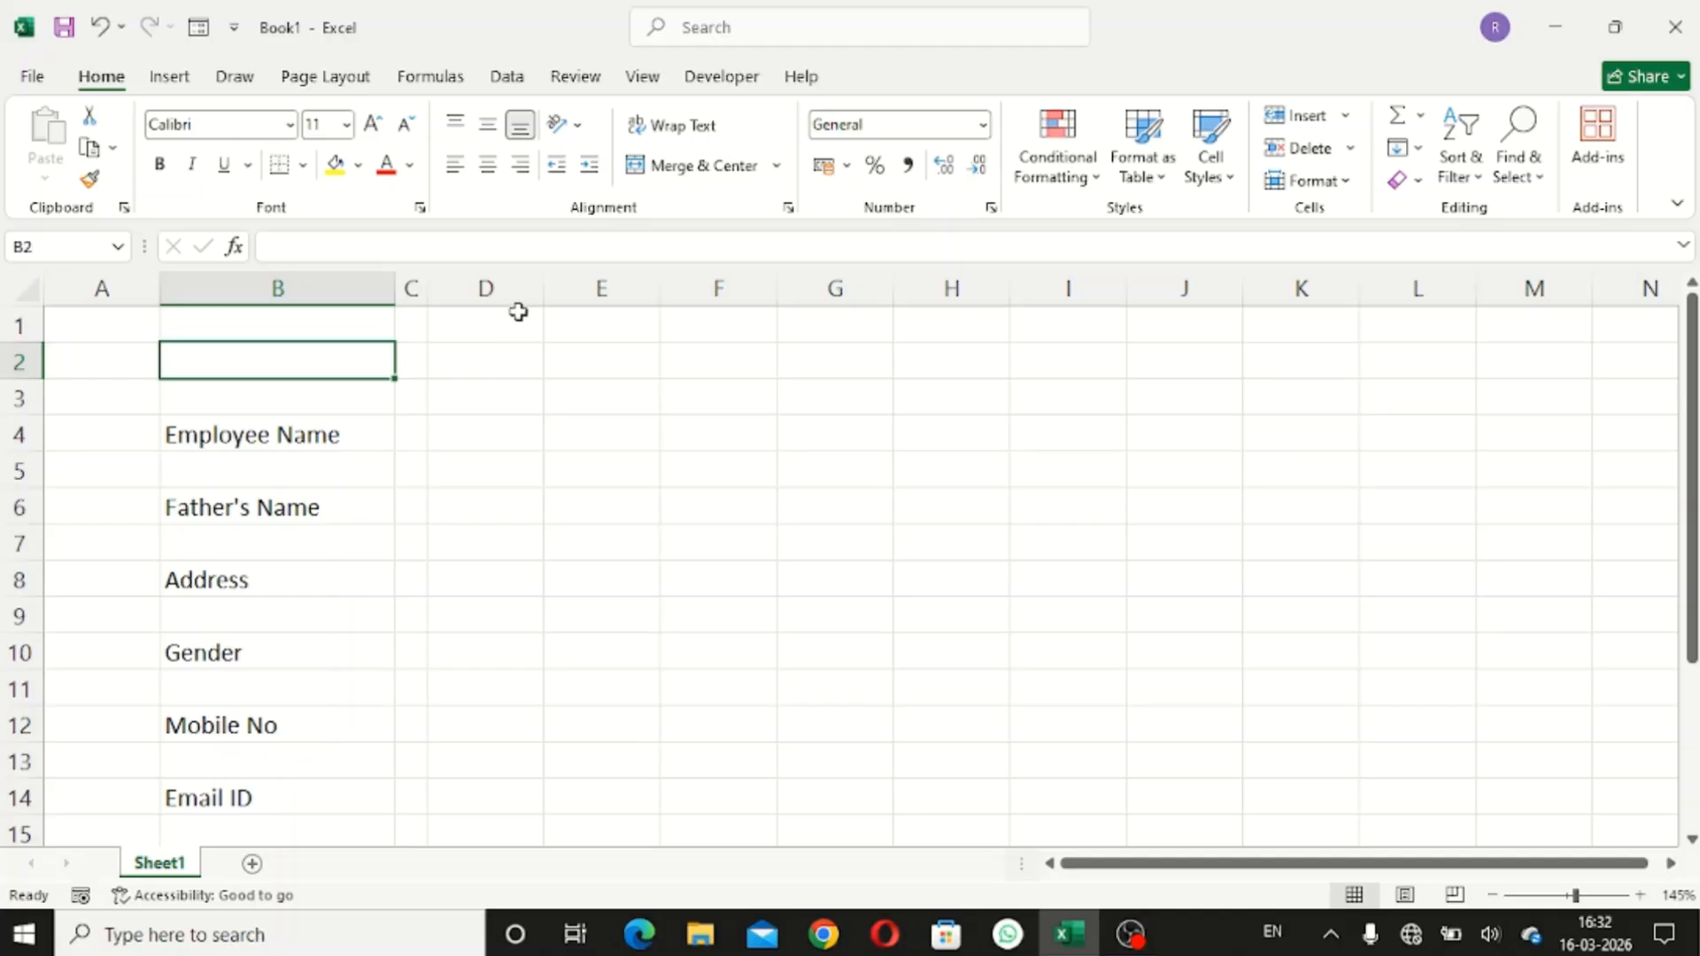
- Widen columns D and F for entries, narrowing column E to a 2.14 spacer
click(521, 396)
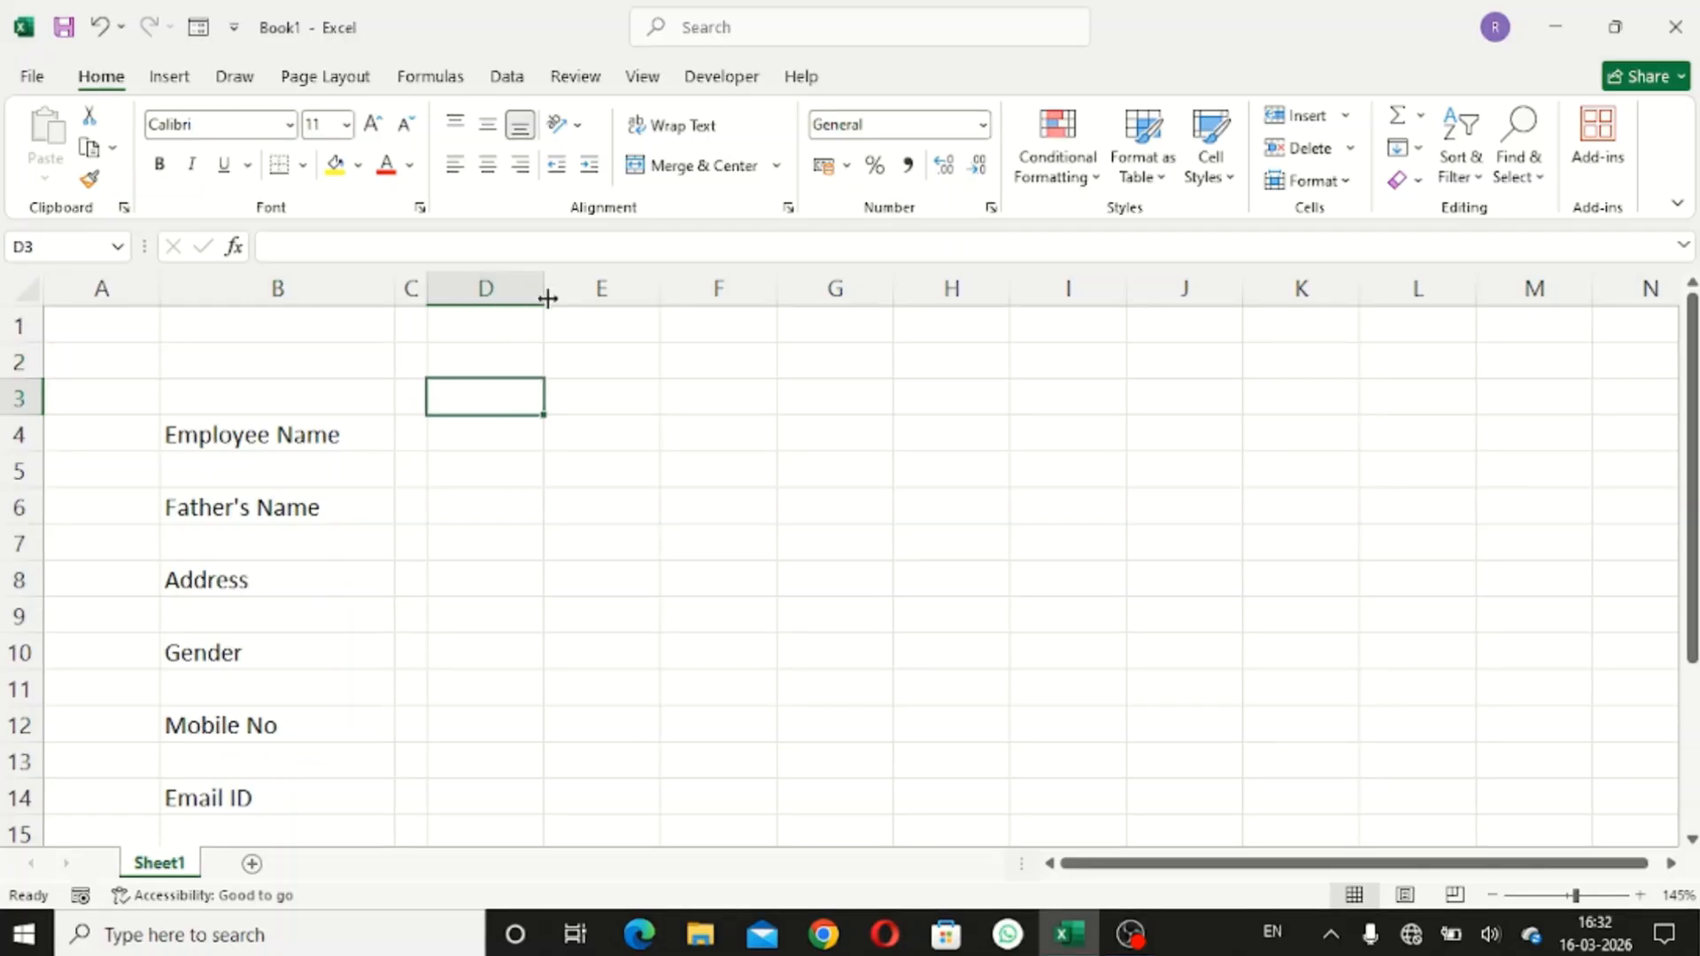
drag(546, 295, 776, 319)
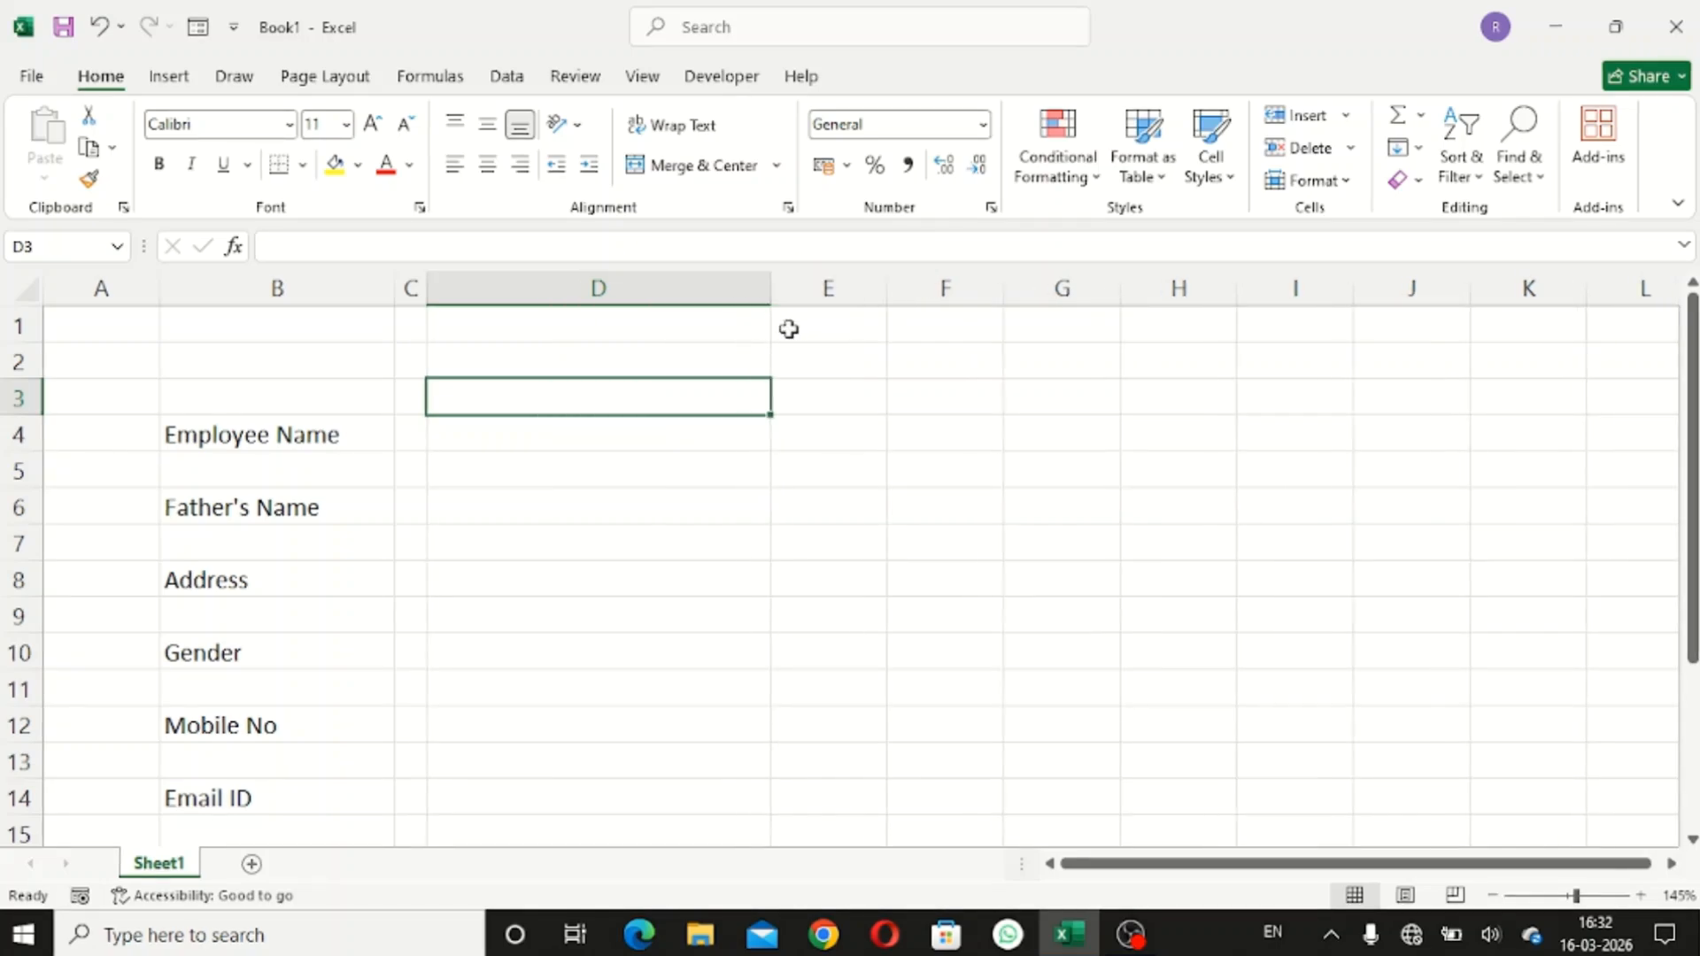
drag(887, 289, 798, 317)
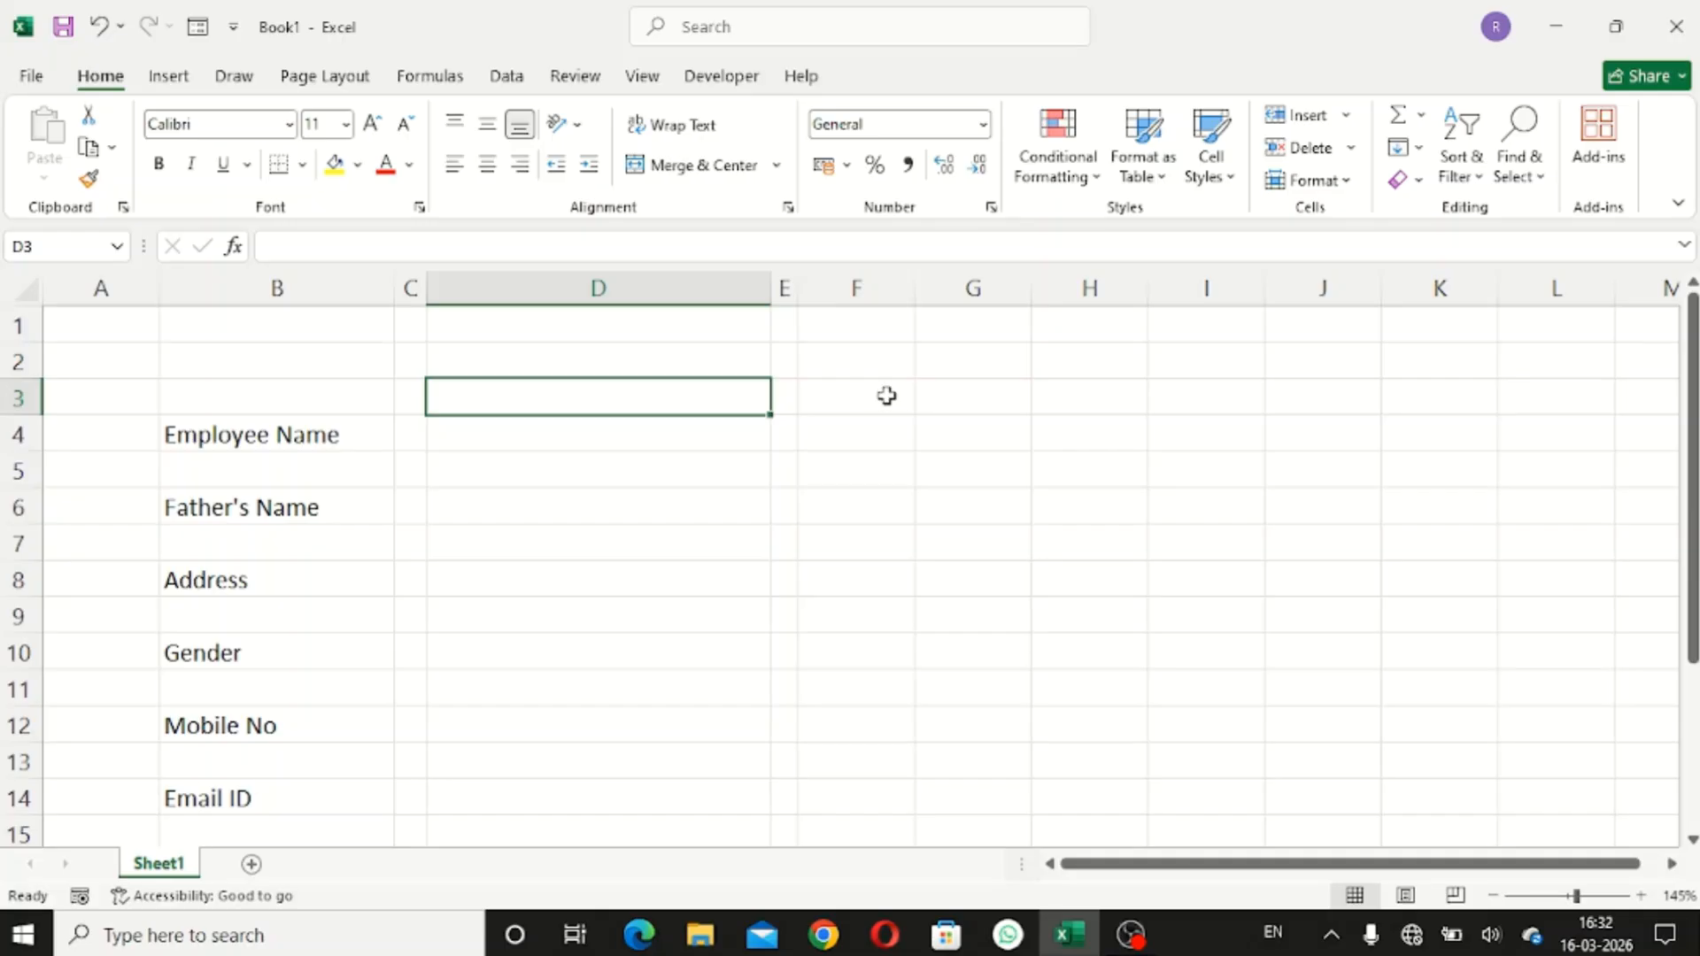
click(885, 395)
drag(928, 296, 1025, 328)
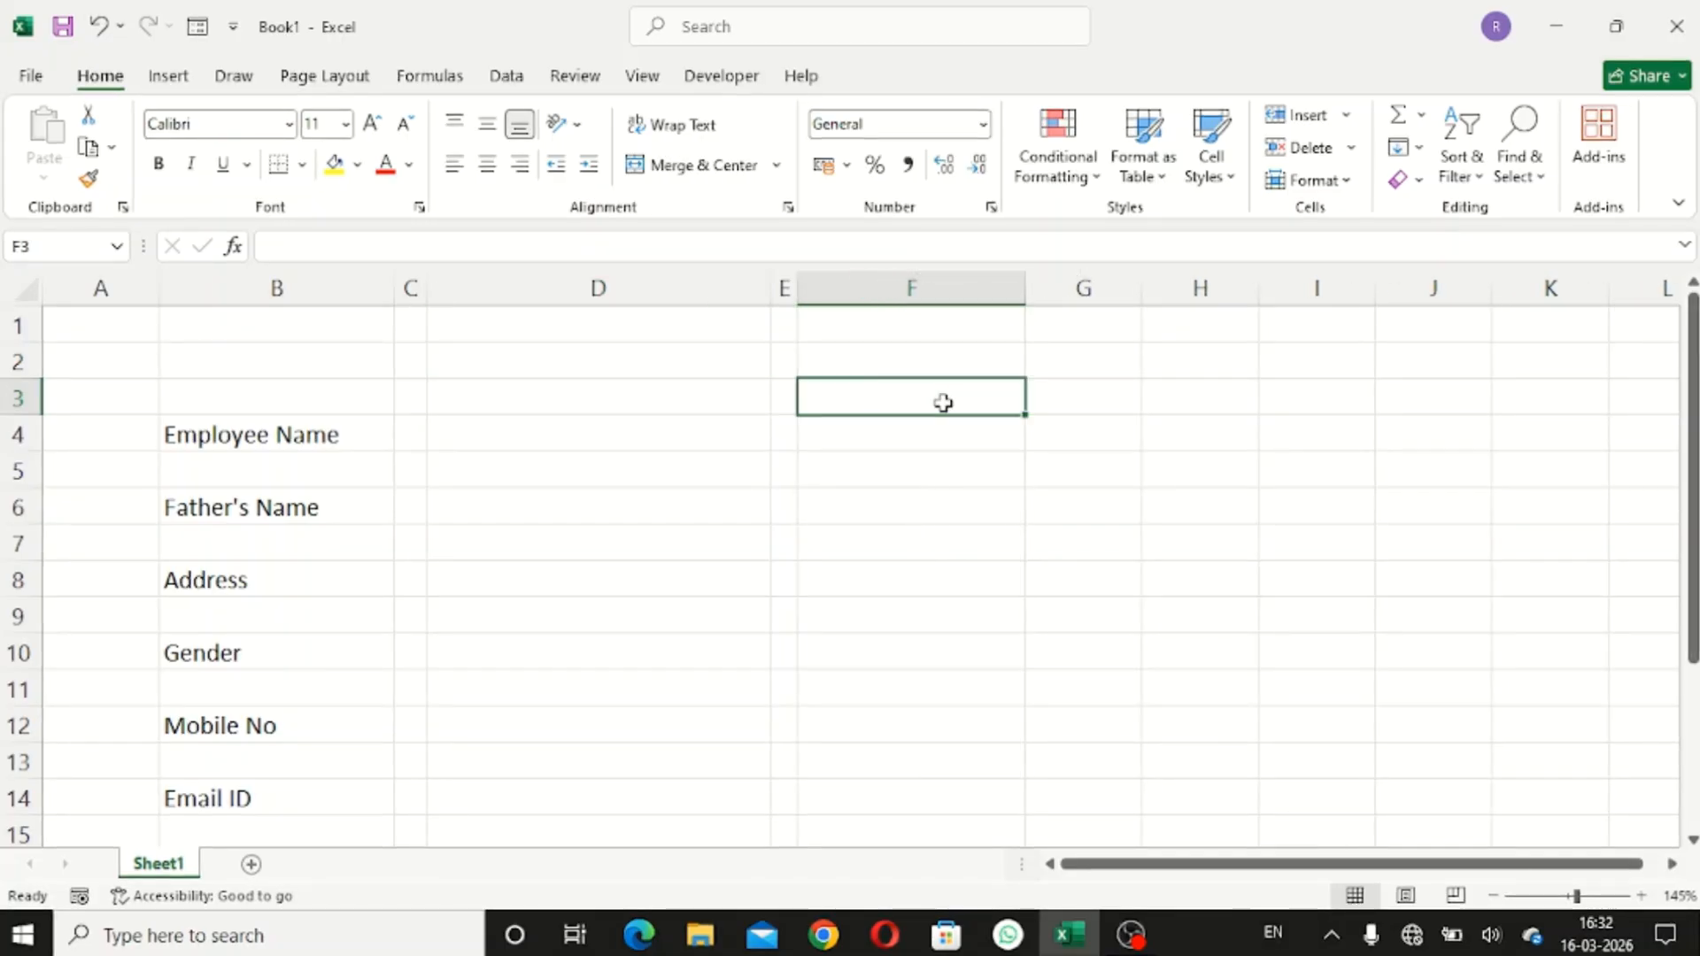
click(934, 430)
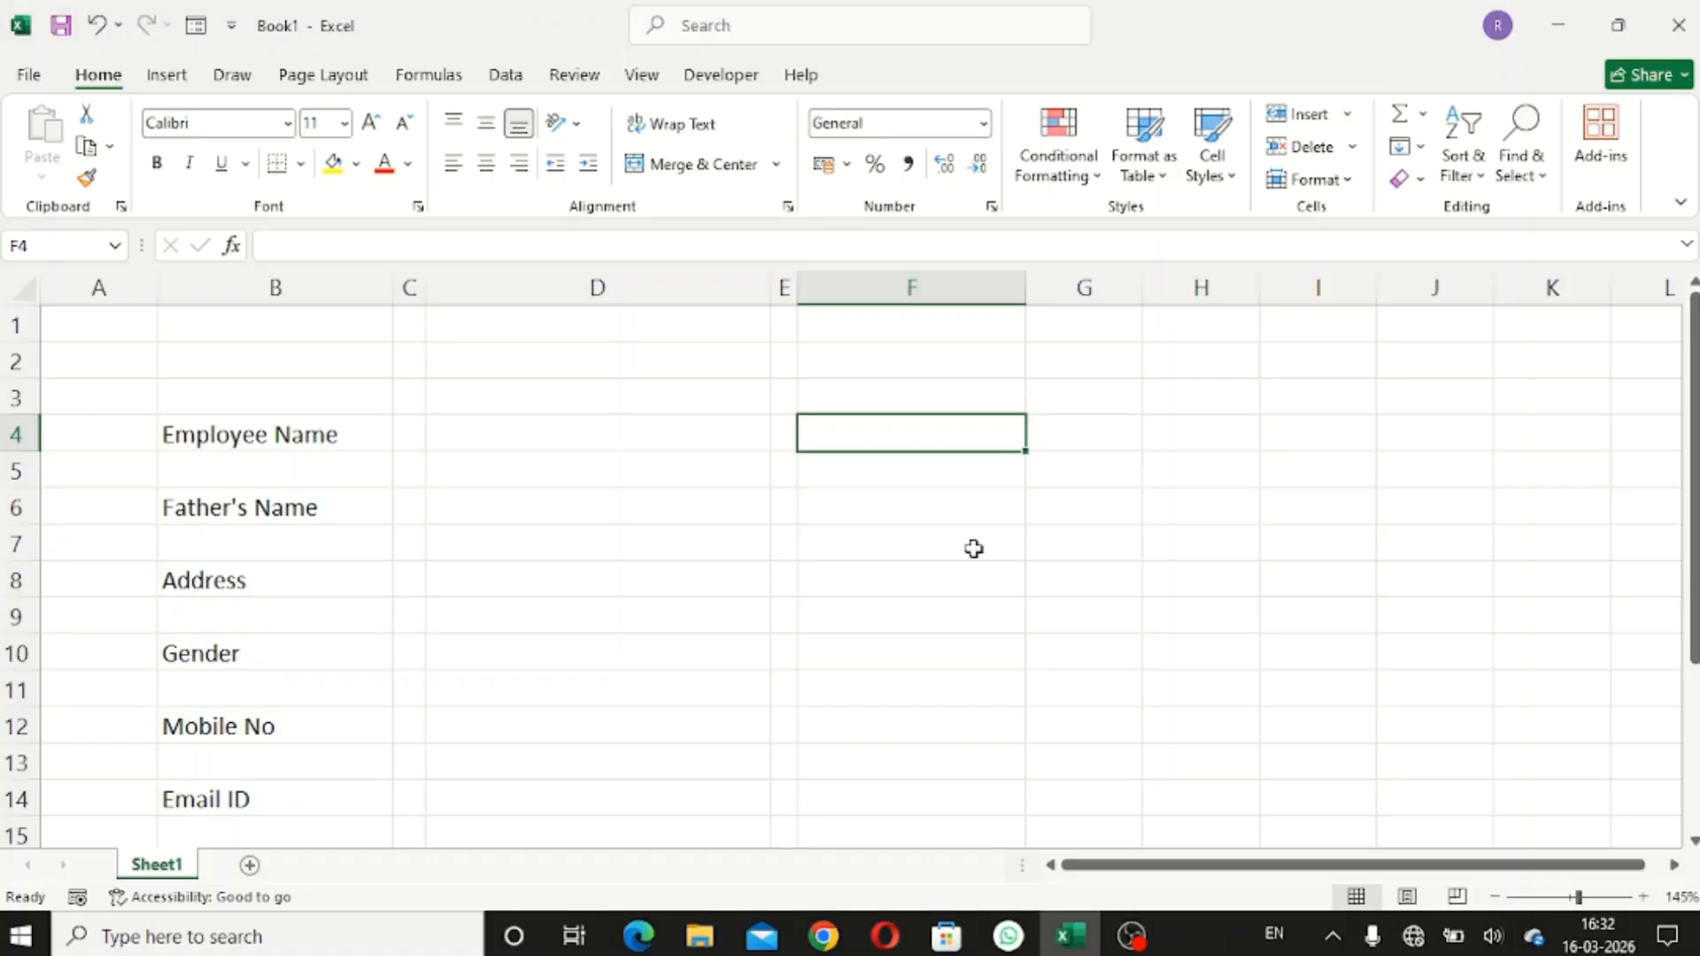
- Enter KYC Status, Marital Status, Aadahar No and Pan No labels down column F
text(KY)
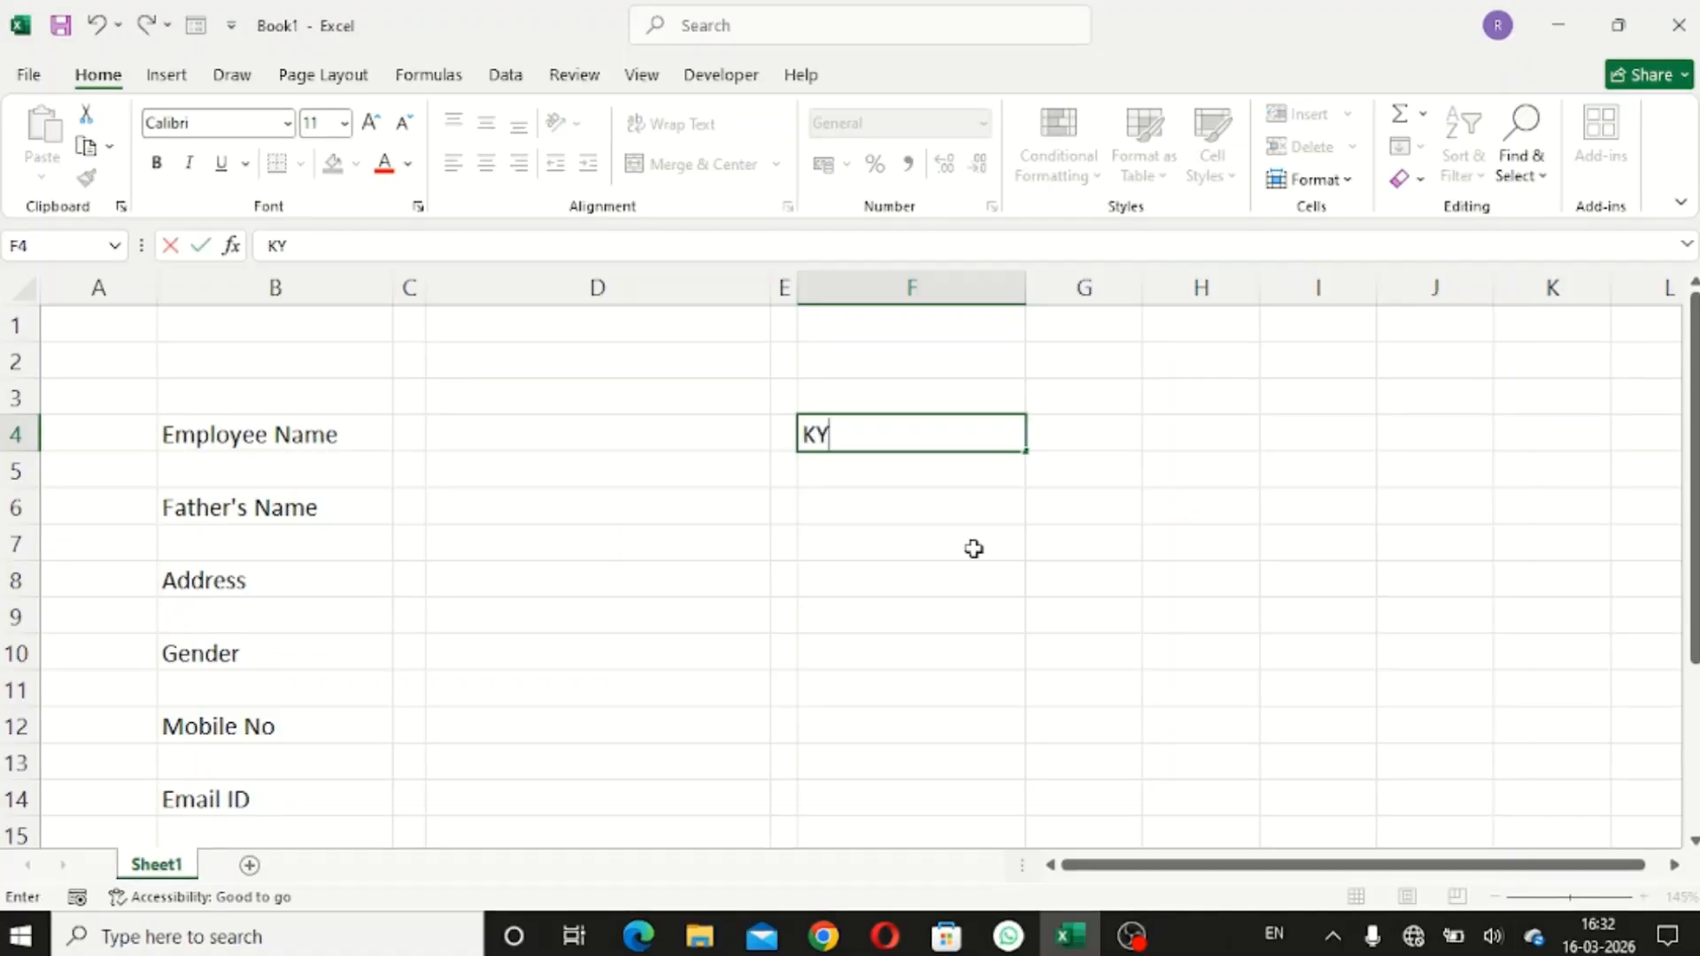
text(C Status)
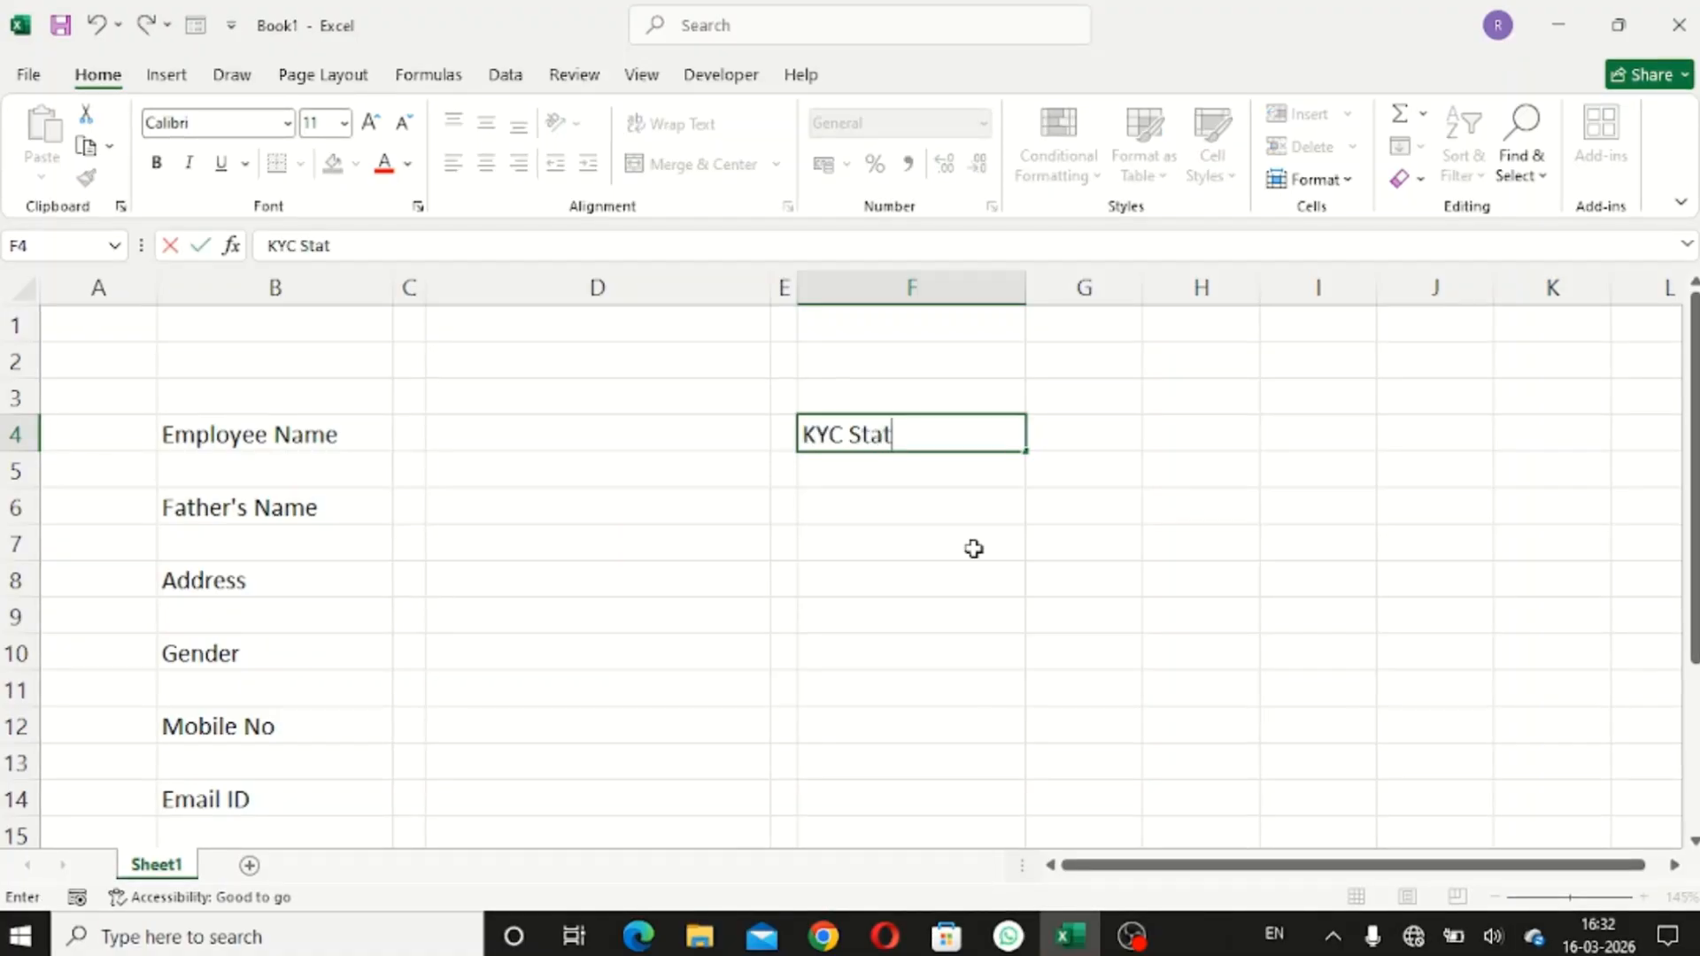
key(Return)
key(Return)
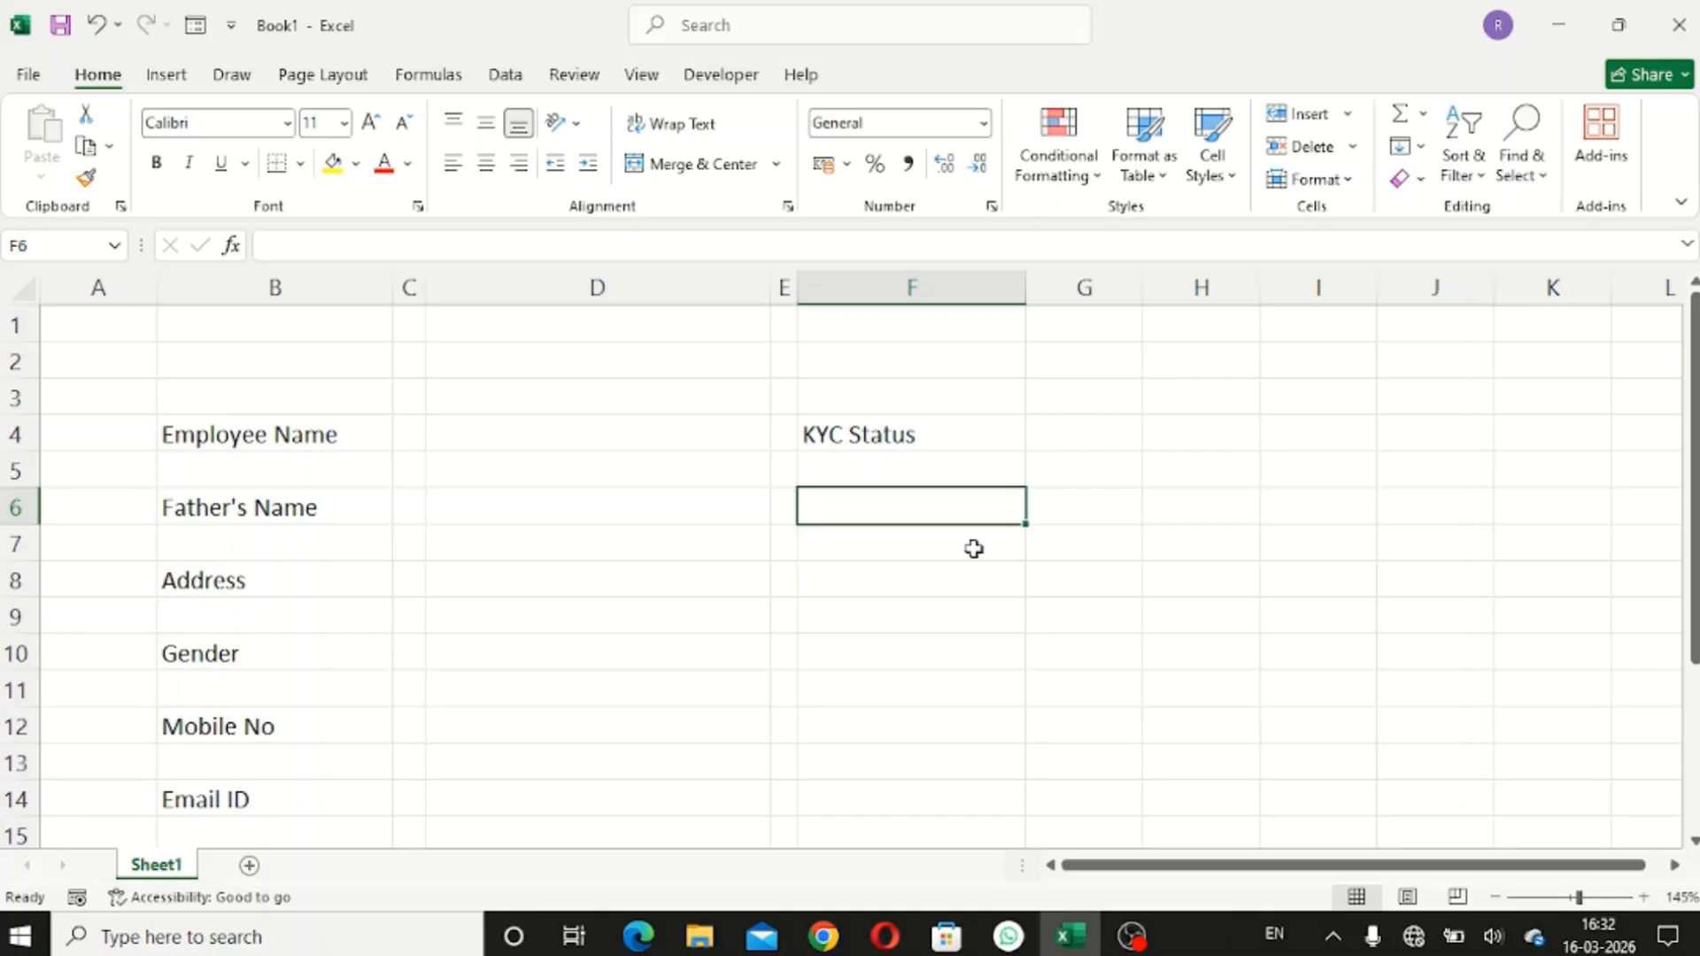
text(Ma)
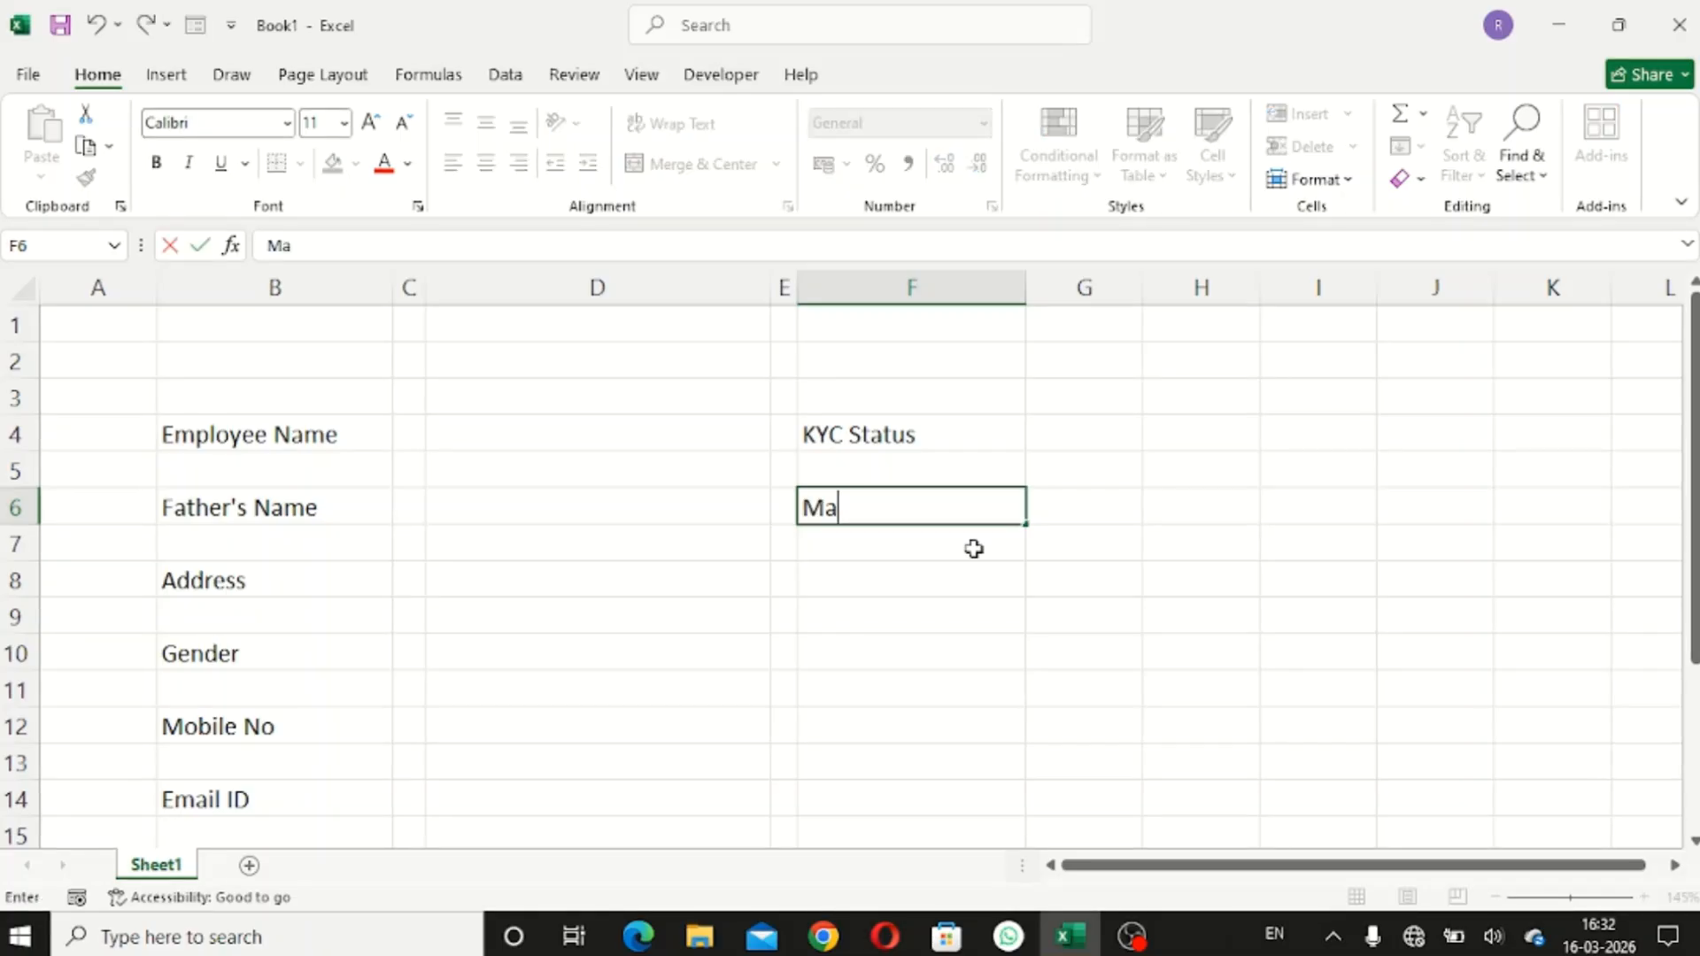
text(rital )
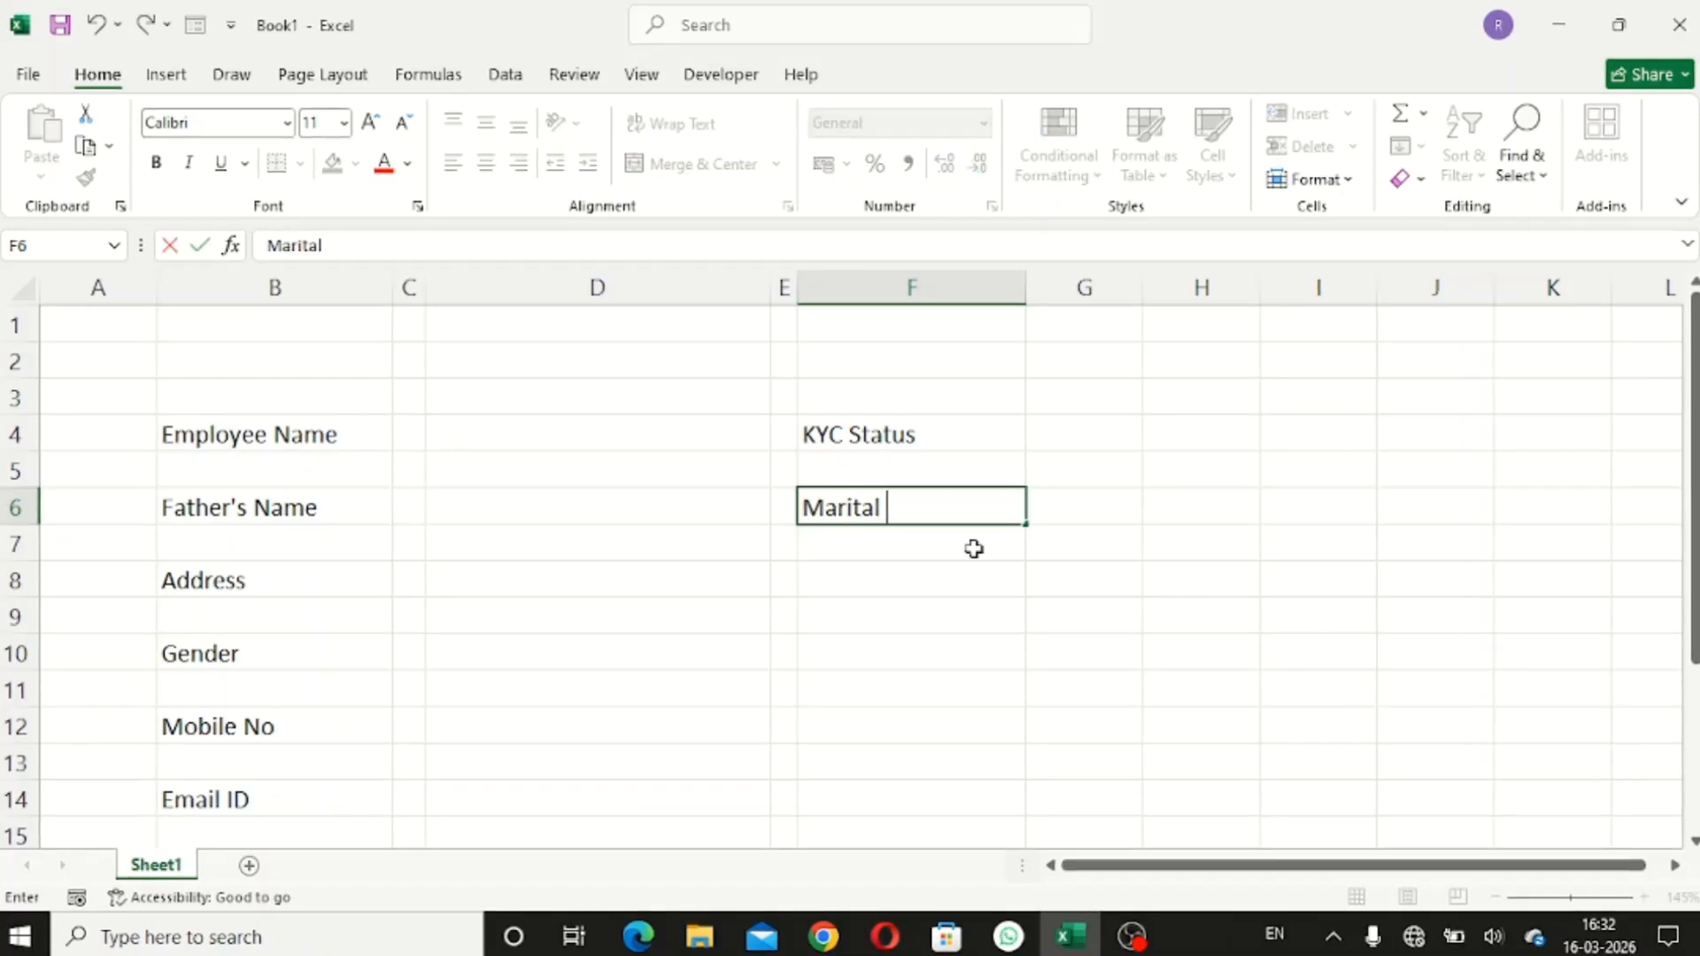
text(Statu)
key(BackSpace)
text(tus)
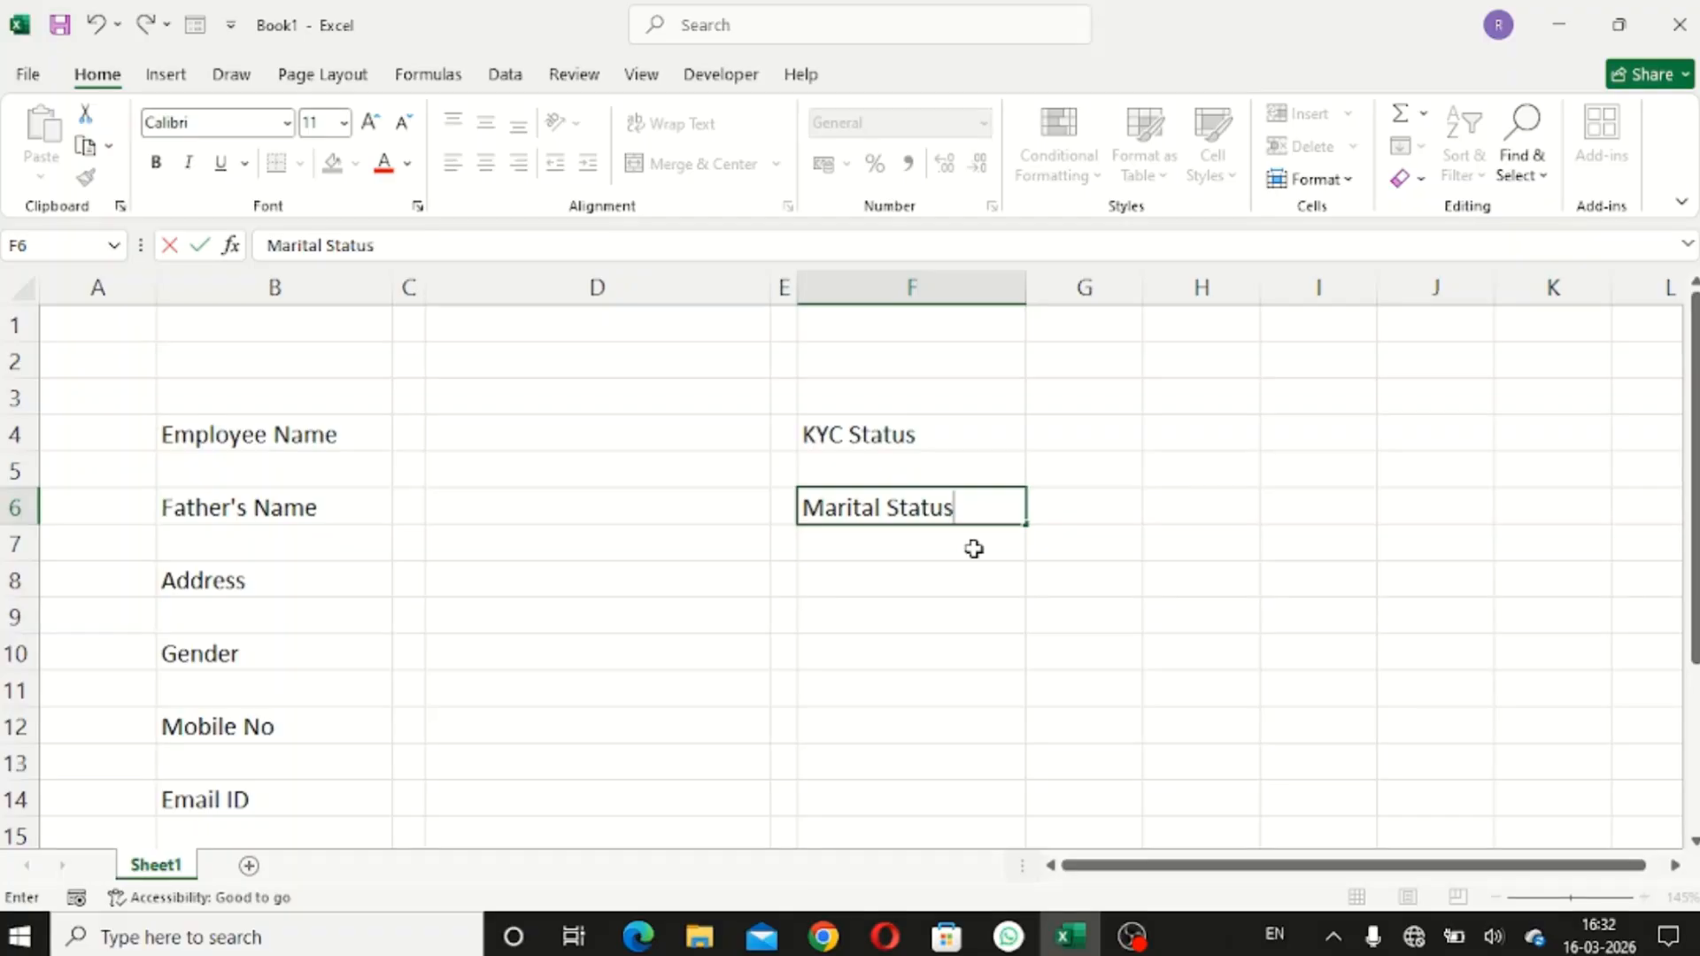
key(Return)
key(Return)
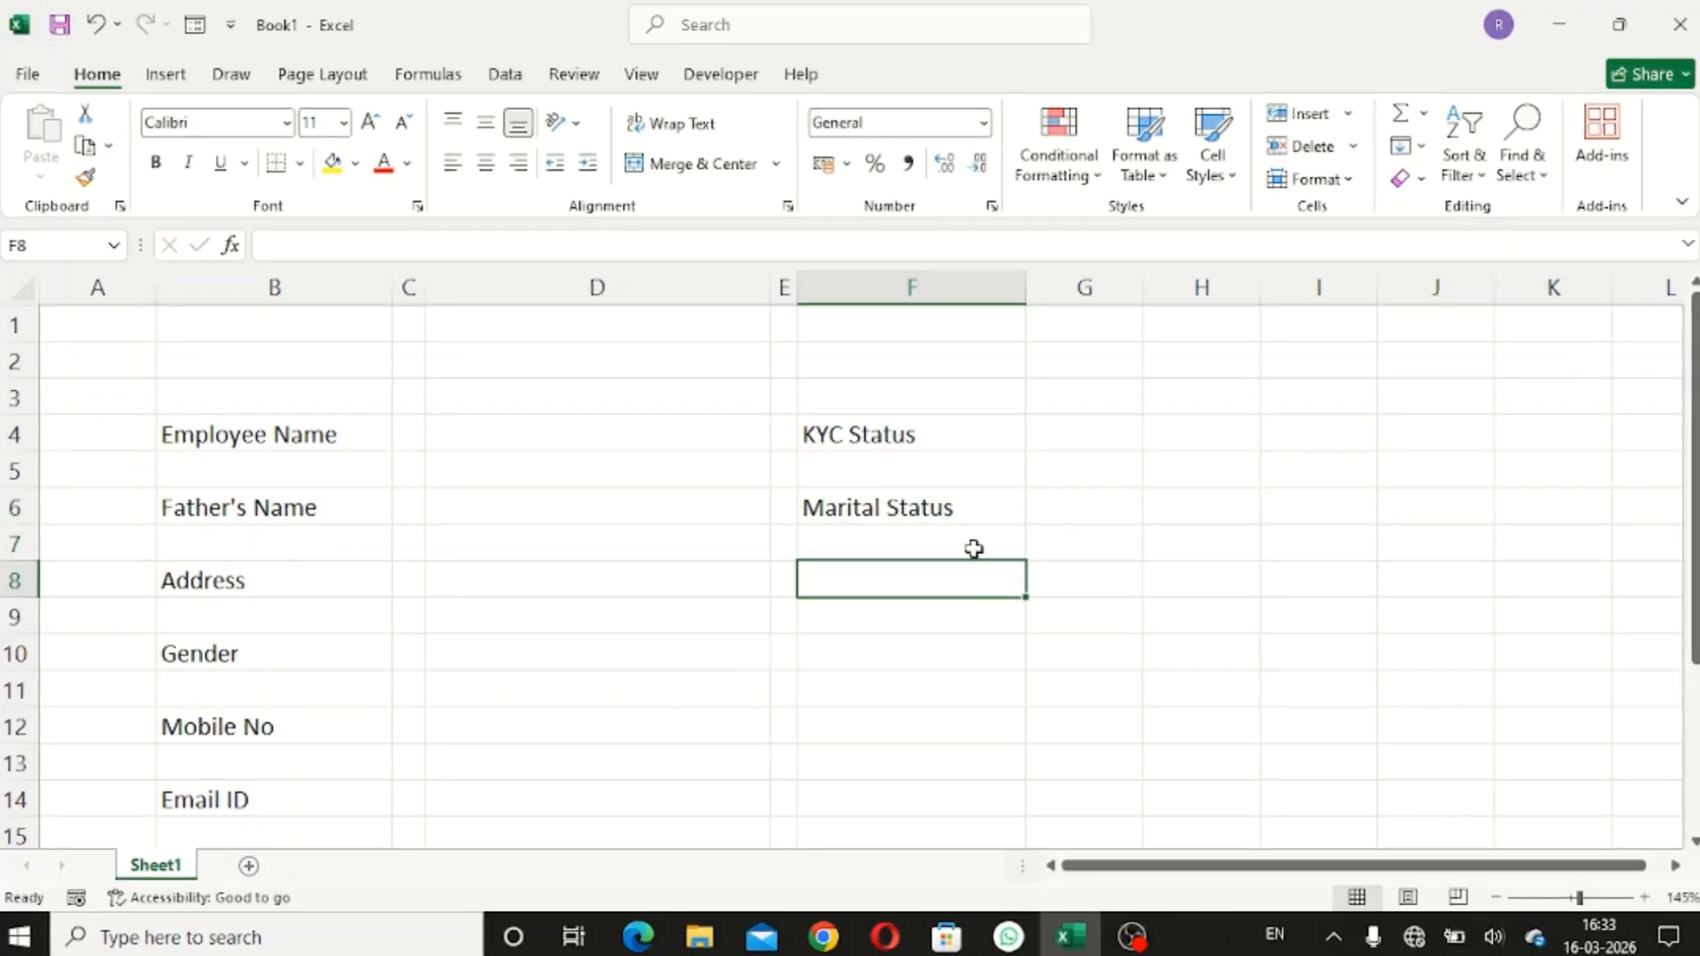
text(Aadahar )
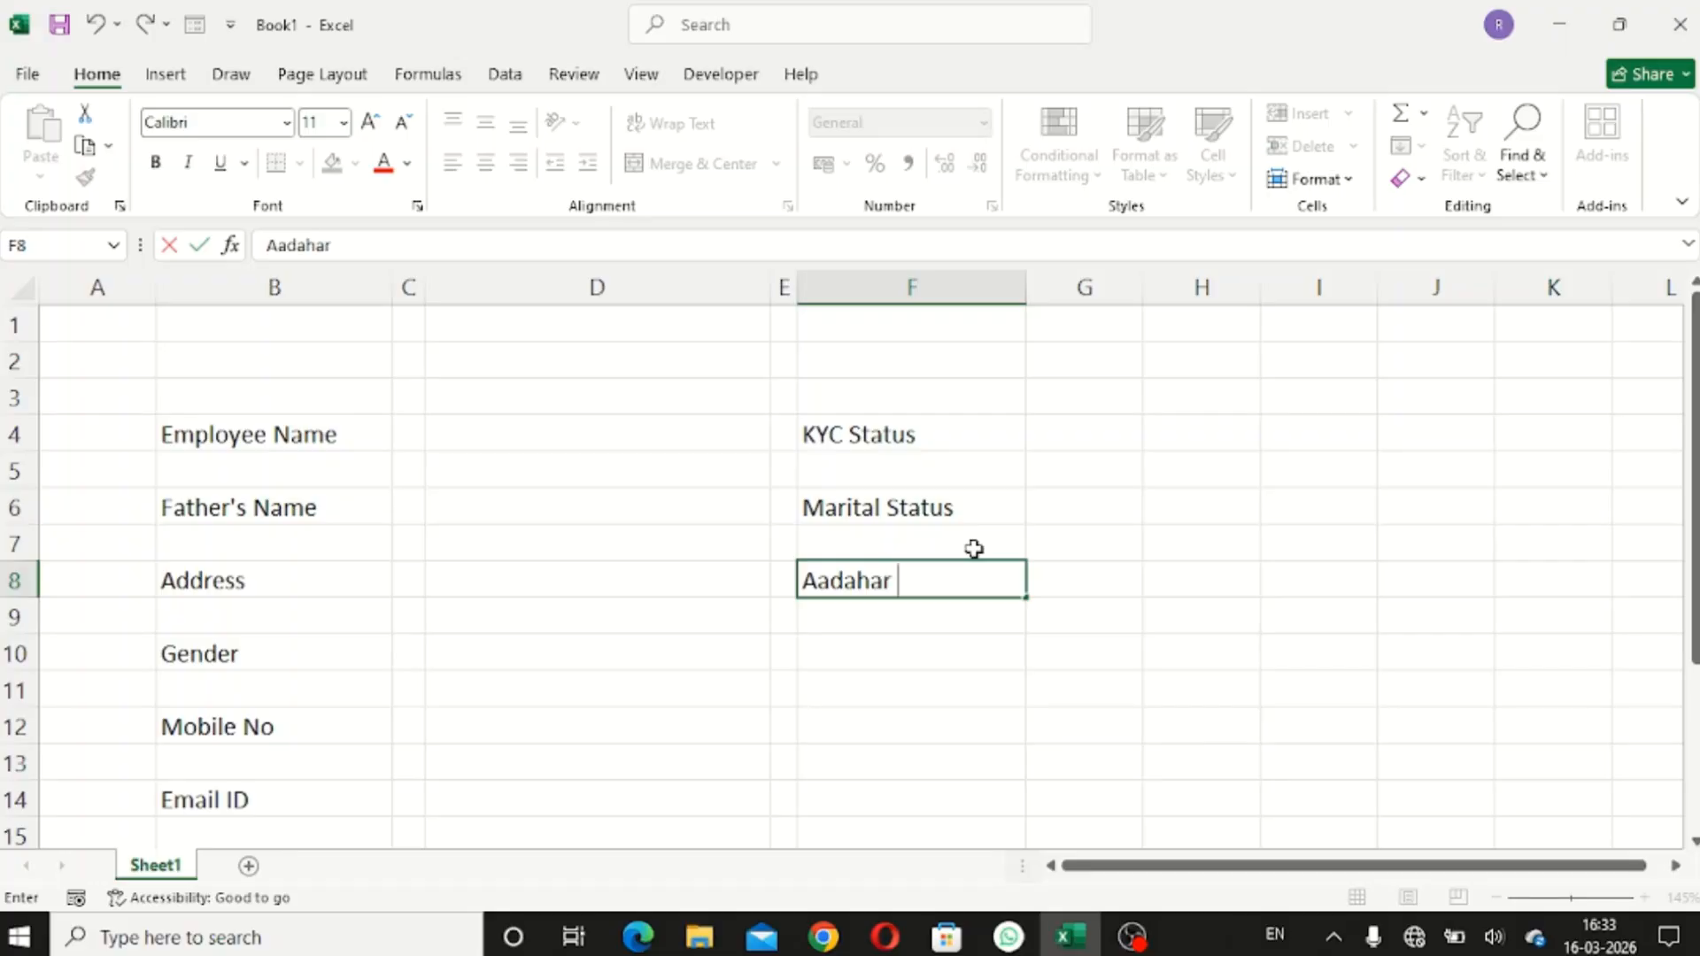
text(No)
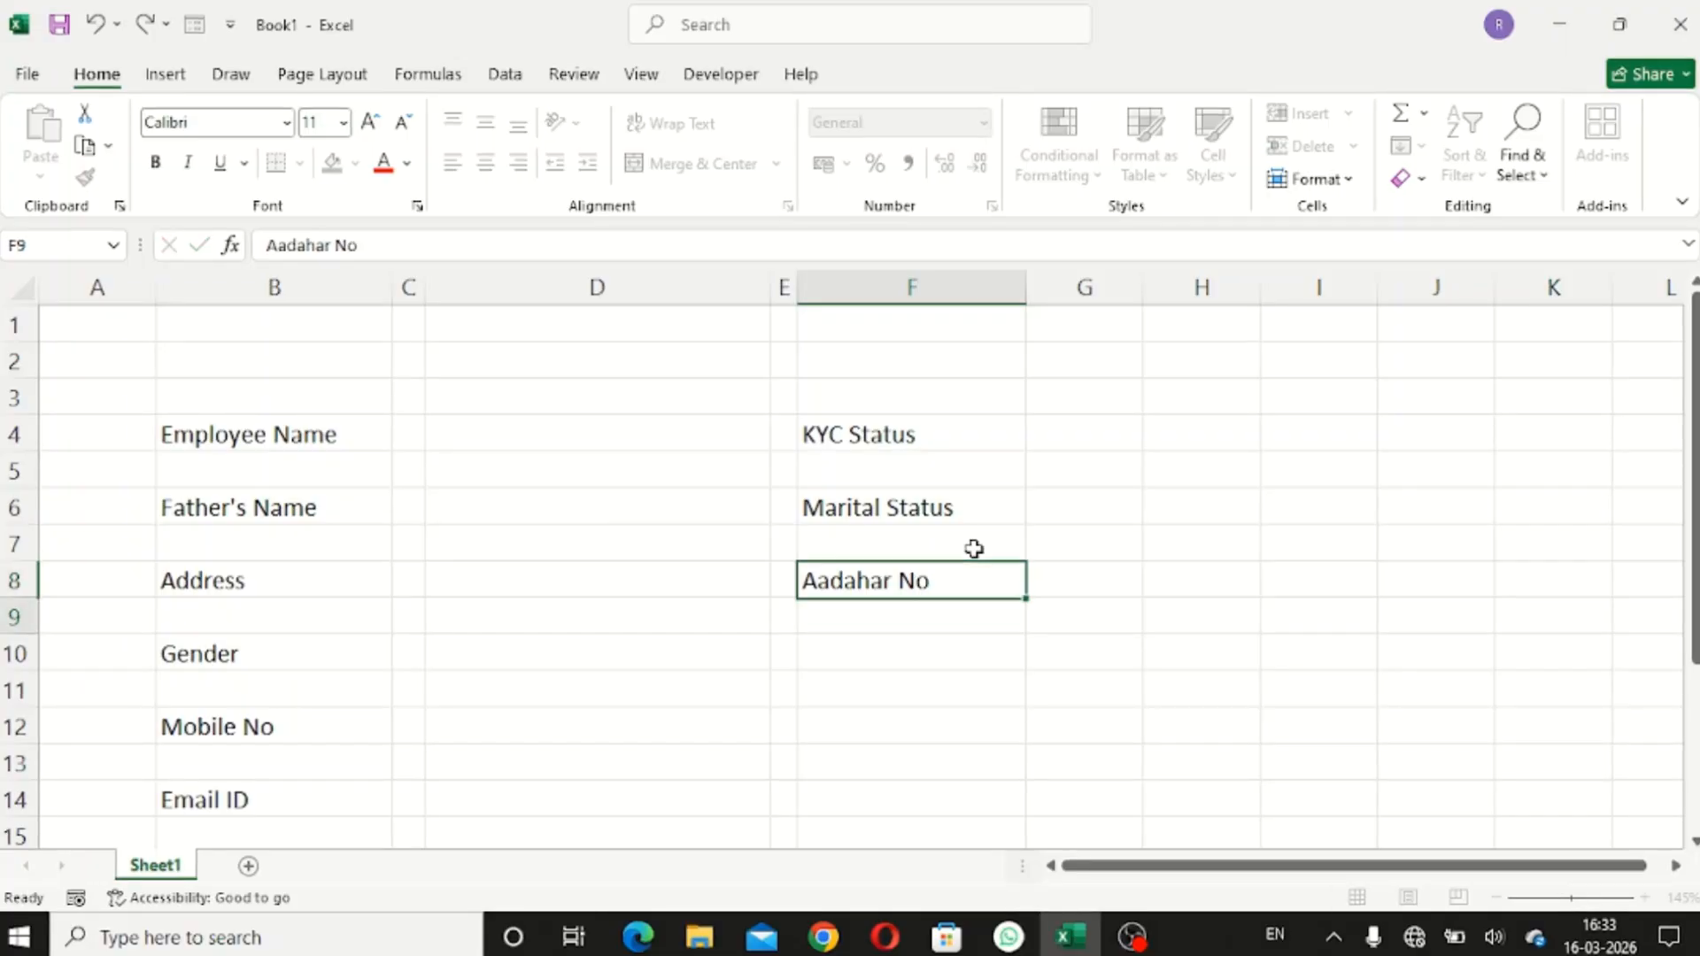
key(Return)
key(Return)
text(Pan No)
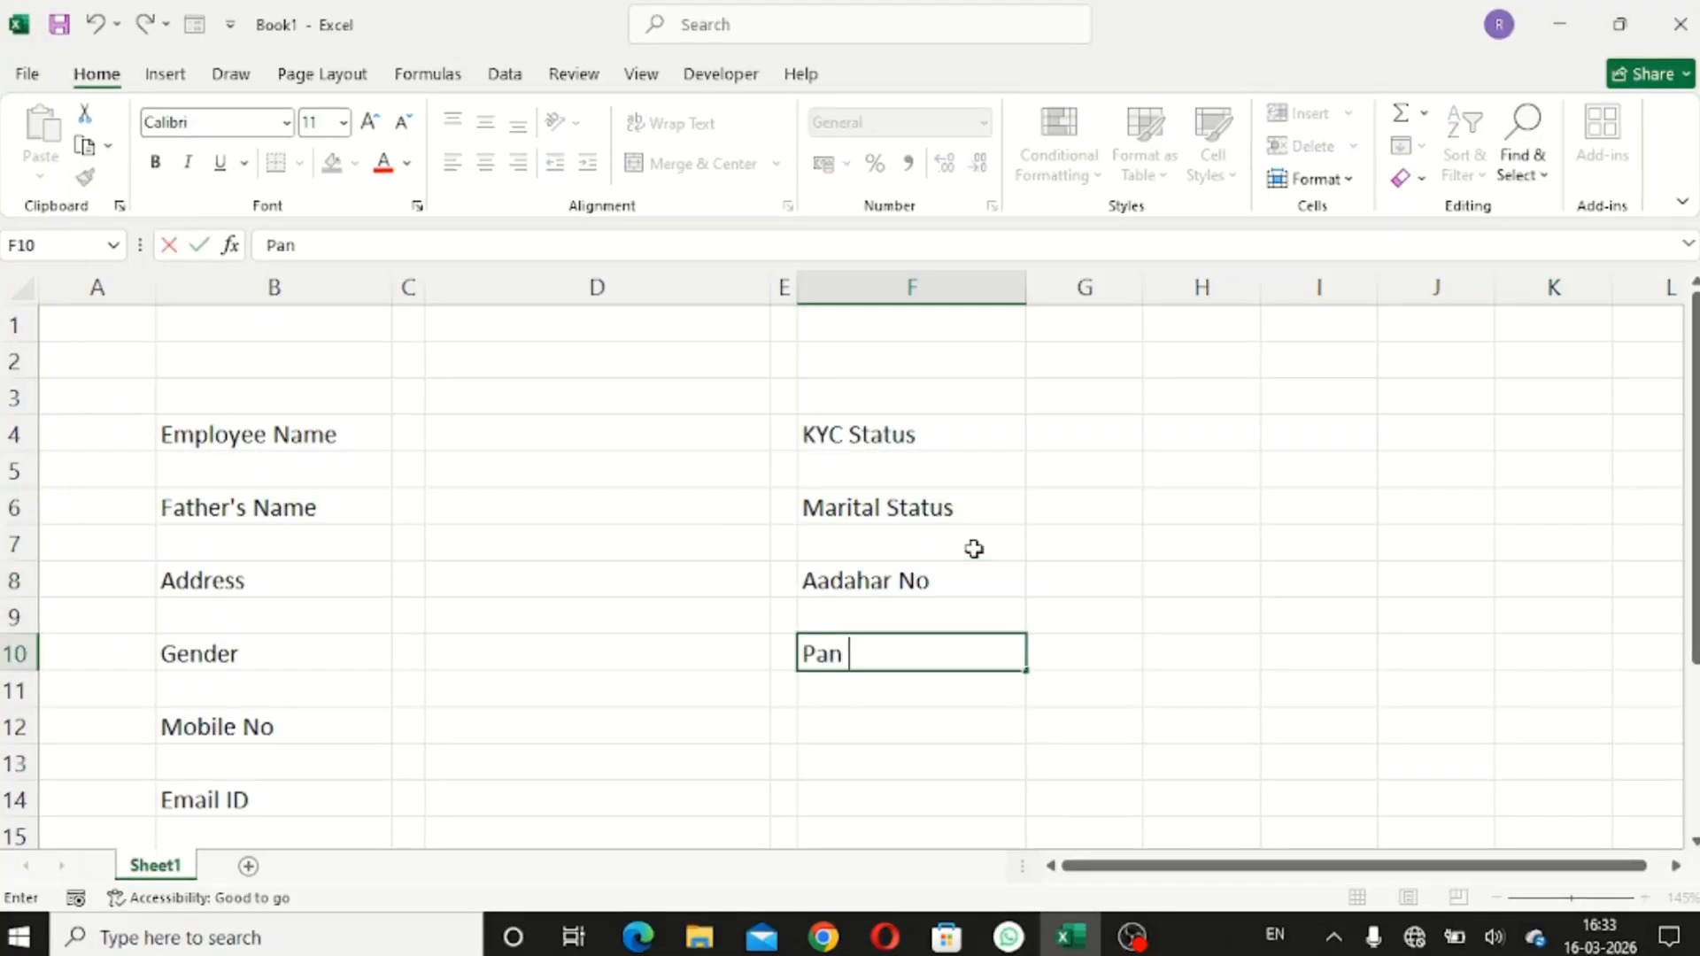
key(Return)
key(Return)
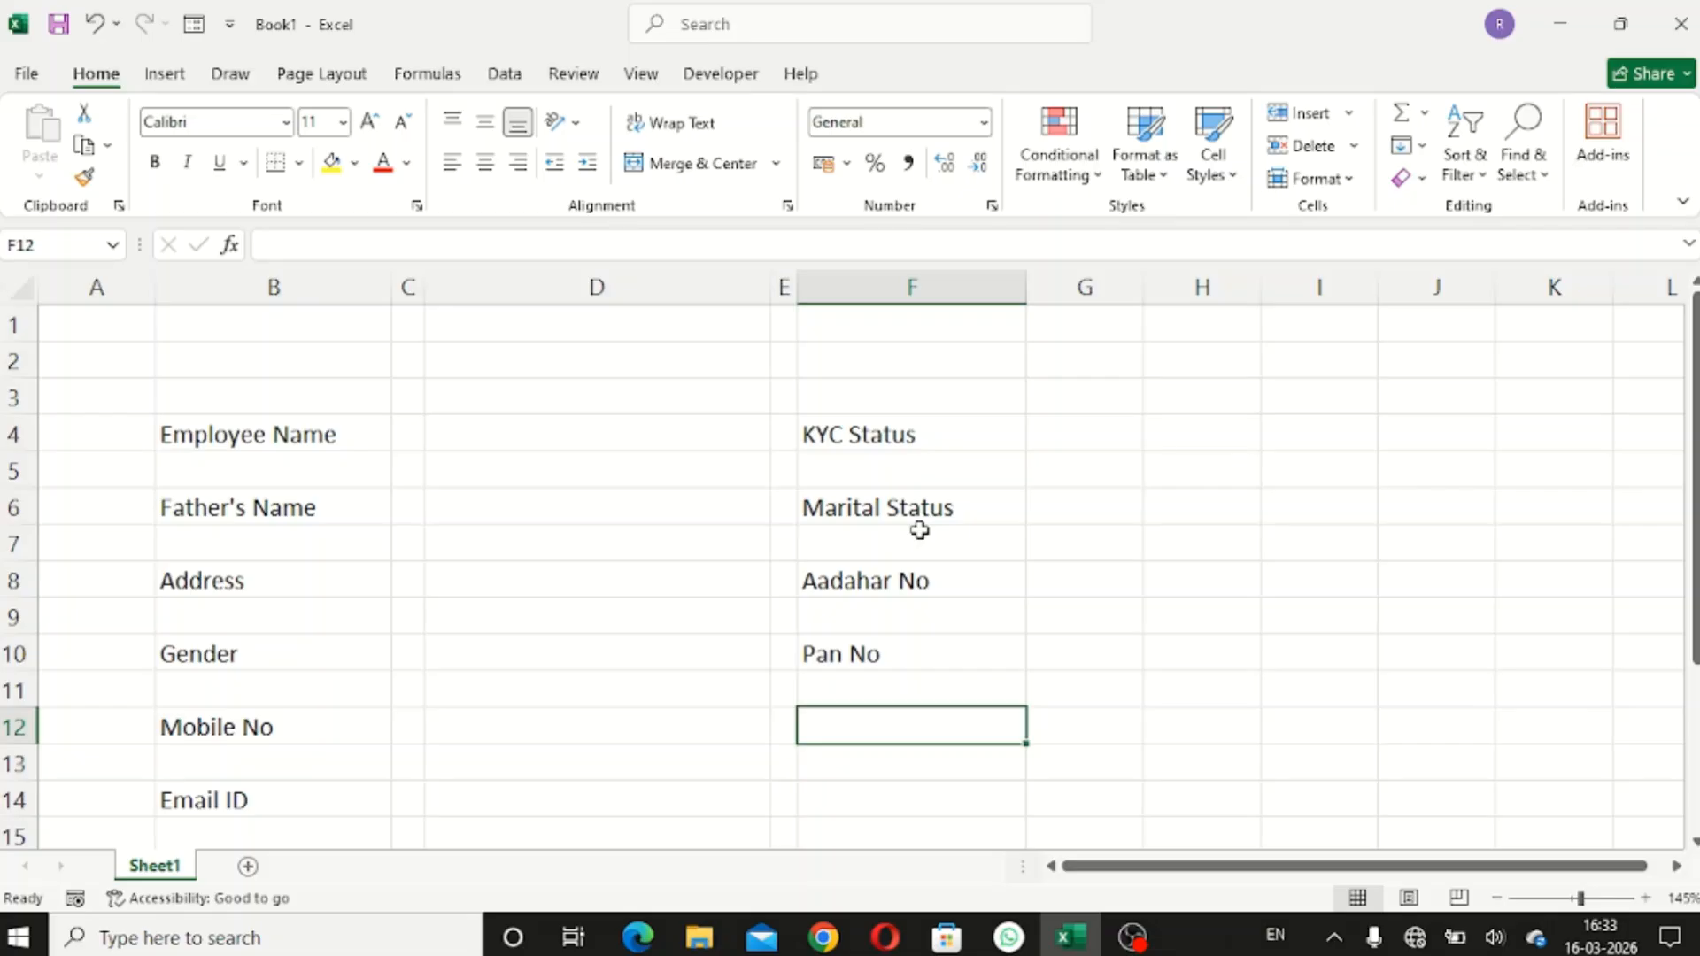
- Add the Blood Group label in F12 below Pan No
text(B)
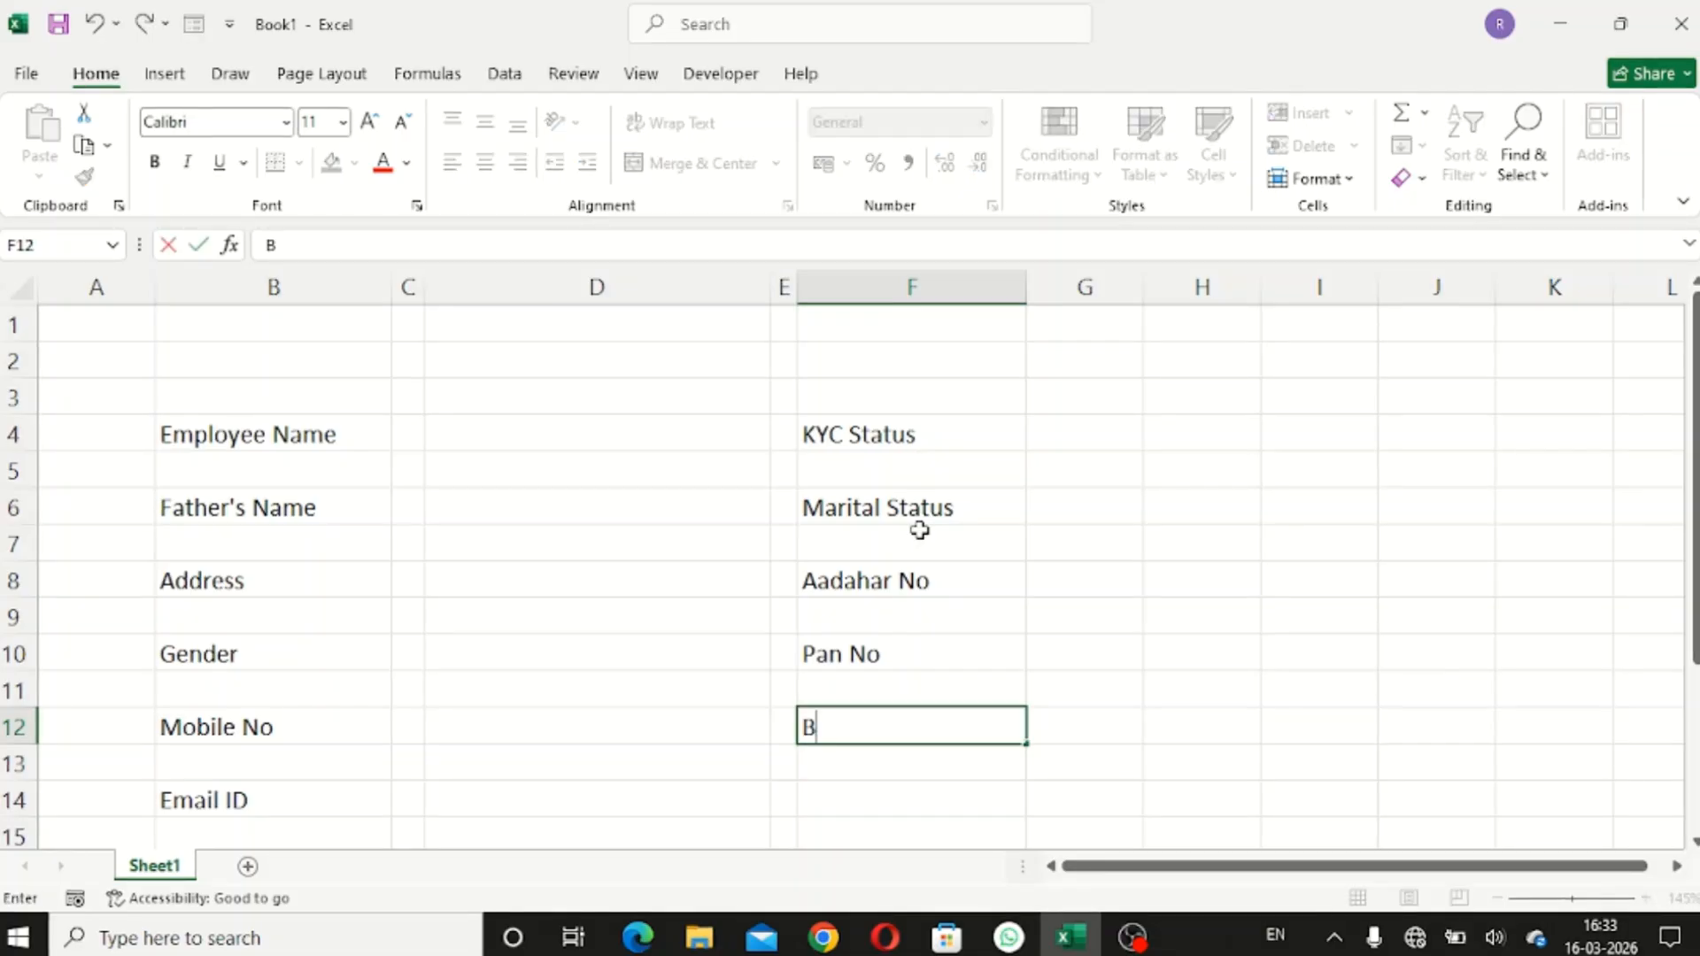
text(lood Grpu)
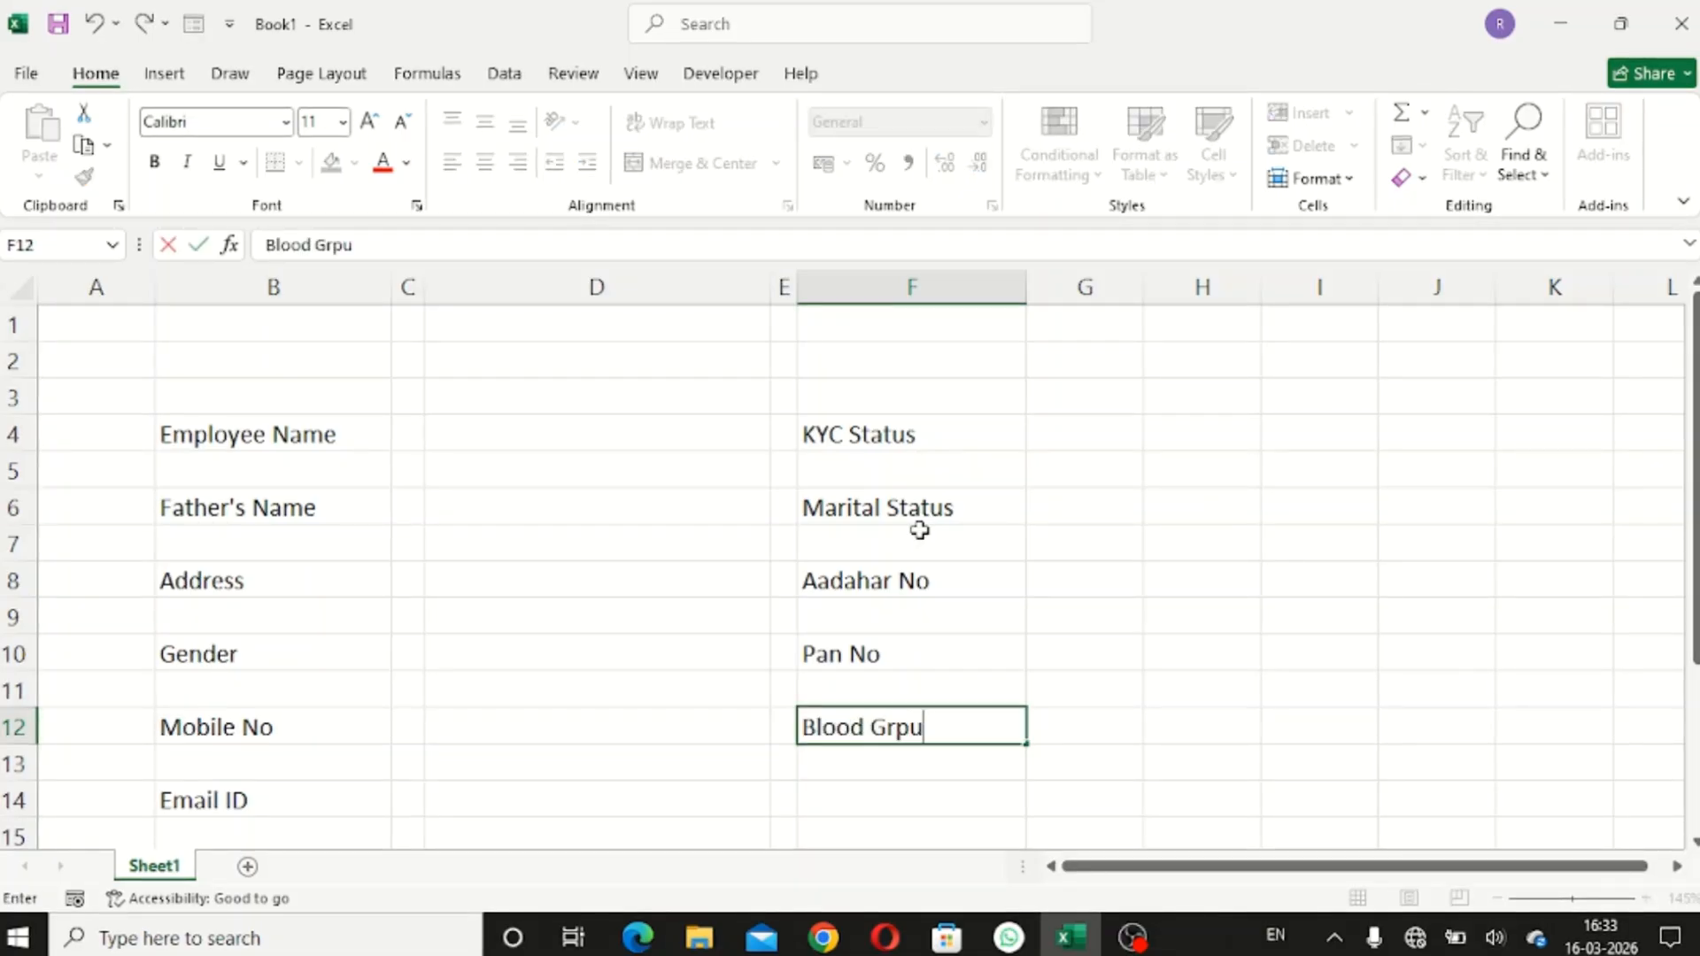
key(BackSpace)
key(BackSpace)
text(oup)
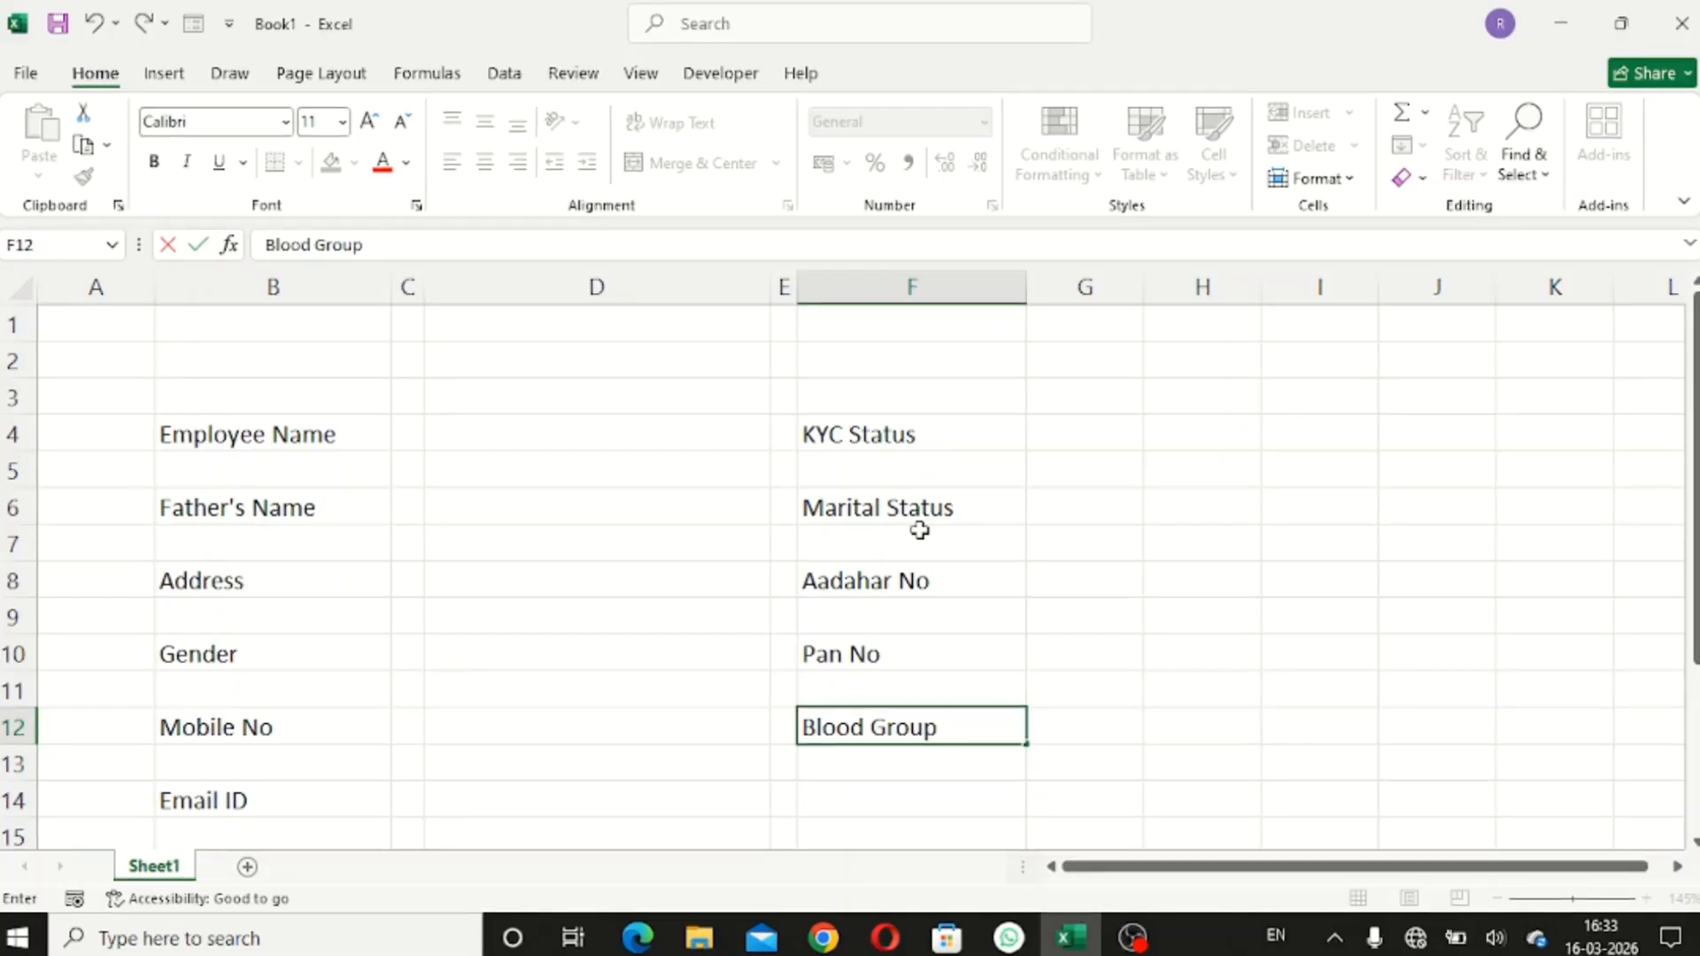
key(Return)
key(Return)
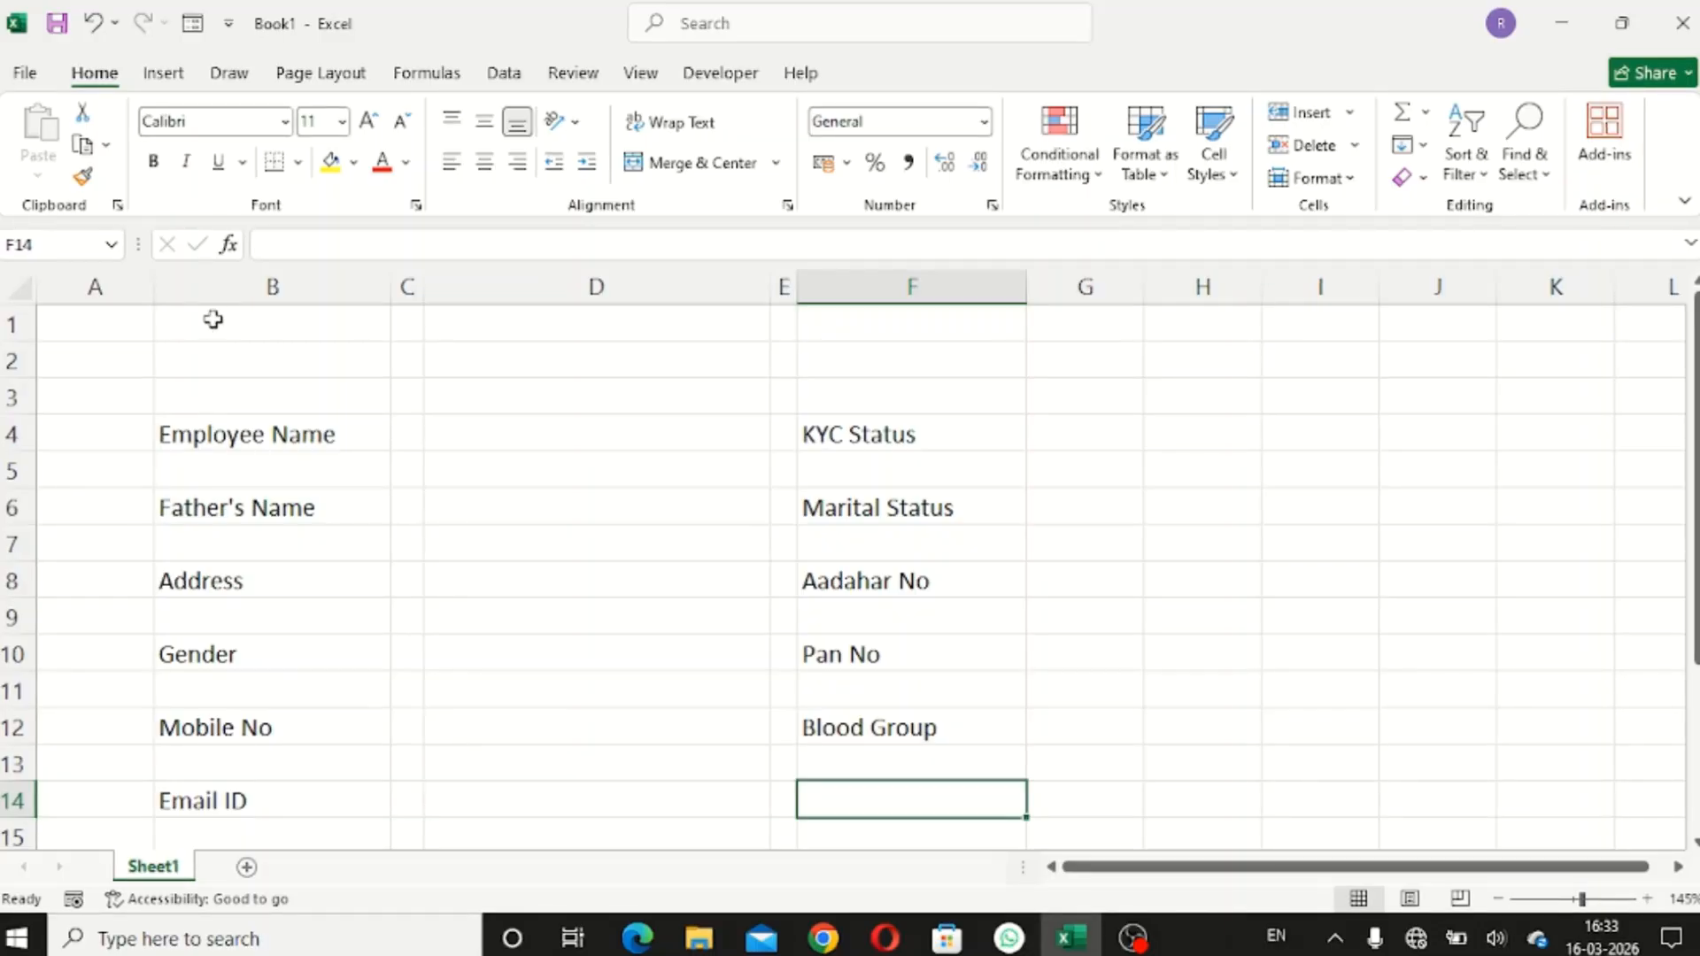
- Merge and centre B1:G2 into a single title cell
drag(213, 319, 1083, 369)
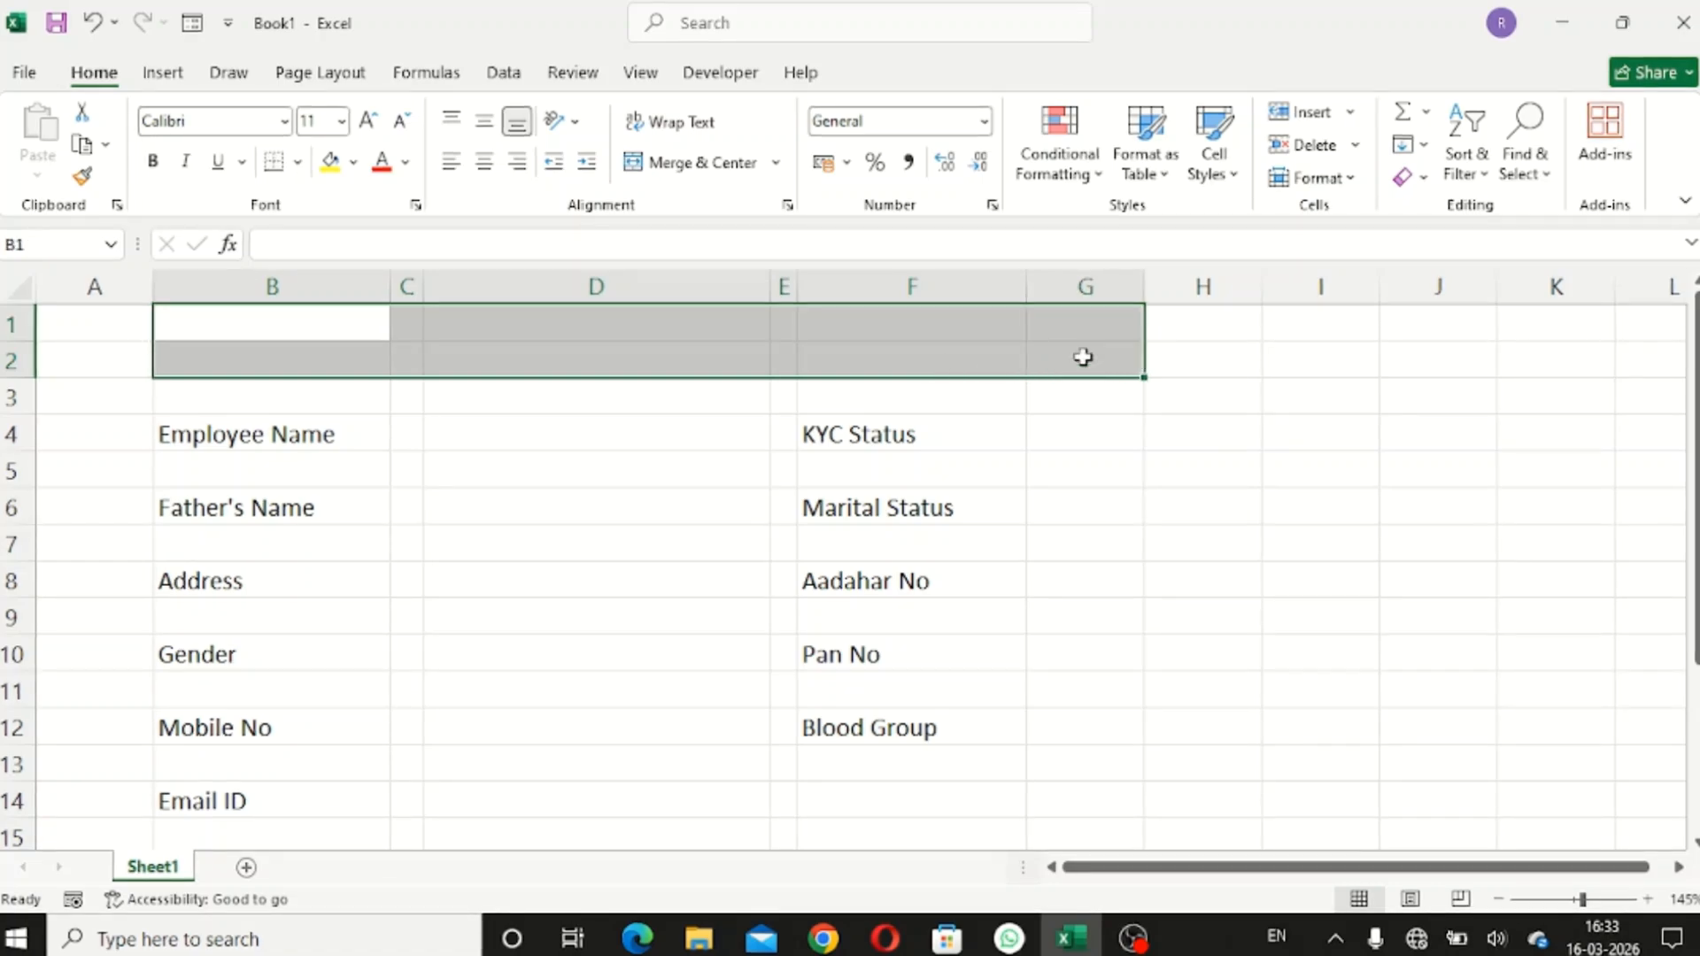
click(693, 170)
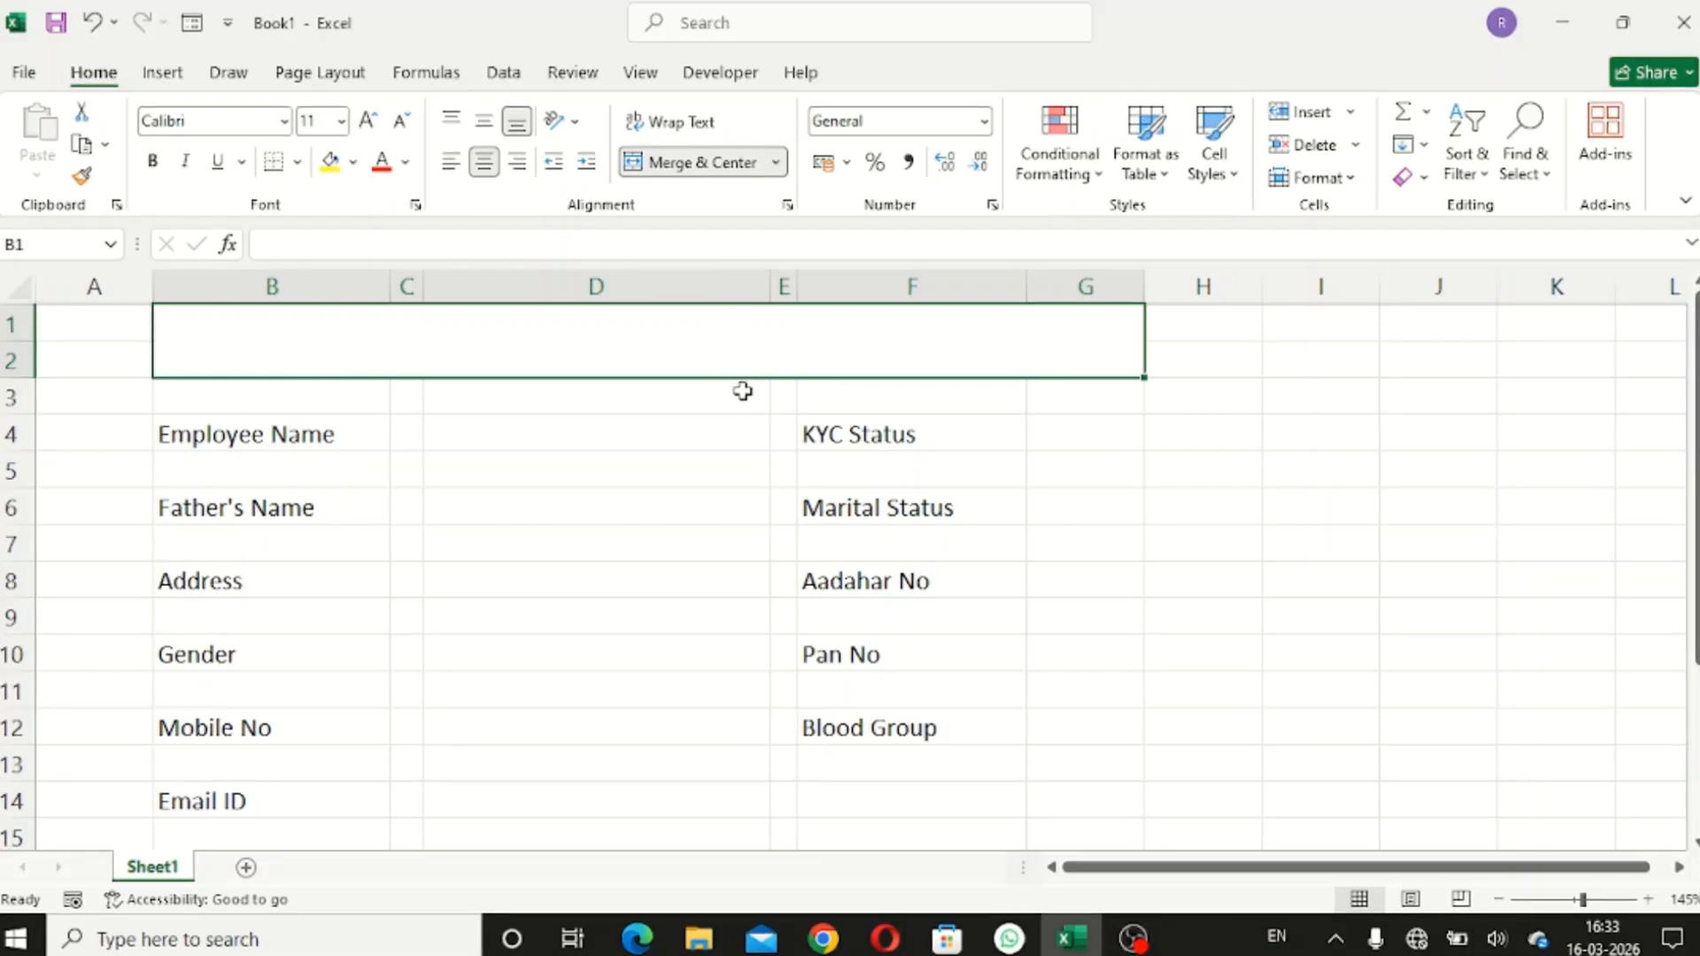
click(1056, 436)
click(832, 354)
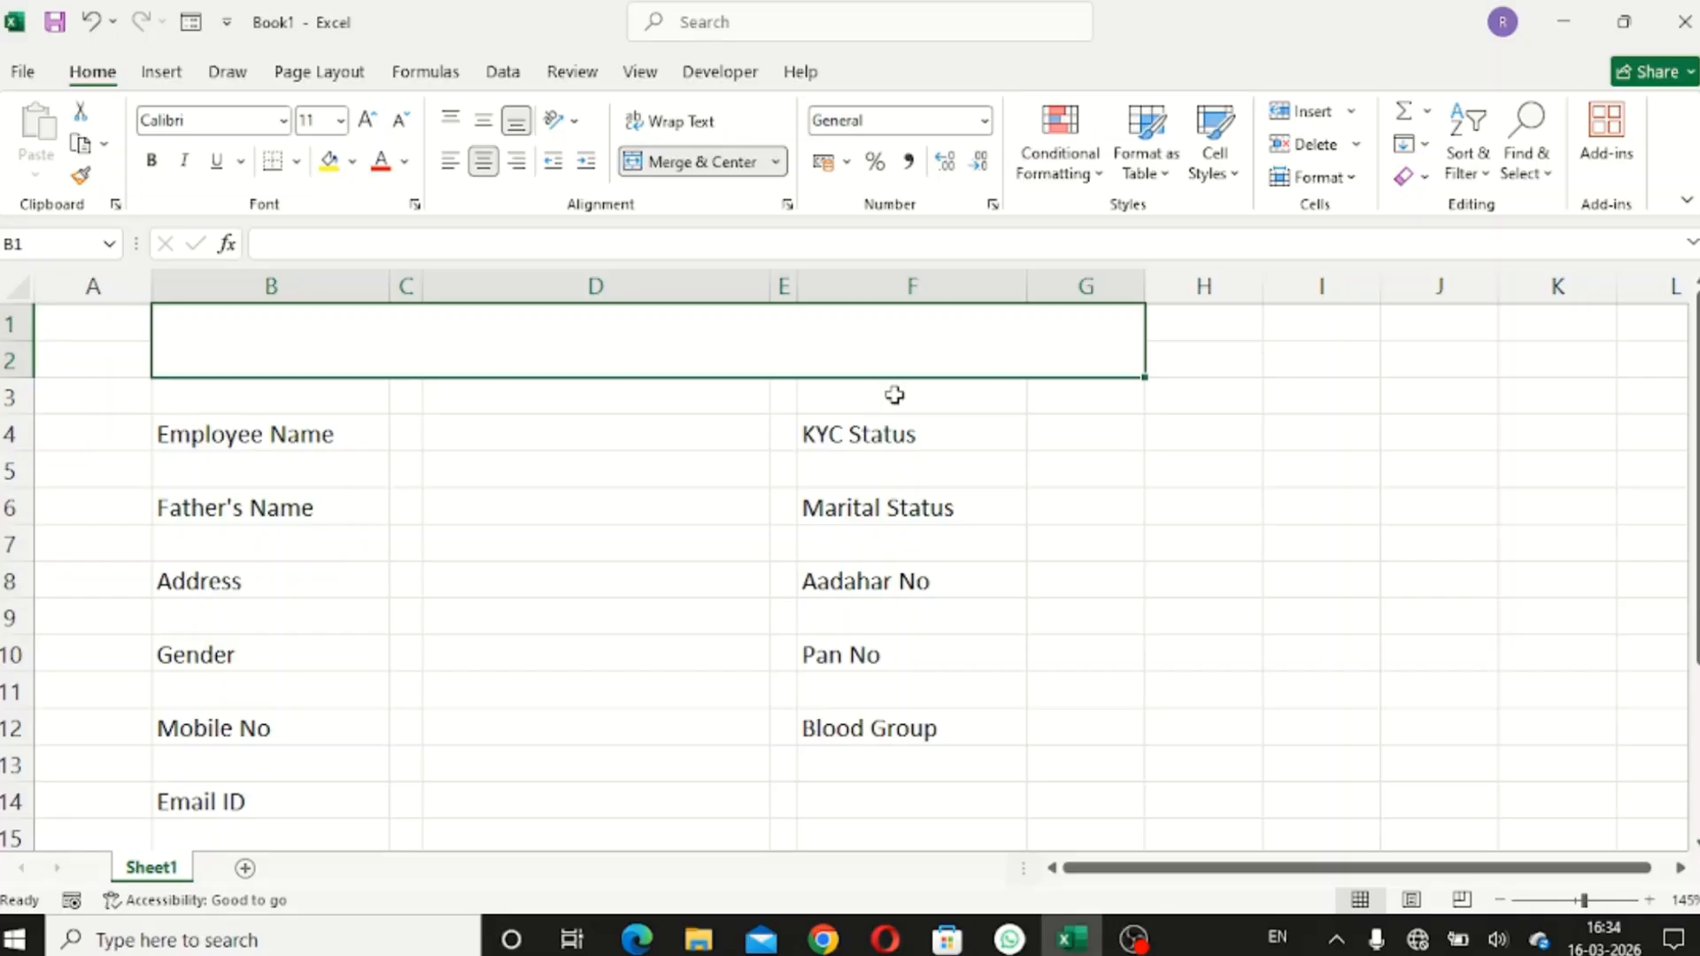
- Type the title 'ABX Enterpirses' into the merged top cell
text(ABX)
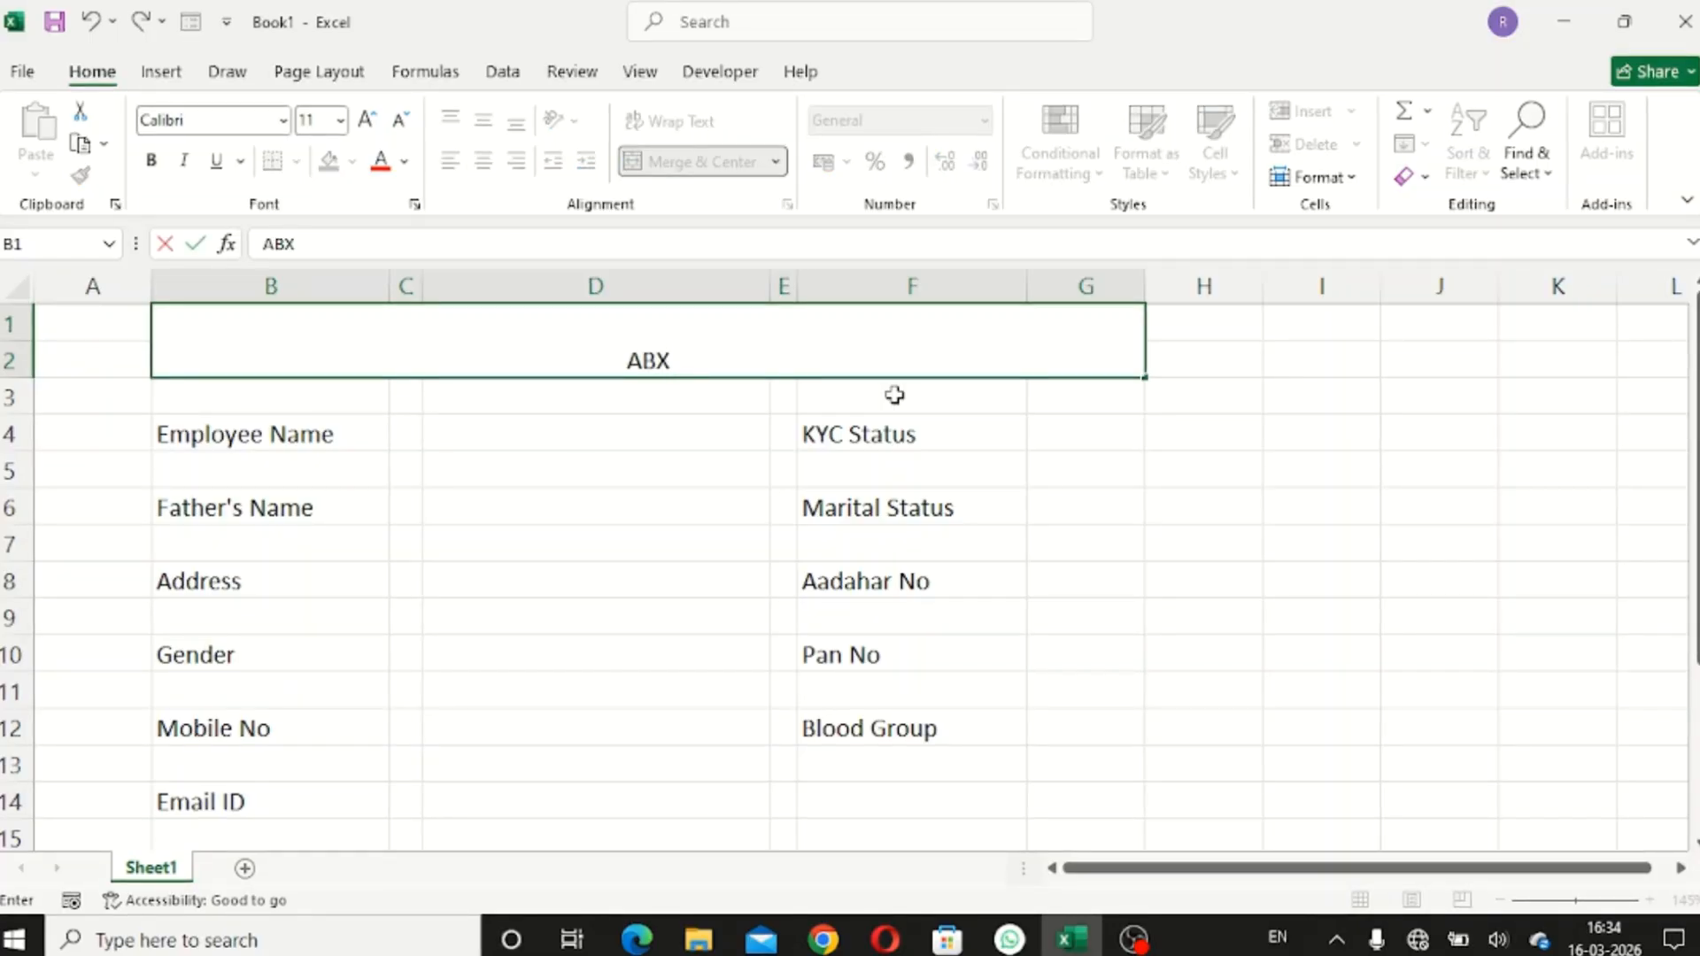
text( Ente)
key(BackSpace)
key(BackSpace)
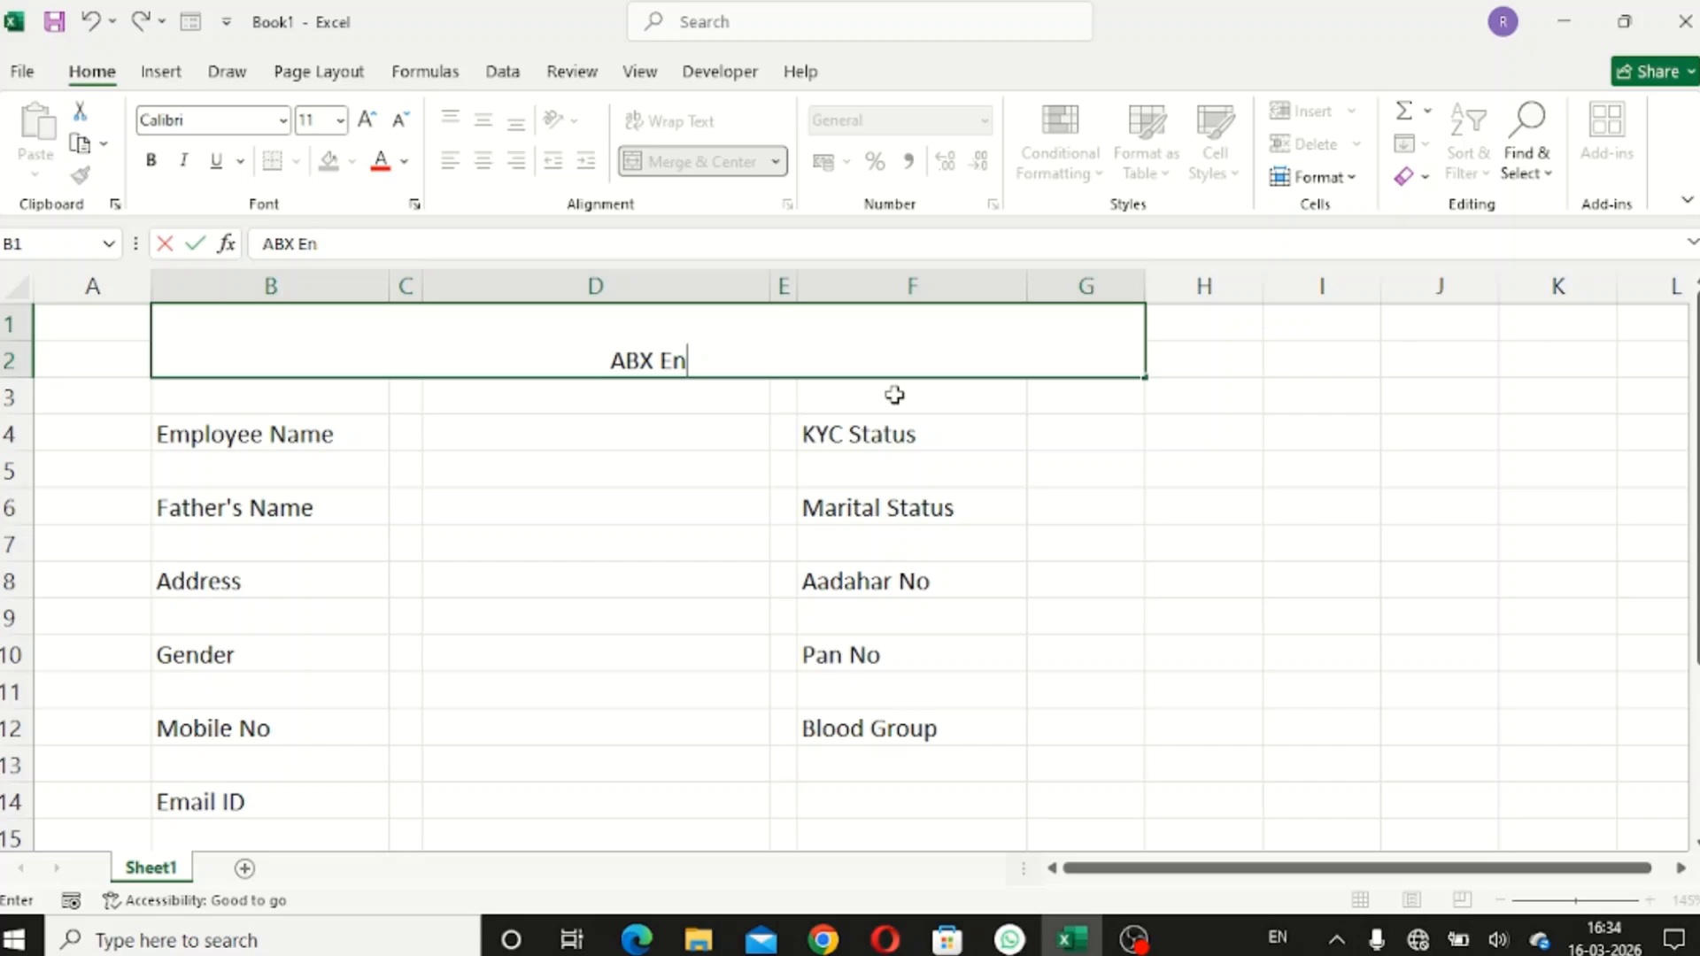
text(e)
key(BackSpace)
text(terpi)
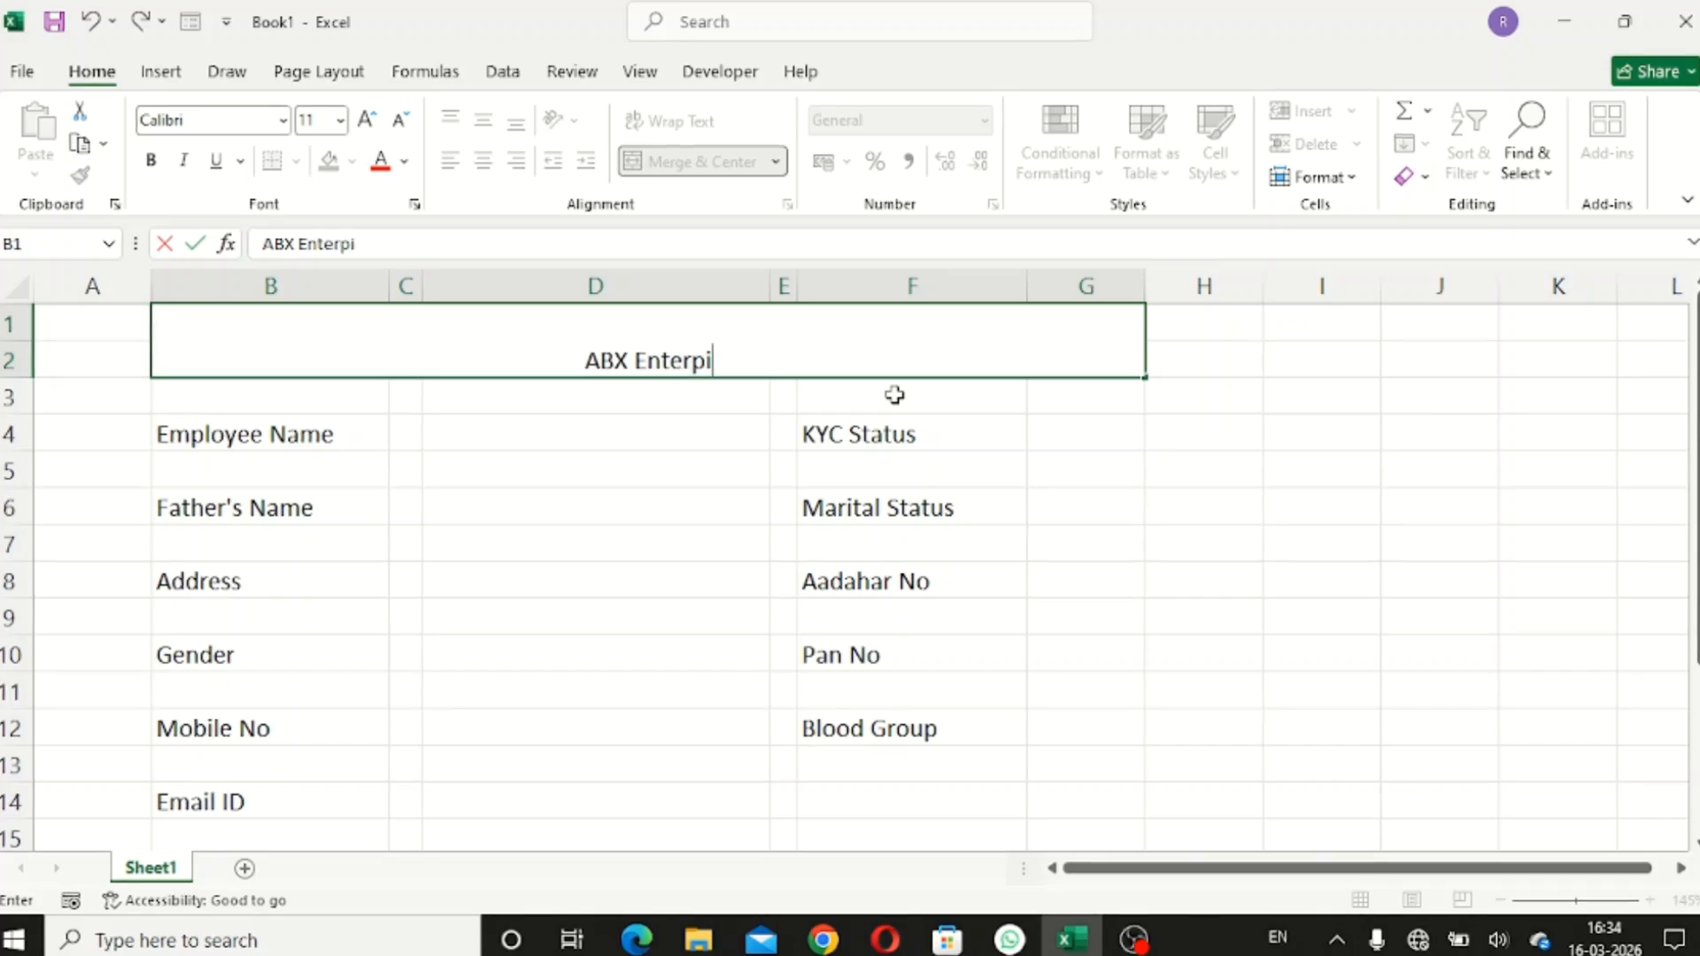
text(rses)
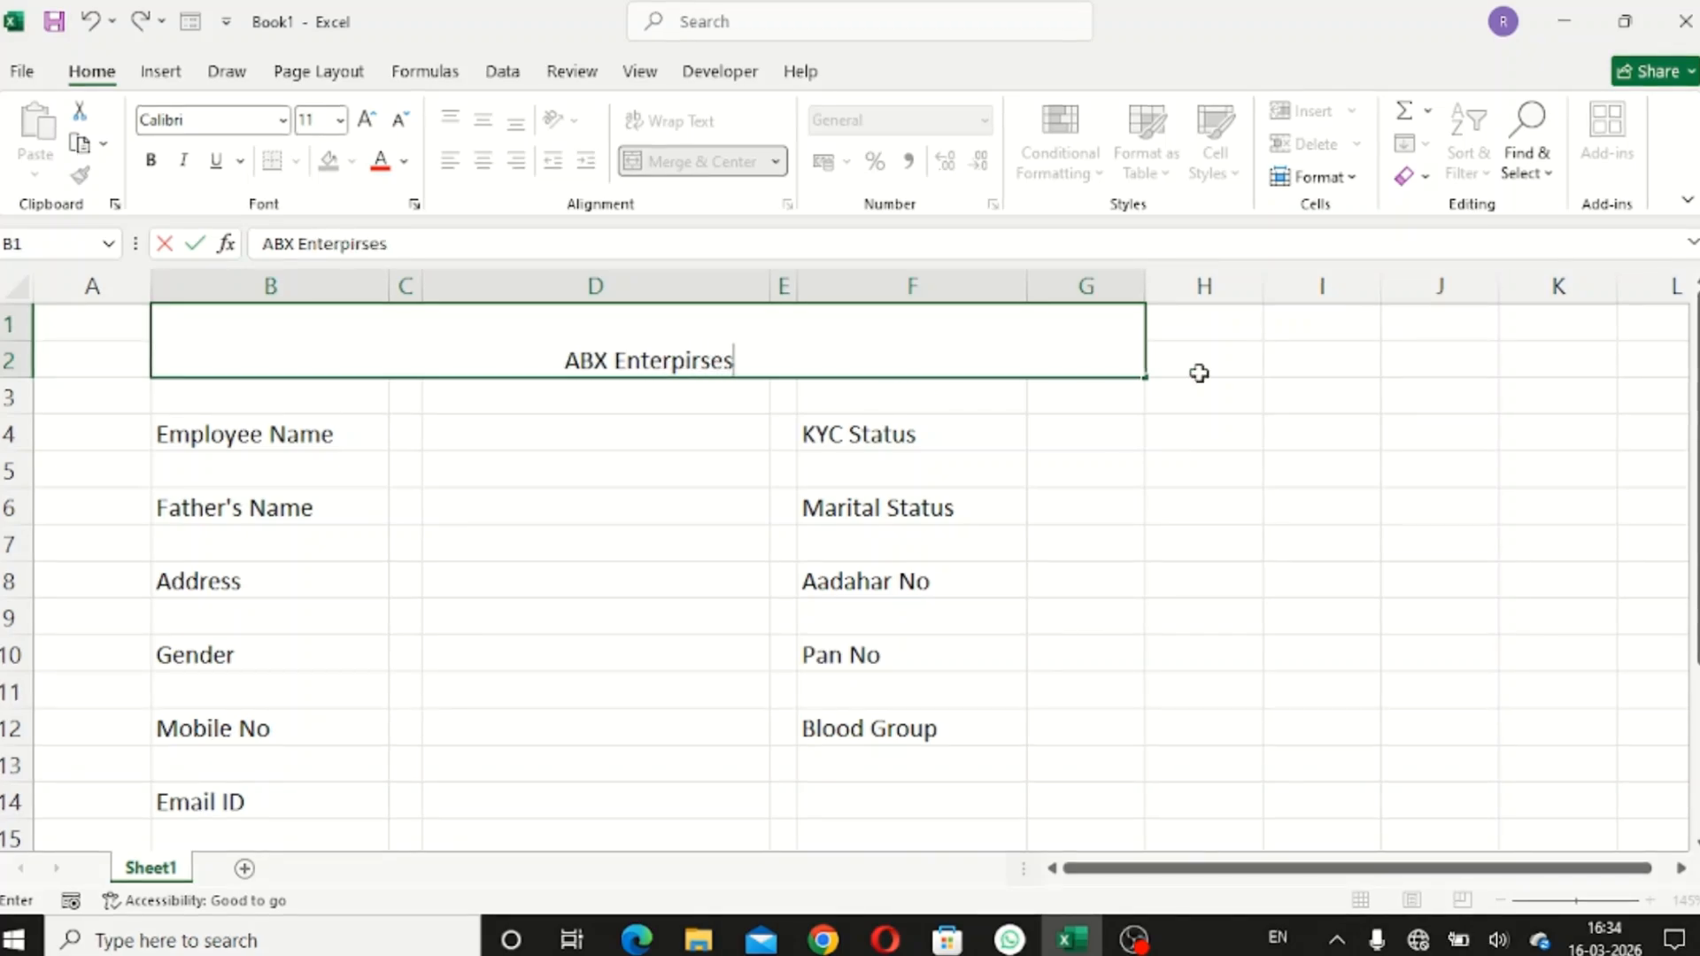
click(1187, 370)
click(959, 362)
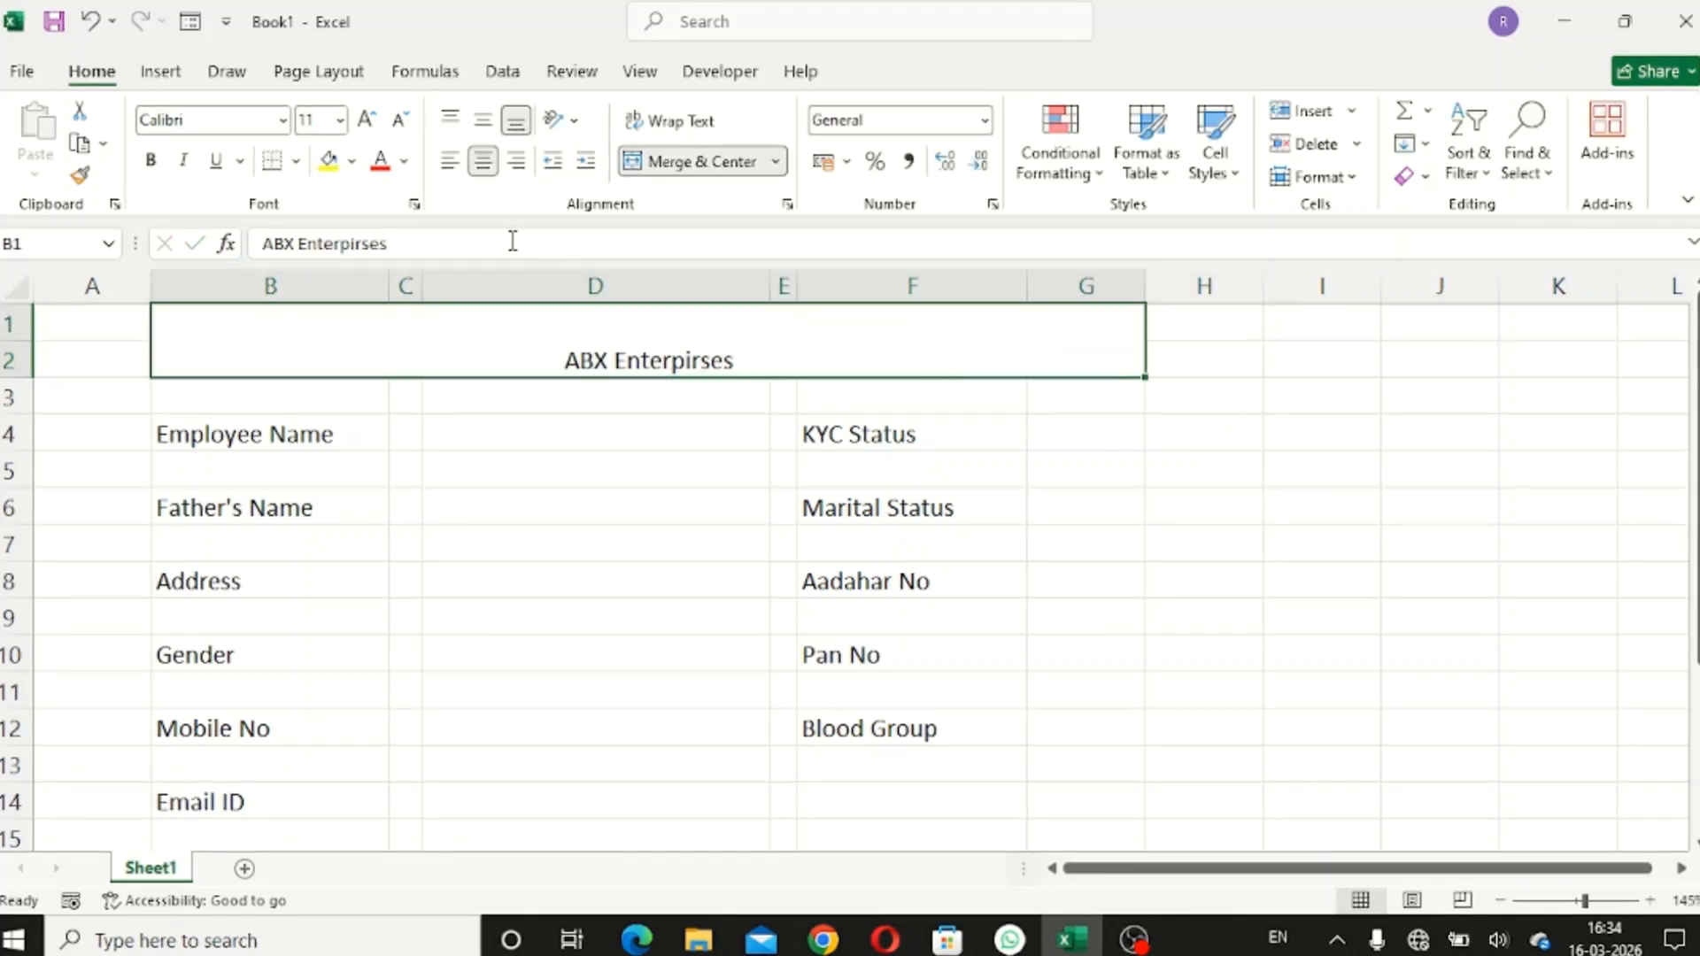
- Format the title middle-aligned, size 18, Algerian font, with a light orange fill
click(483, 120)
click(367, 122)
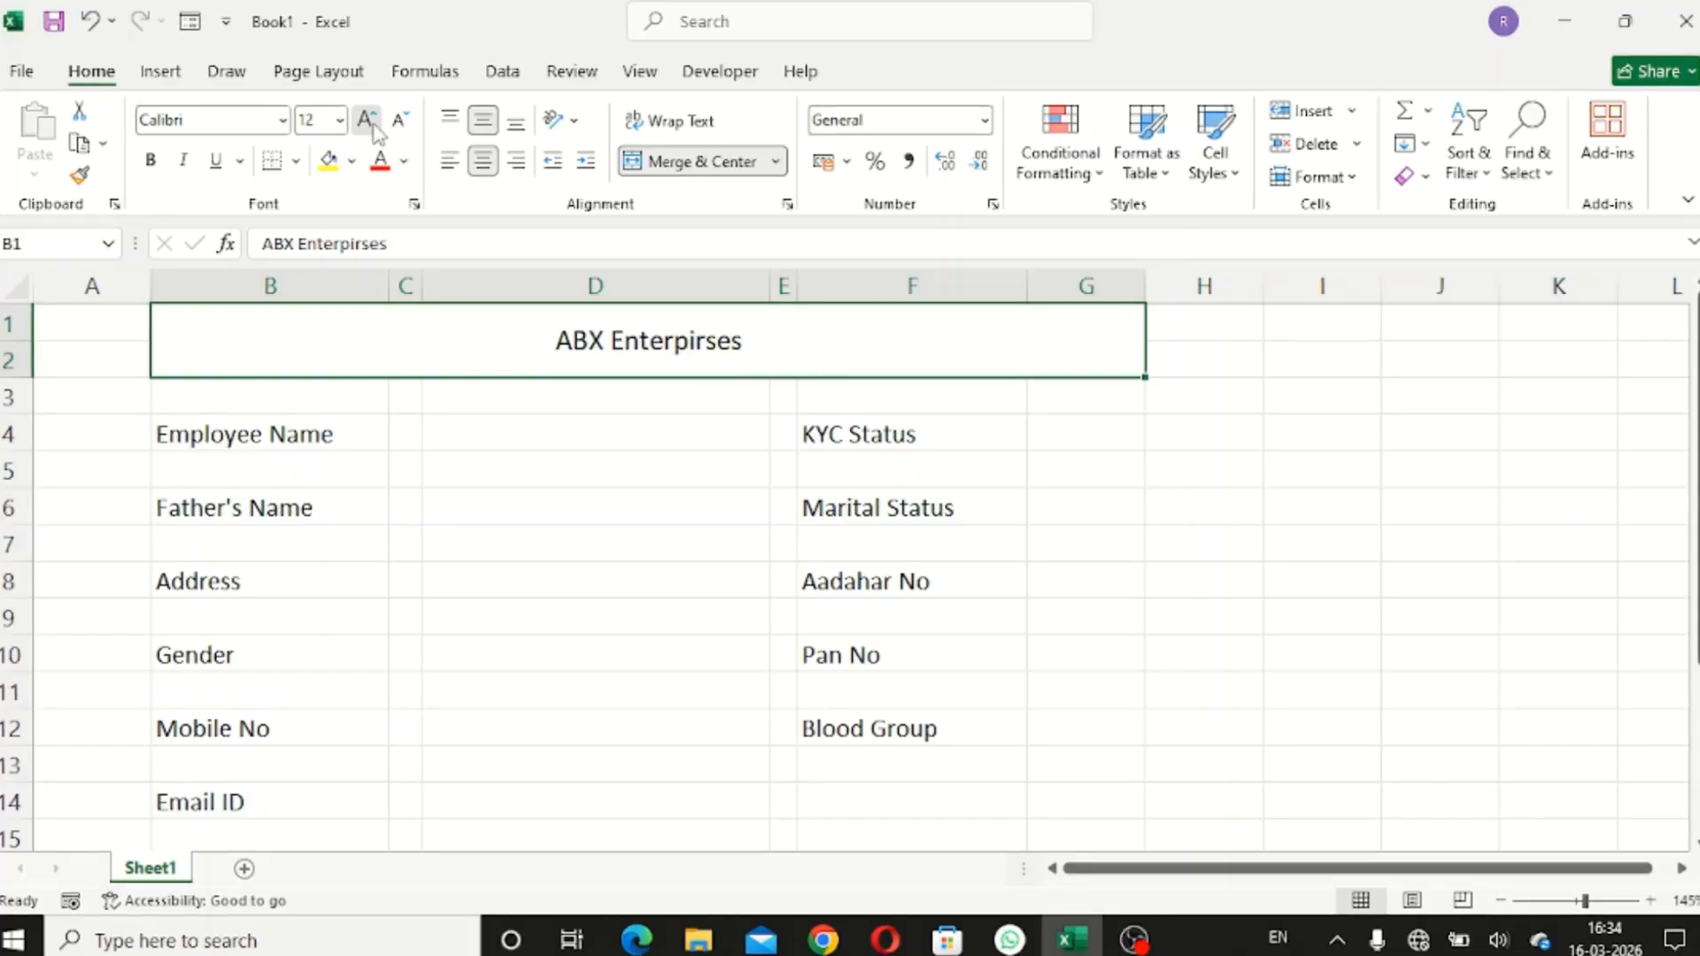
click(367, 122)
click(367, 122)
click(367, 122)
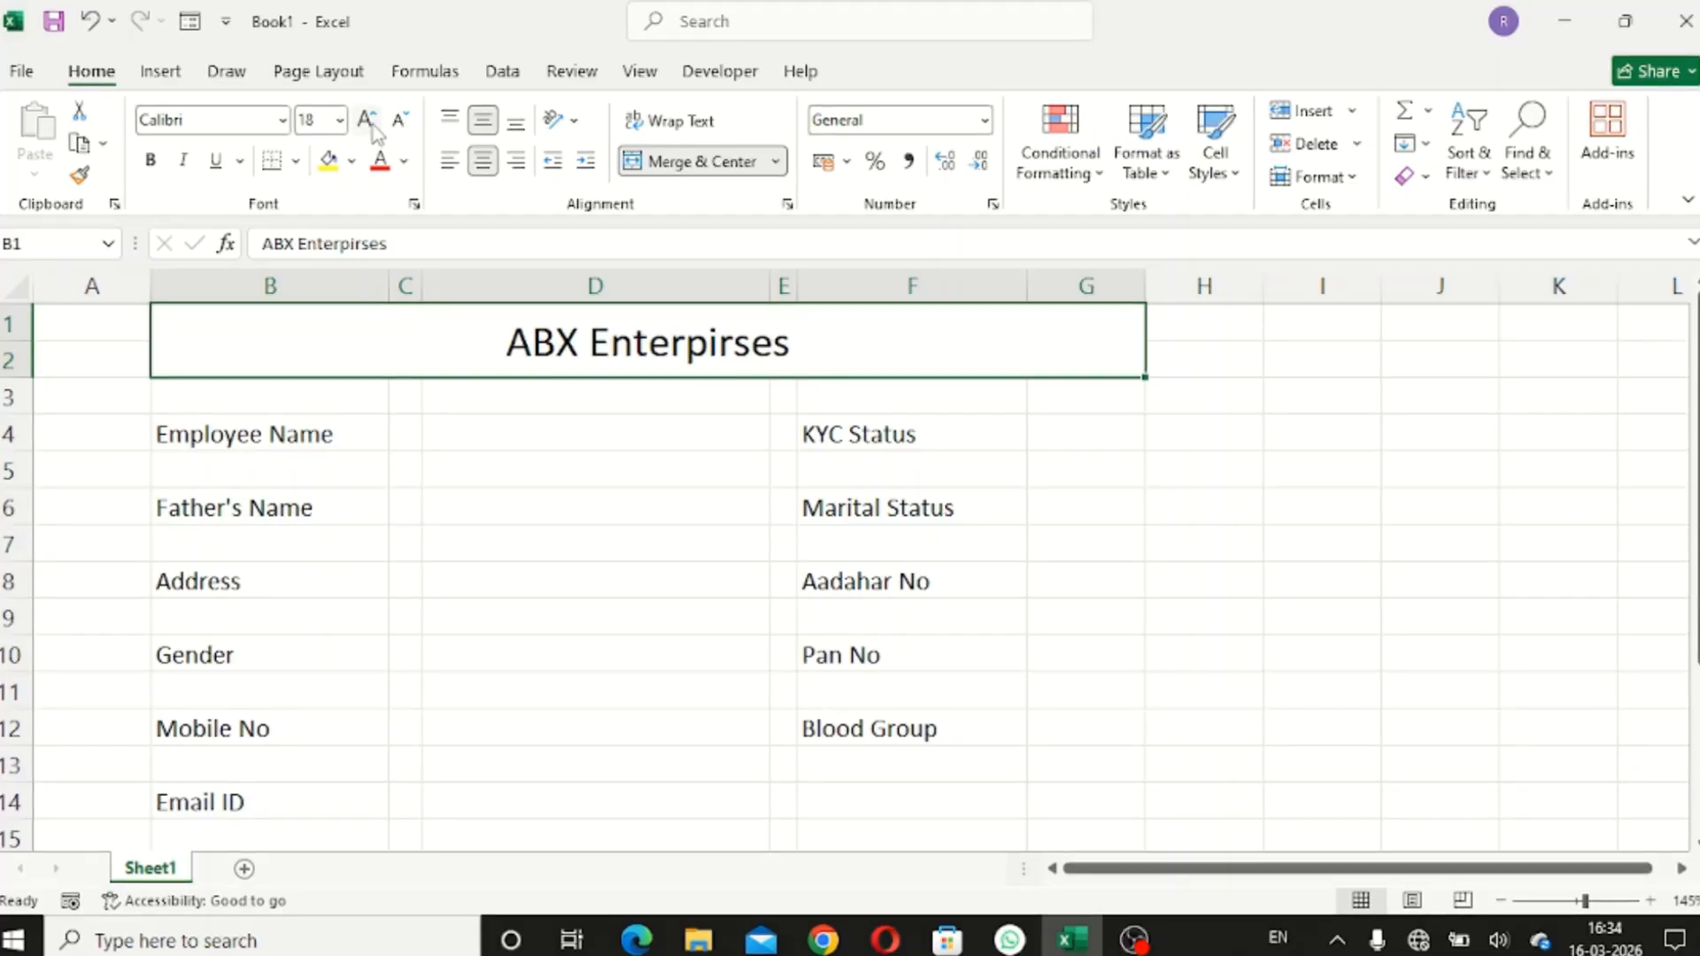
click(282, 119)
click(267, 339)
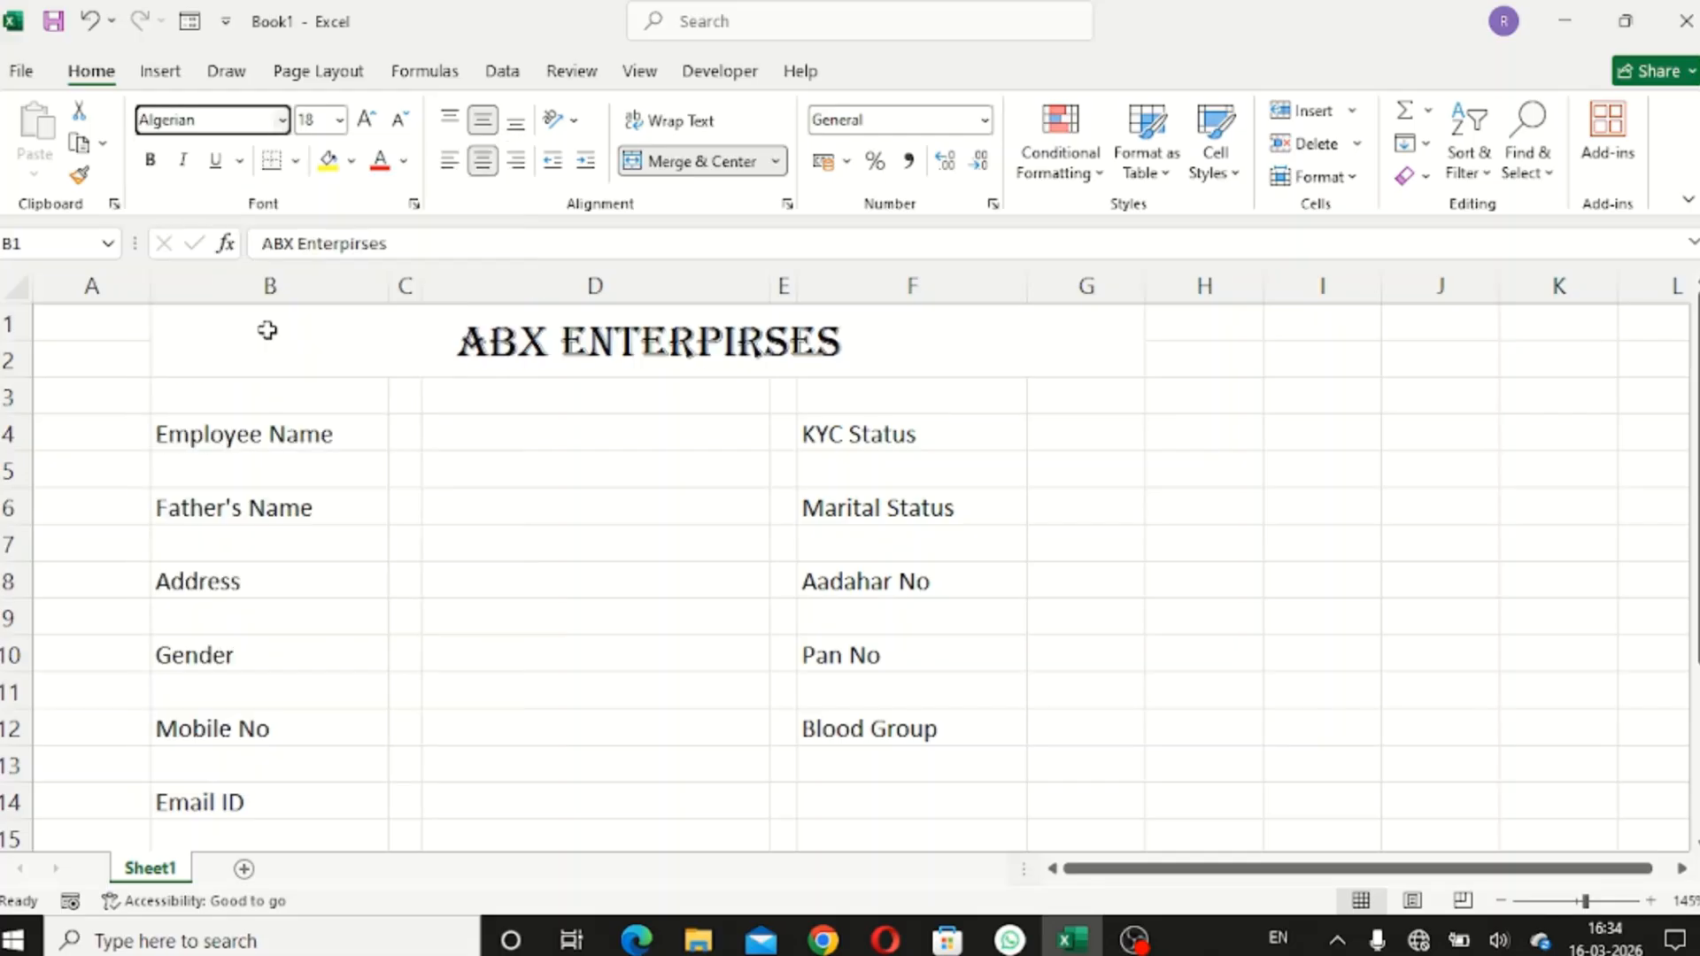
click(351, 160)
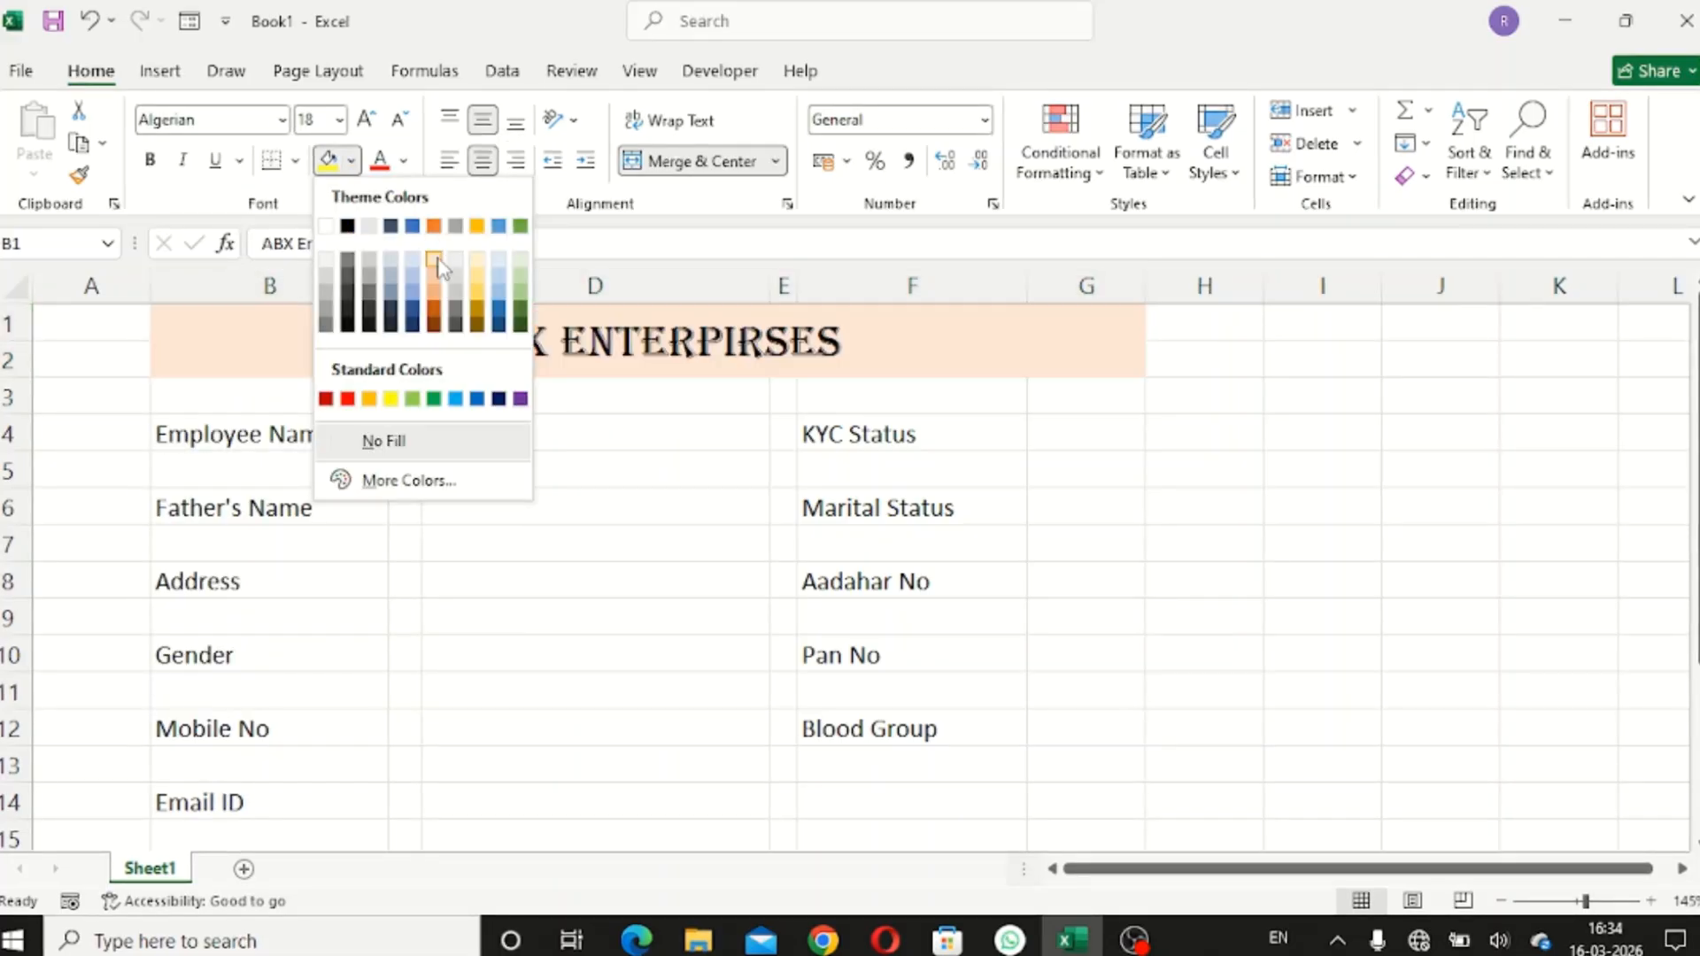
click(438, 263)
click(1214, 476)
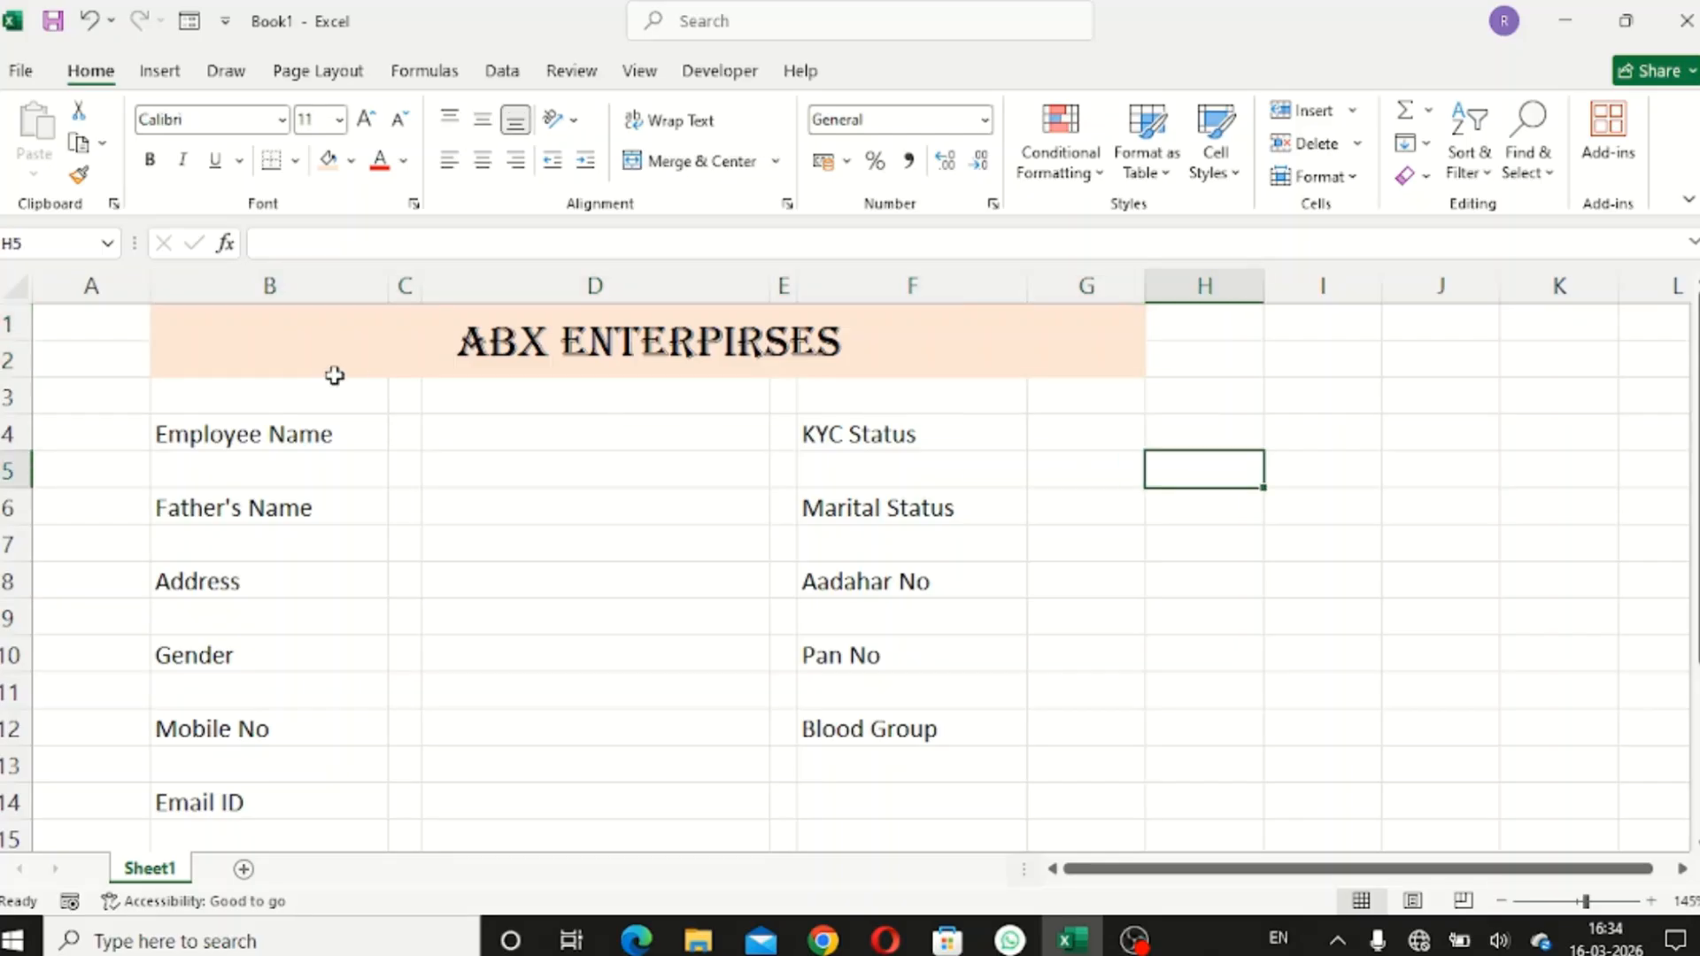
- Shade row 3 from B3 to G3 light grey
drag(272, 381, 1044, 403)
click(350, 160)
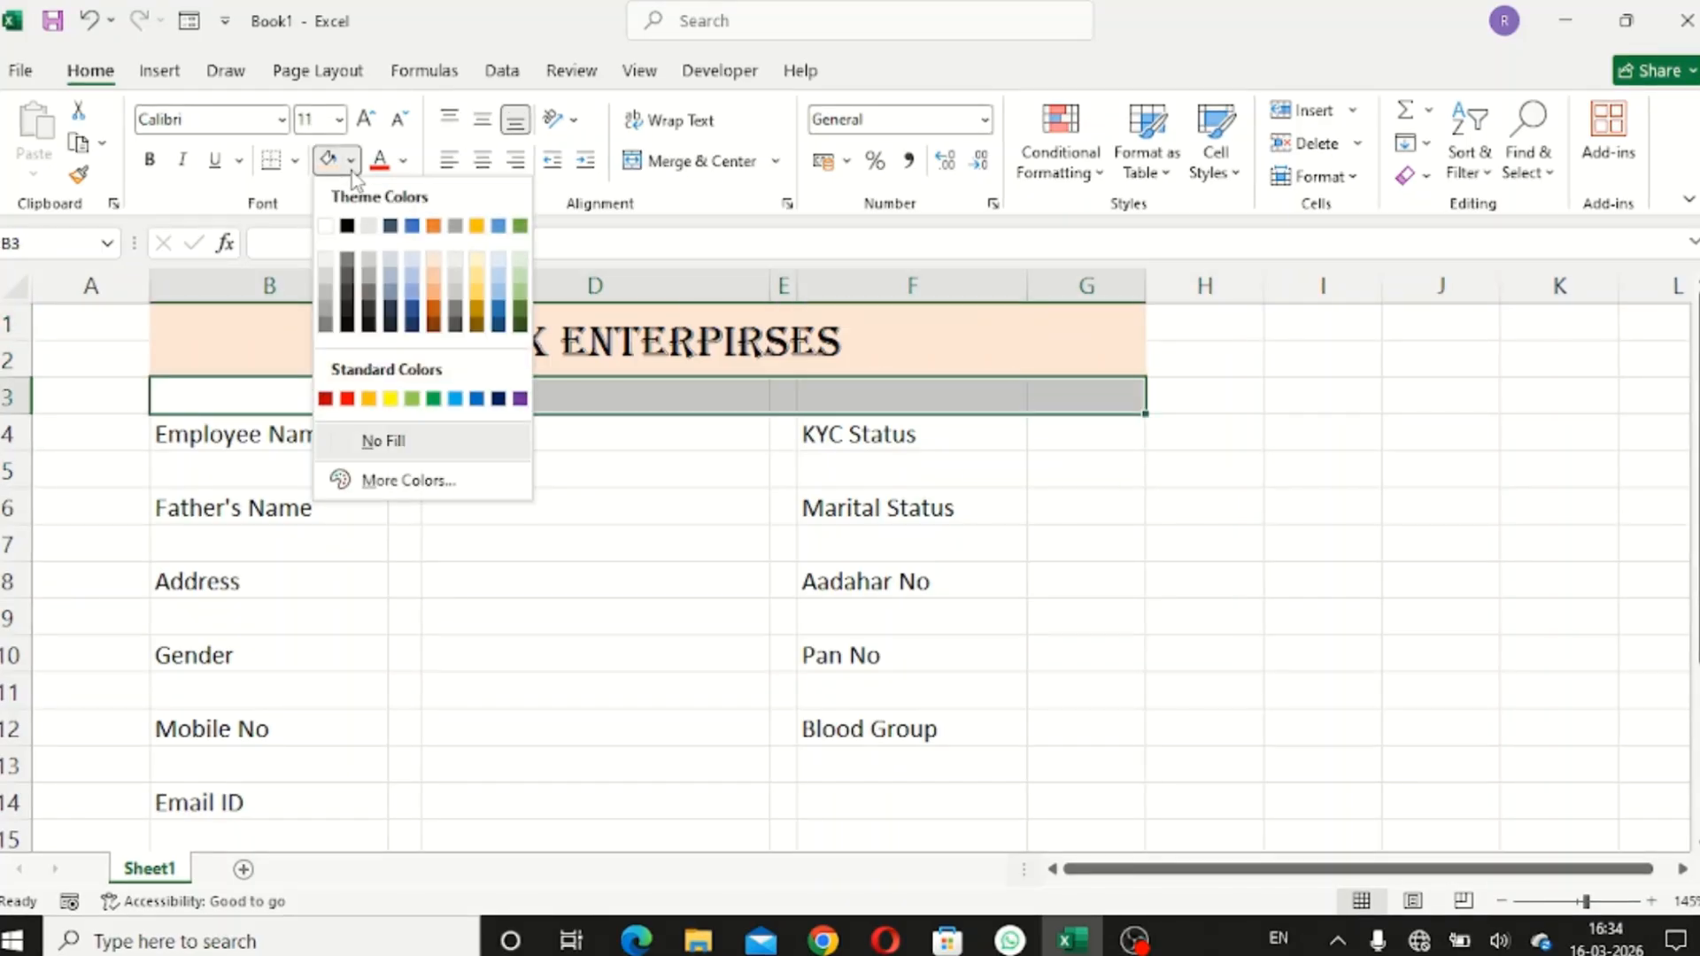
click(325, 258)
click(467, 473)
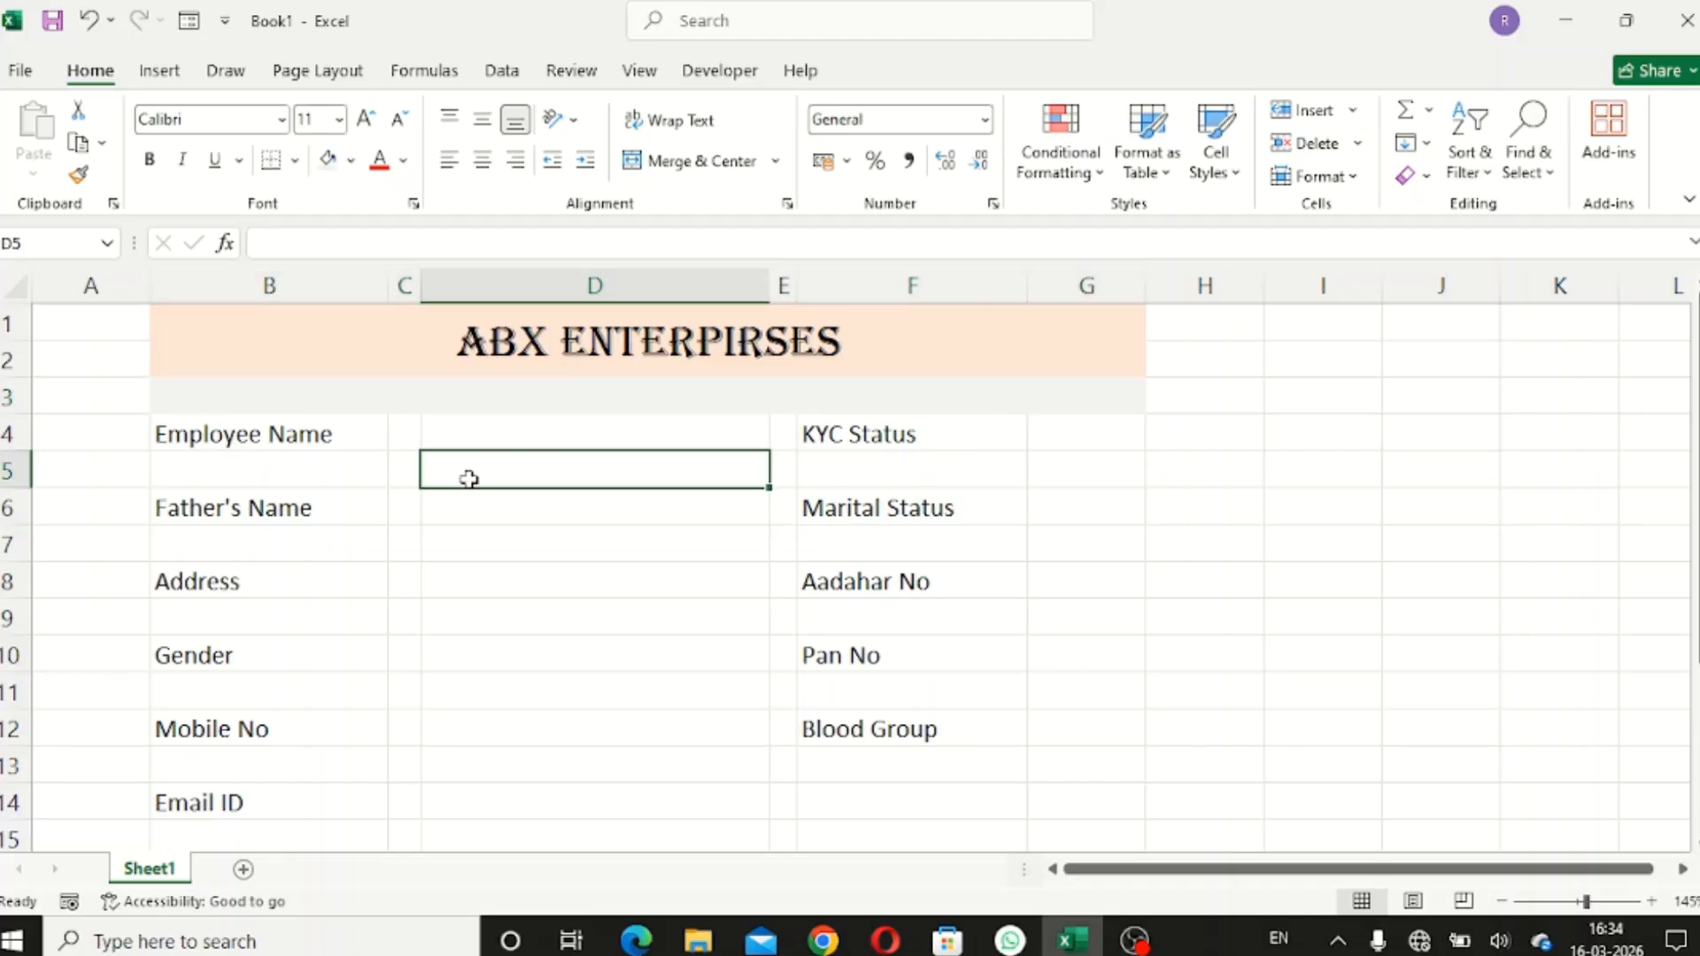
- Put thick outside borders on all label cells in columns B and F, Employee Name through Blood Group
click(271, 441)
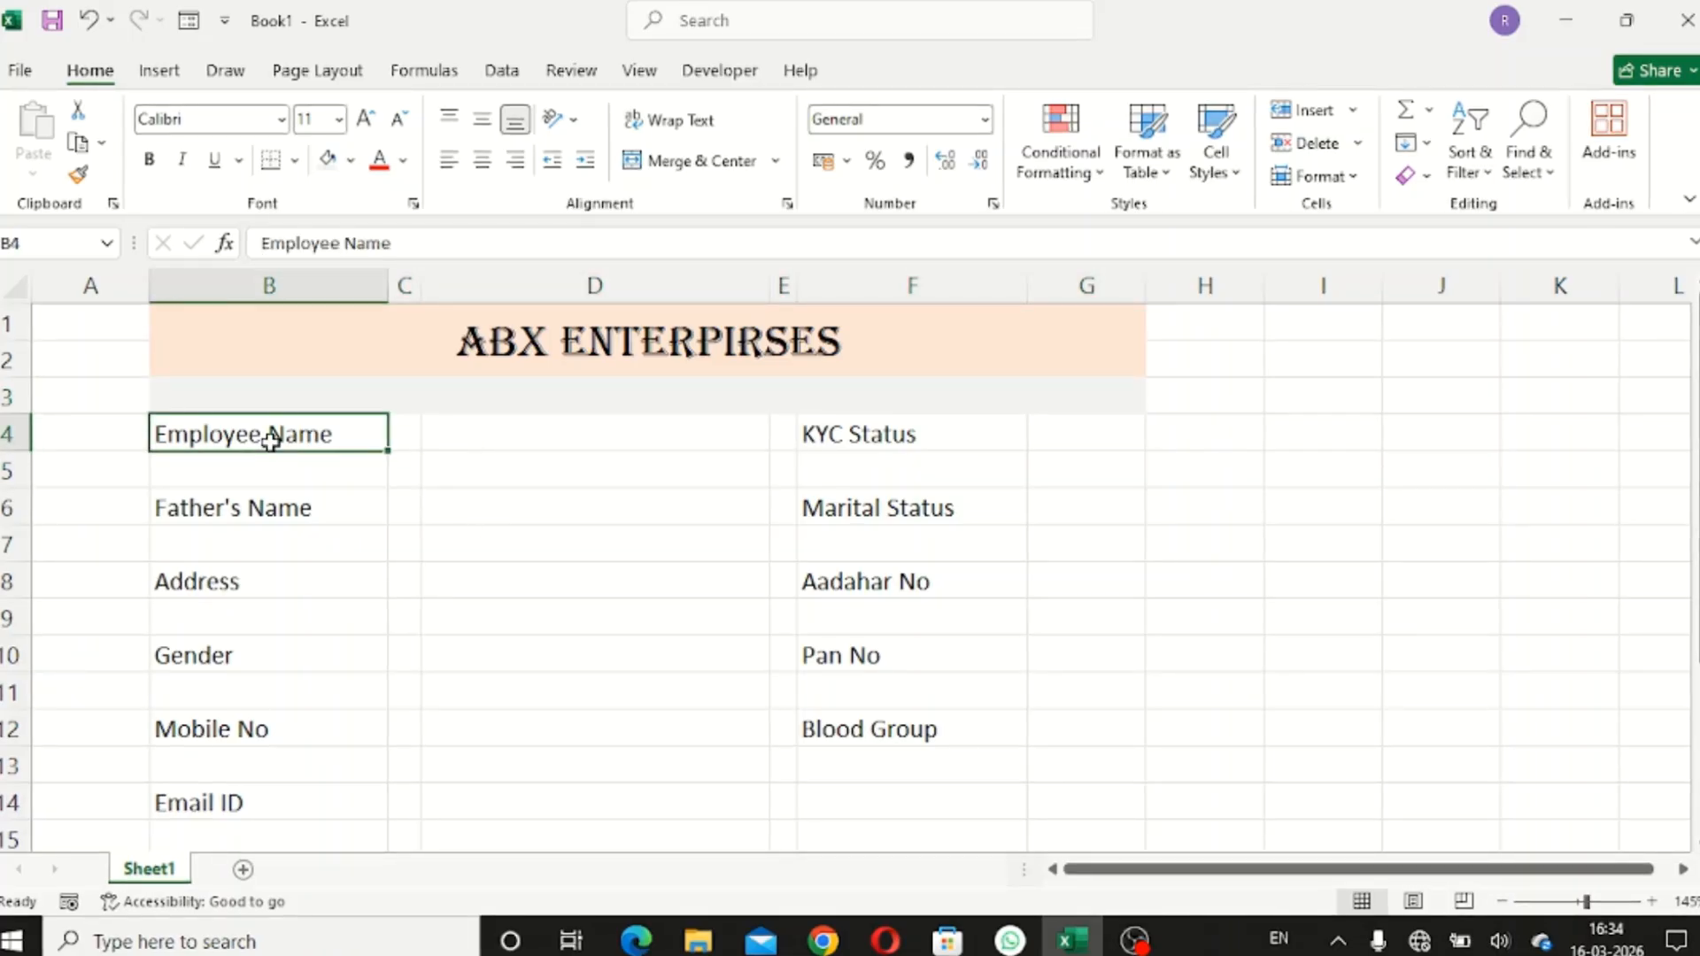
ctrl+click(272, 509)
ctrl+click(281, 580)
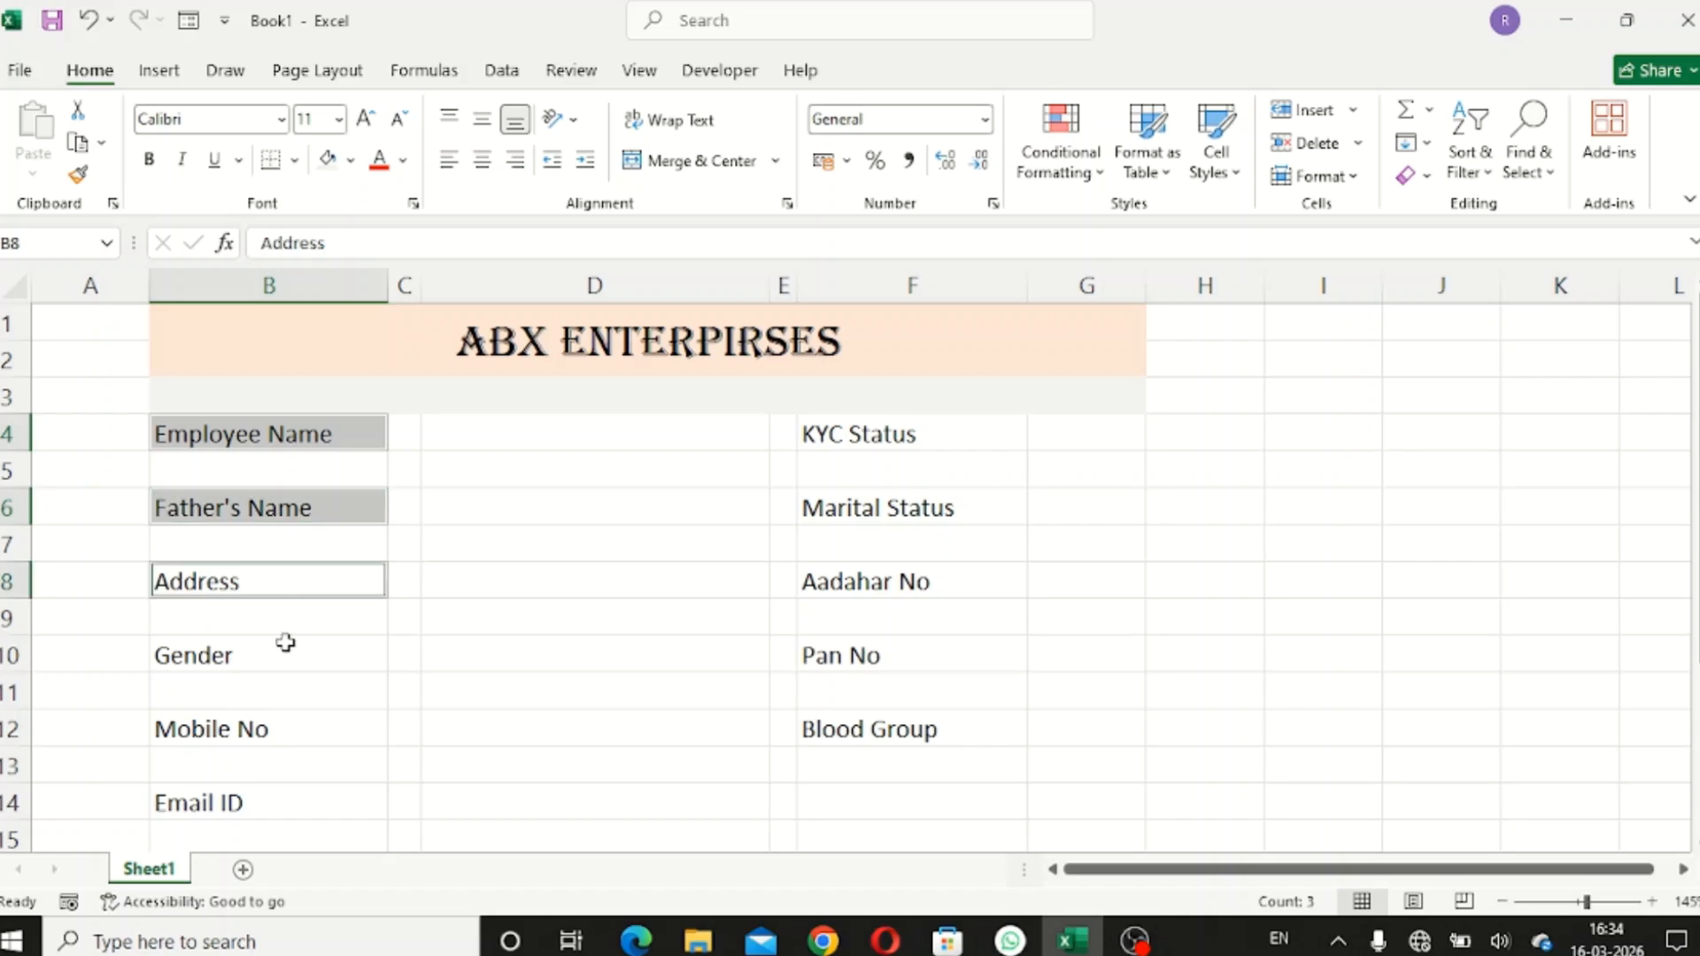
ctrl+click(285, 644)
ctrl+click(258, 800)
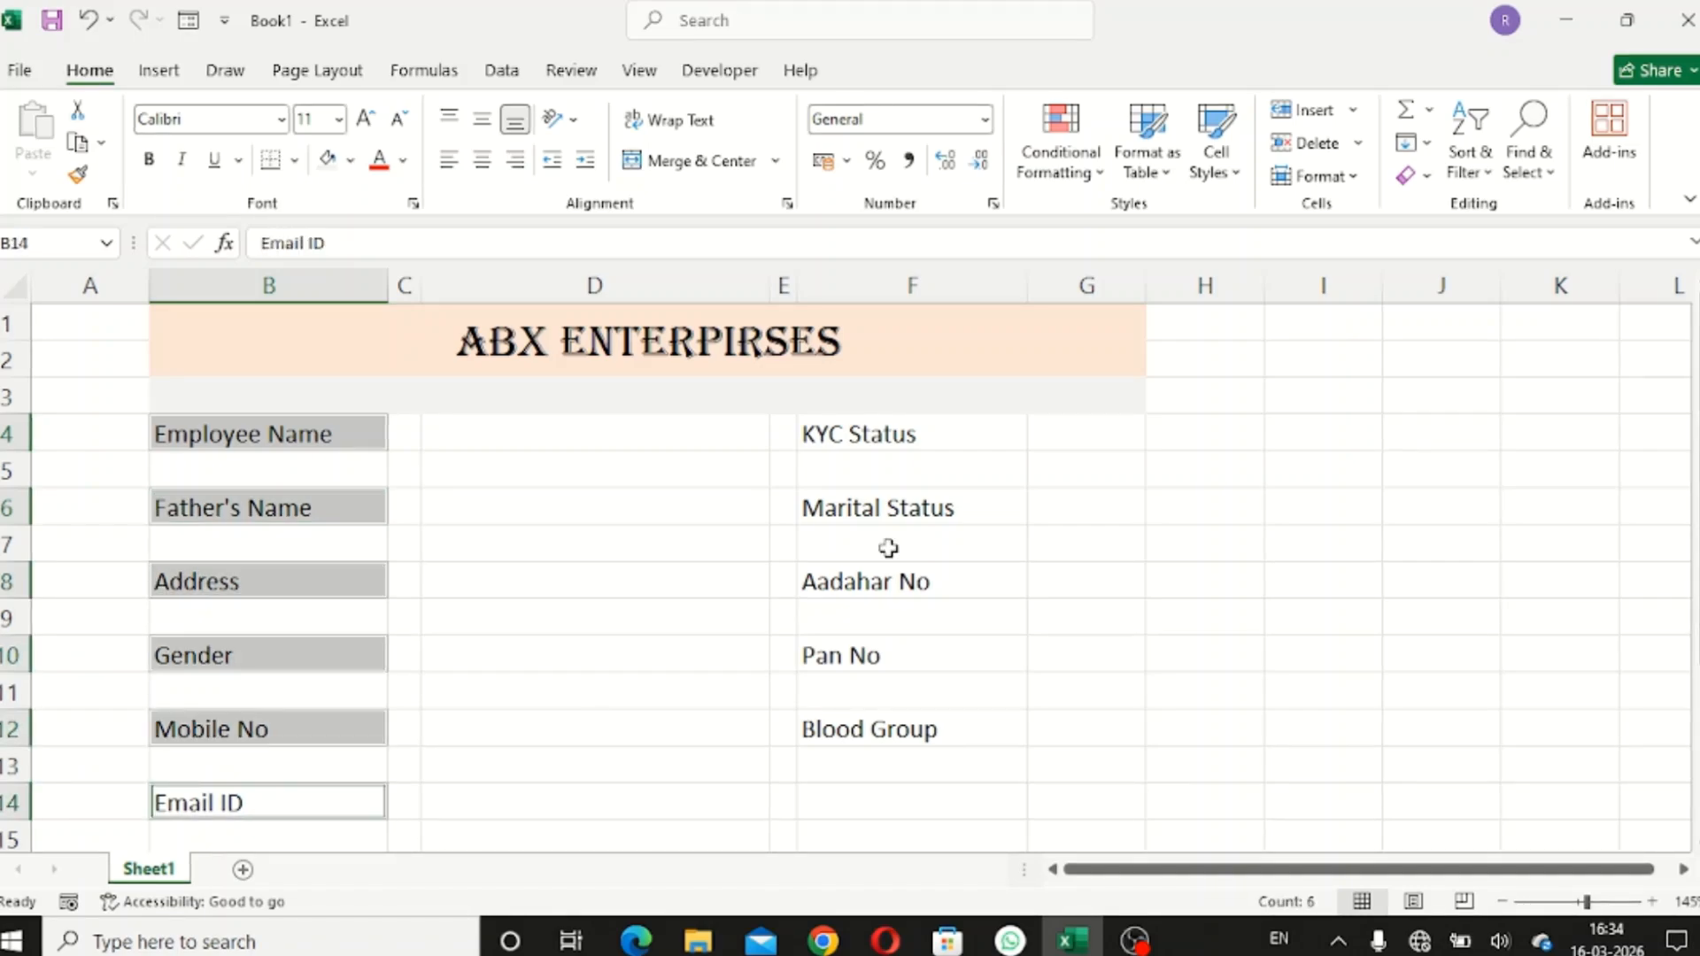
ctrl+click(904, 437)
ctrl+click(910, 501)
ctrl+click(906, 567)
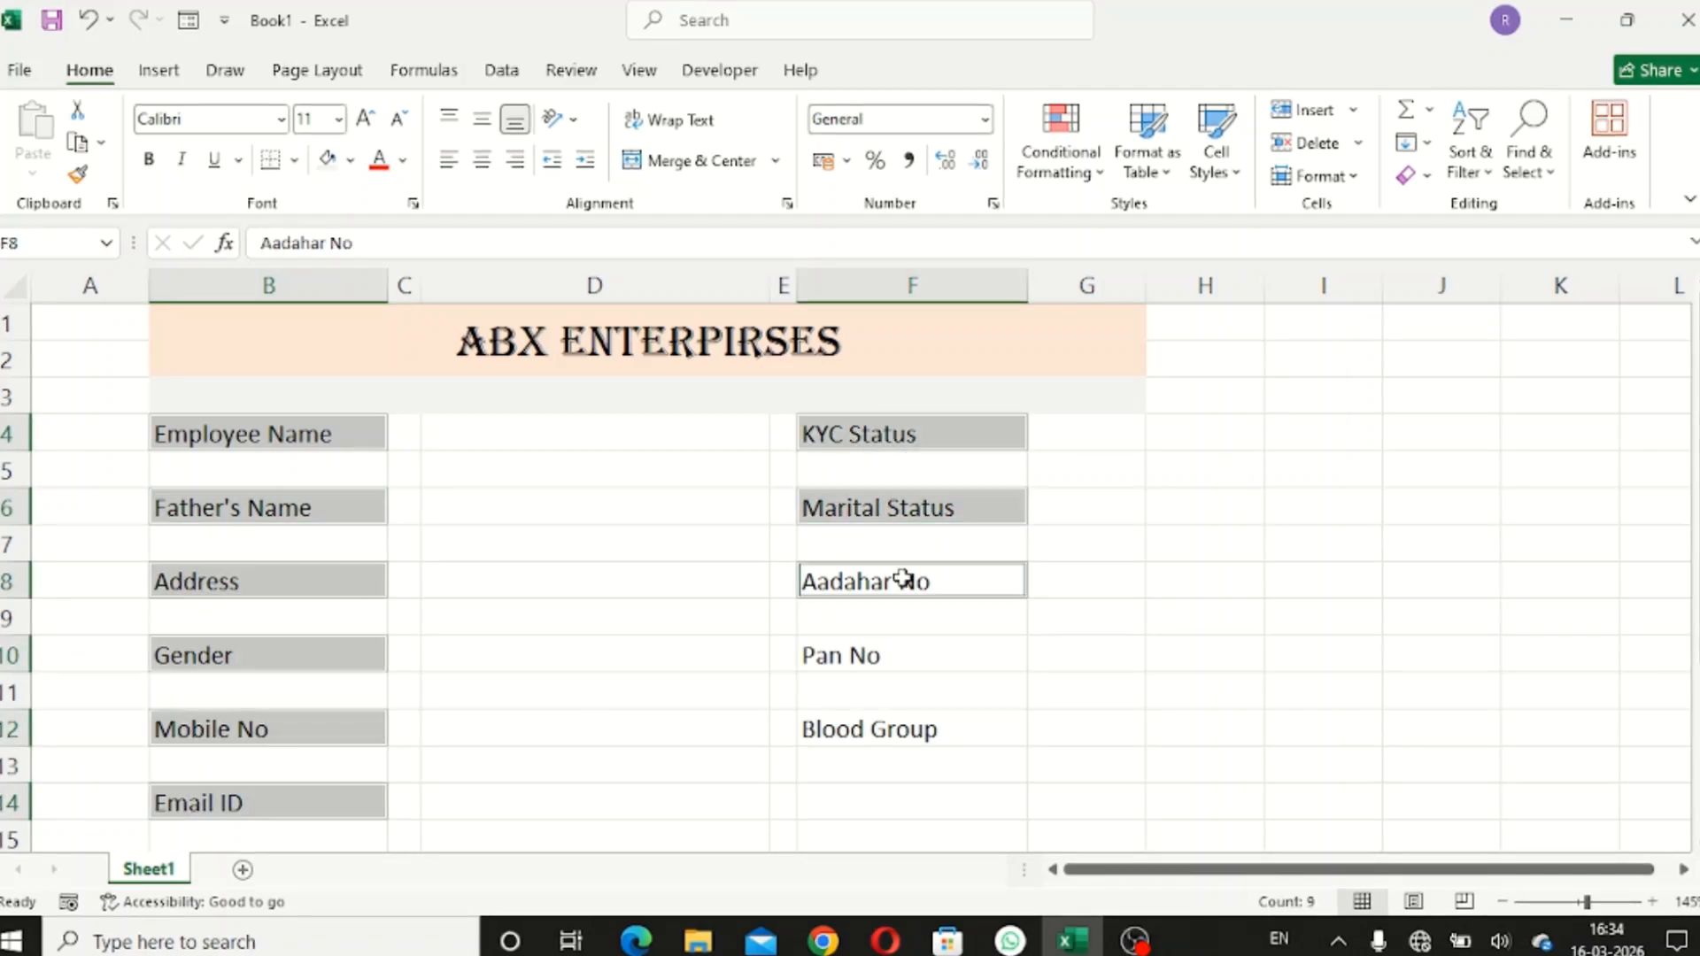
ctrl+click(885, 664)
ctrl+click(875, 732)
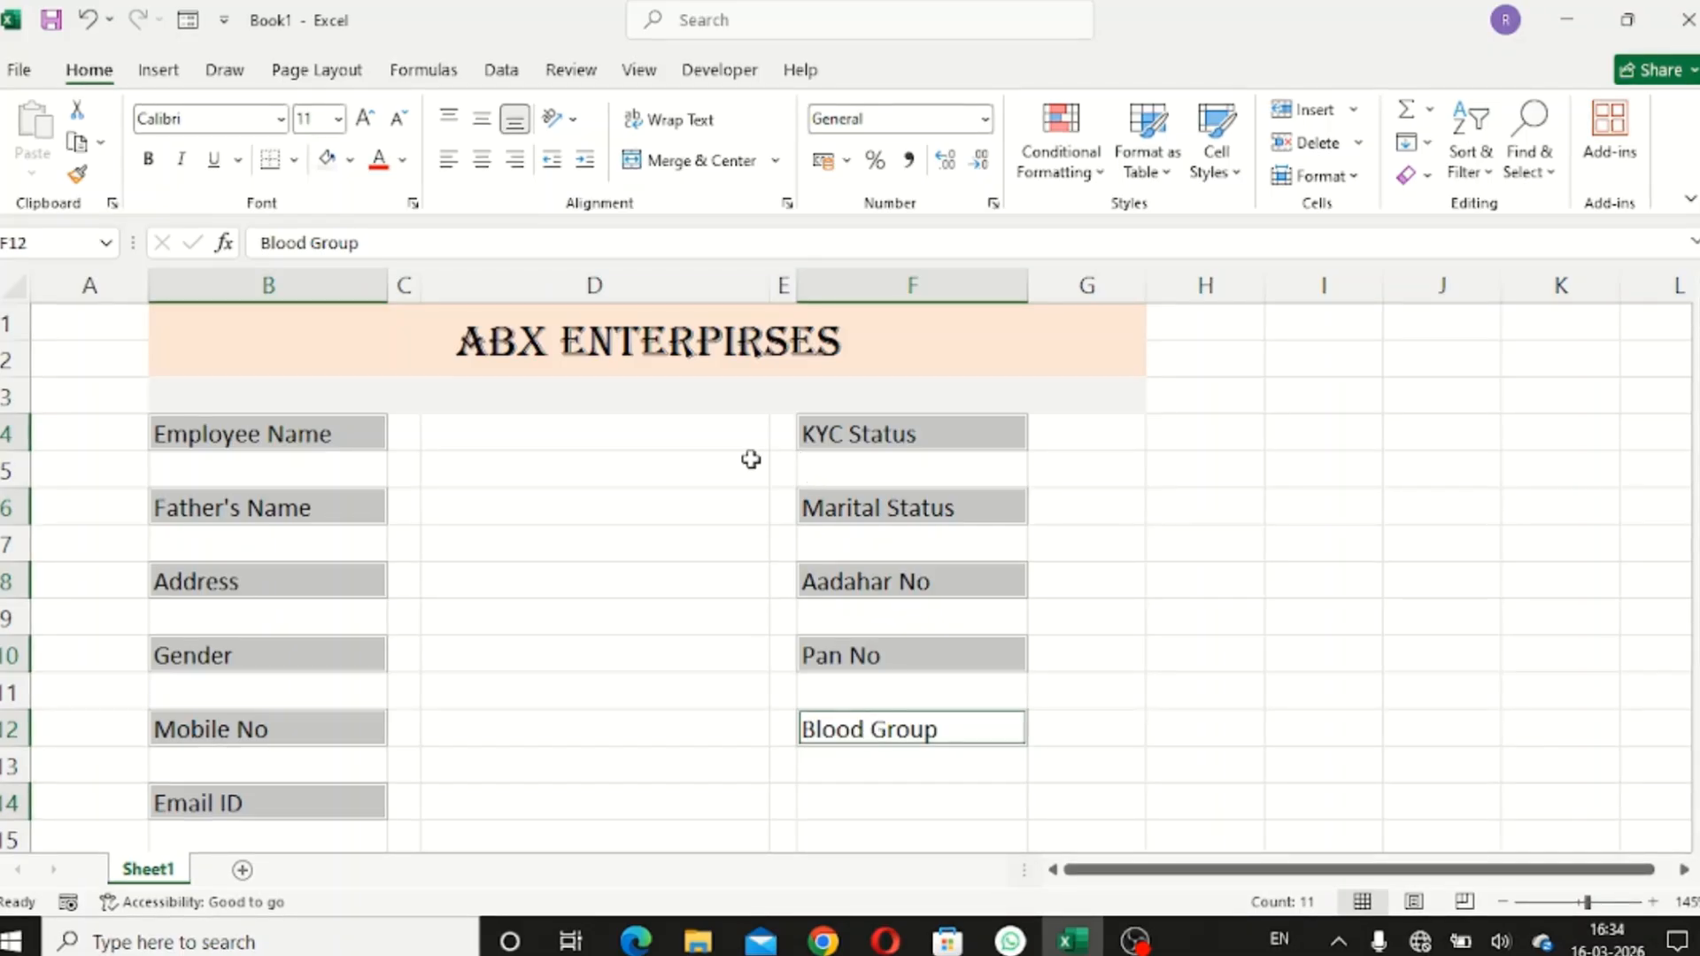
click(294, 160)
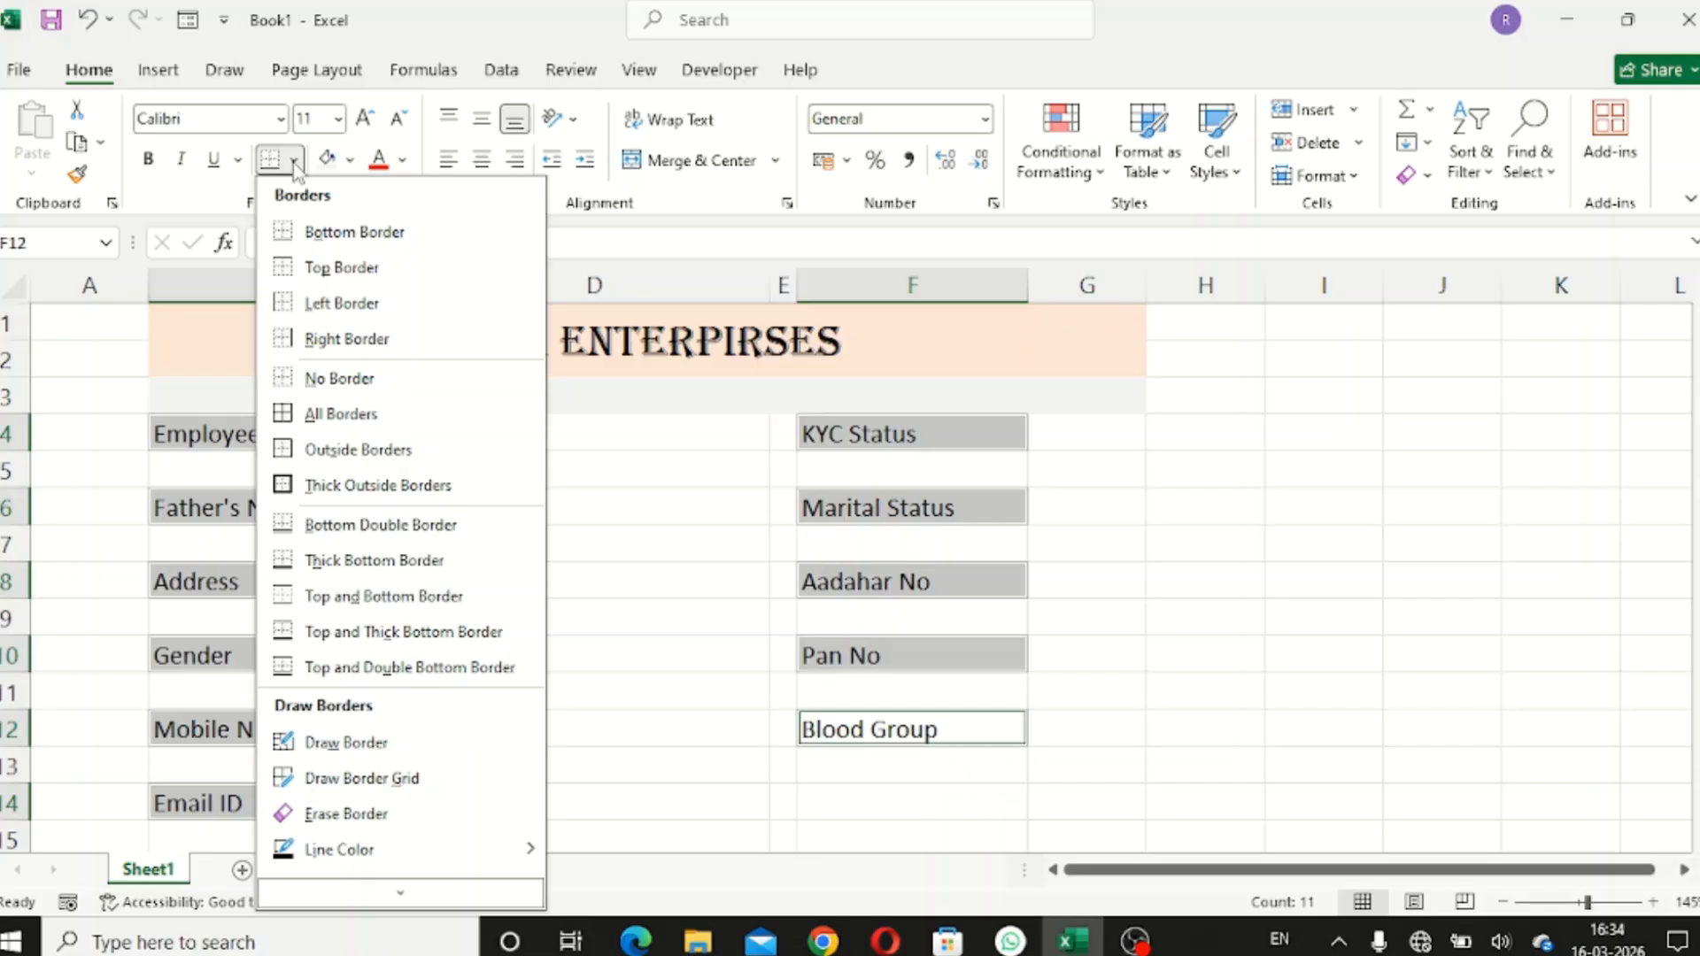
click(411, 492)
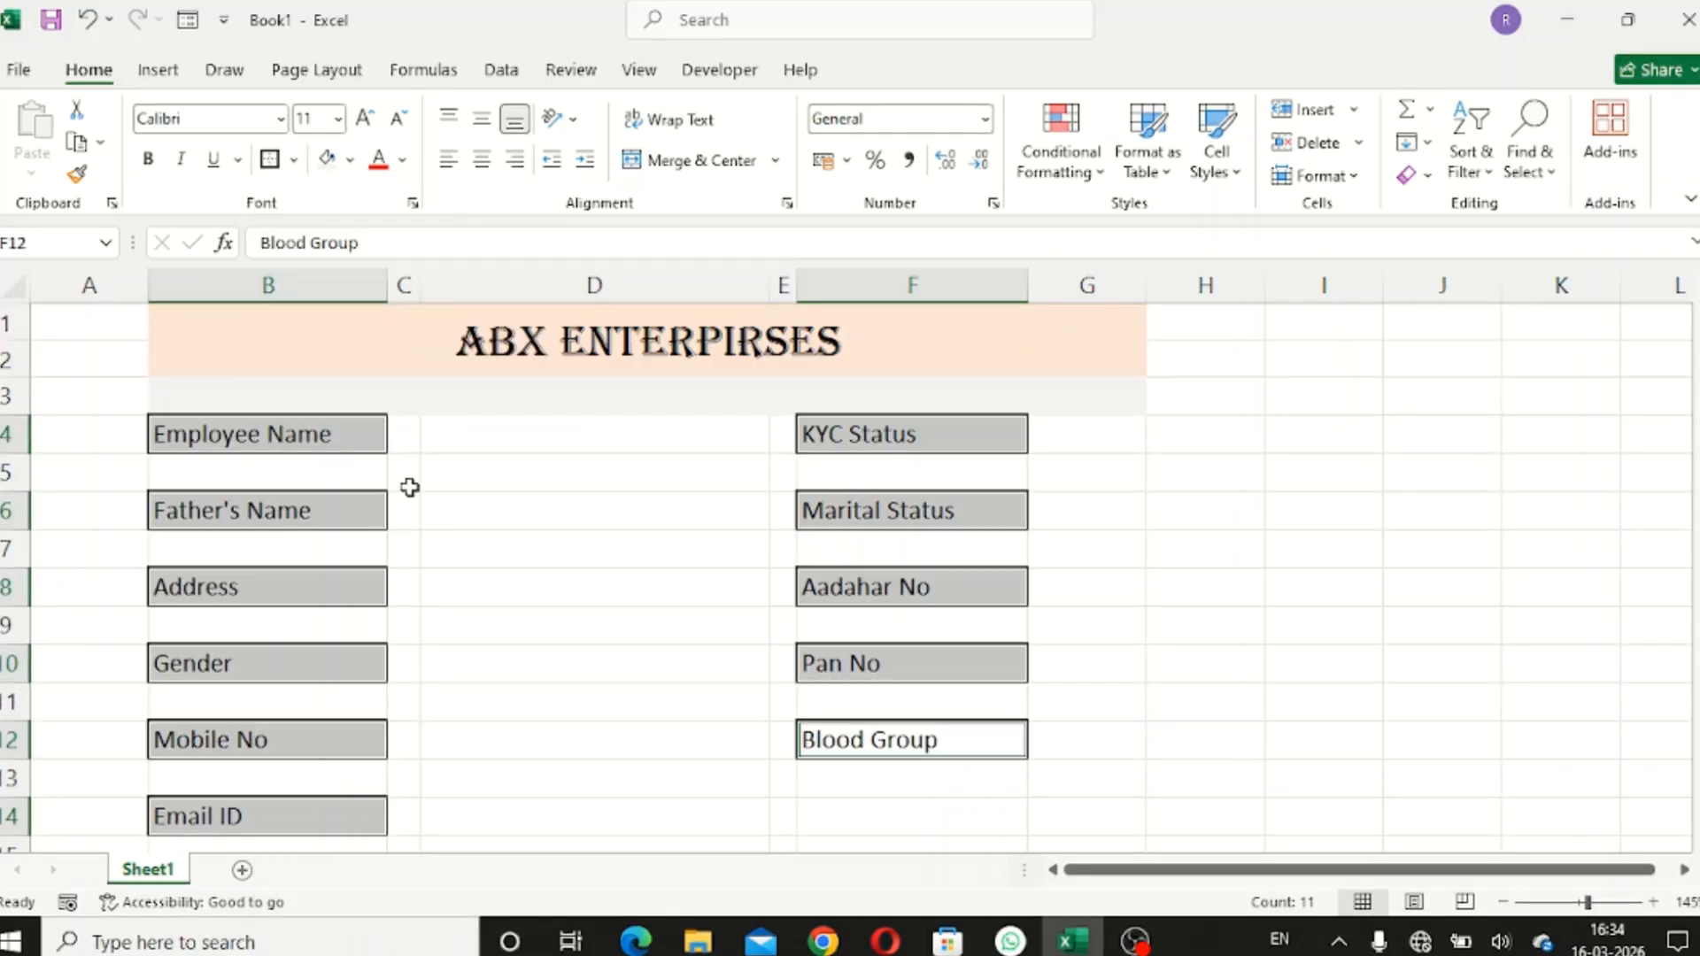
click(574, 509)
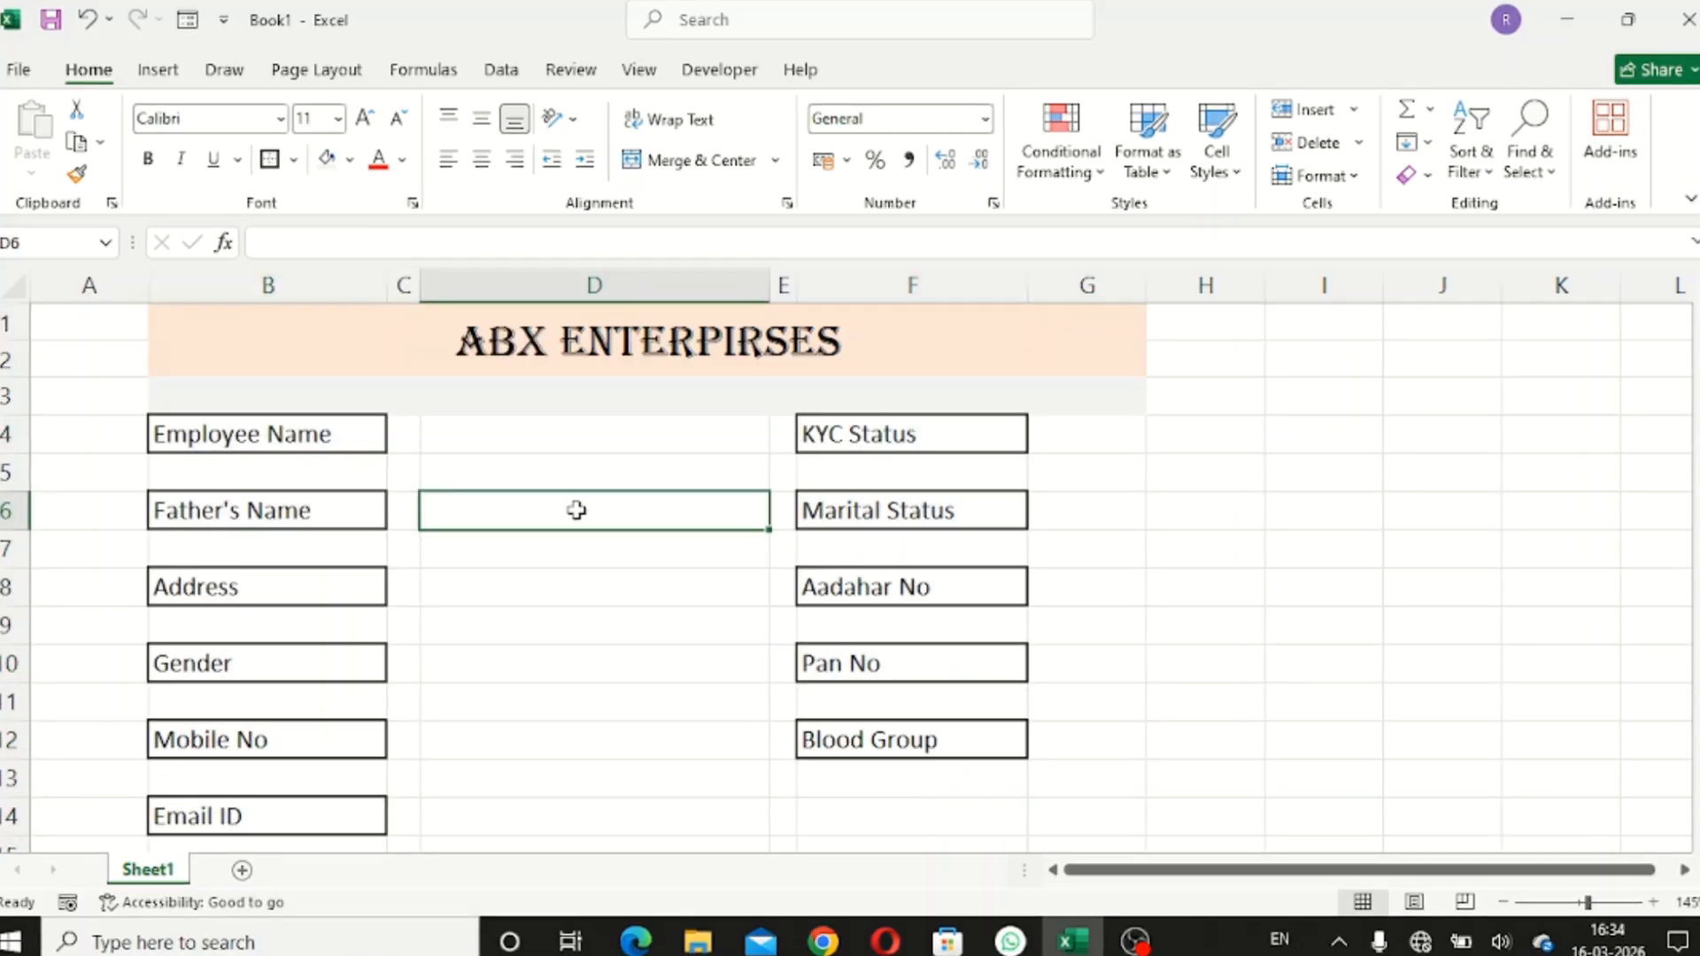
- Widen columns G and H and re-merge the title across B1:H2
click(557, 438)
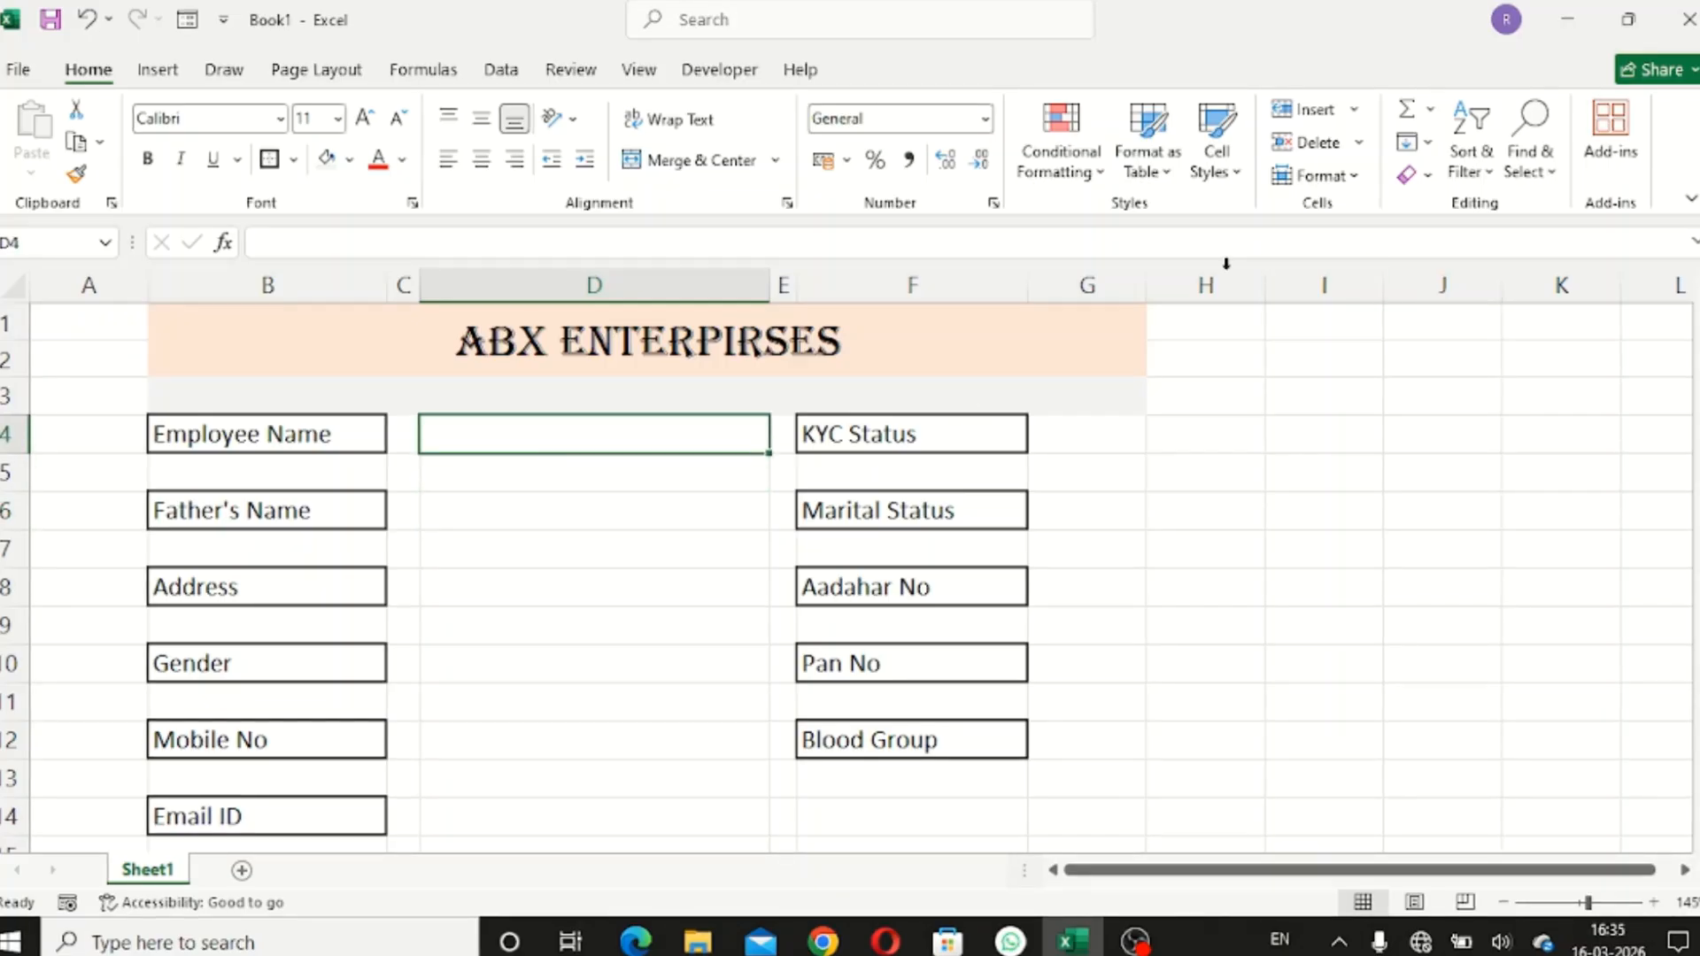
drag(1144, 292, 1051, 292)
drag(1173, 292, 1364, 322)
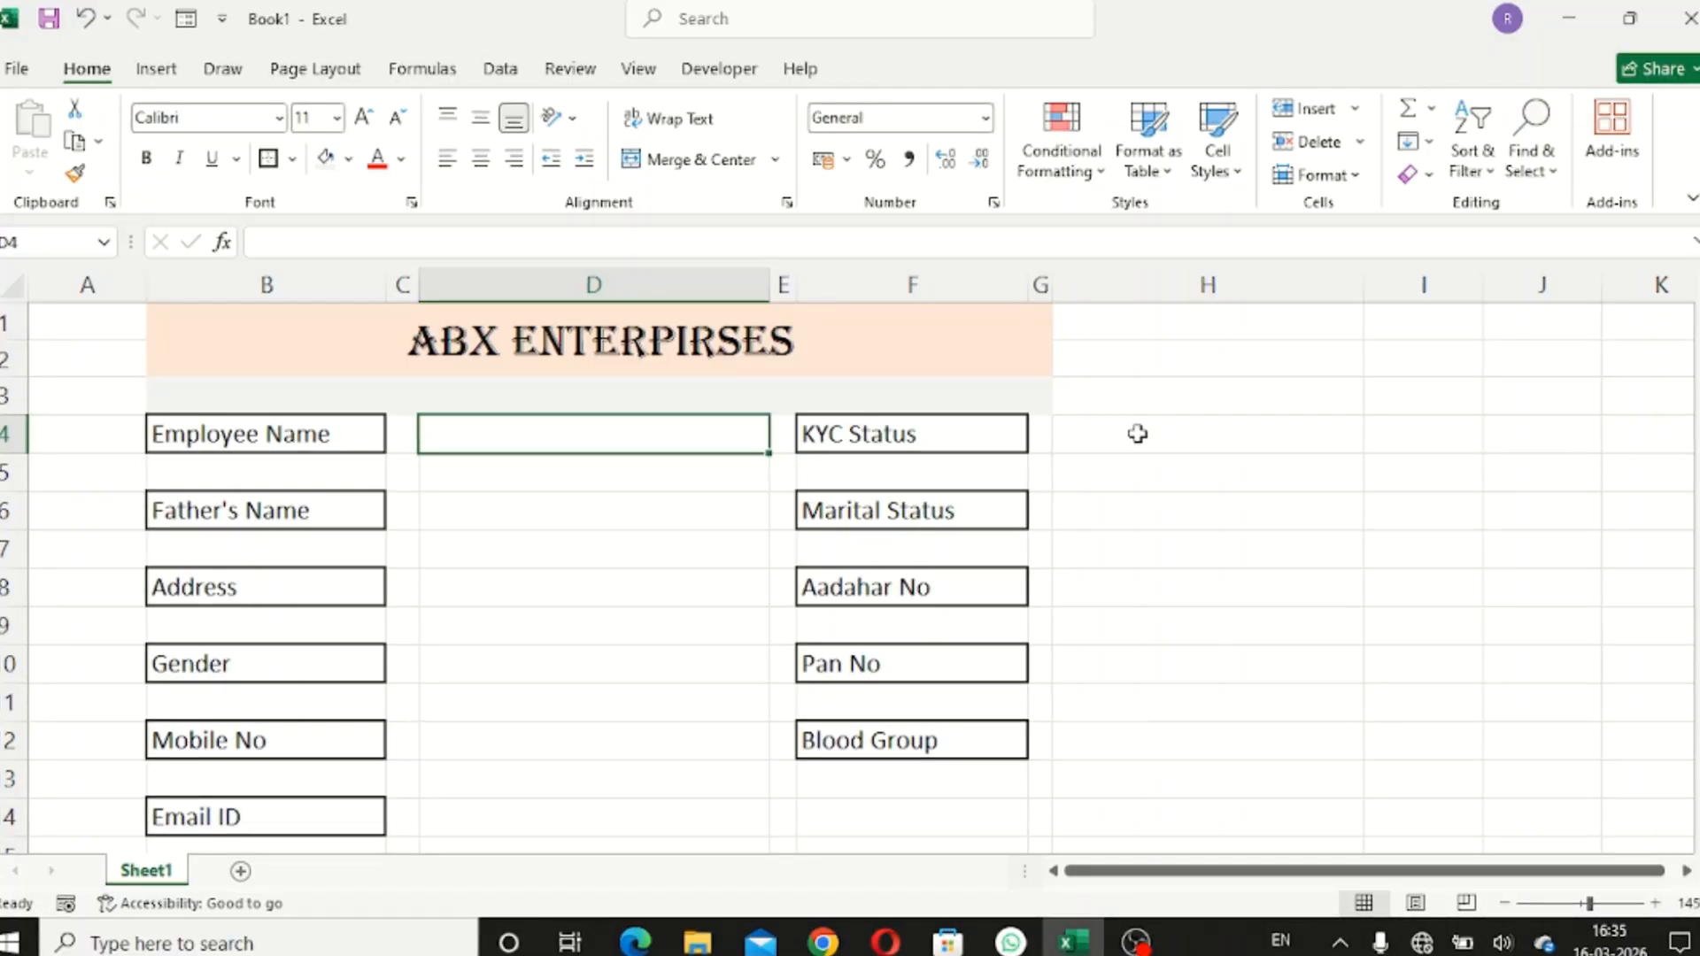
drag(296, 333, 1116, 332)
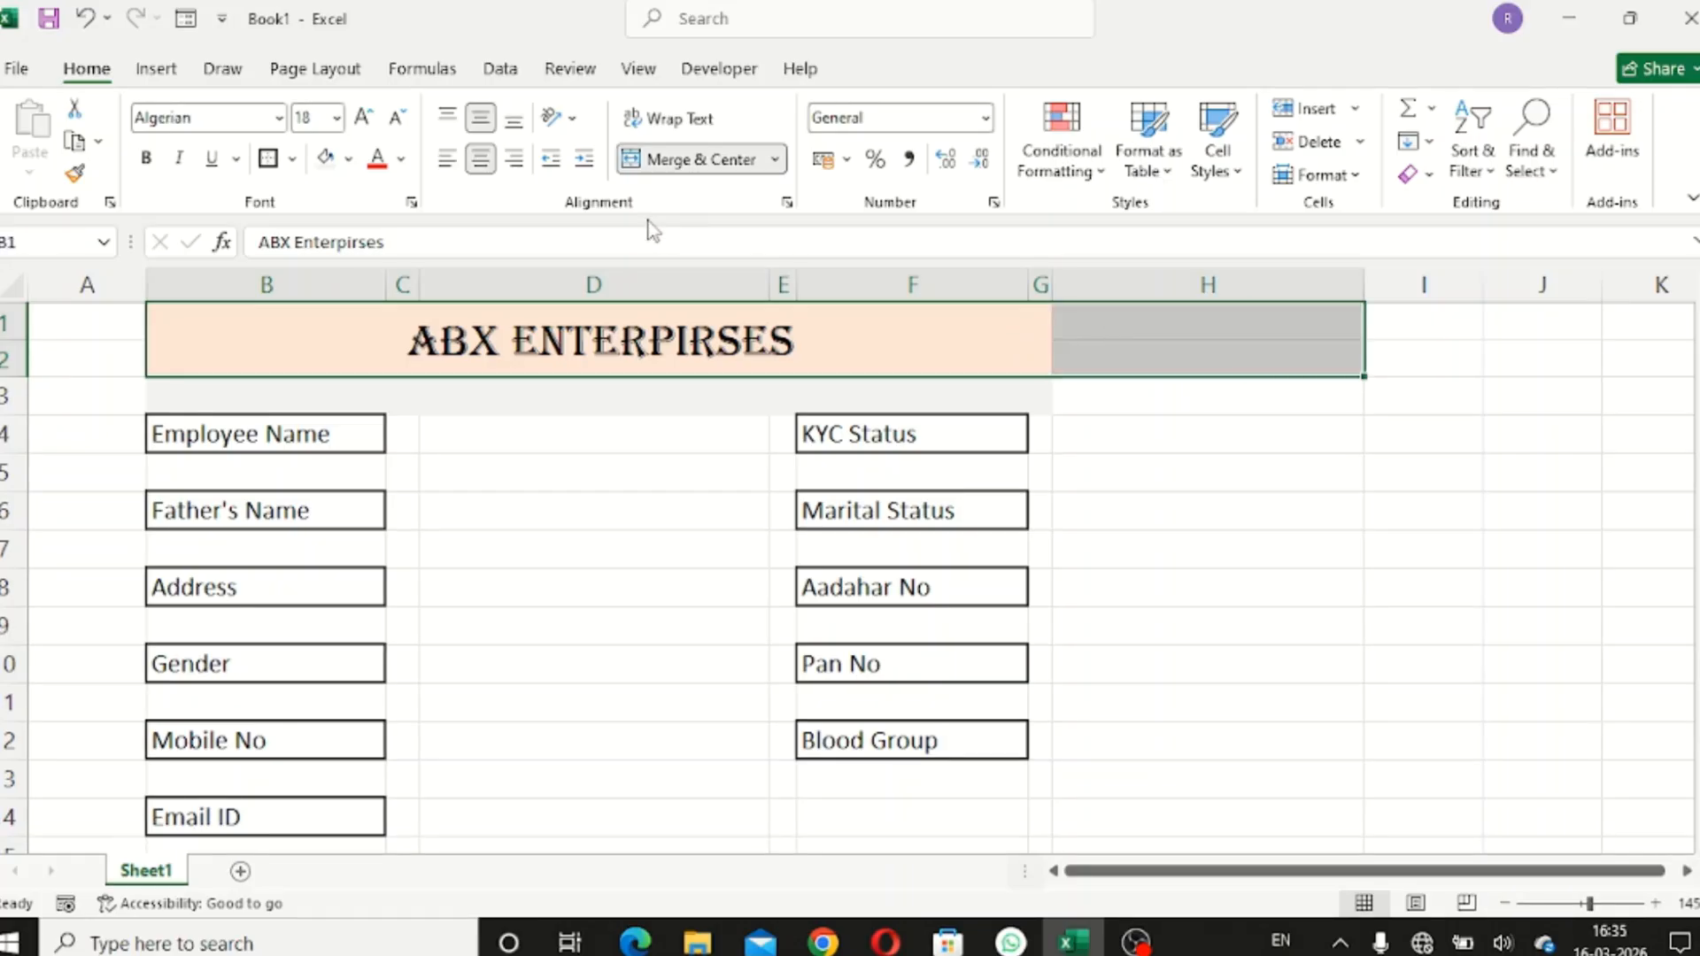
click(705, 168)
click(705, 168)
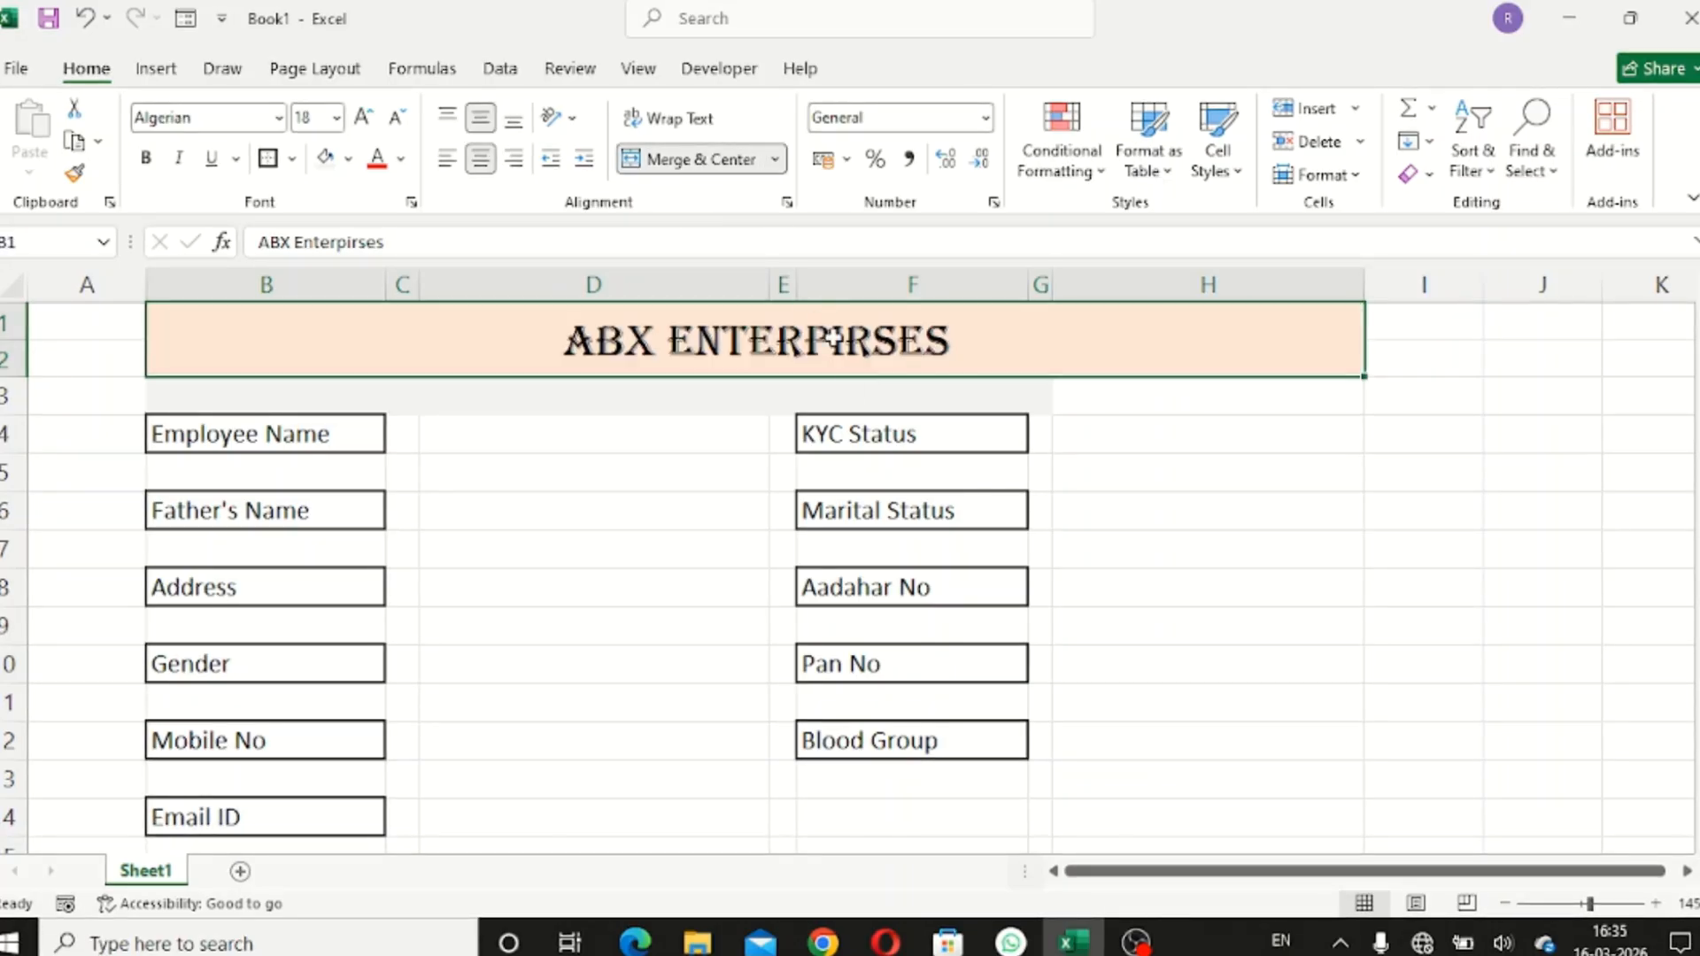
- Fill row 3 from B3 to H3 light grey
drag(706, 385, 1107, 379)
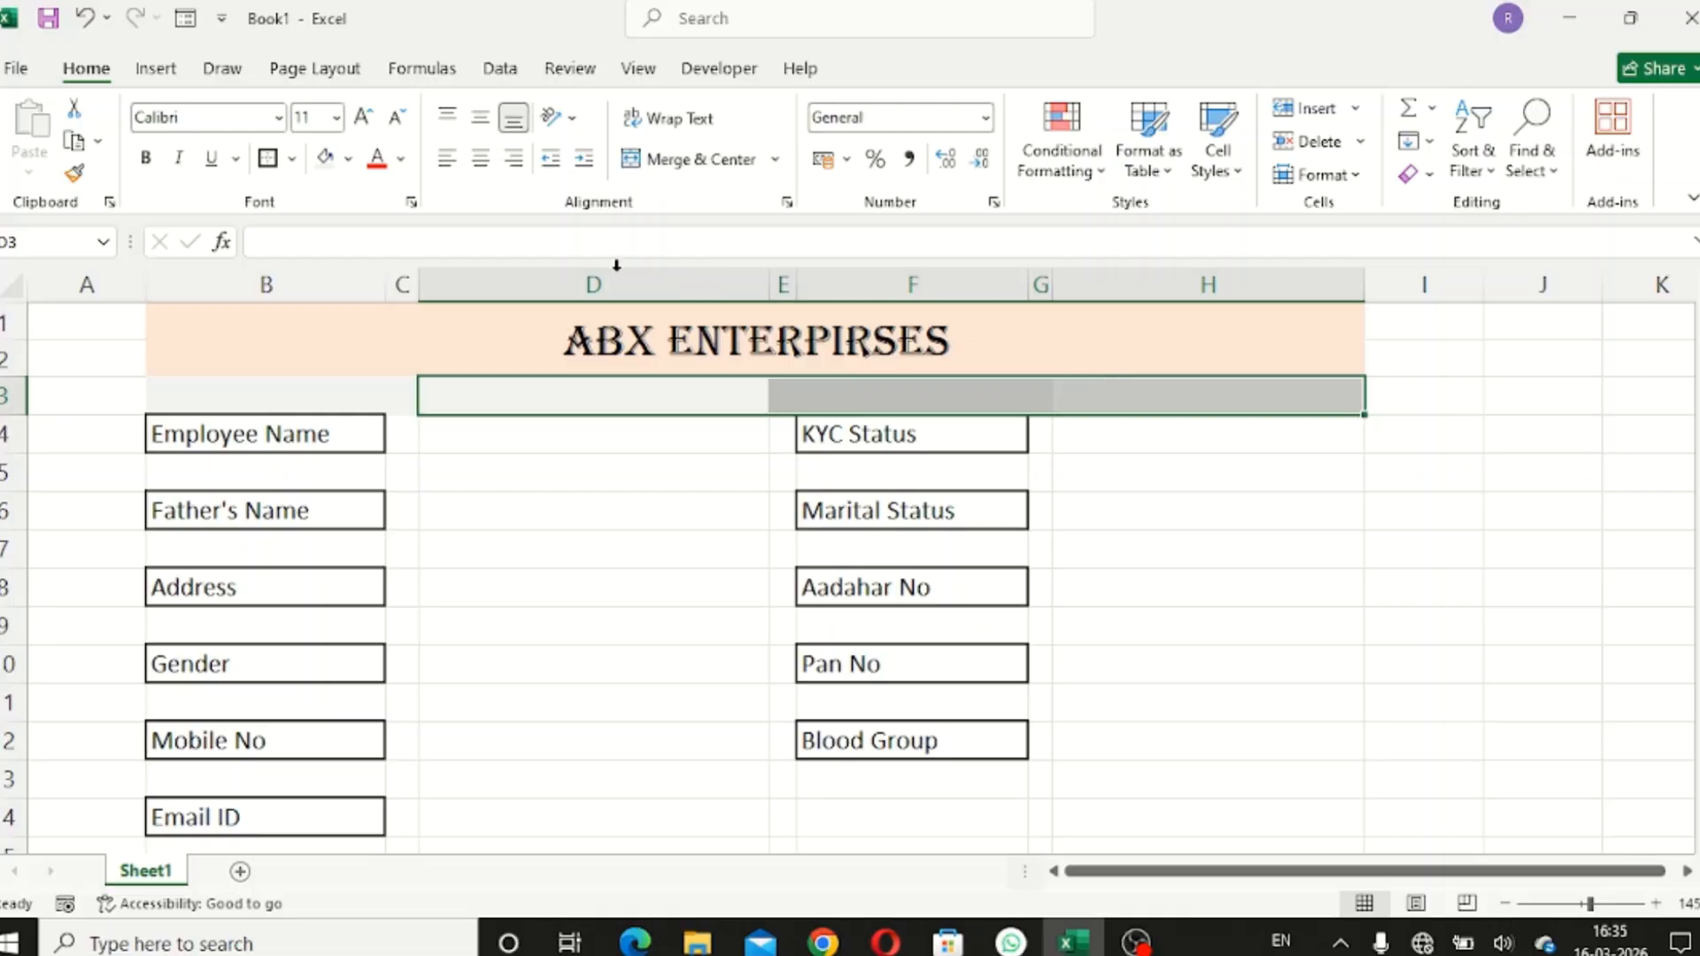
drag(271, 383, 1127, 390)
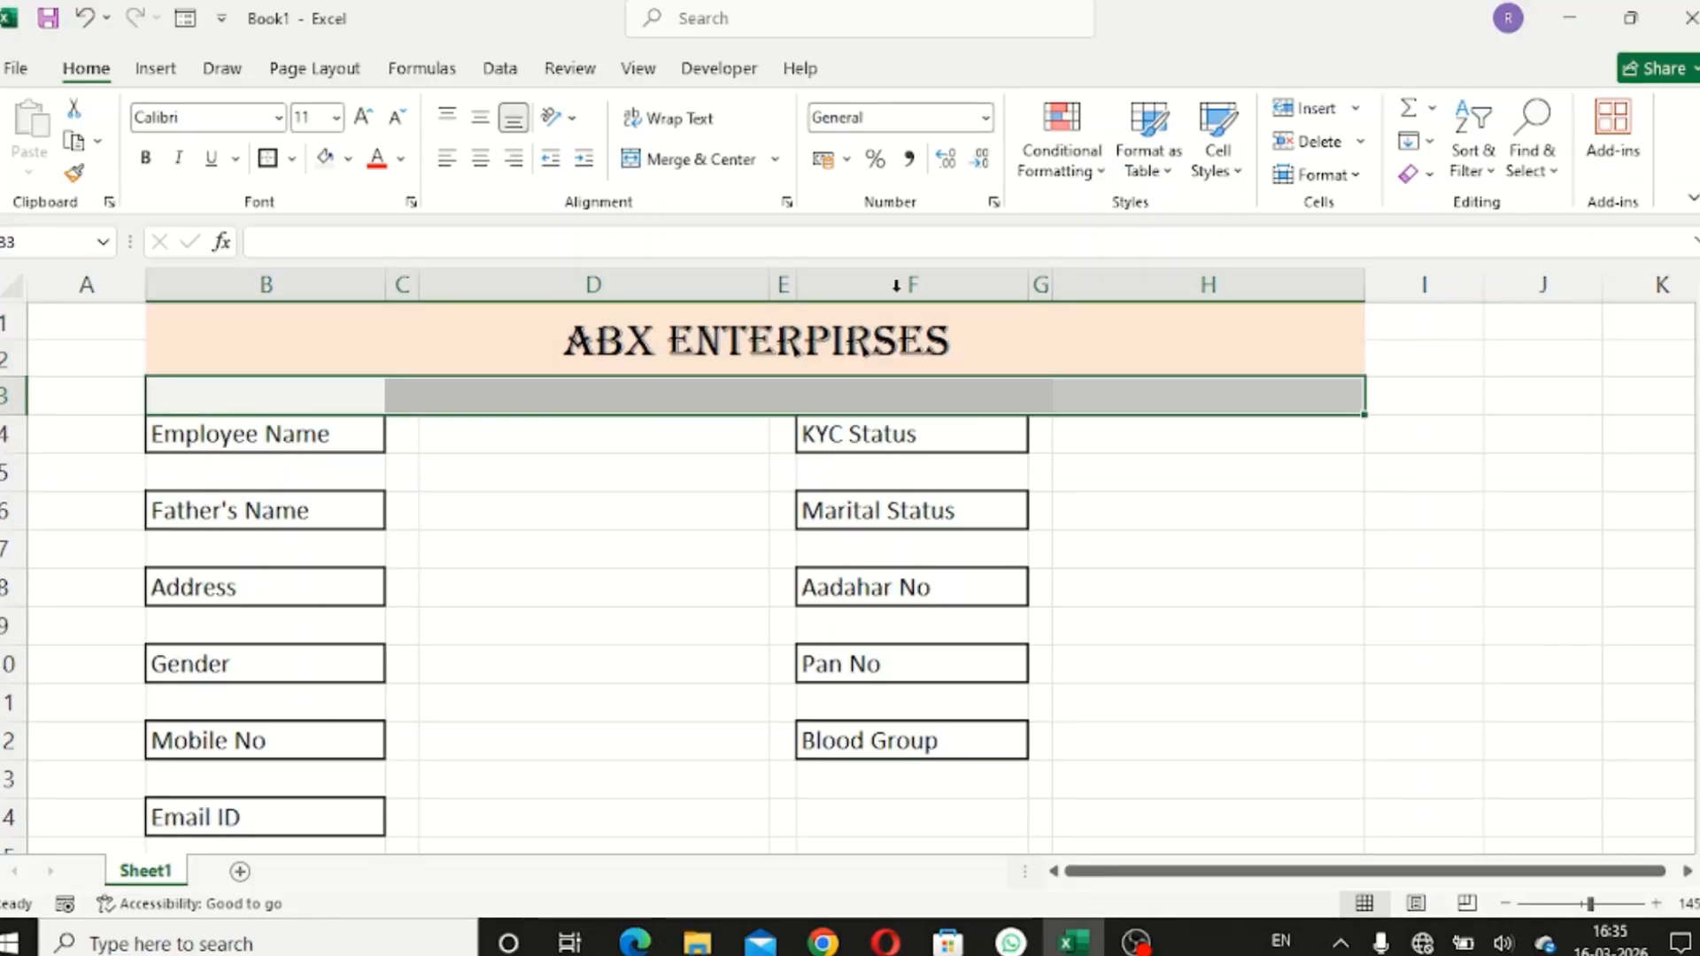
click(348, 159)
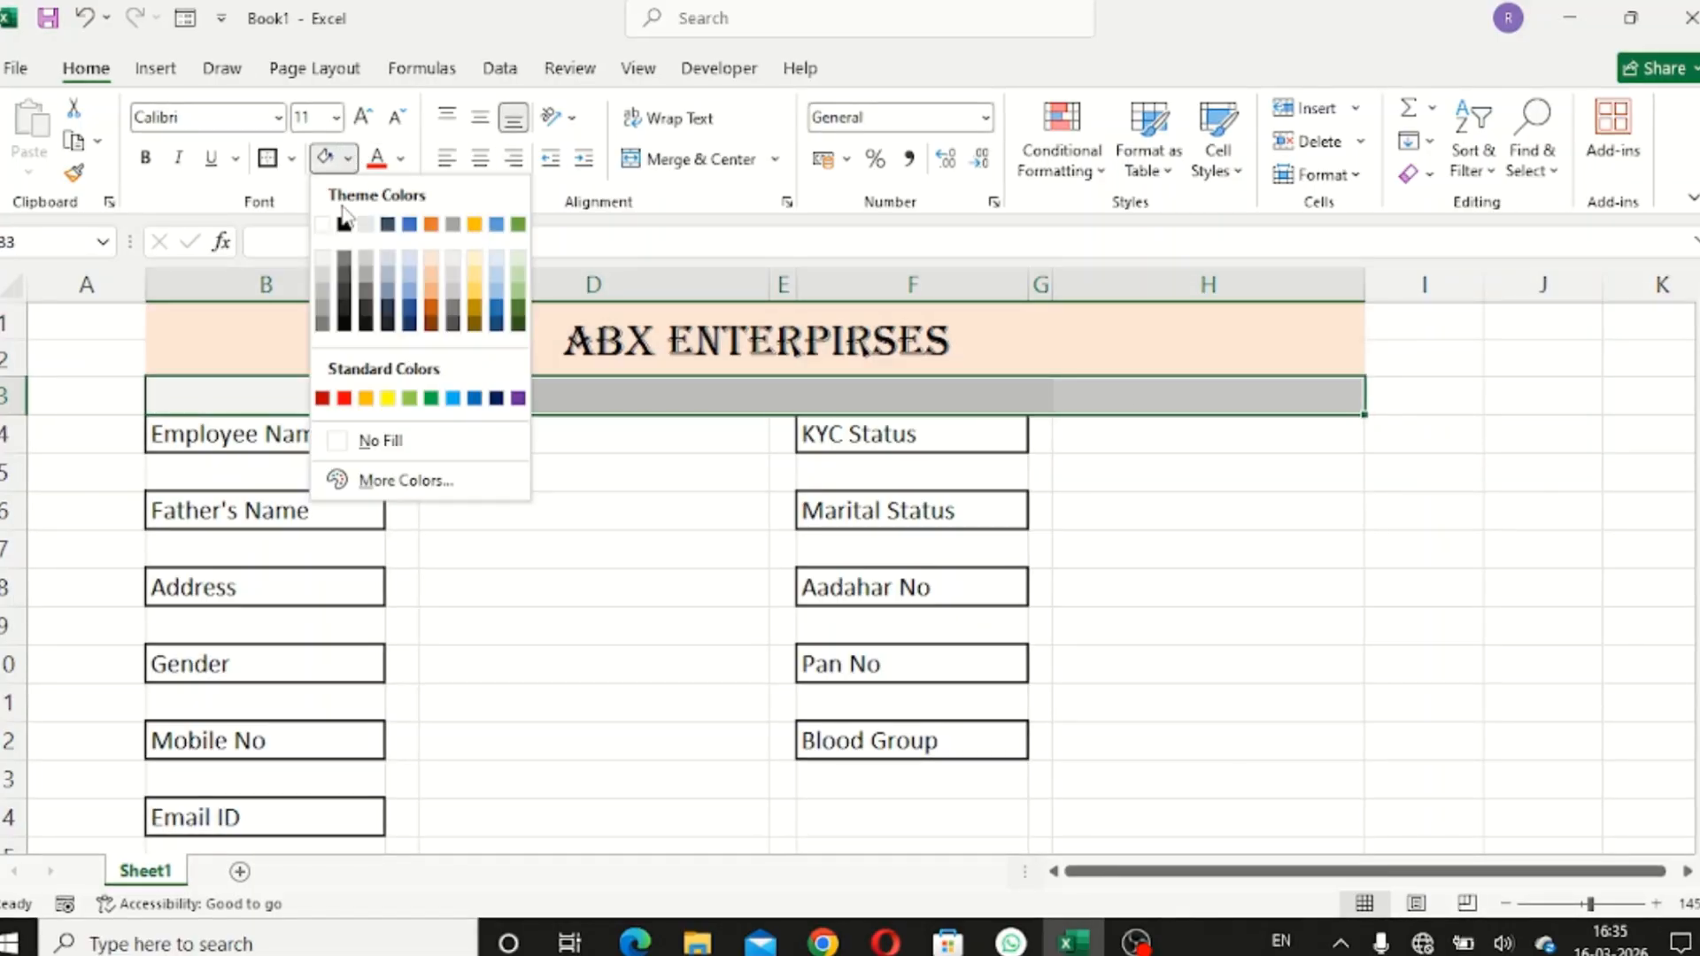
click(324, 263)
click(1187, 518)
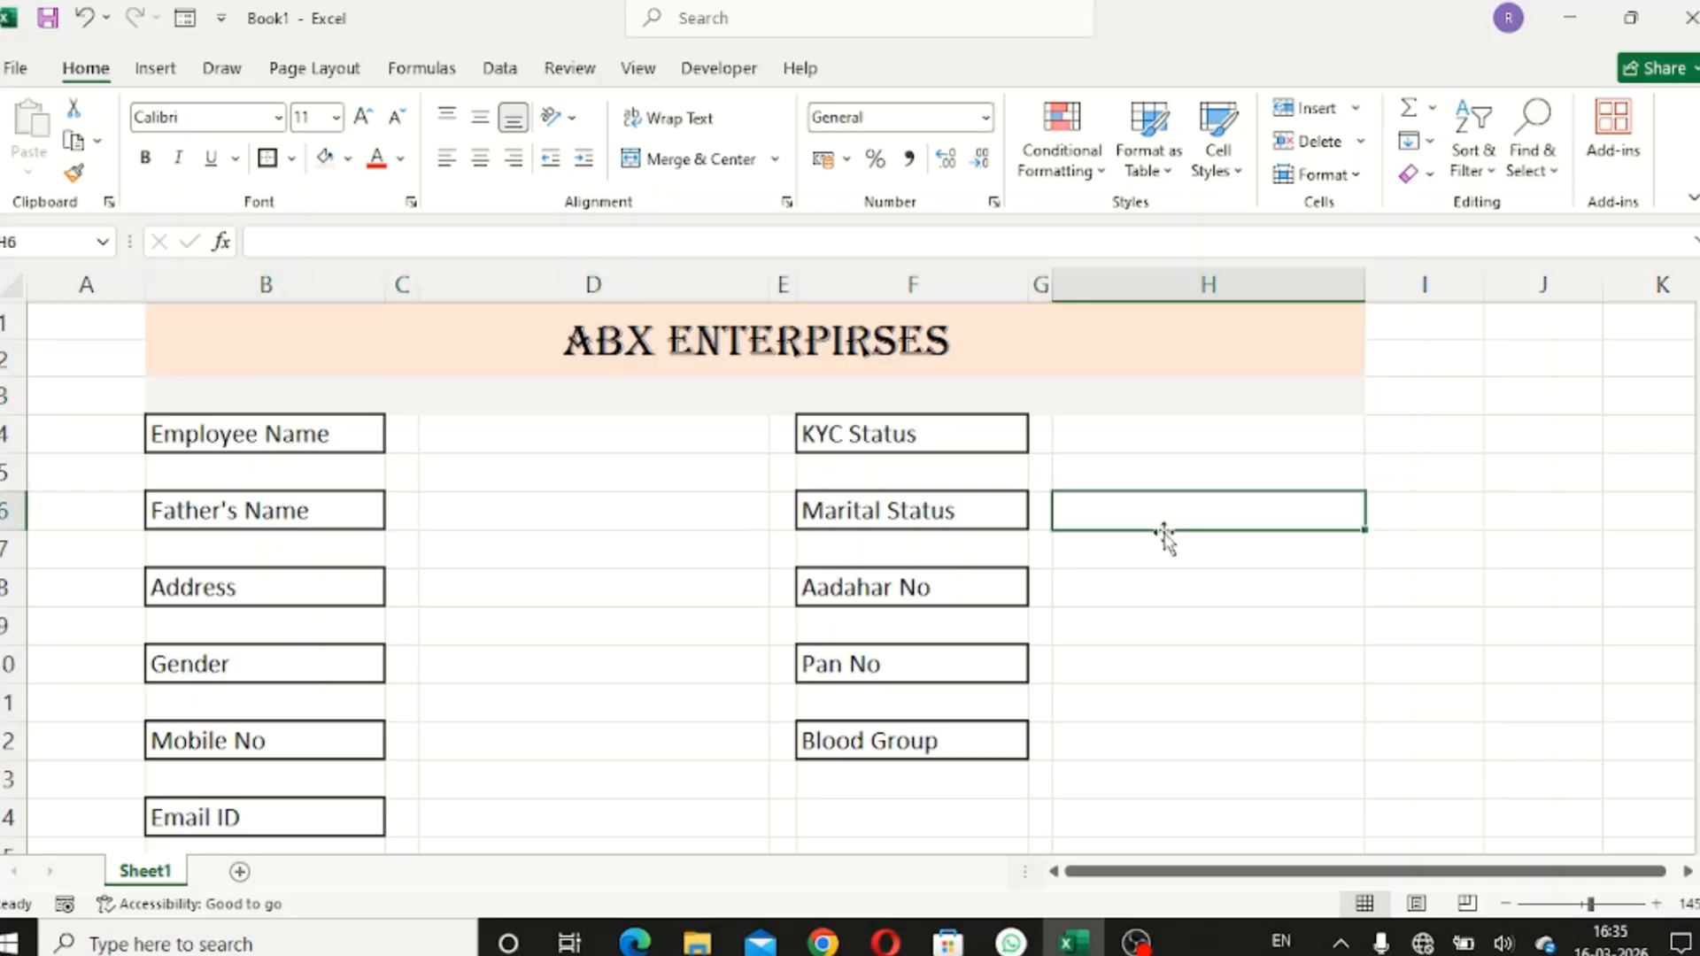
click(1149, 438)
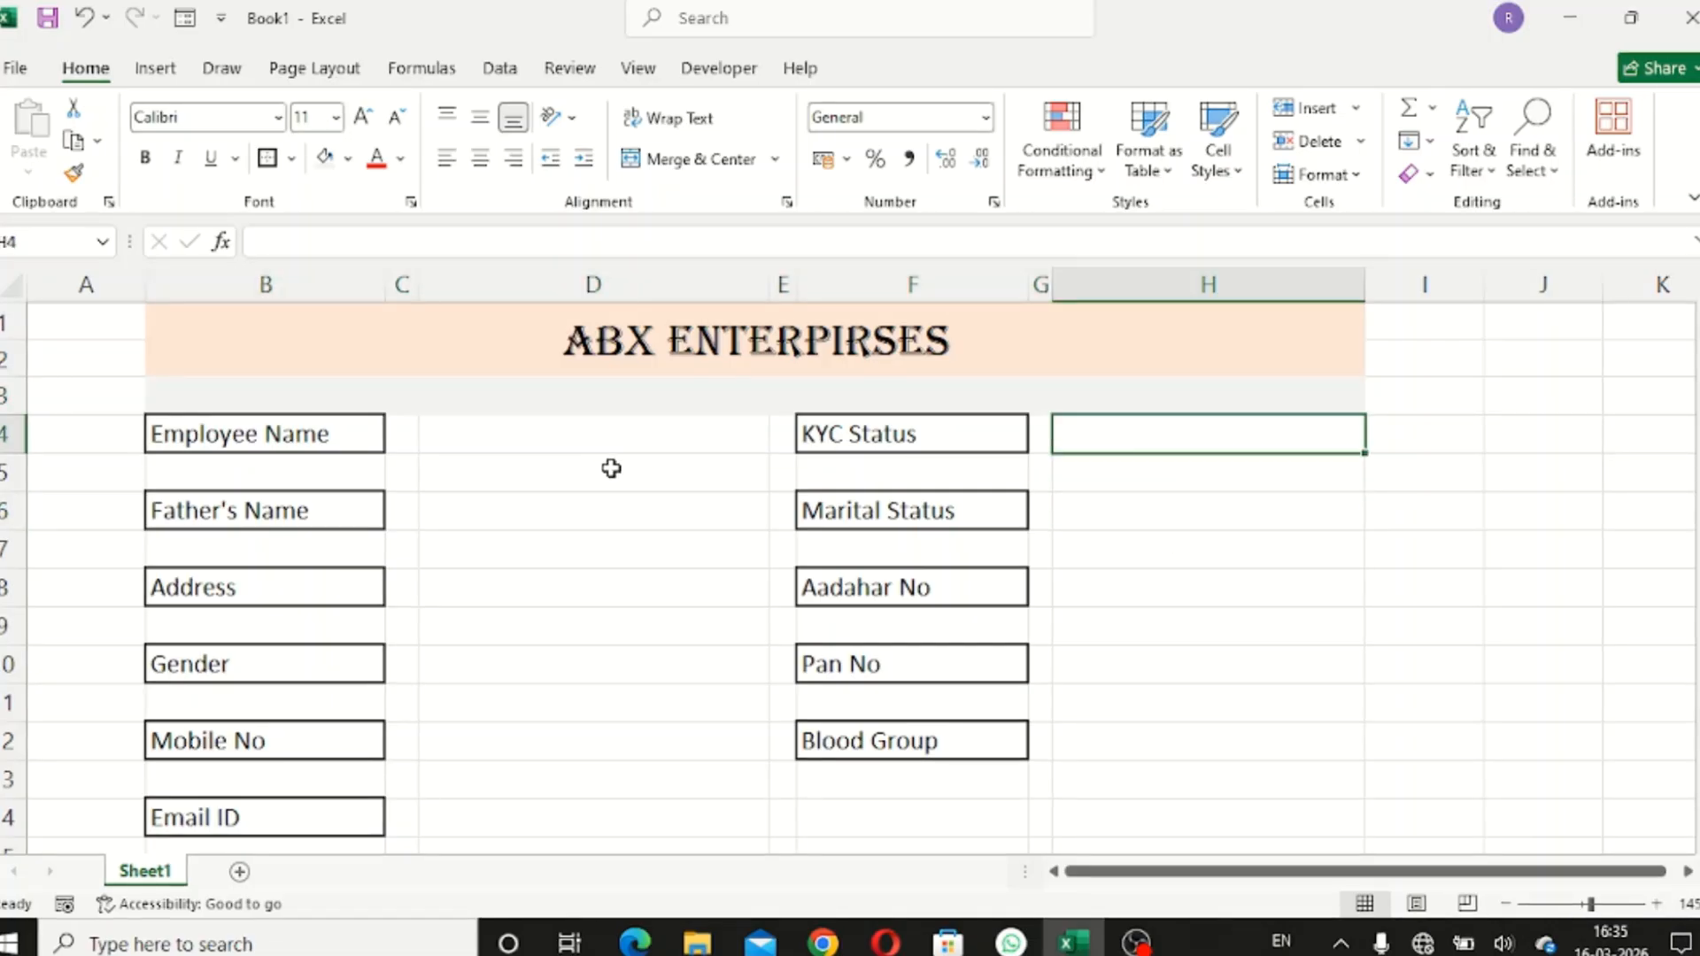
- Box-border the entry cells D4, D6, D8, D10, D12, D14 and H4 through H12
ctrl+click(576, 435)
ctrl+click(619, 513)
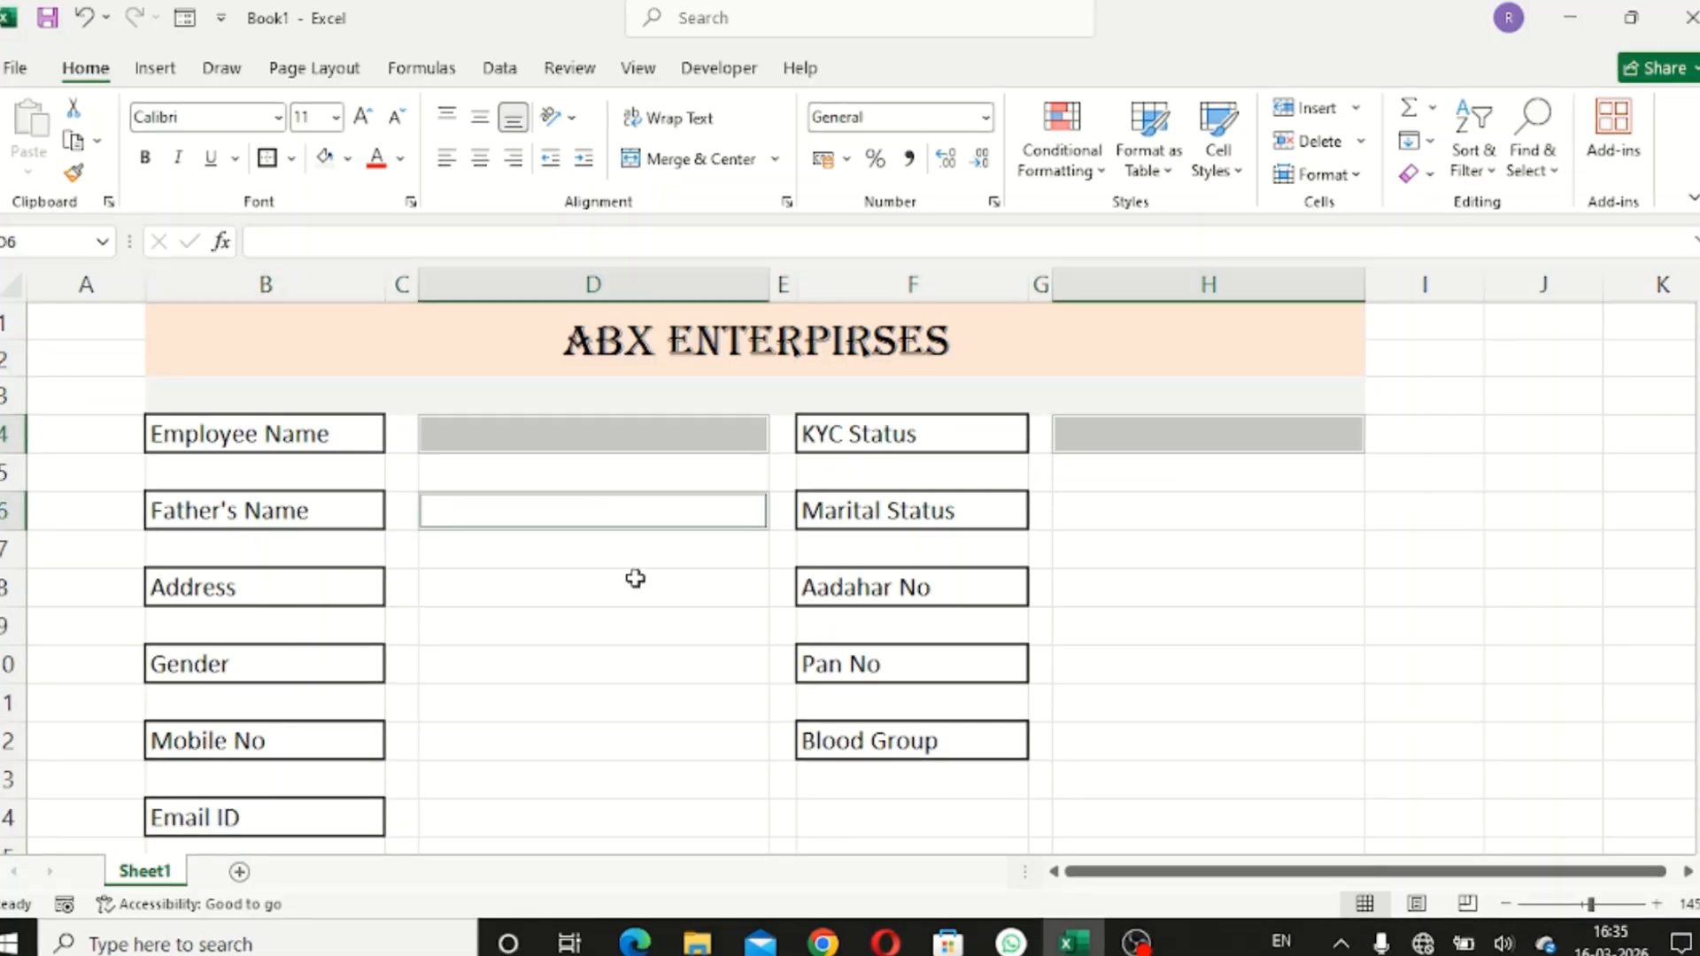
ctrl+click(629, 588)
ctrl+click(637, 664)
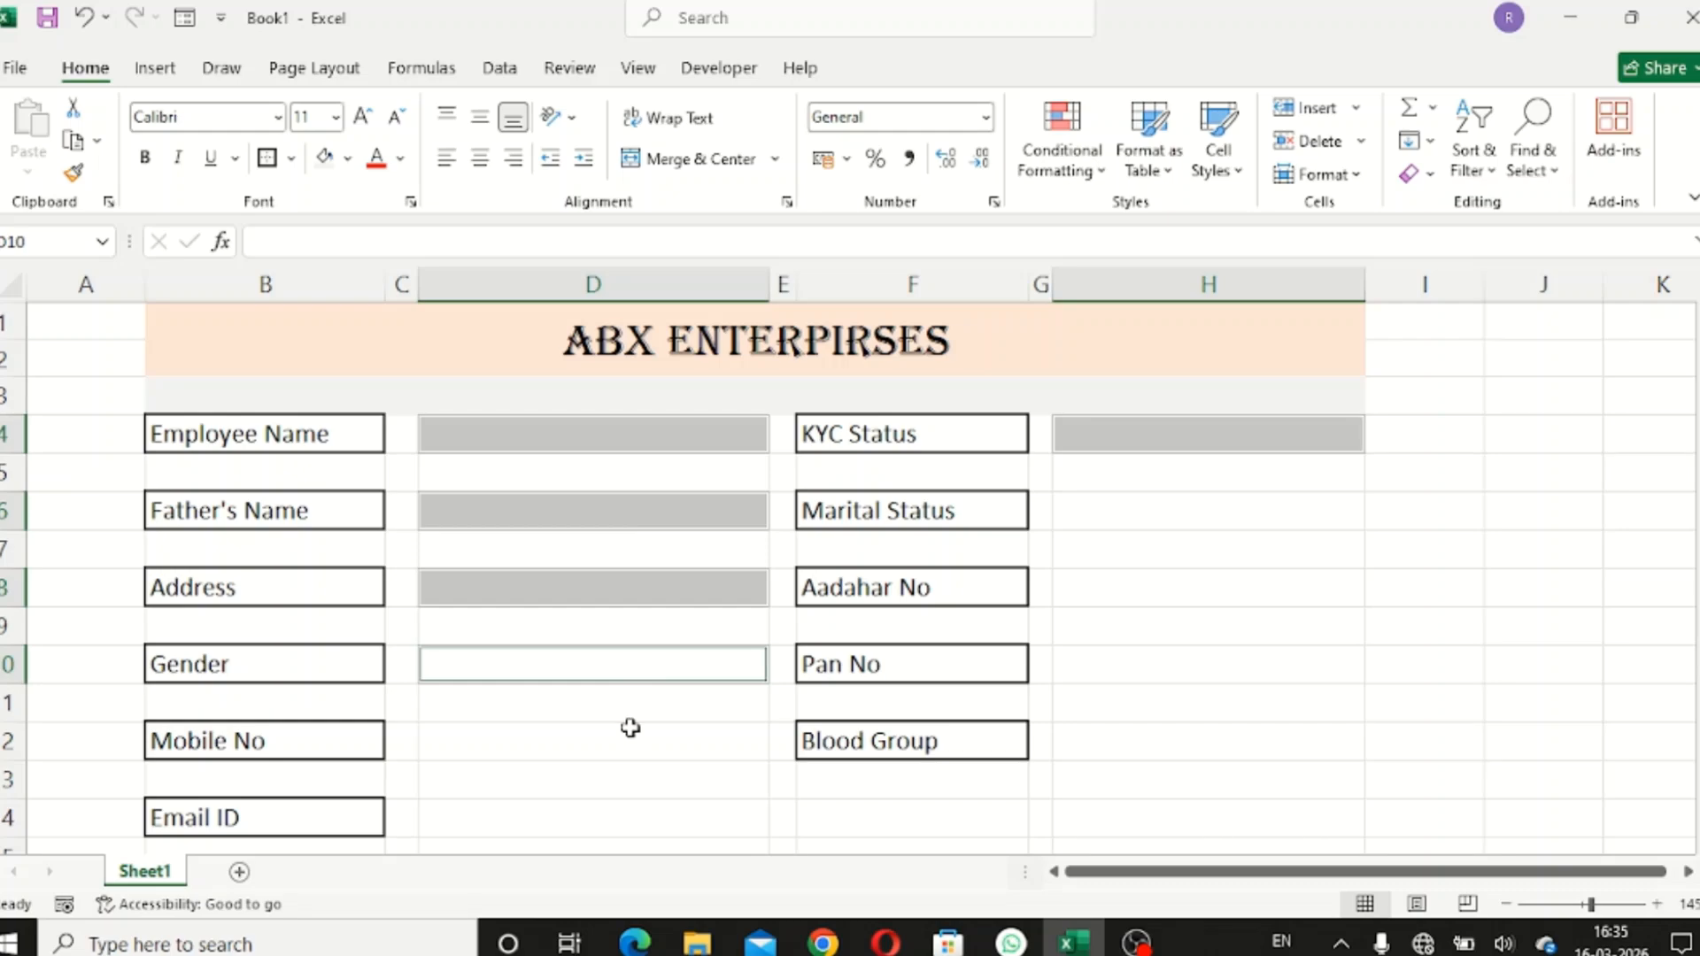
ctrl+click(630, 728)
ctrl+click(637, 816)
ctrl+click(1206, 510)
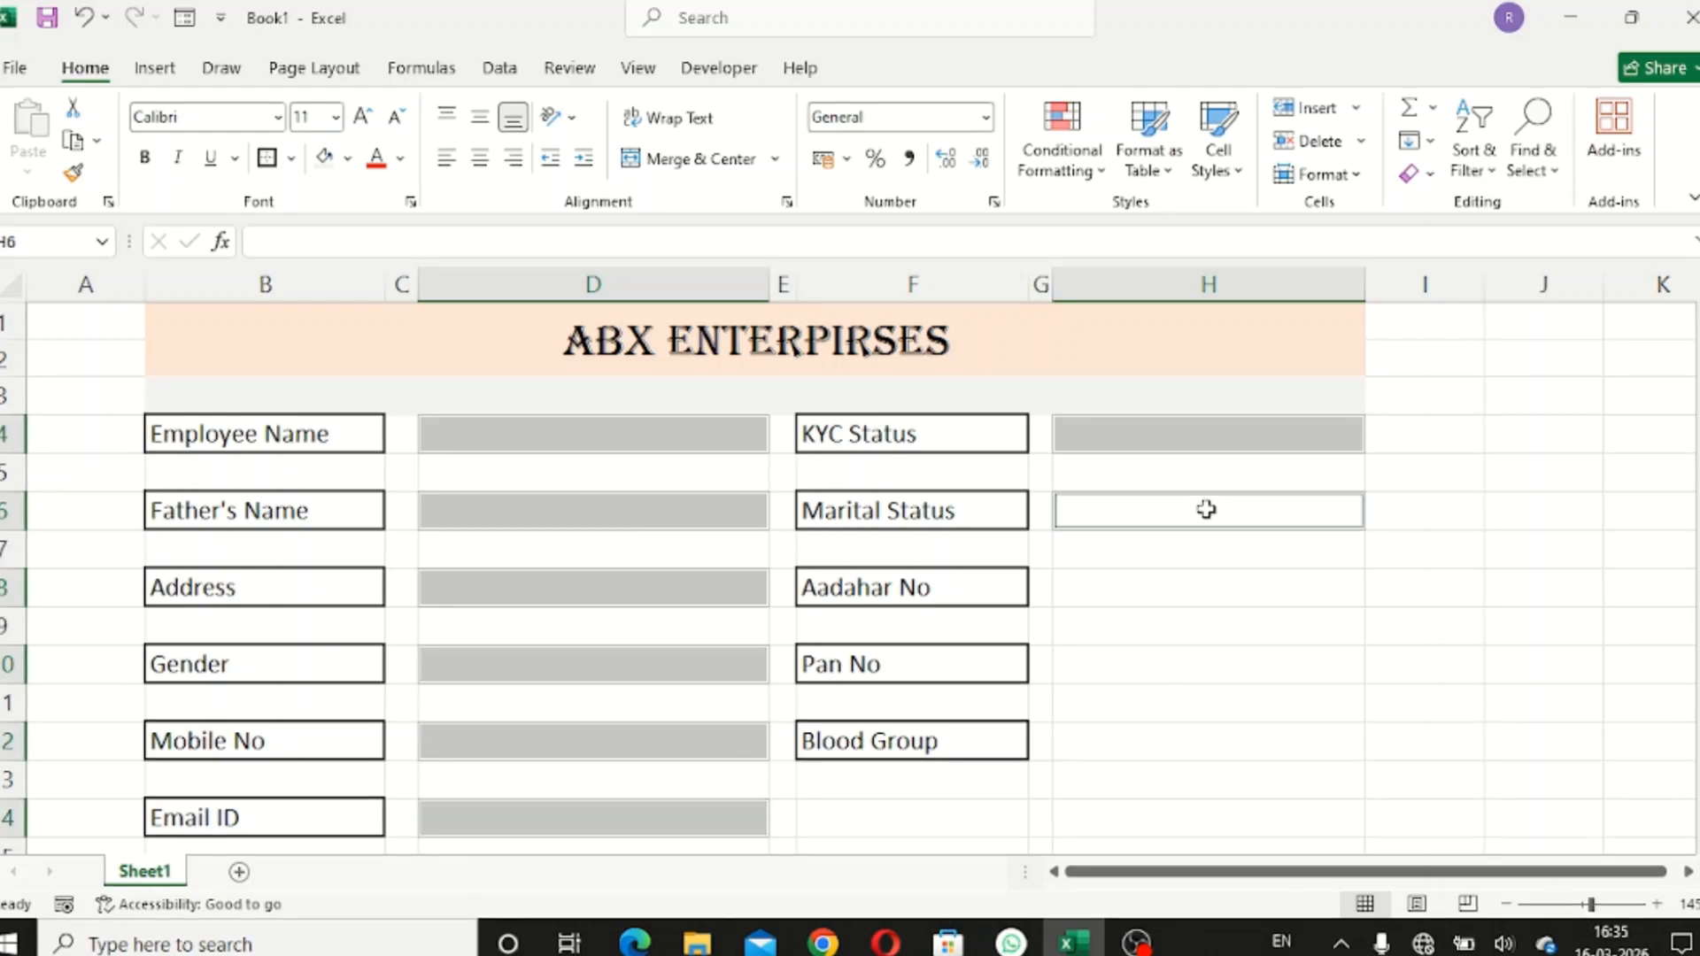
ctrl+click(1195, 592)
ctrl+click(1194, 659)
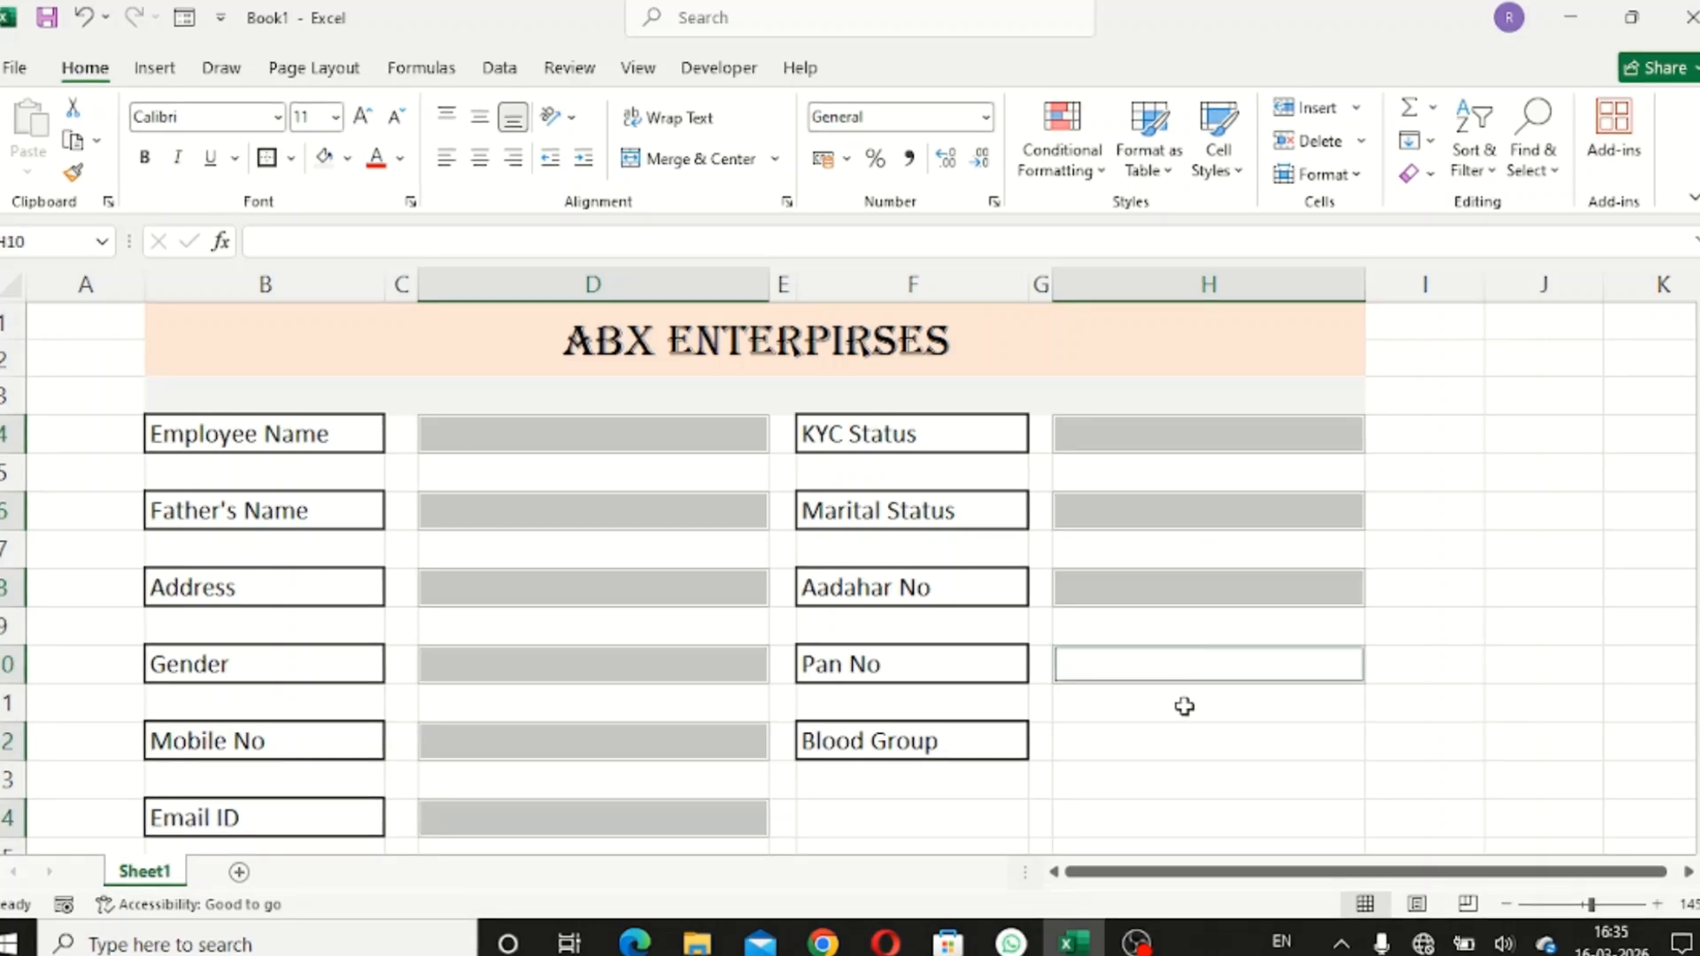
ctrl+click(1181, 734)
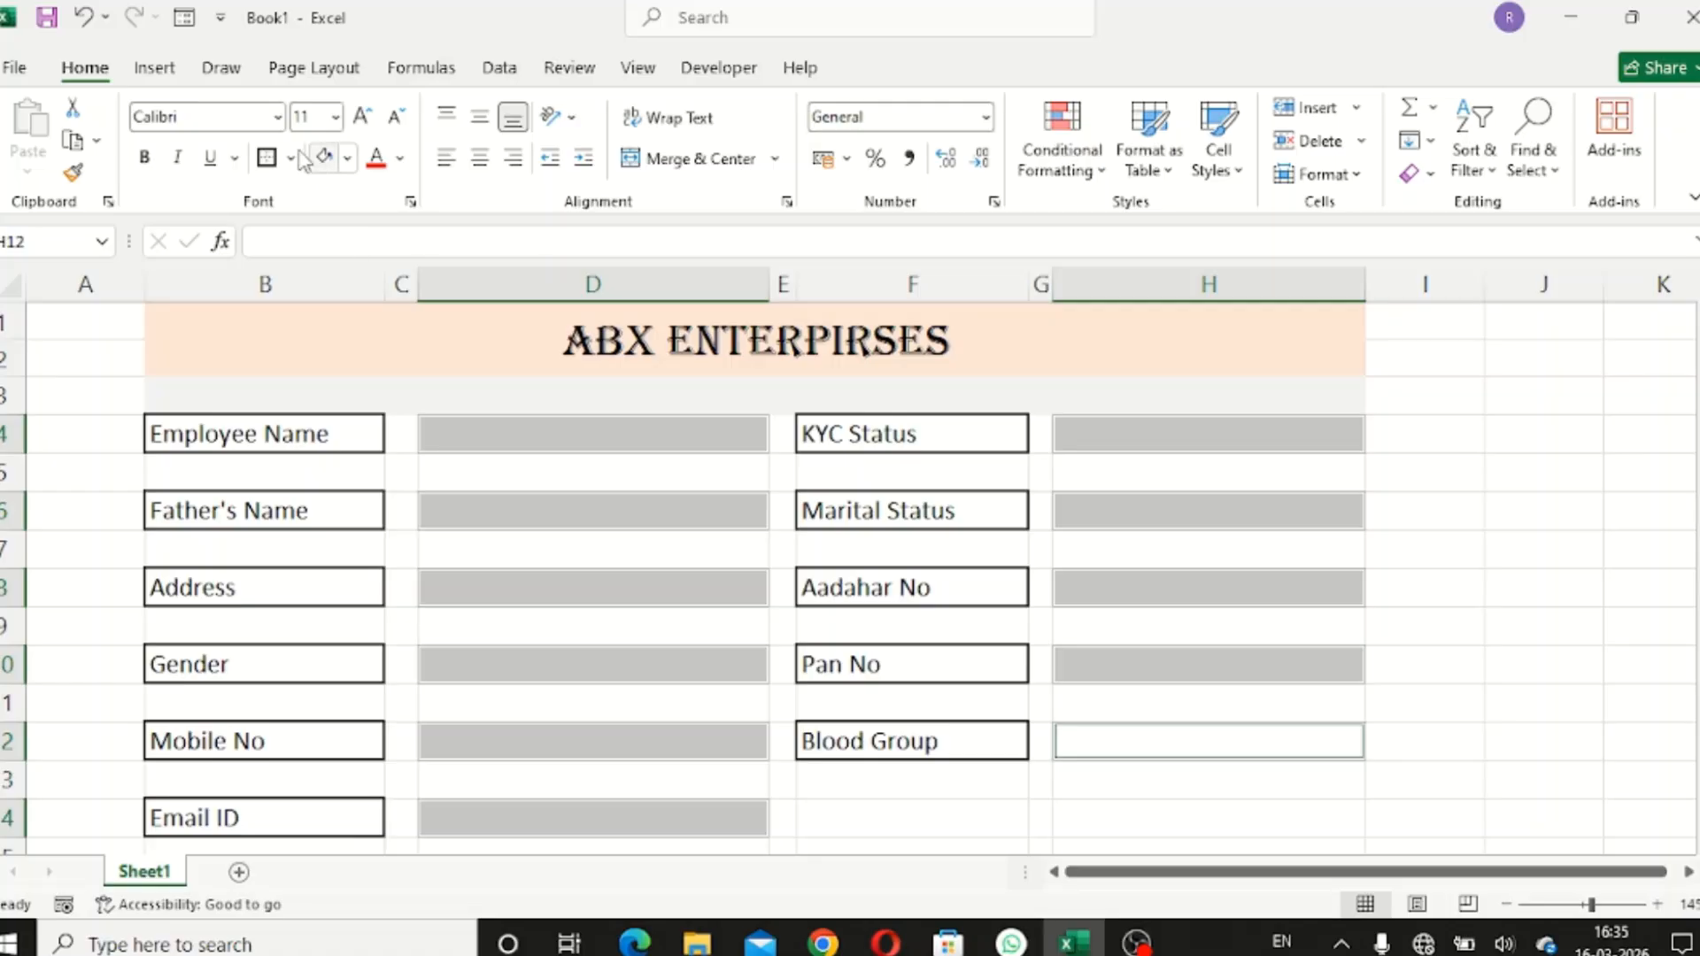
click(266, 158)
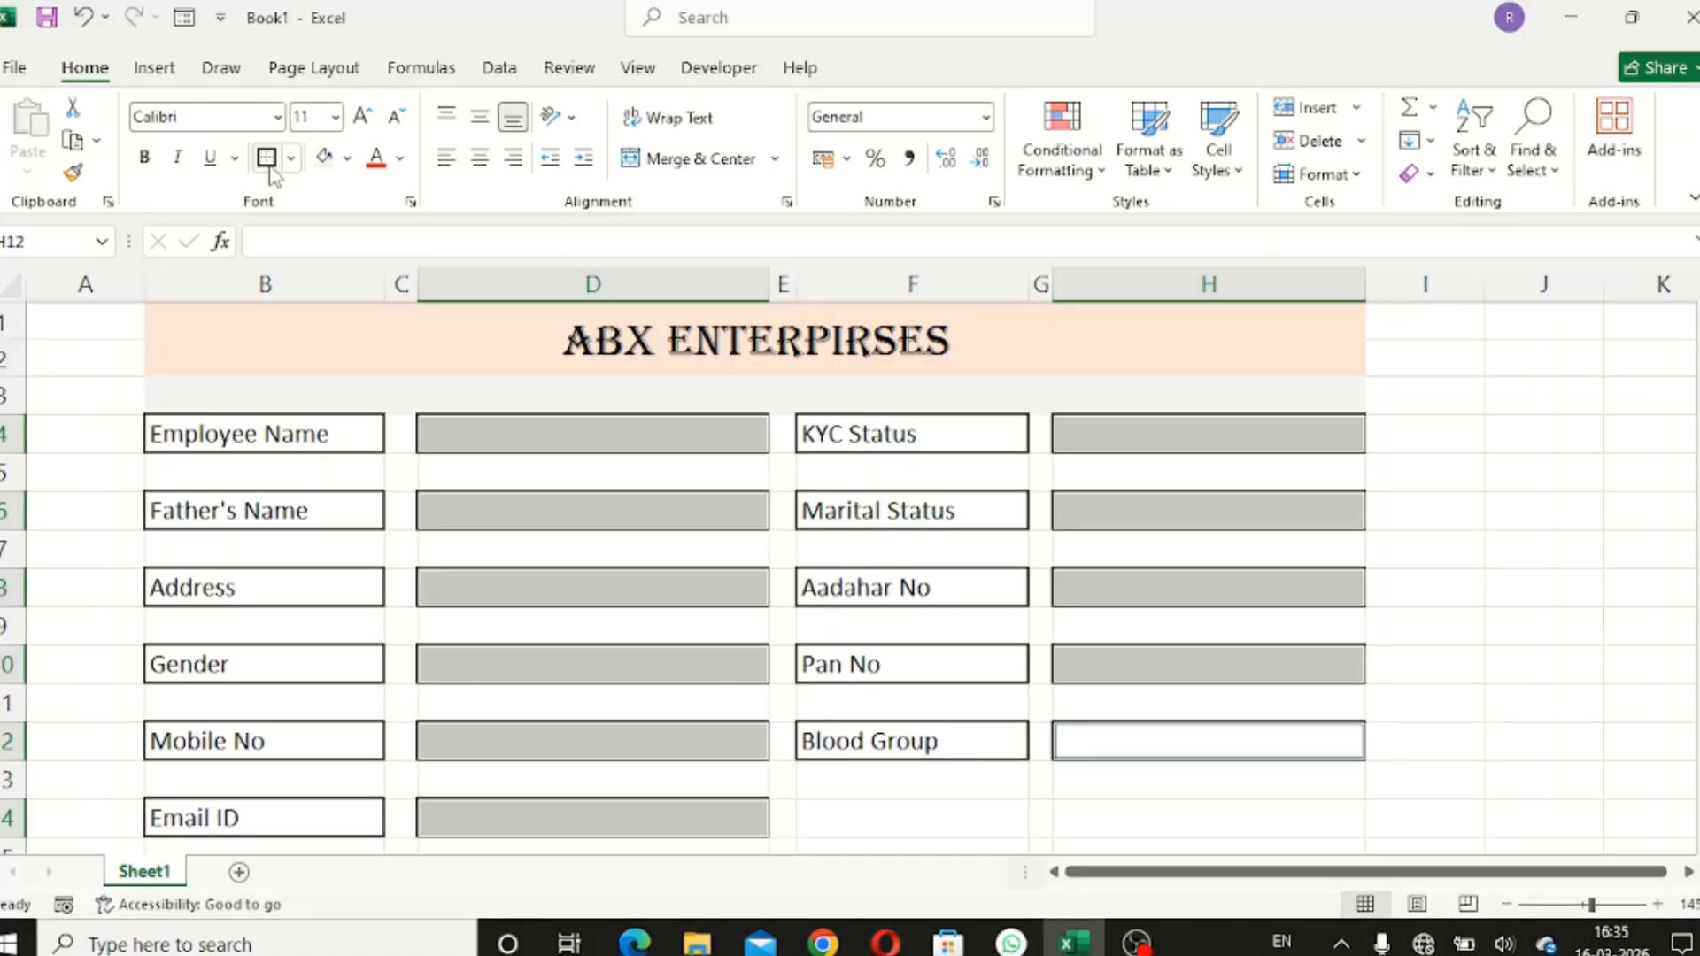
click(1414, 531)
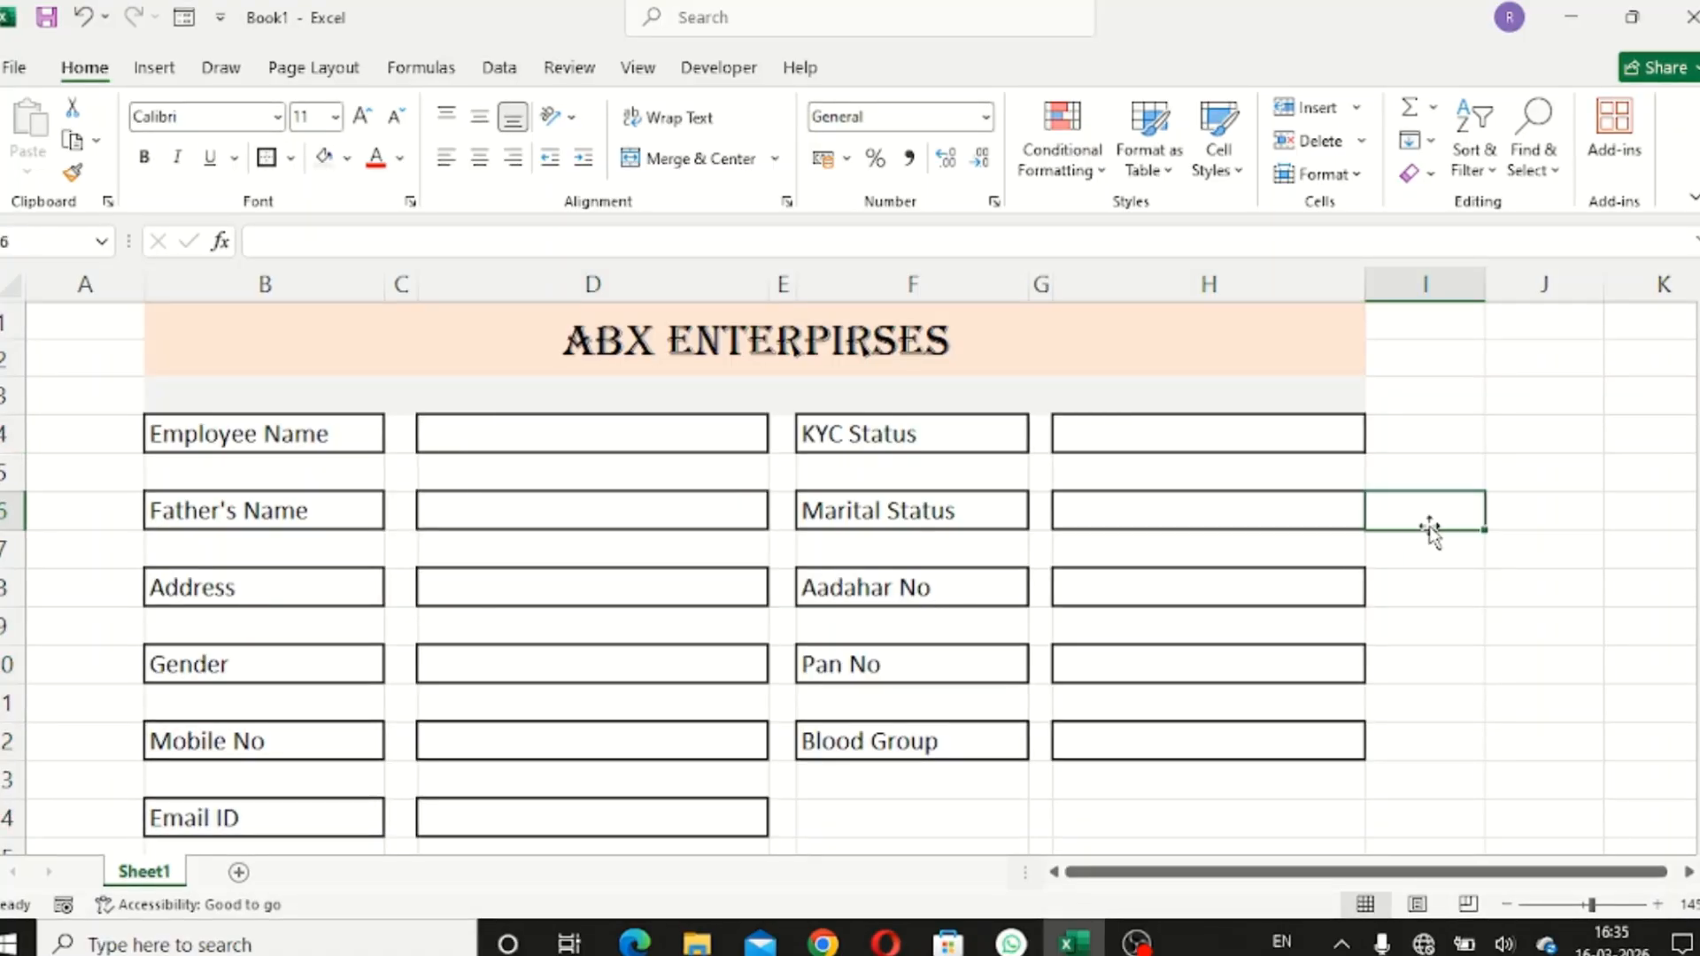
- Fill the form body from B4 to column H with Green, Accent 6, Lighter 80%
drag(157, 429, 264, 475)
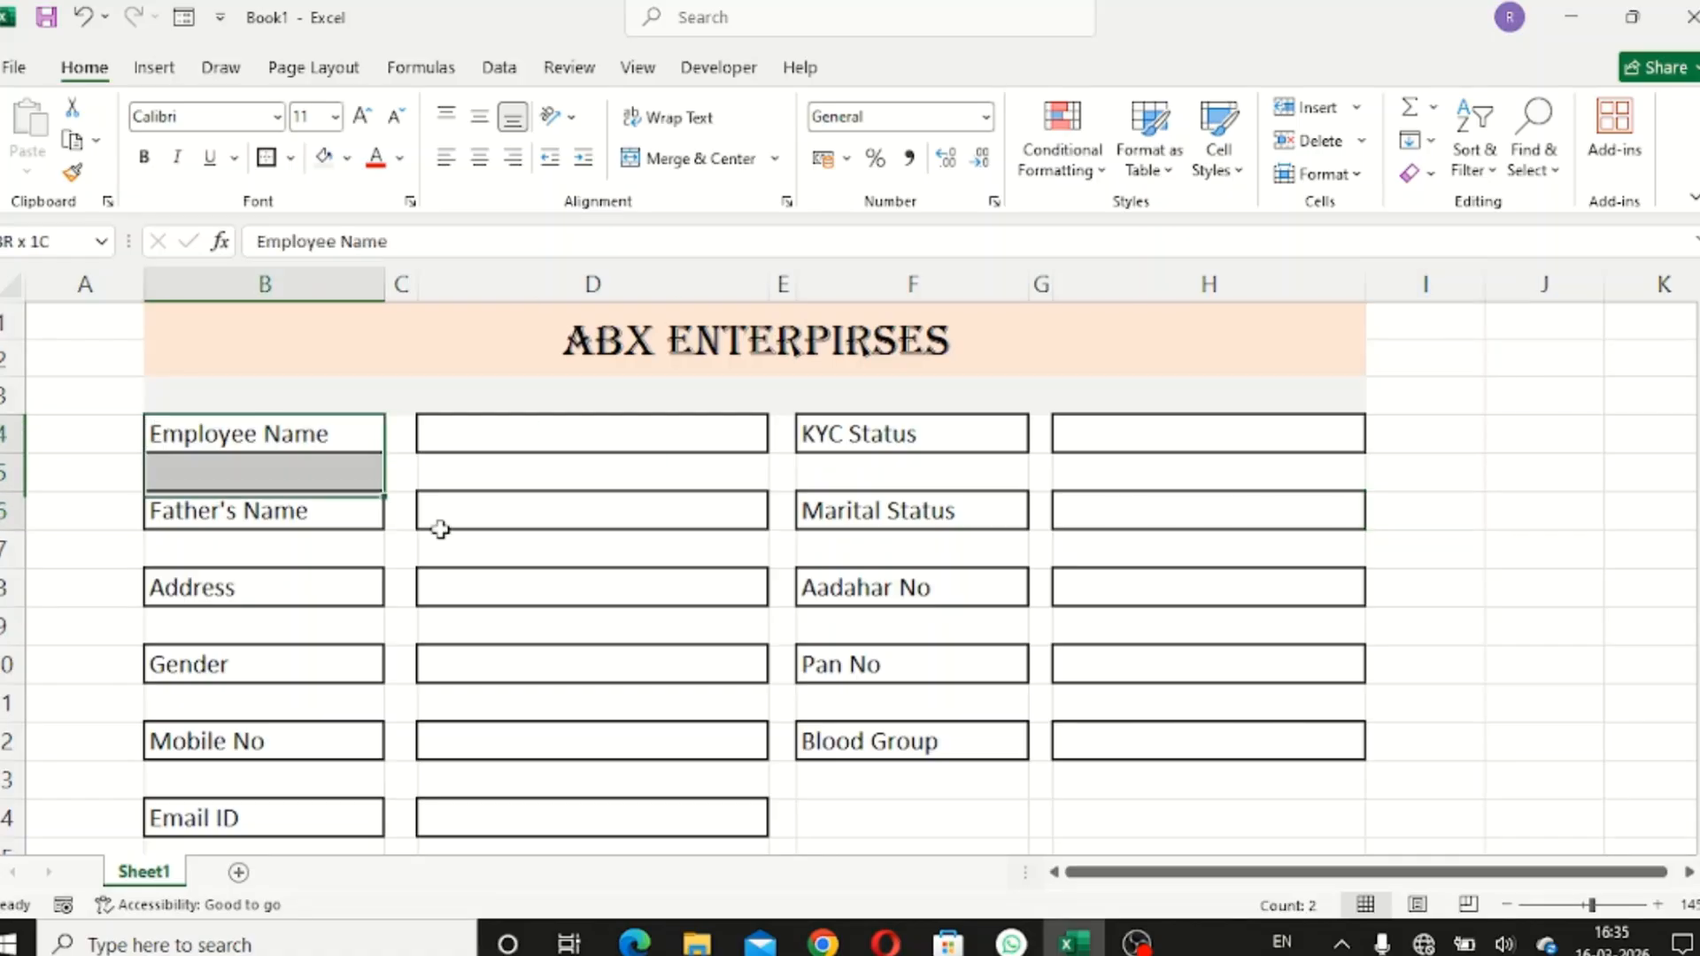
drag(440, 529, 1143, 794)
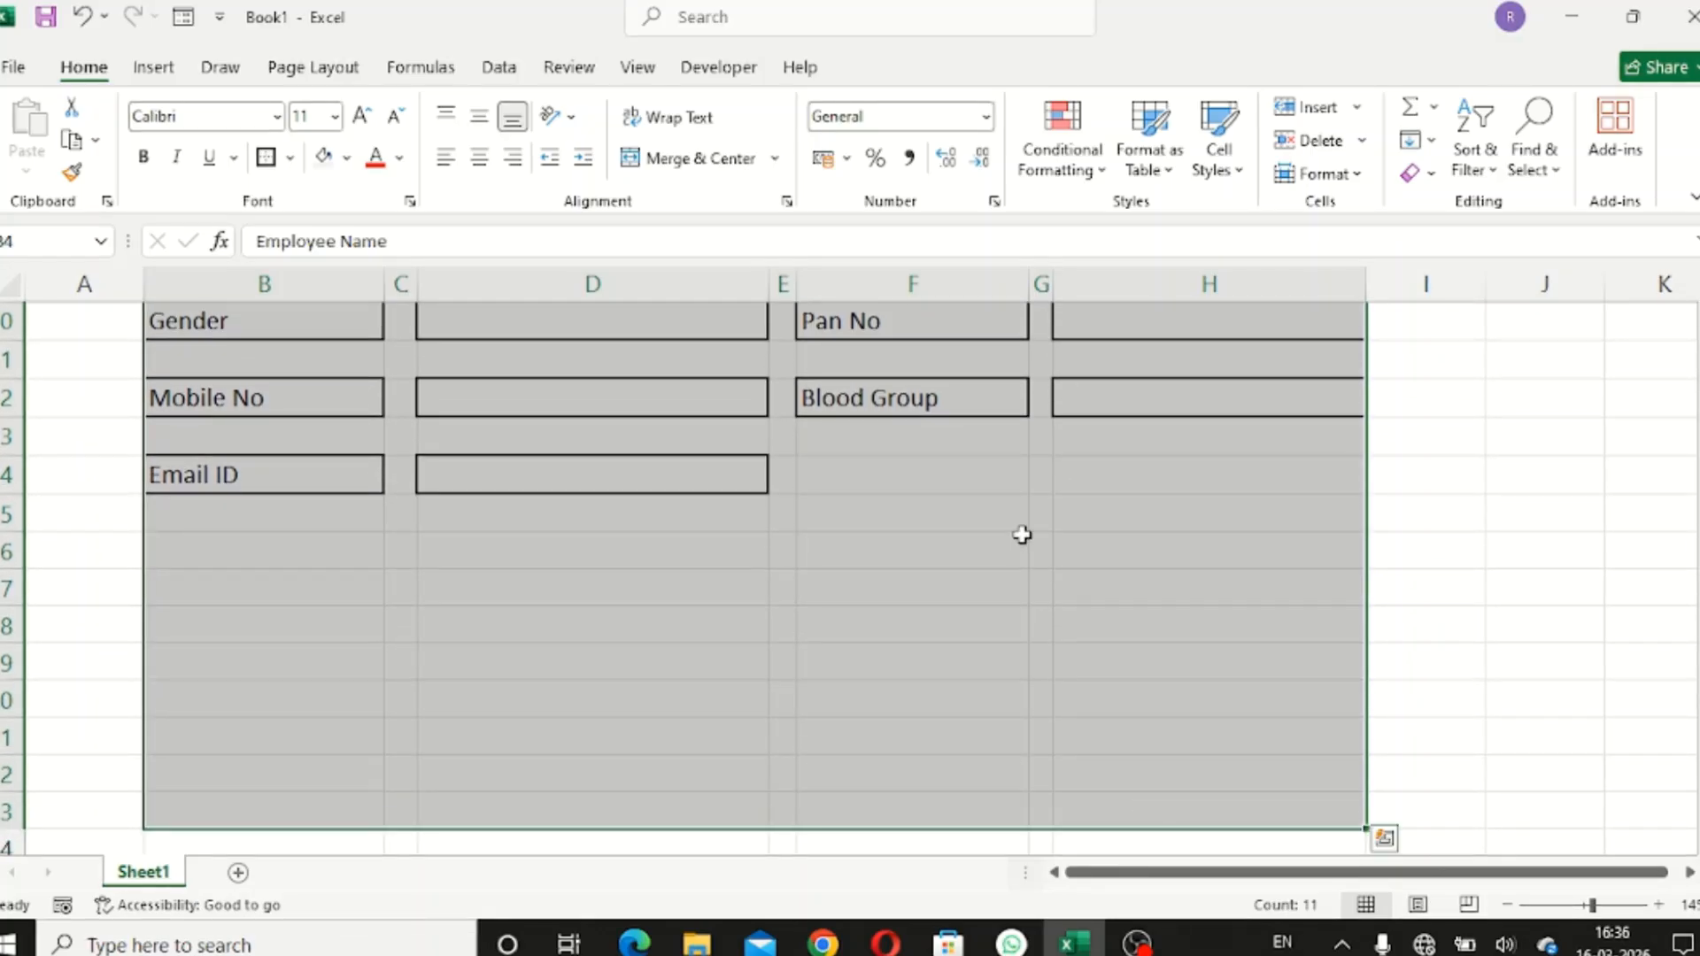
scroll(1032, 536, up, 3)
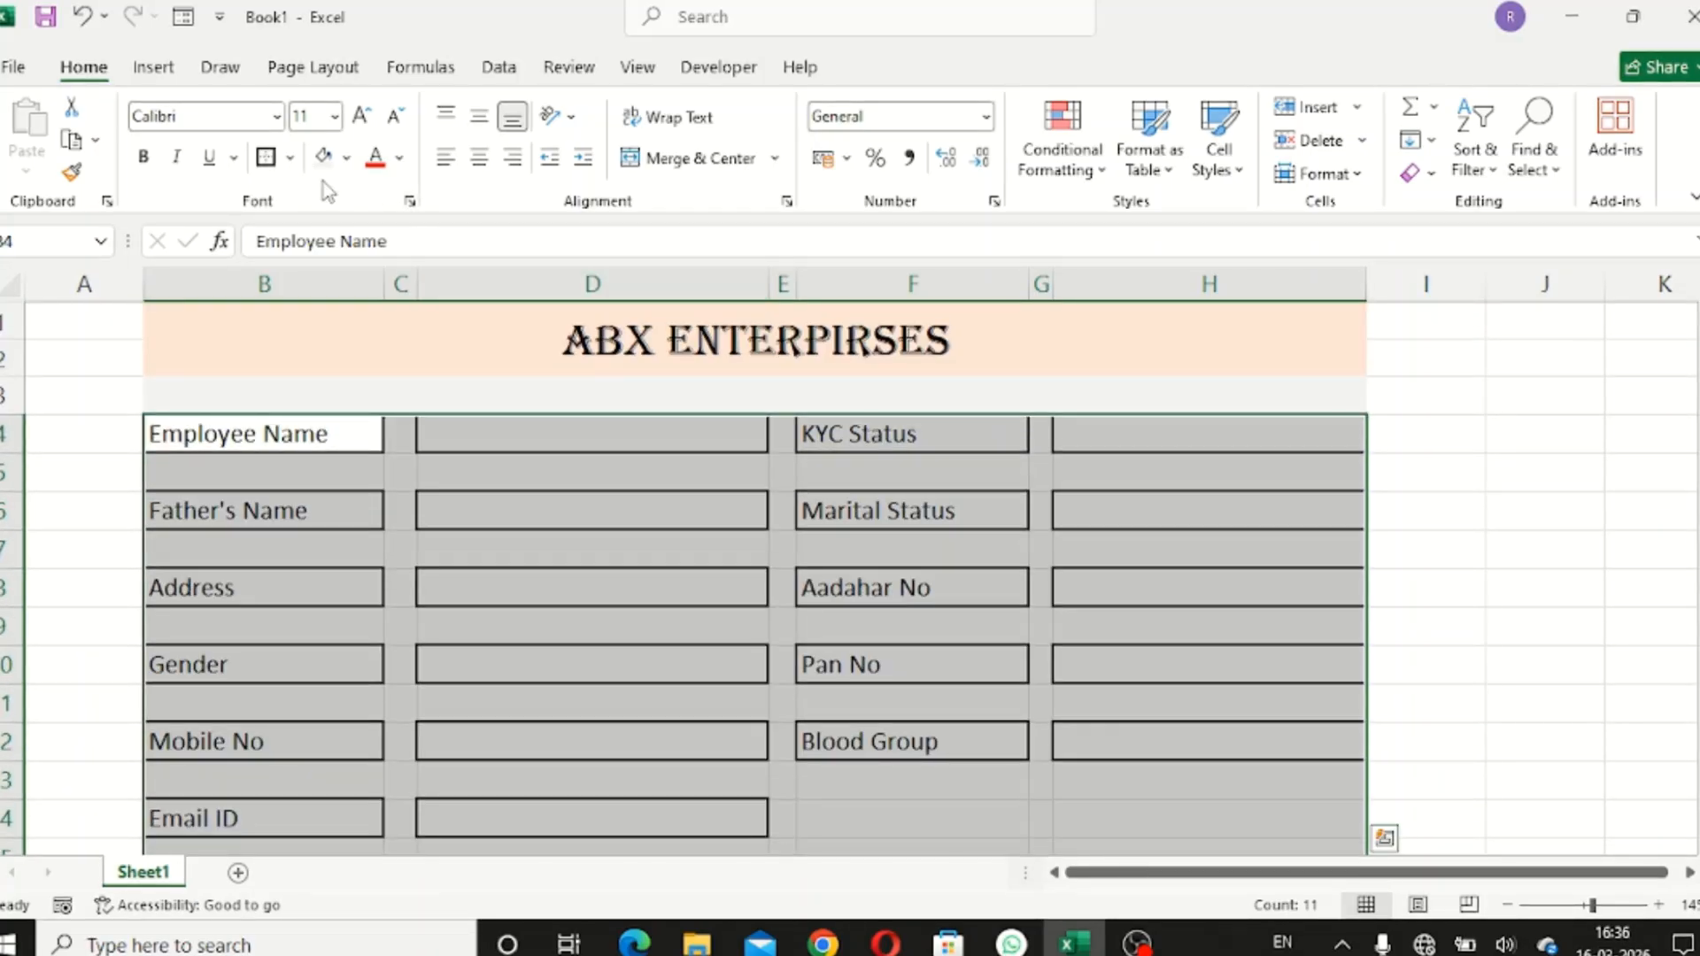
click(347, 159)
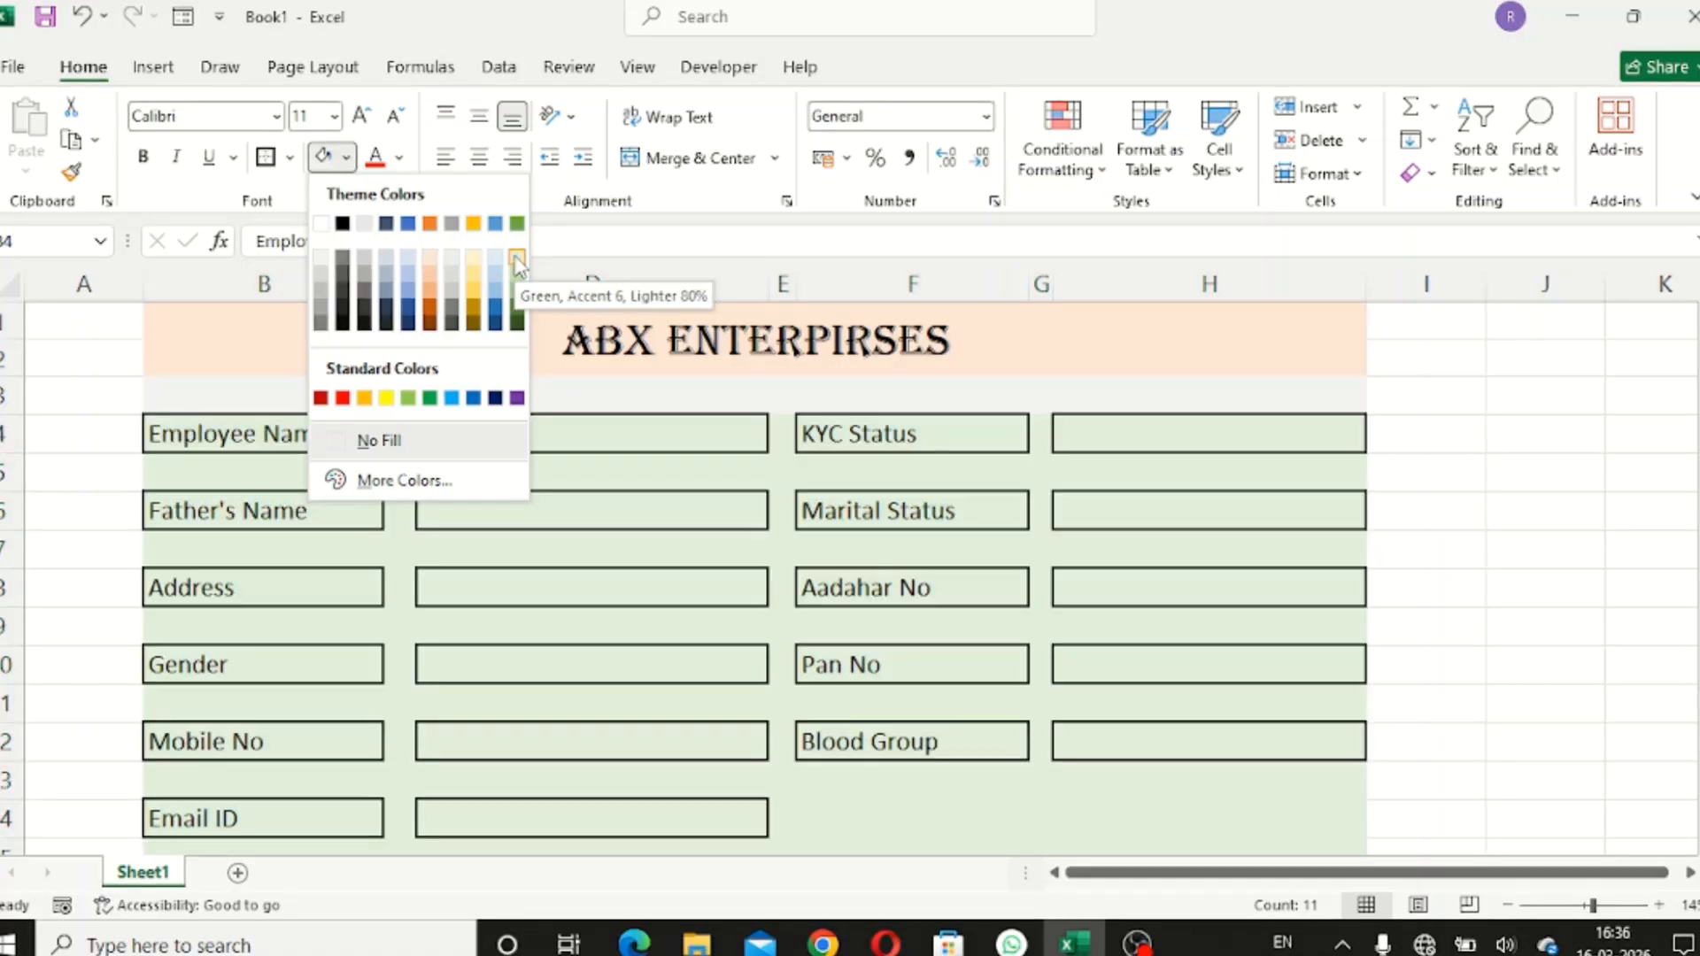
click(516, 259)
click(666, 512)
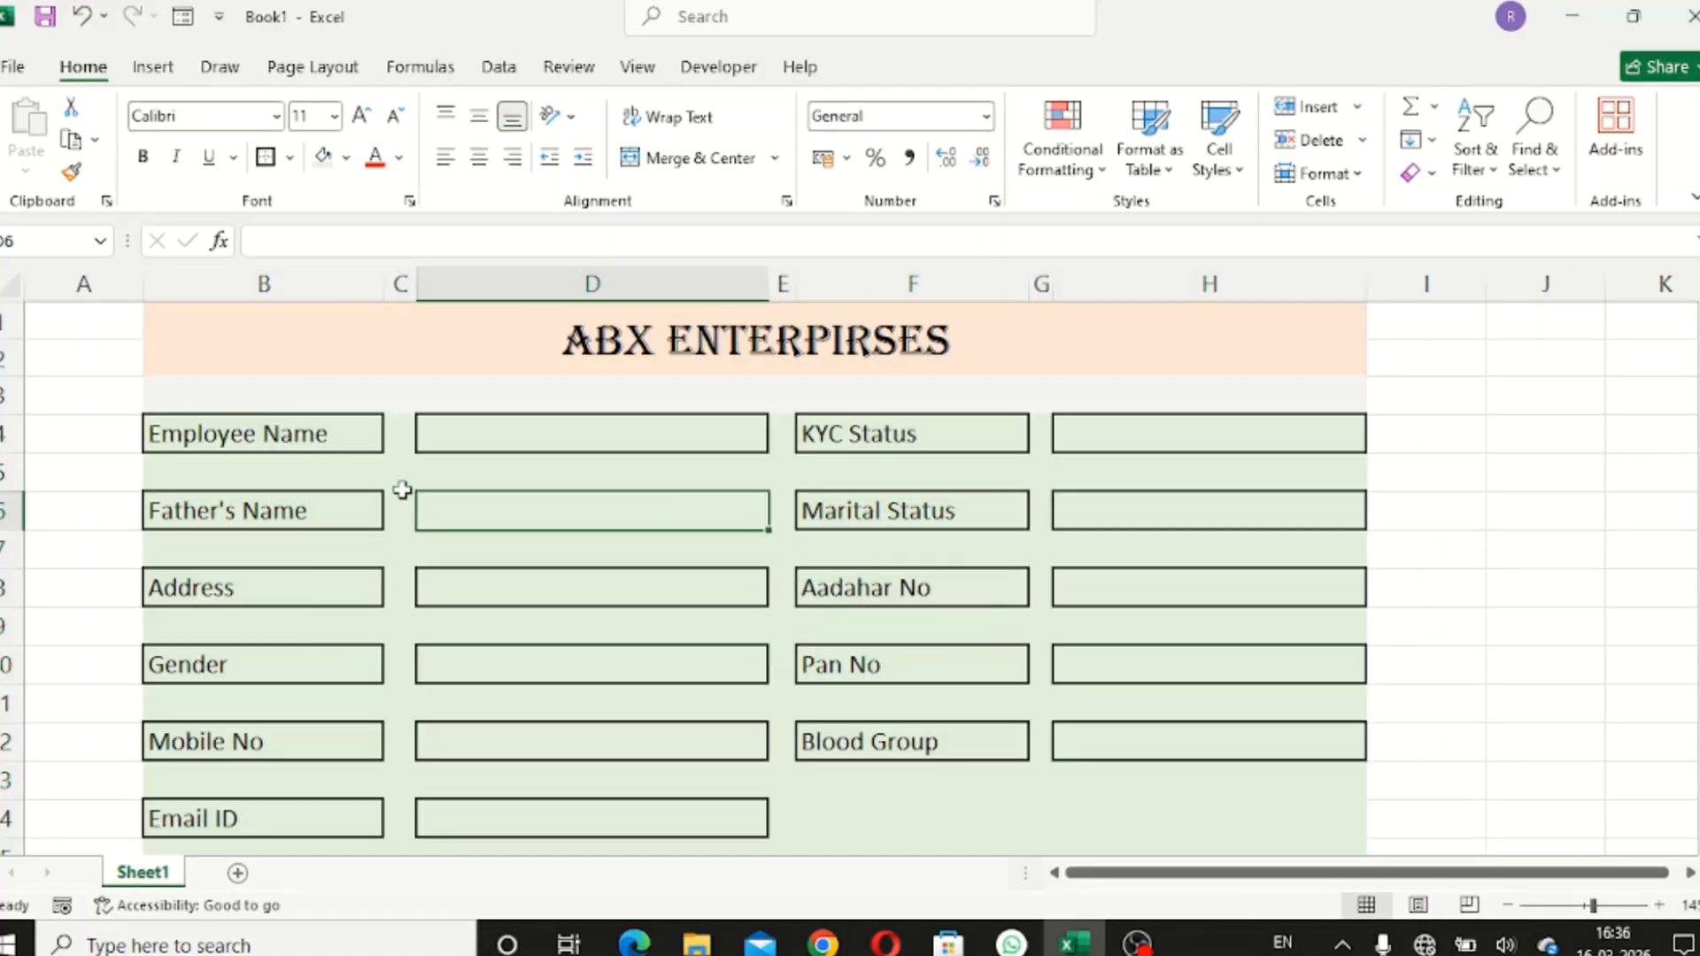
ctrl+click(304, 433)
ctrl+click(323, 508)
- Give the eleven labels in columns B and F bold text and Gold, Accent 4, Lighter 80% fill
click(467, 450)
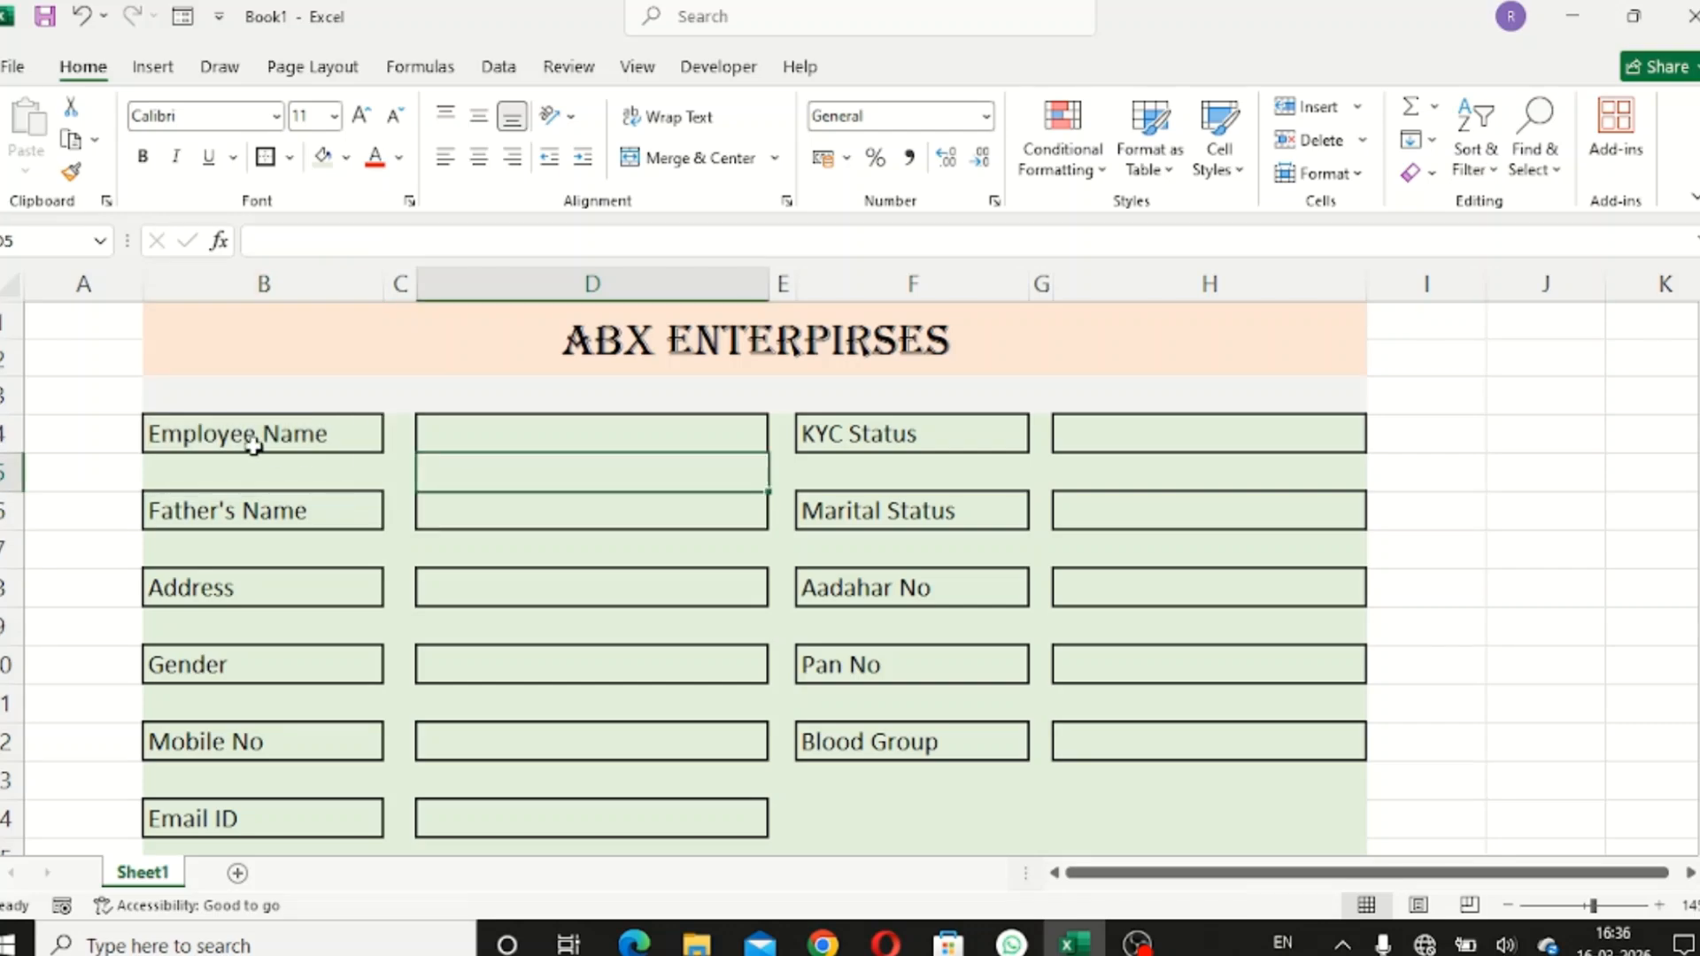
click(248, 431)
ctrl+click(296, 508)
ctrl+click(304, 584)
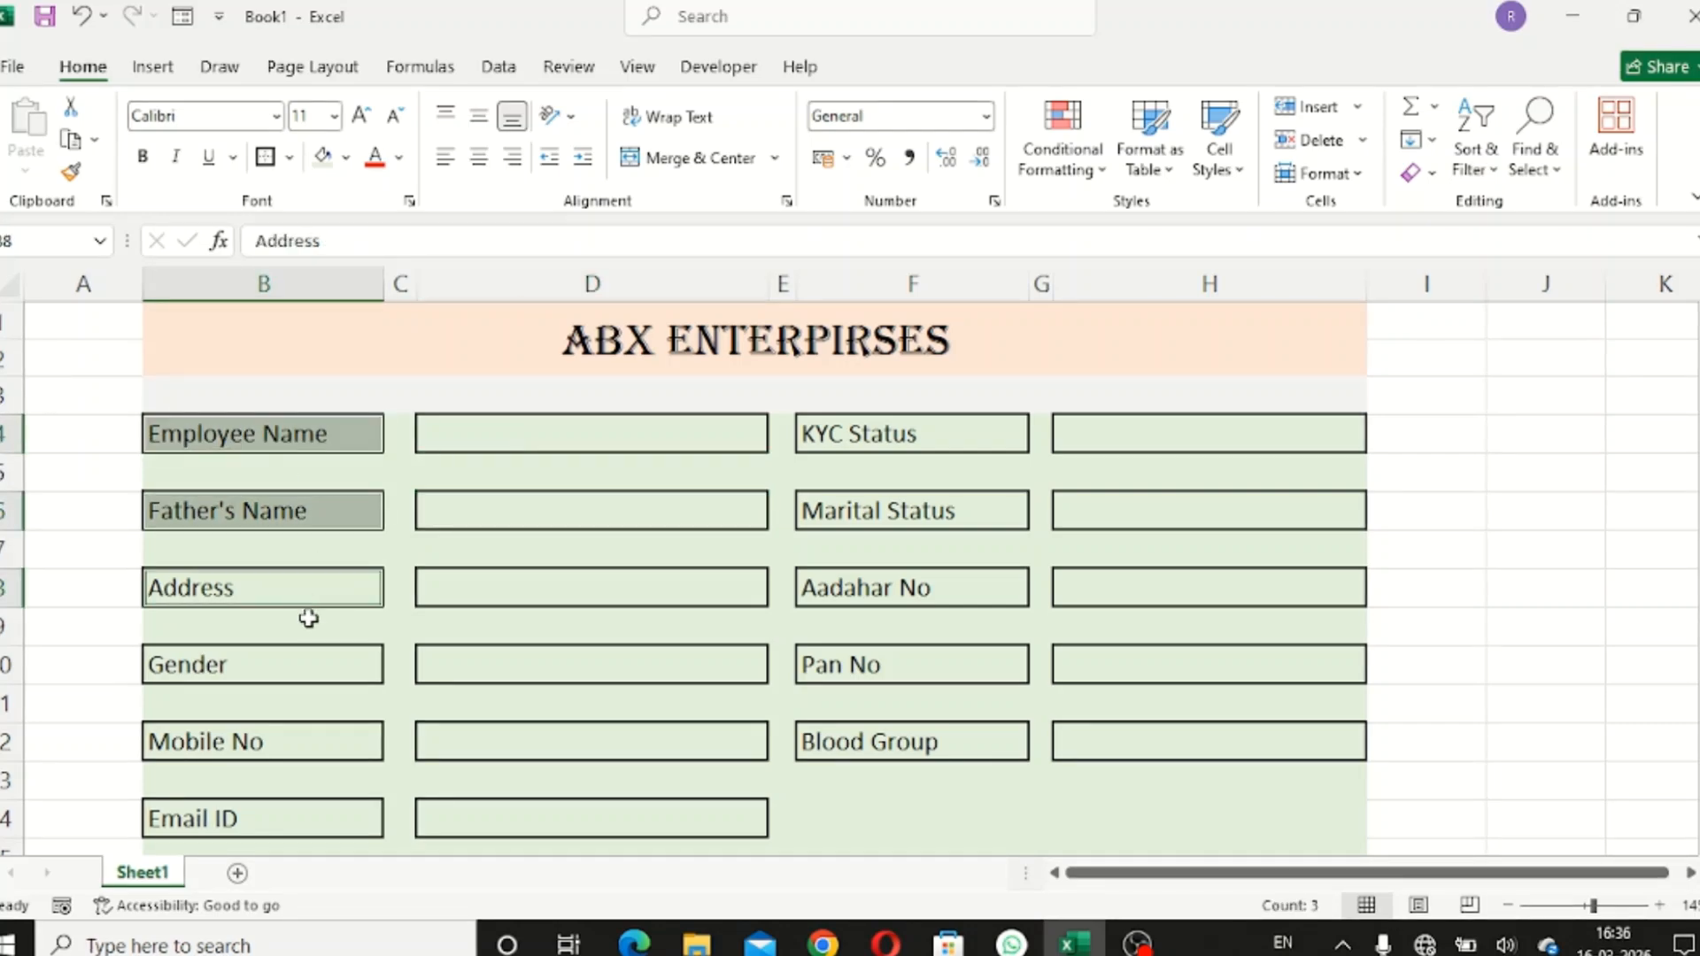
ctrl+click(292, 655)
ctrl+click(332, 738)
ctrl+click(325, 811)
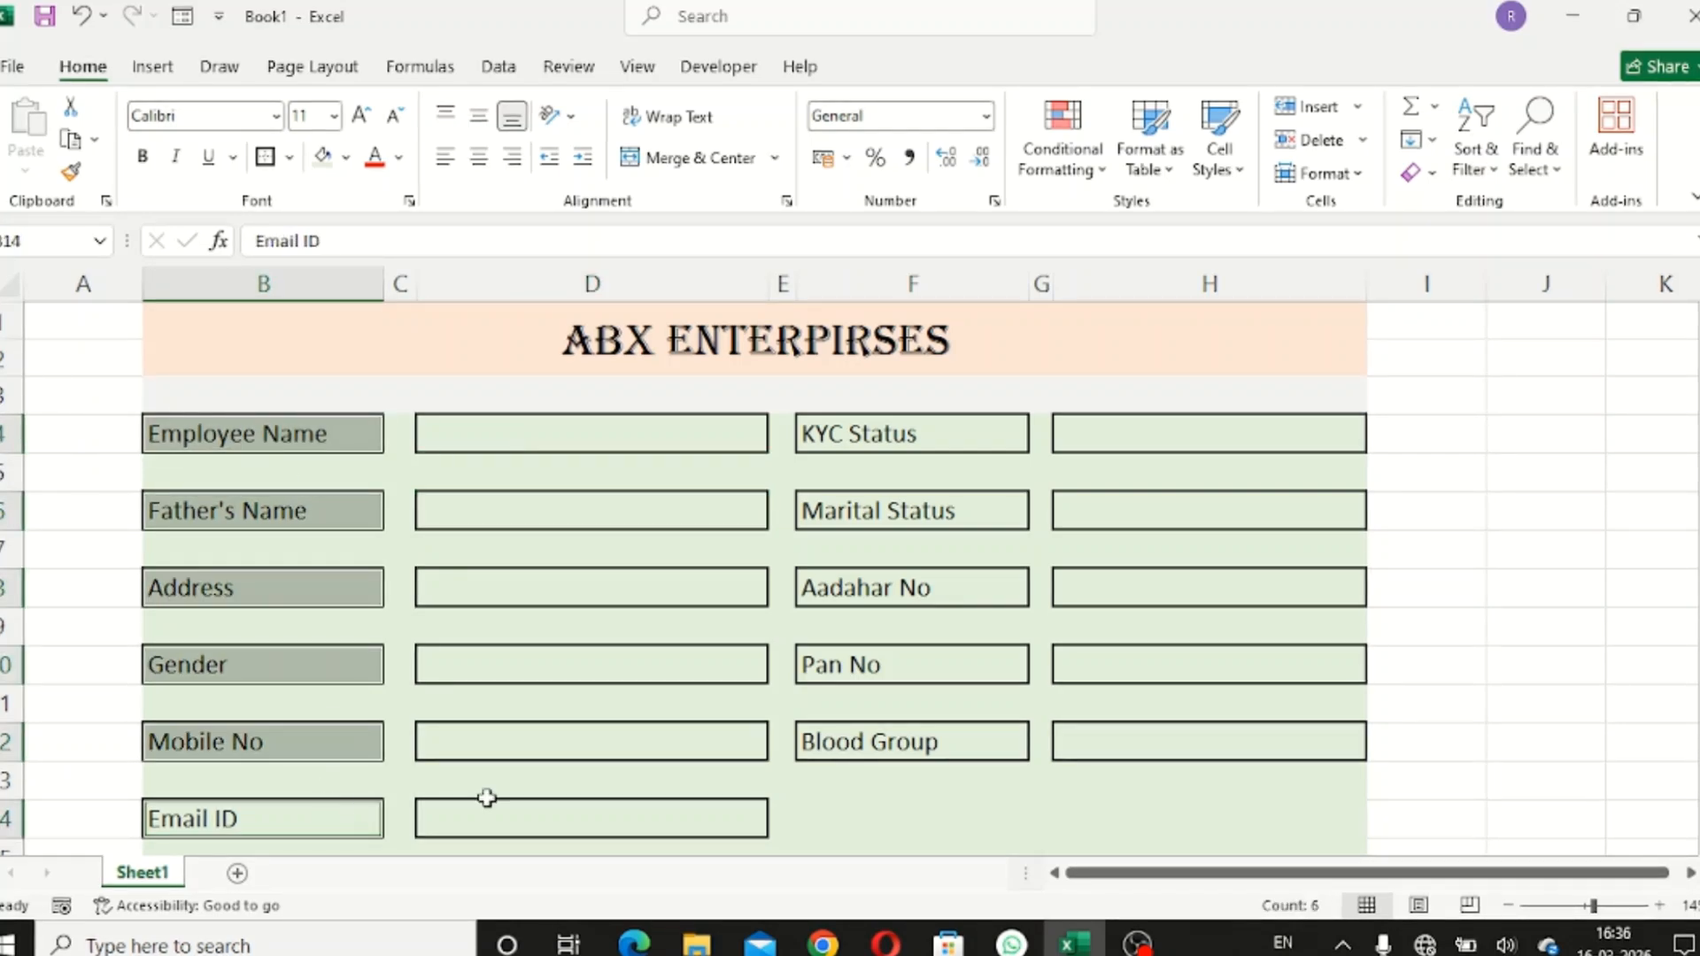
ctrl+click(959, 442)
ctrl+click(941, 506)
ctrl+click(948, 591)
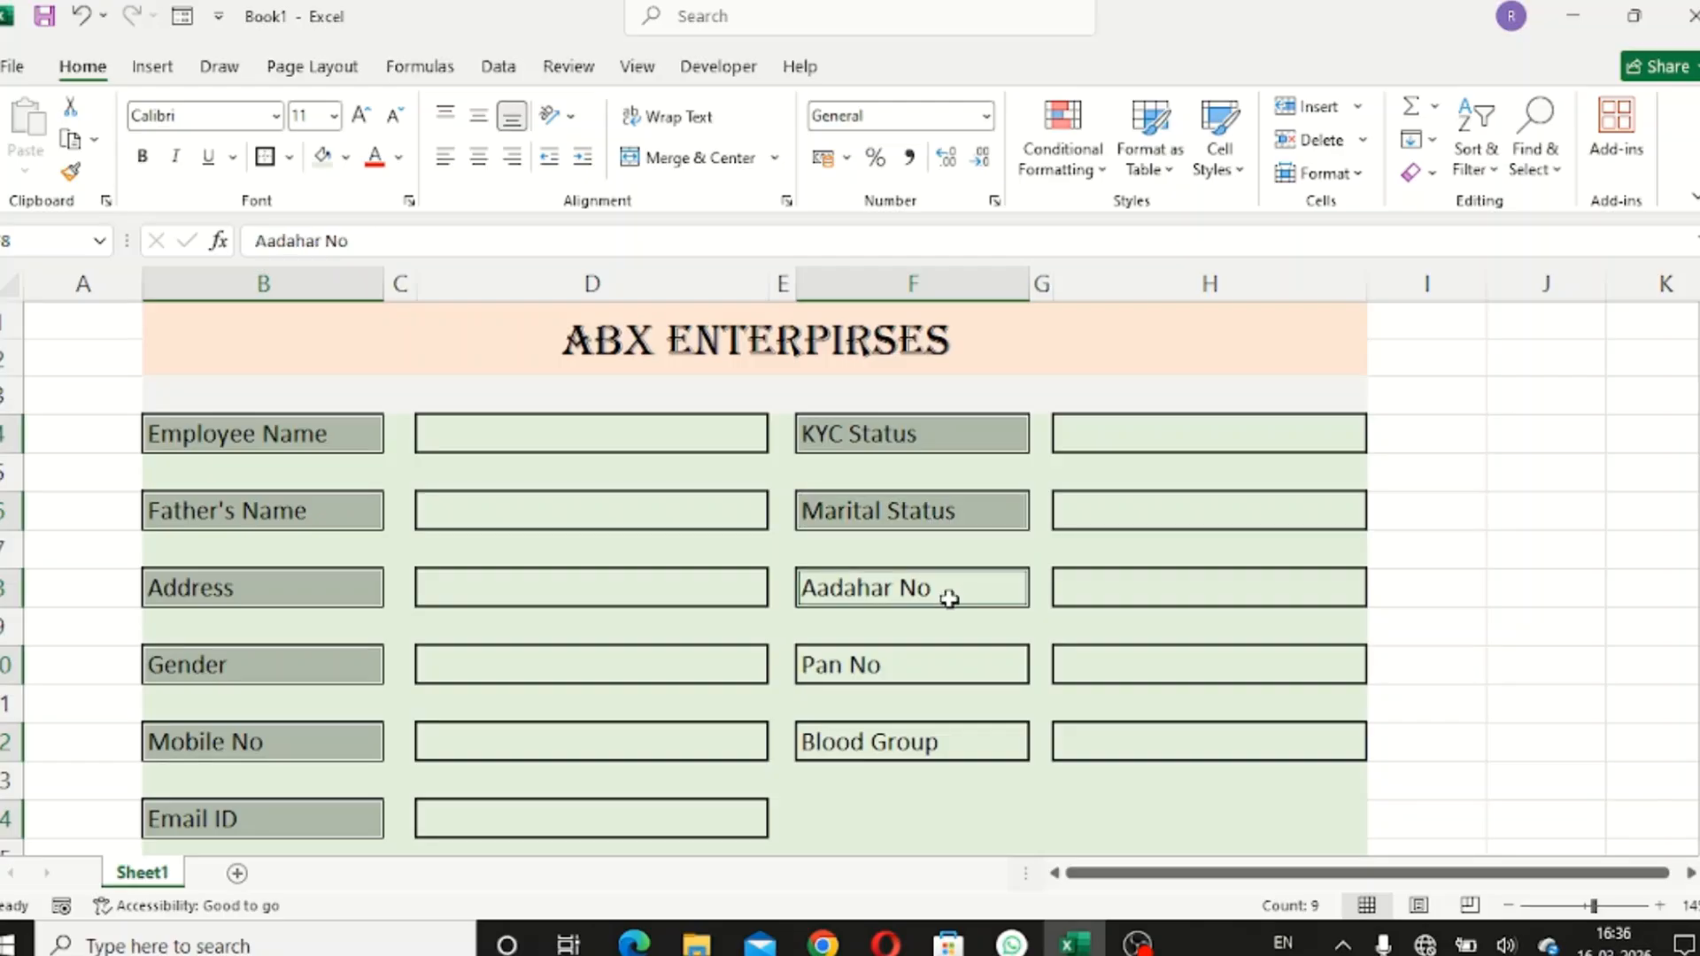
ctrl+click(954, 668)
ctrl+click(956, 733)
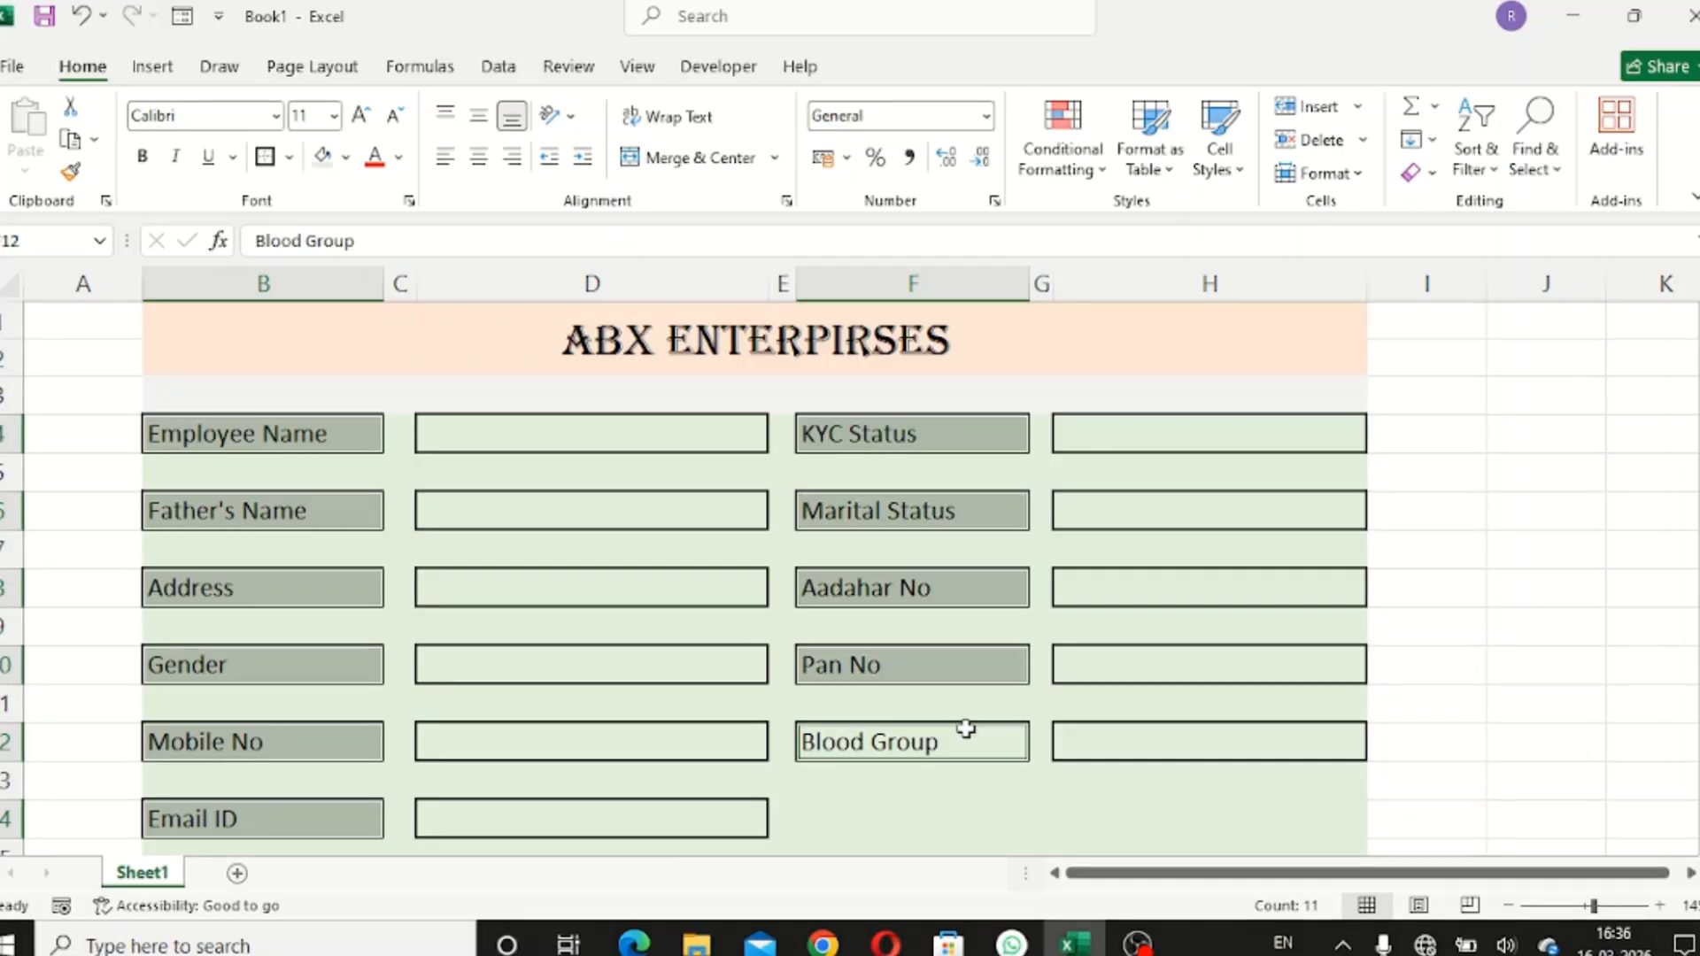
click(345, 159)
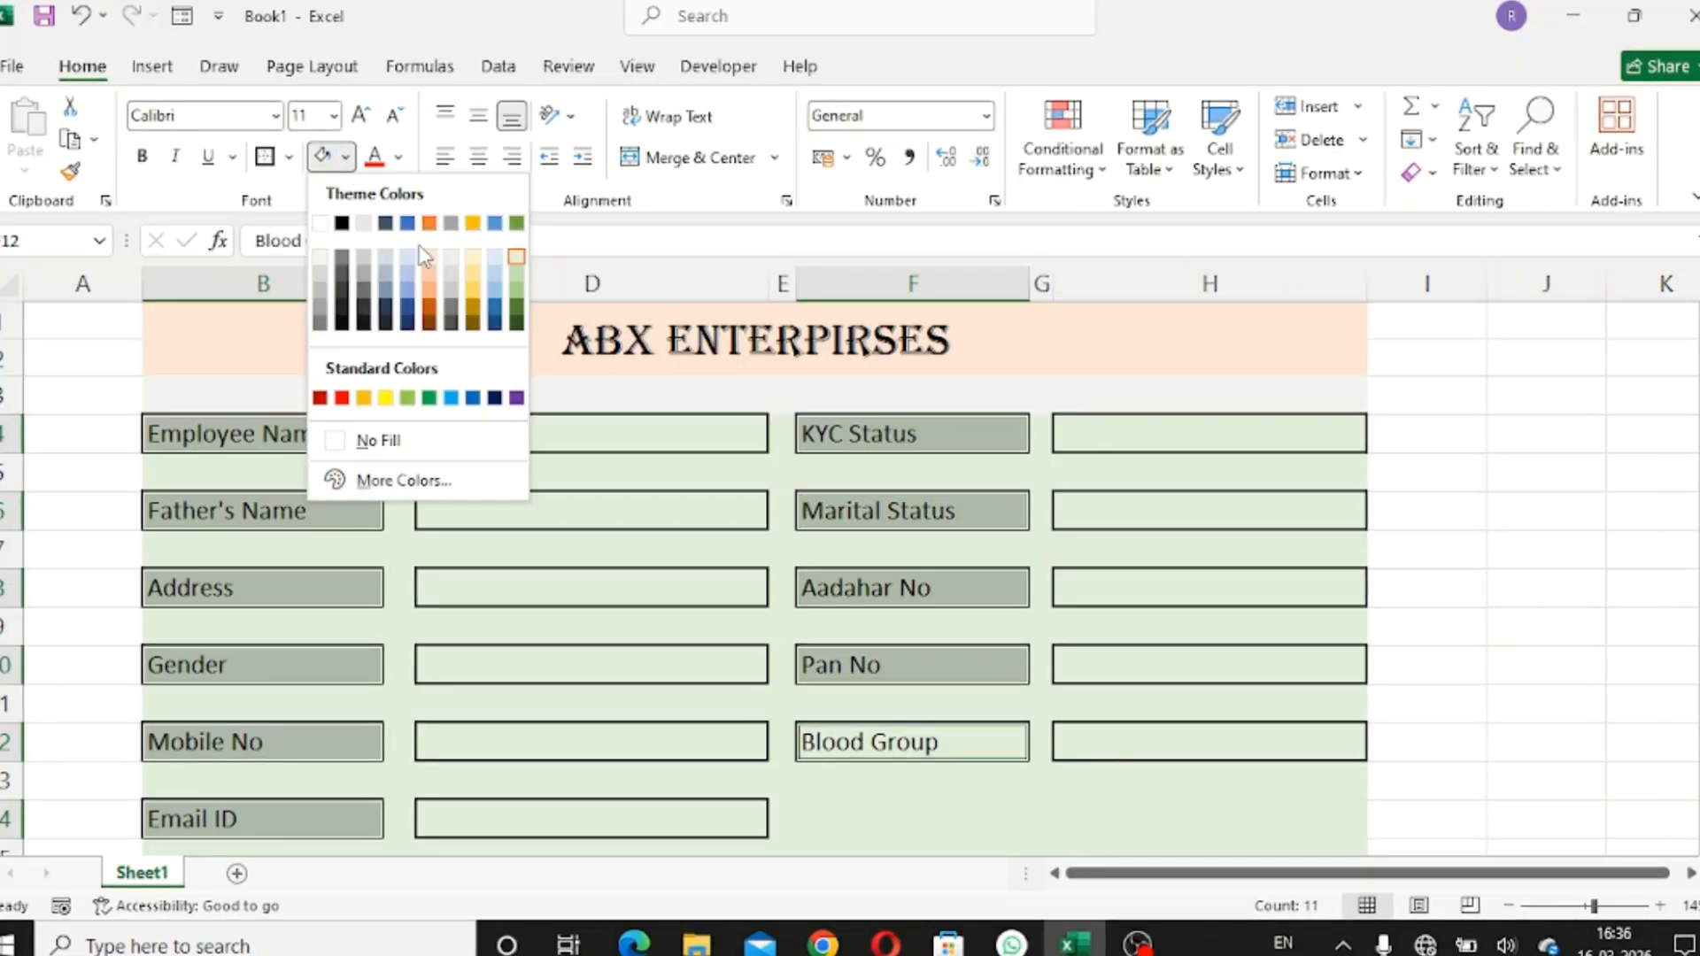
click(481, 258)
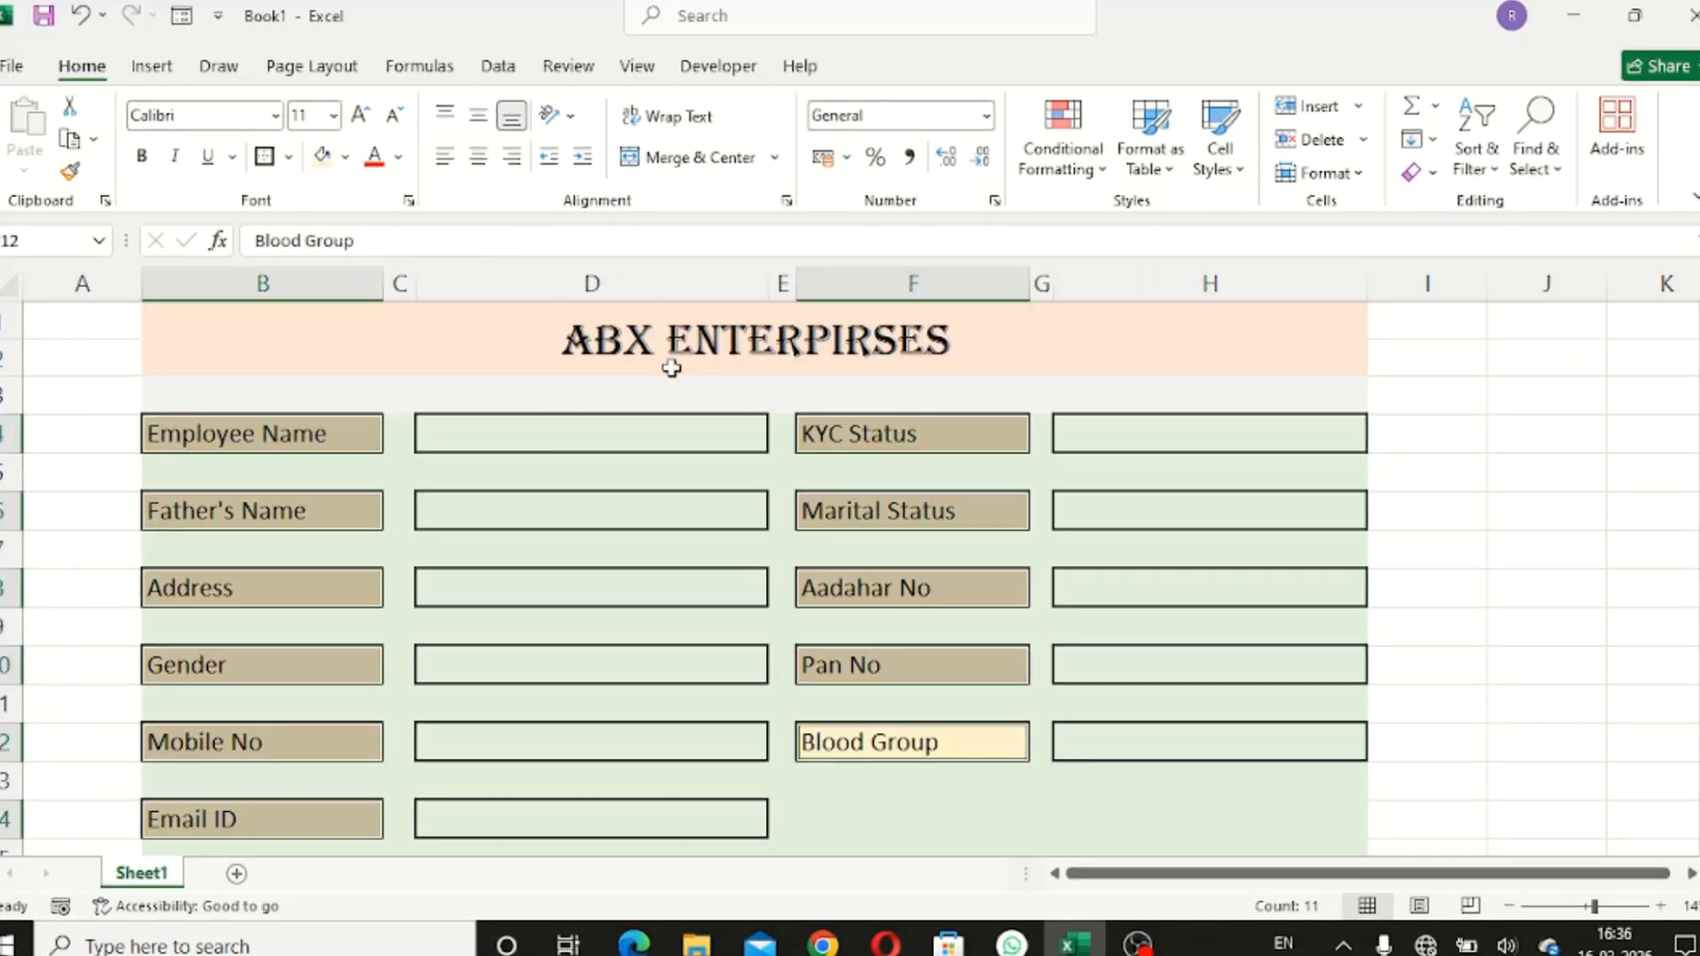
click(142, 159)
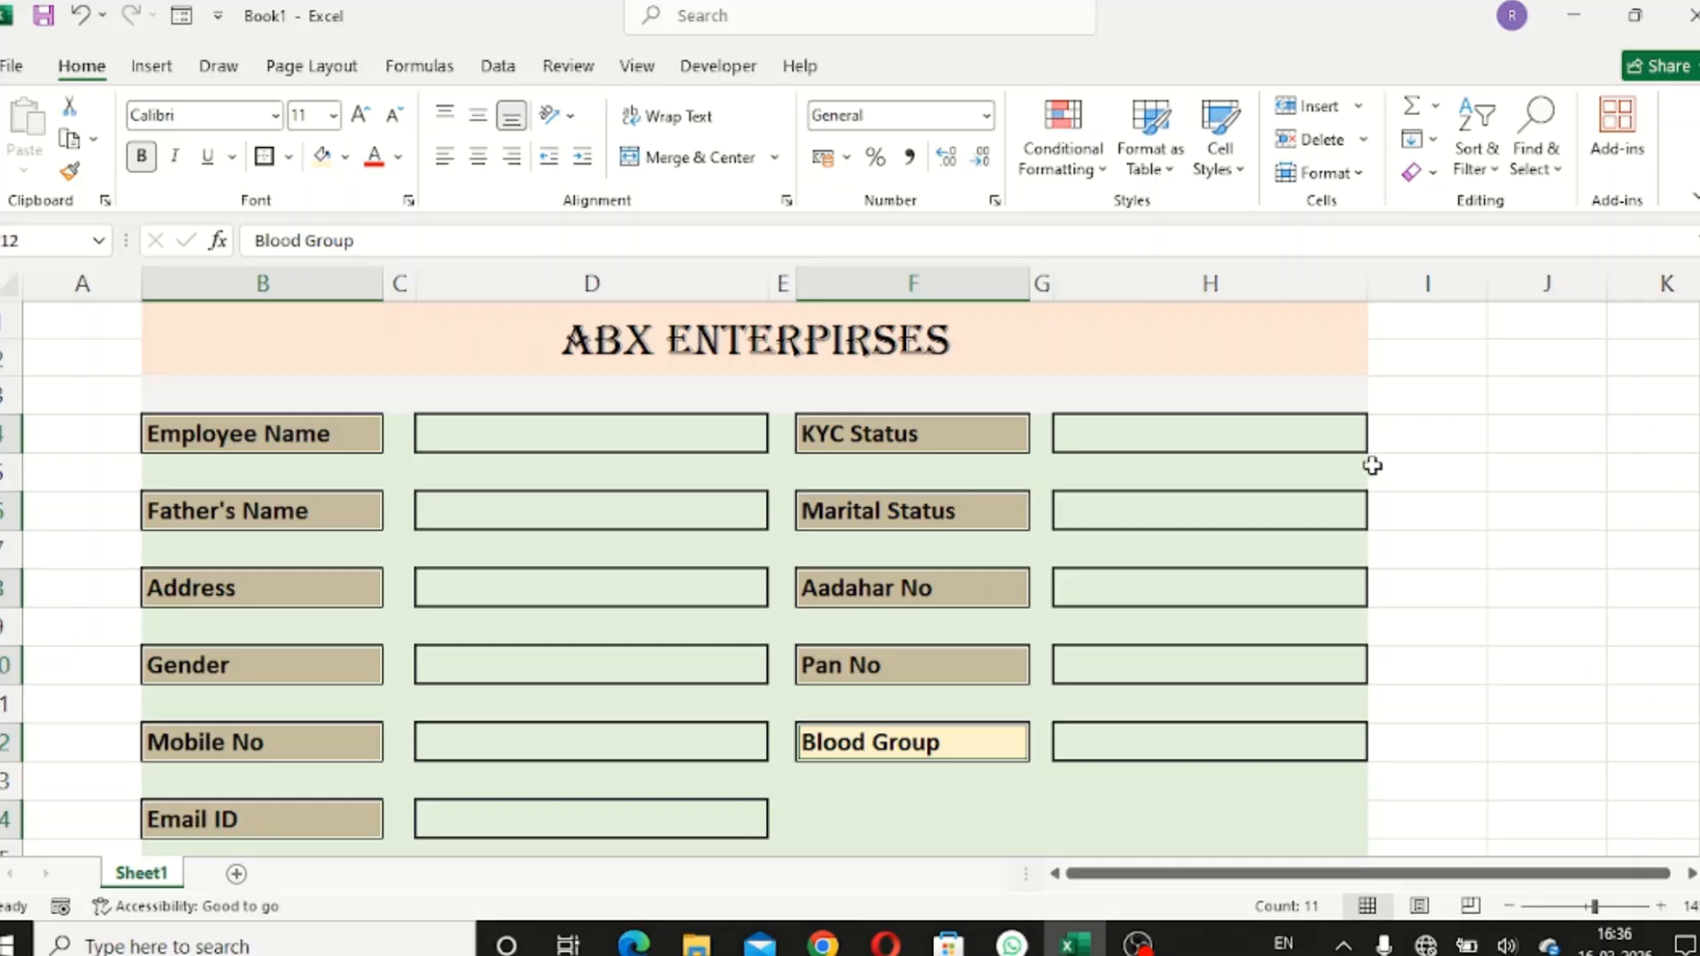
click(1529, 474)
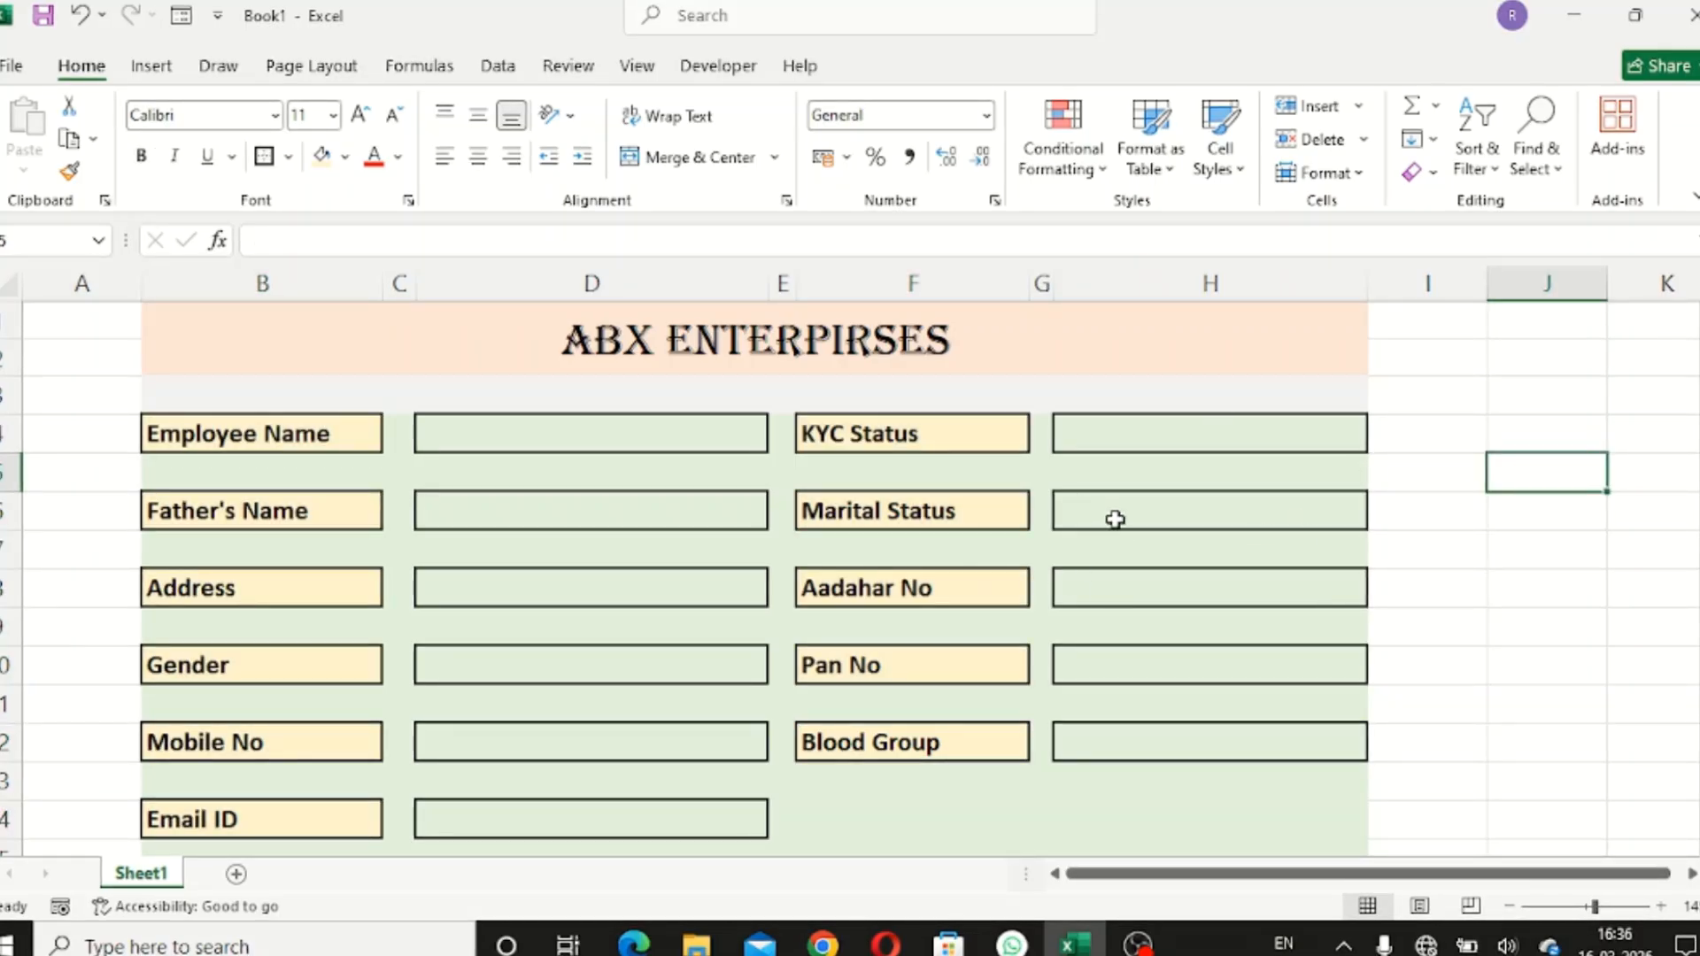
- Select the Employee Name and Father's Name labels, then the empty cell B16 below the form
scroll(1114, 520, down, 3)
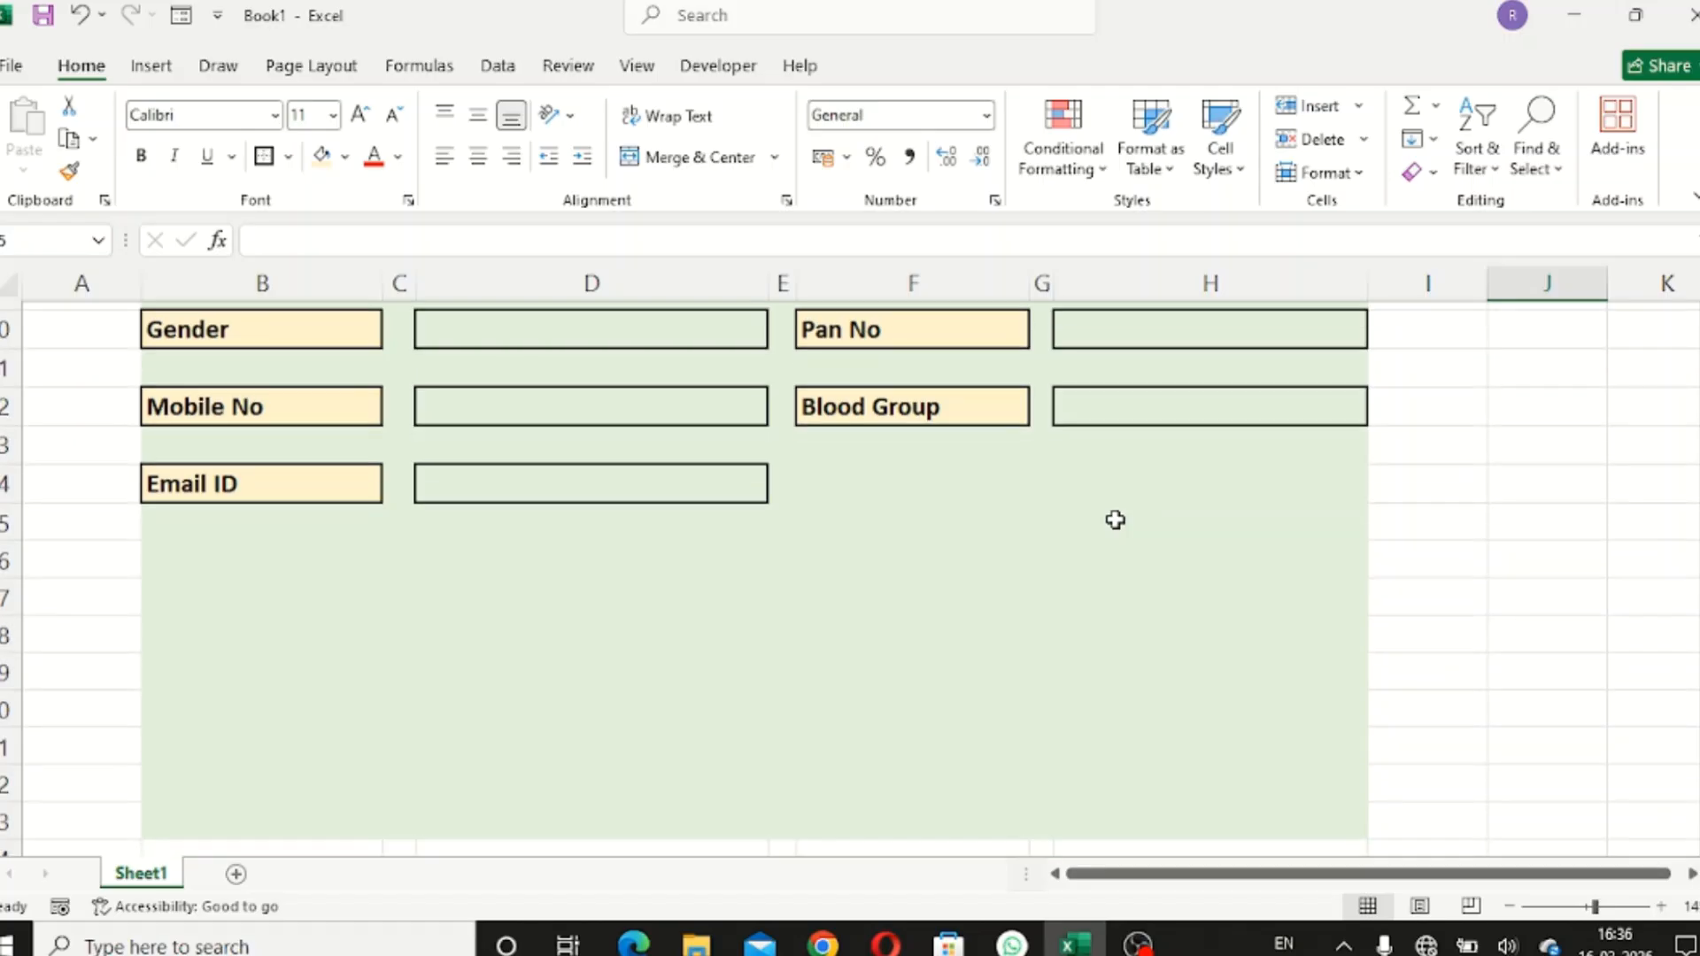
scroll(1114, 520, up, 3)
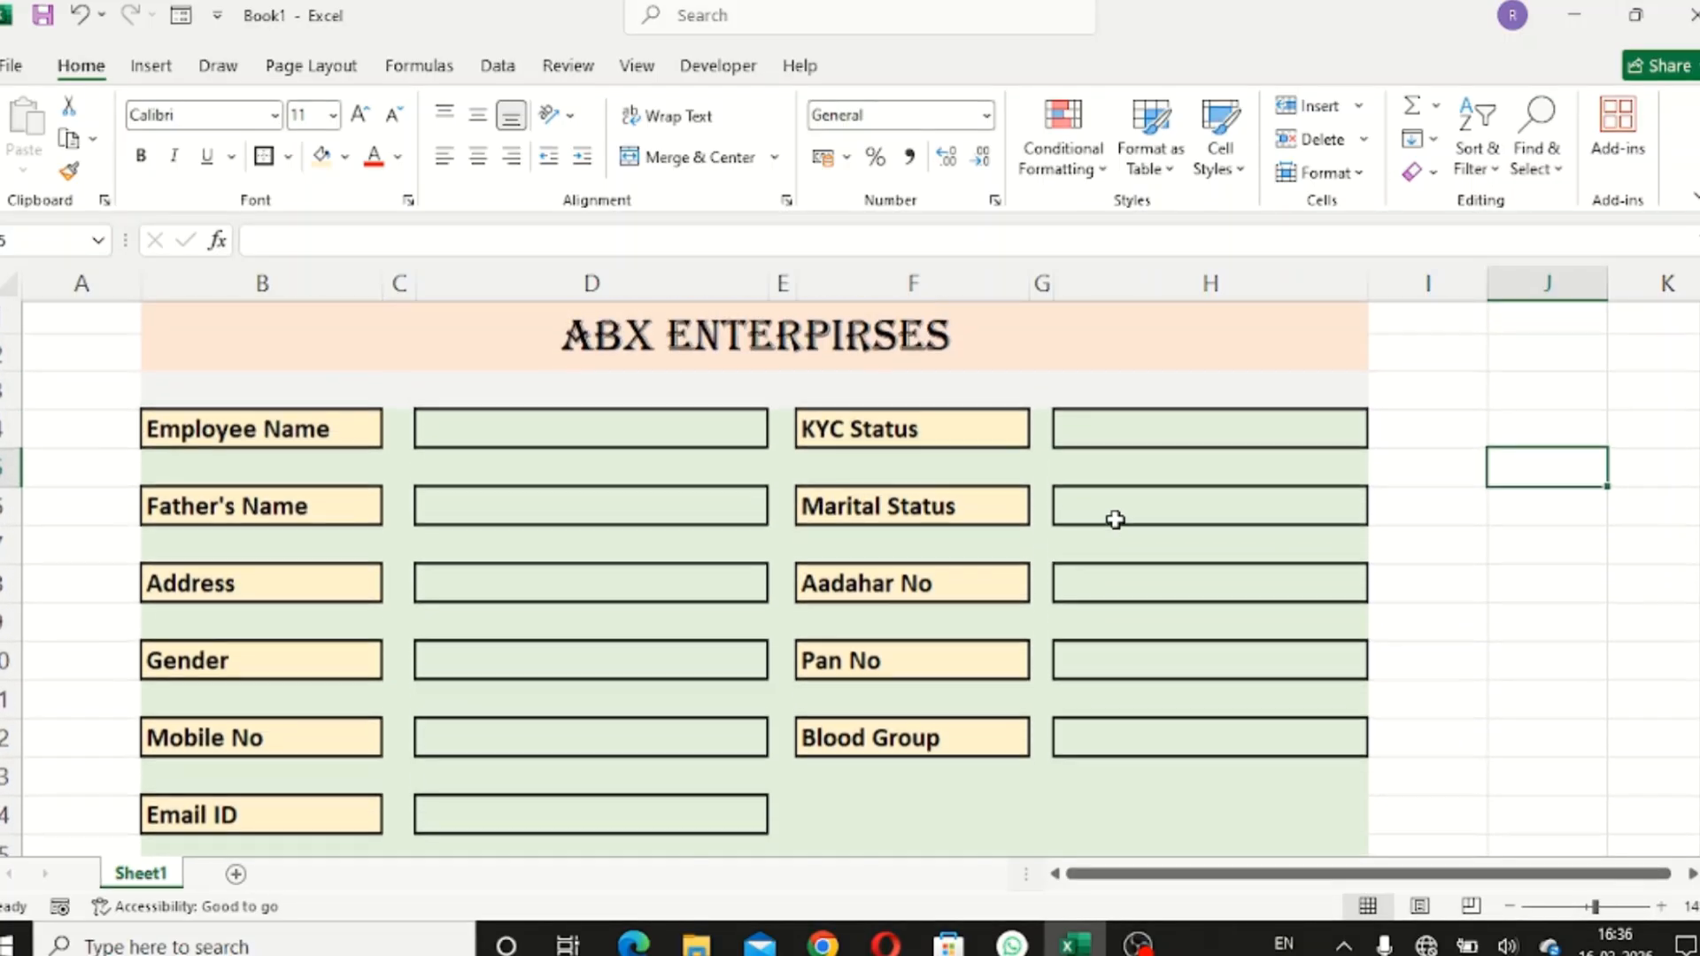
scroll(1114, 520, down, 2)
scroll(1115, 520, up, 2)
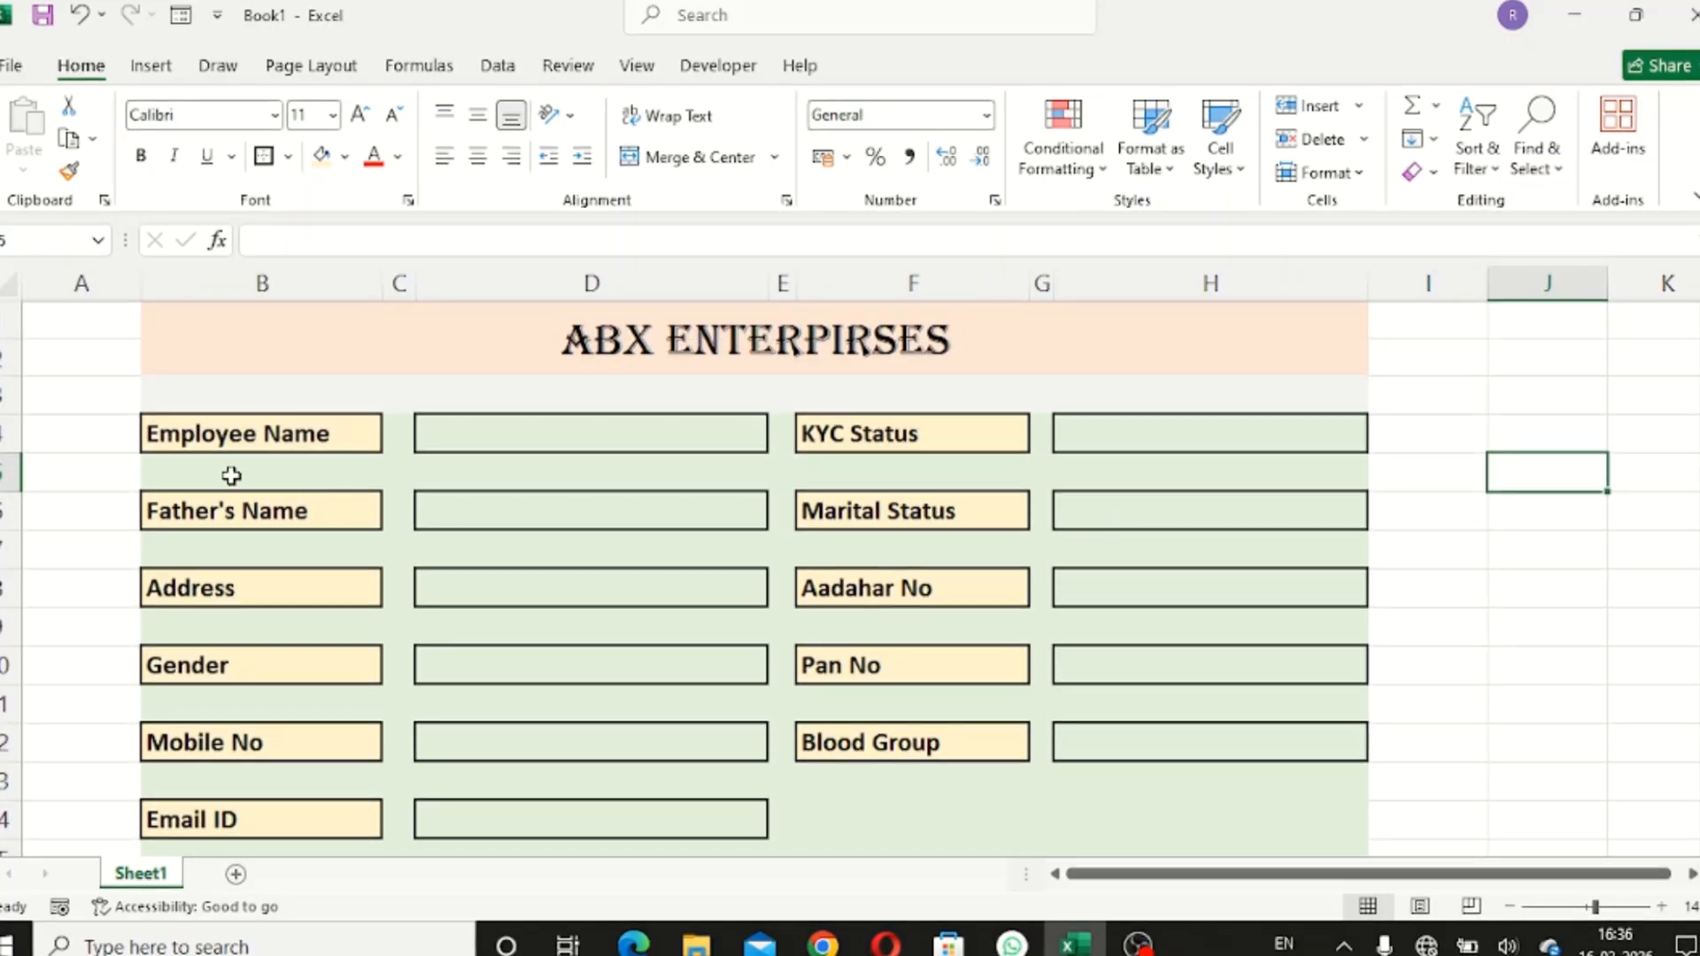
click(202, 425)
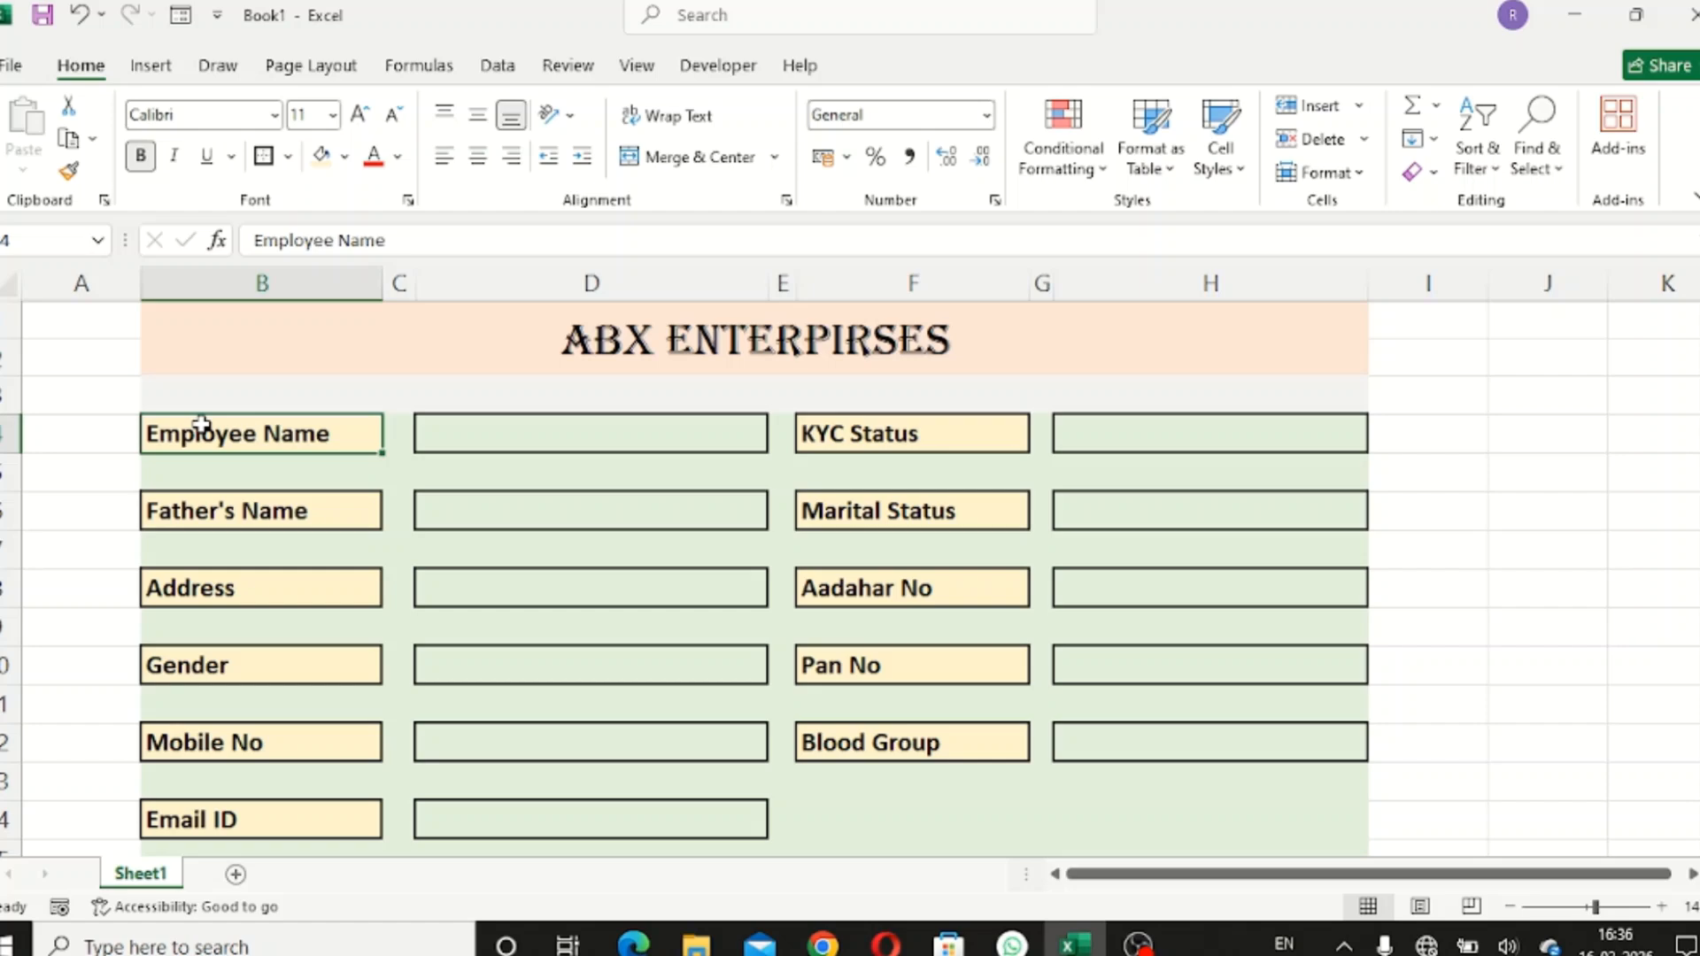
click(250, 504)
scroll(742, 529, down, 2)
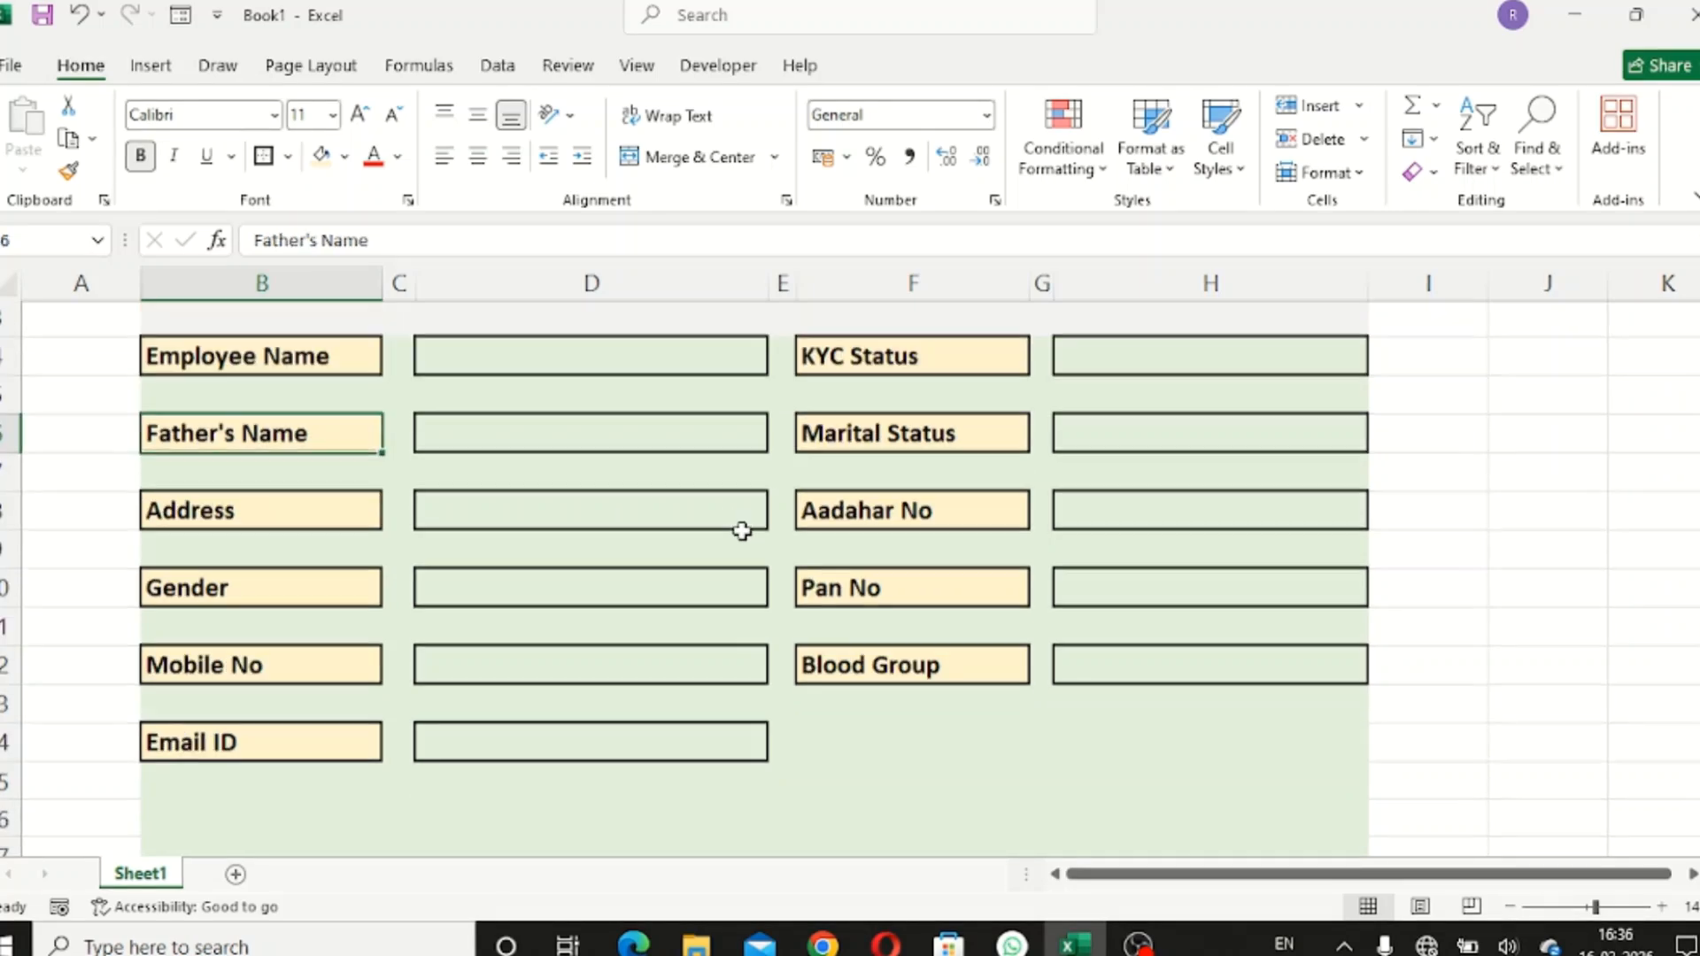
scroll(756, 549, down, 1)
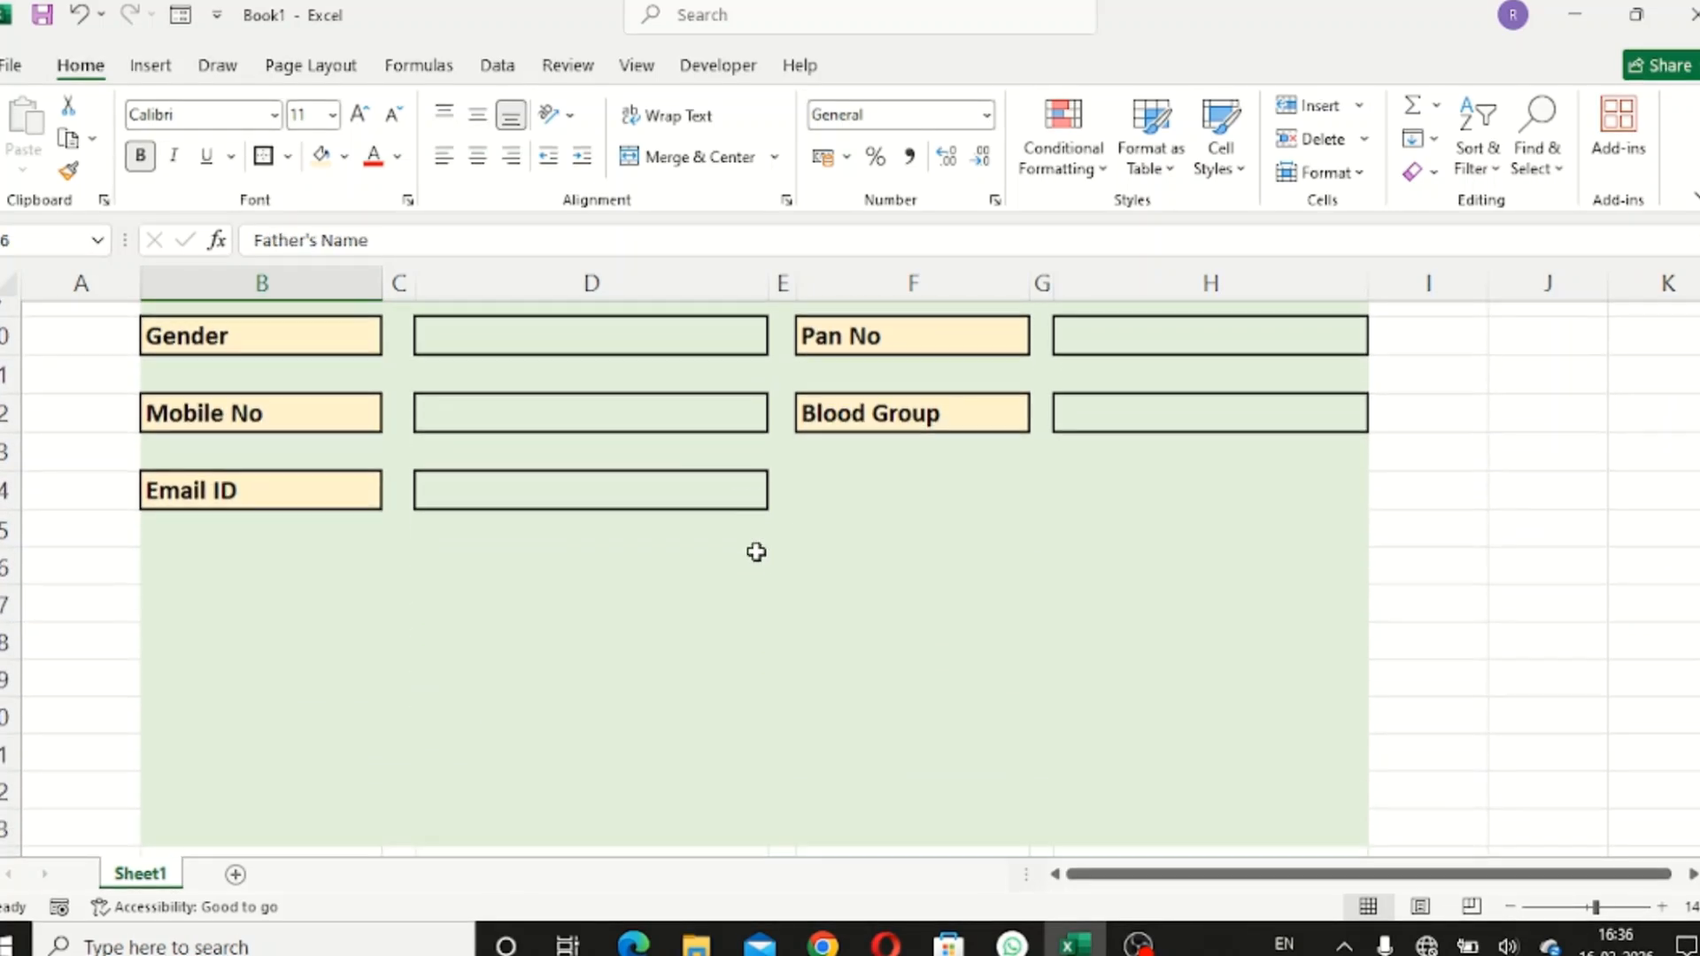
click(219, 565)
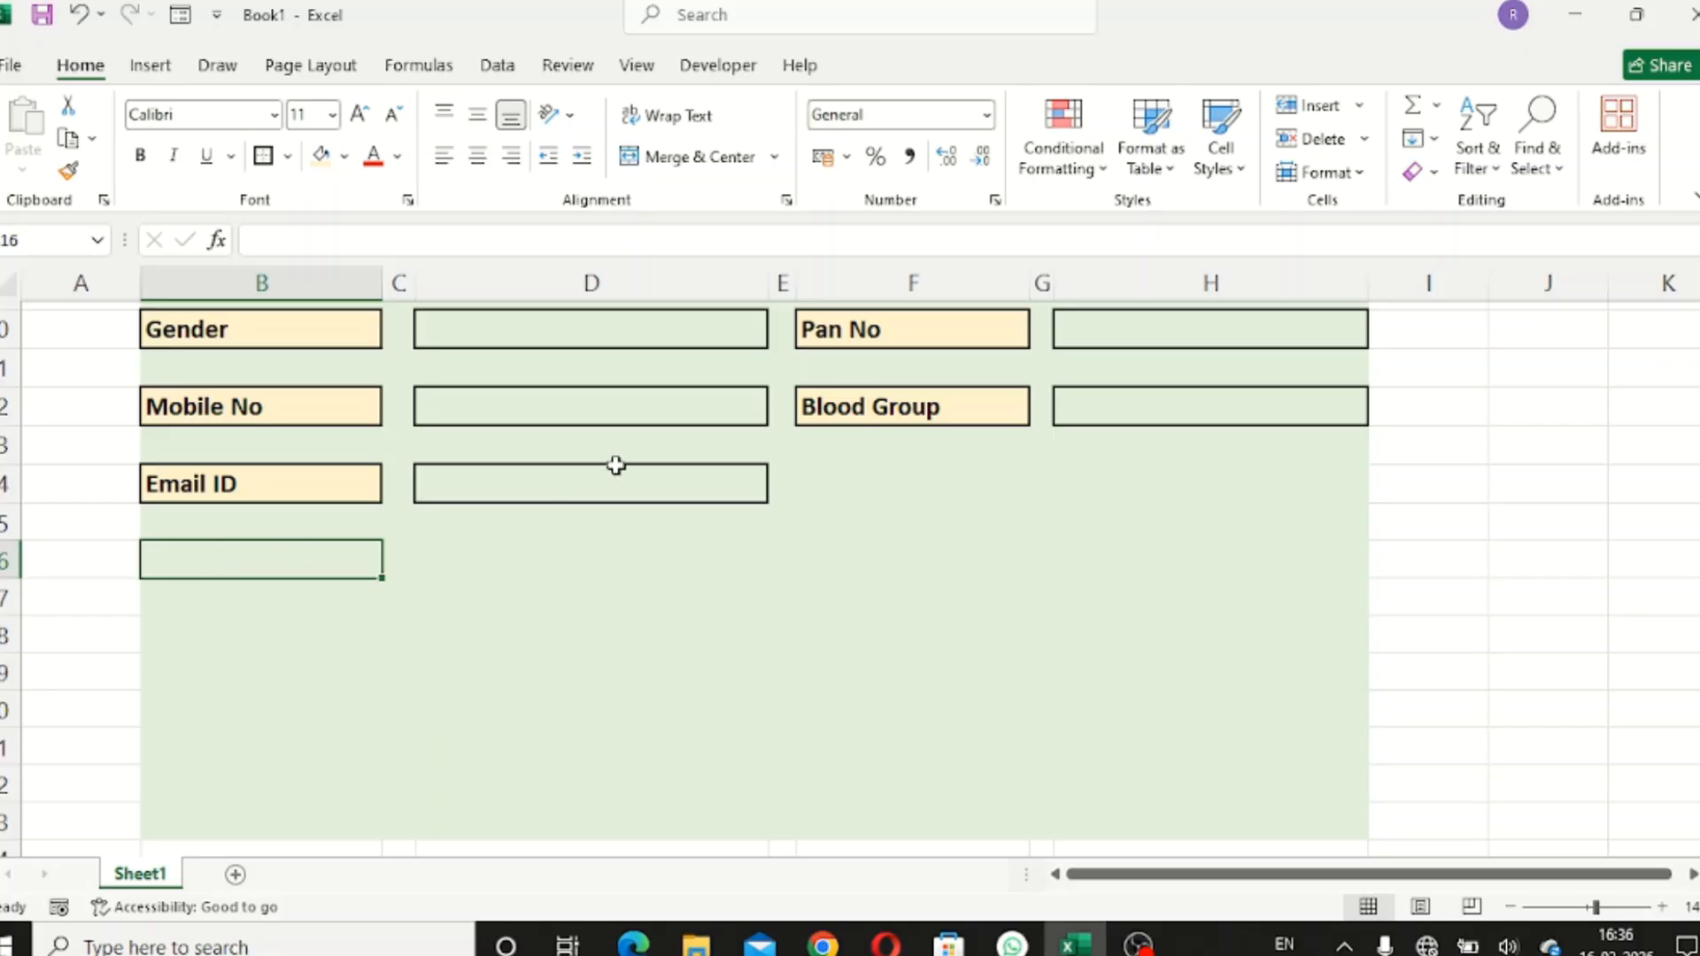
- Start a combined selection of the Employee Name, Father's Name and Address labels
scroll(615, 463, up, 3)
click(270, 435)
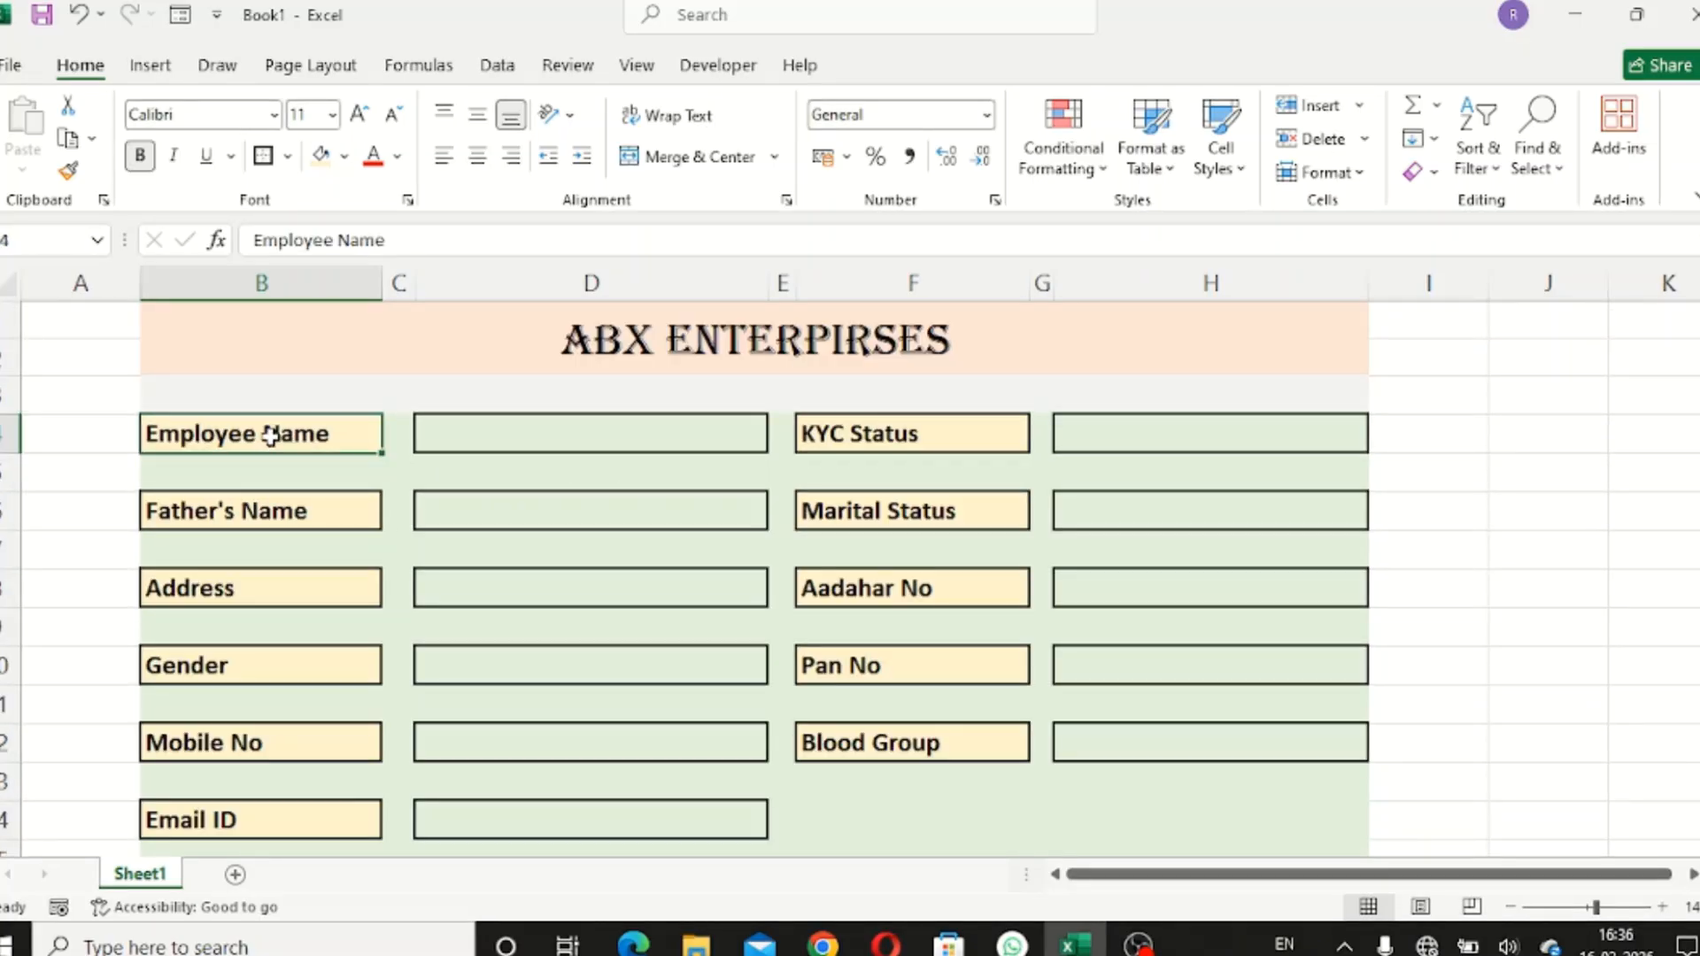
ctrl+click(301, 518)
ctrl+click(316, 588)
- Add Gender, Mobile No, Email ID and the right-column labels KYC Status to Blood Group, then try copying
ctrl+click(321, 667)
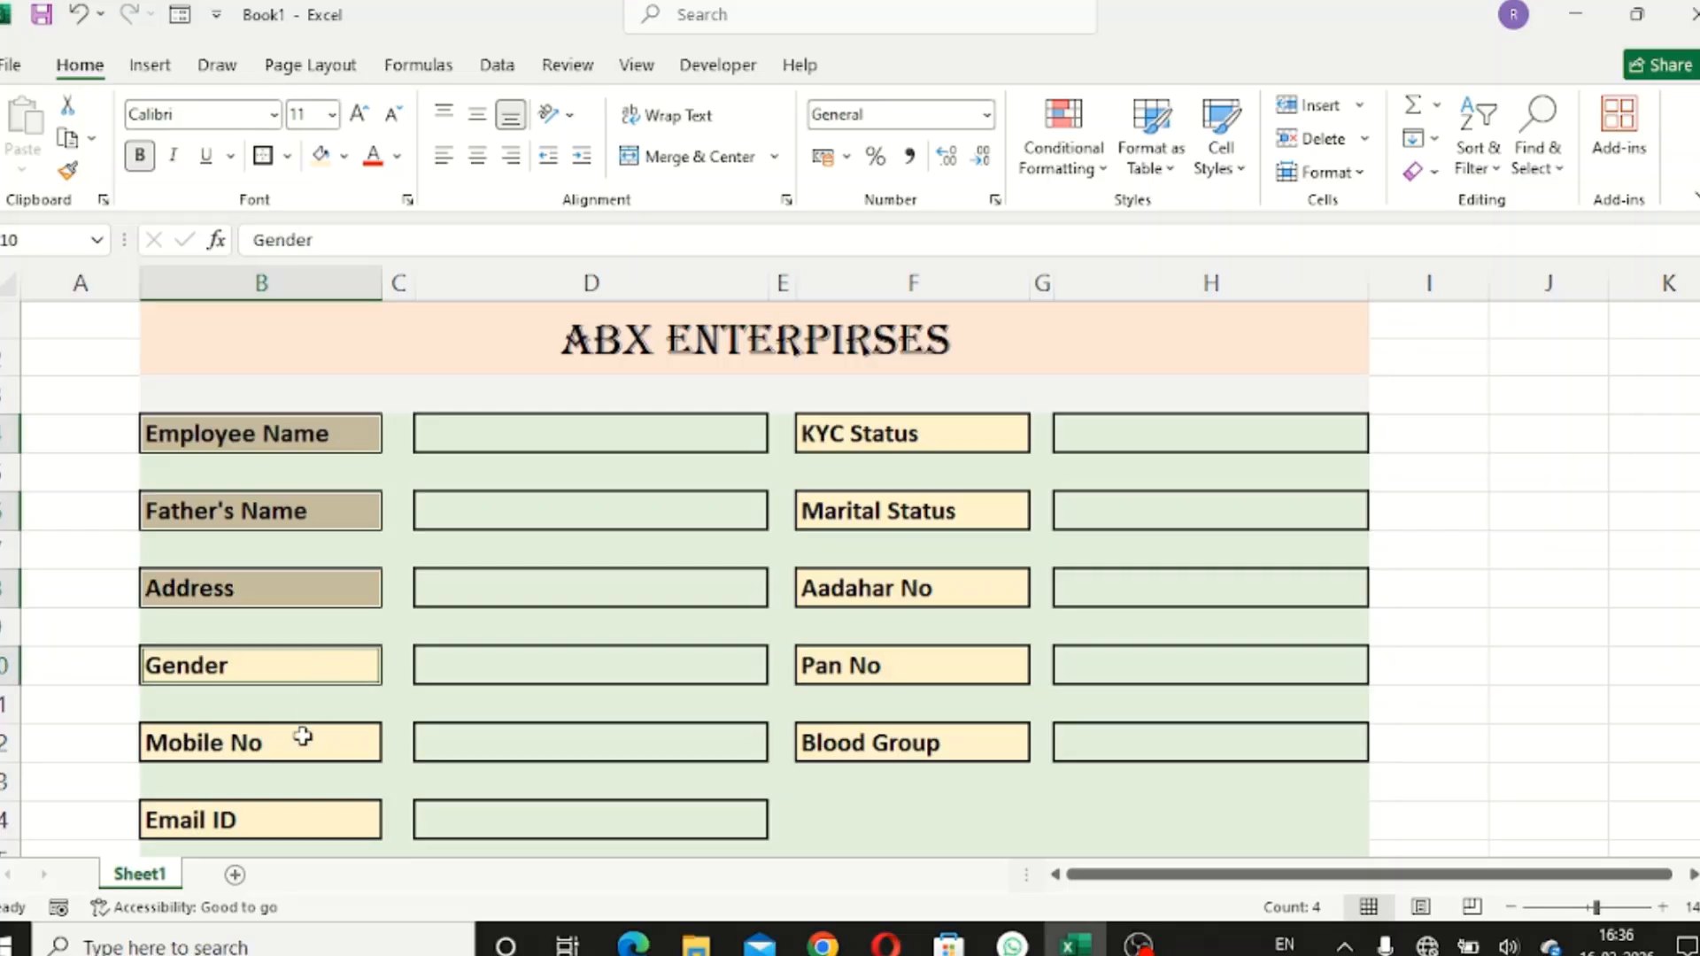
ctrl+click(301, 735)
ctrl+click(297, 819)
ctrl+click(917, 435)
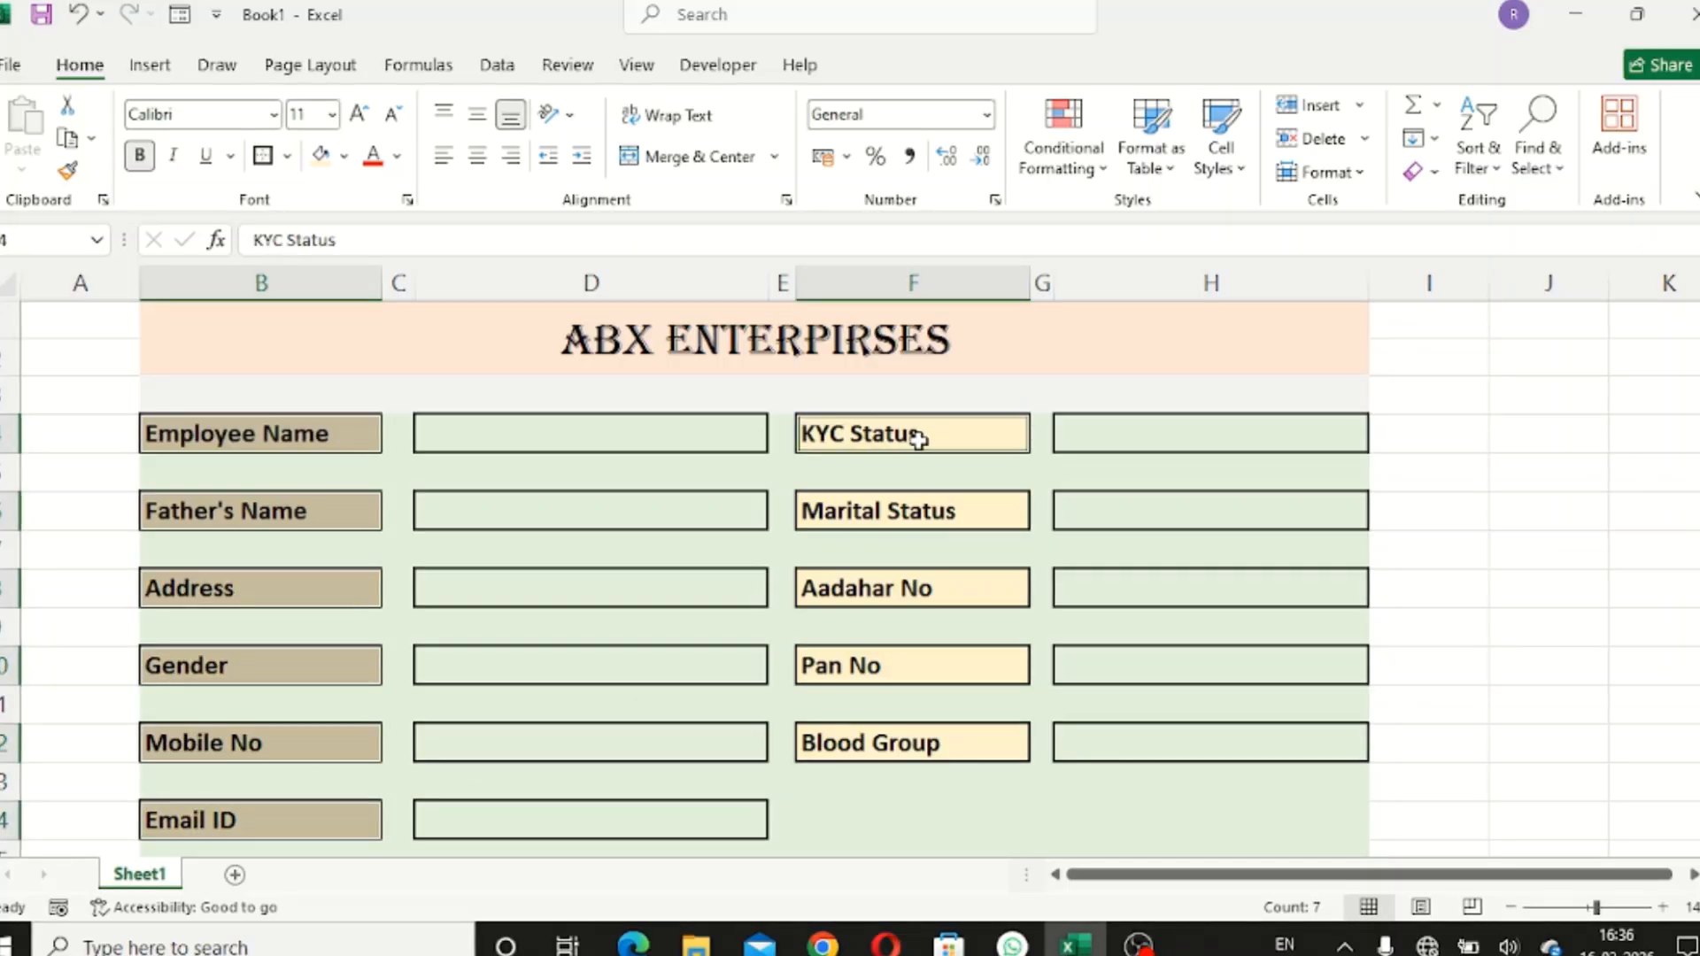
ctrl+click(923, 509)
ctrl+click(936, 589)
ctrl+click(937, 668)
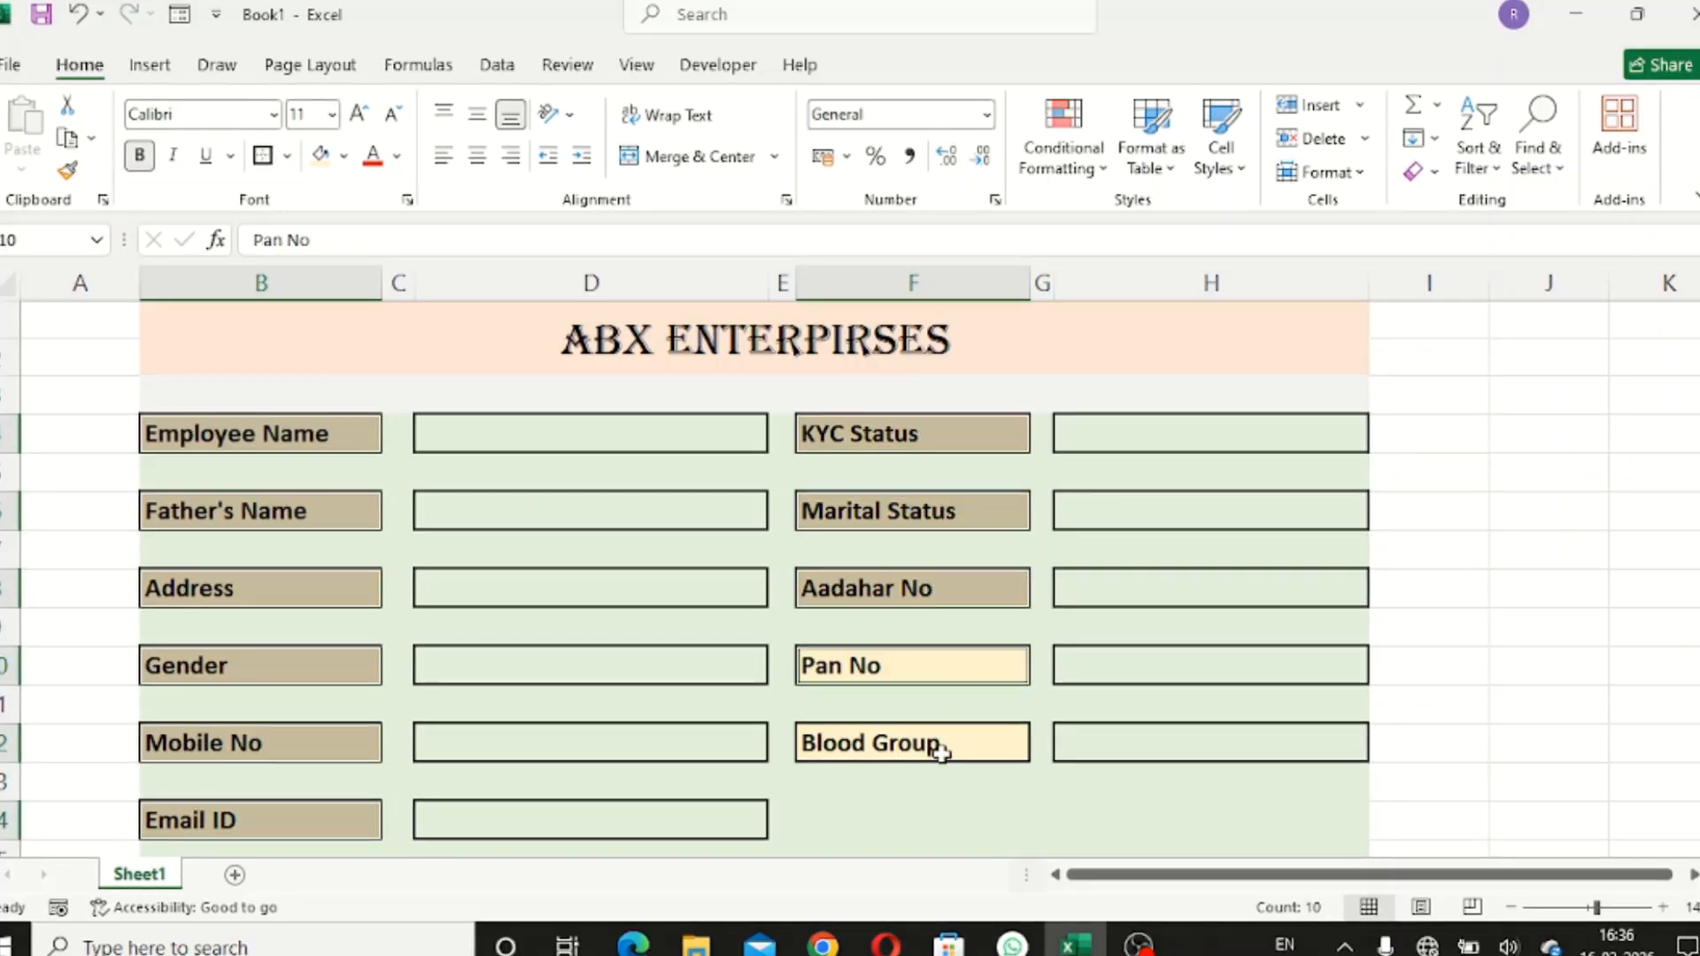
ctrl+click(940, 744)
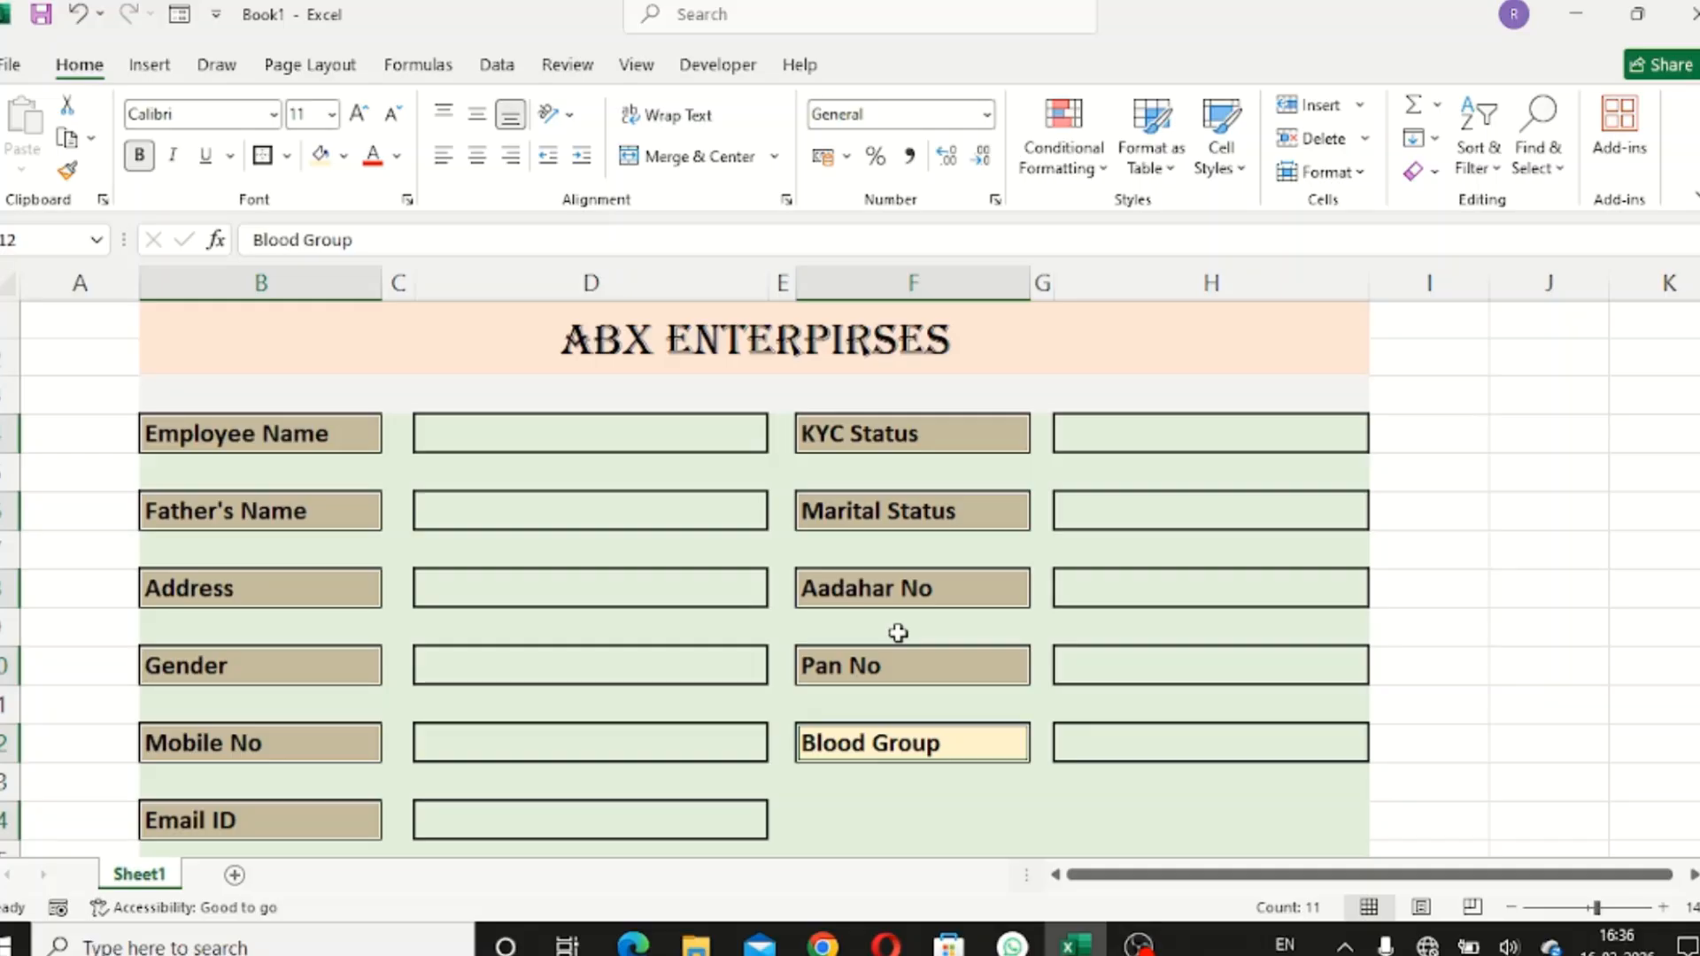
key(ctrl+c)
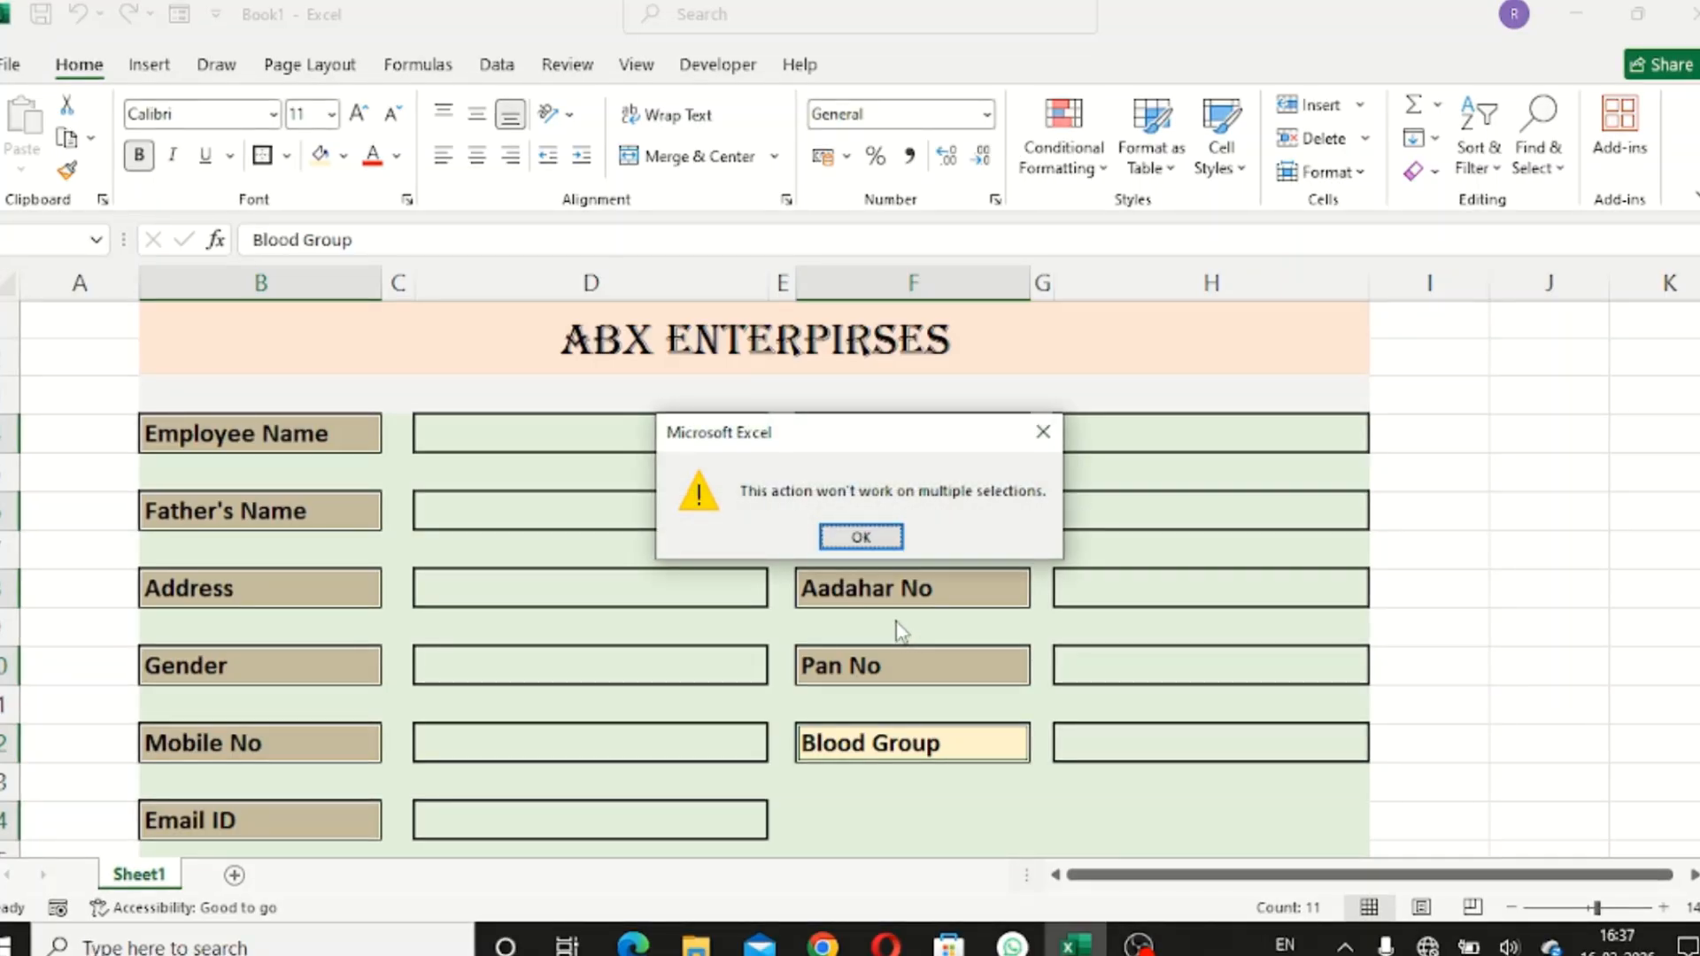
- Dismiss the multiple-selection warning, copy only the six left labels Employee Name to Email ID, and select B16
click(1043, 432)
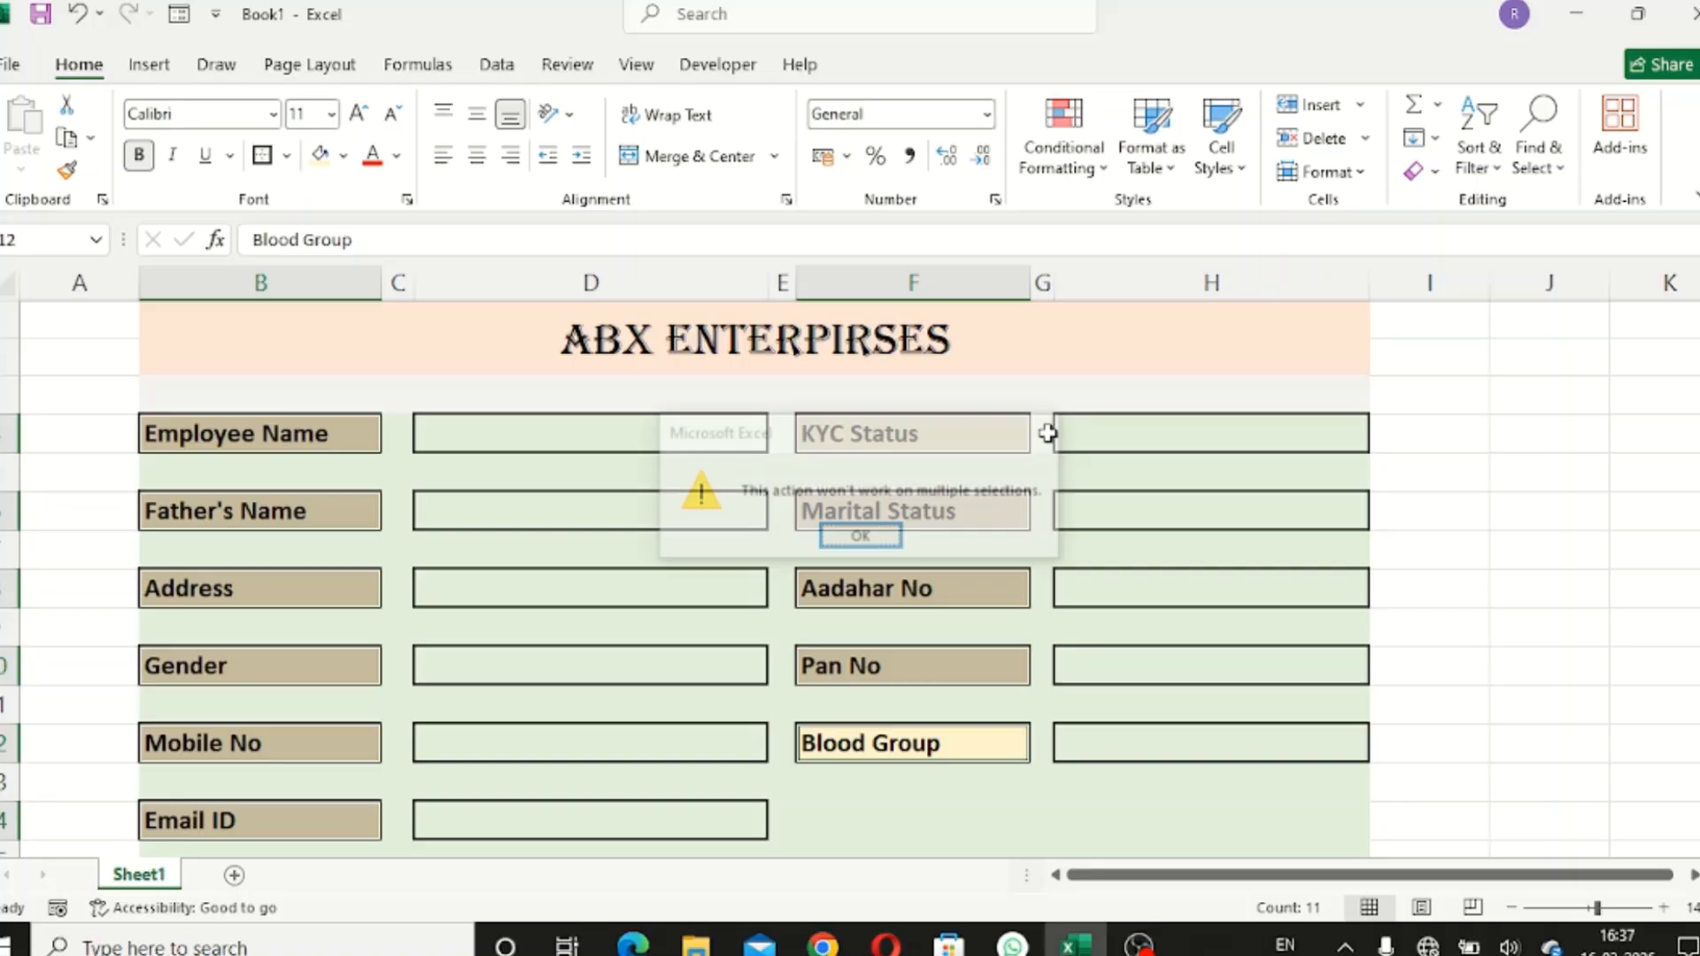
click(1624, 496)
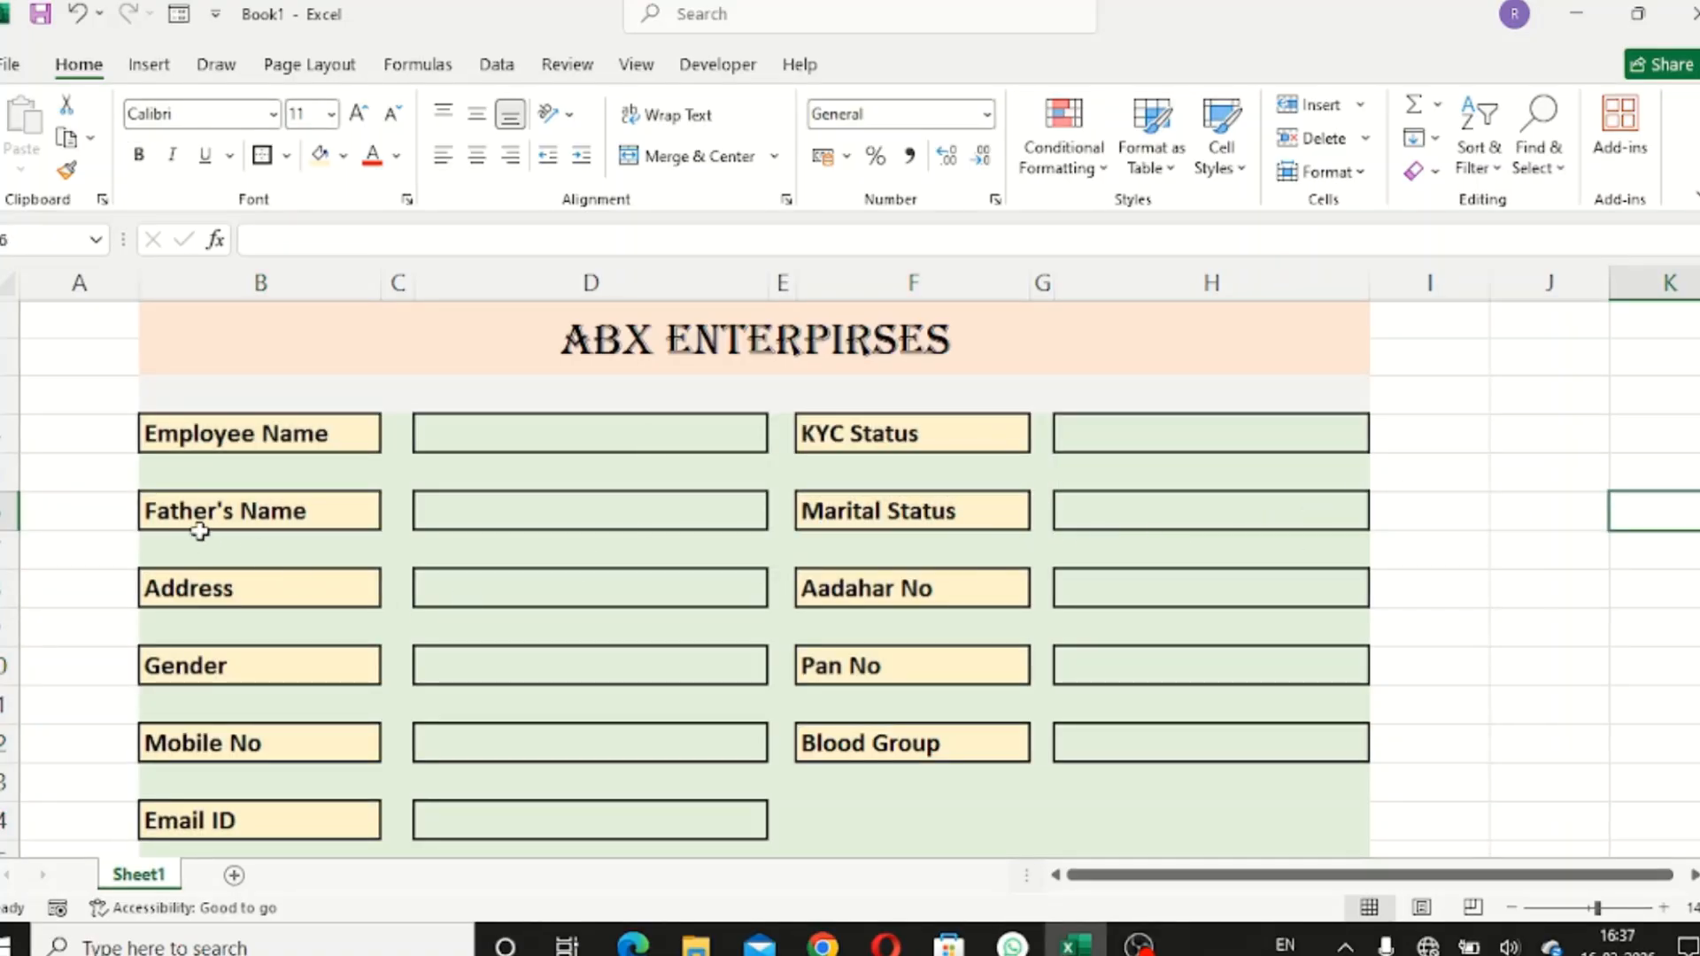
click(240, 433)
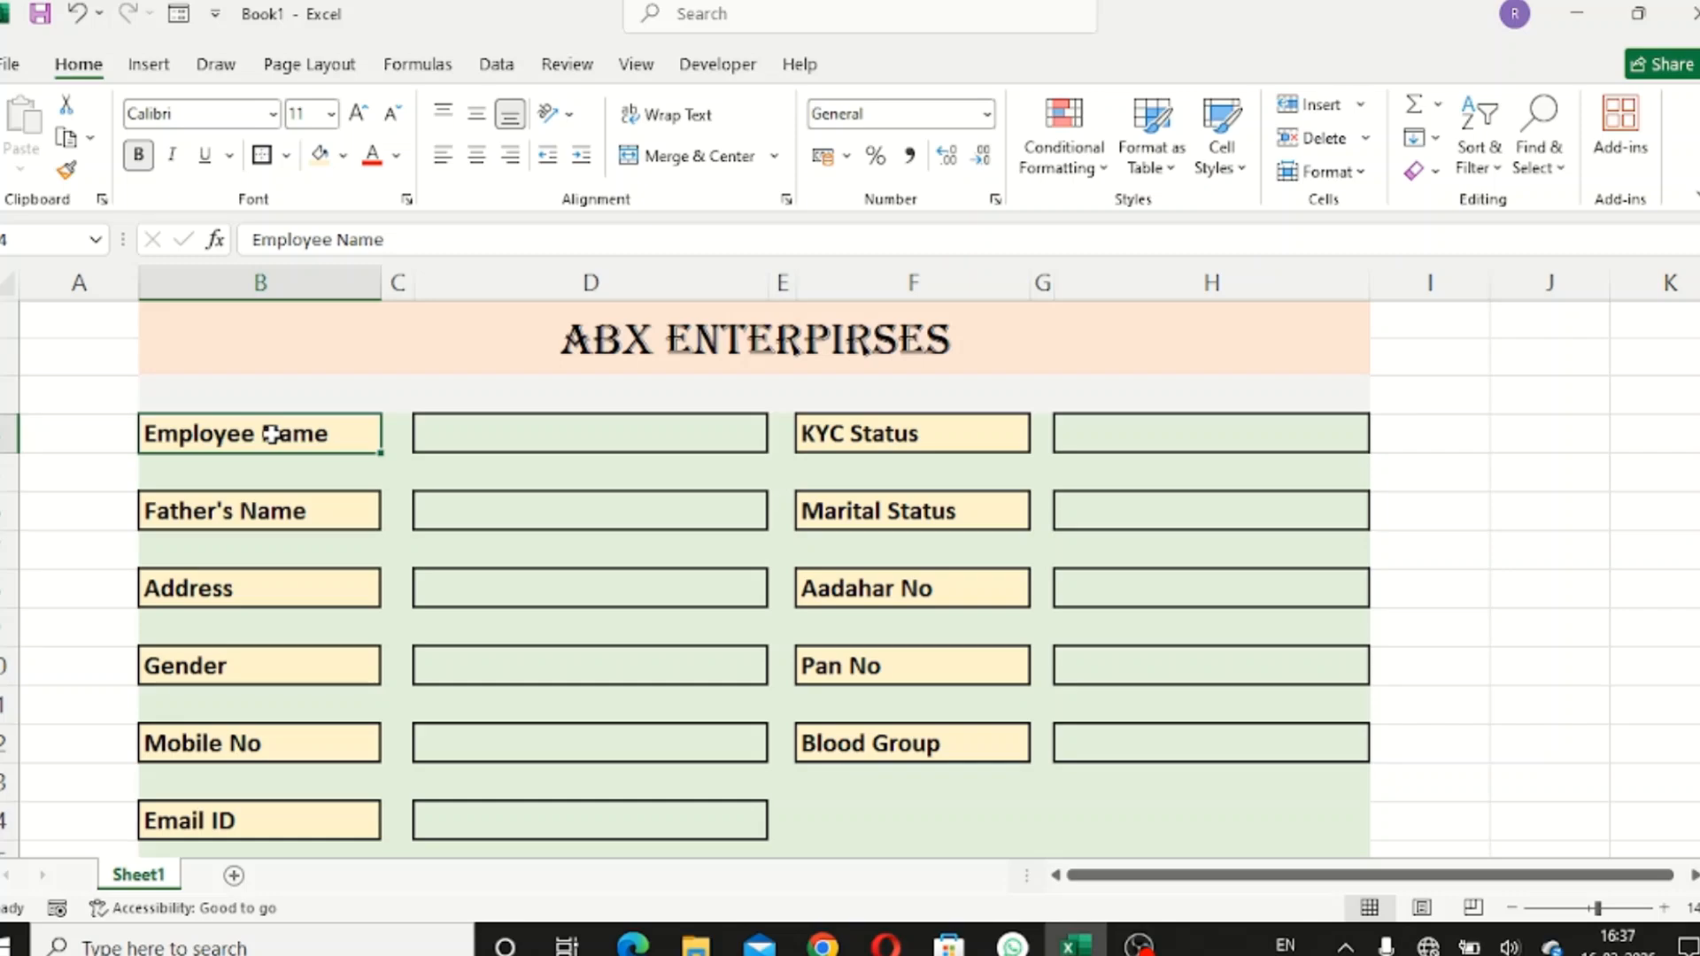
ctrl+click(283, 520)
ctrl+click(293, 590)
ctrl+click(316, 670)
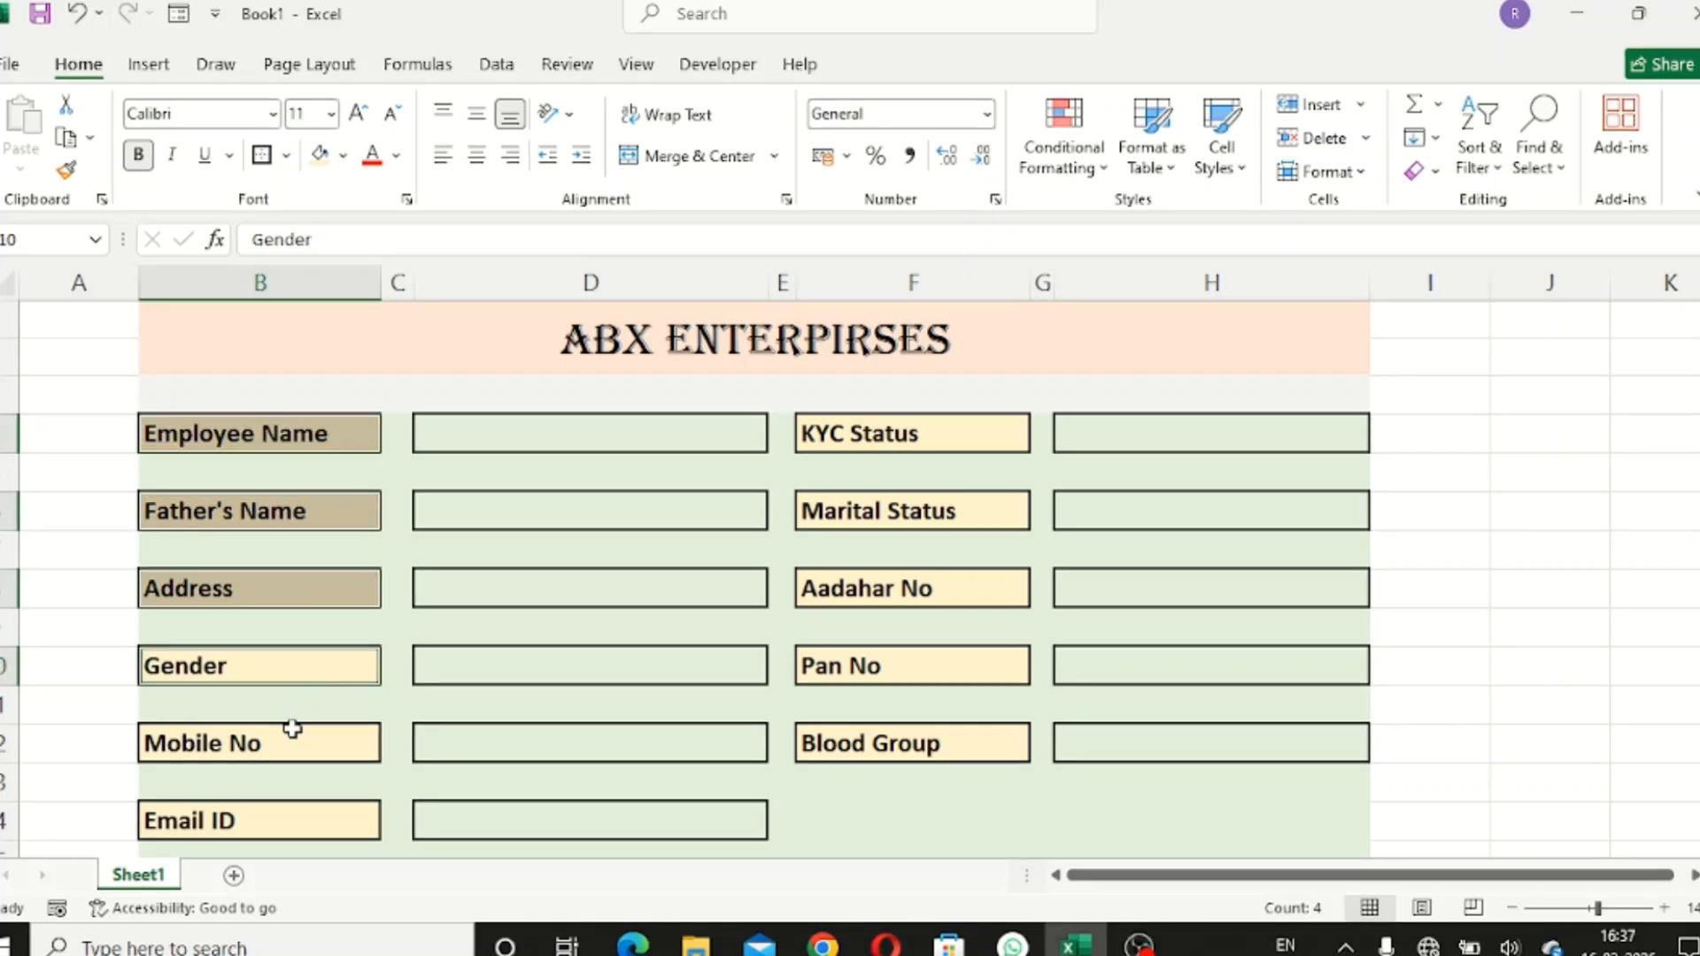
ctrl+click(293, 728)
ctrl+click(293, 819)
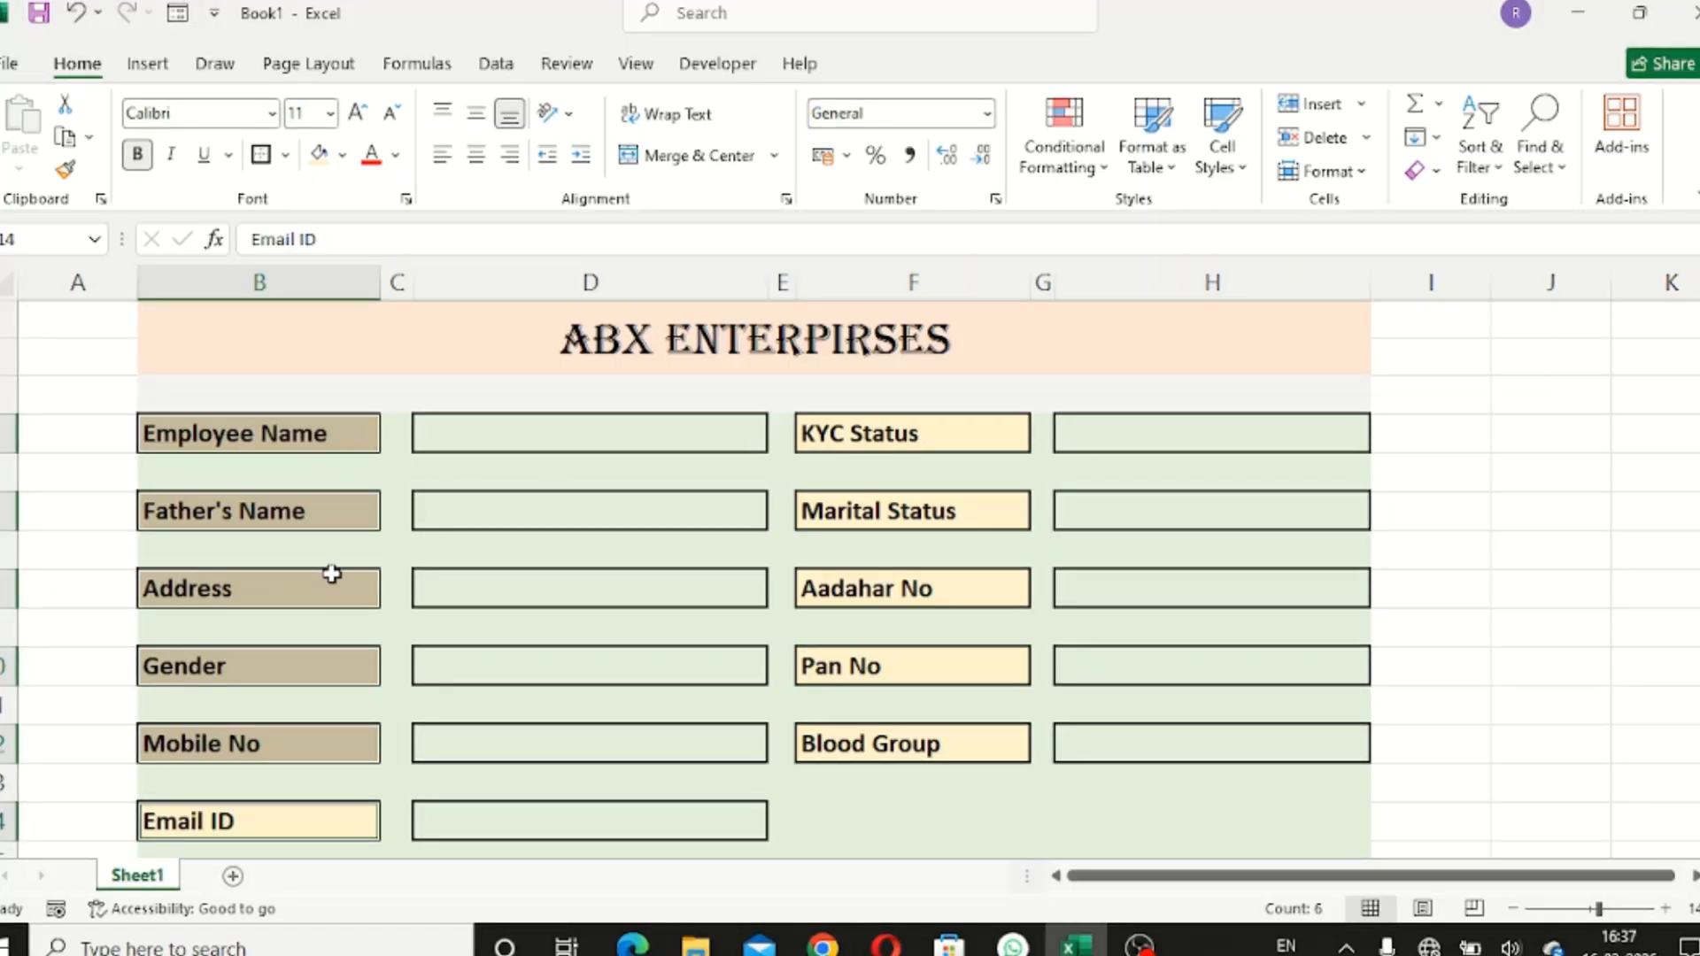
key(ctrl+c)
scroll(337, 591, down, 3)
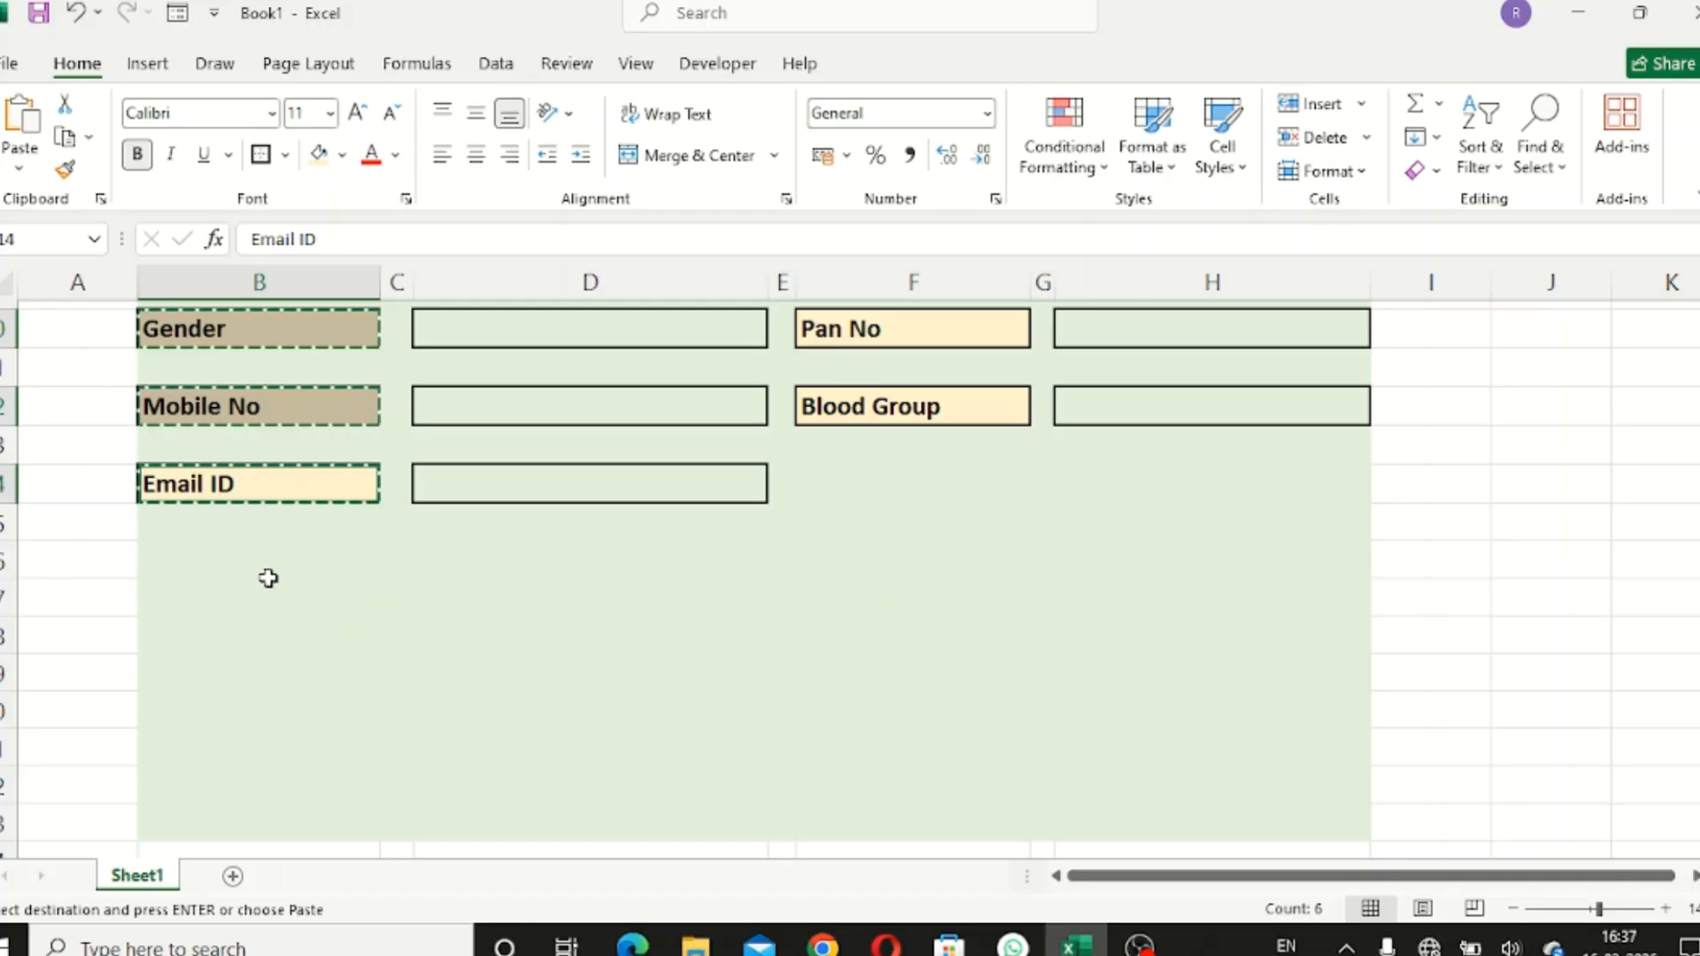
click(266, 567)
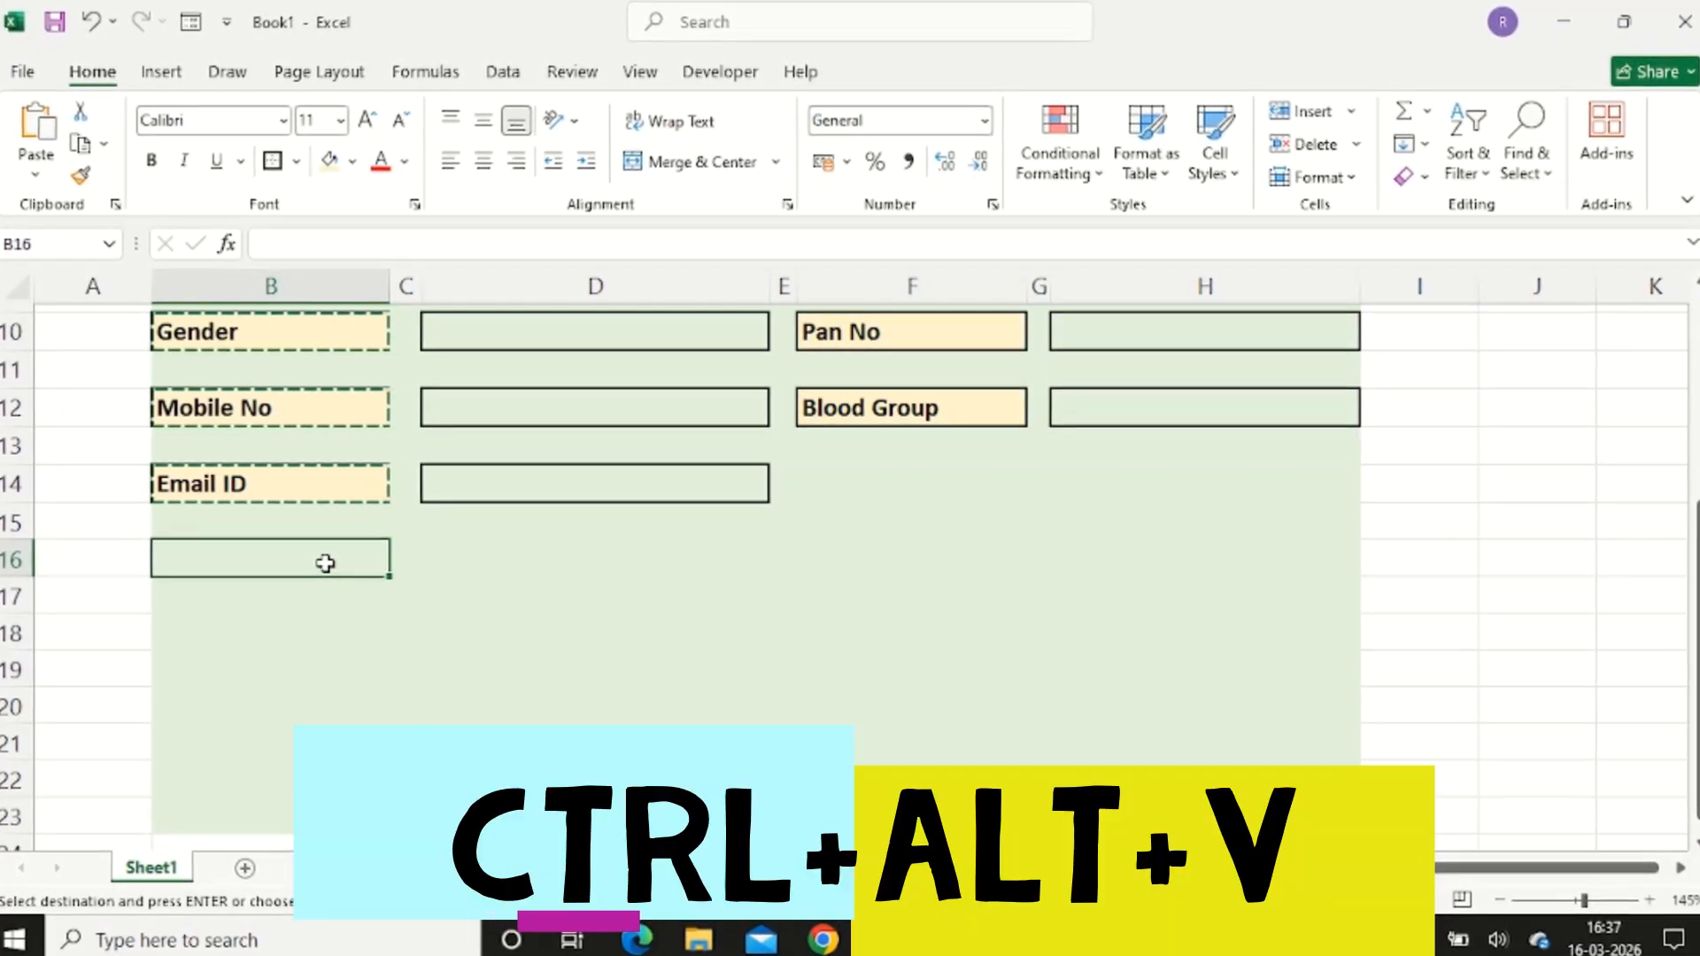
- Paste the copied labels into B16 as values only, then drag empty cell D17 onto D16
key(ctrl+alt+v)
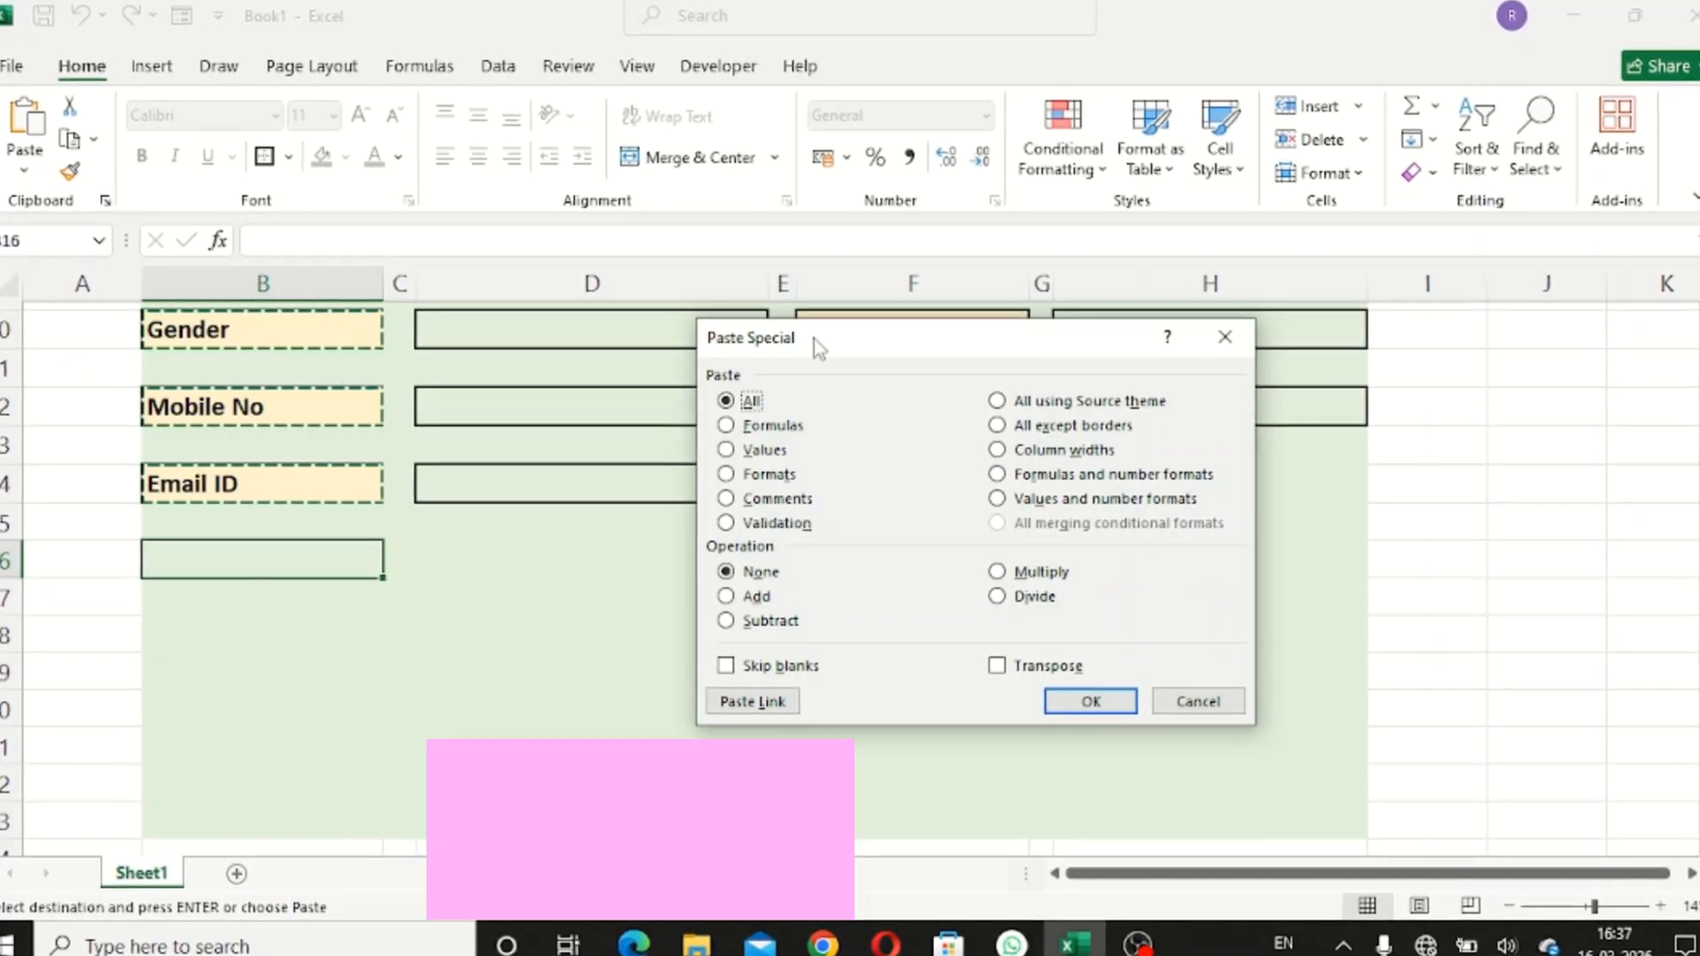
drag(814, 338, 615, 229)
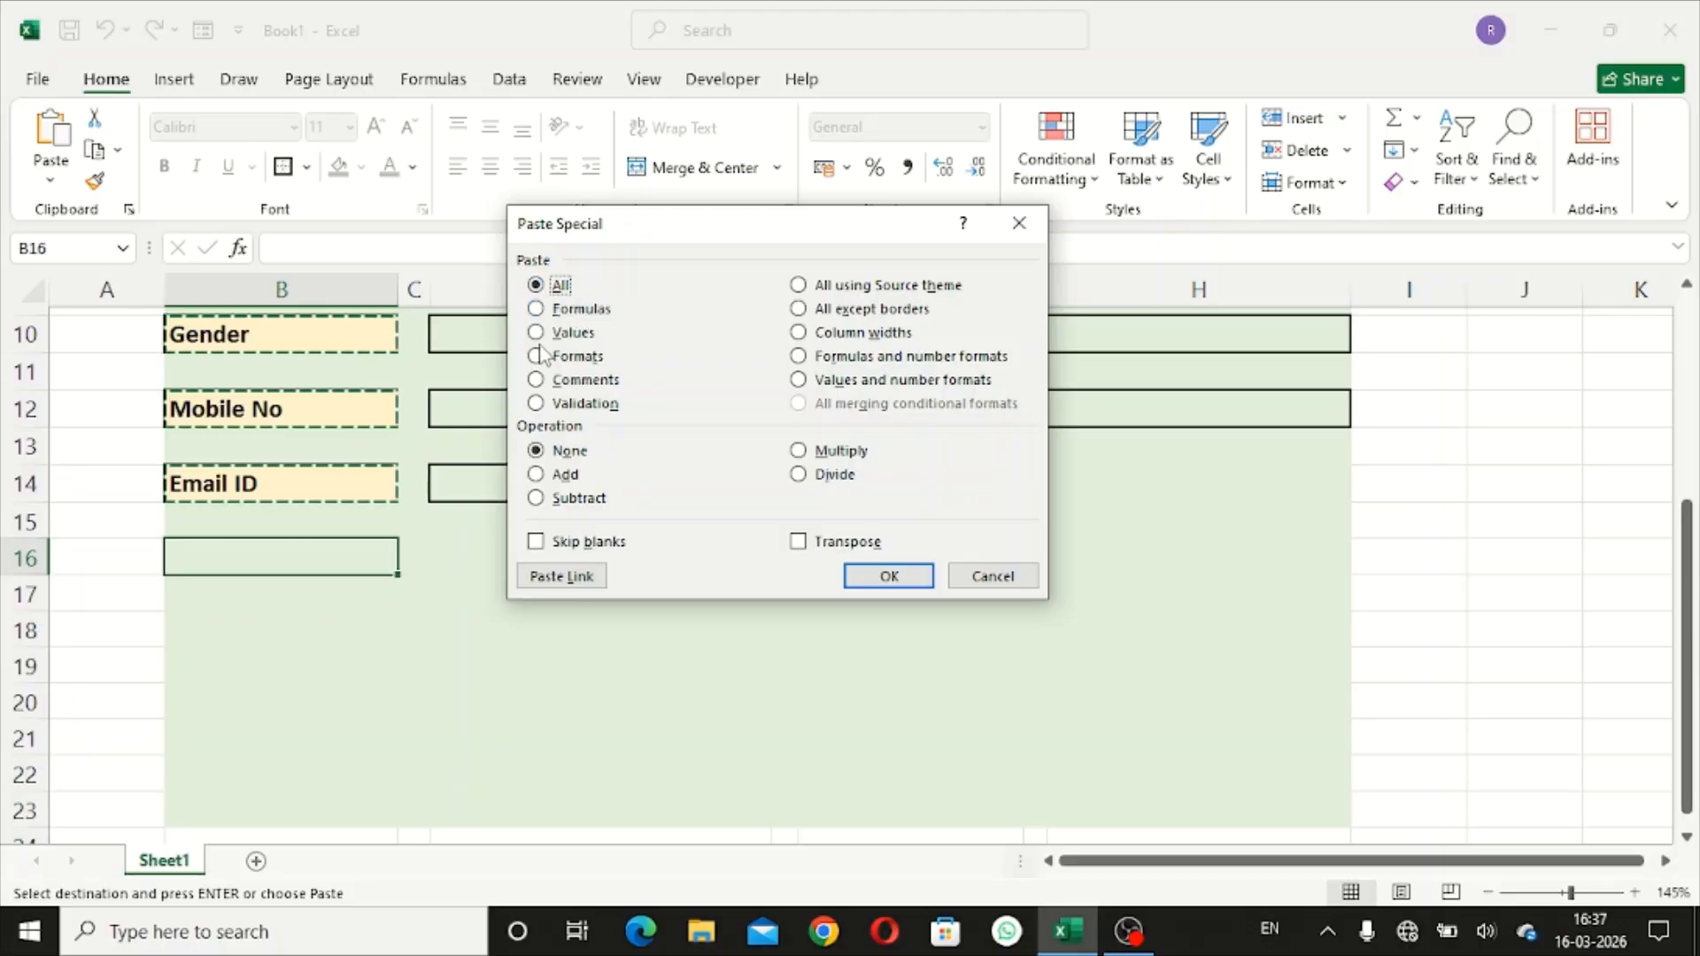
click(537, 334)
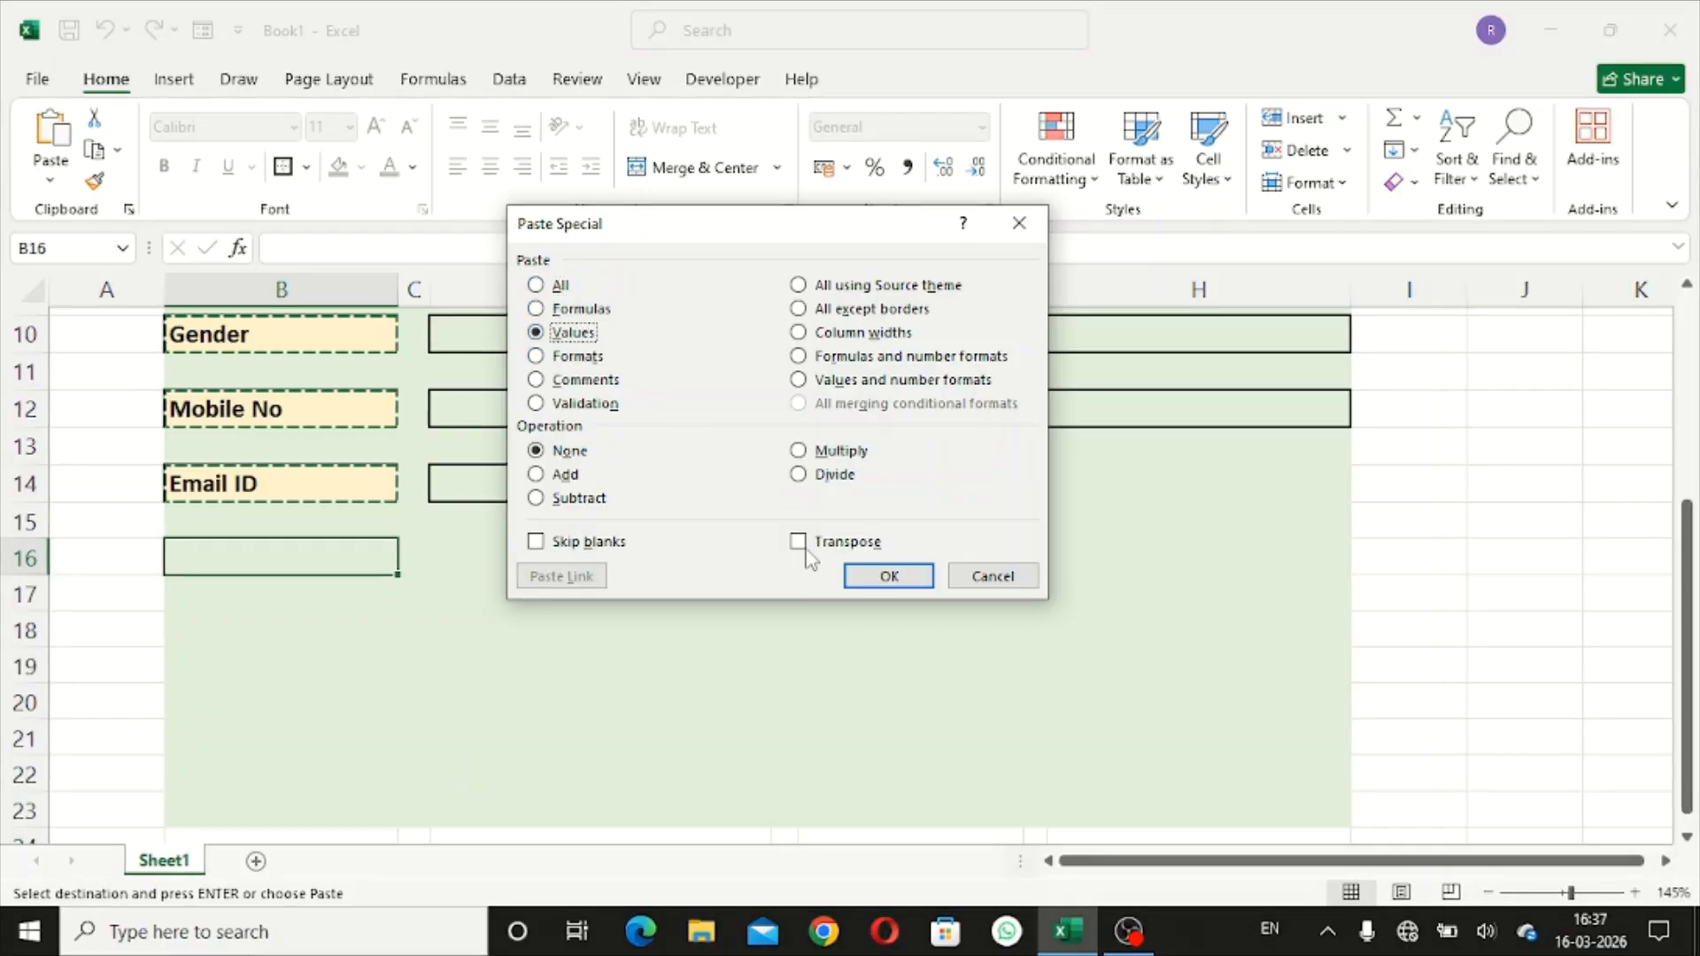
click(864, 576)
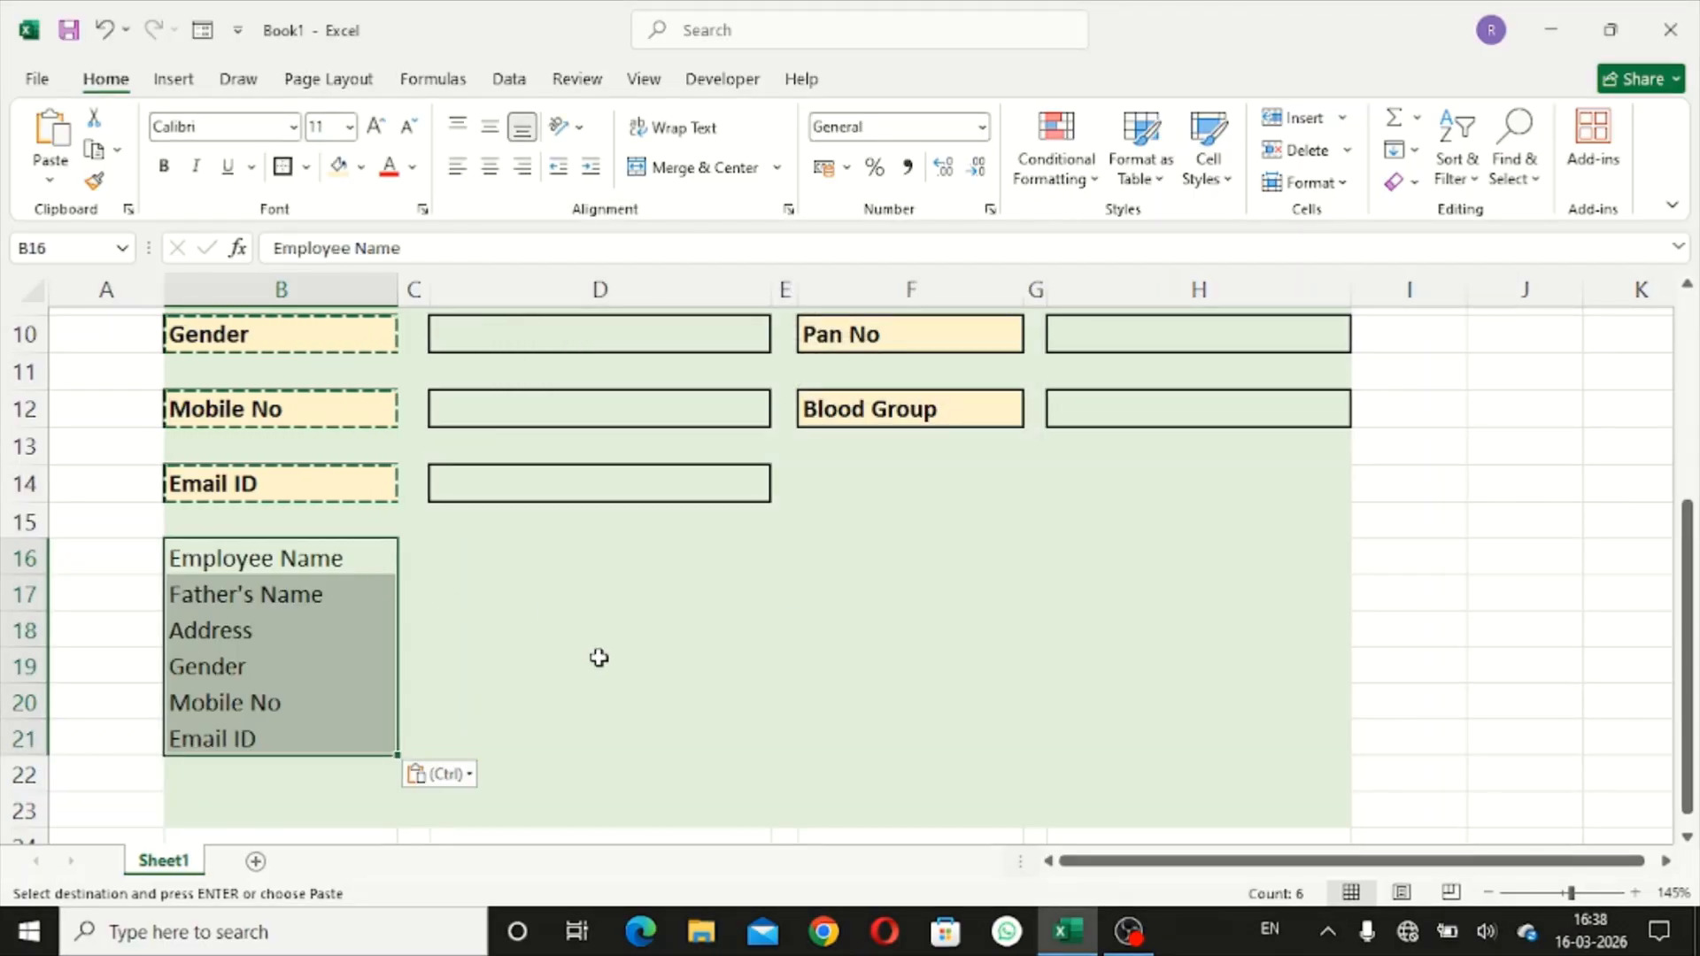
click(557, 603)
drag(661, 578, 661, 573)
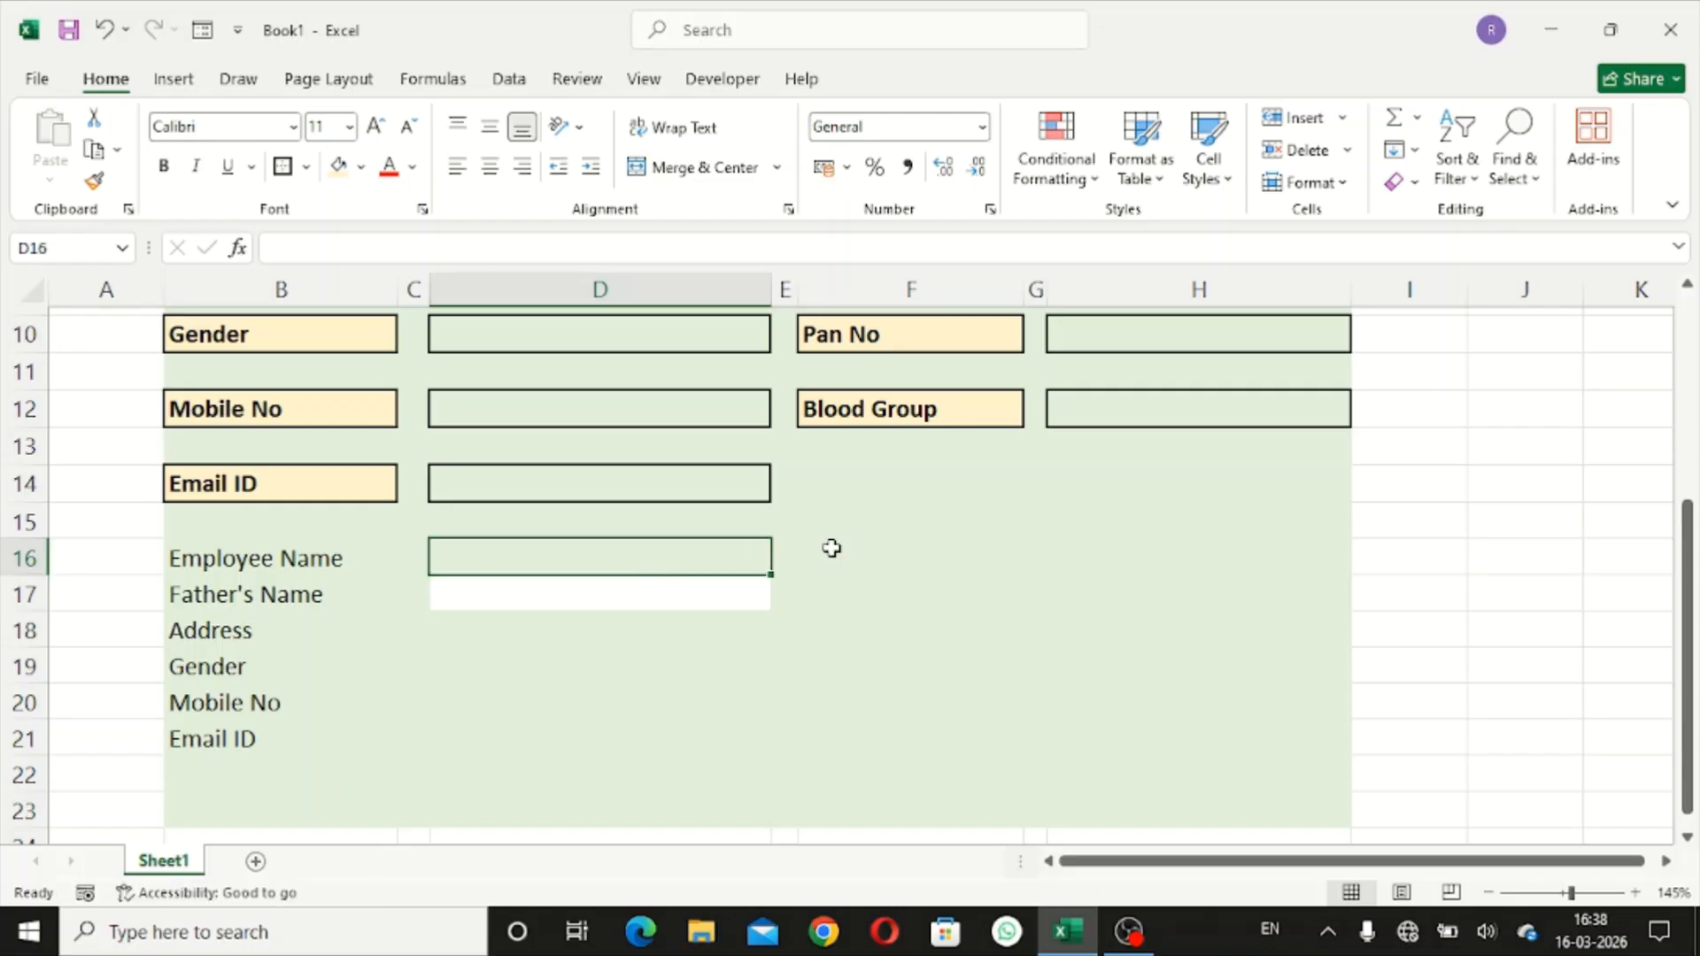
- Select cells F16, D16 and D17, opening and closing D17's fill colour choices without applying any
click(831, 549)
double_click(663, 562)
click(660, 600)
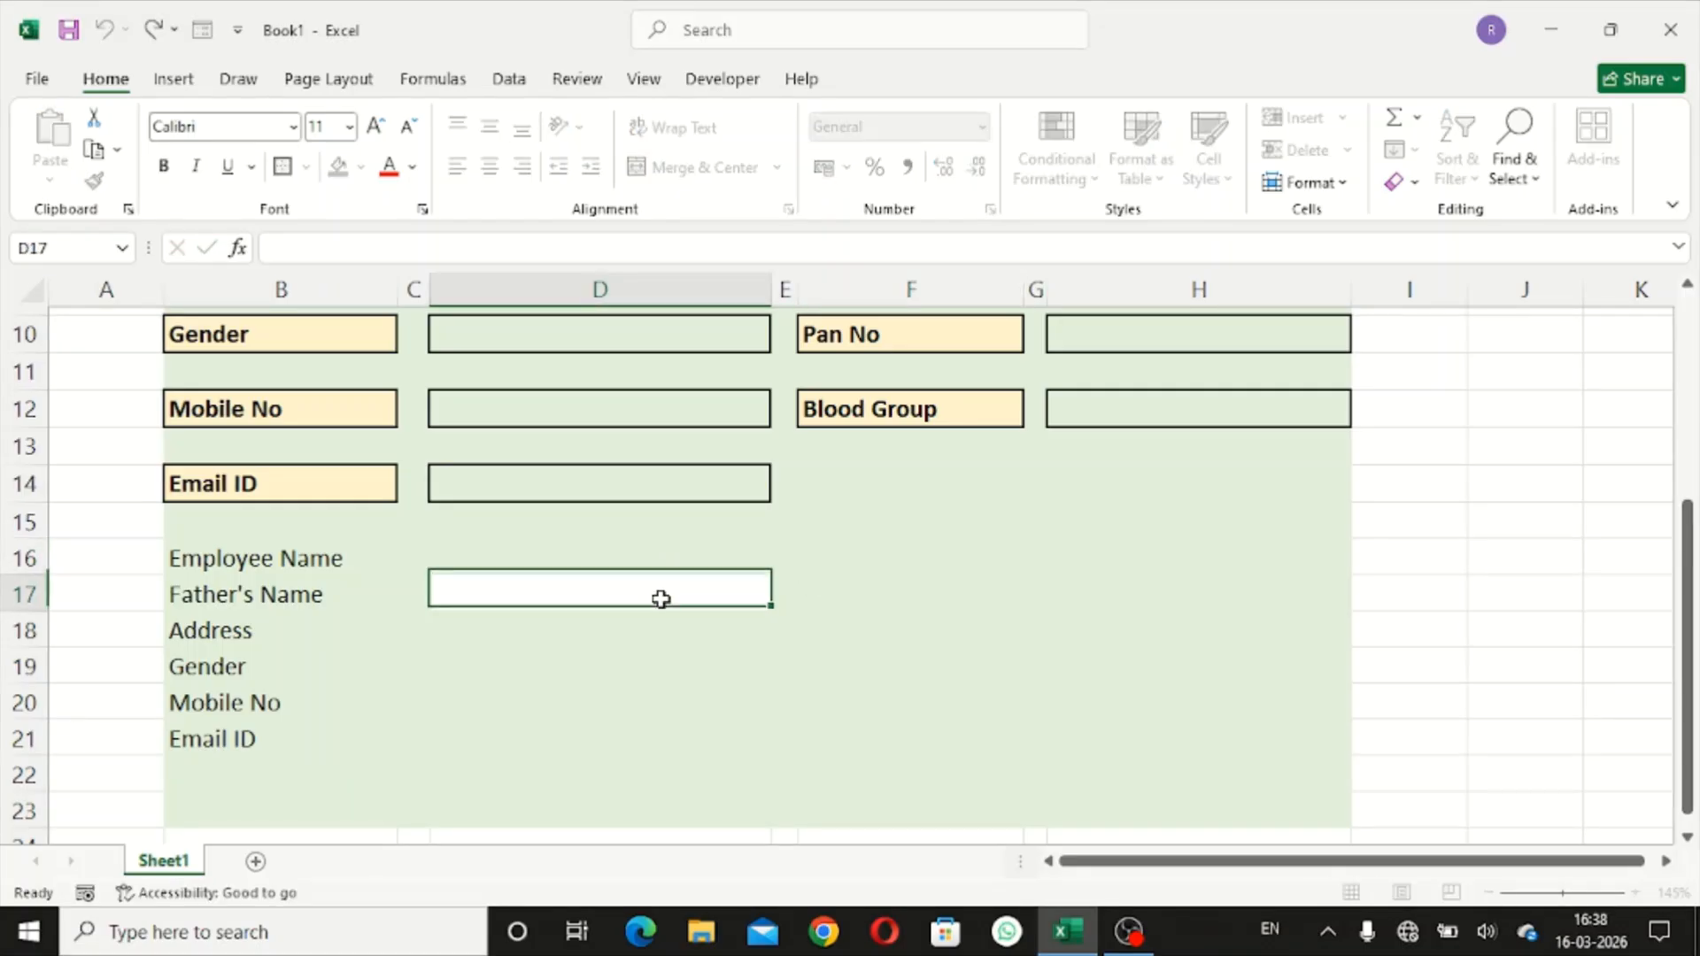
scroll(891, 517, up, 1)
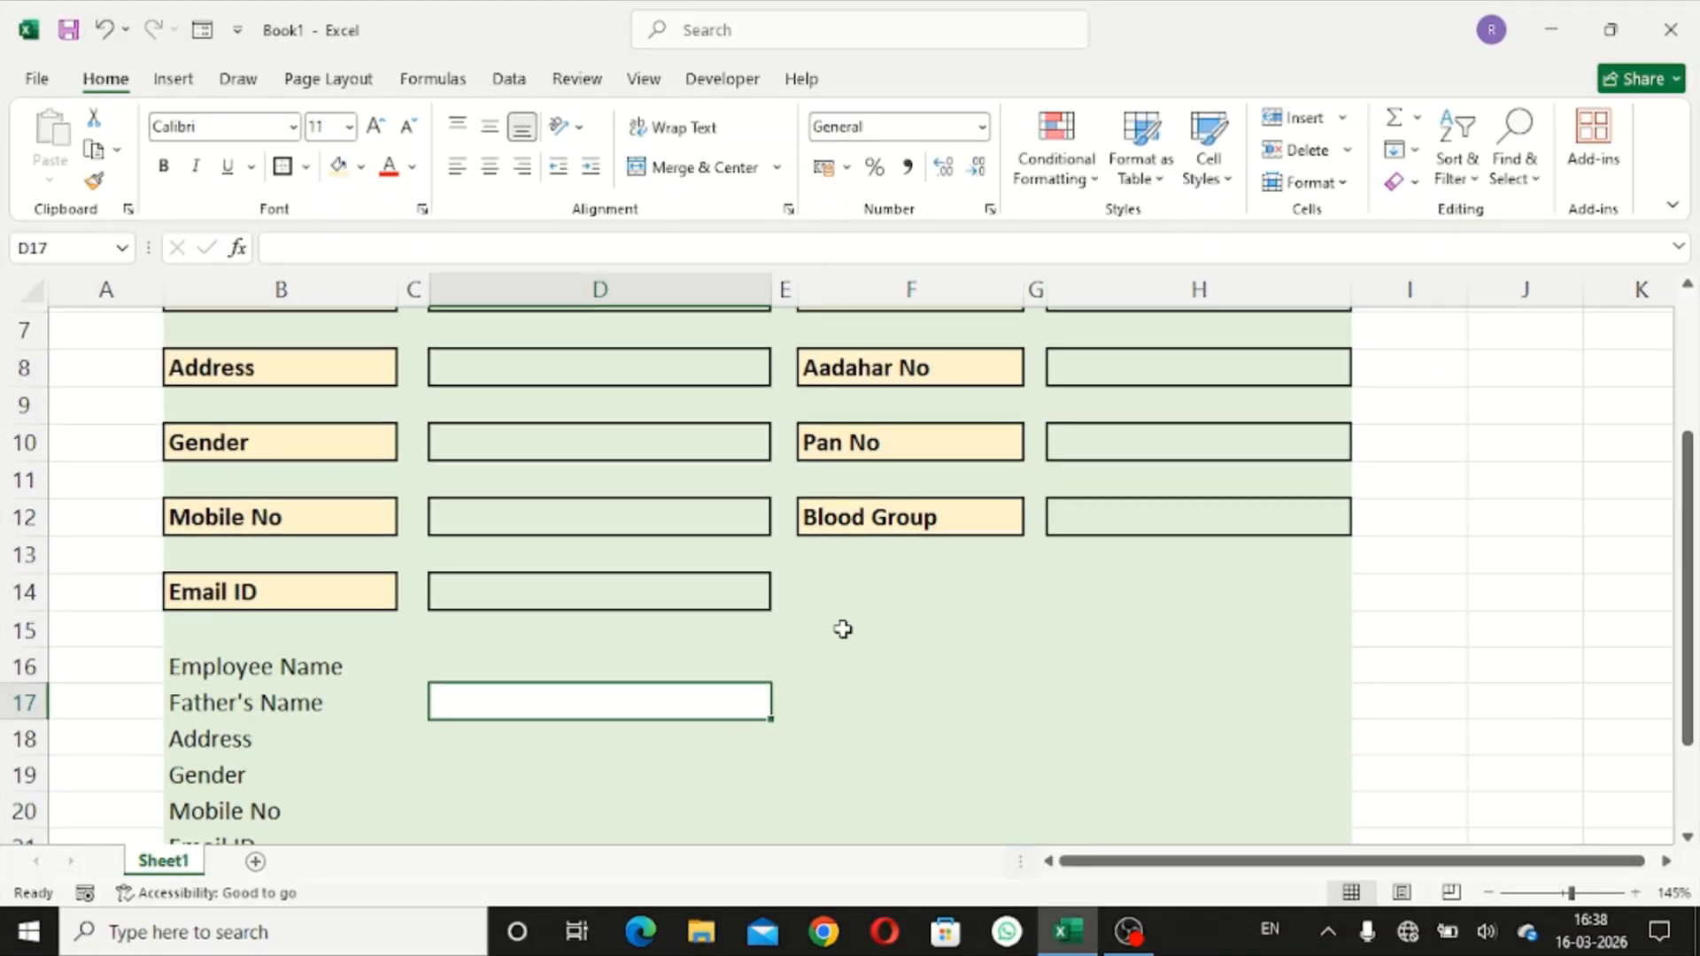
click(941, 665)
click(602, 710)
click(360, 167)
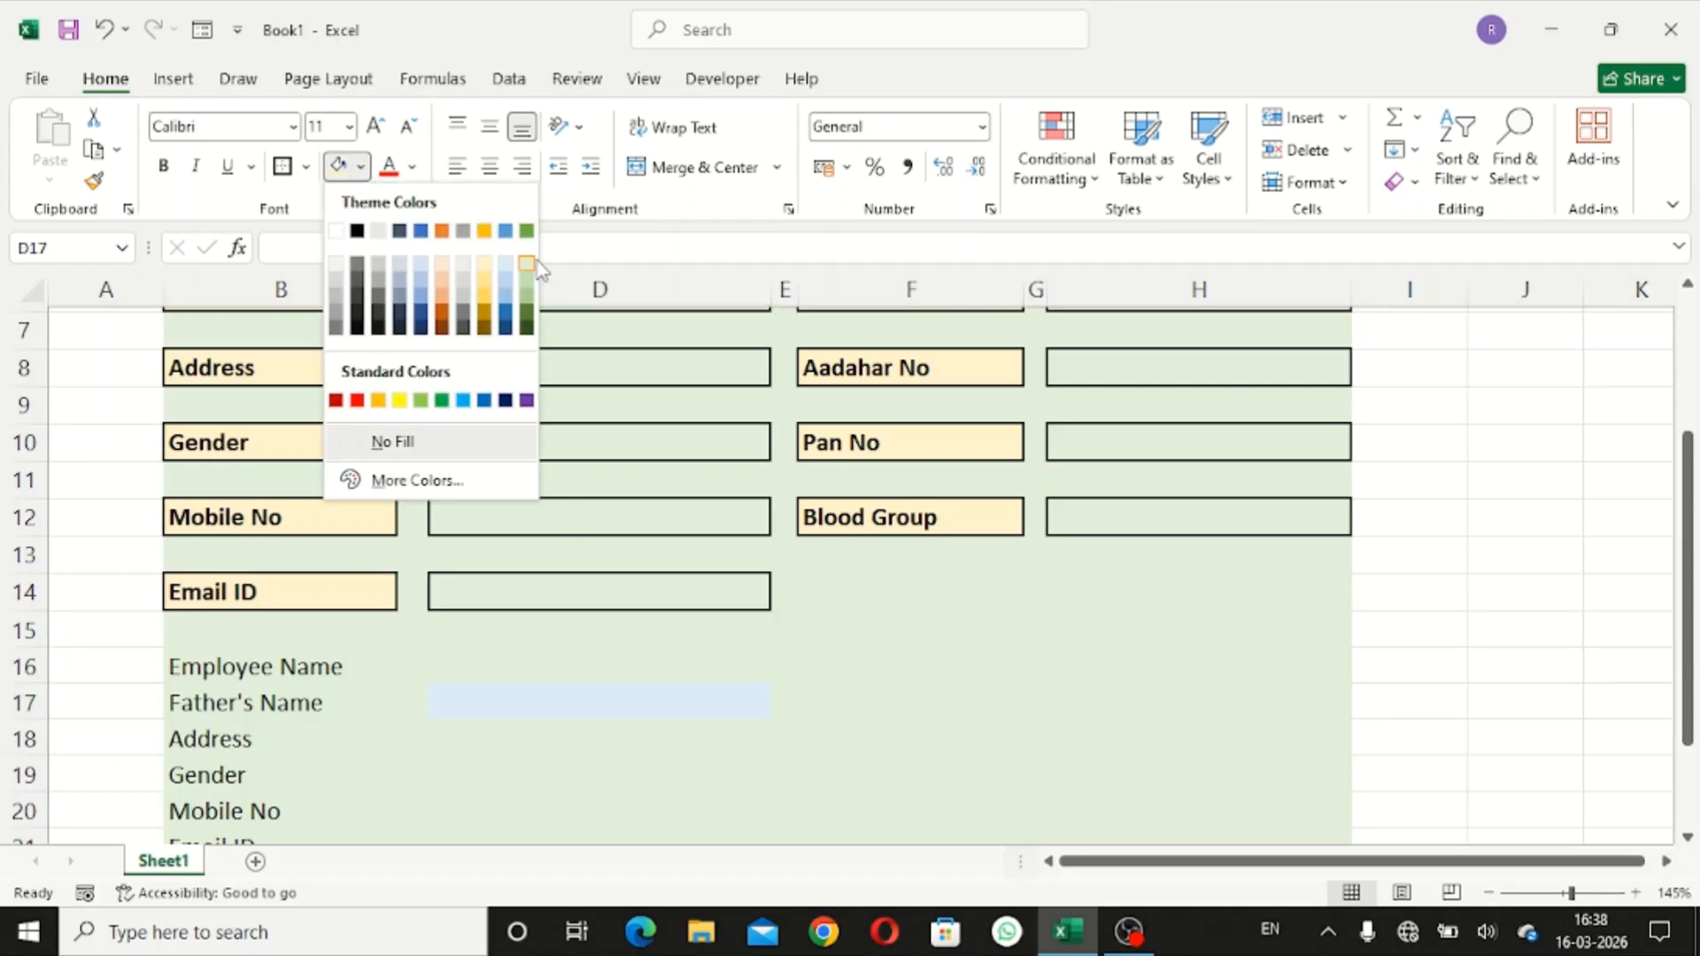
click(856, 567)
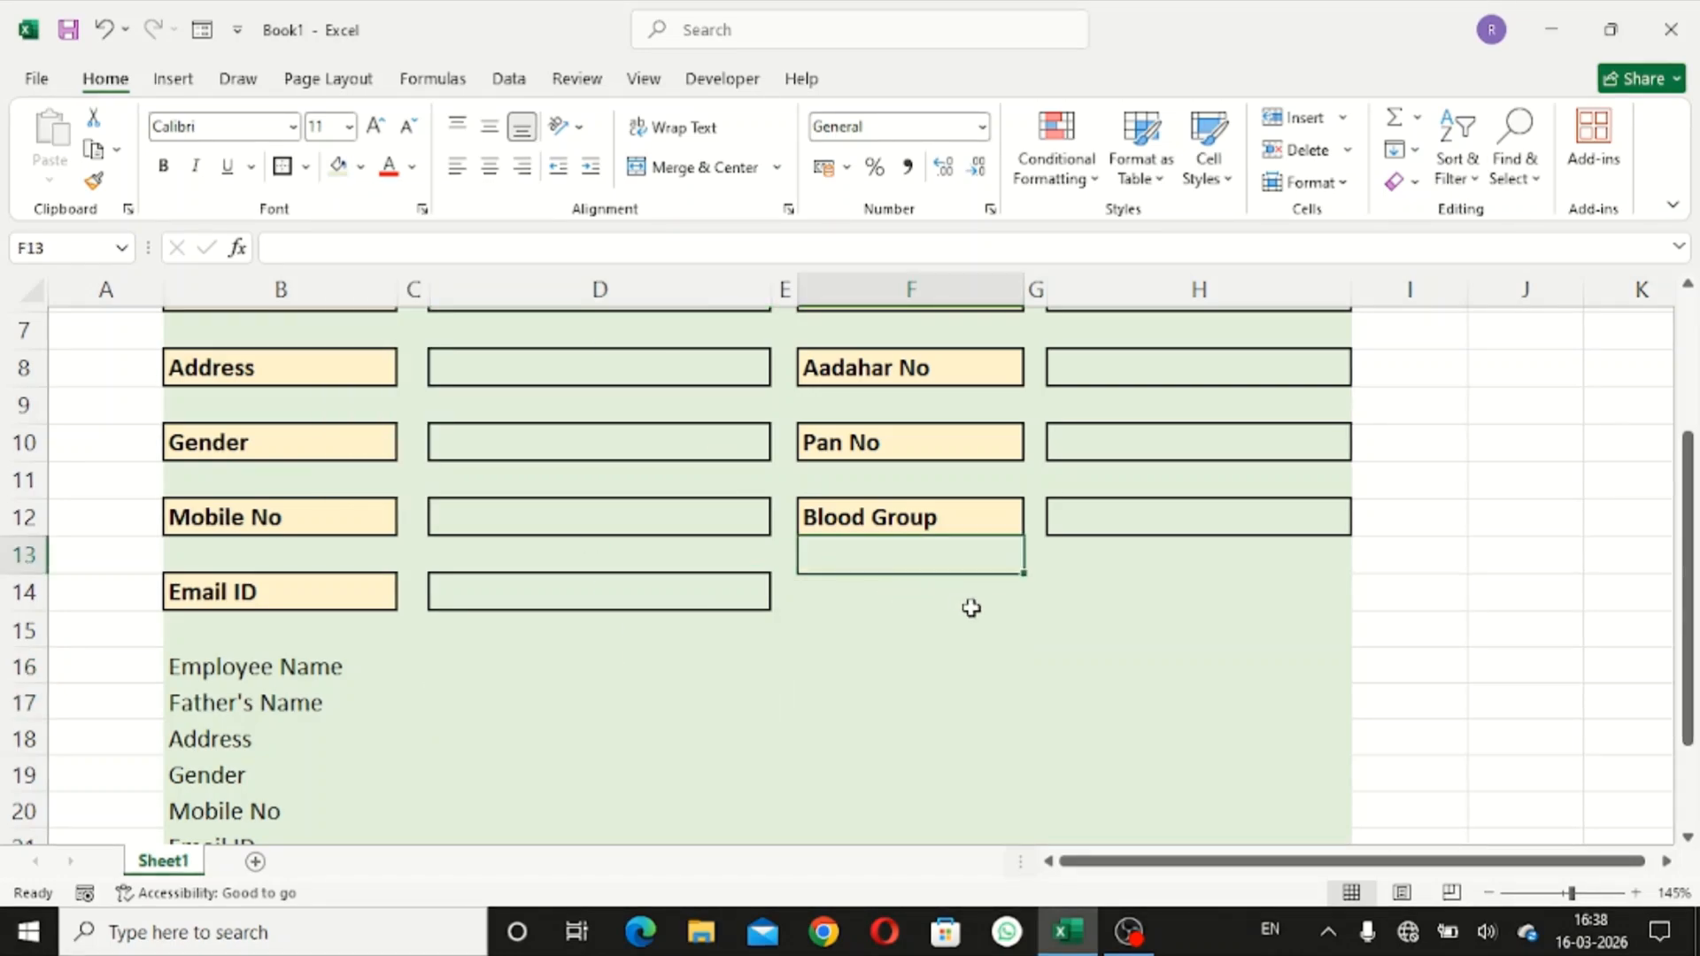
scroll(968, 607, up, 2)
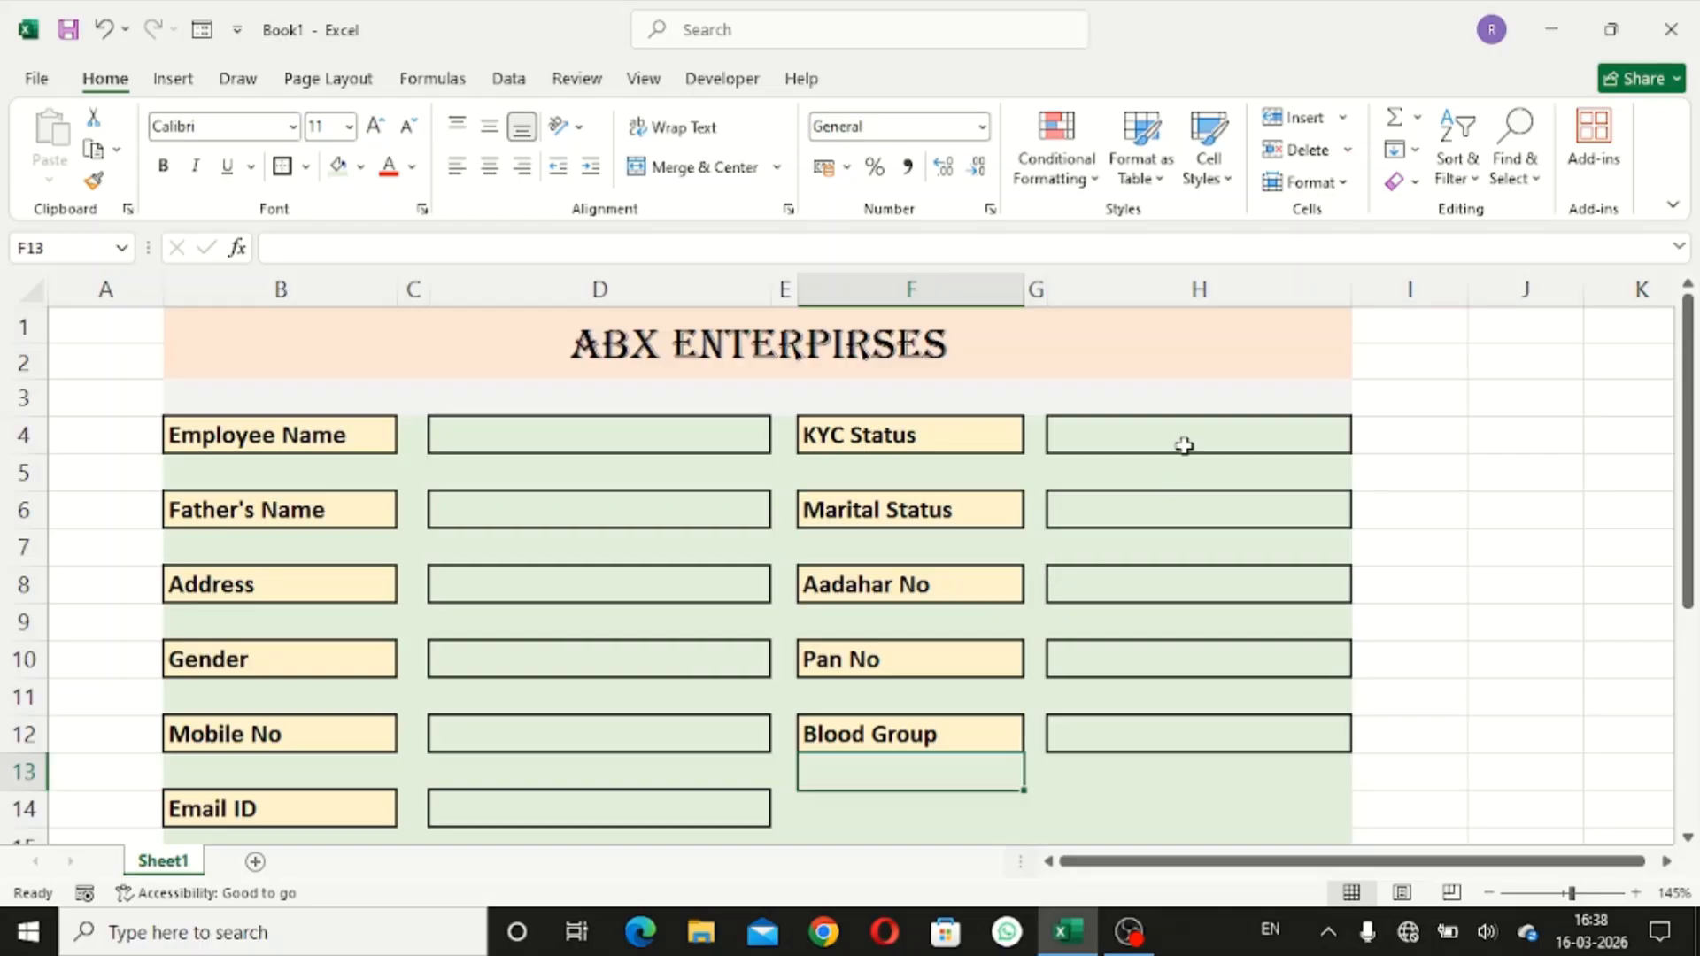
- Select the labels KYC Status through Blood Group, then pick the empty cell under Email ID
click(934, 435)
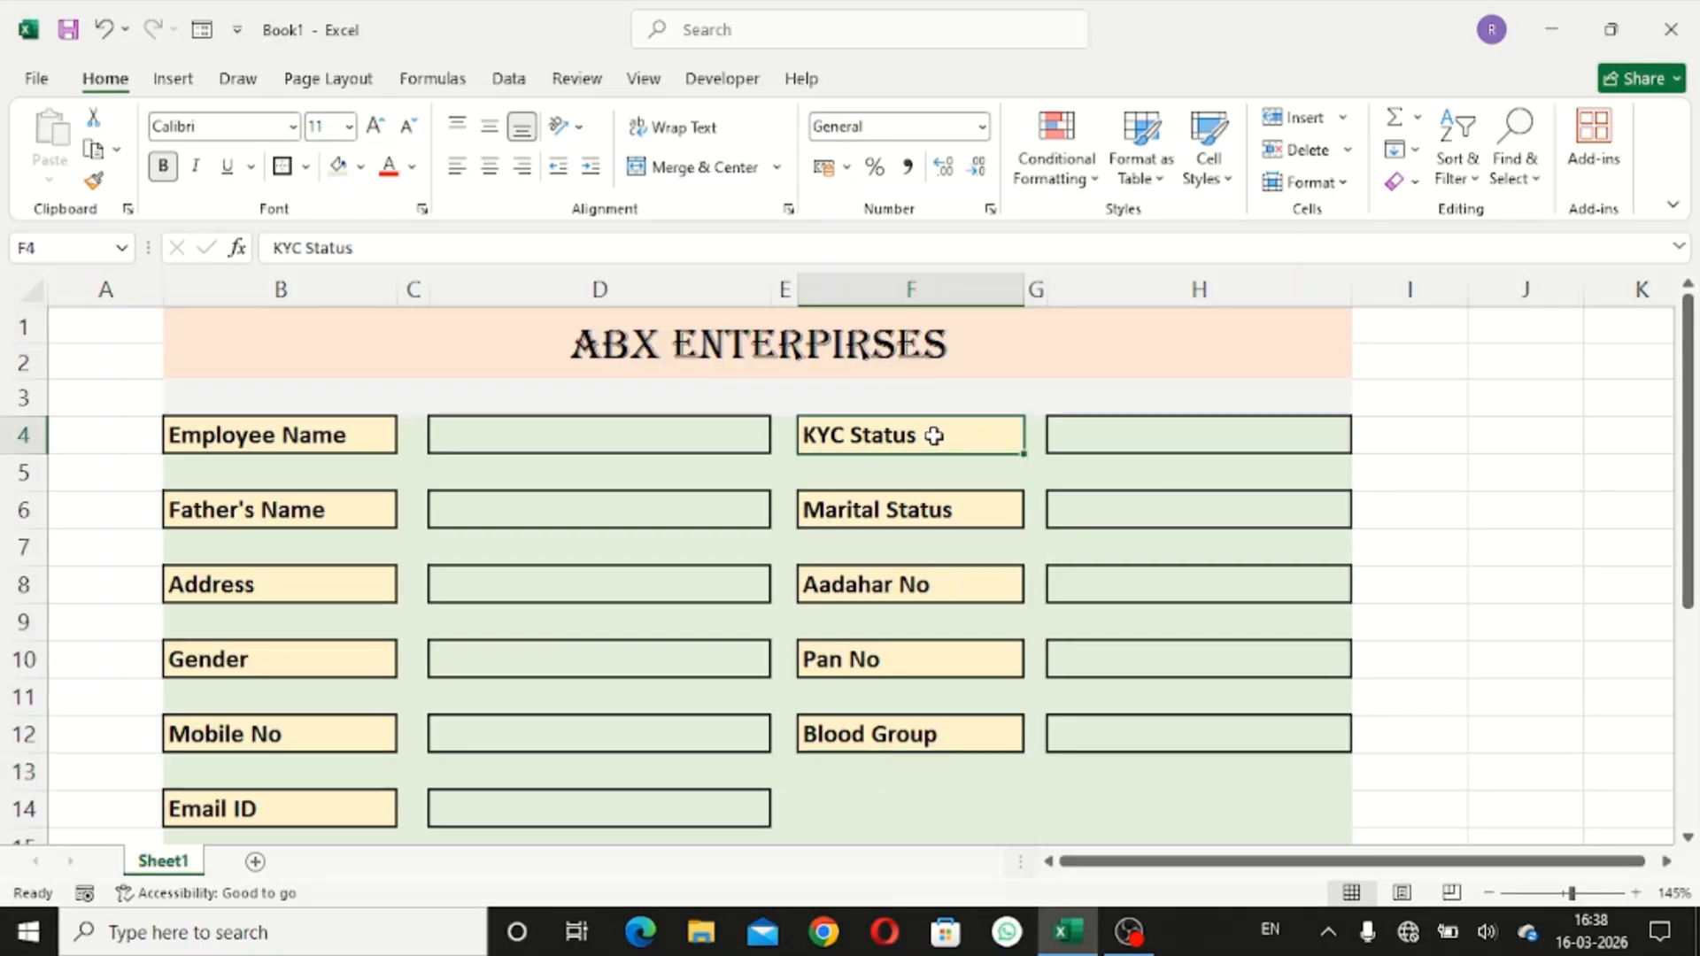
ctrl+click(935, 504)
ctrl+click(929, 582)
ctrl+click(921, 660)
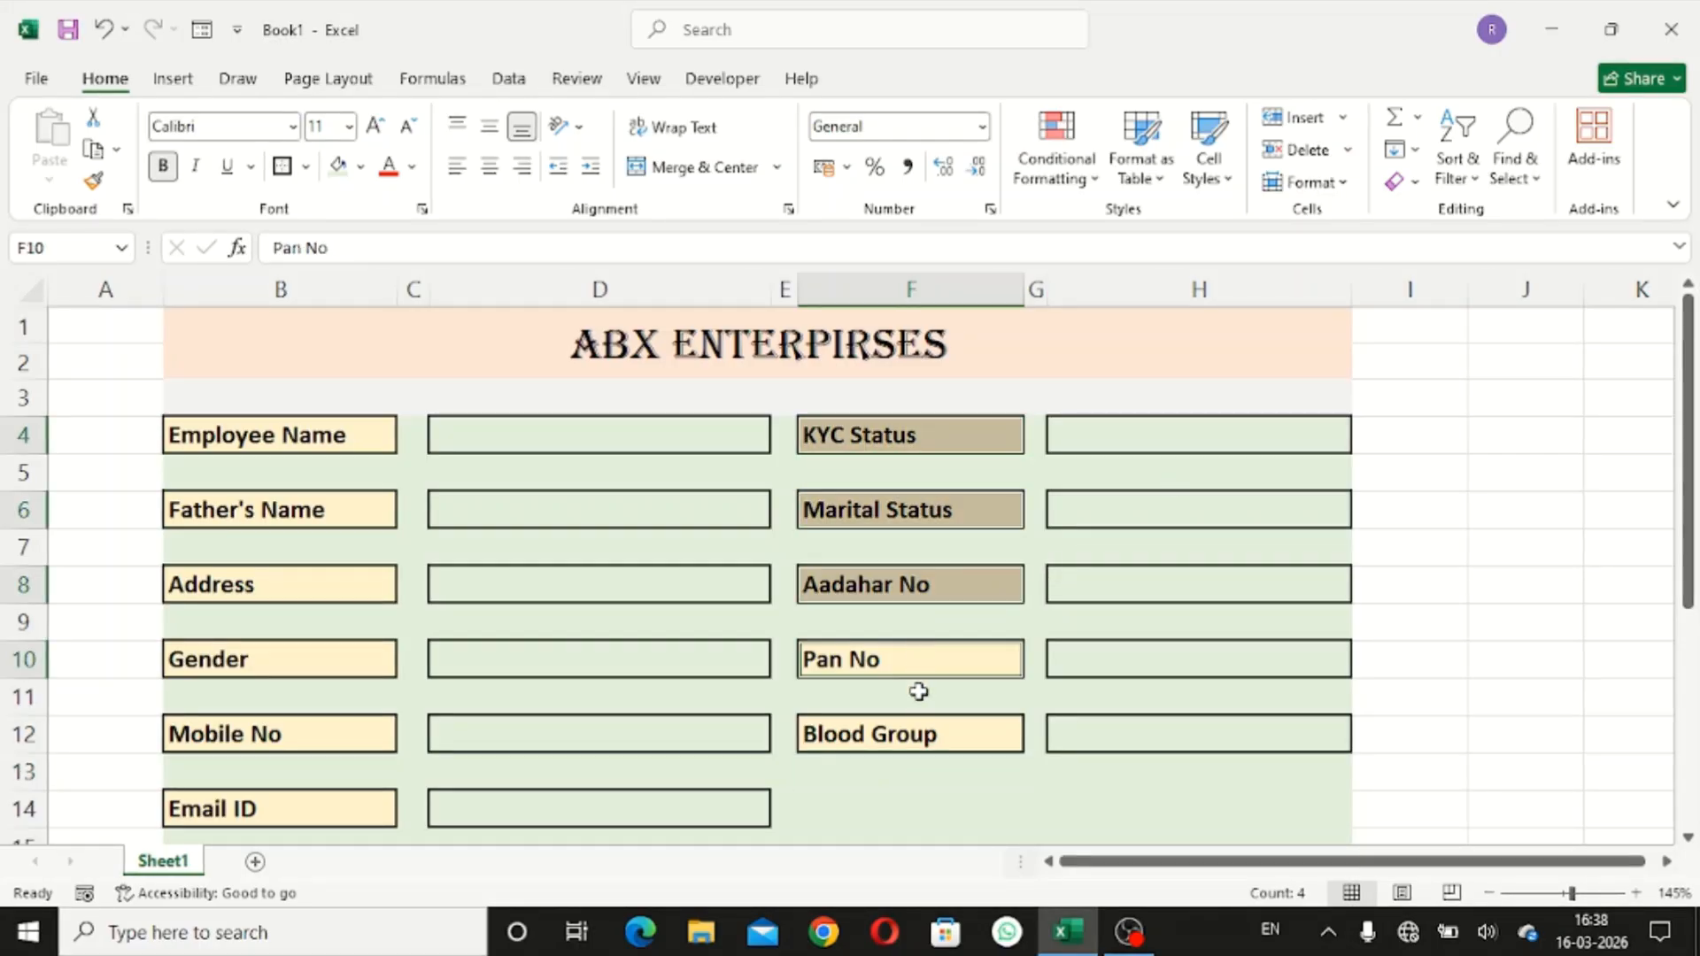
ctrl+click(911, 744)
scroll(903, 699, down, 1)
scroll(903, 687, up, 1)
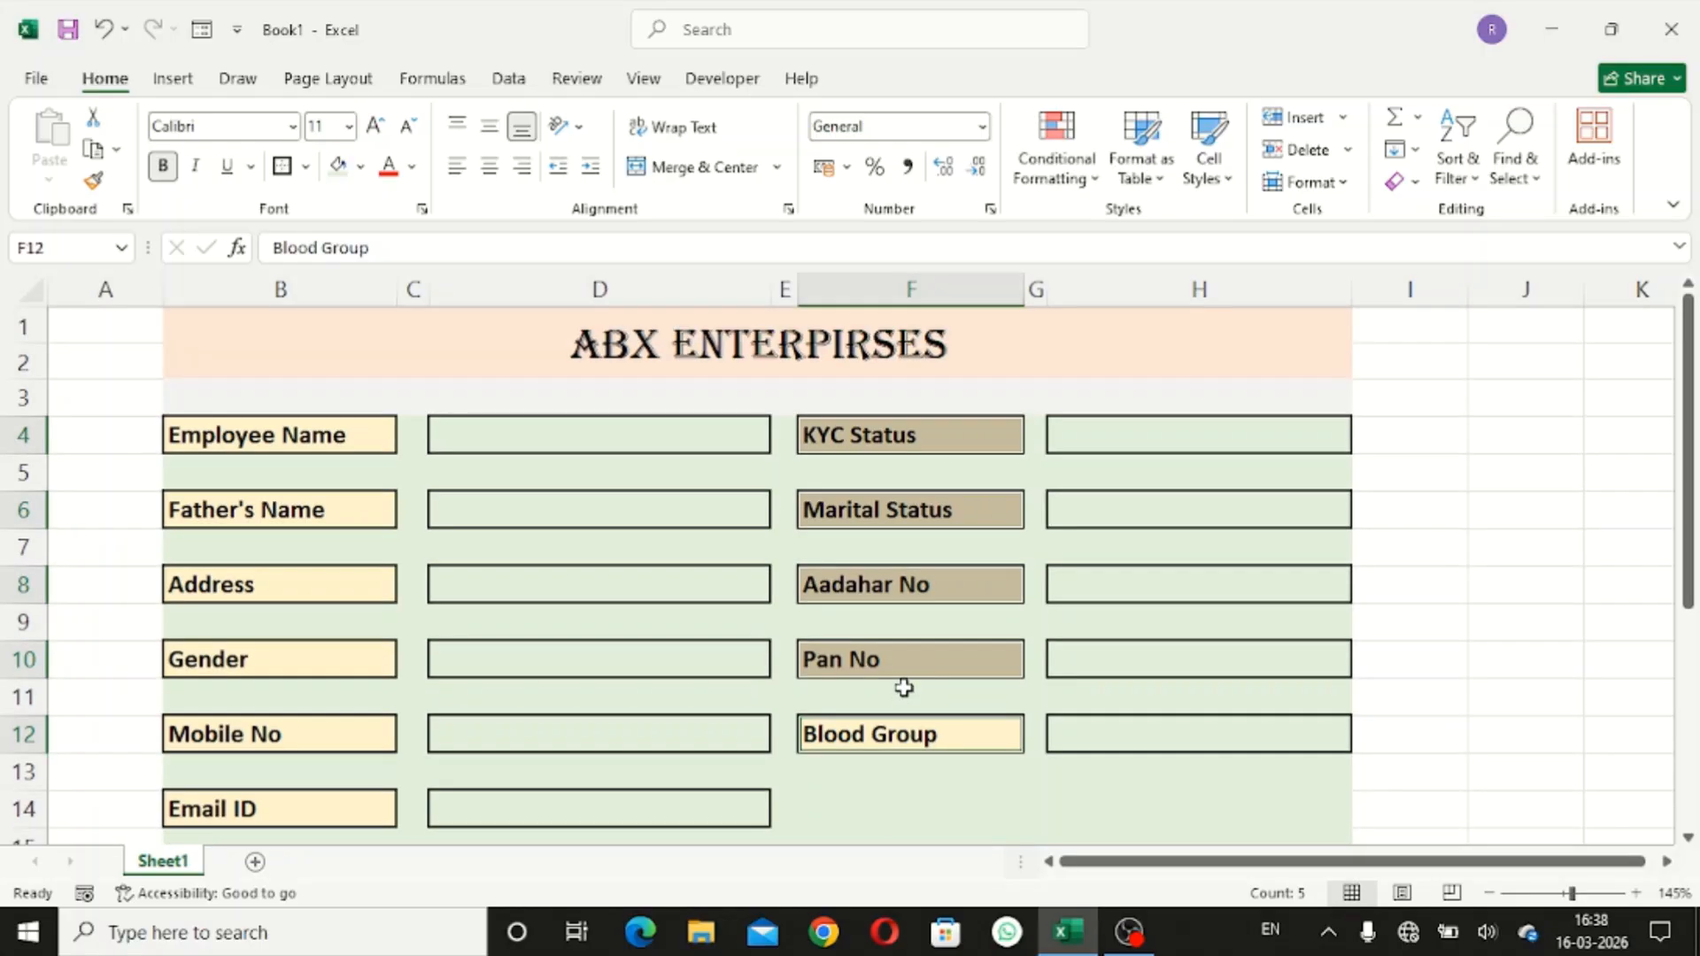
scroll(903, 672, down, 4)
click(229, 656)
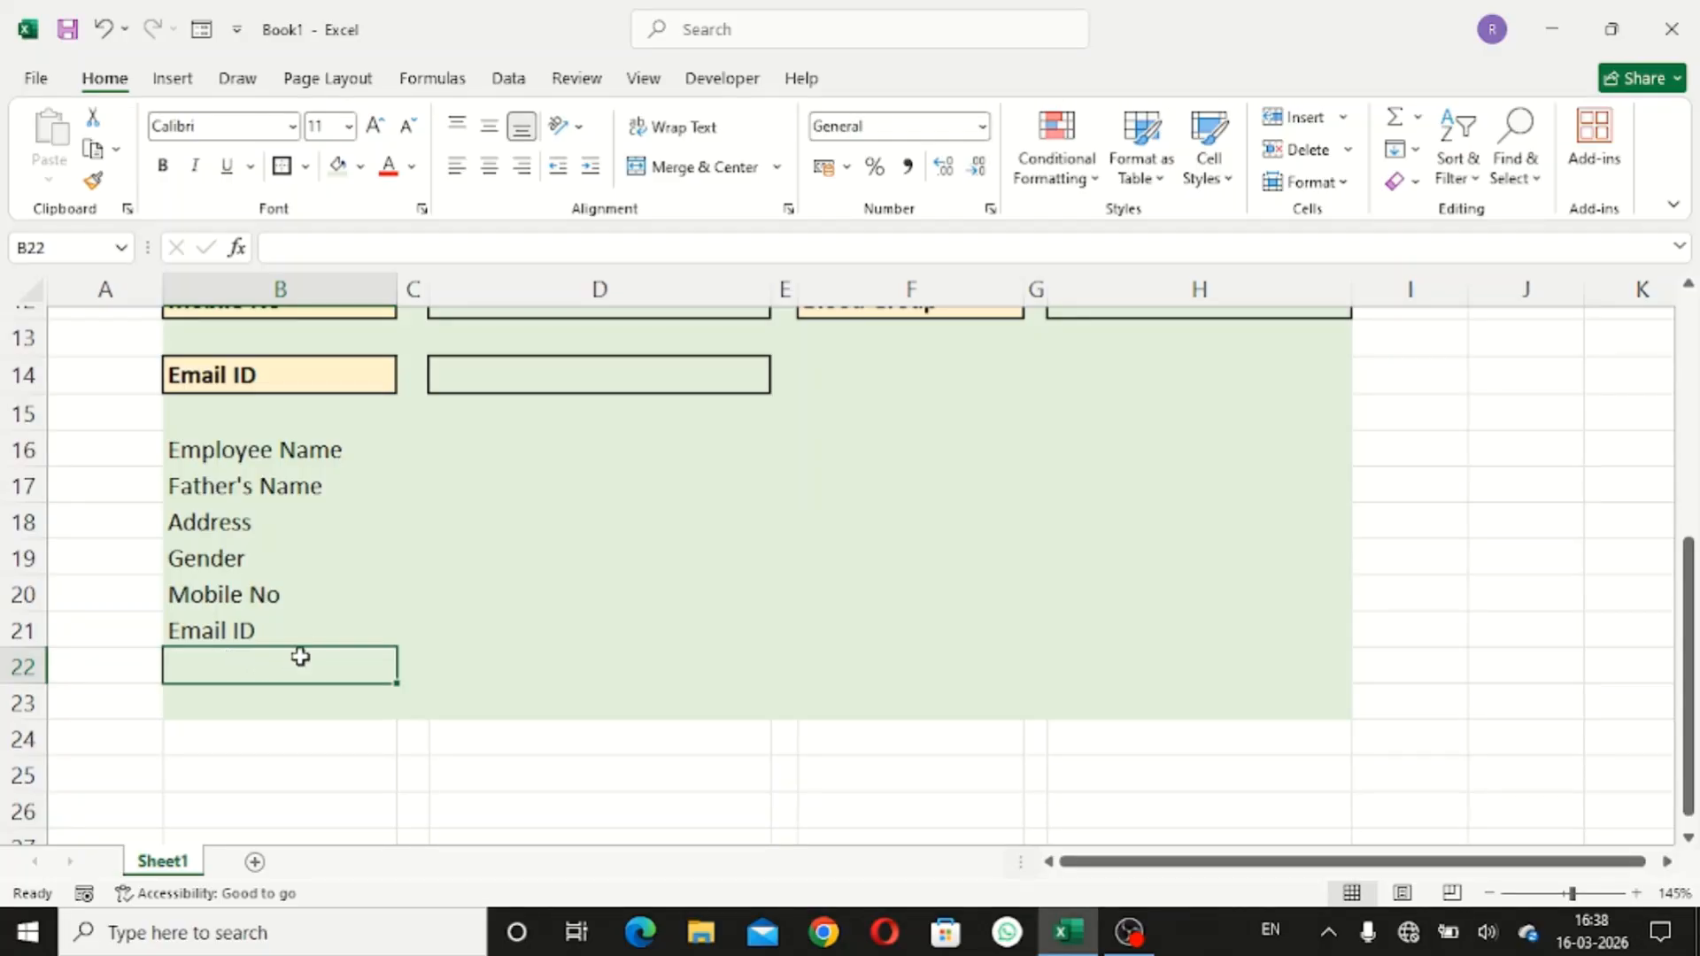
- Copy the five right-column labels: KYC Status, Marital Status, Aadahar No, Pan No and Blood Group
scroll(960, 539, up, 4)
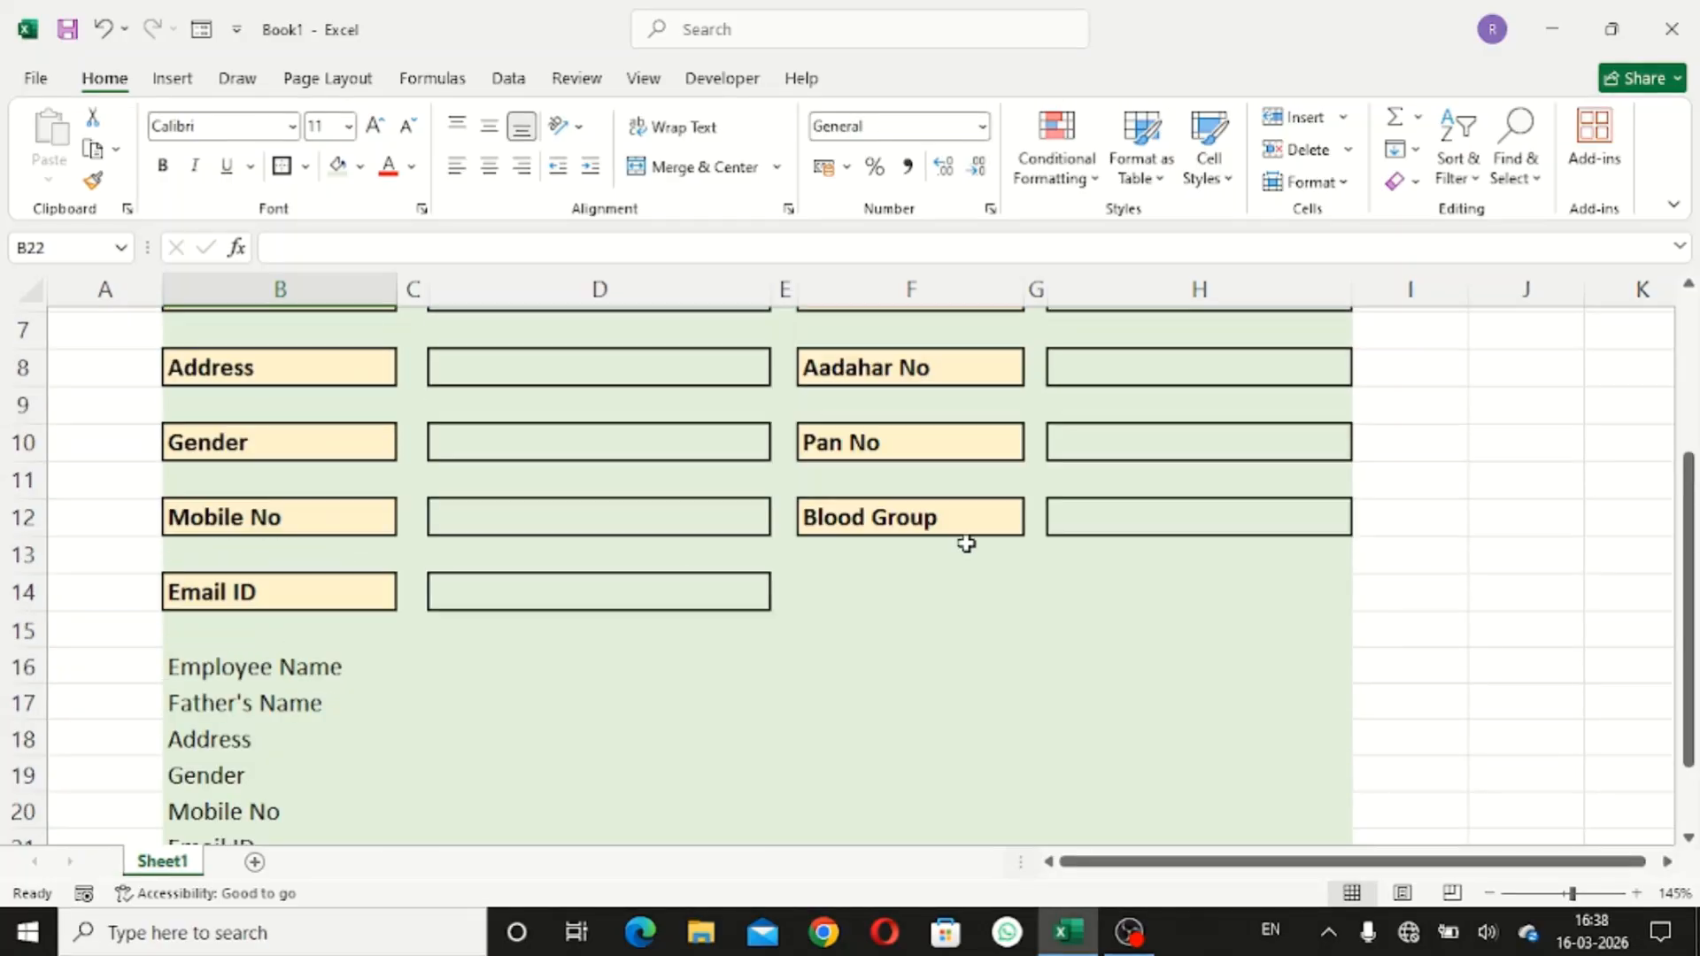
click(899, 441)
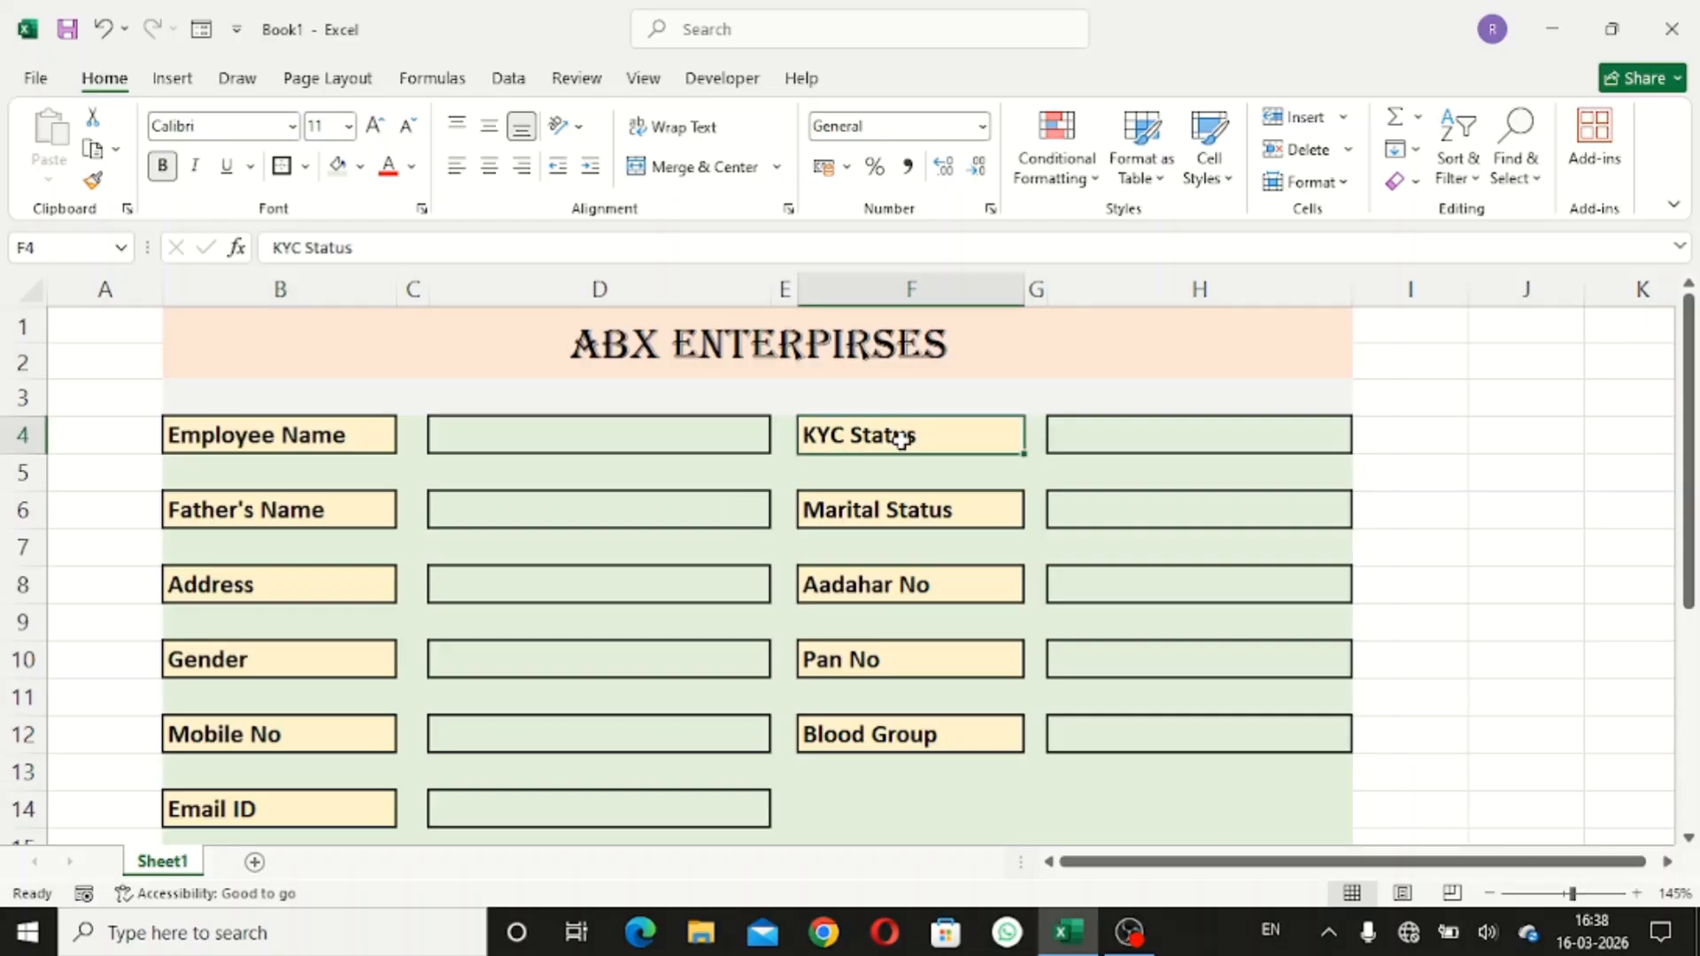
ctrl+click(921, 514)
ctrl+click(924, 584)
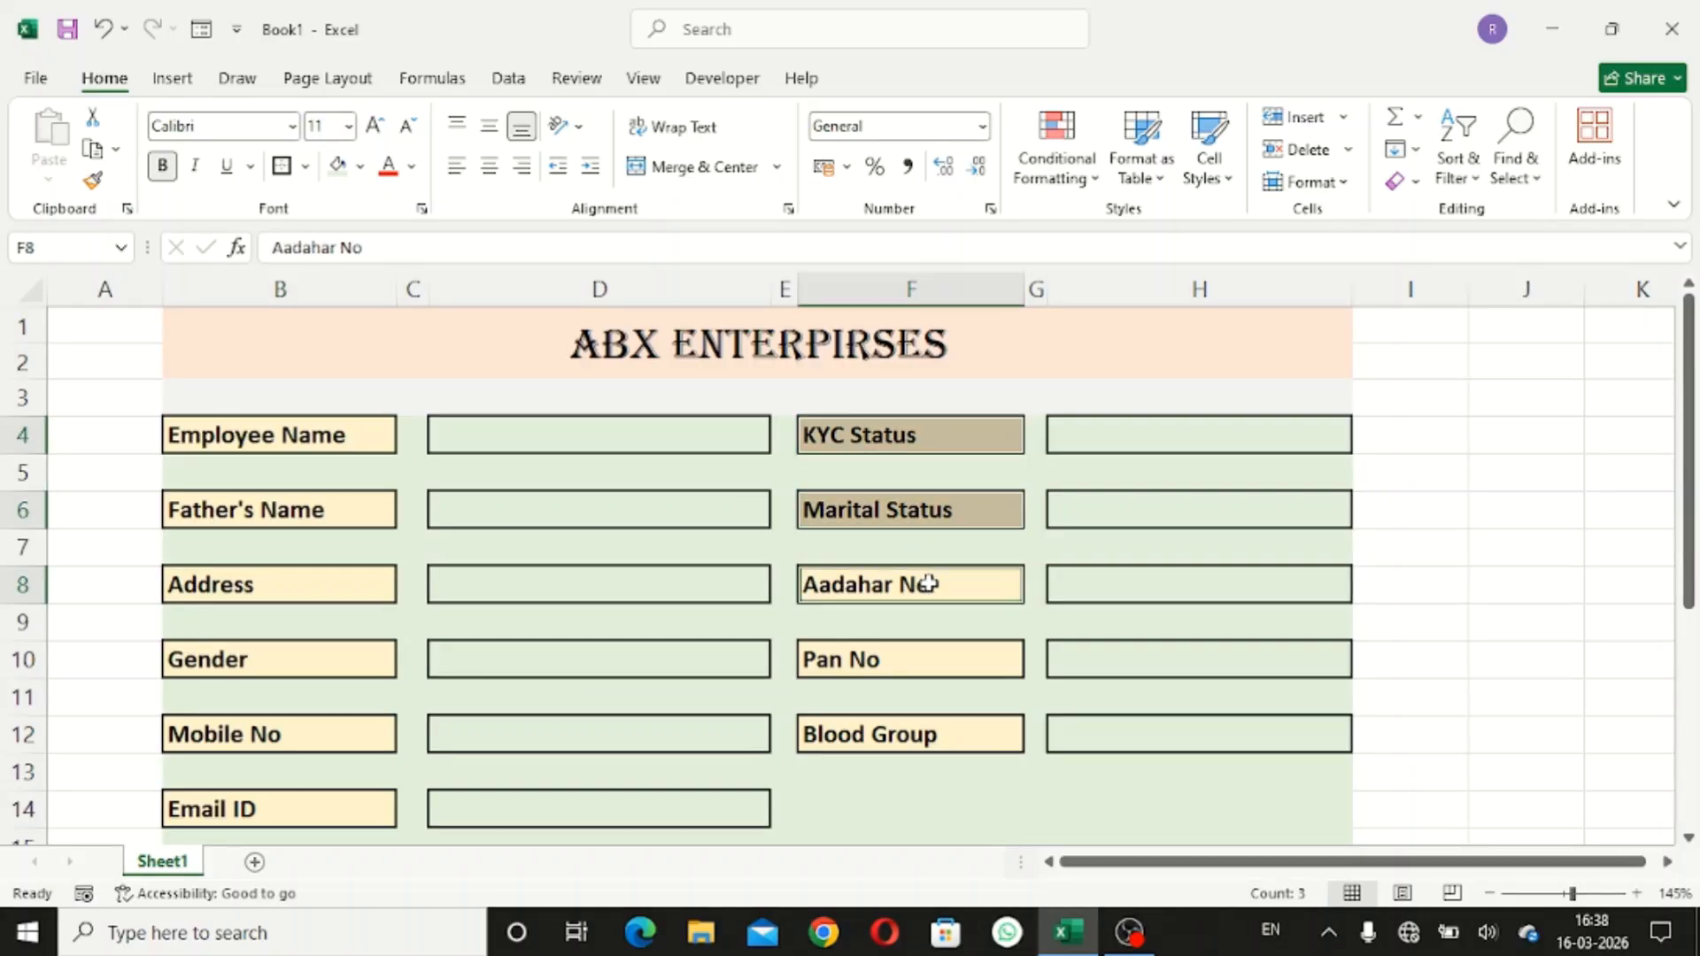
ctrl+click(925, 651)
ctrl+click(916, 740)
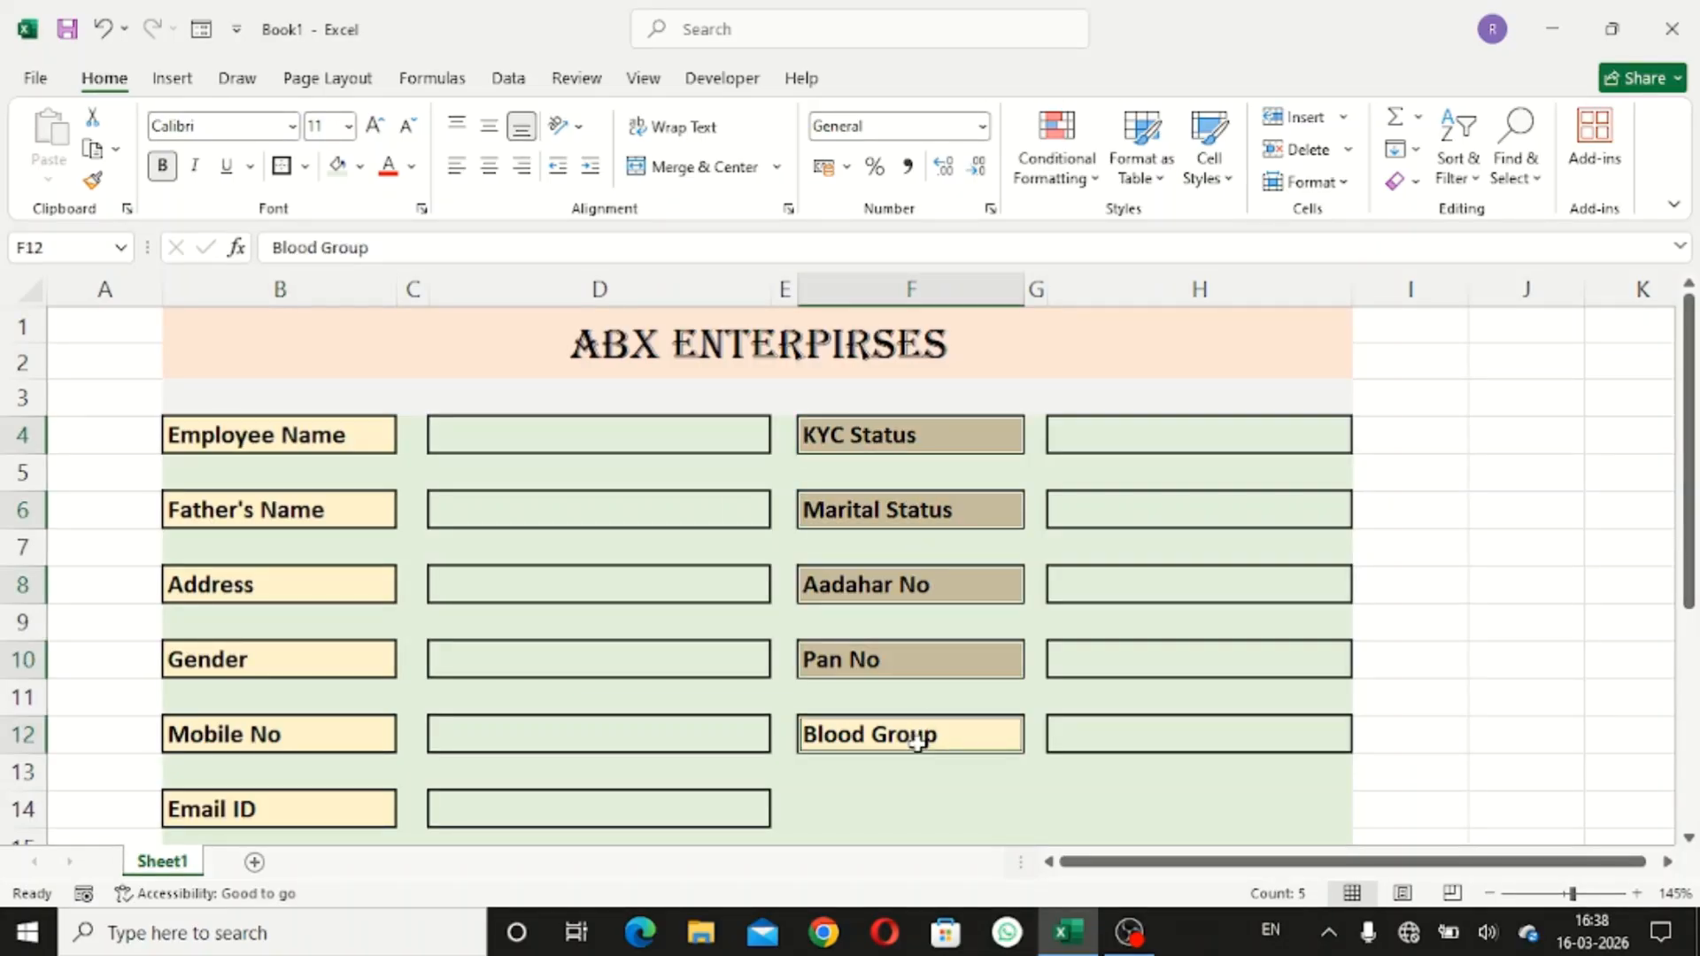
key(ctrl+c)
- Paste the five labels as values into B22 below Email ID, then clear the selection
scroll(912, 734, down, 3)
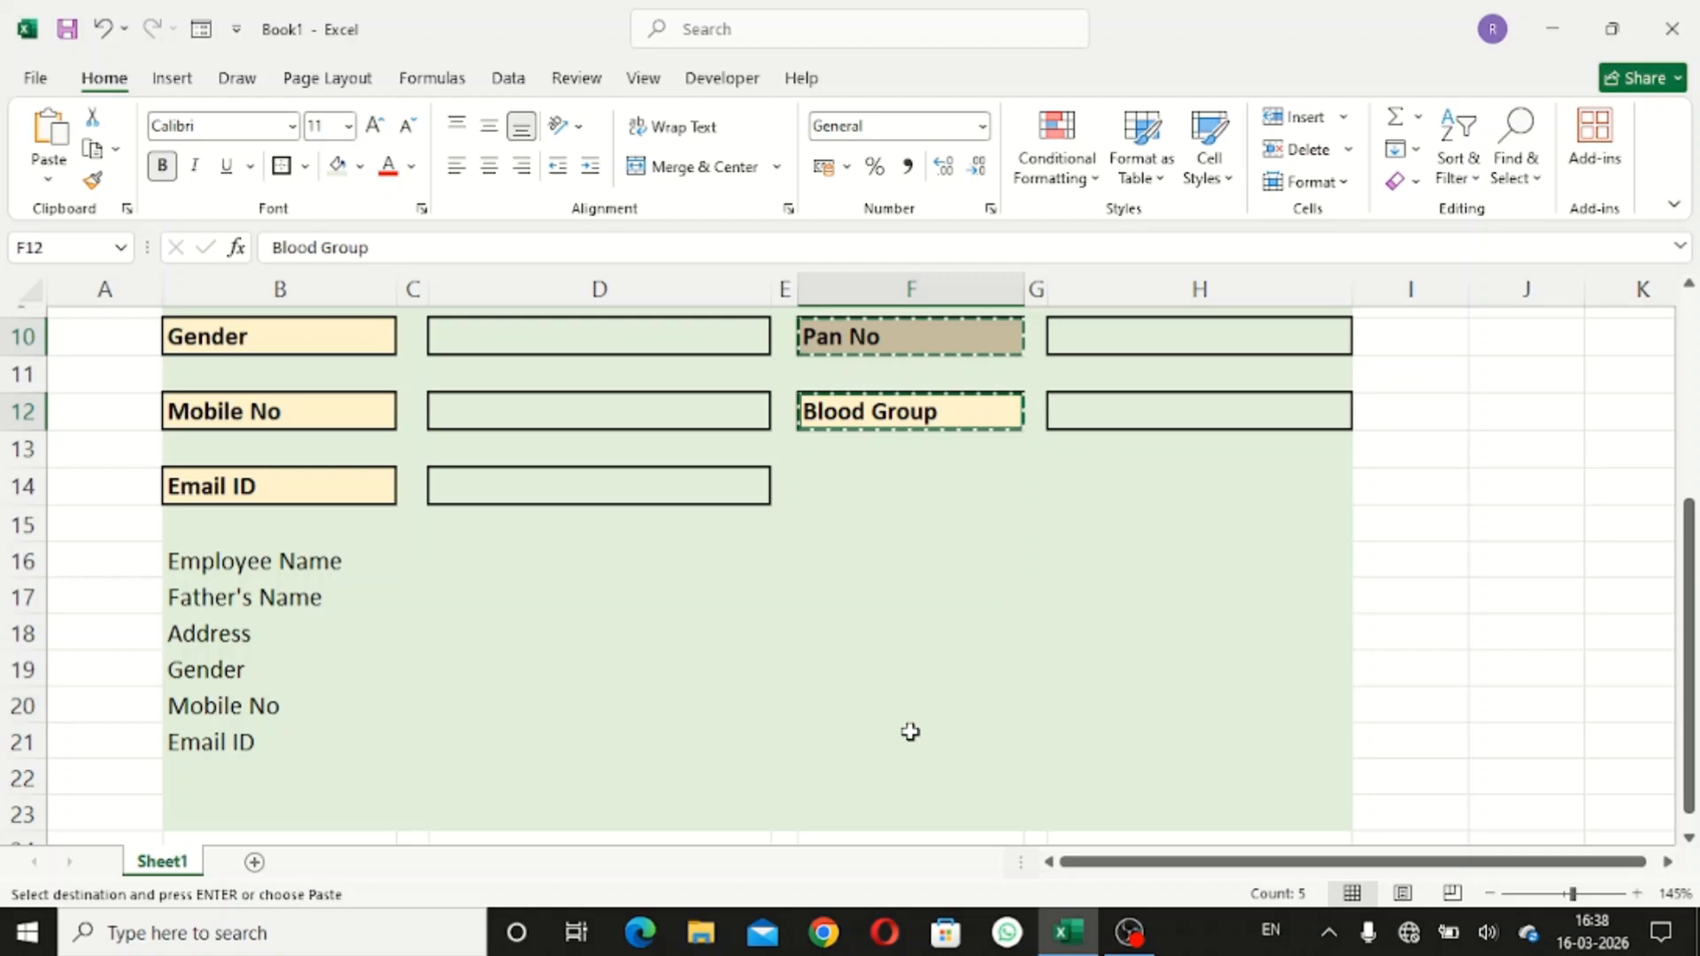
click(199, 784)
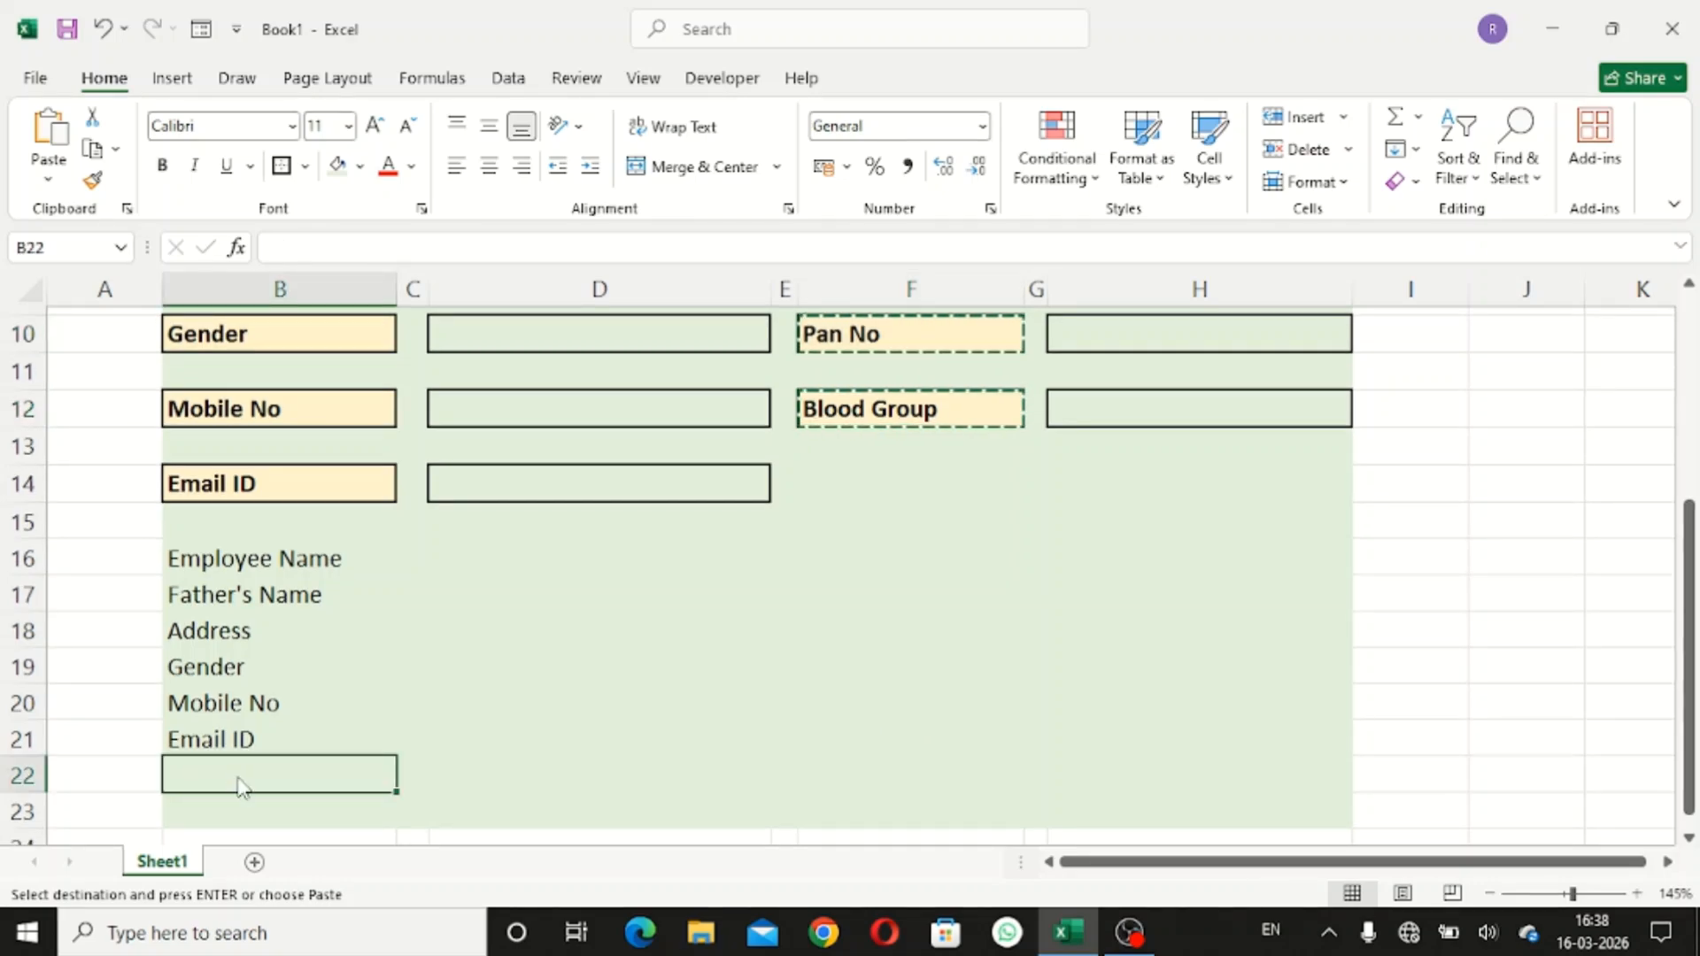
key(ctrl+alt+v)
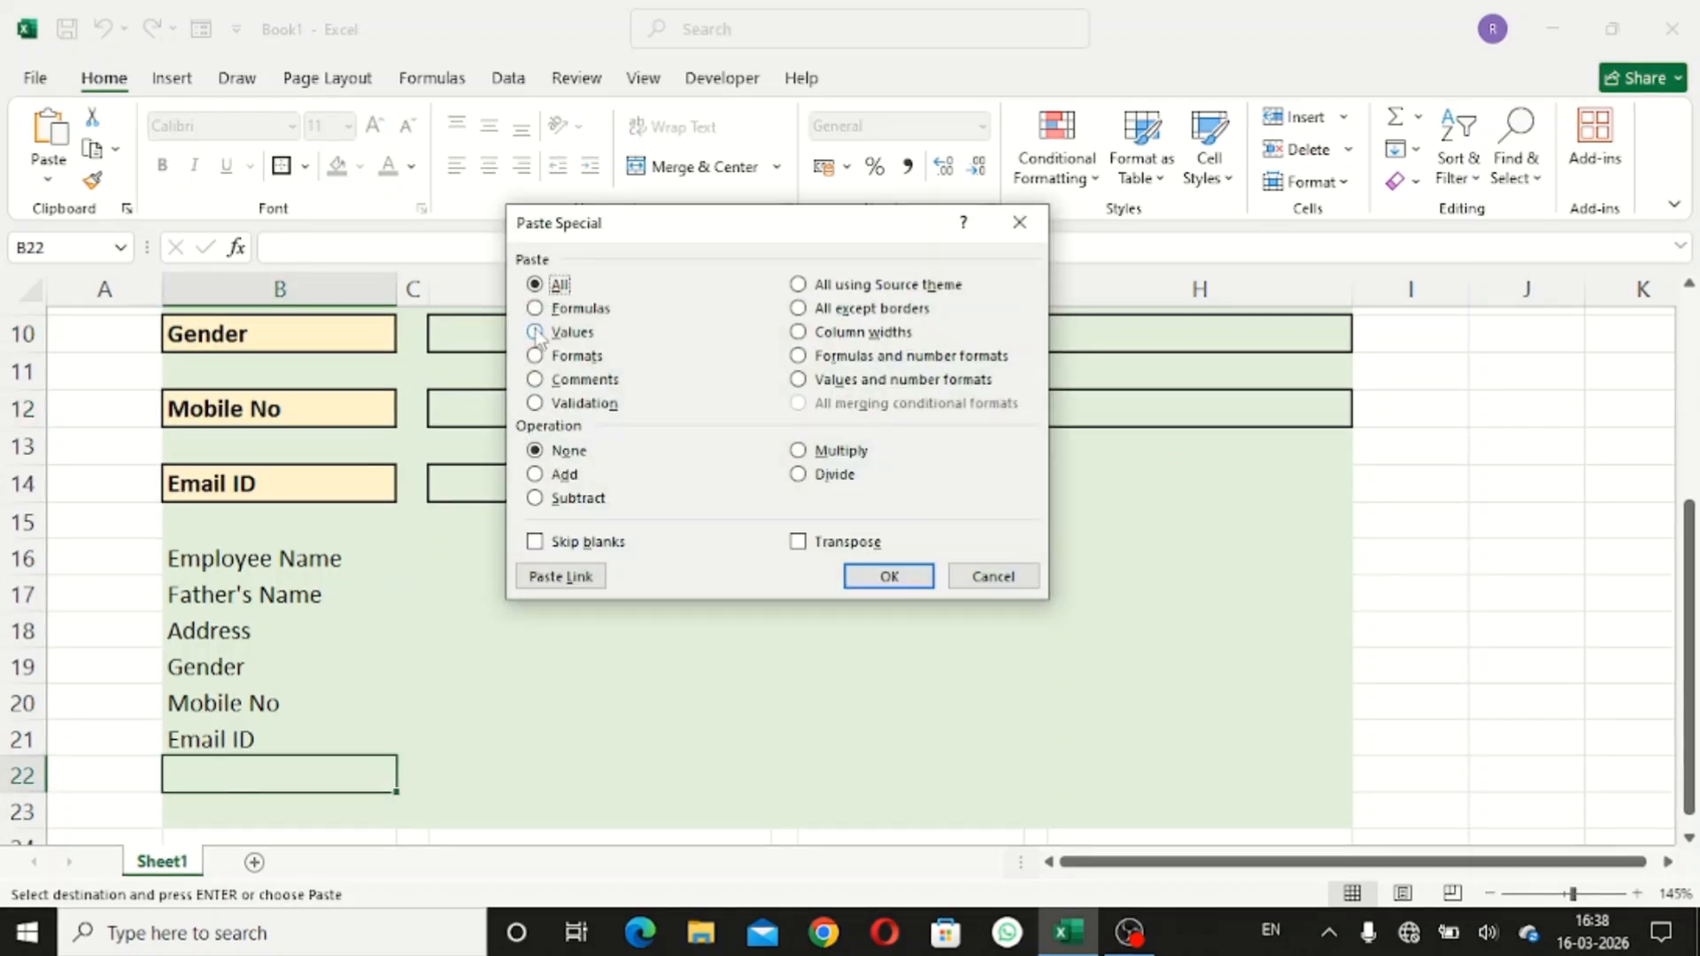
click(567, 332)
click(871, 571)
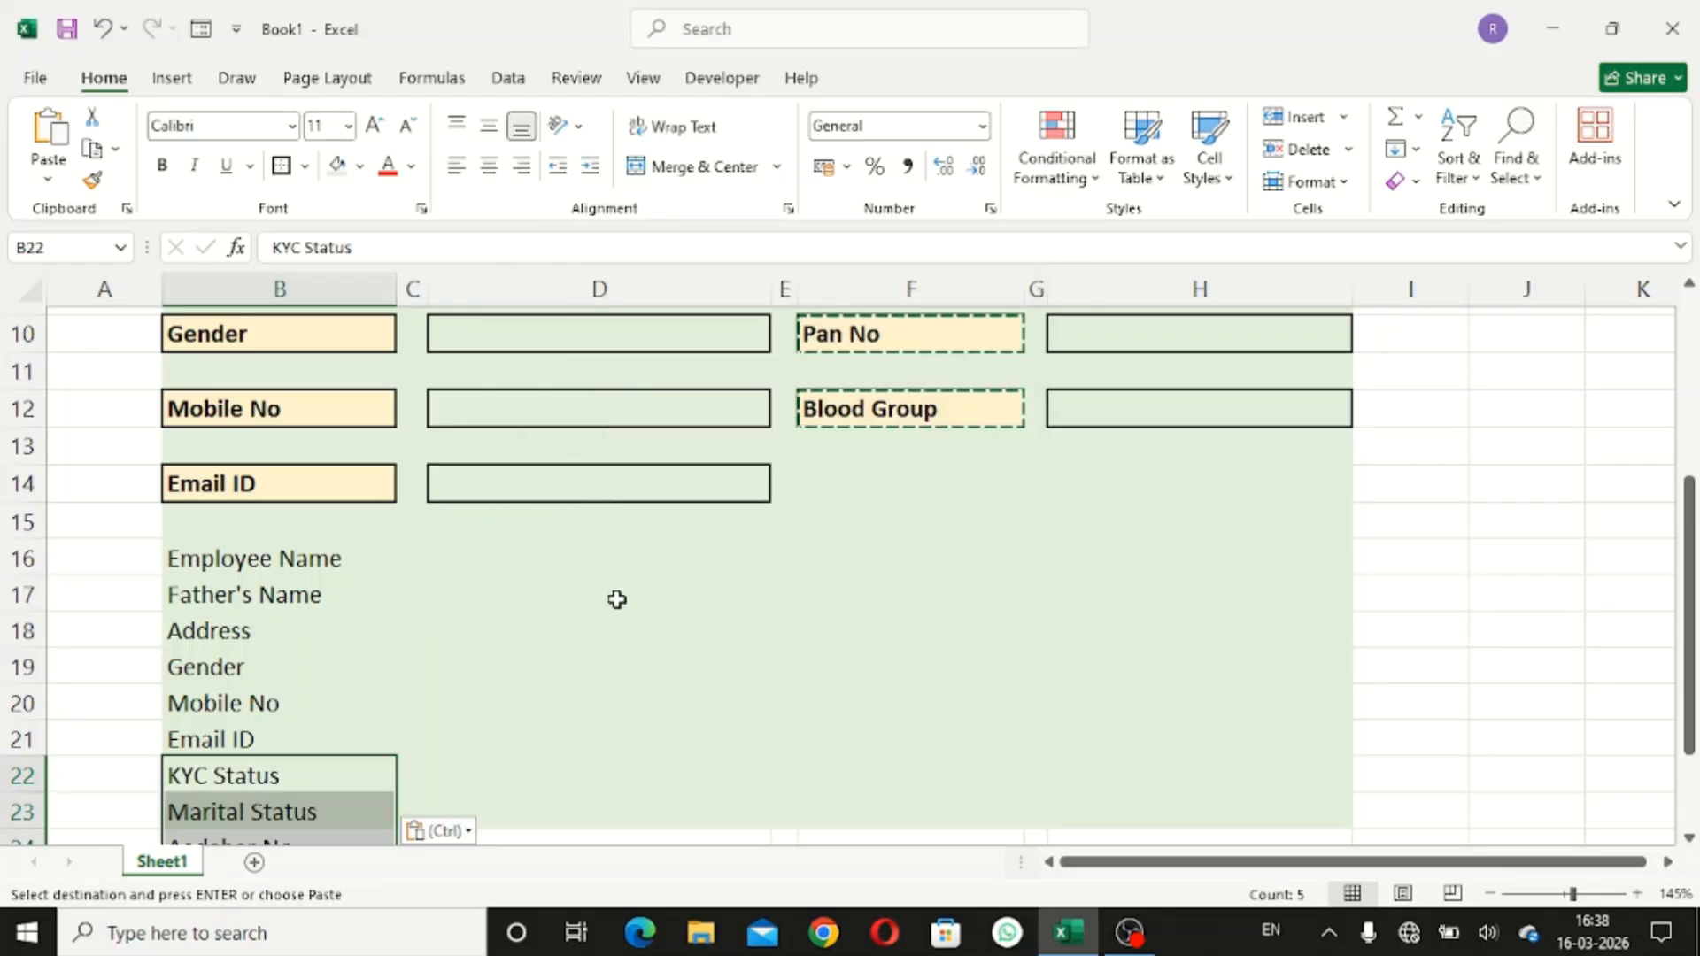
scroll(614, 596, down, 2)
scroll(617, 599, up, 2)
scroll(617, 599, up, 1)
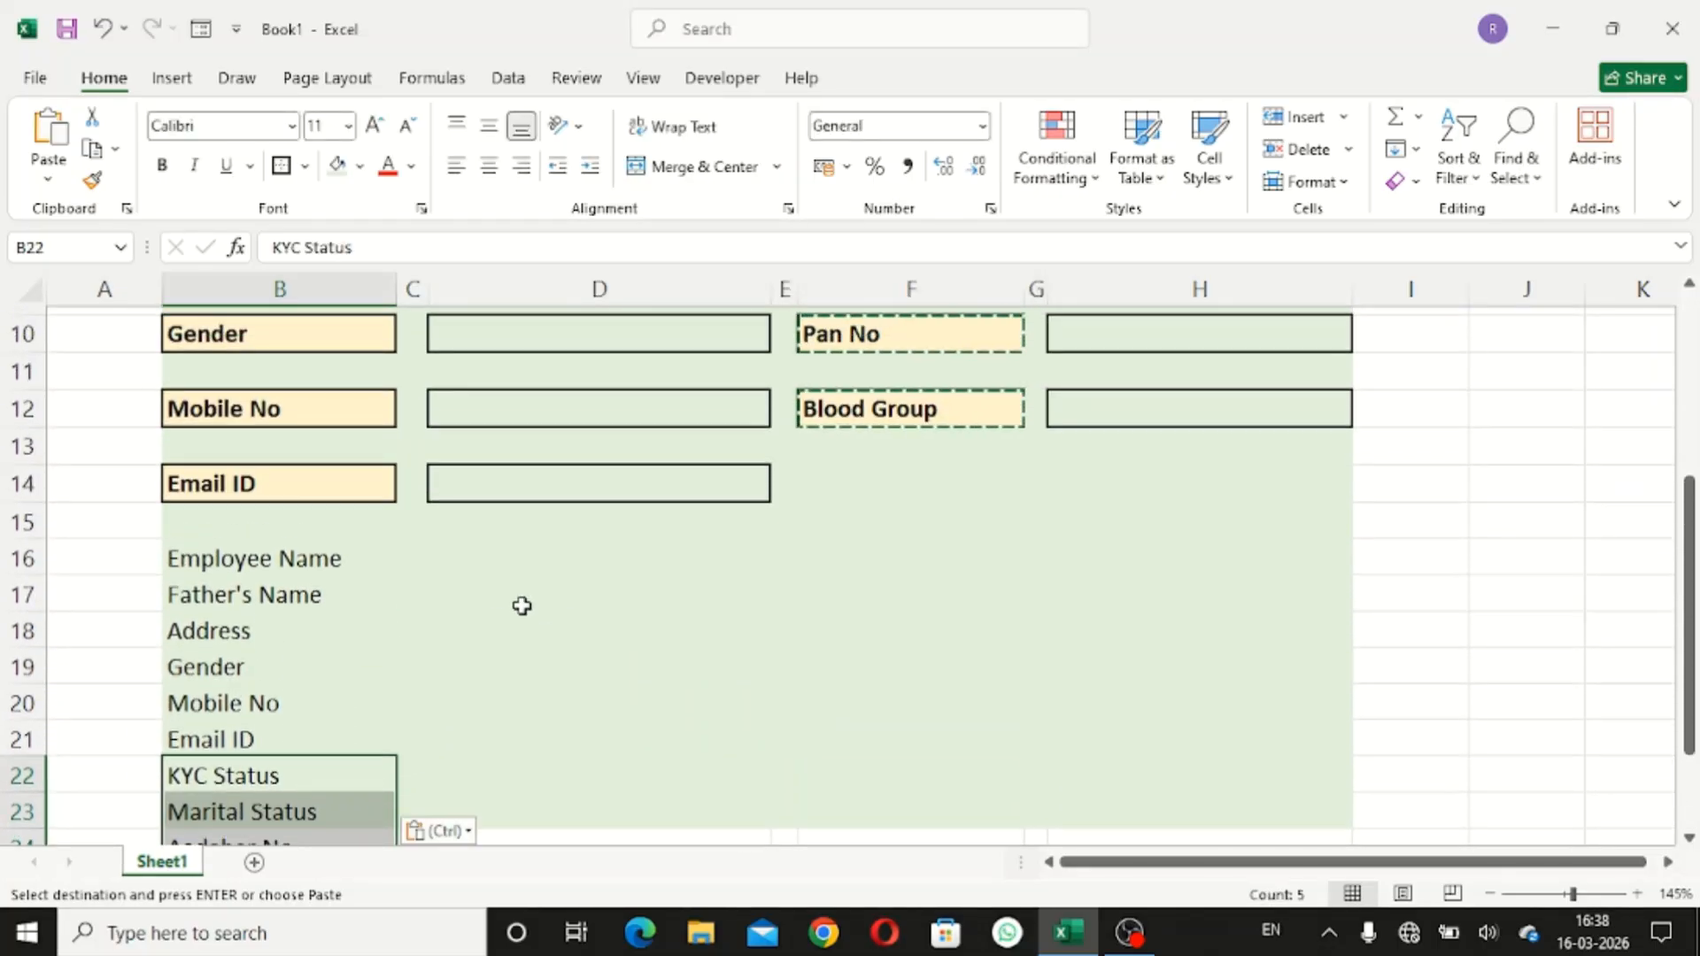
click(540, 568)
scroll(550, 576, up, 3)
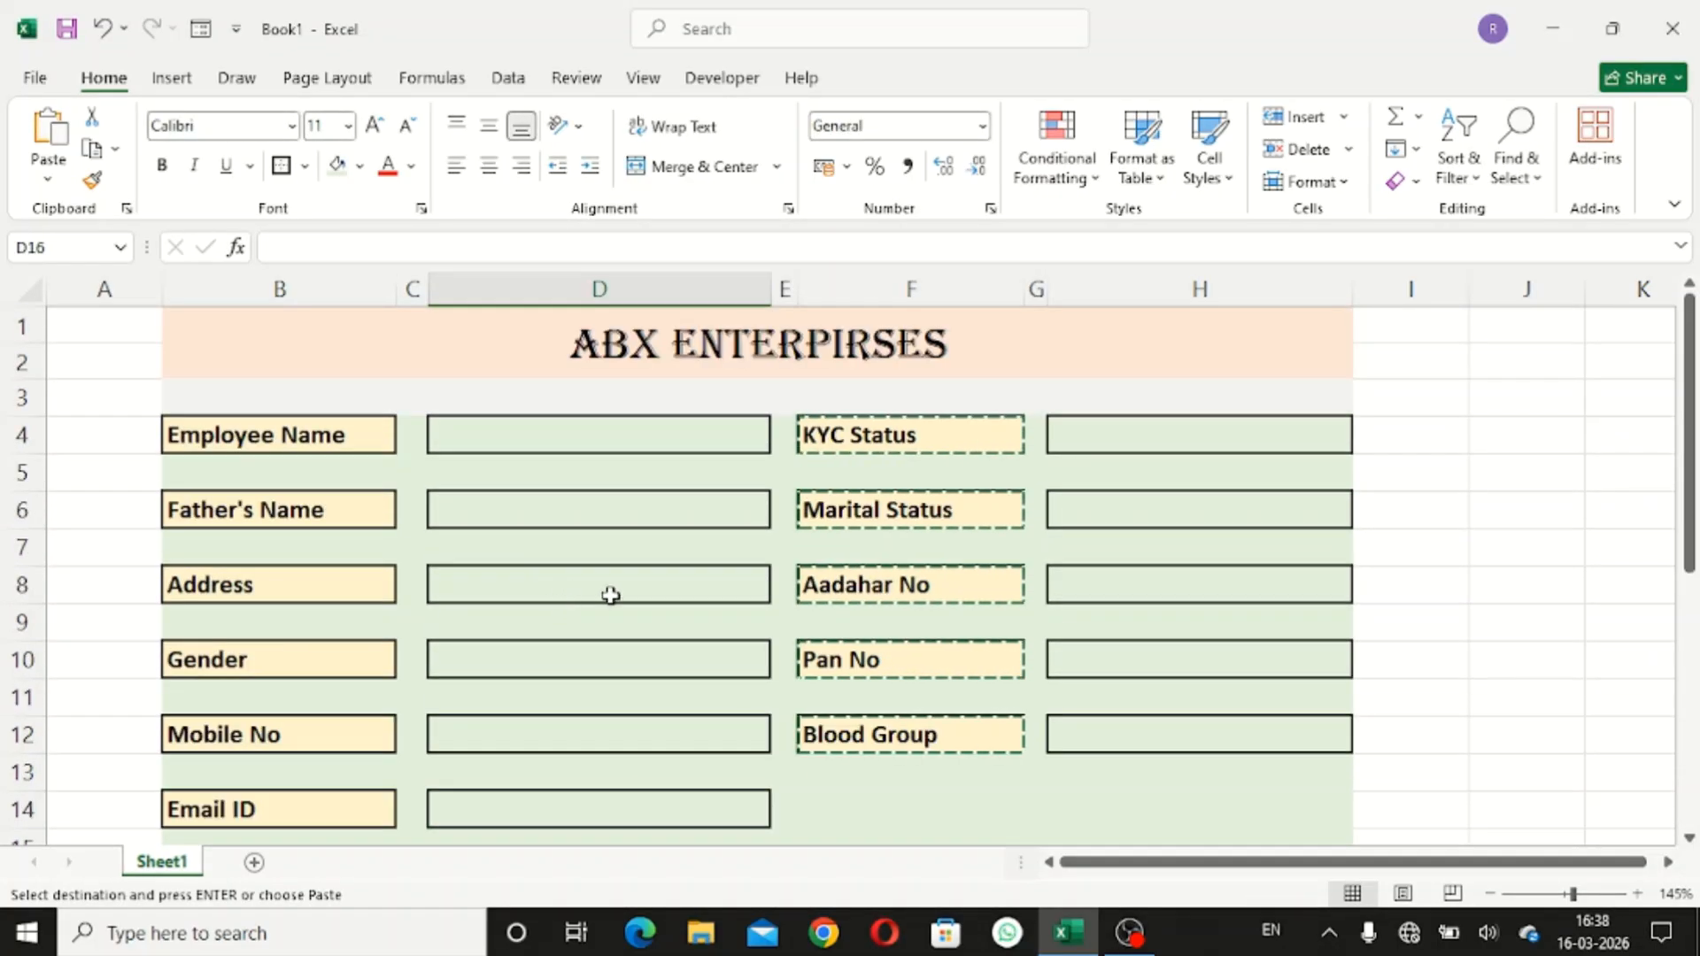
double_click(1430, 606)
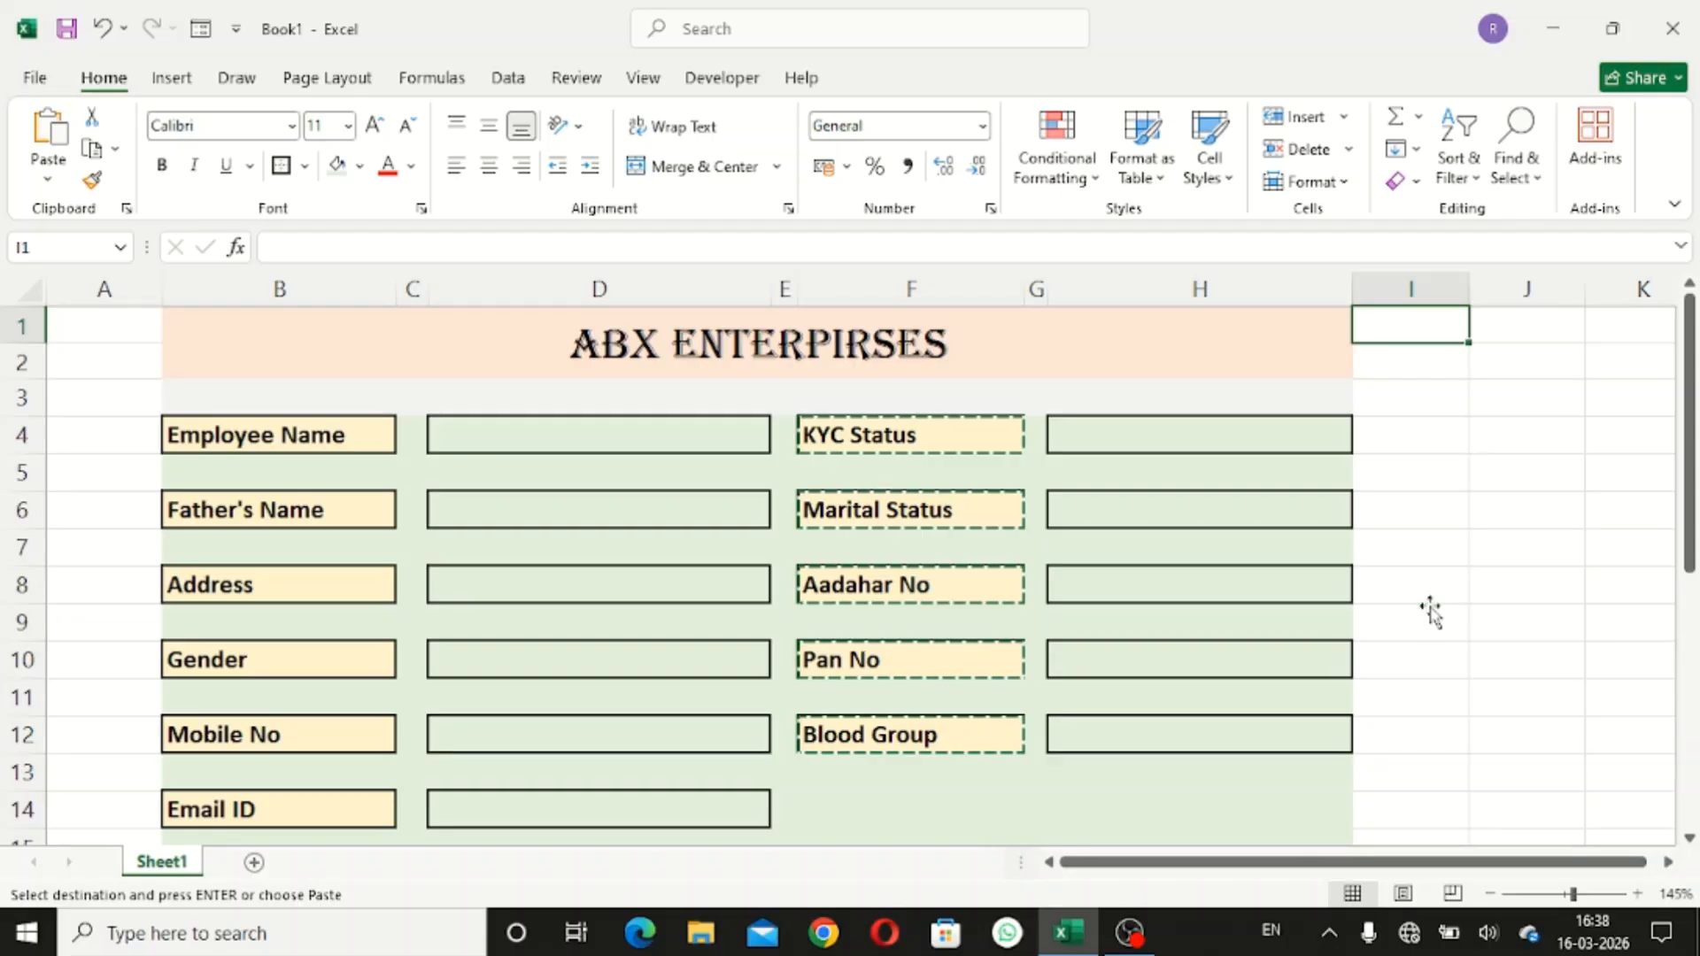
- Select the KYC Status answer cell H4 and bring up the Data tools
double_click(1443, 589)
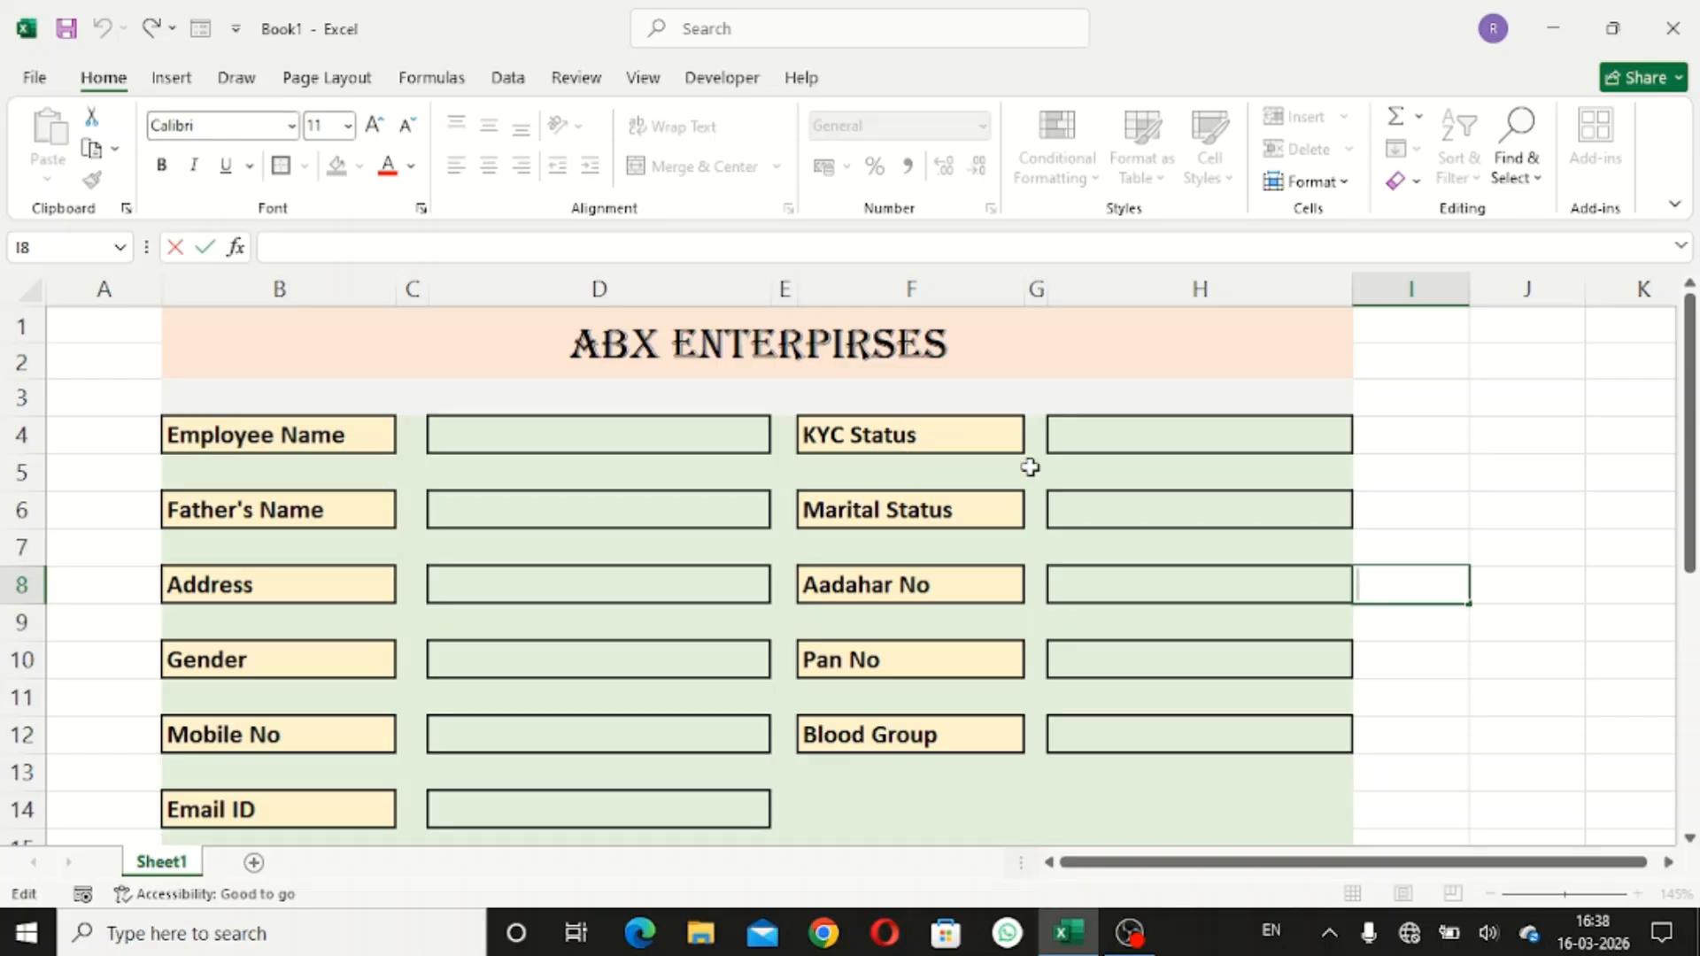
click(1157, 440)
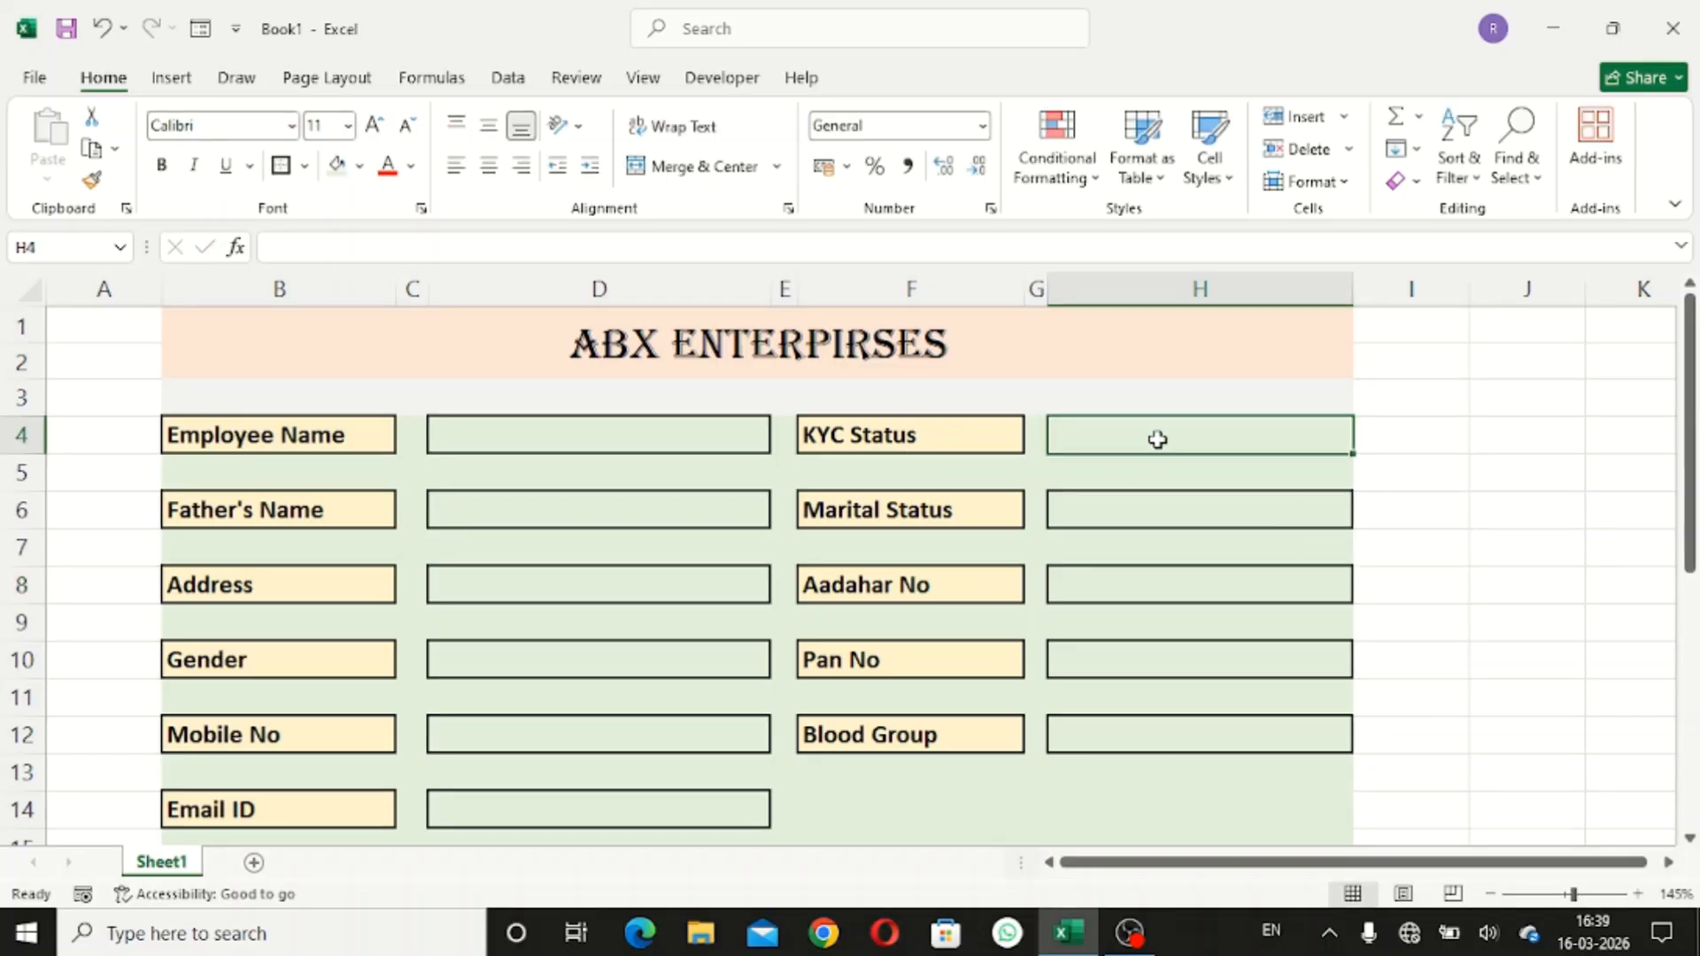
click(1159, 512)
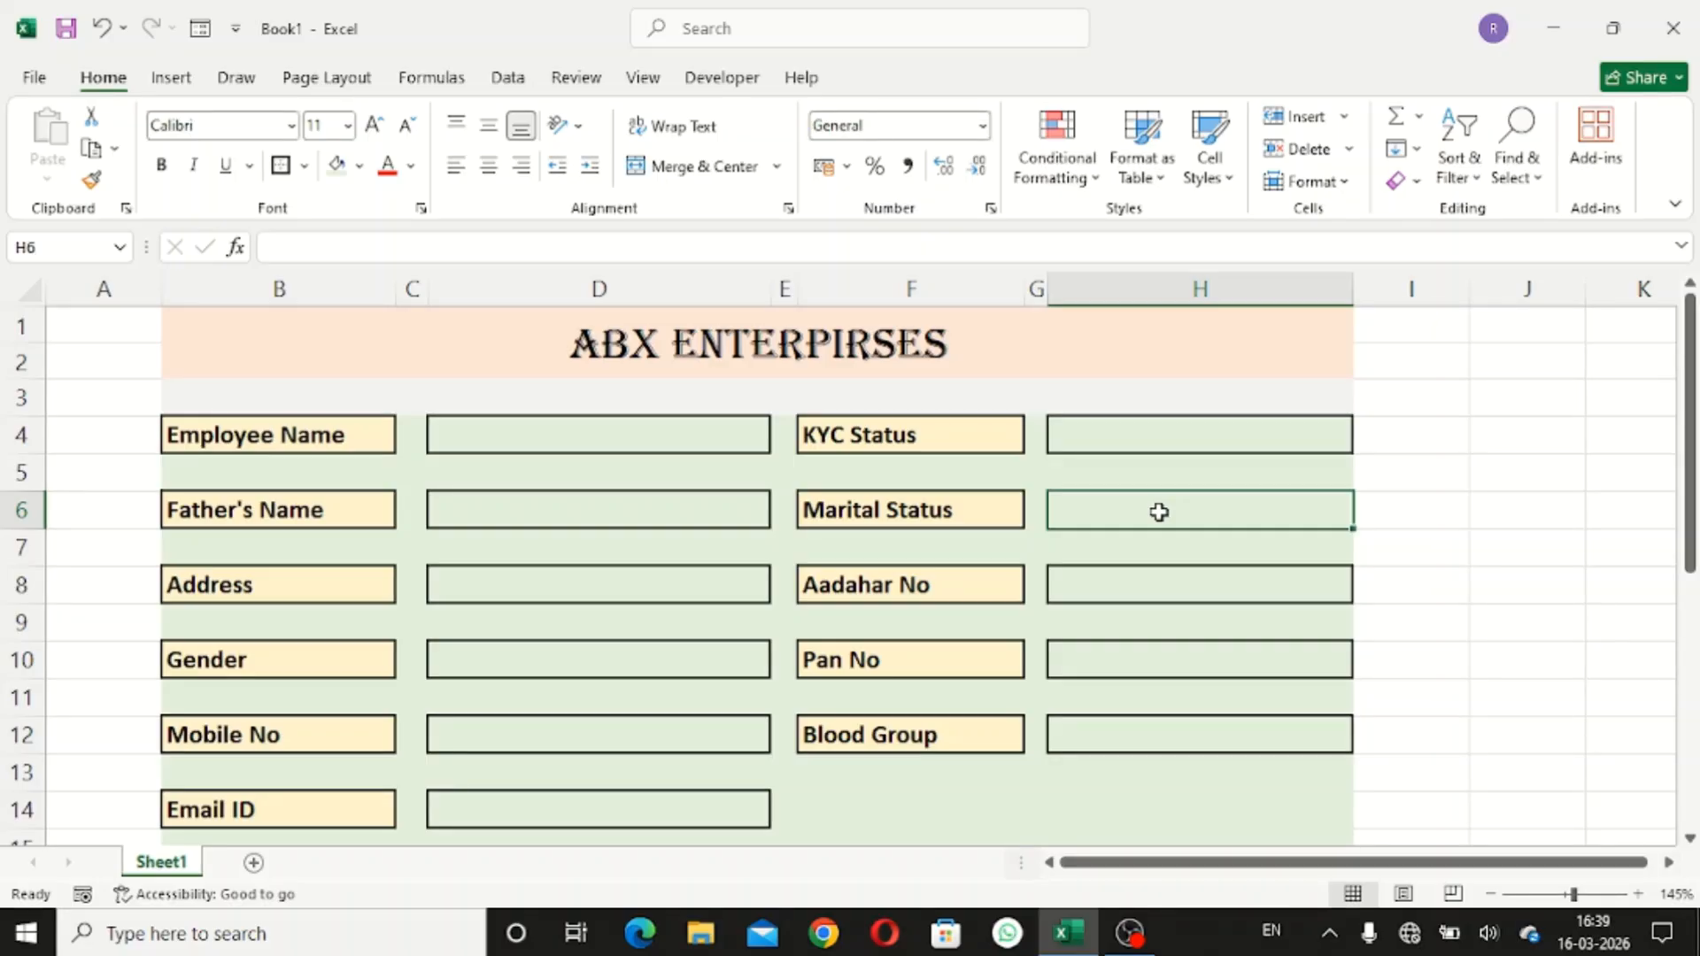
click(1148, 437)
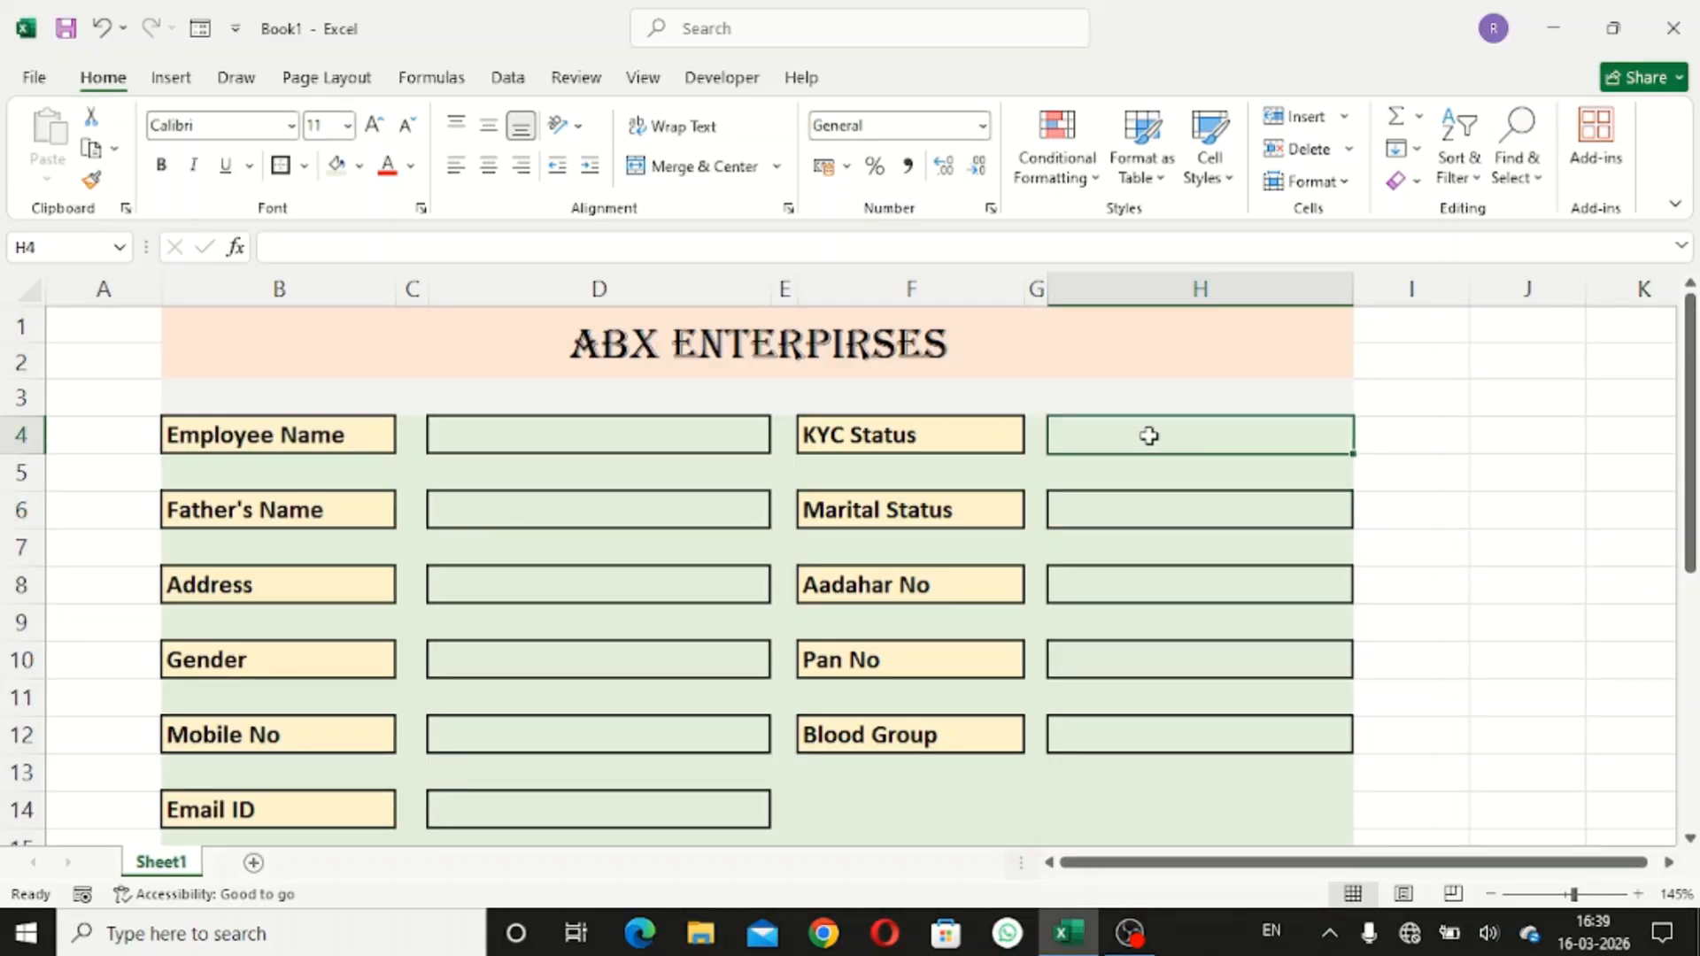
click(511, 79)
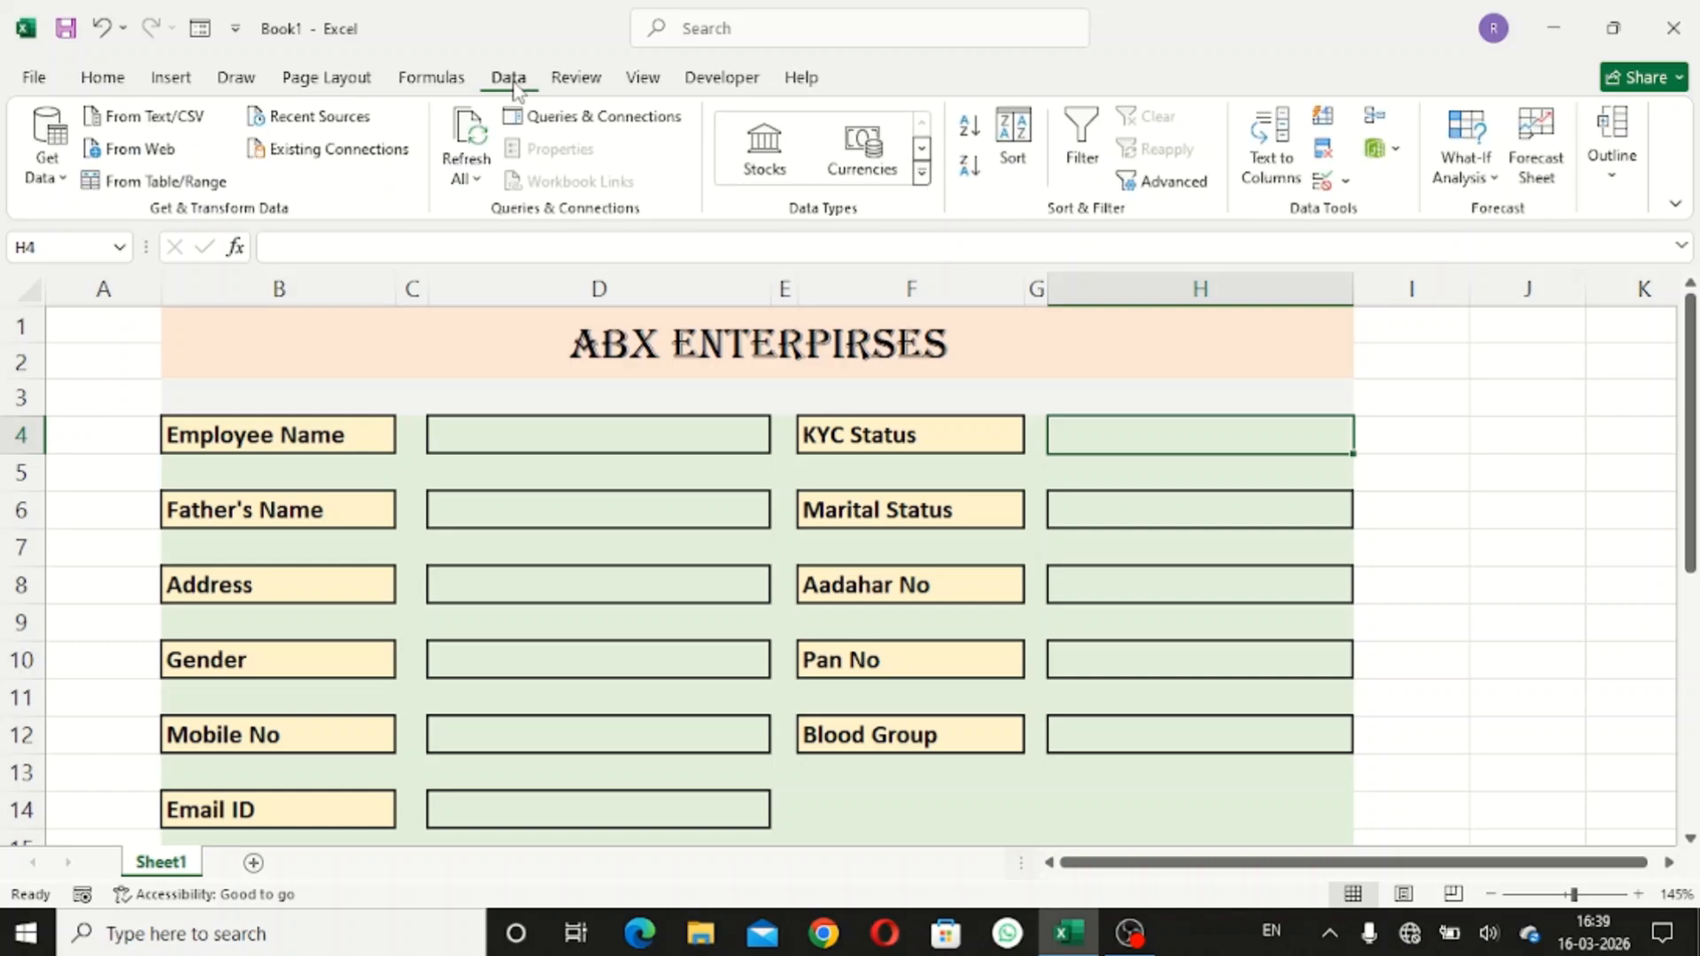
- Restrict KYC Status cell H4 to a Yes,No dropdown list via Data Validation
click(1339, 182)
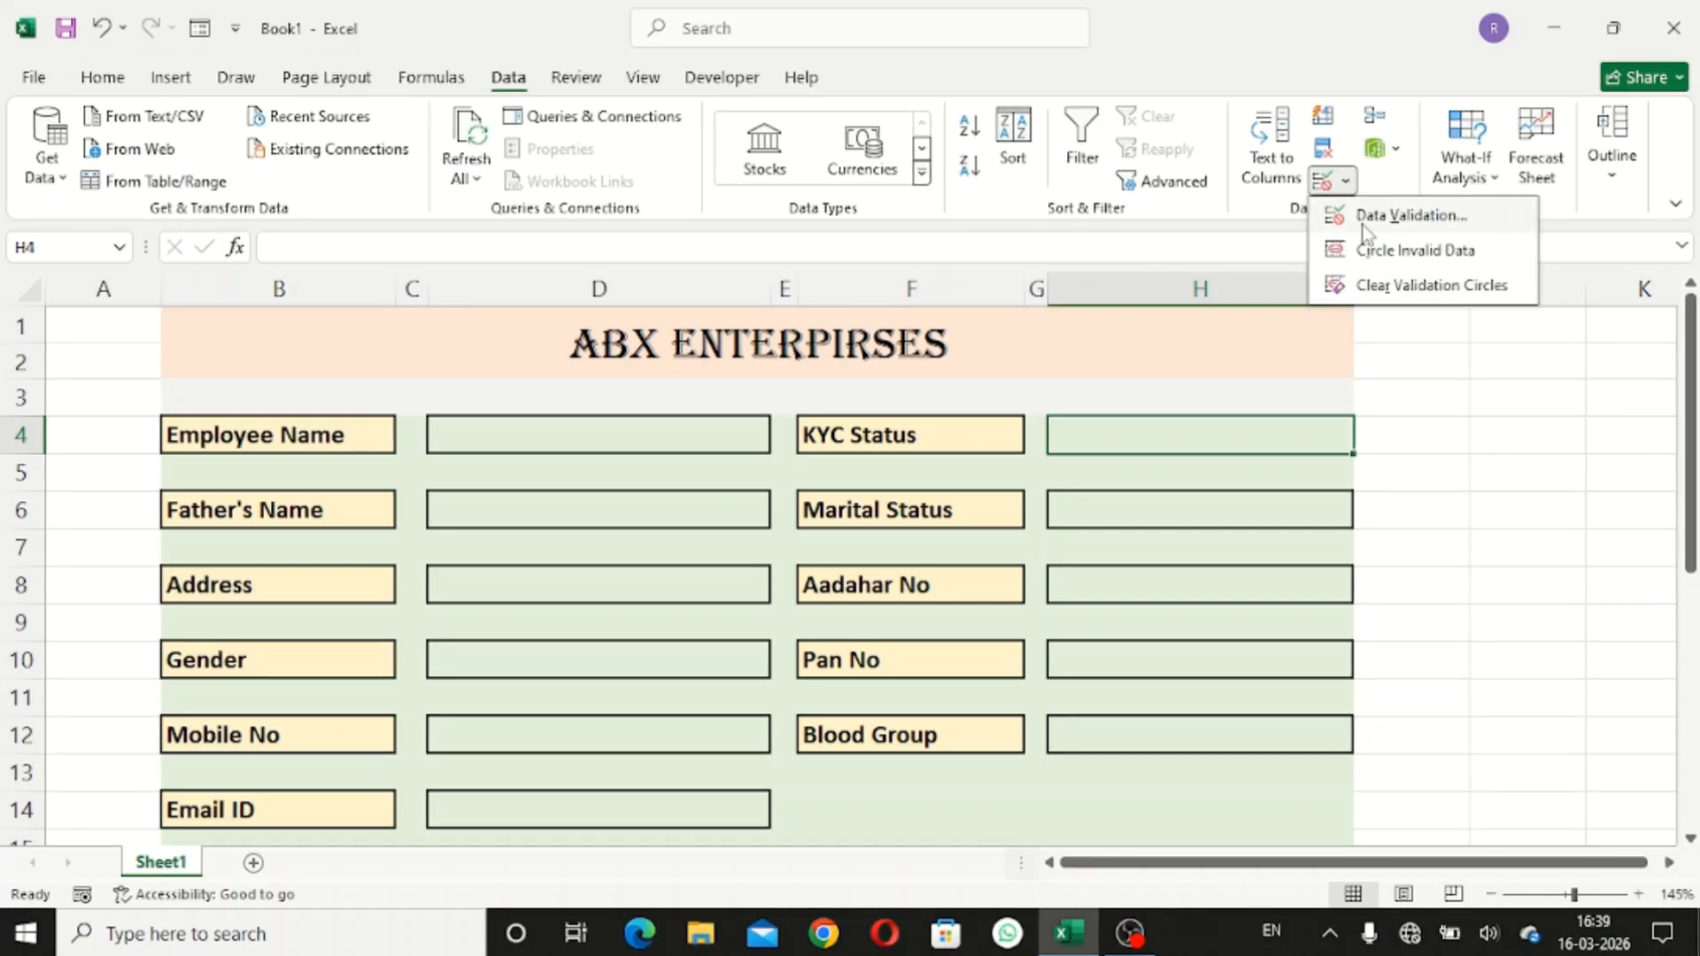
click(1368, 216)
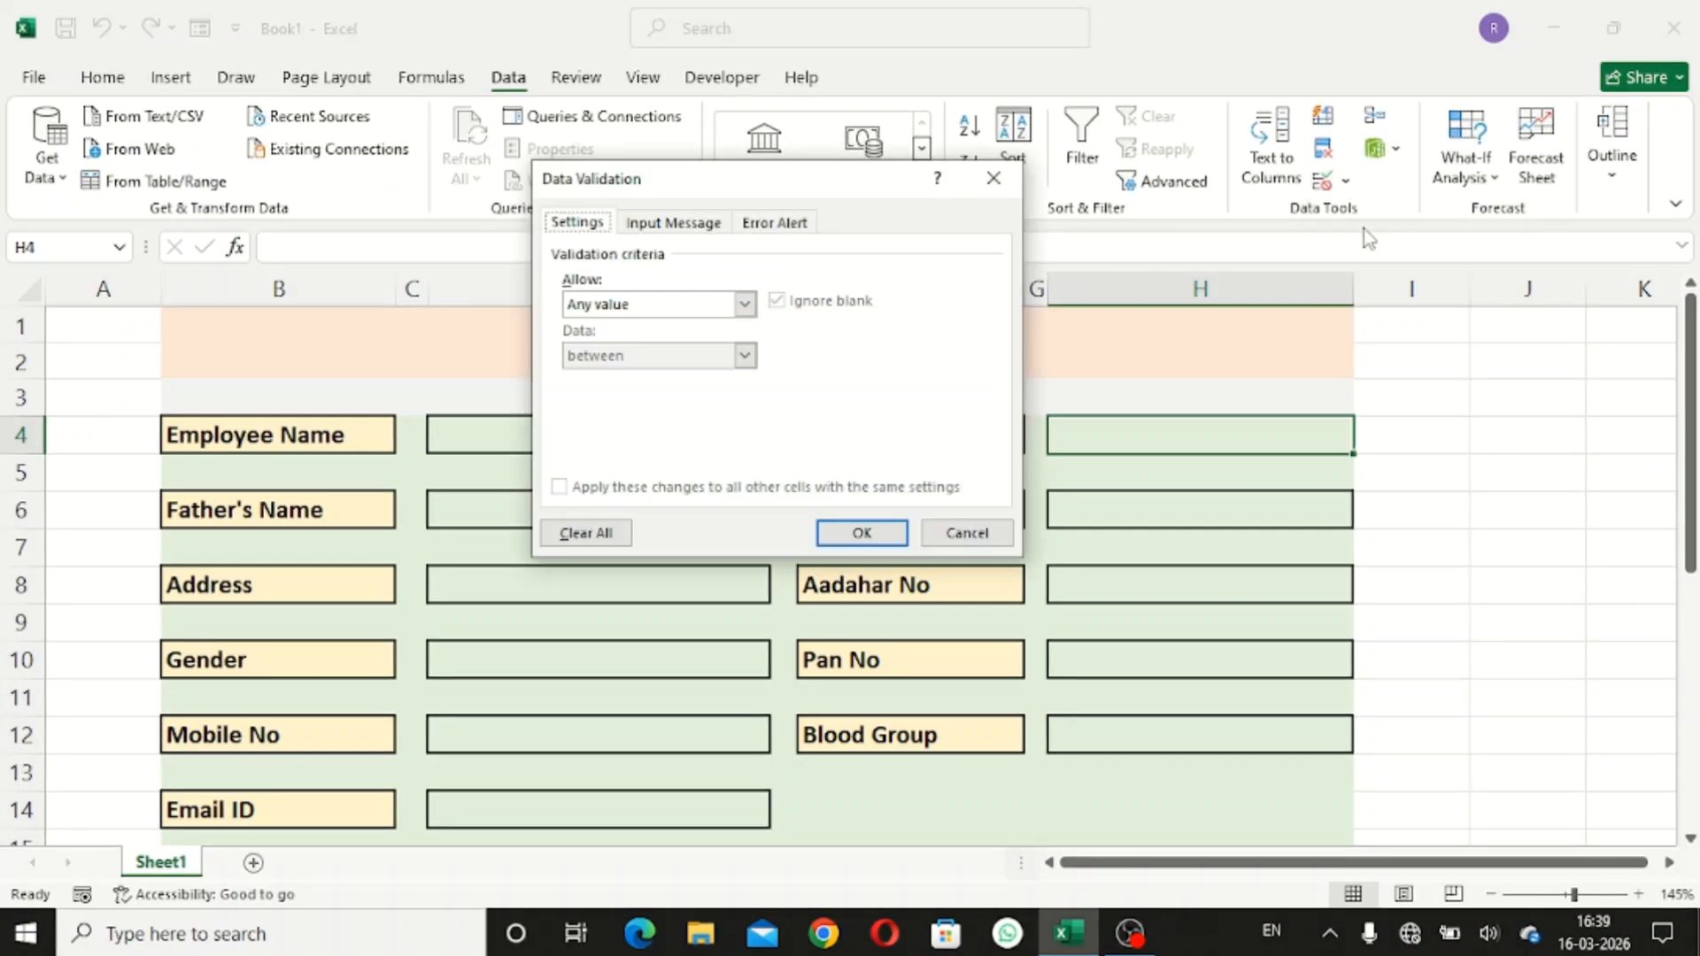
click(744, 304)
click(685, 379)
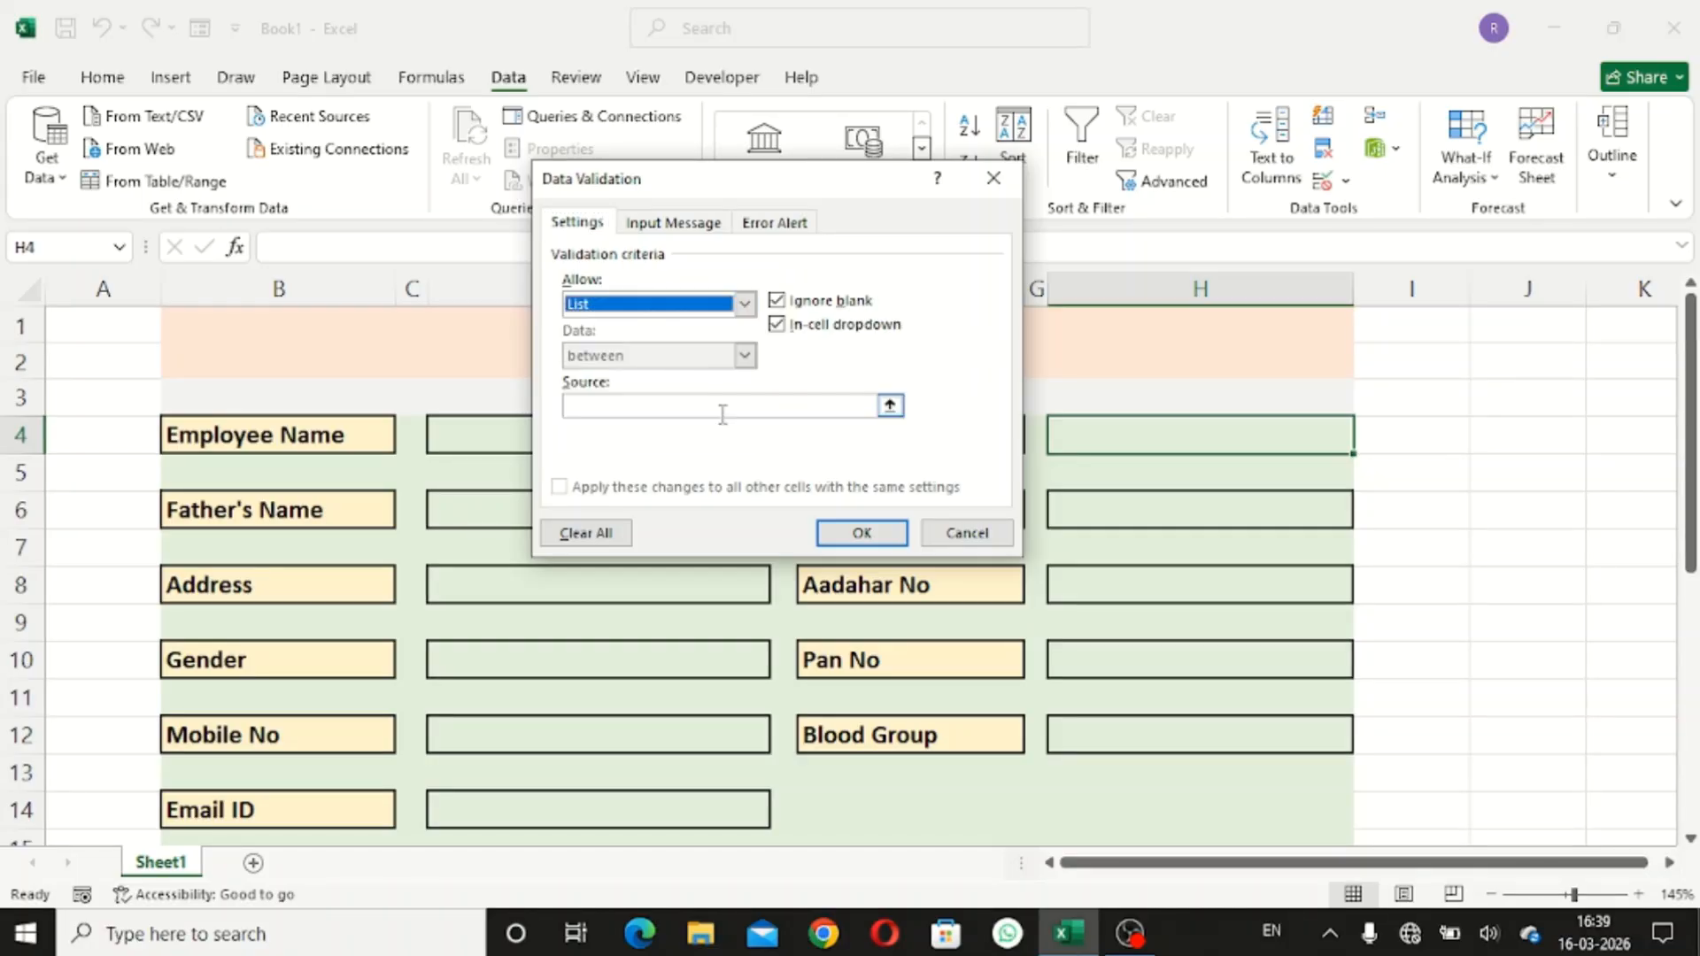
click(729, 404)
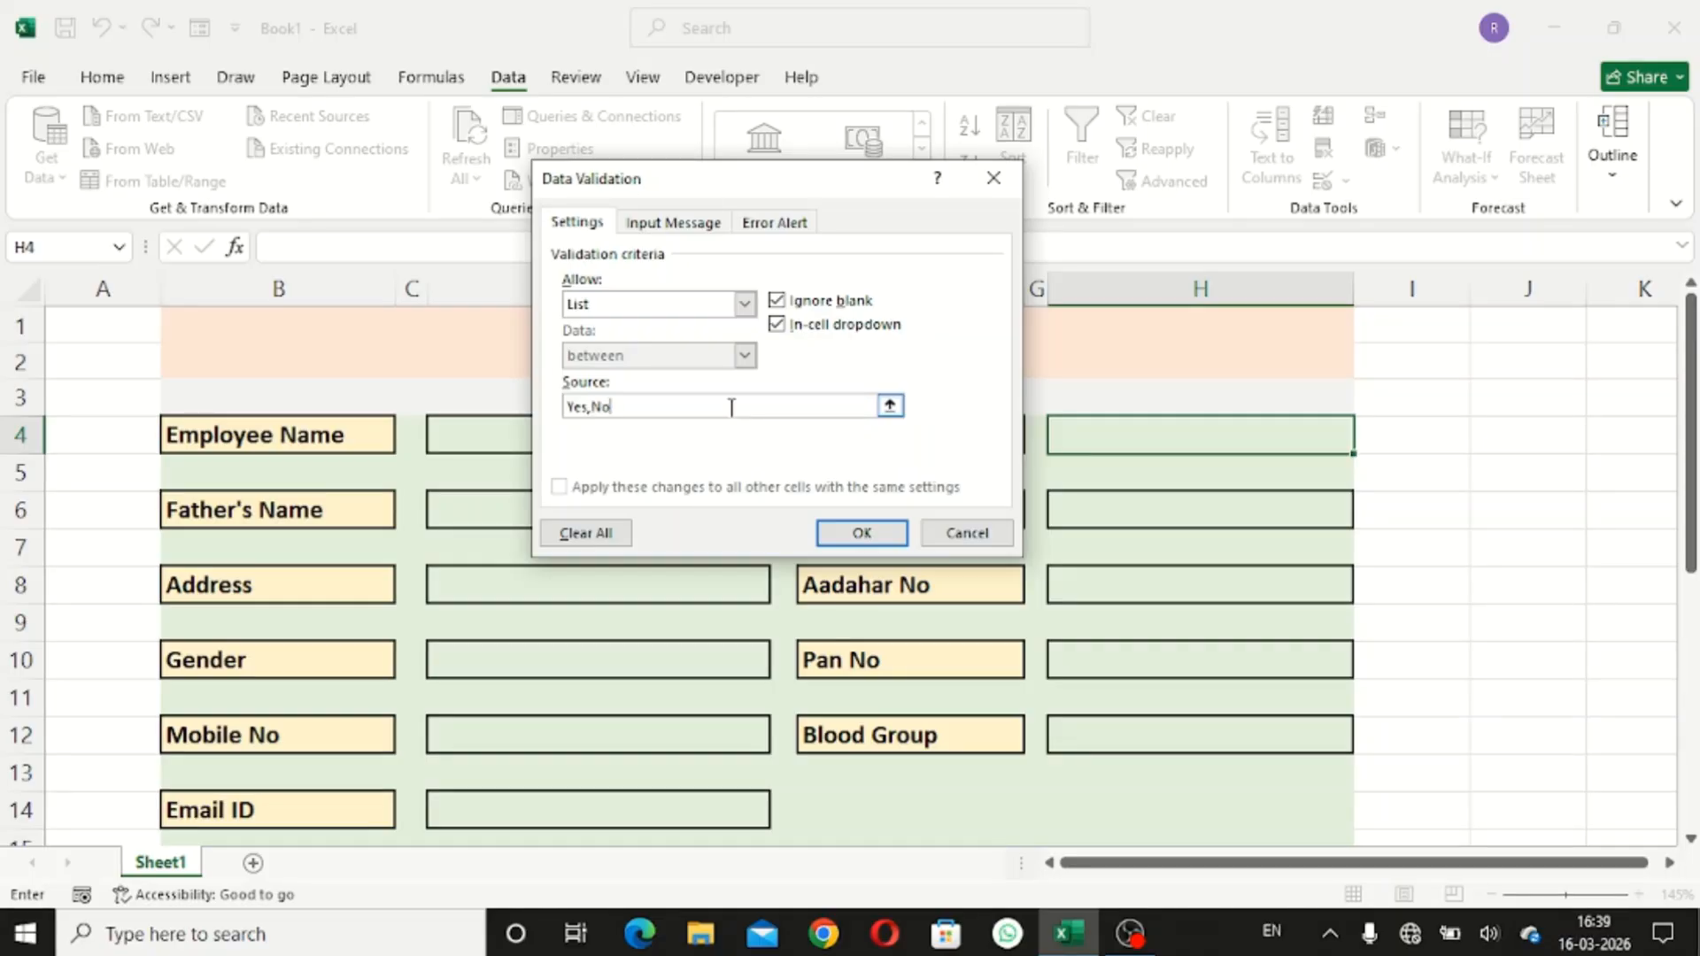
click(819, 532)
- Give the Marital Status cell H6 the same Yes/No list validation
click(1165, 505)
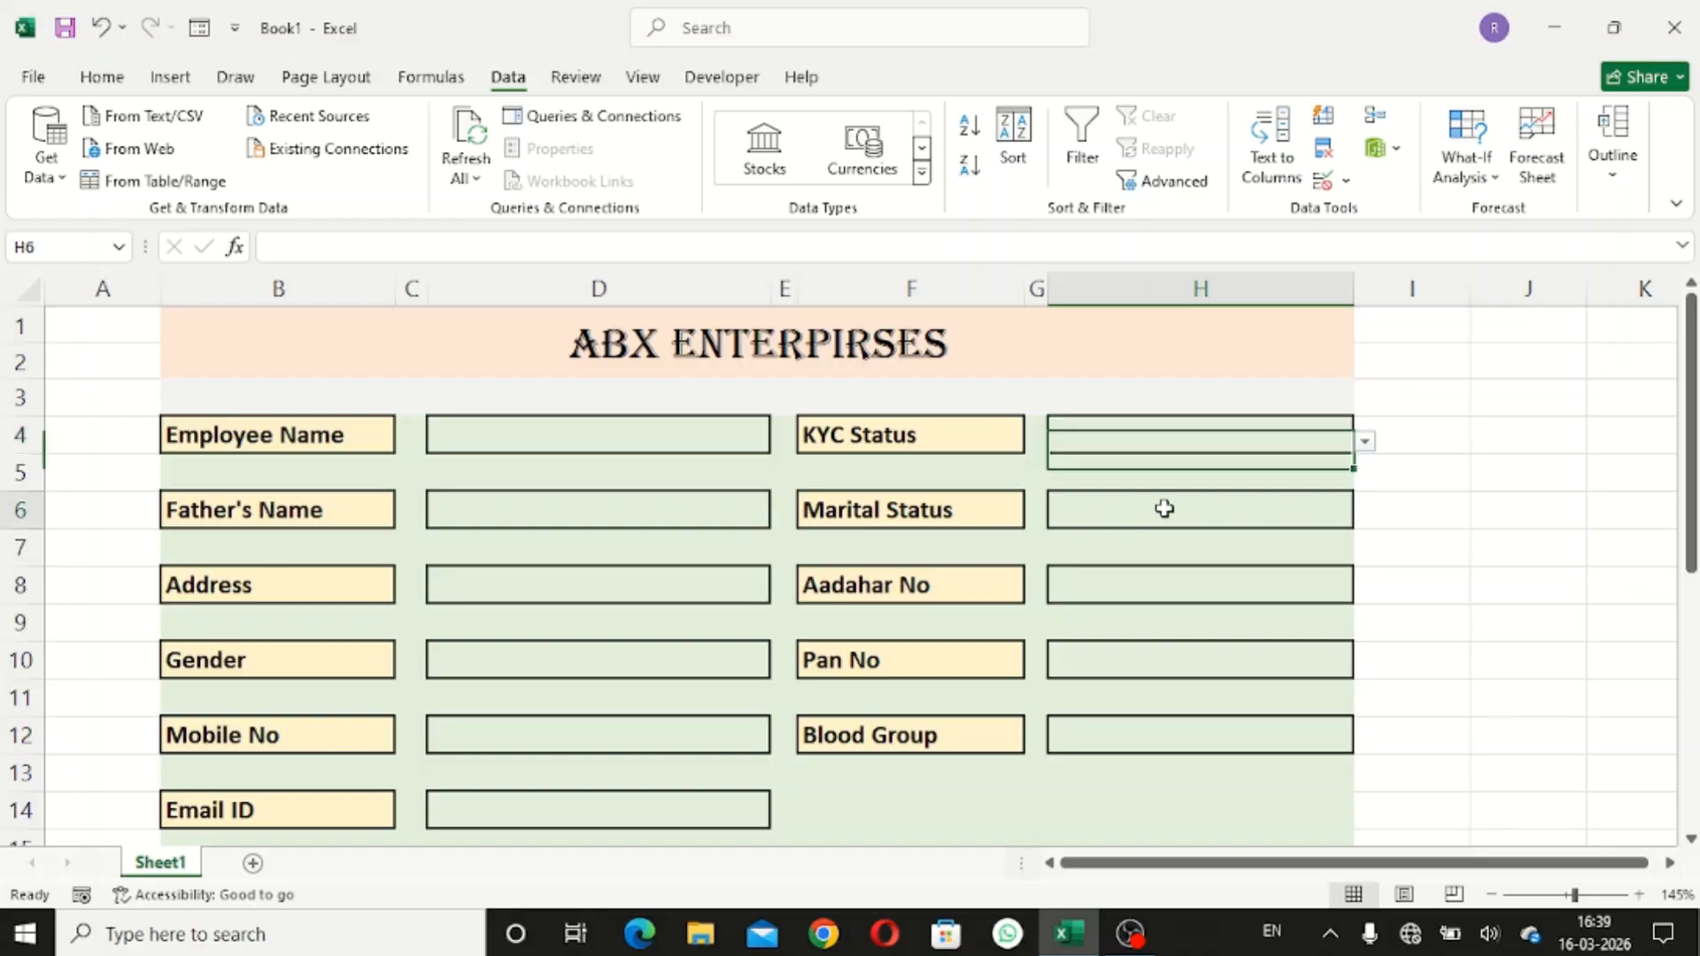
click(1323, 184)
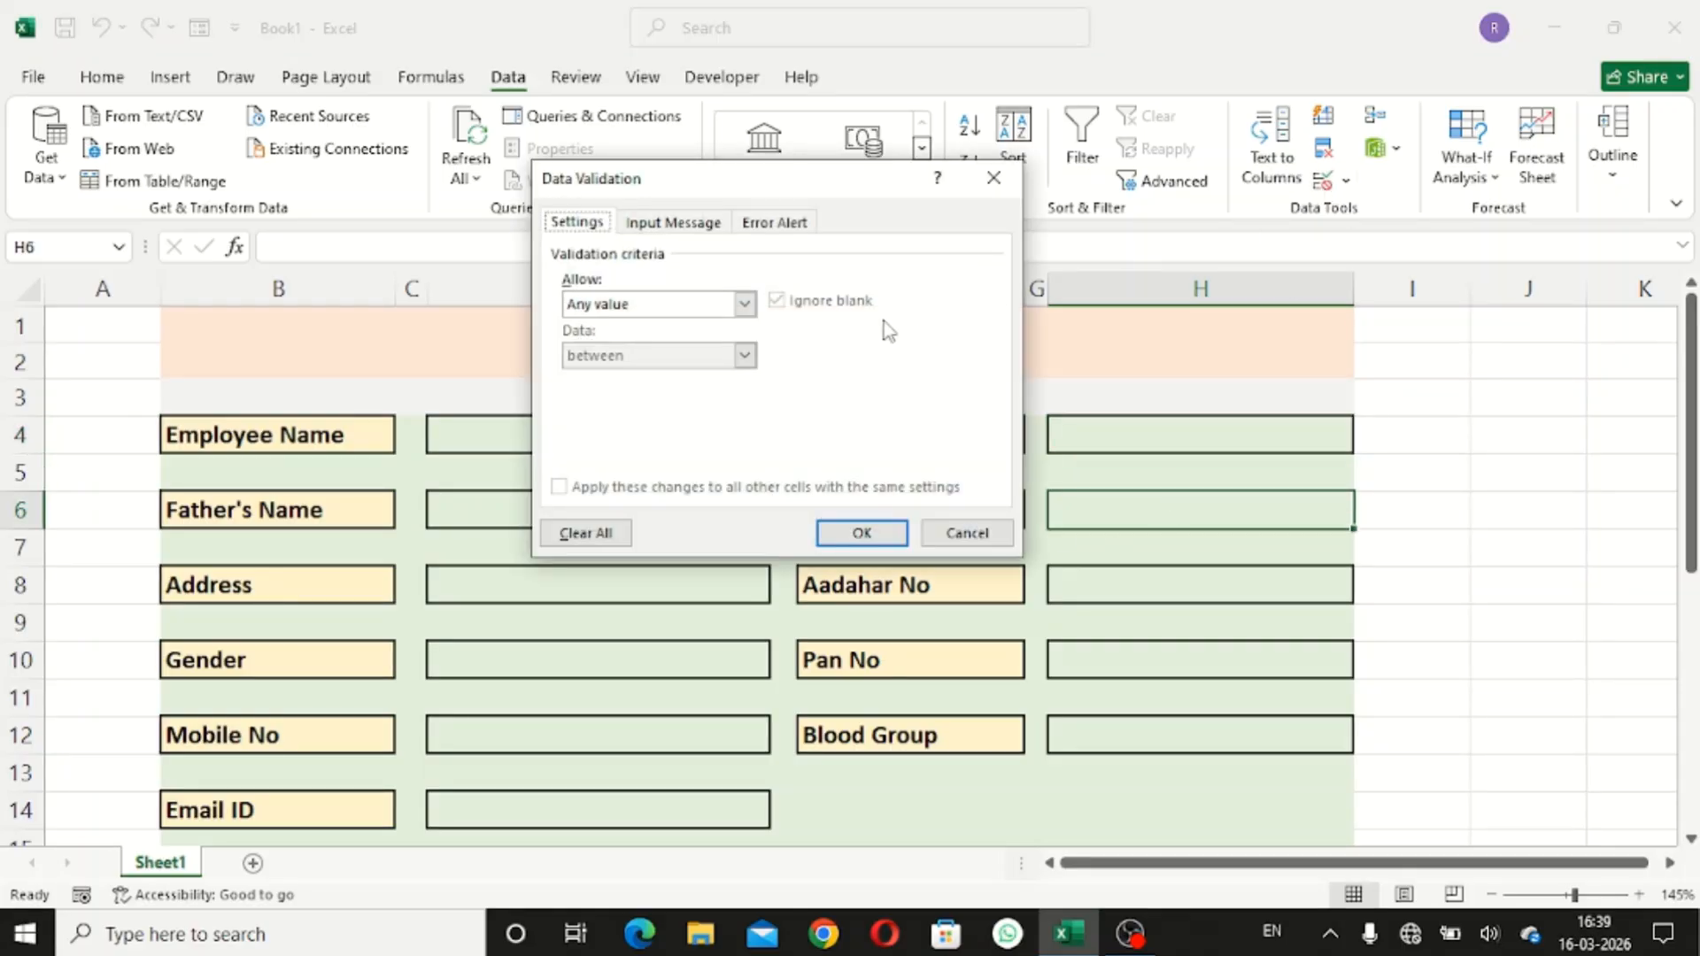
click(747, 304)
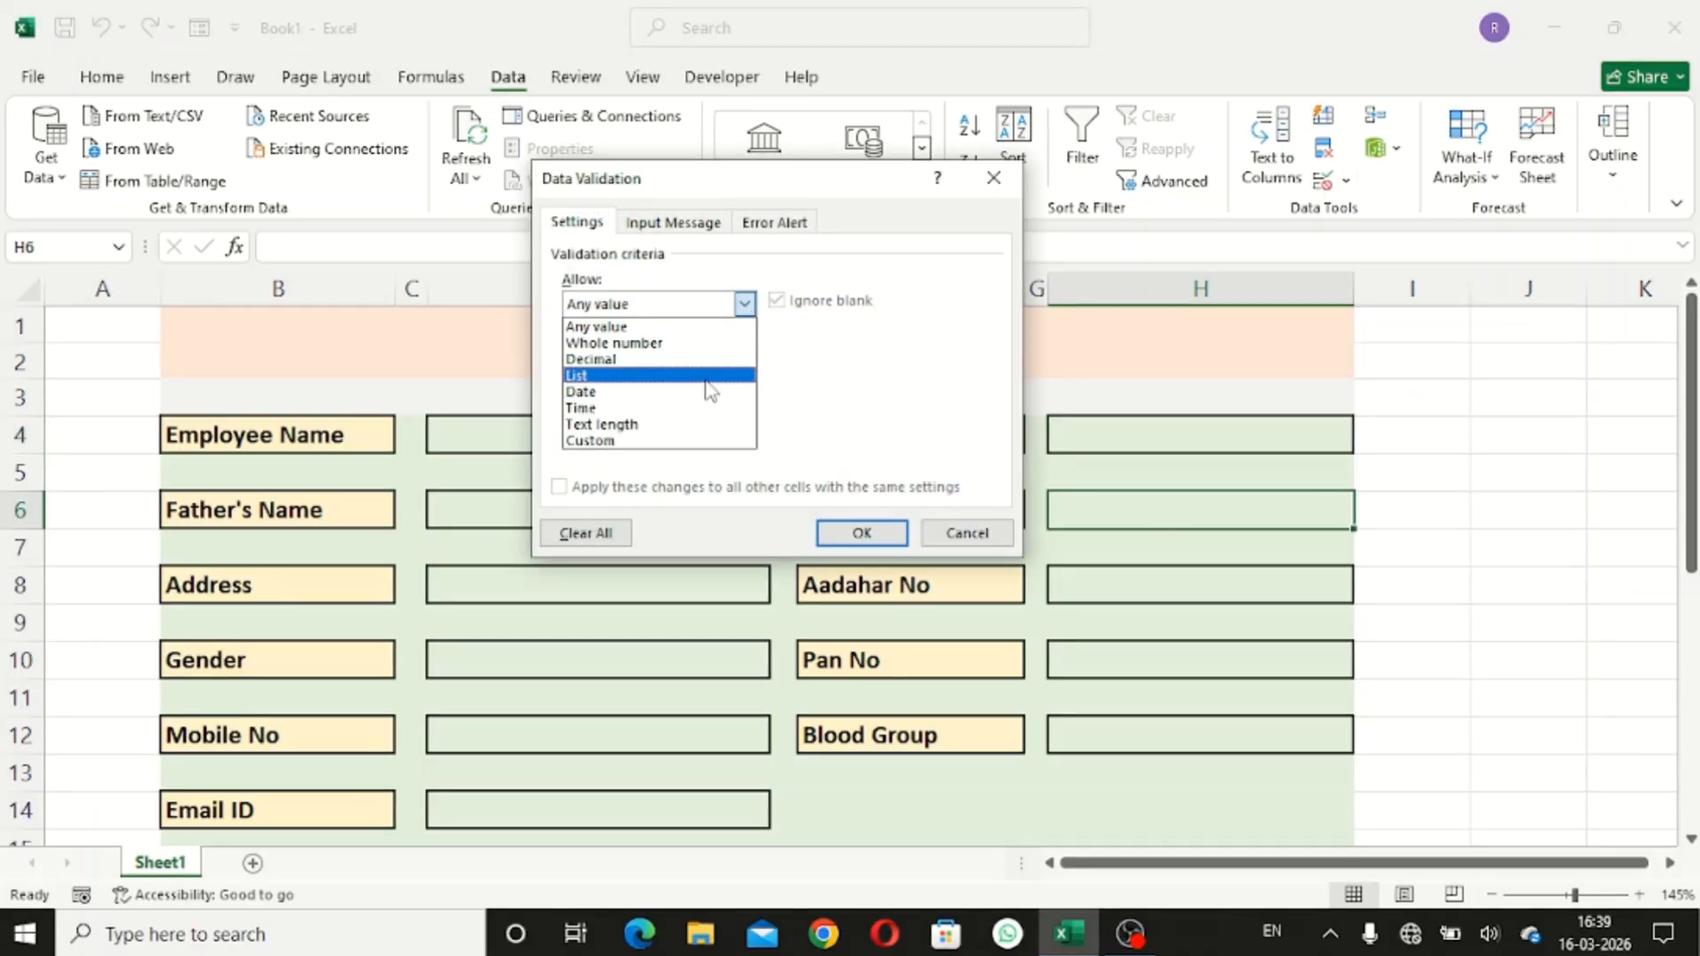
click(711, 379)
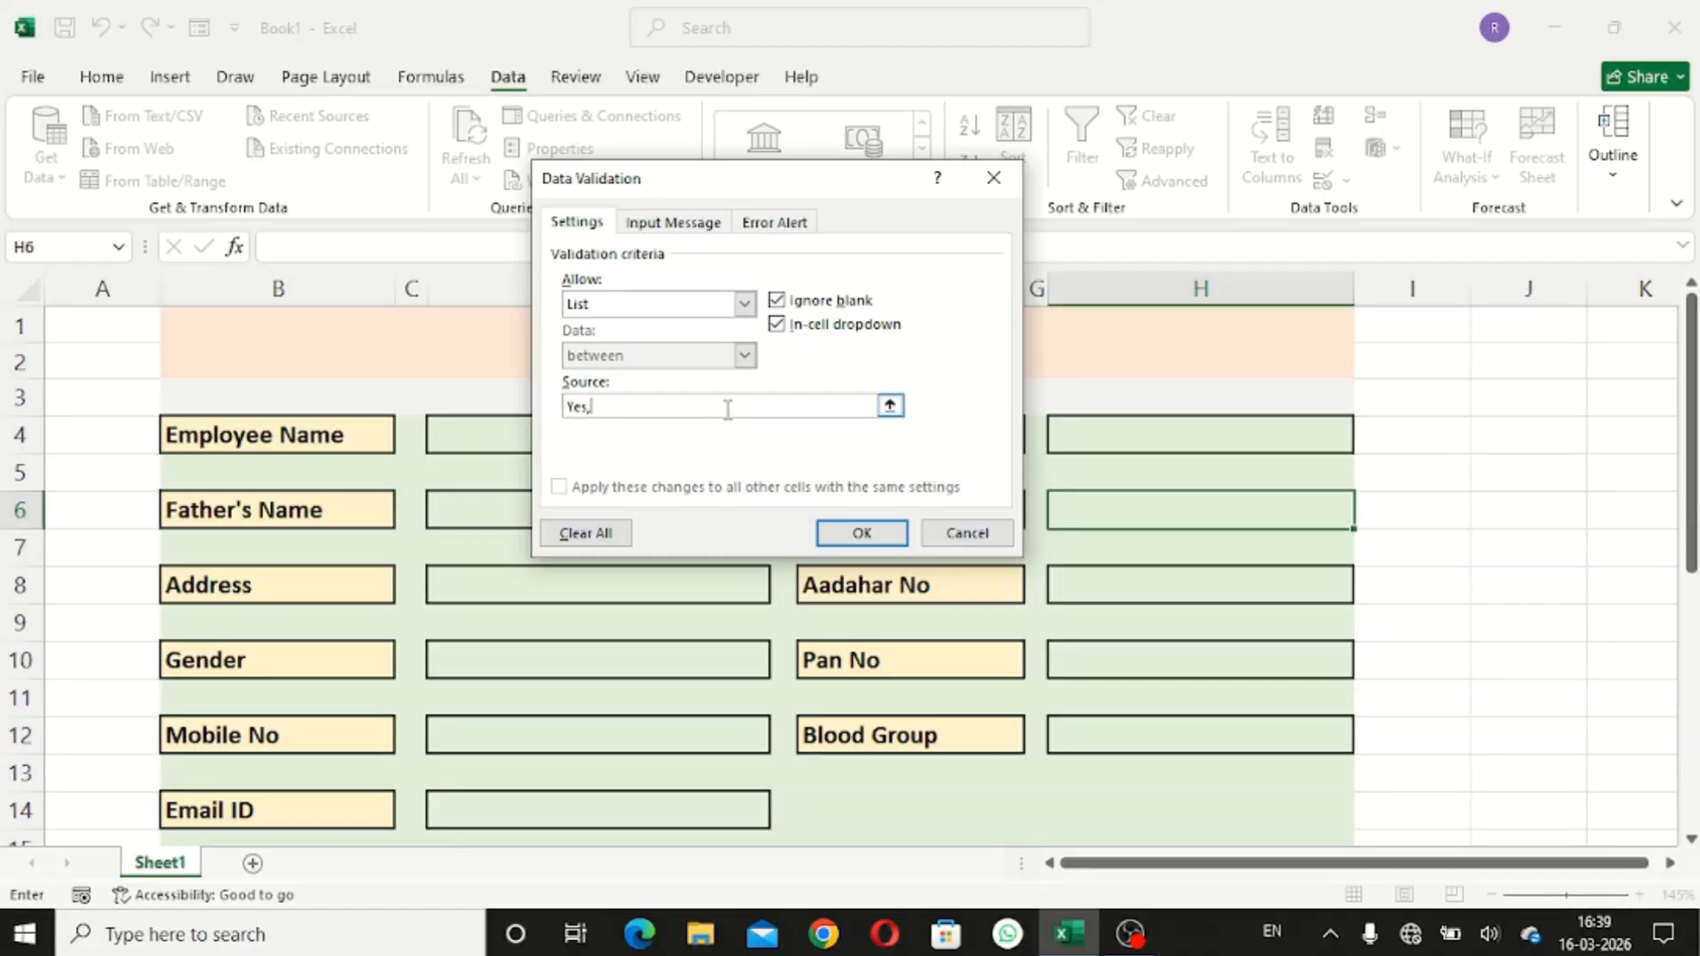
key(Return)
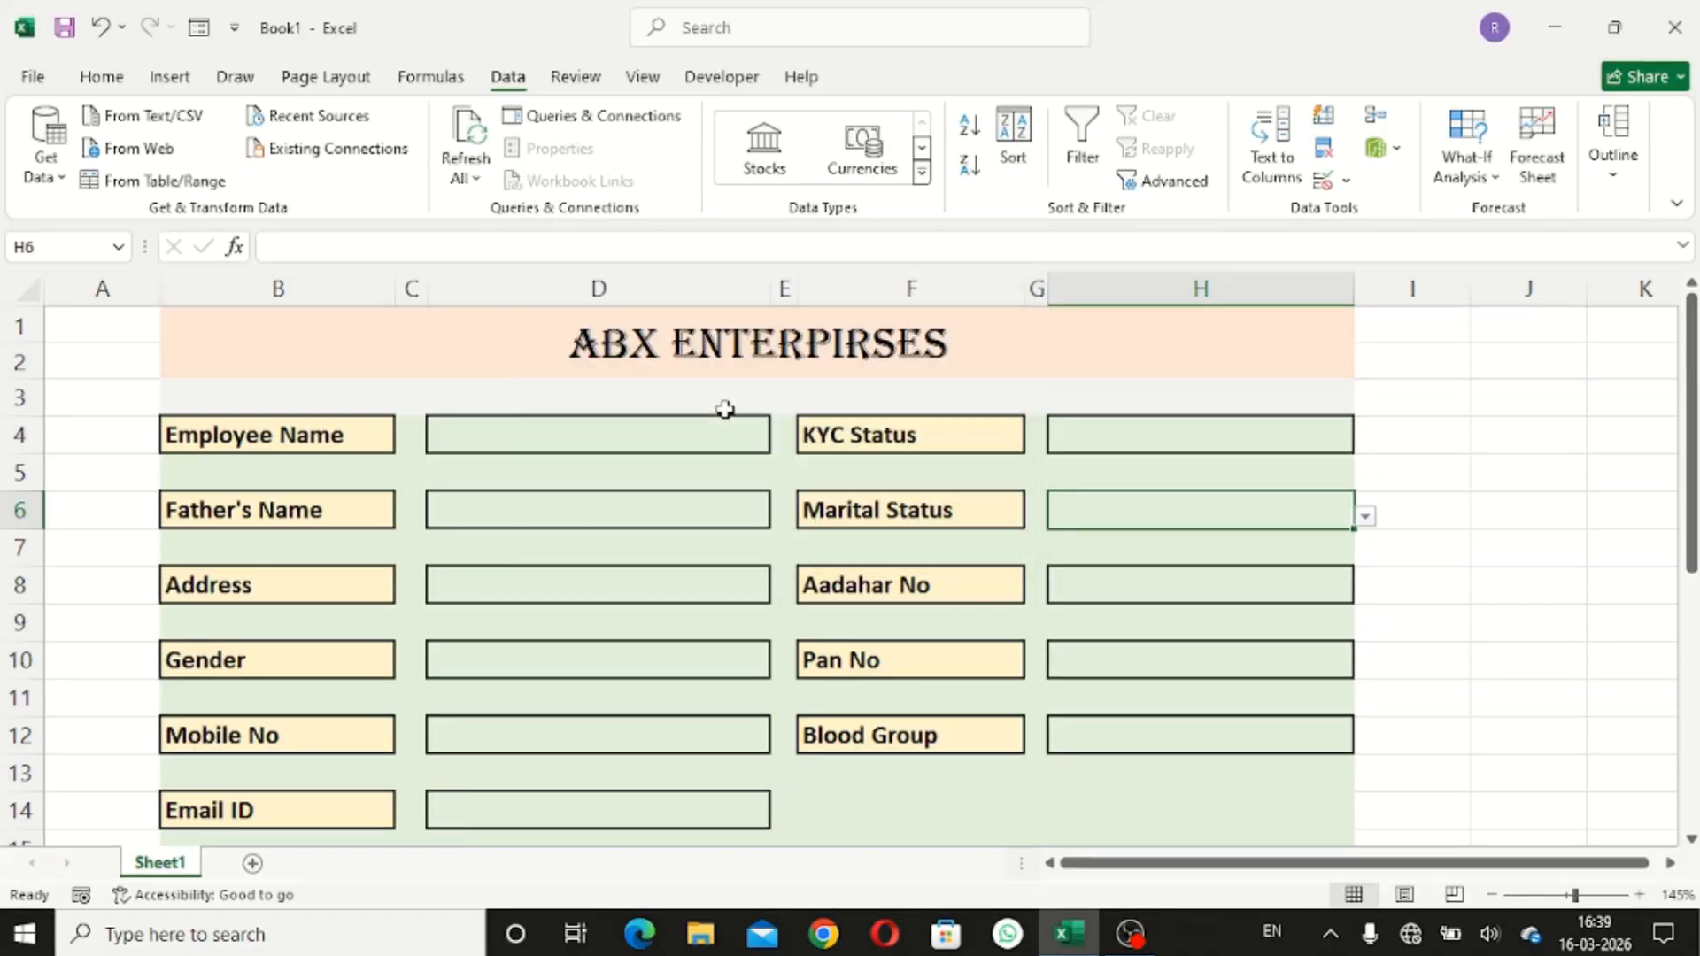
- Set Data Validation on Gender cell D10 to a List with source Male,Female
click(651, 664)
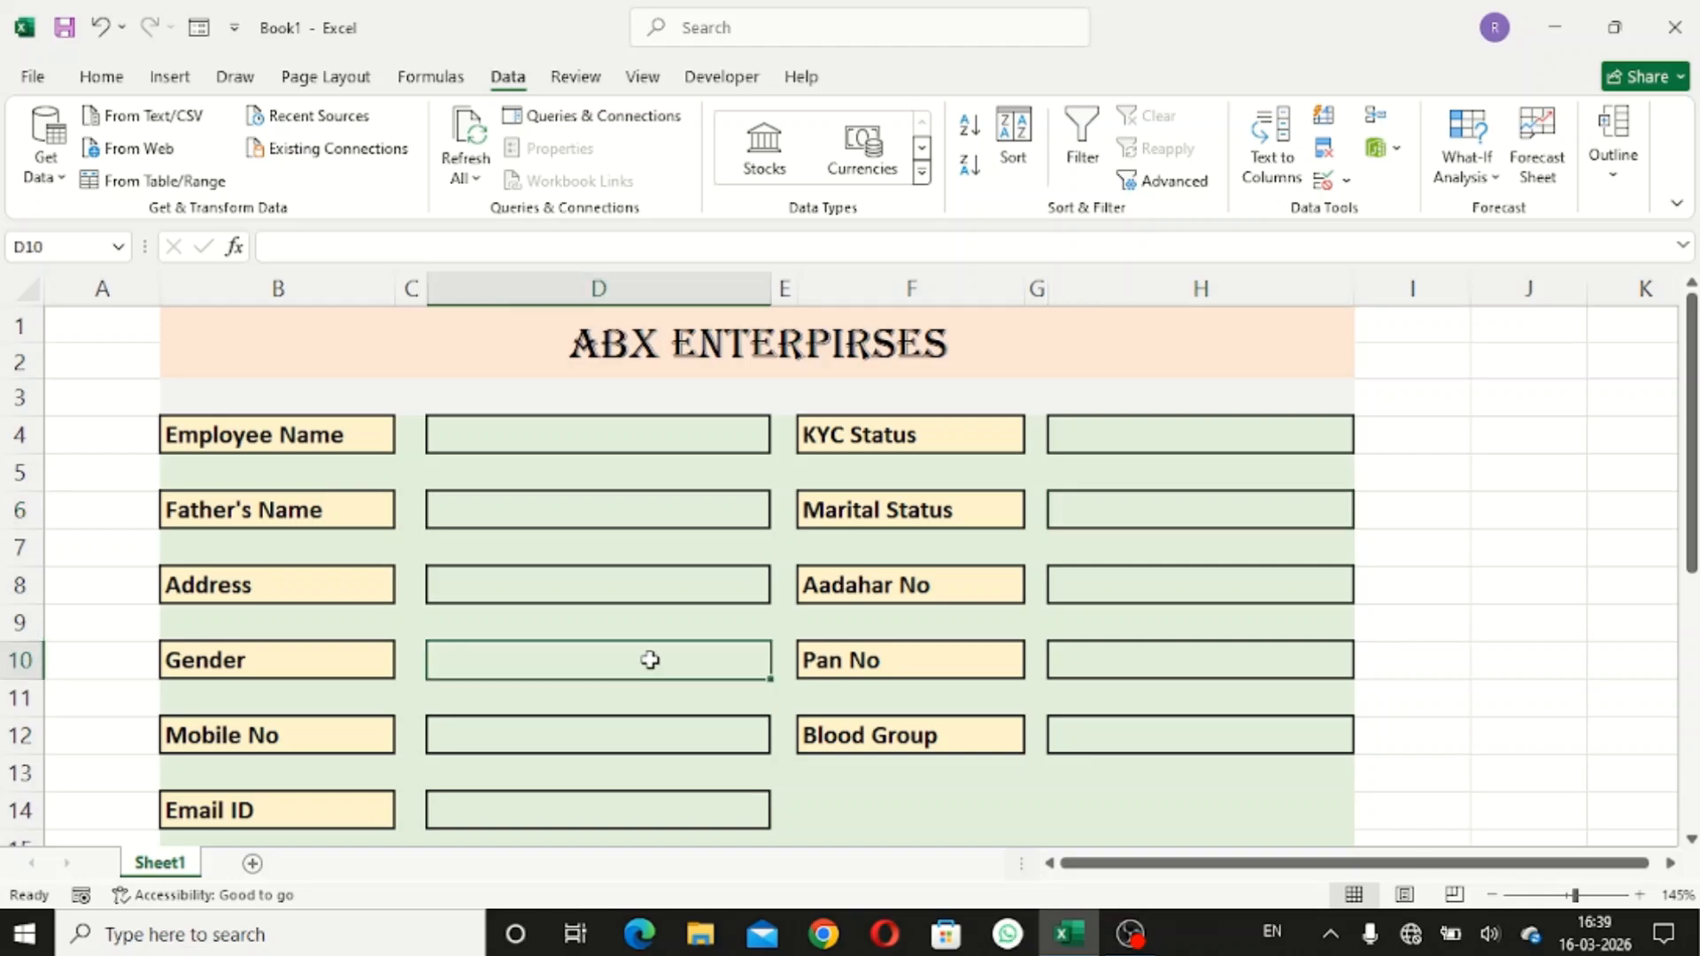
click(1322, 181)
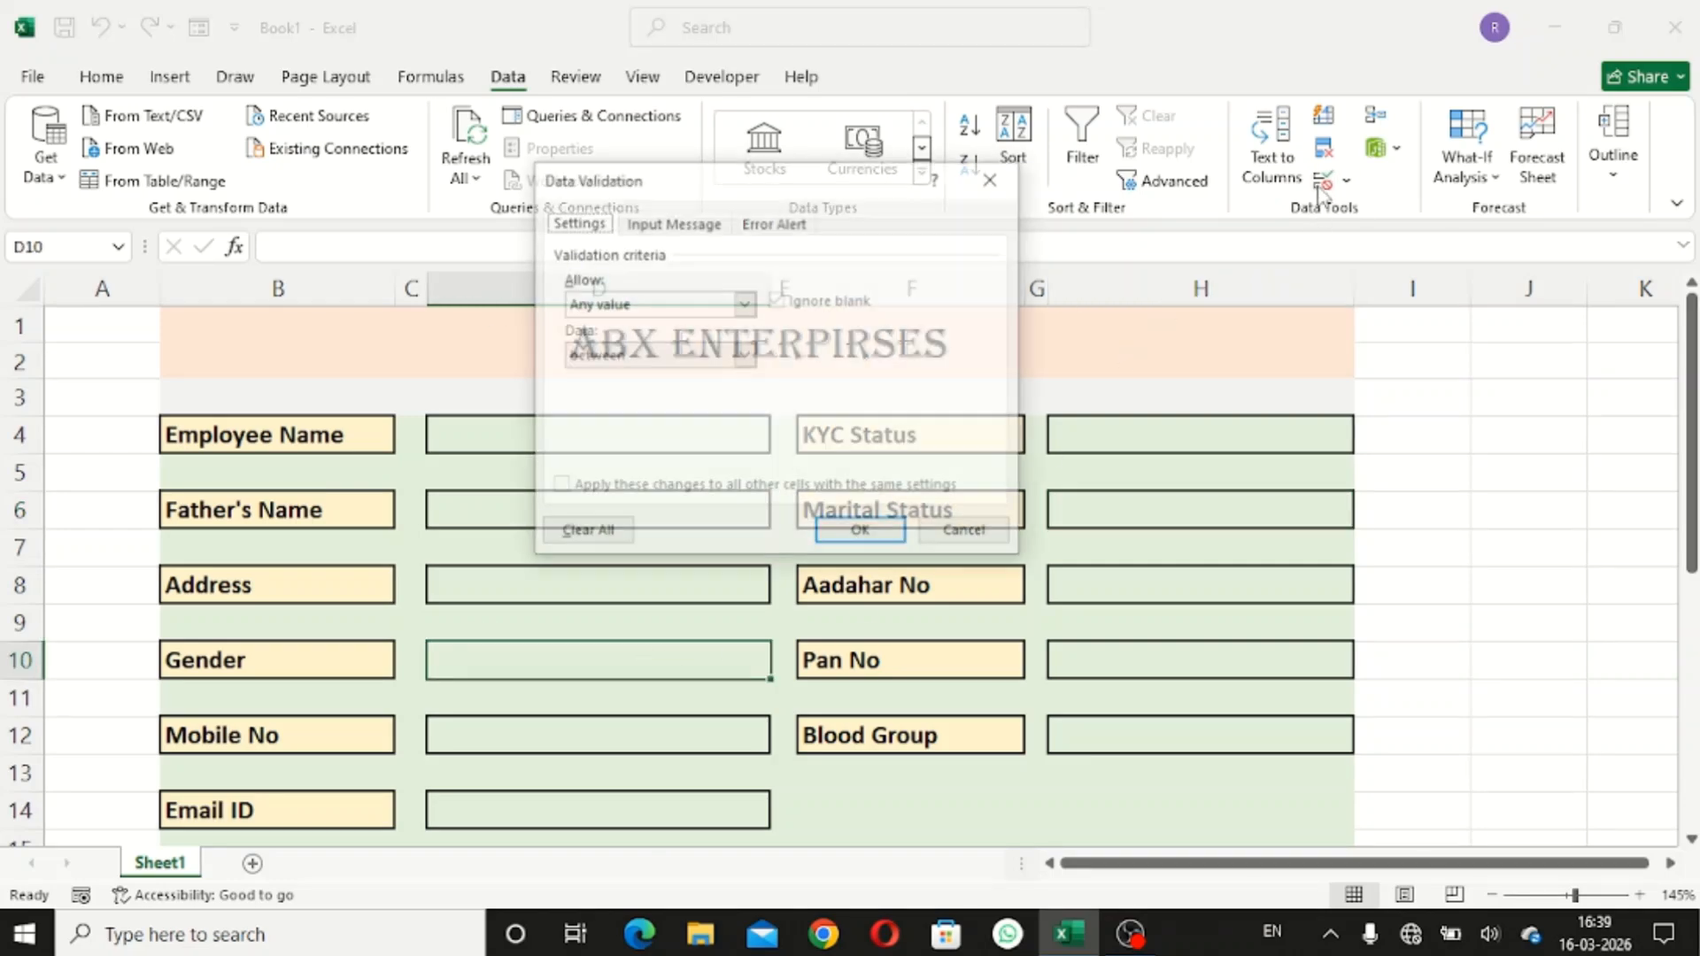
click(745, 304)
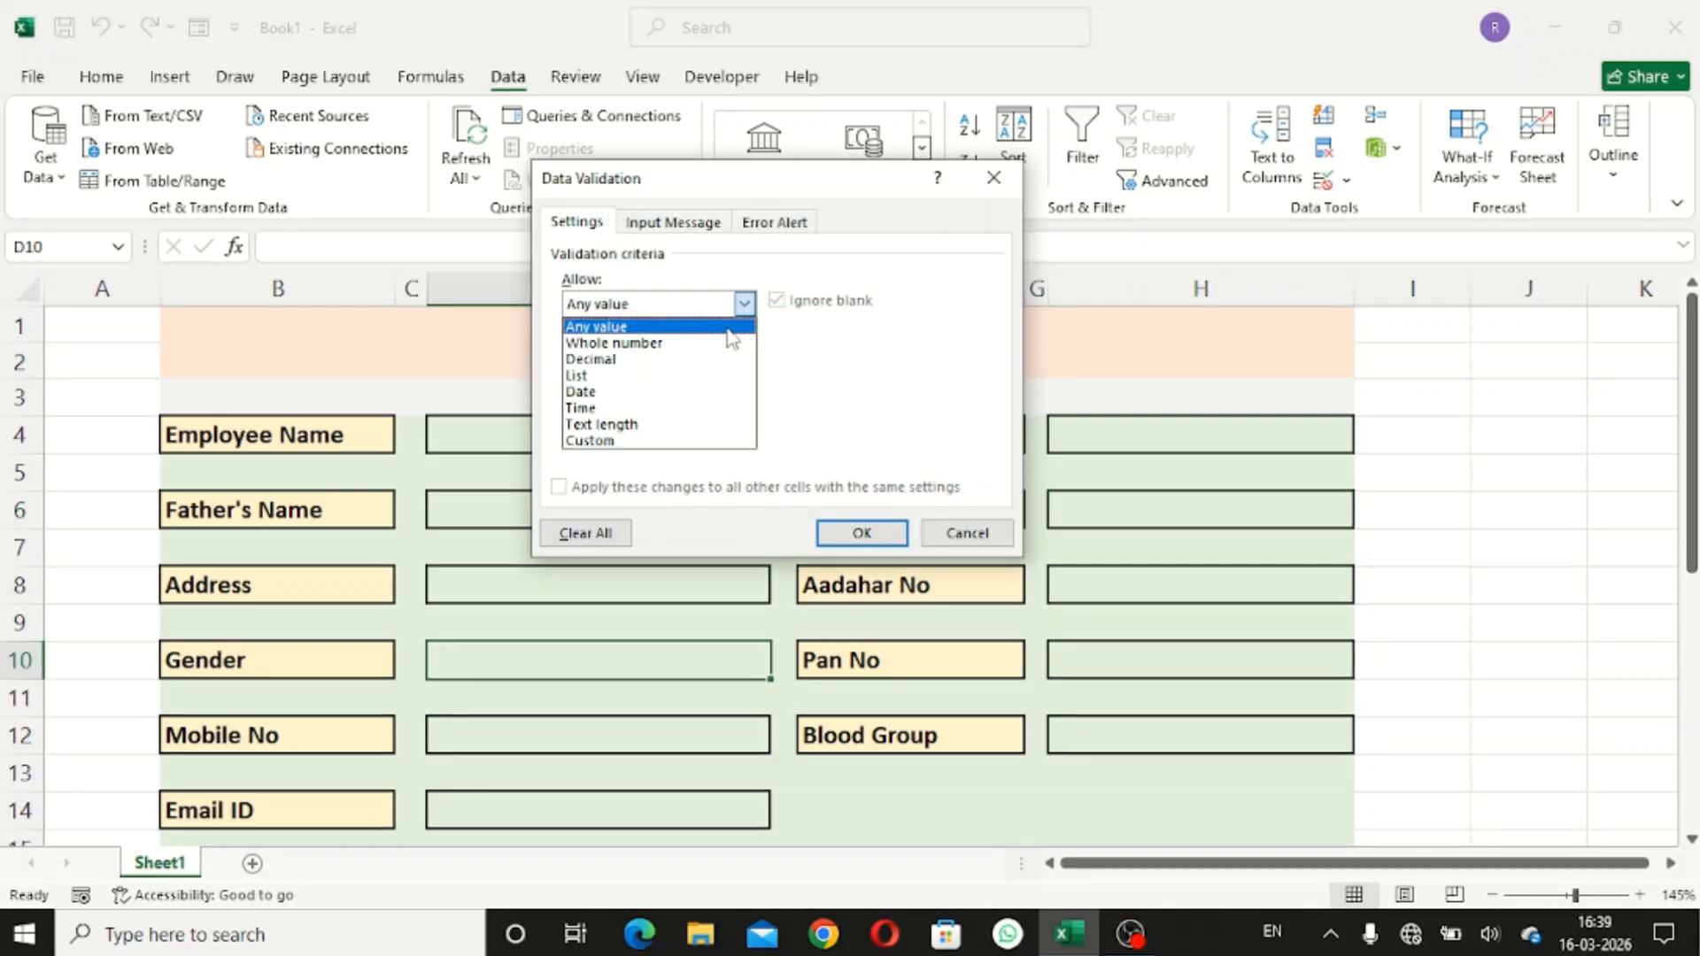
click(687, 373)
click(698, 407)
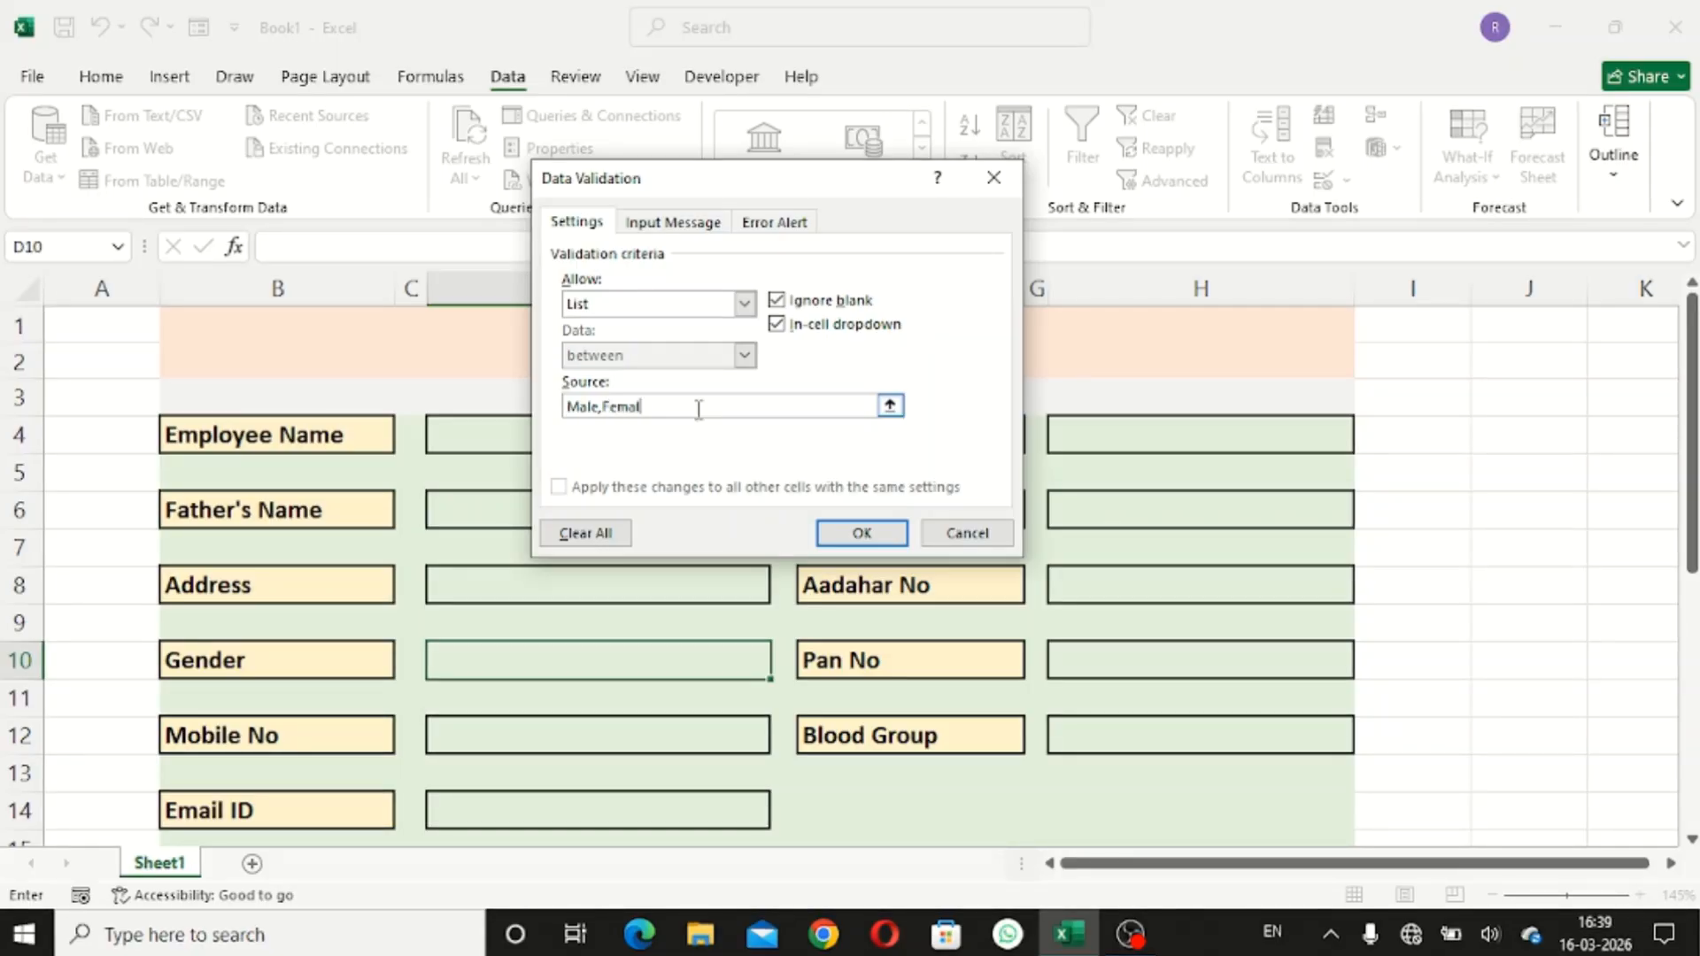
key(Return)
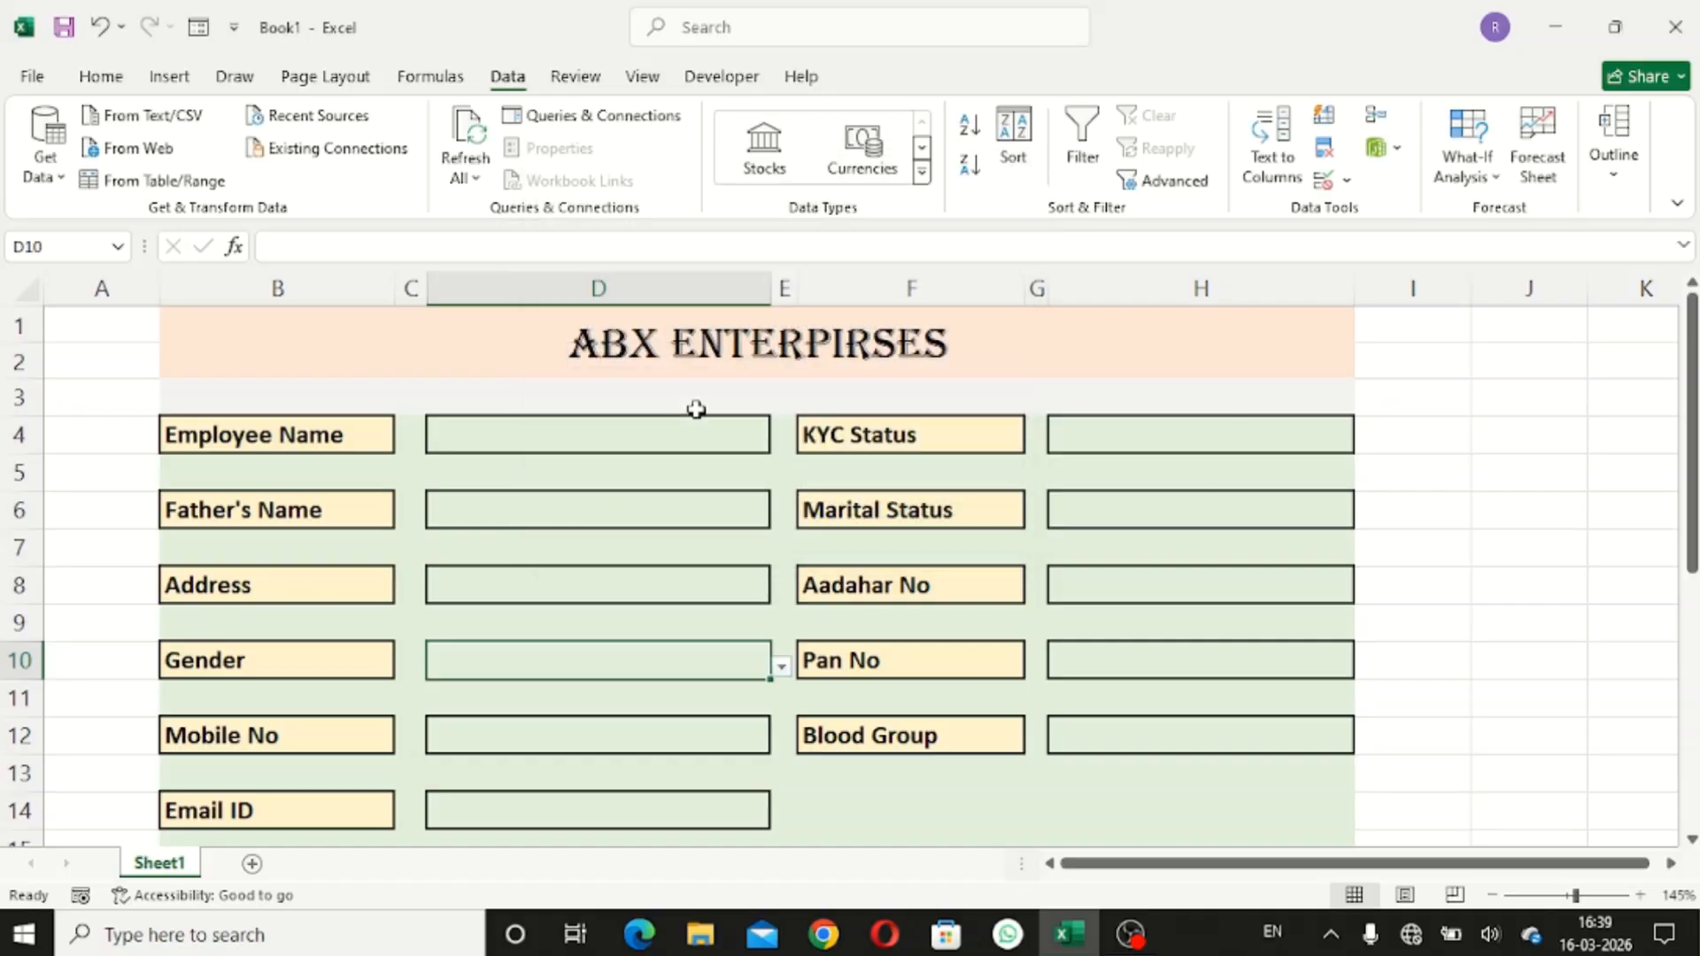
- Pick Male in the Gender dropdown and Yes in Marital Status, leaving KYC Status unchanged
click(782, 668)
click(695, 693)
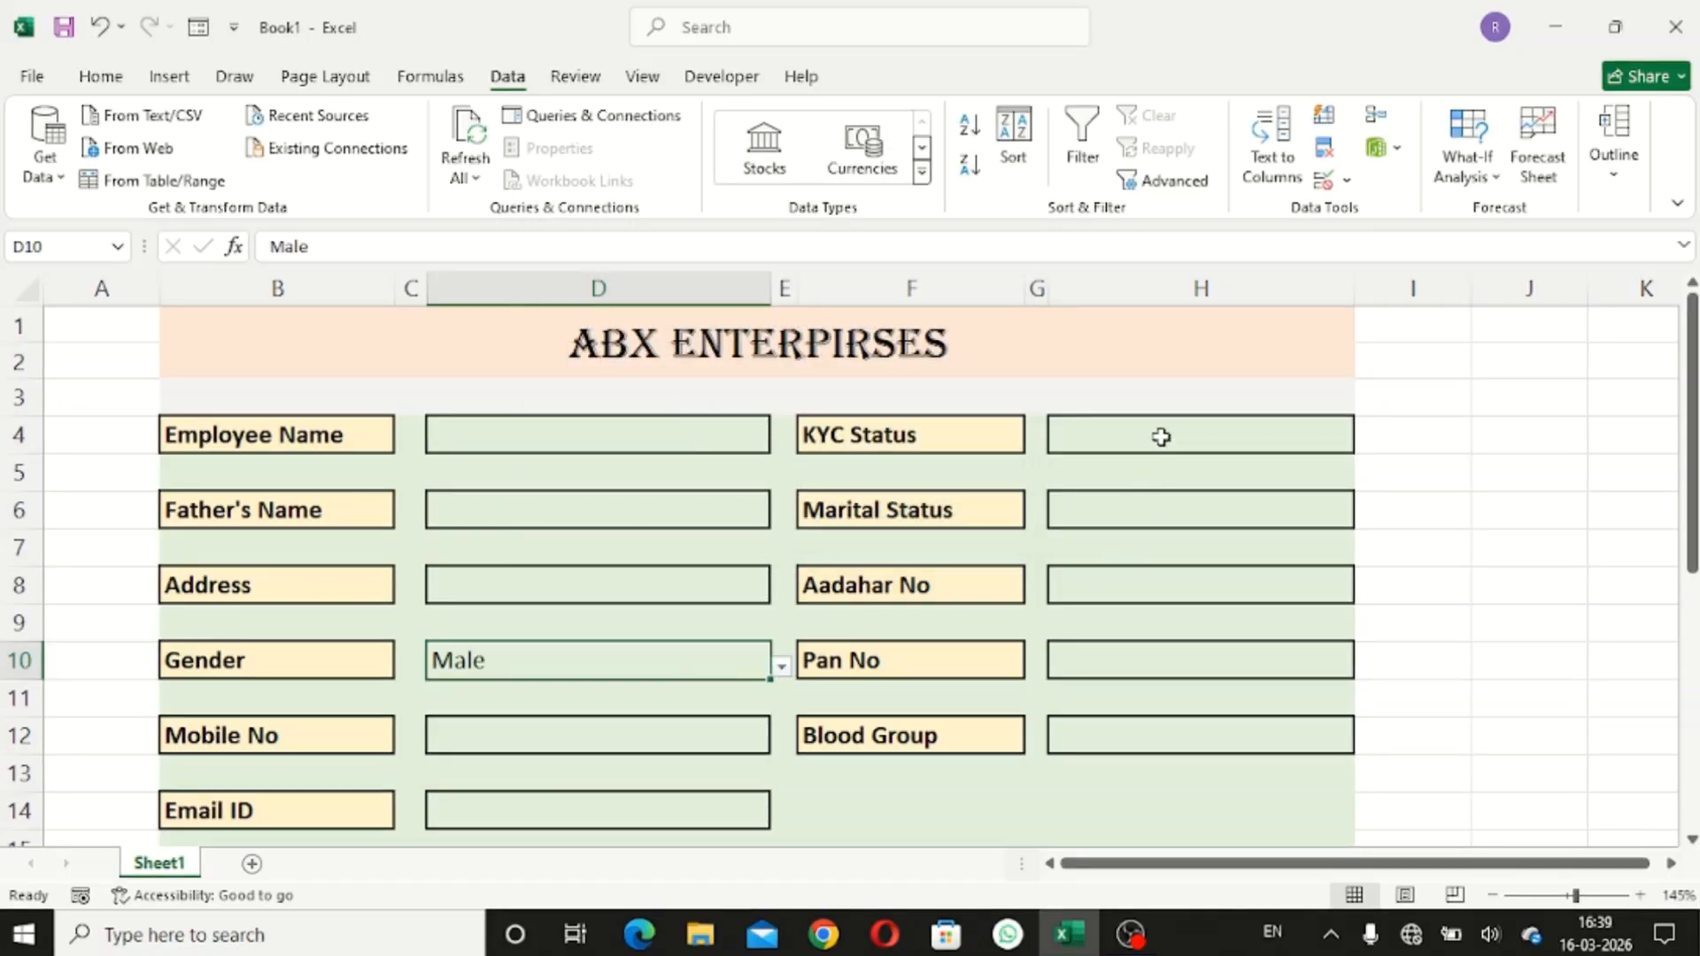
click(1160, 437)
click(1365, 441)
click(1260, 456)
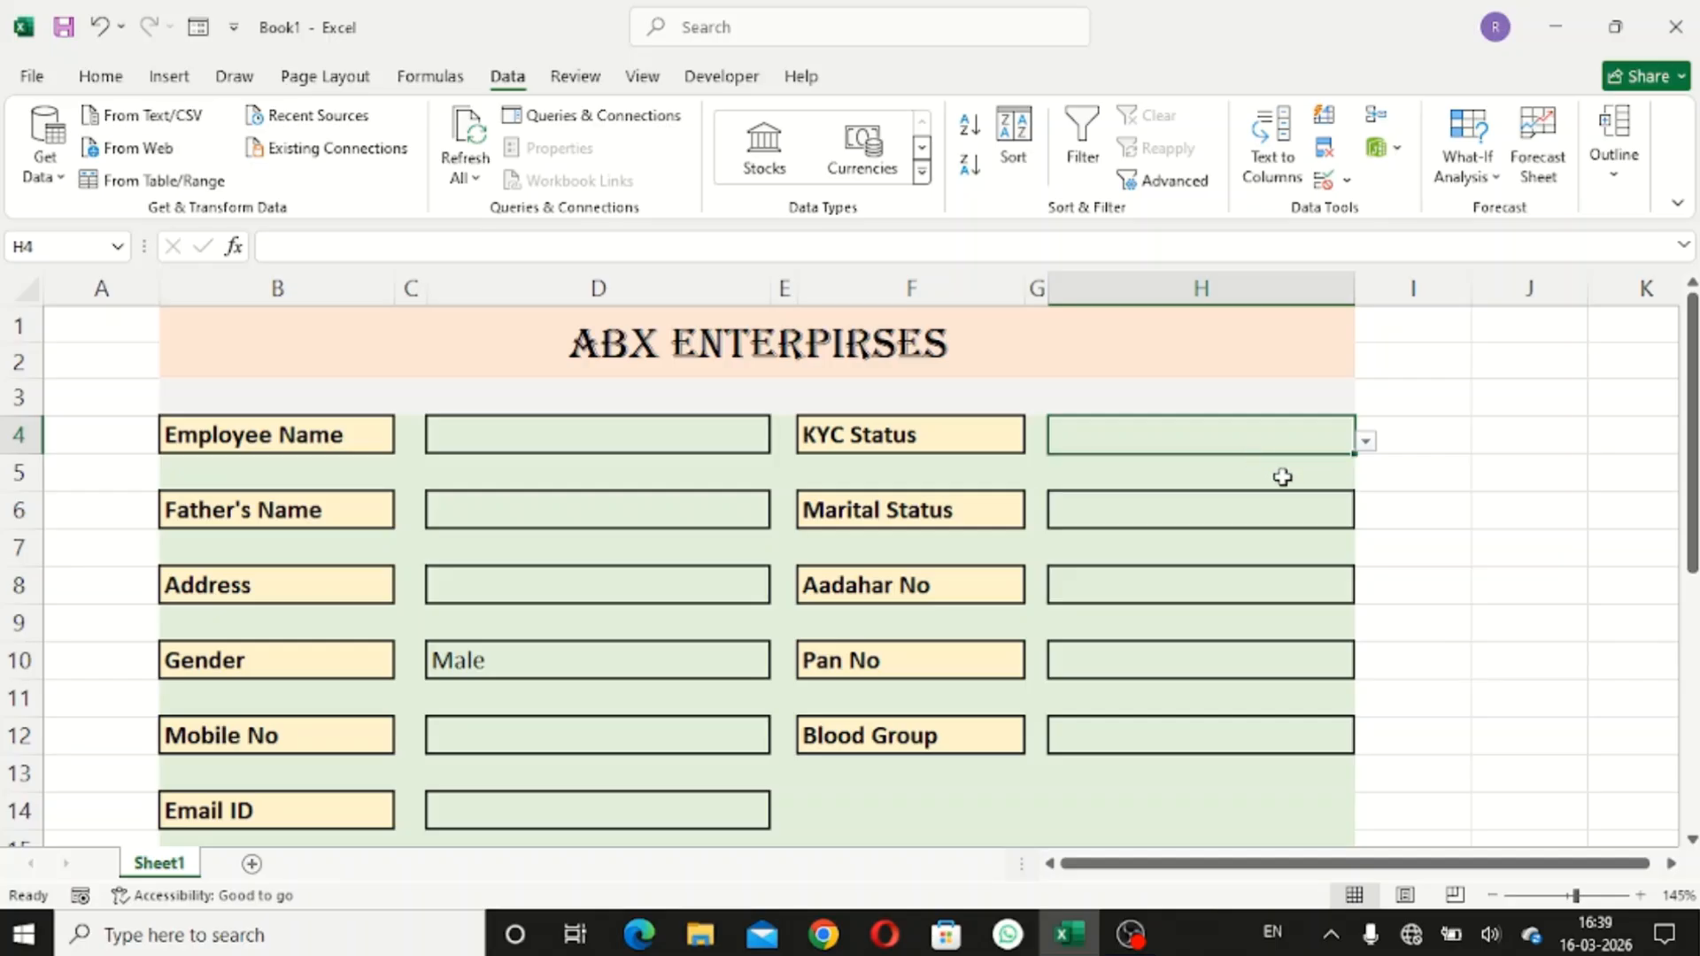
click(1275, 508)
click(1368, 518)
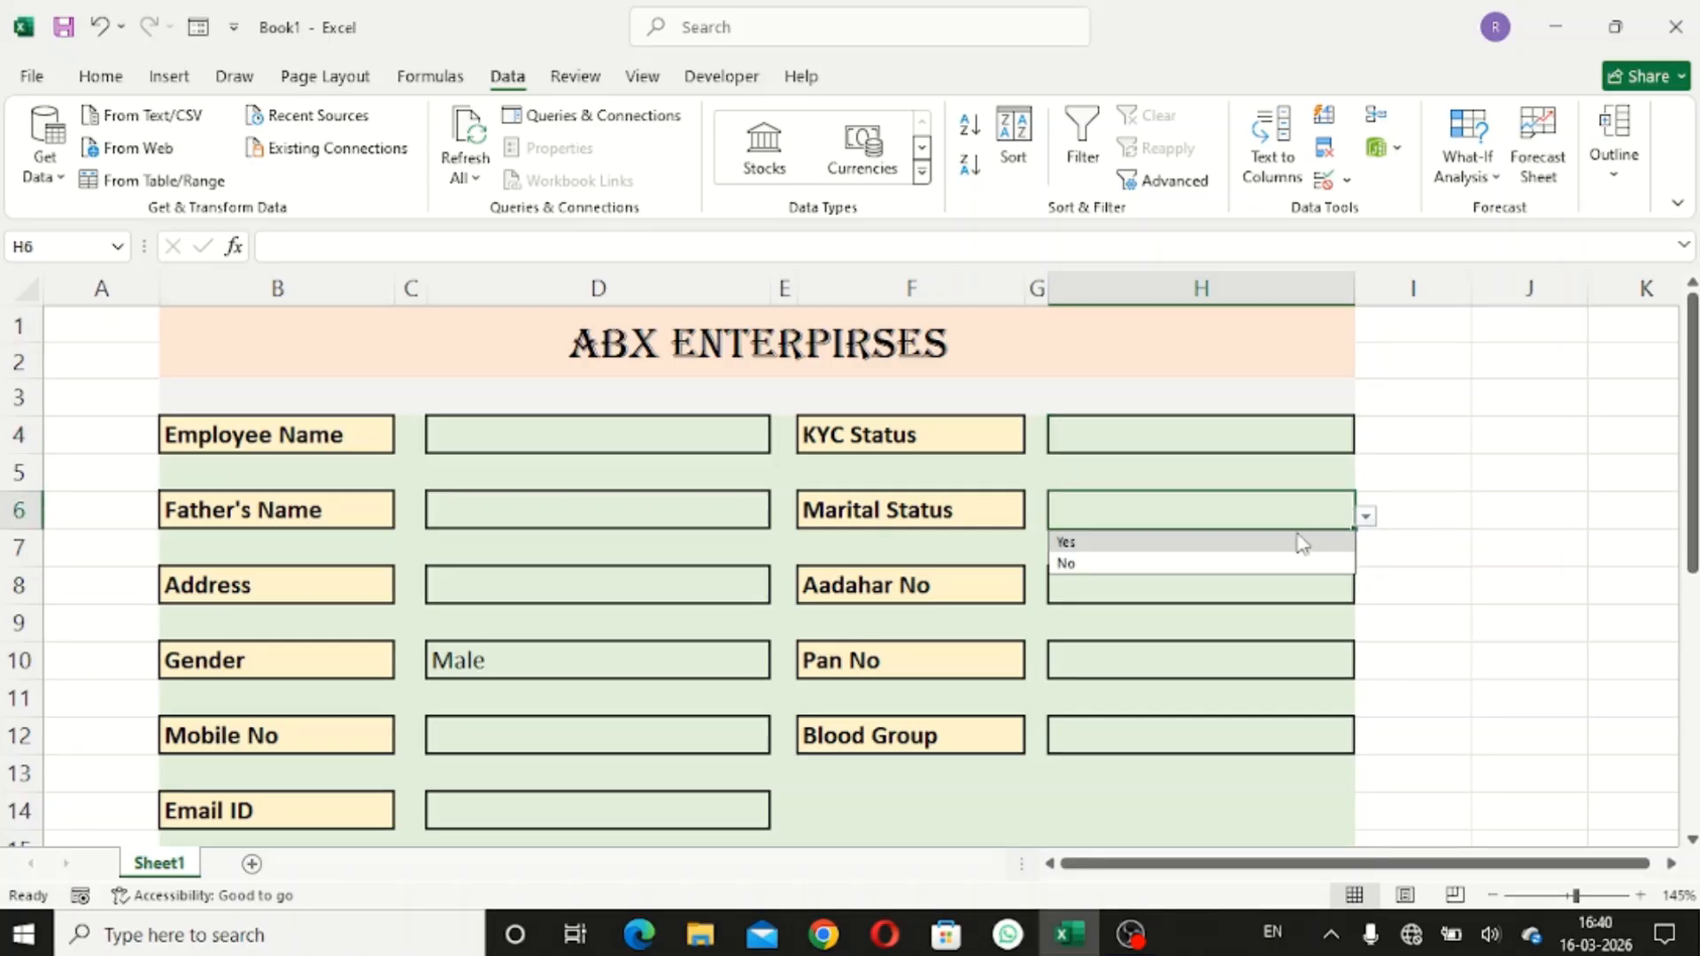
click(1279, 542)
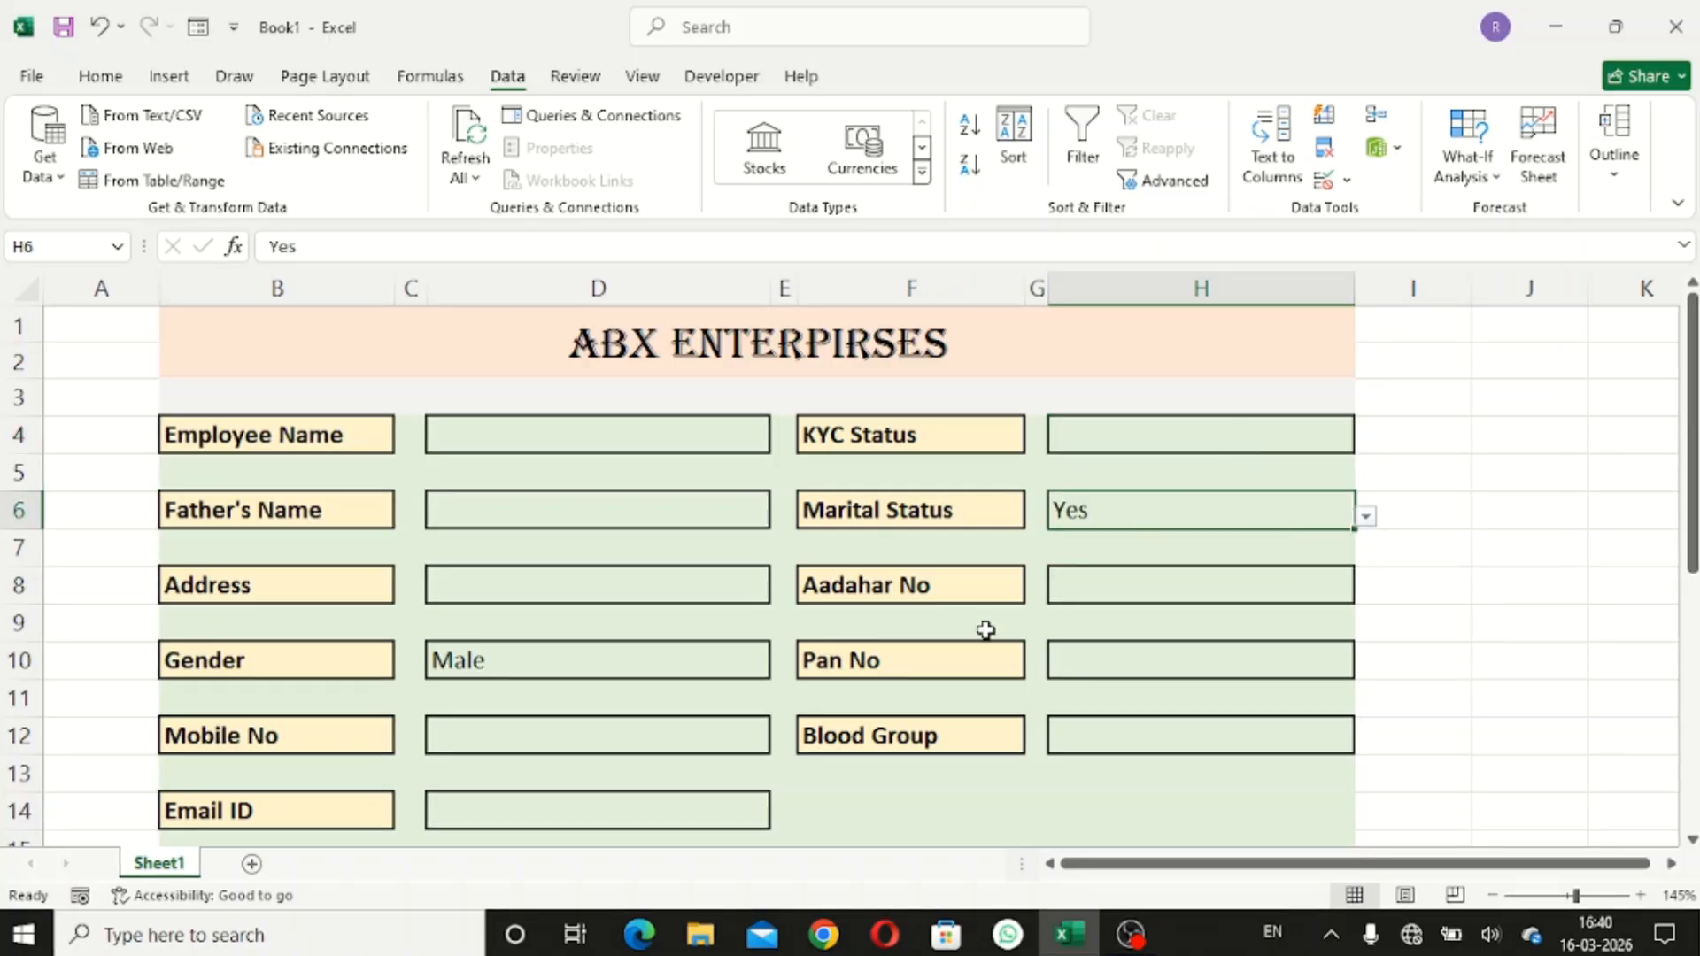
click(599, 431)
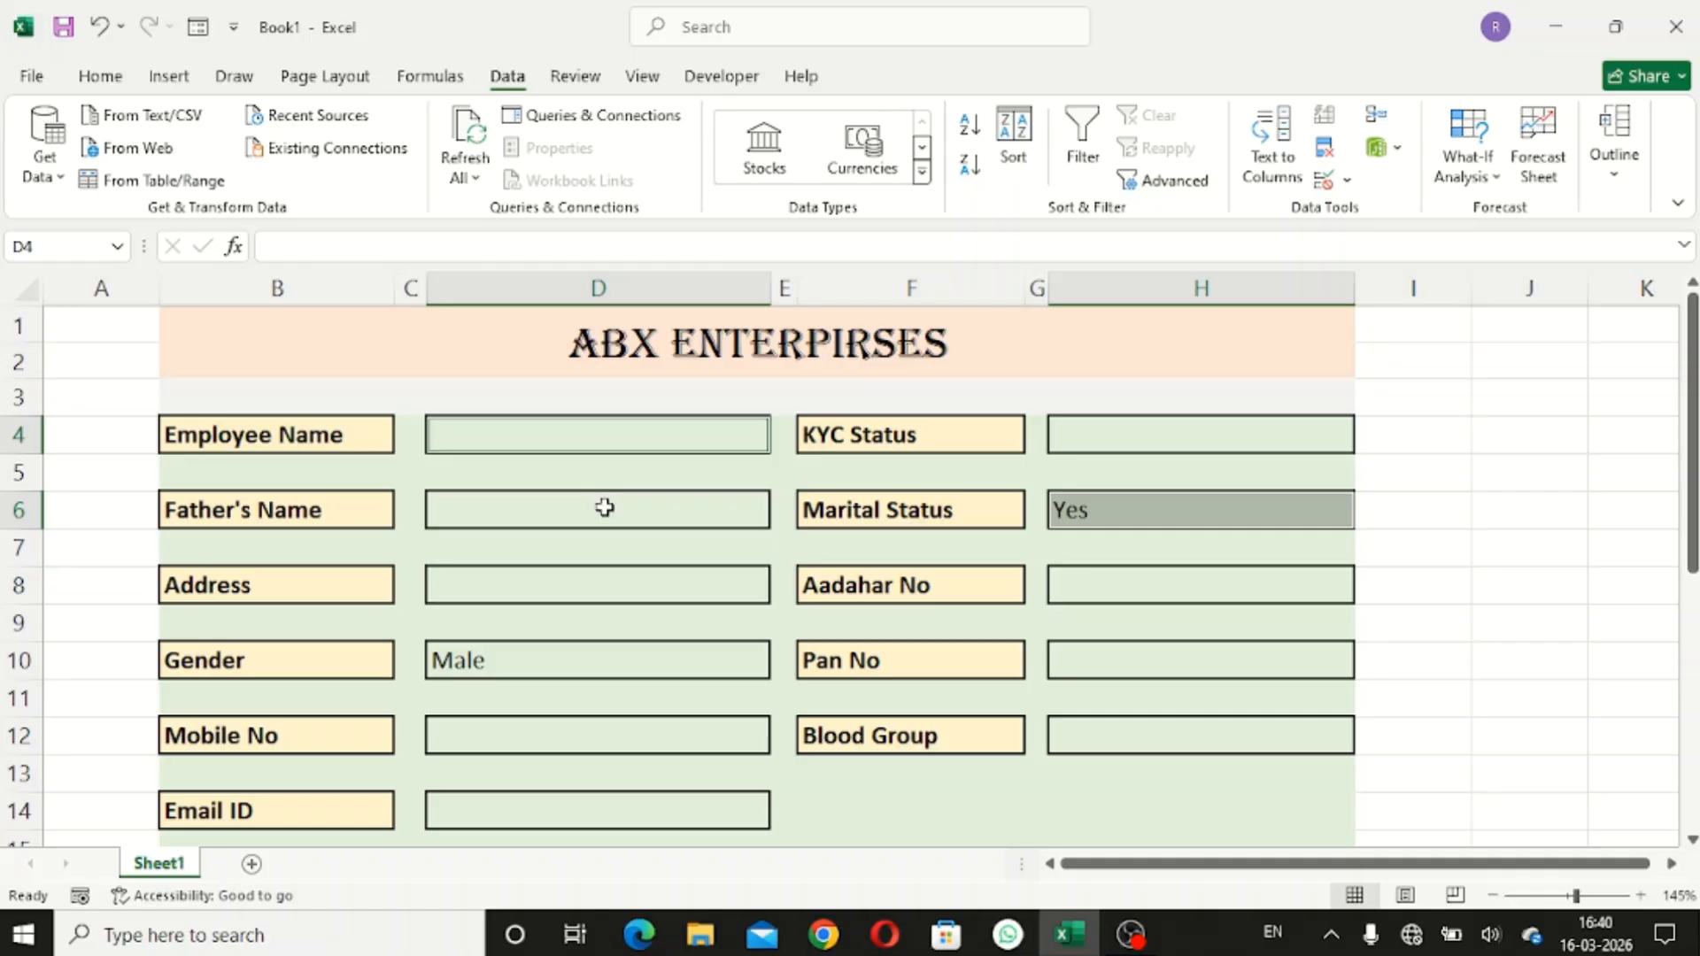
- Add input cells D6 to D14 and H4 to H12 to the D4 selection
ctrl+click(604, 507)
ctrl+click(602, 585)
ctrl+click(614, 660)
ctrl+click(618, 734)
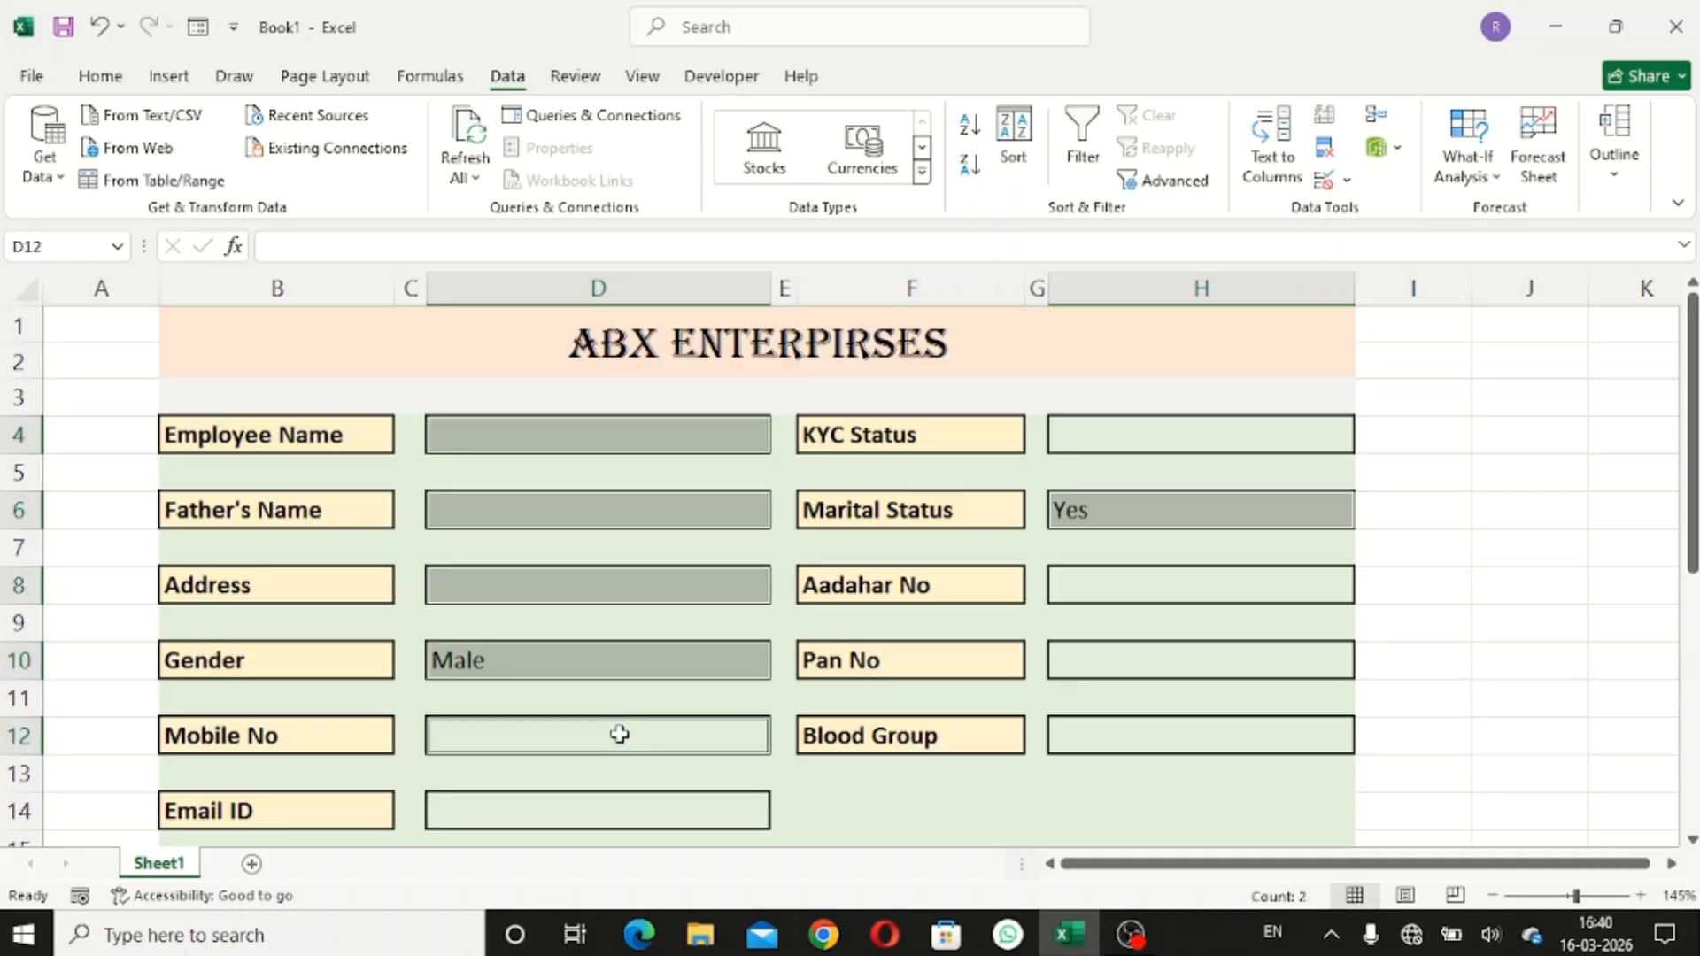
ctrl+click(619, 807)
ctrl+click(1131, 734)
ctrl+click(1136, 657)
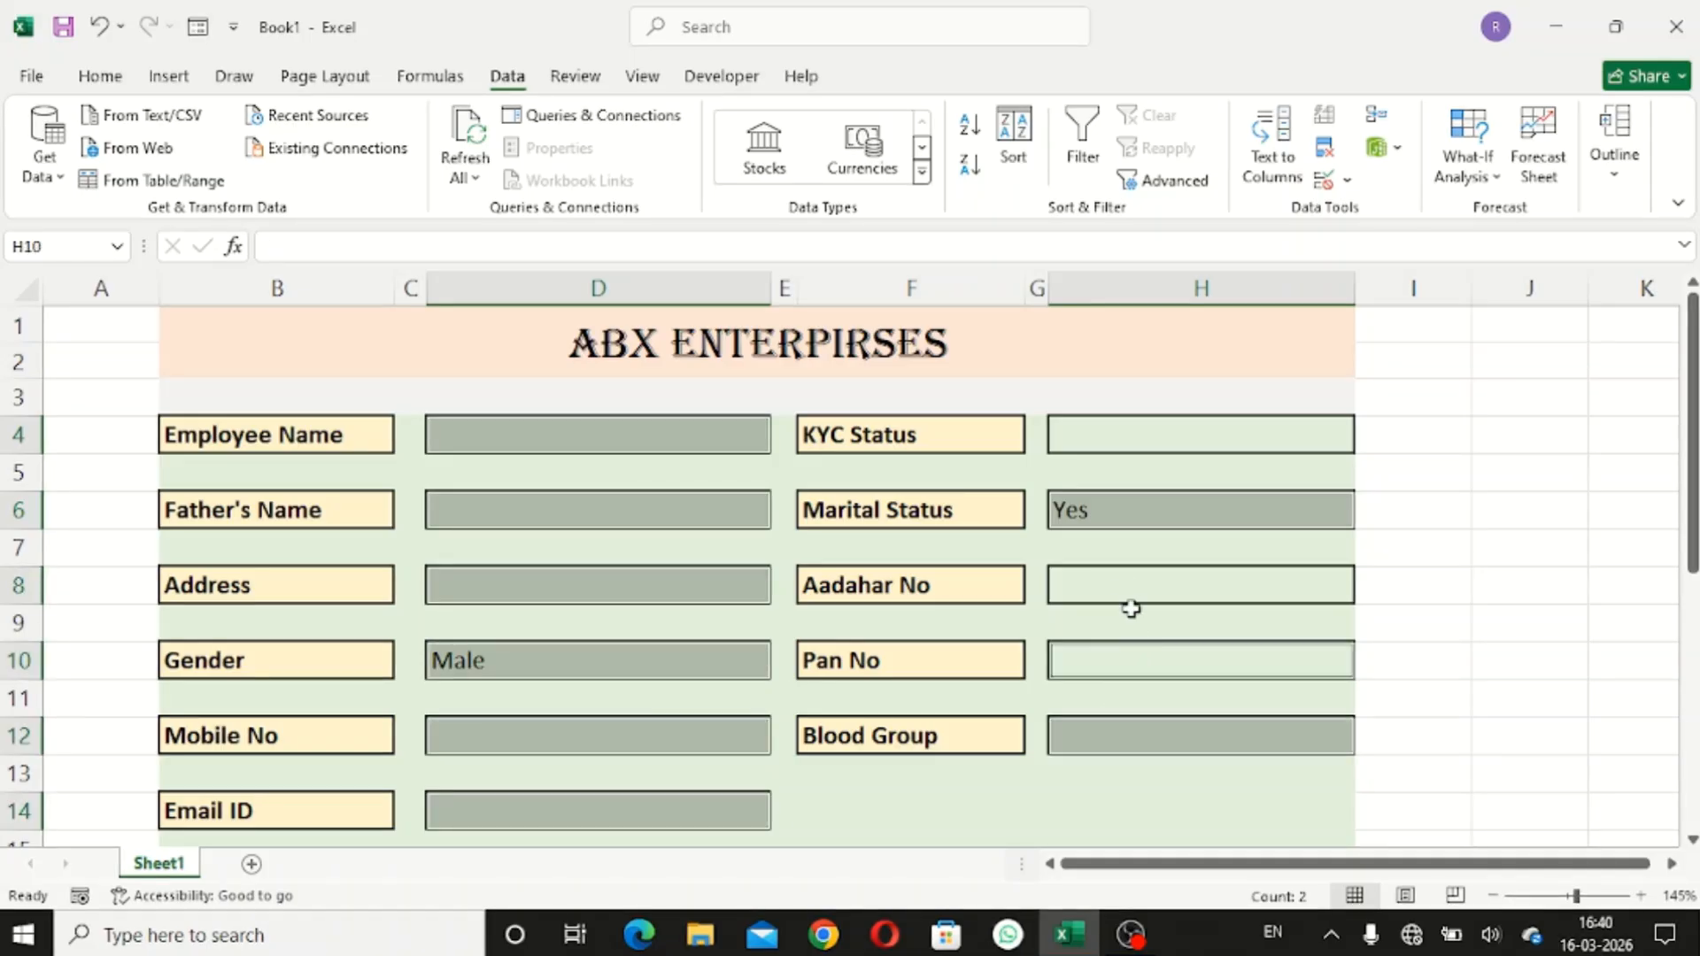
ctrl+click(1127, 587)
ctrl+click(1122, 440)
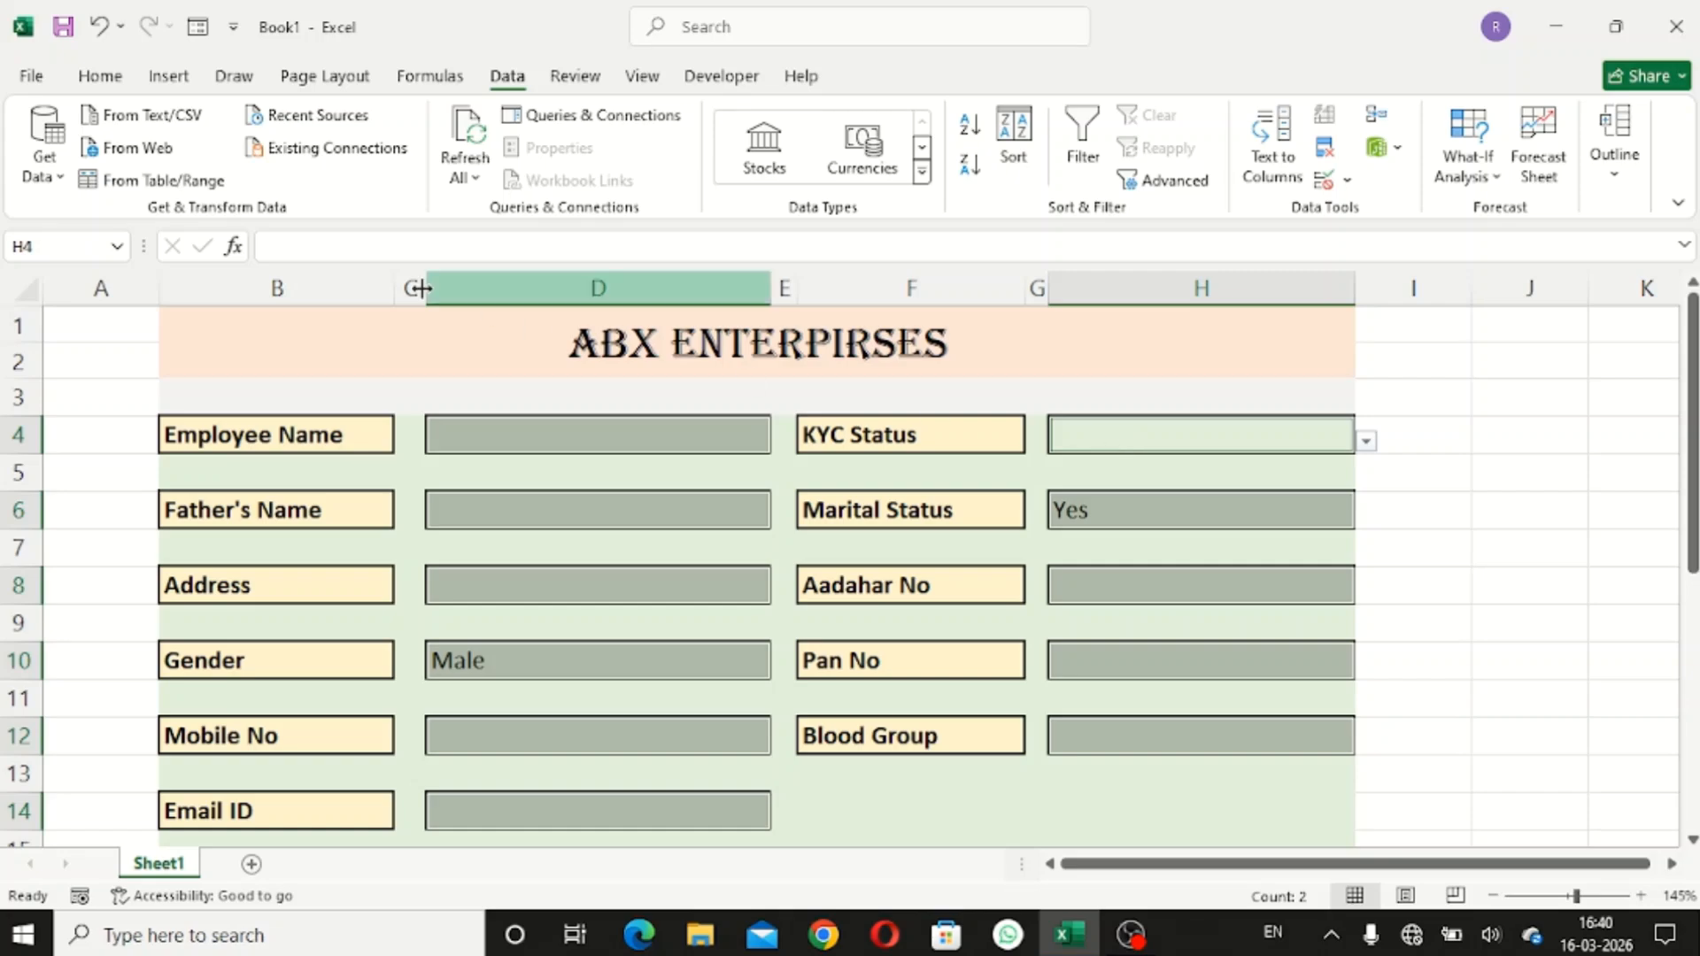
- Format the selected input cells as centred, bold white text on a black fill
click(105, 80)
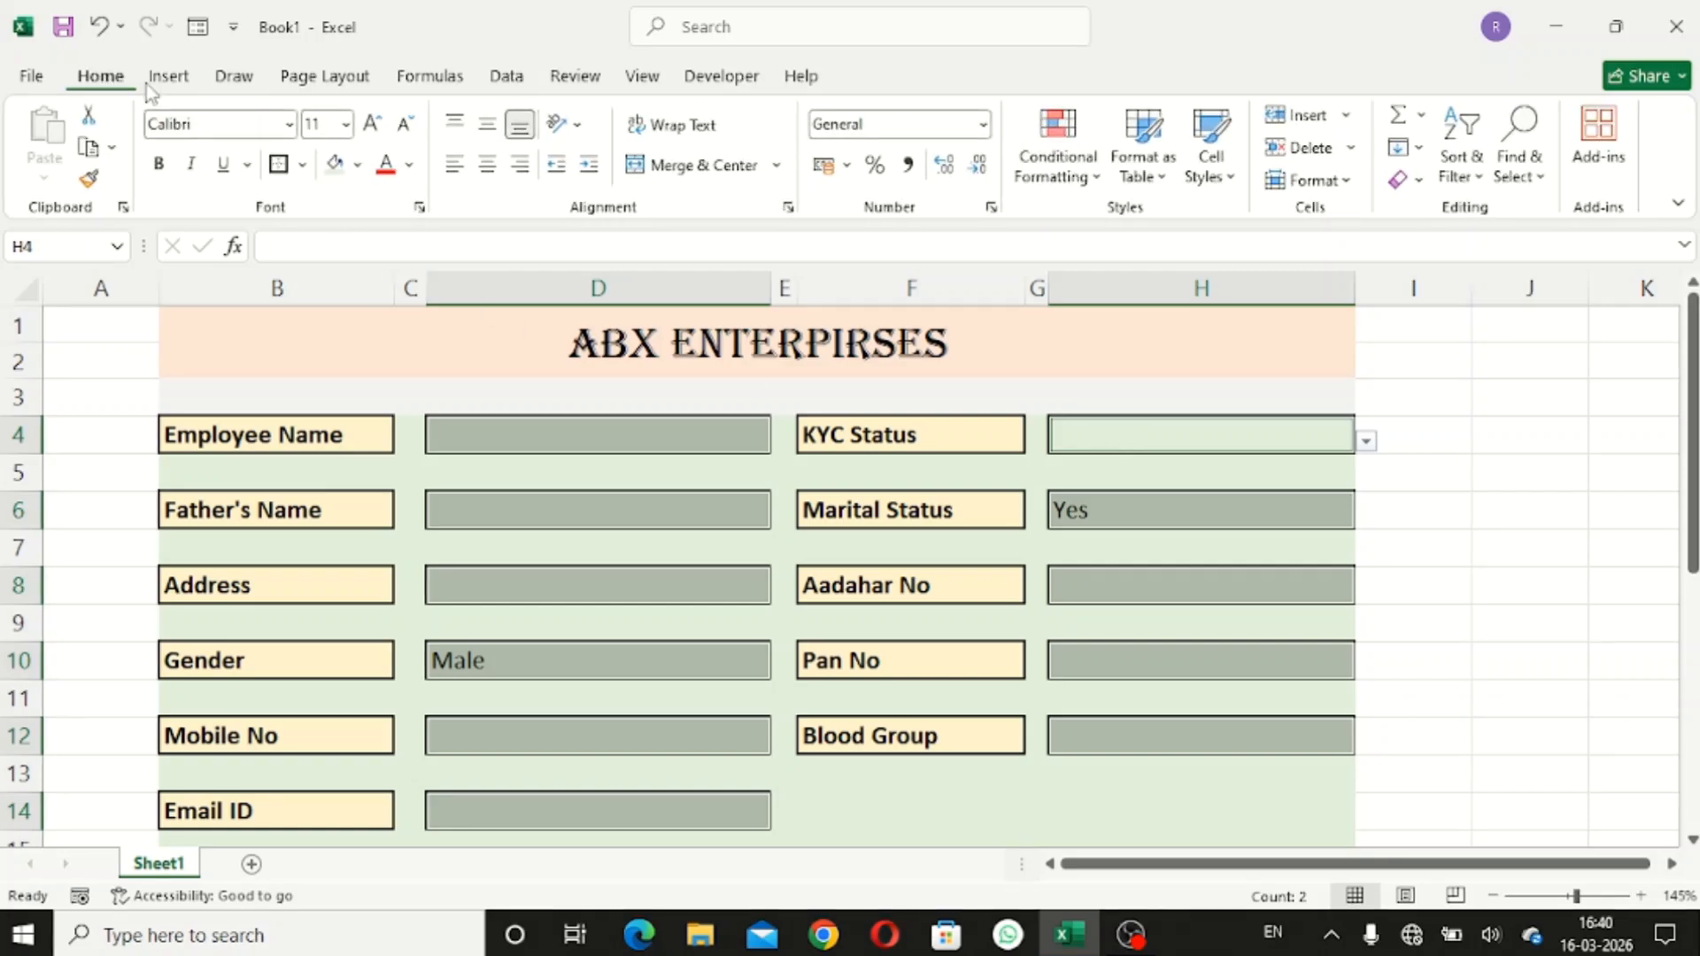
click(487, 166)
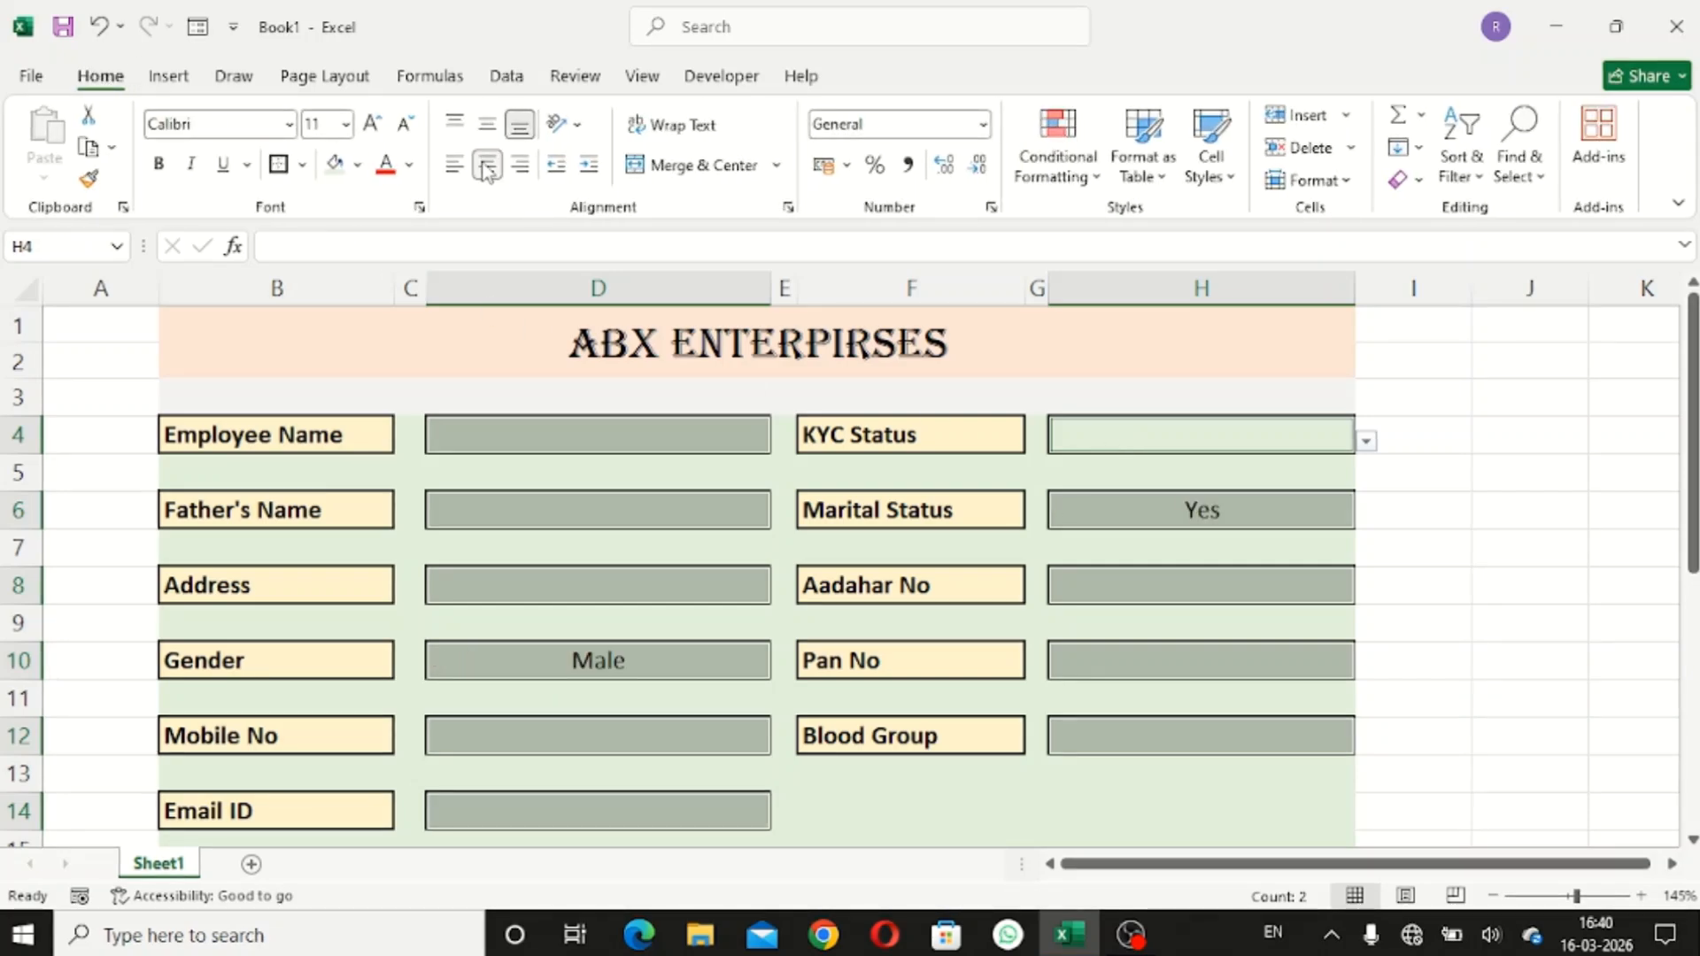
click(159, 163)
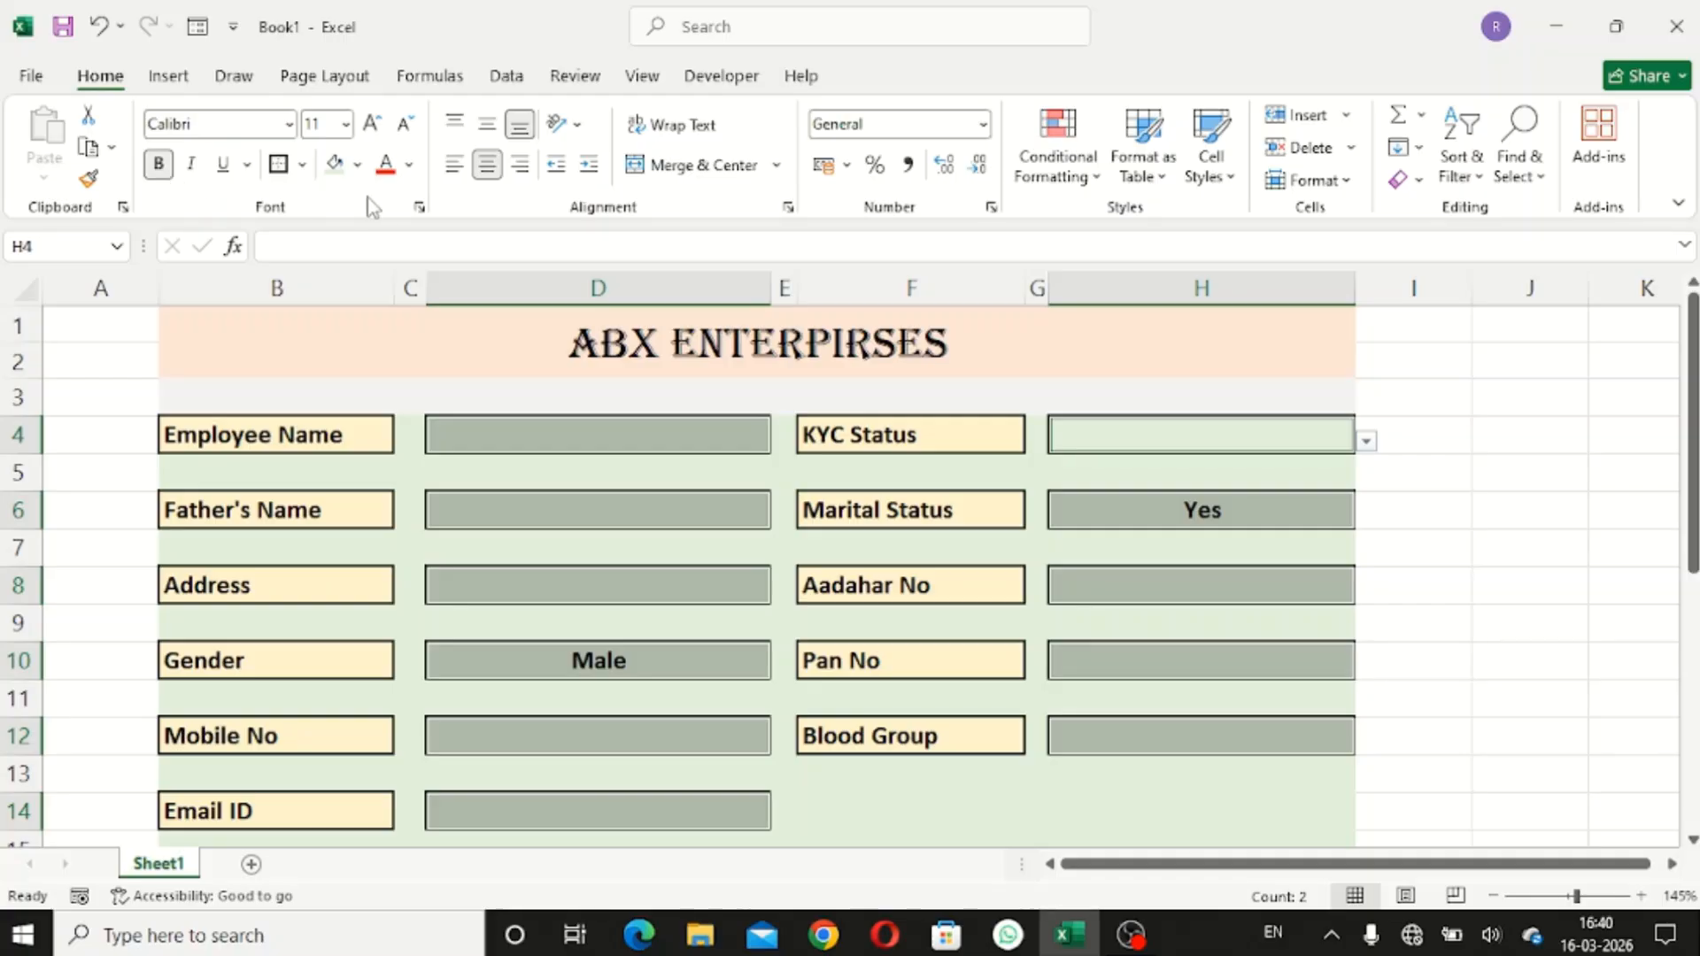
click(359, 167)
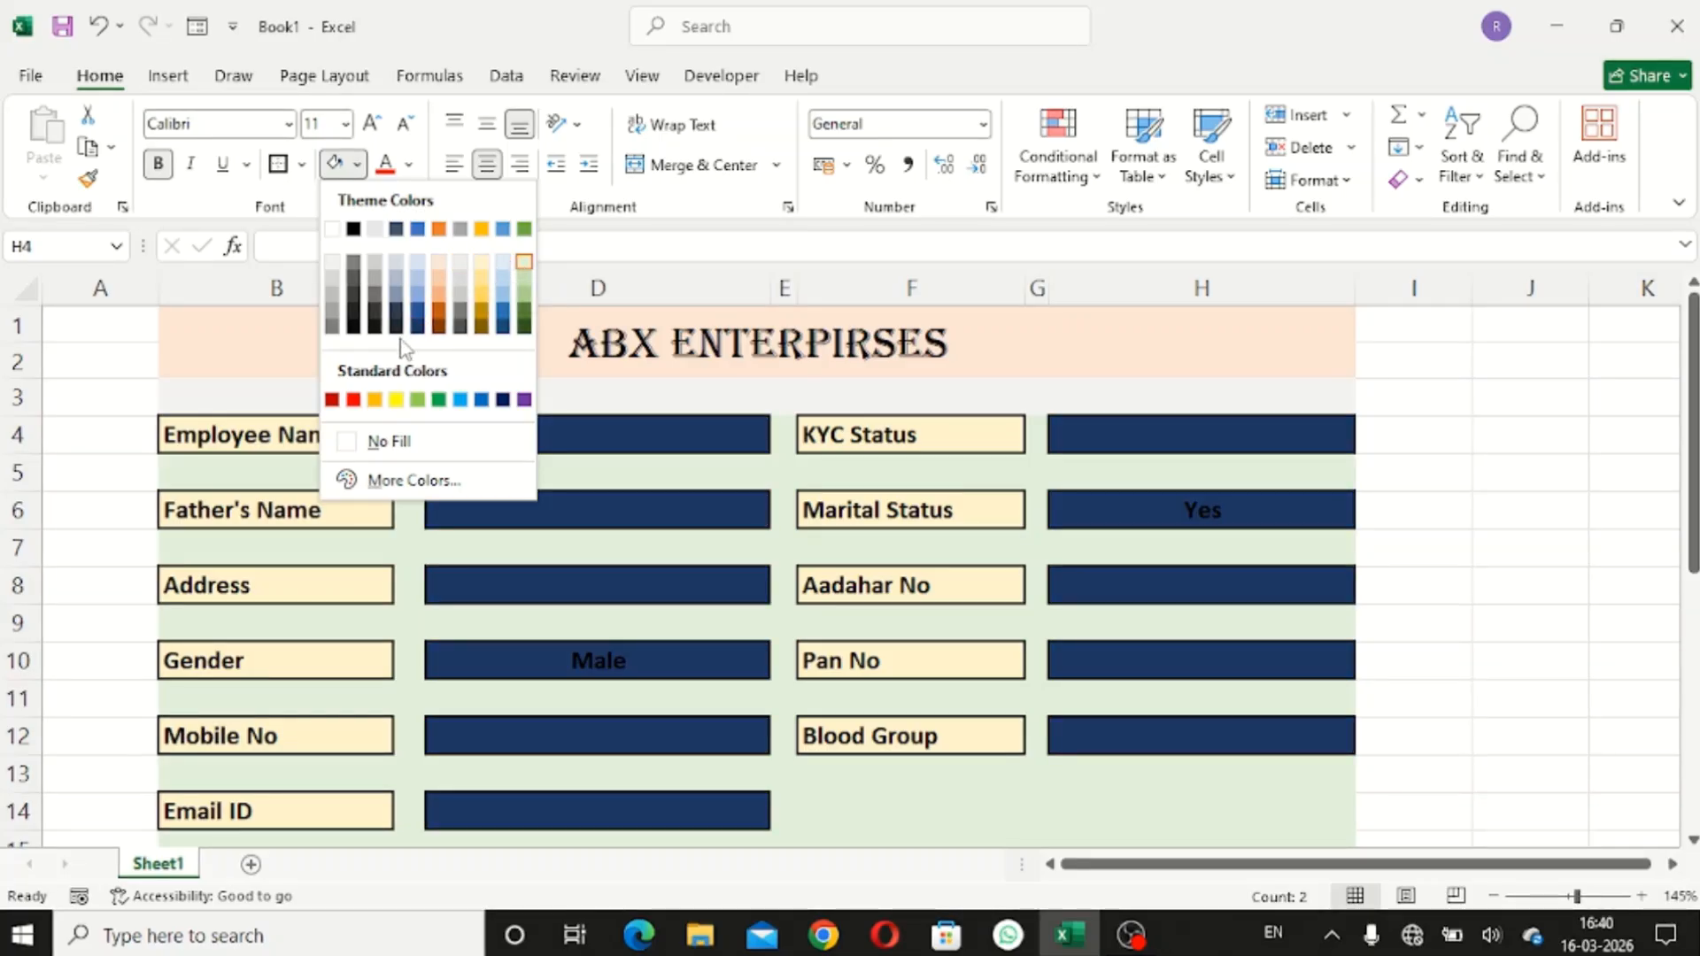
click(353, 327)
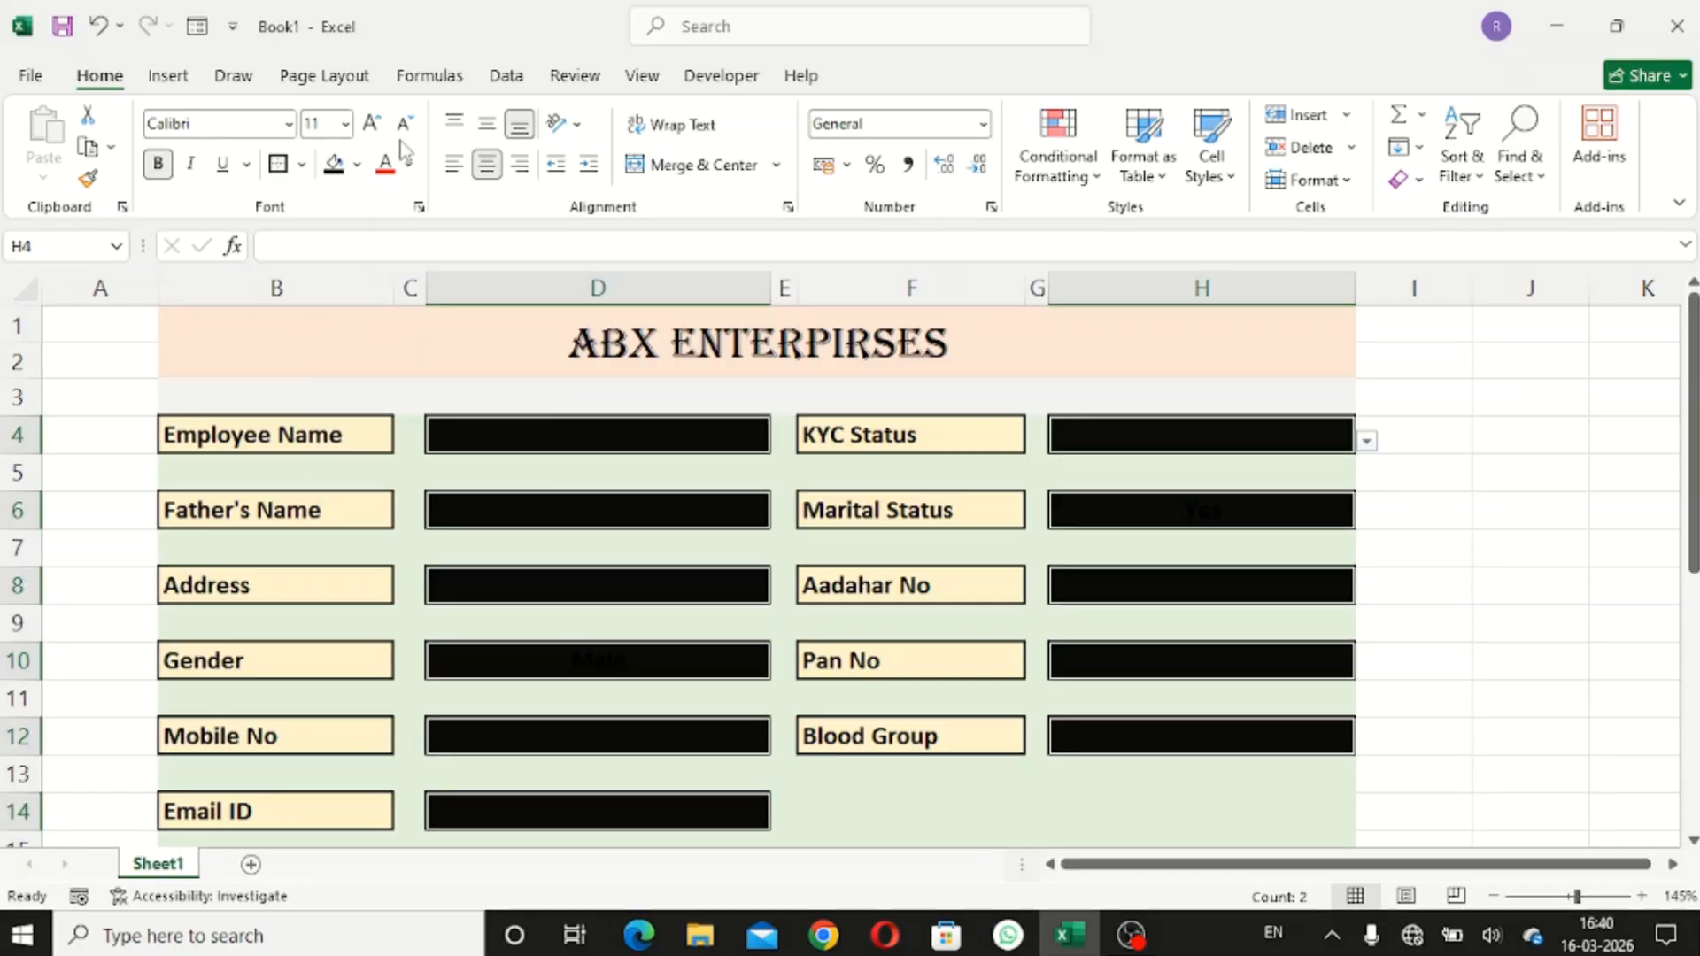
click(408, 164)
click(385, 270)
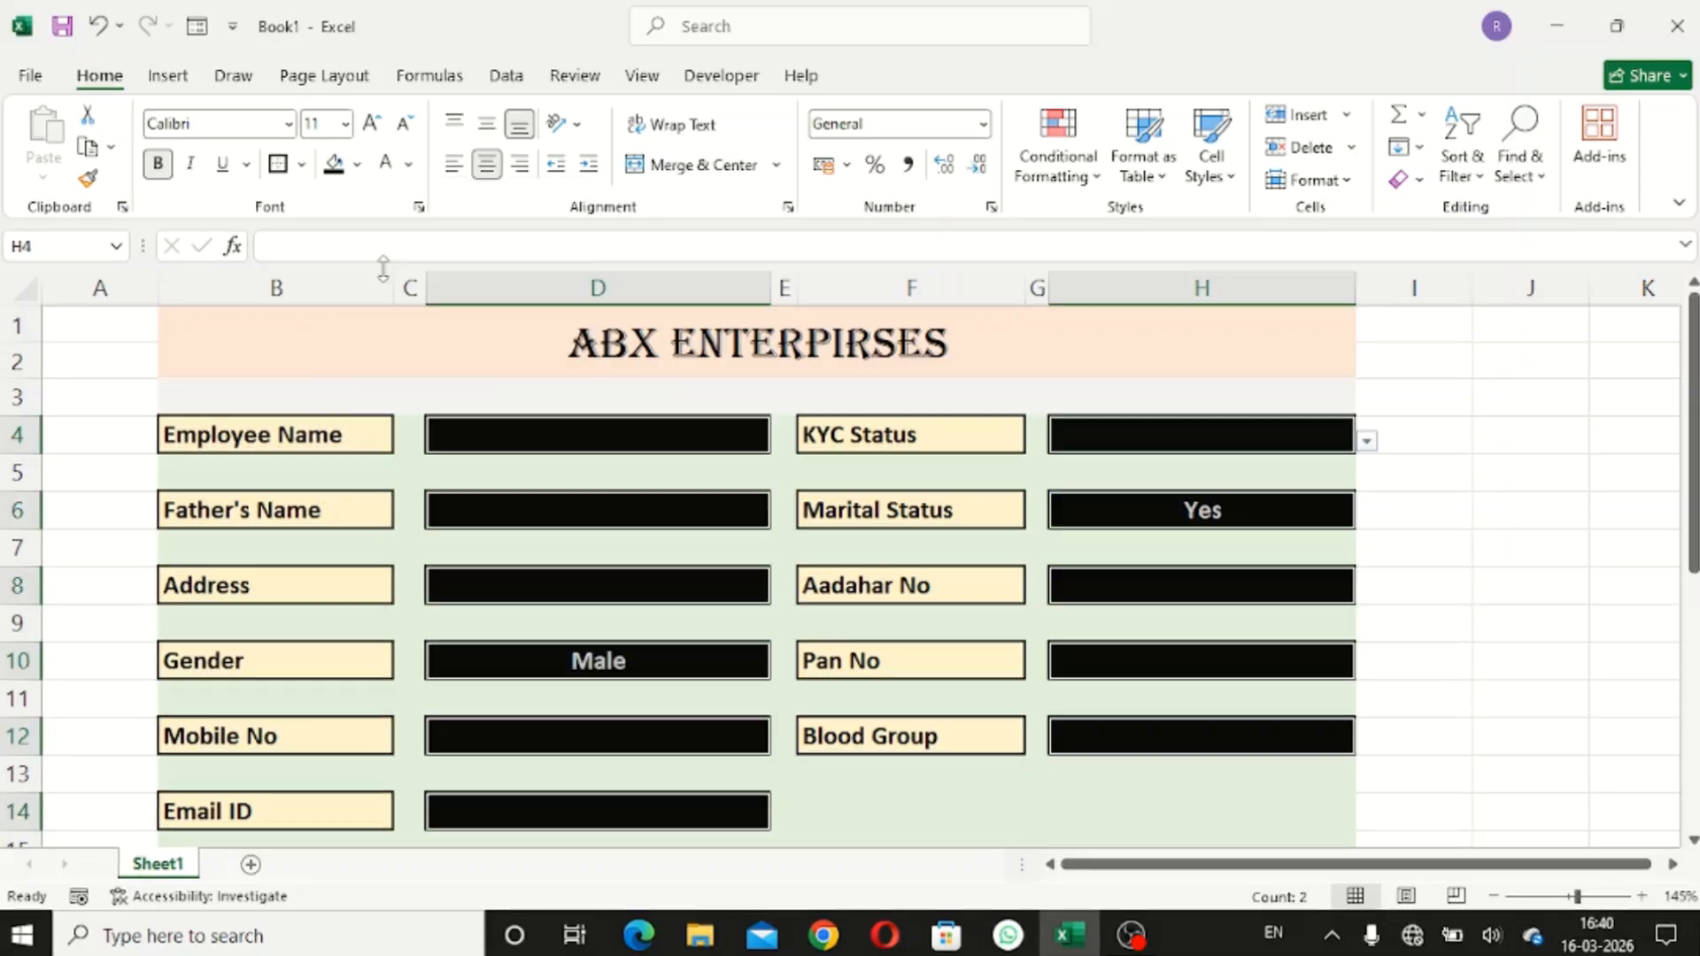
click(1438, 555)
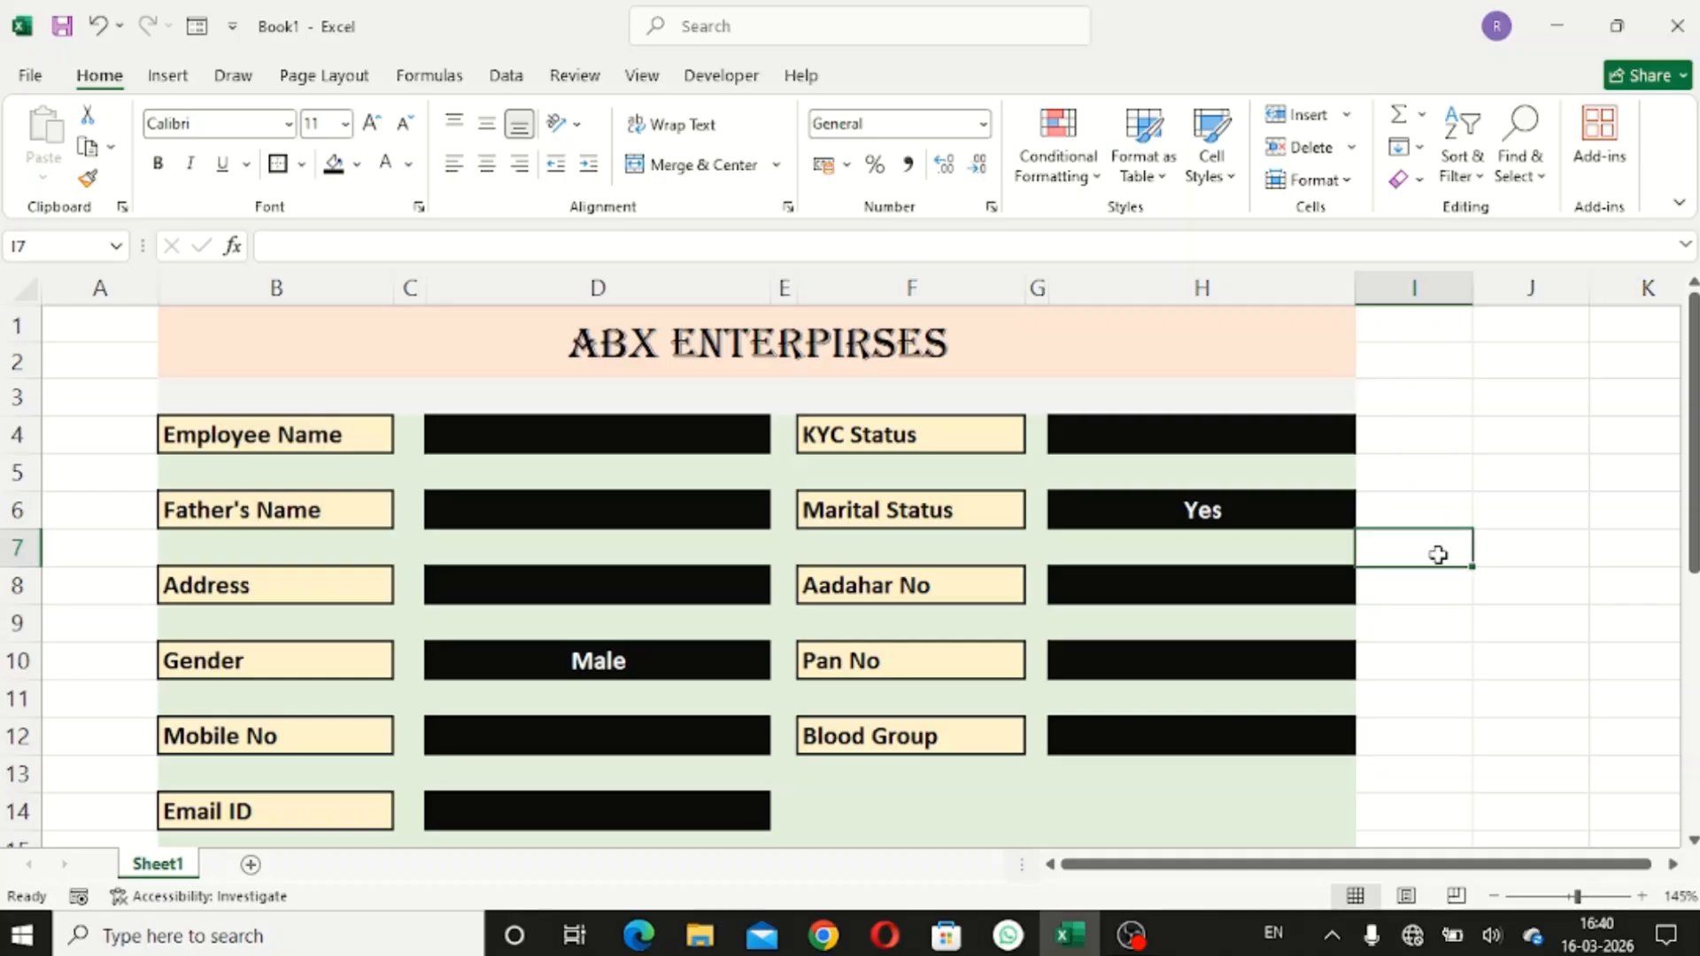
scroll(1440, 556, down, 3)
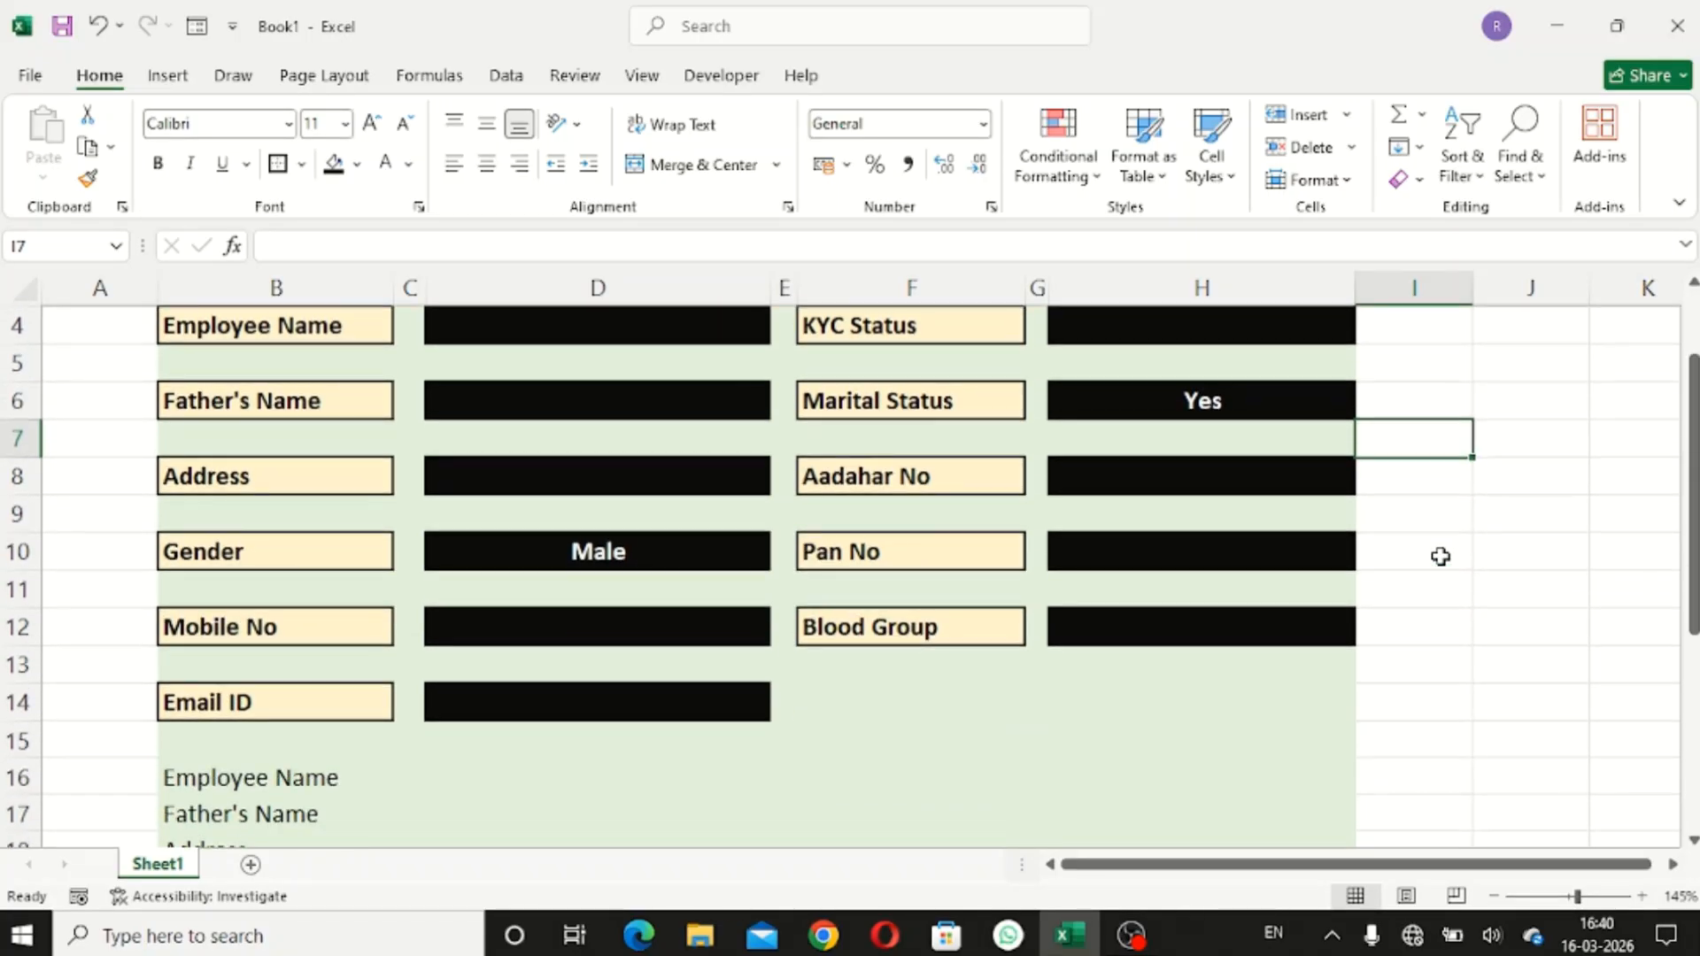
scroll(1441, 556, up, 3)
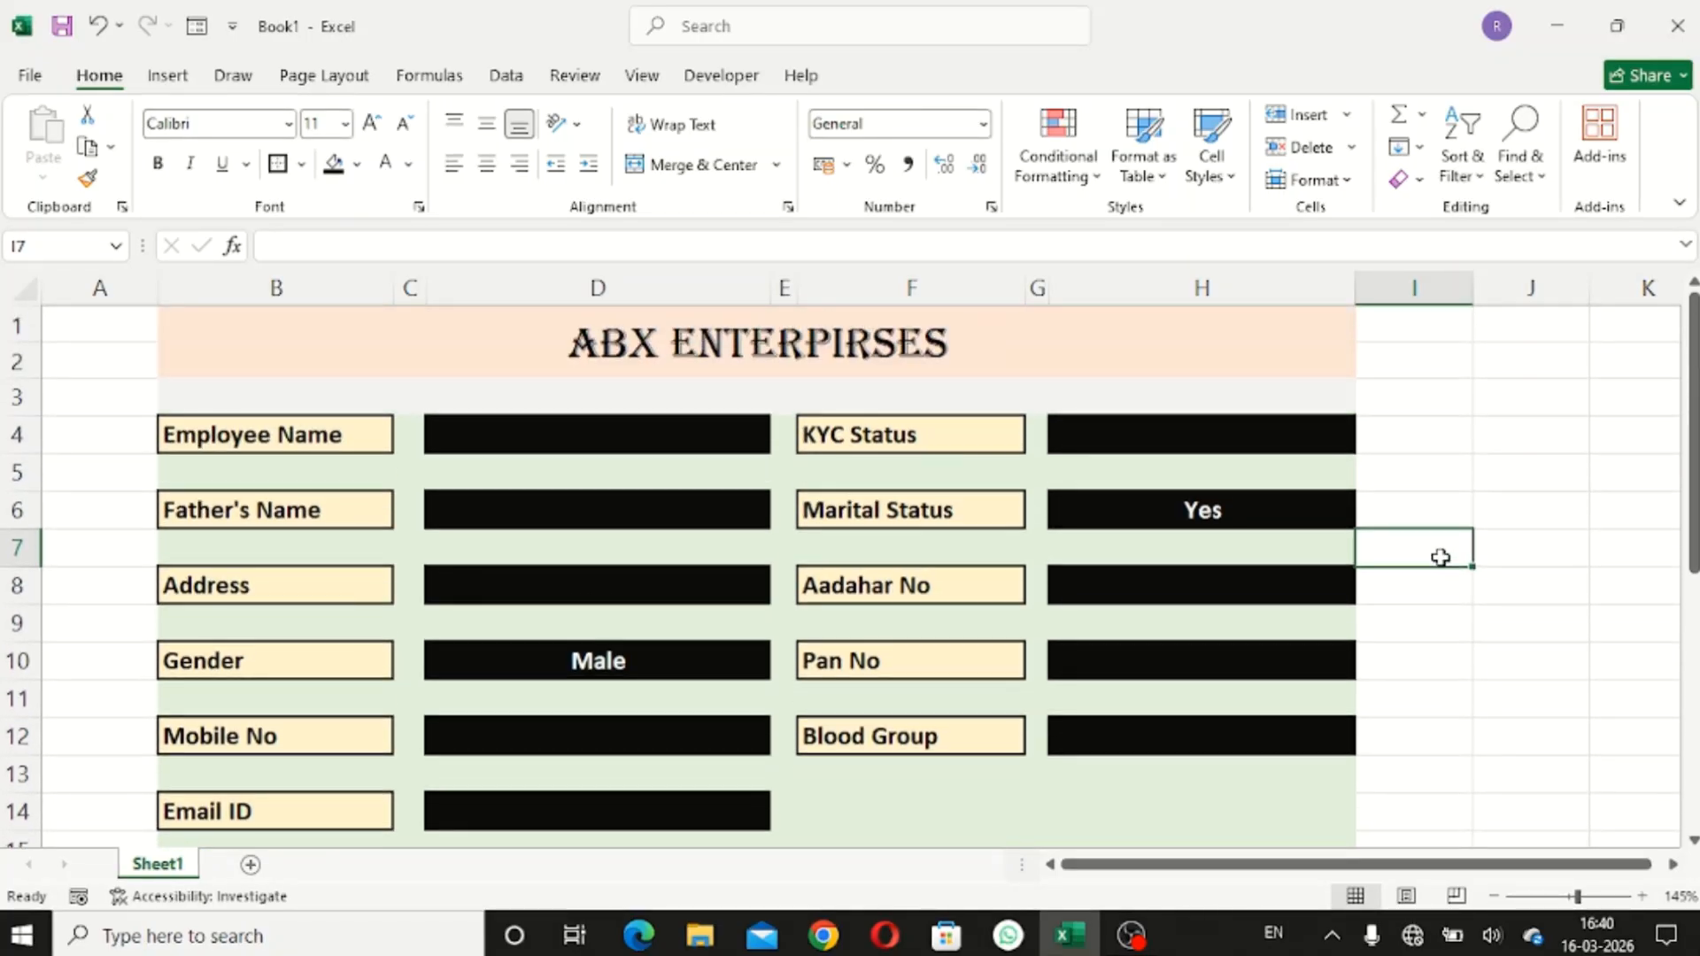
scroll(1440, 558, down, 1)
scroll(1441, 559, up, 1)
scroll(1441, 559, down, 3)
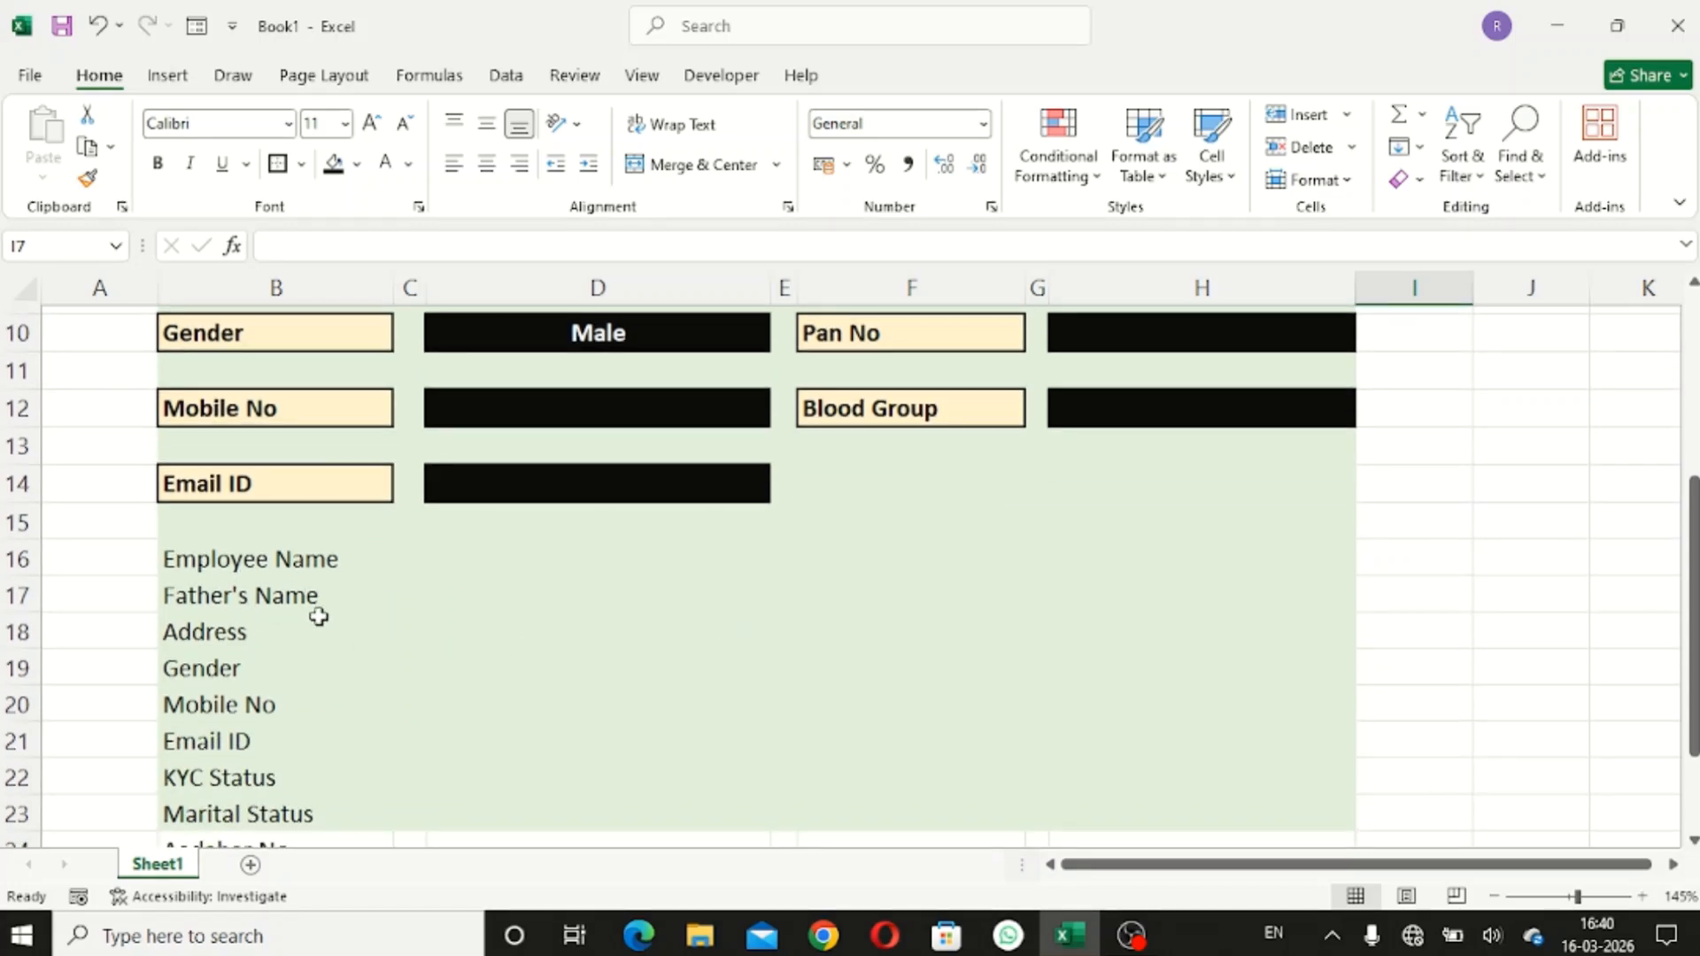
scroll(282, 665, down, 3)
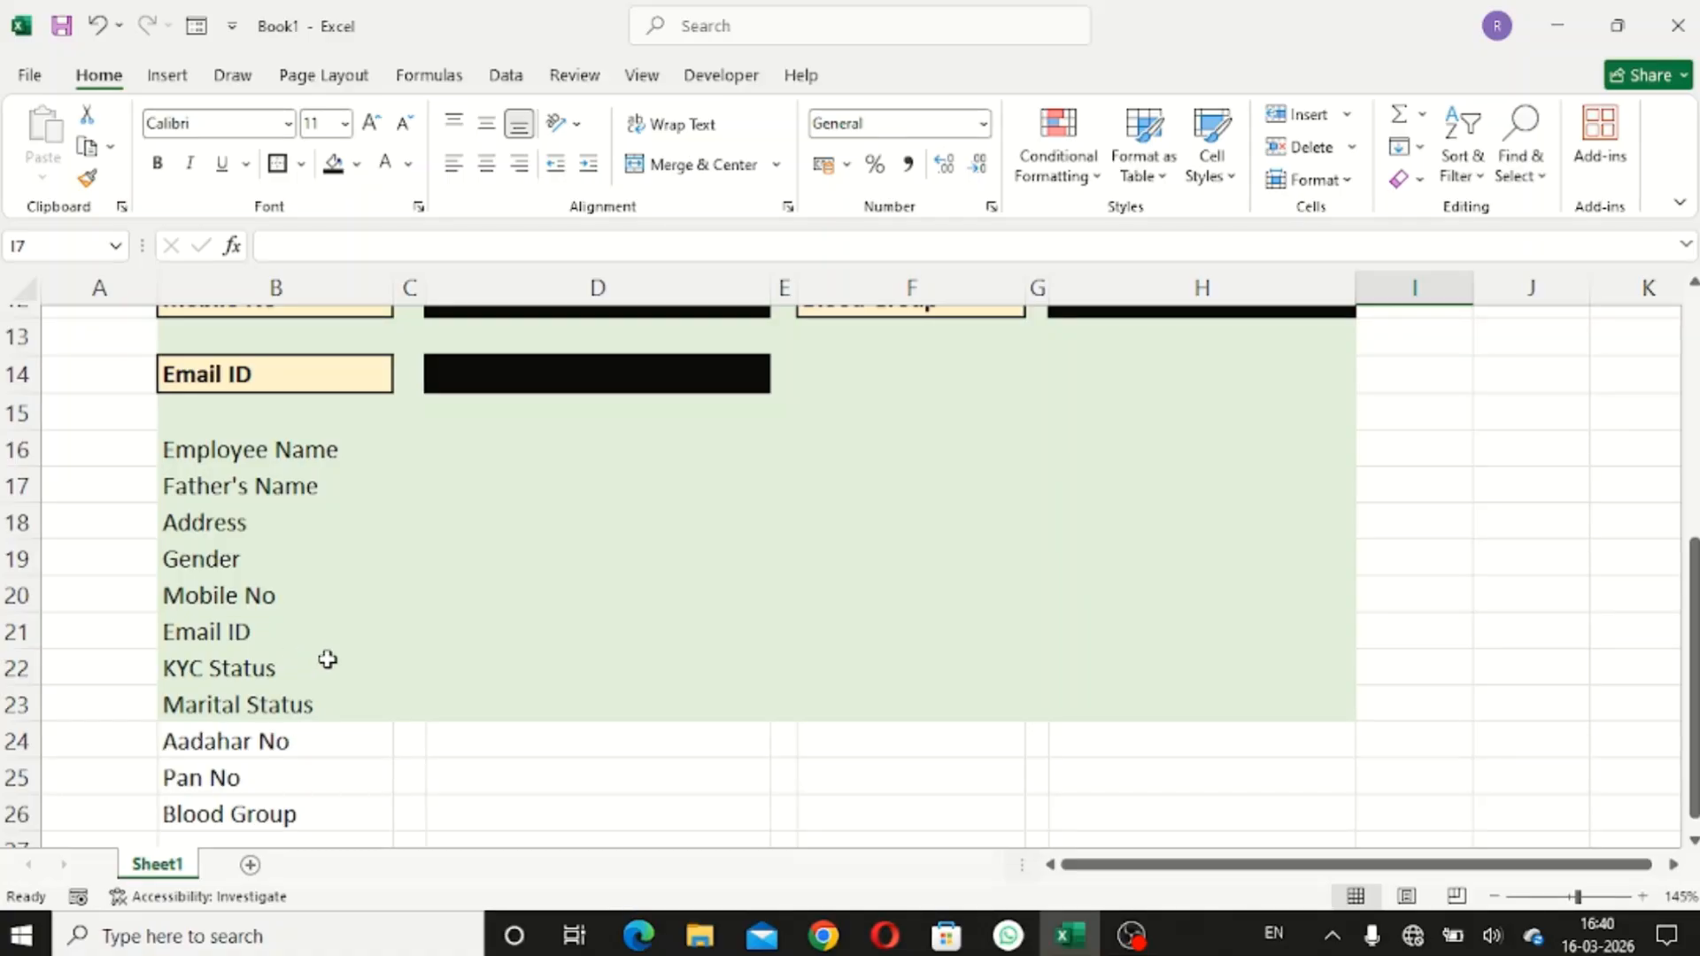
scroll(372, 664, up, 4)
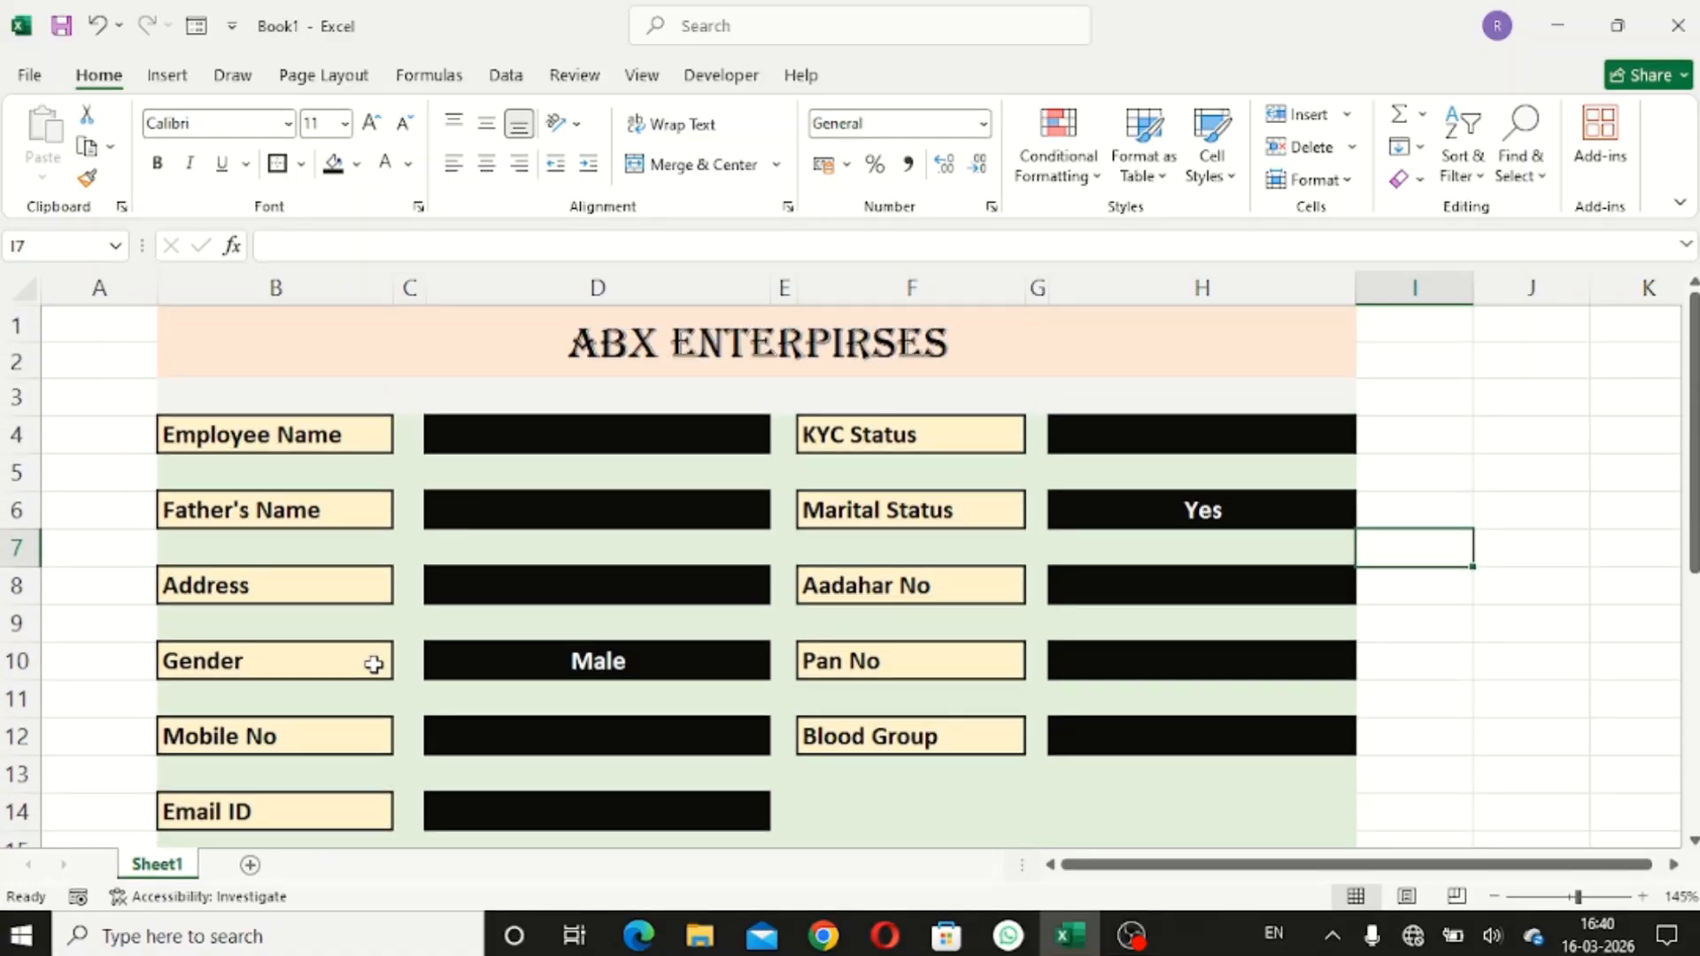
scroll(480, 667, down, 2)
click(456, 675)
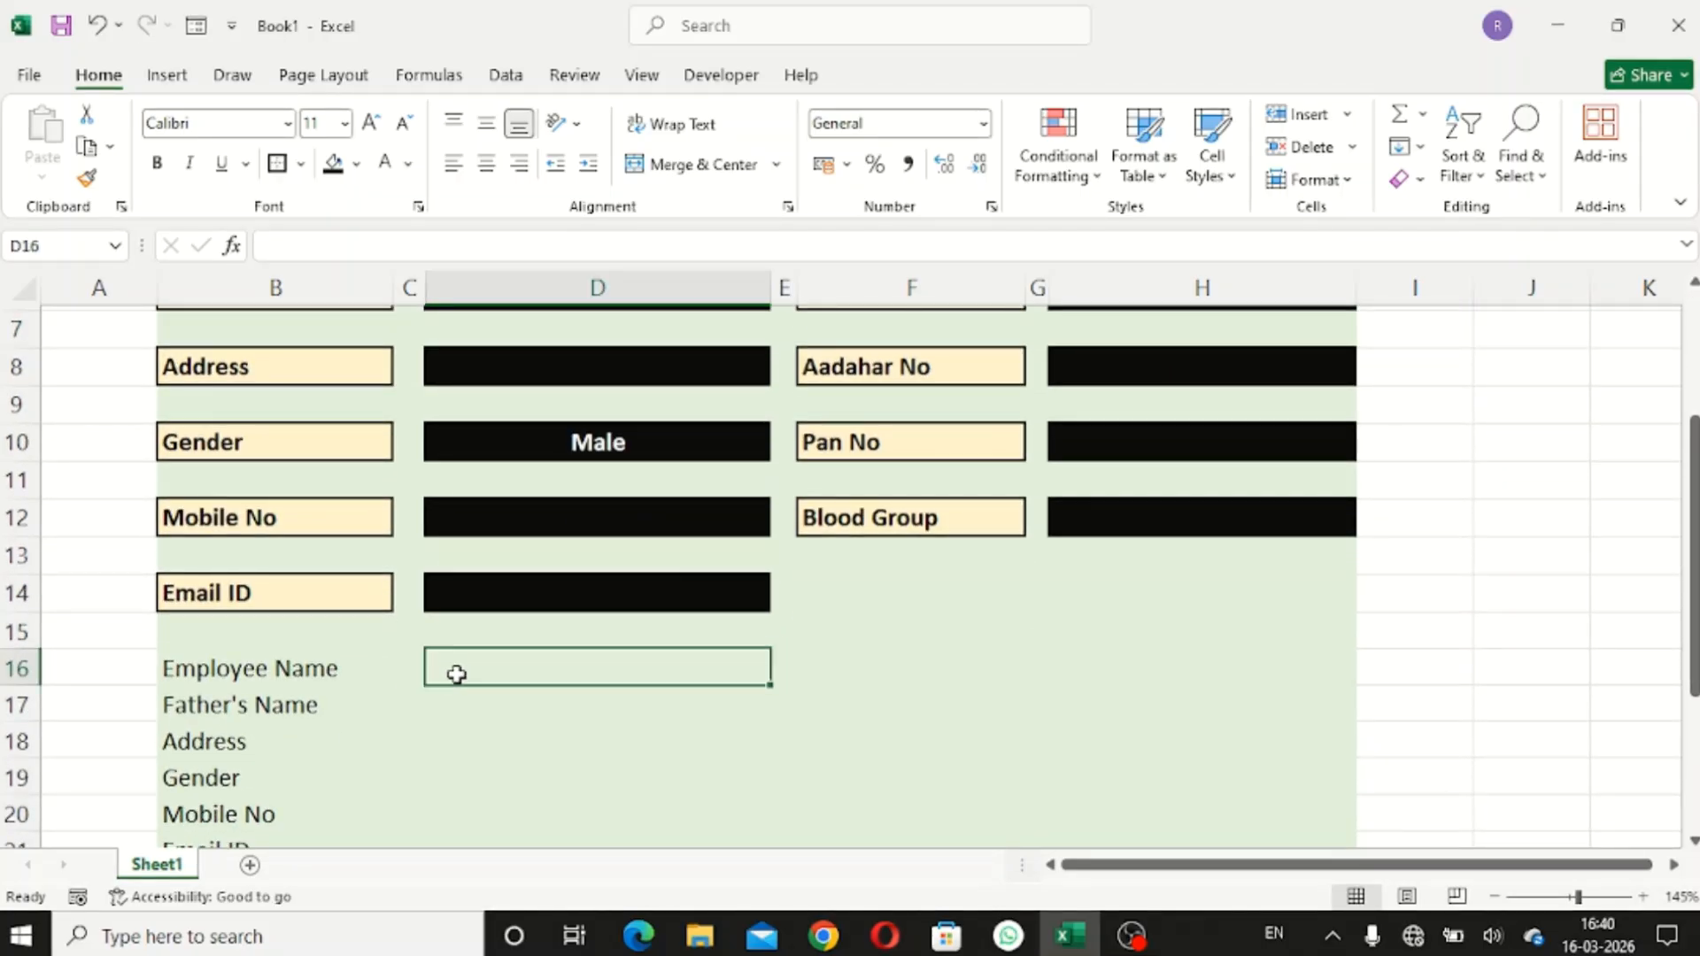
- Link summary cells D16, D17 and D18 to Employee Name (D4), Father's Name (D6) and Address (D8)
click(379, 664)
click(448, 665)
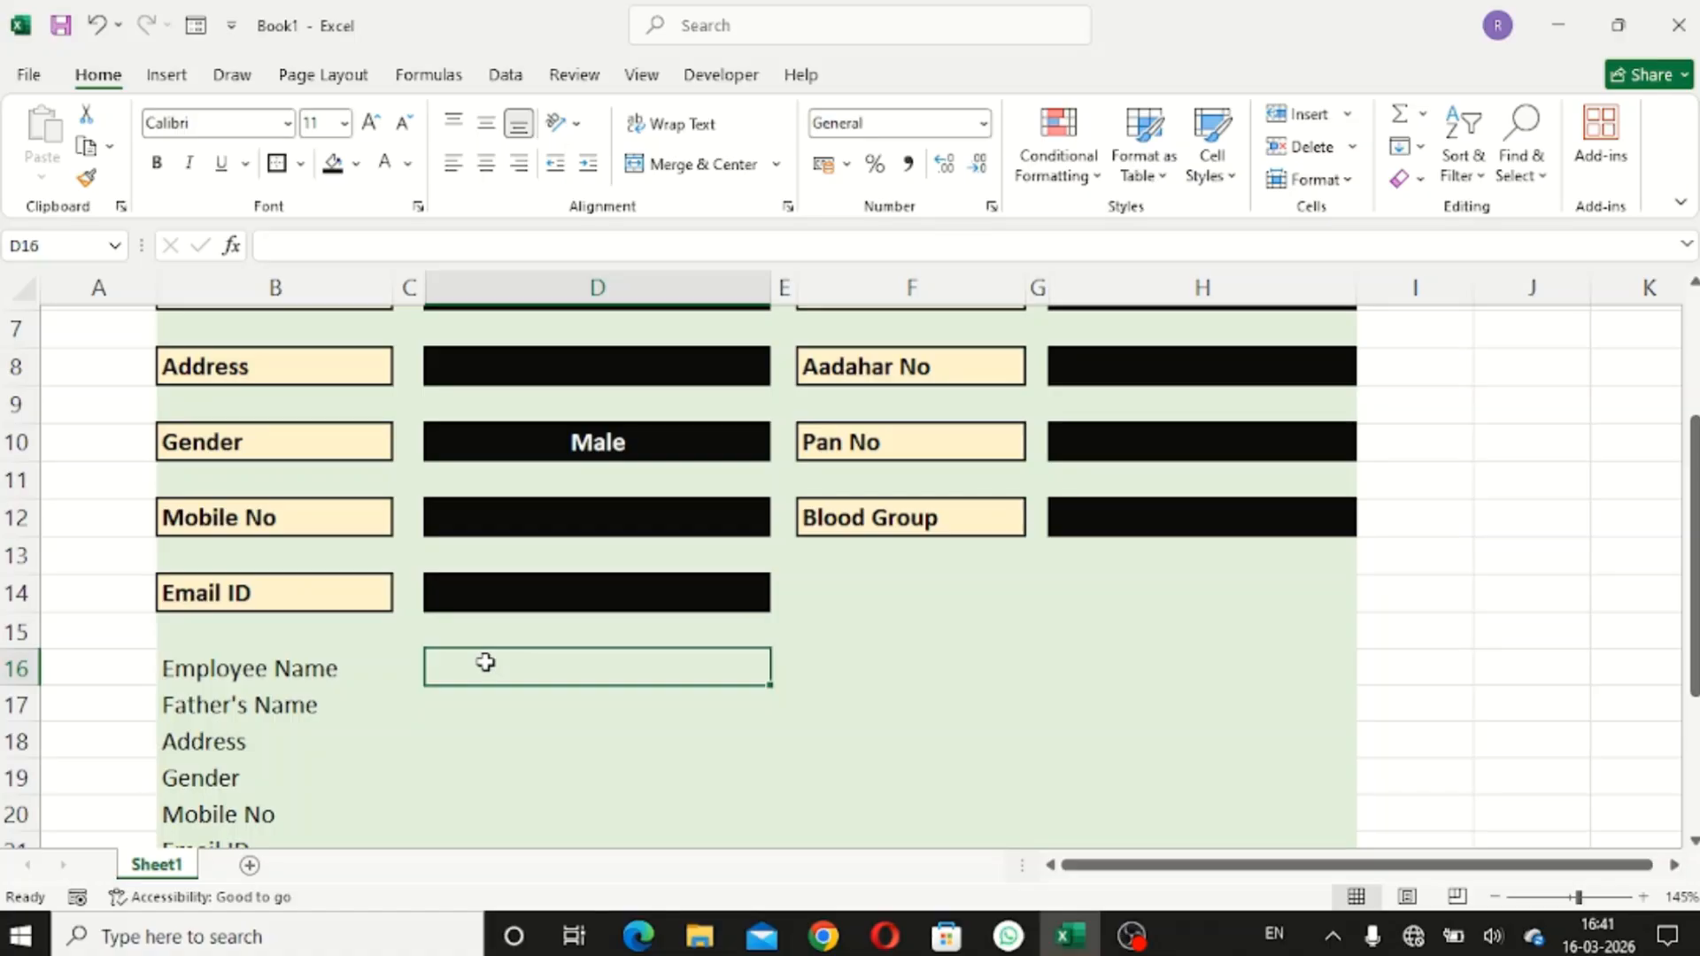
text(=)
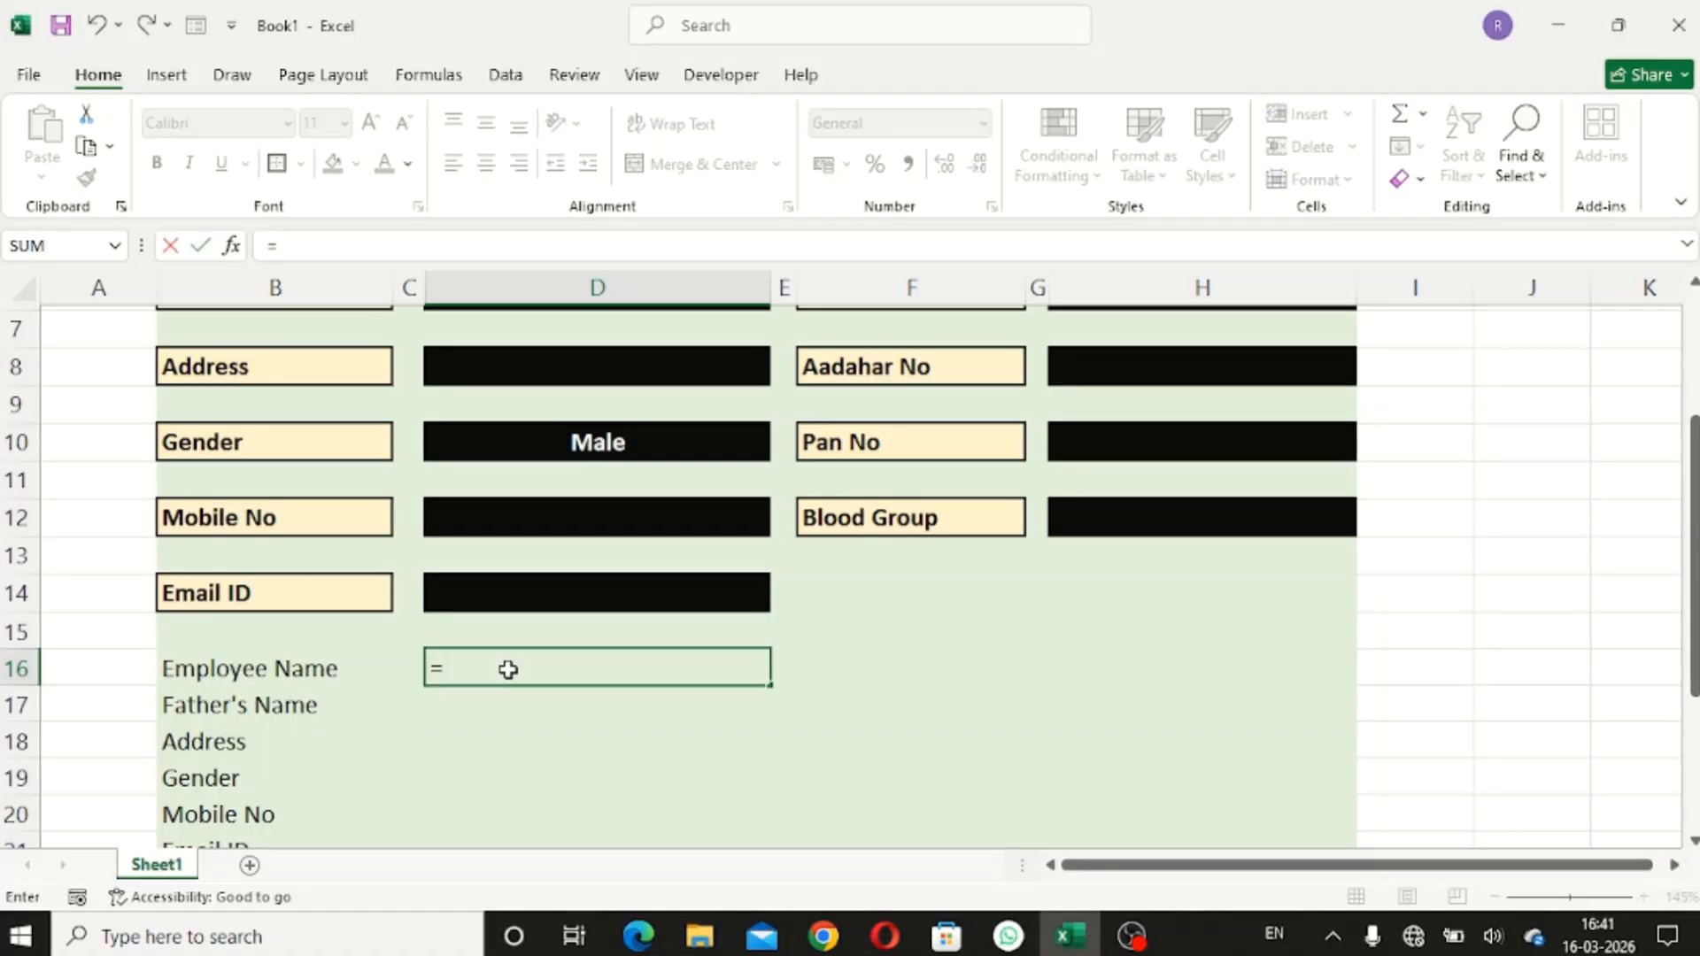
scroll(507, 669, up, 2)
click(551, 438)
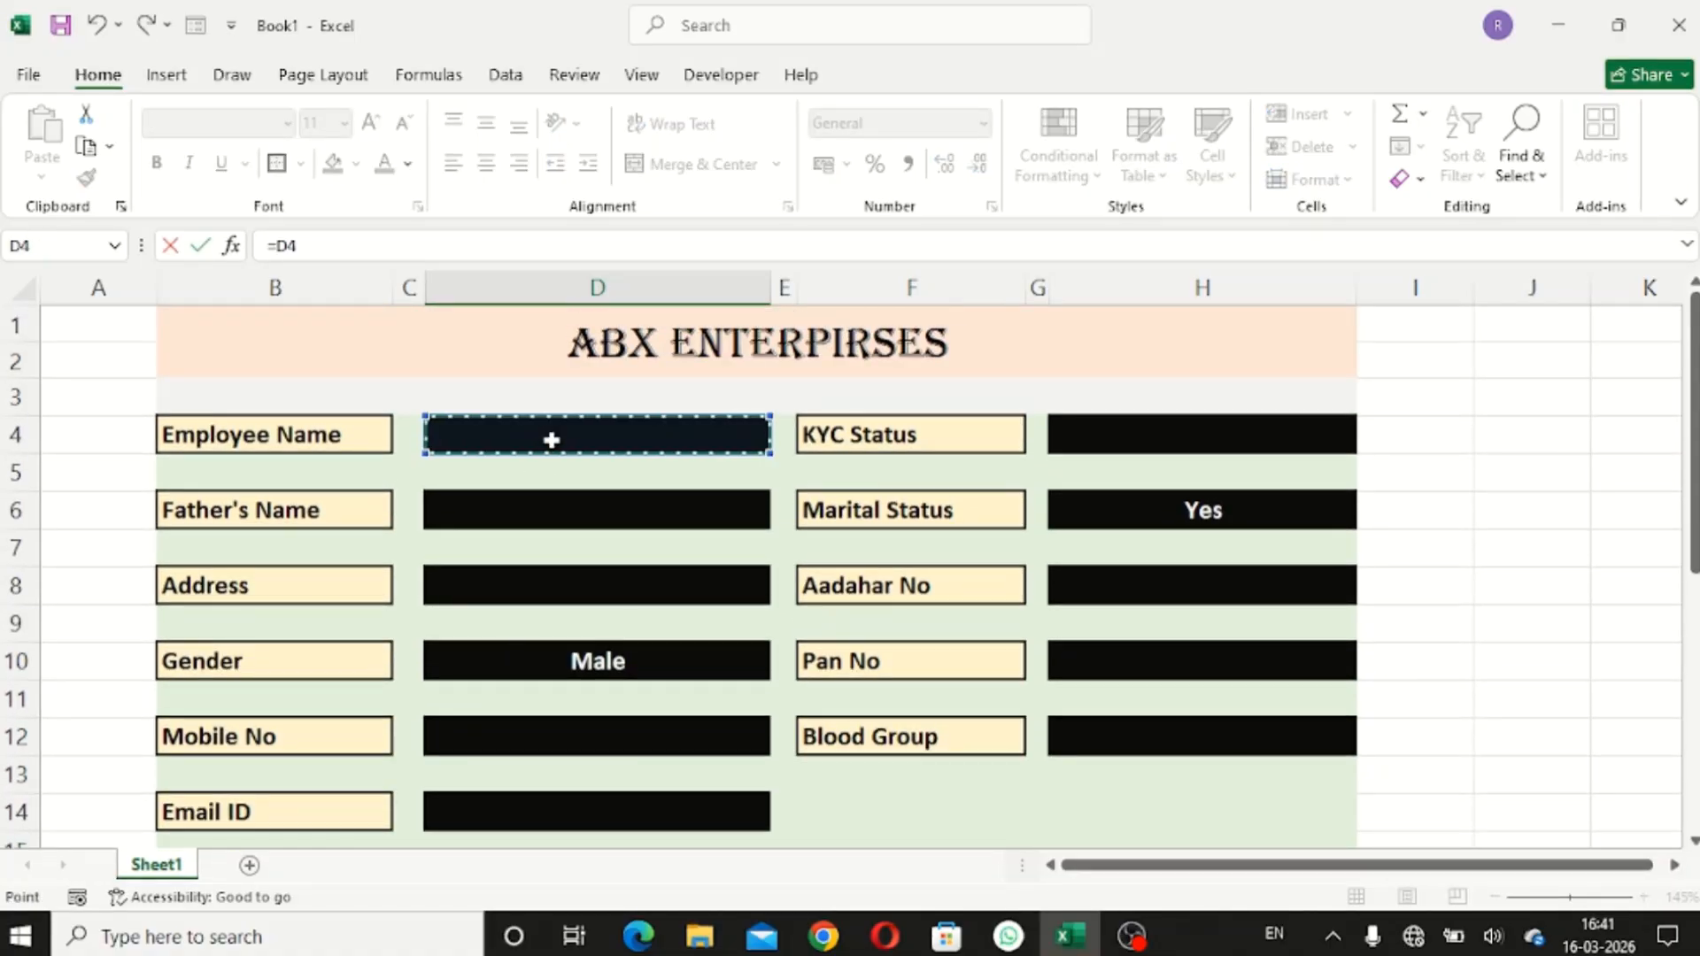
key(Return)
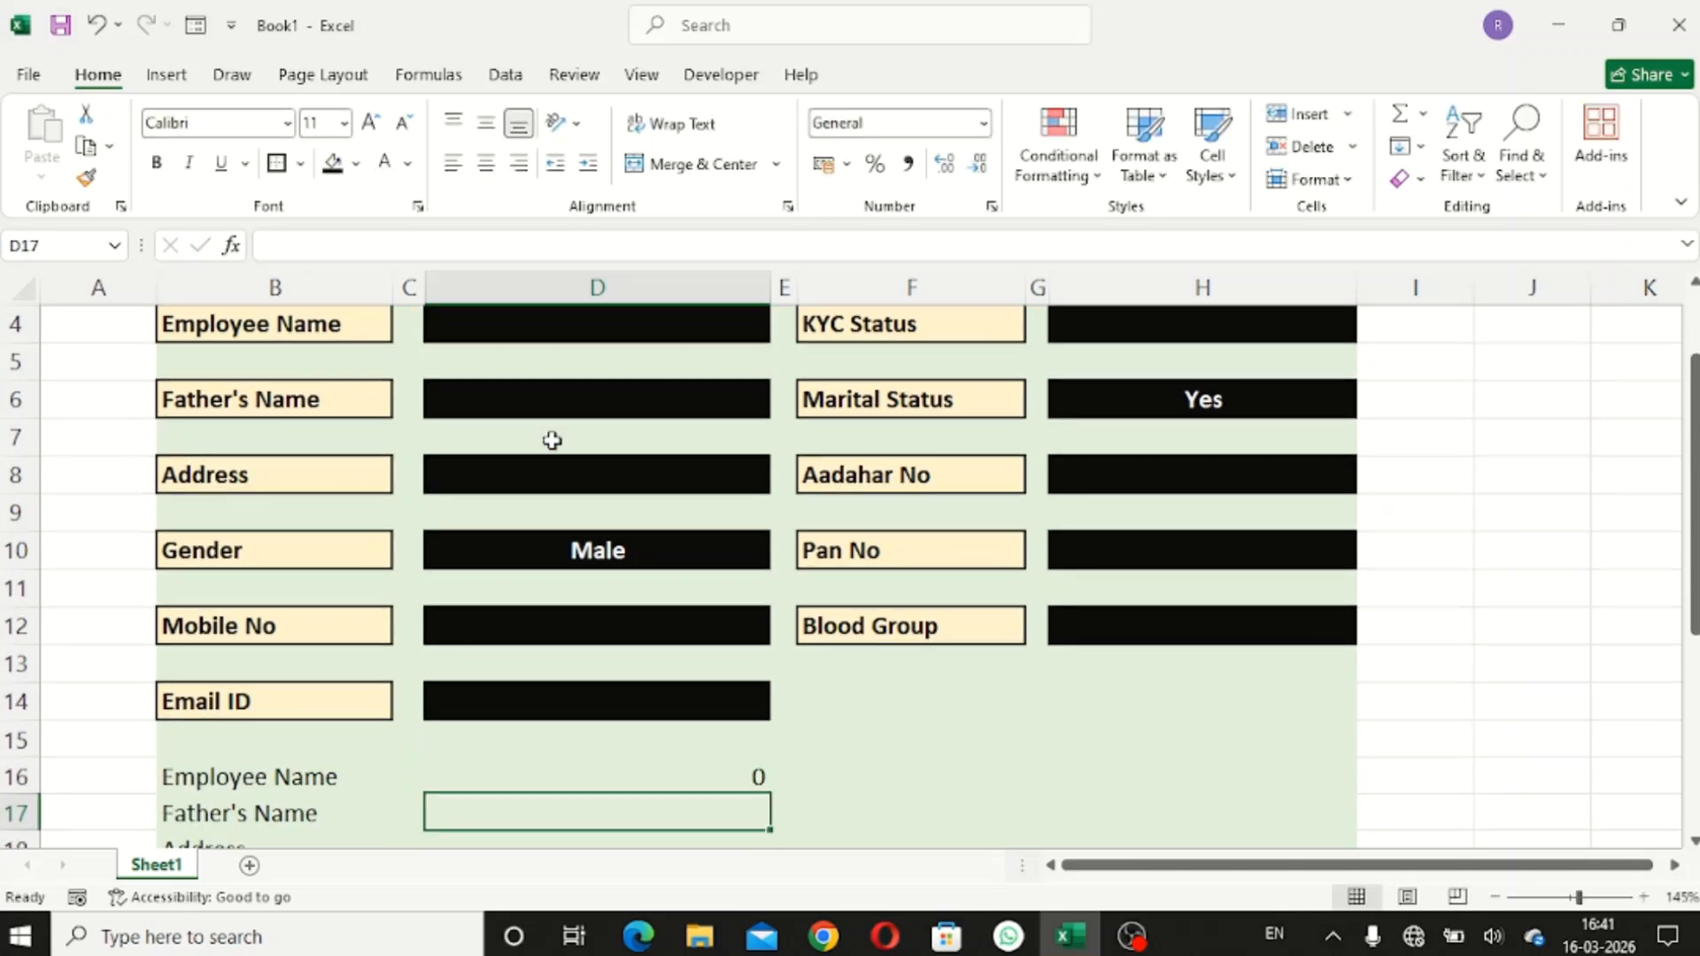
text(=)
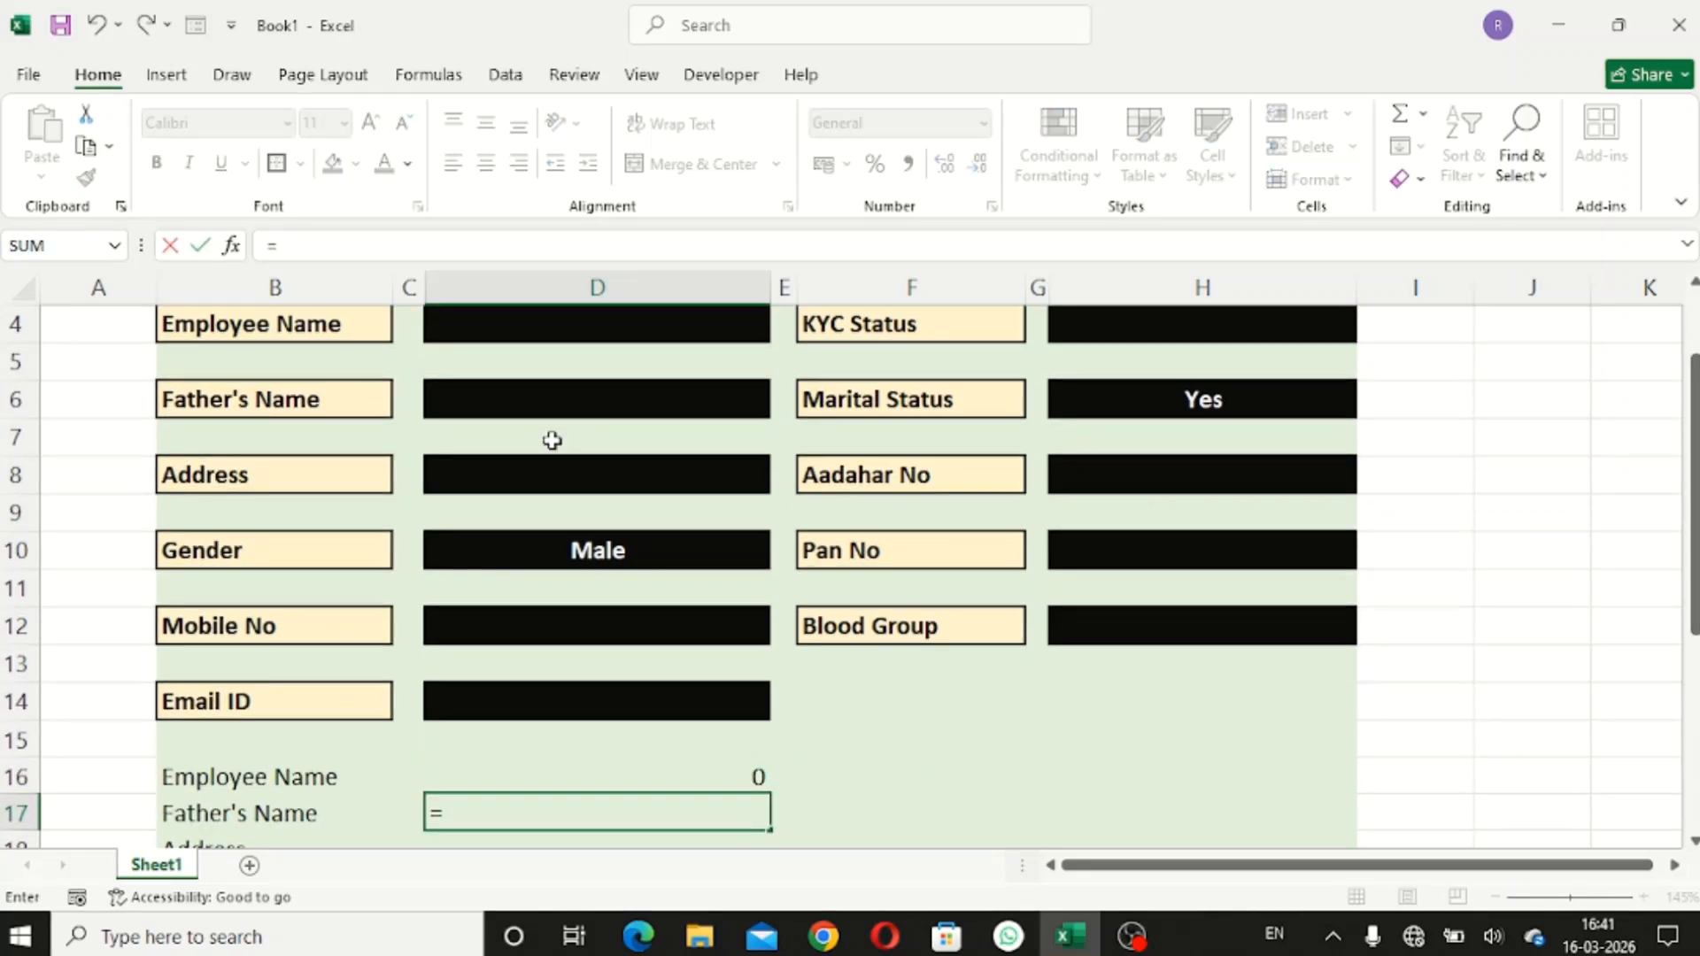
click(574, 395)
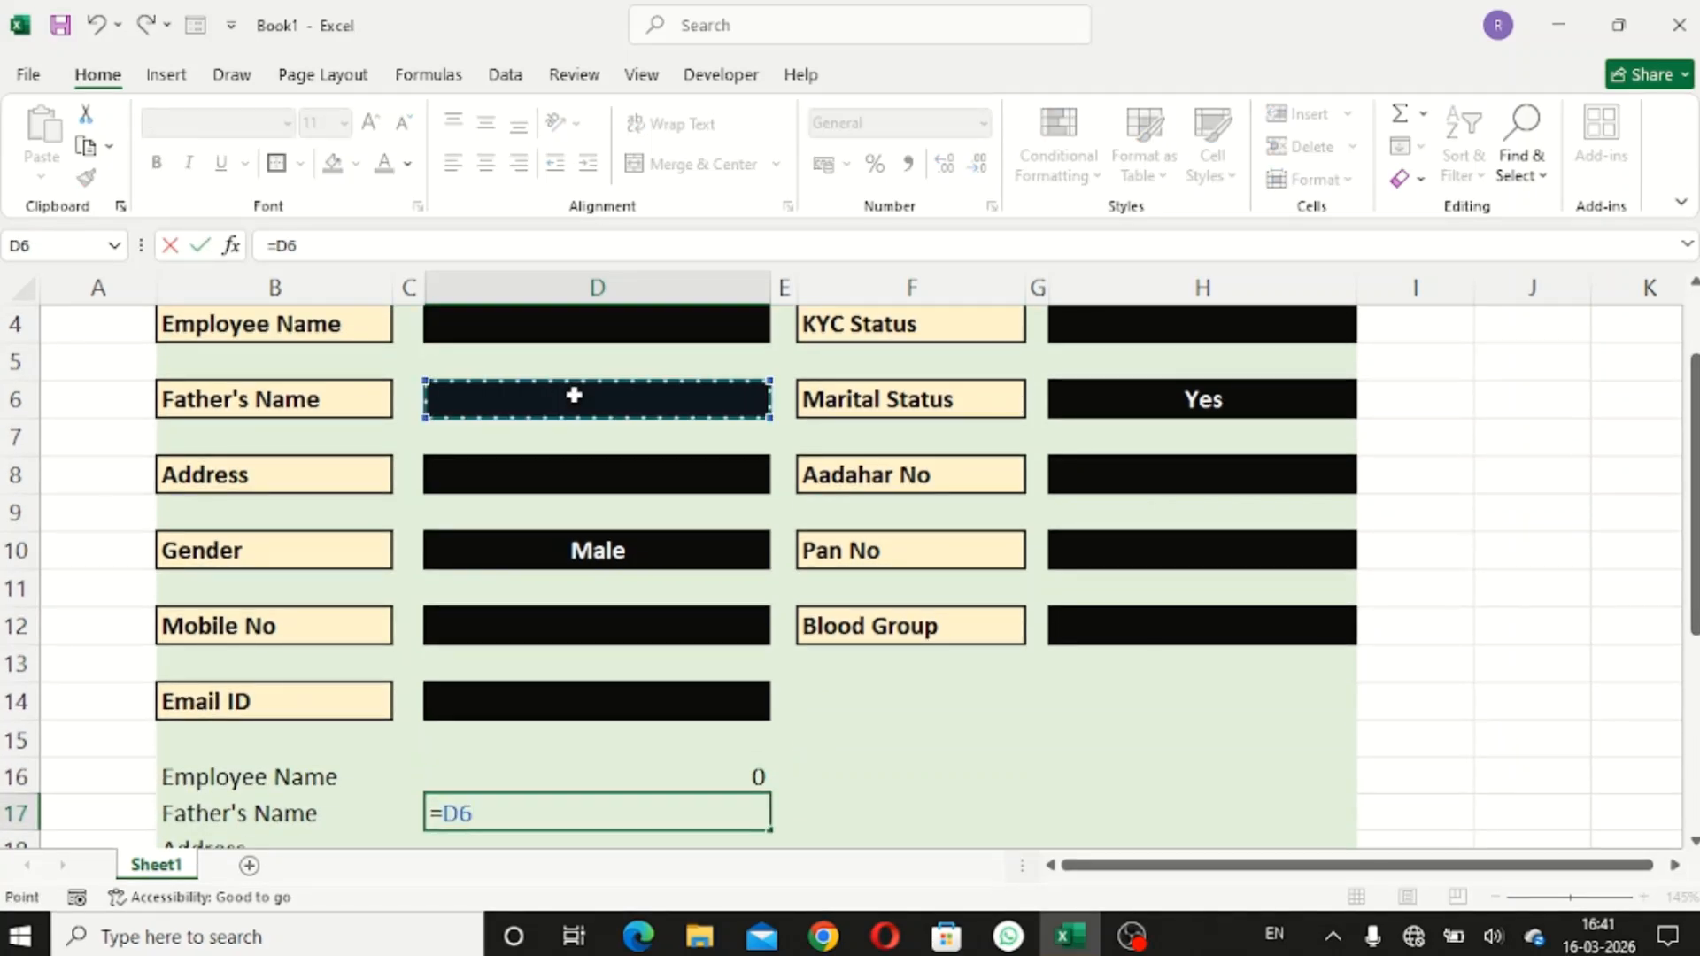
key(Return)
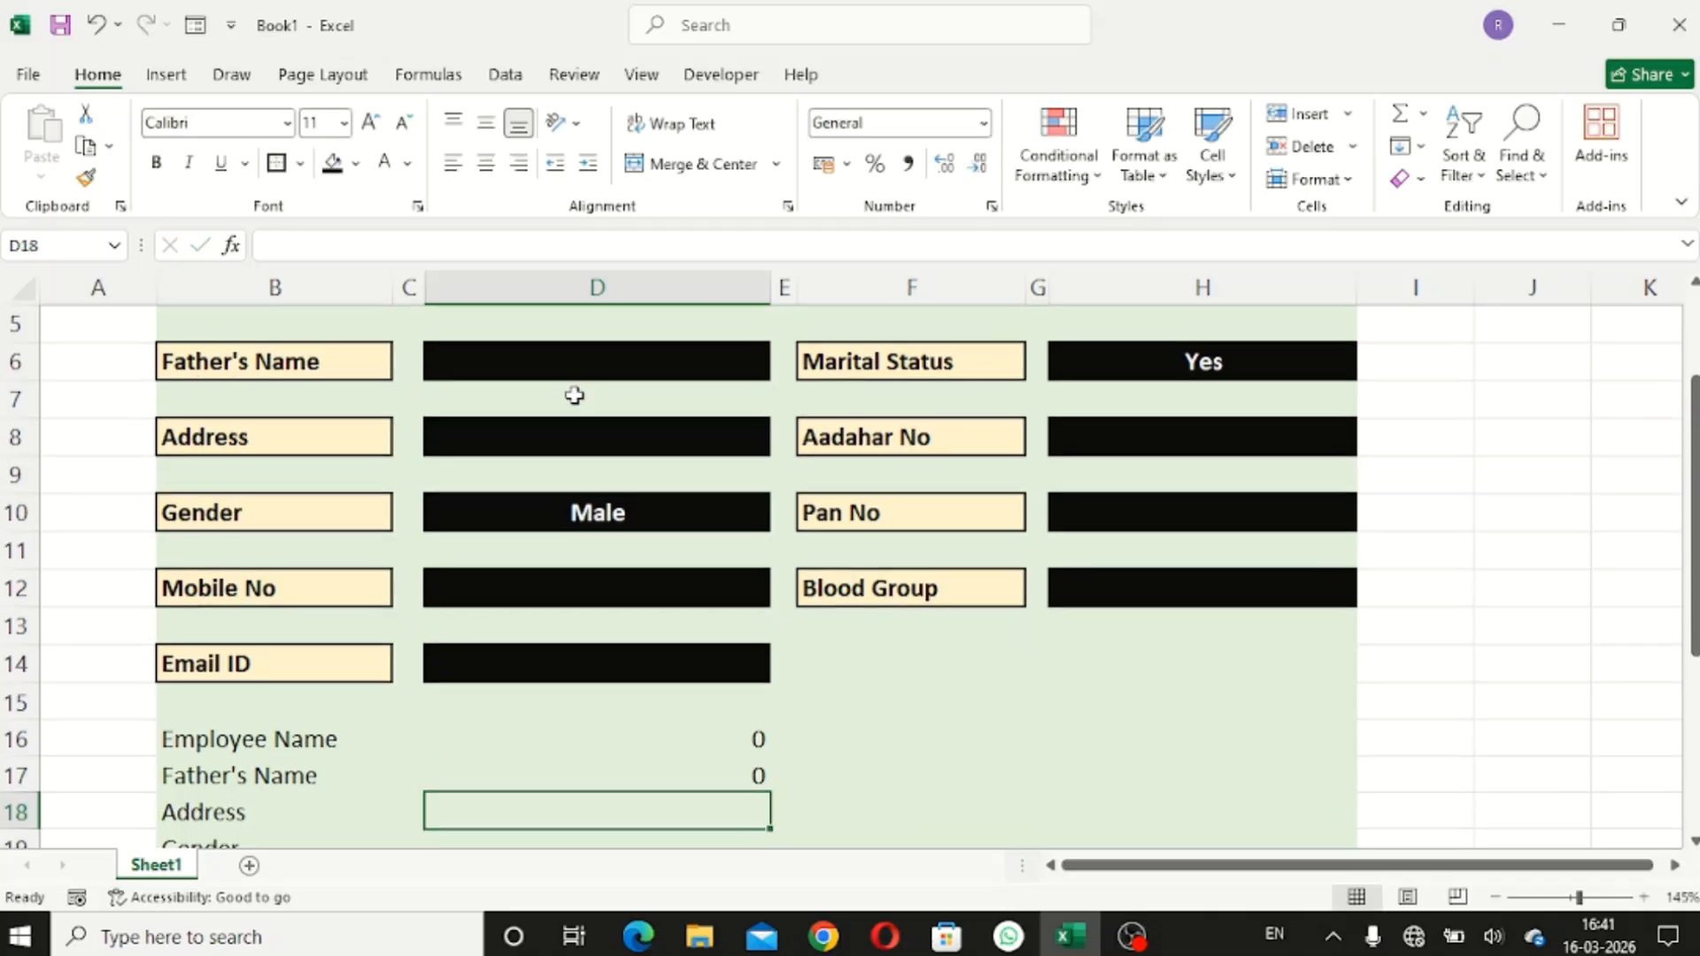
text(=)
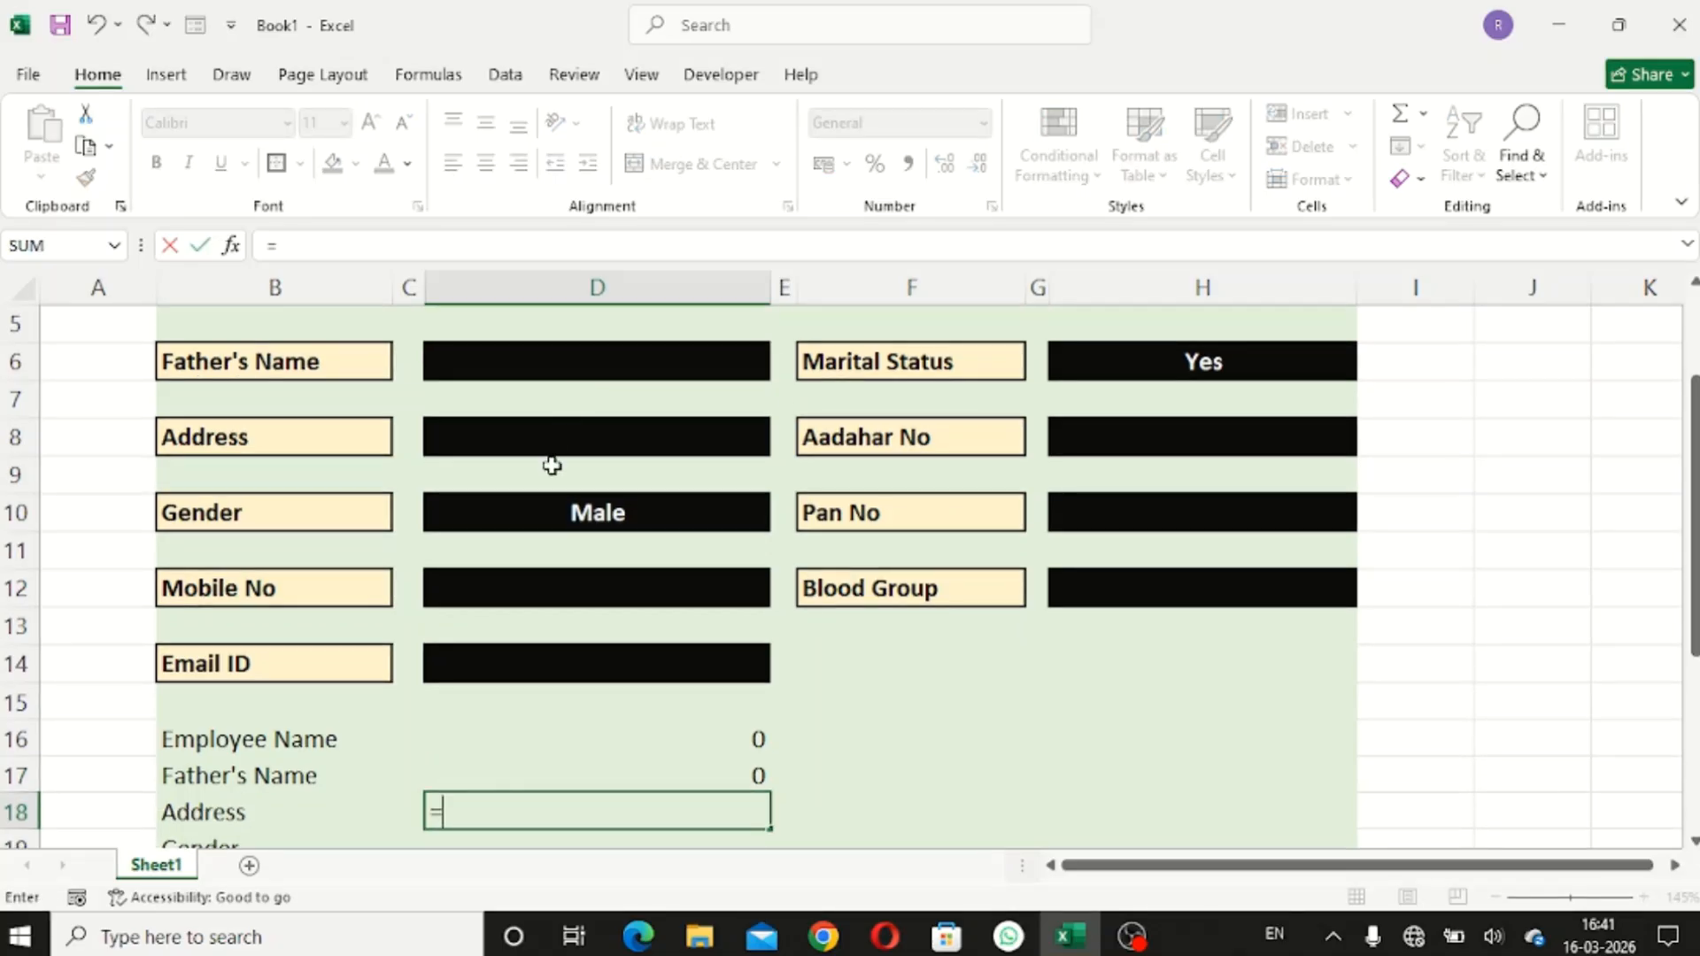
click(539, 512)
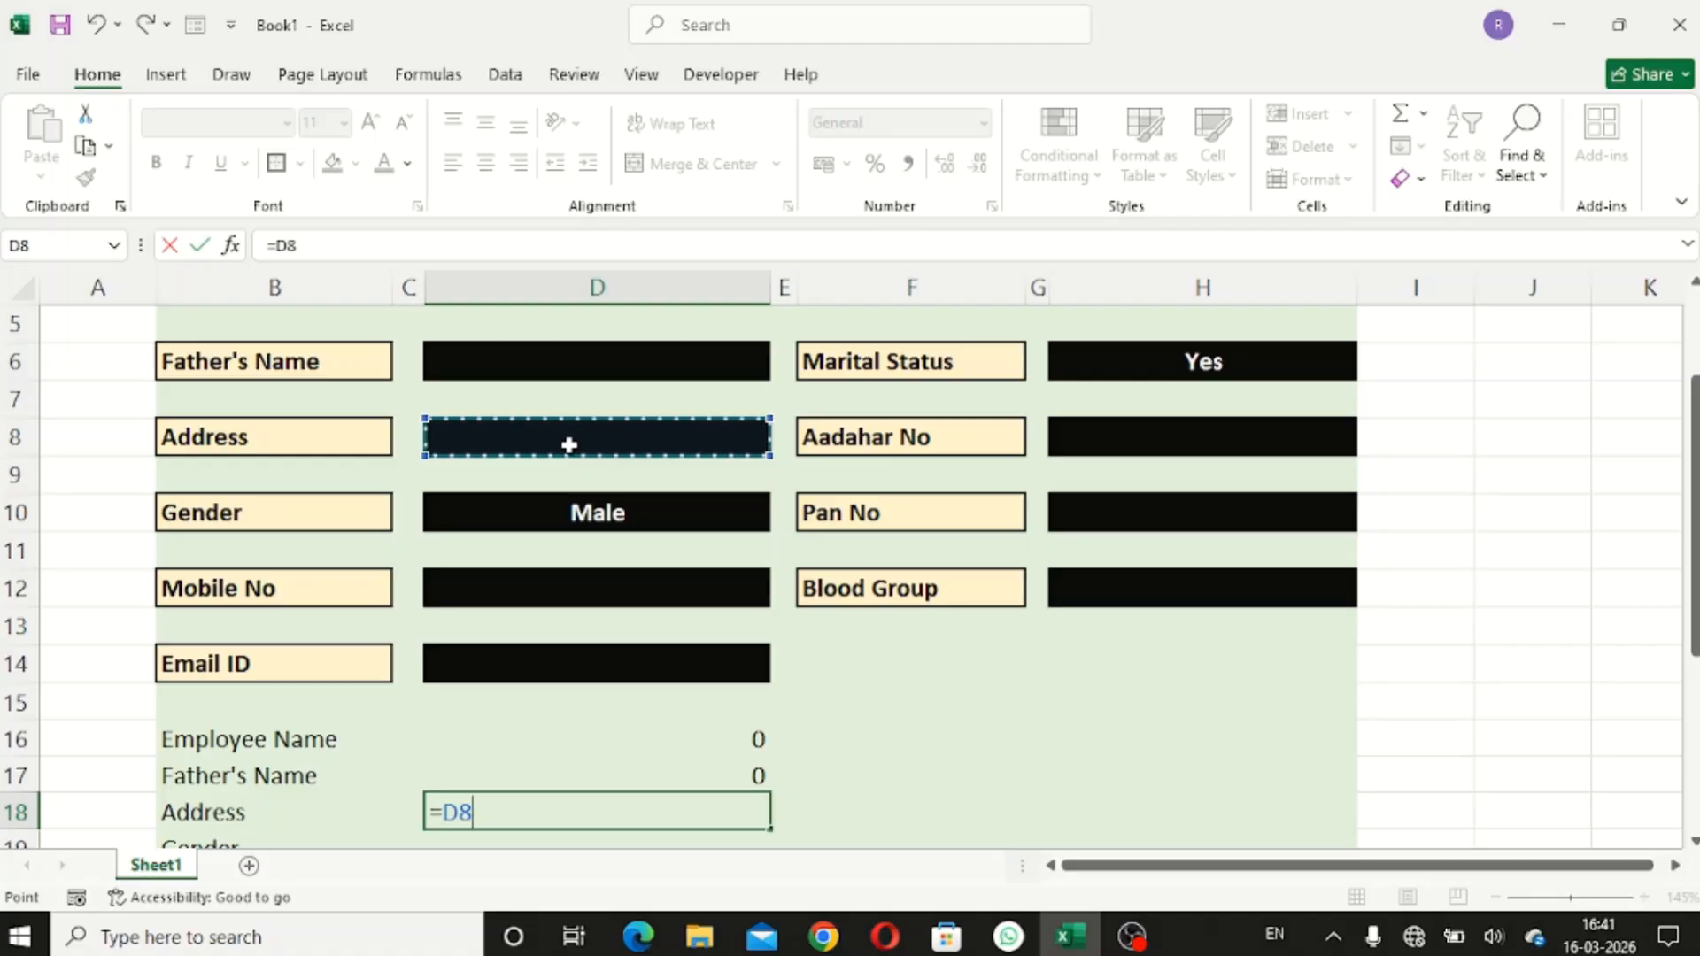
key(Return)
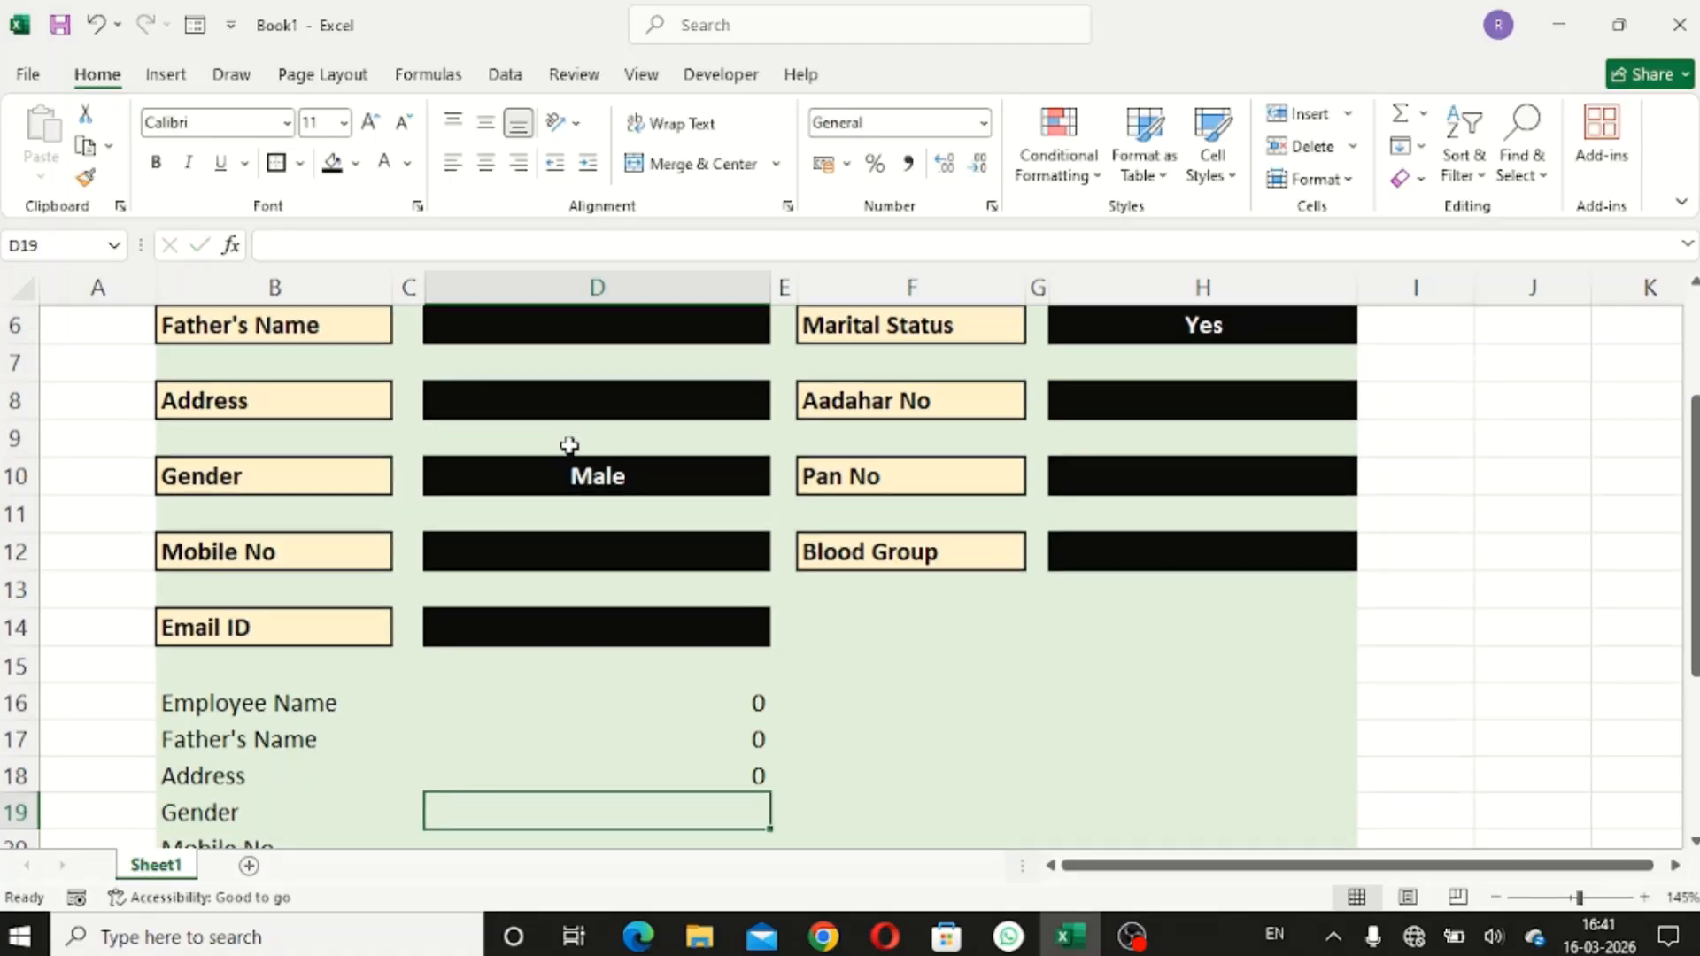
- Link the Gender, Mobile No and Email ID summary rows to D10, D12 and D14
text(=)
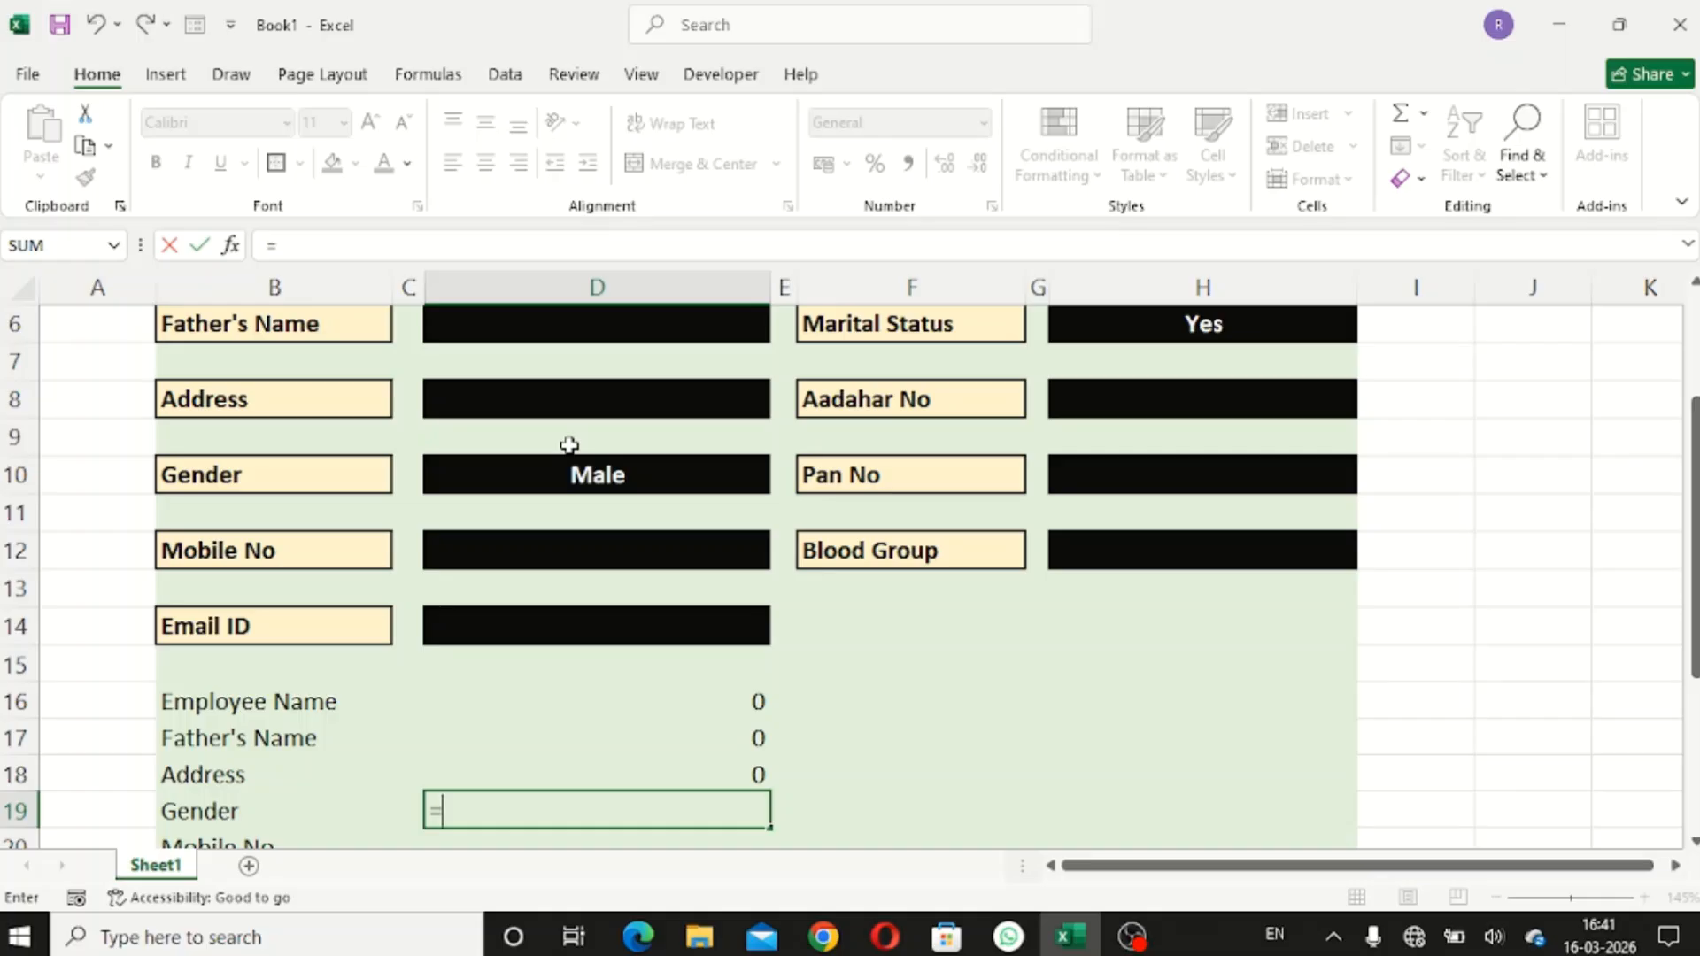
click(544, 482)
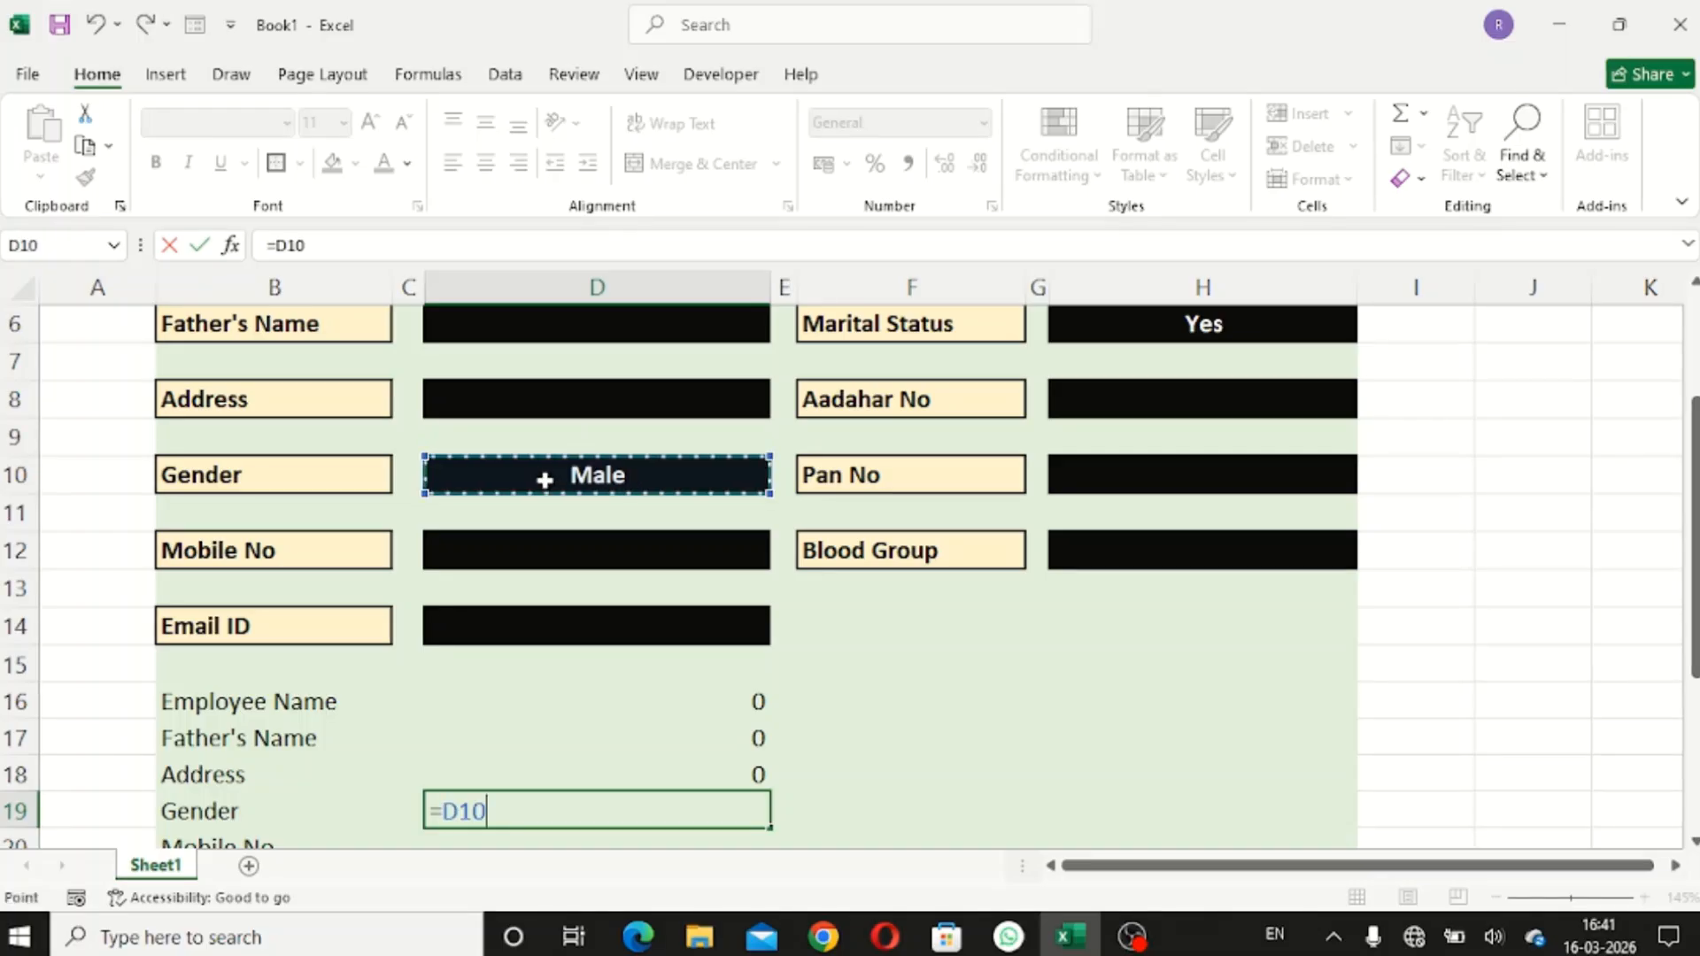
key(Return)
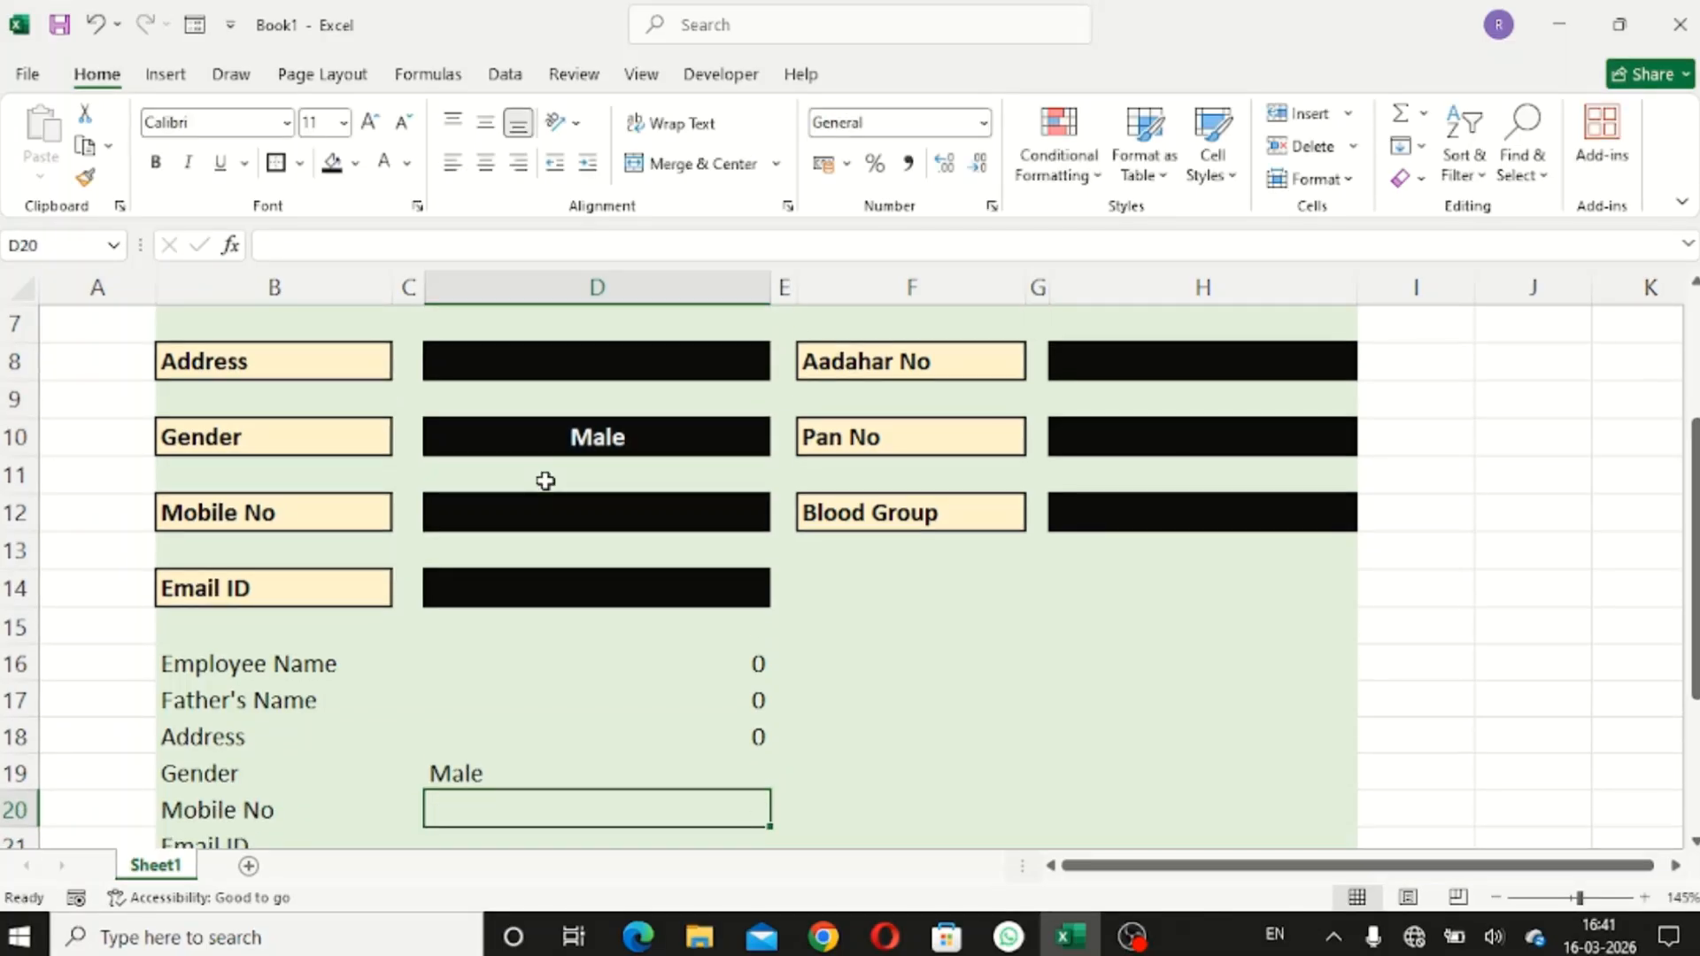
text(=)
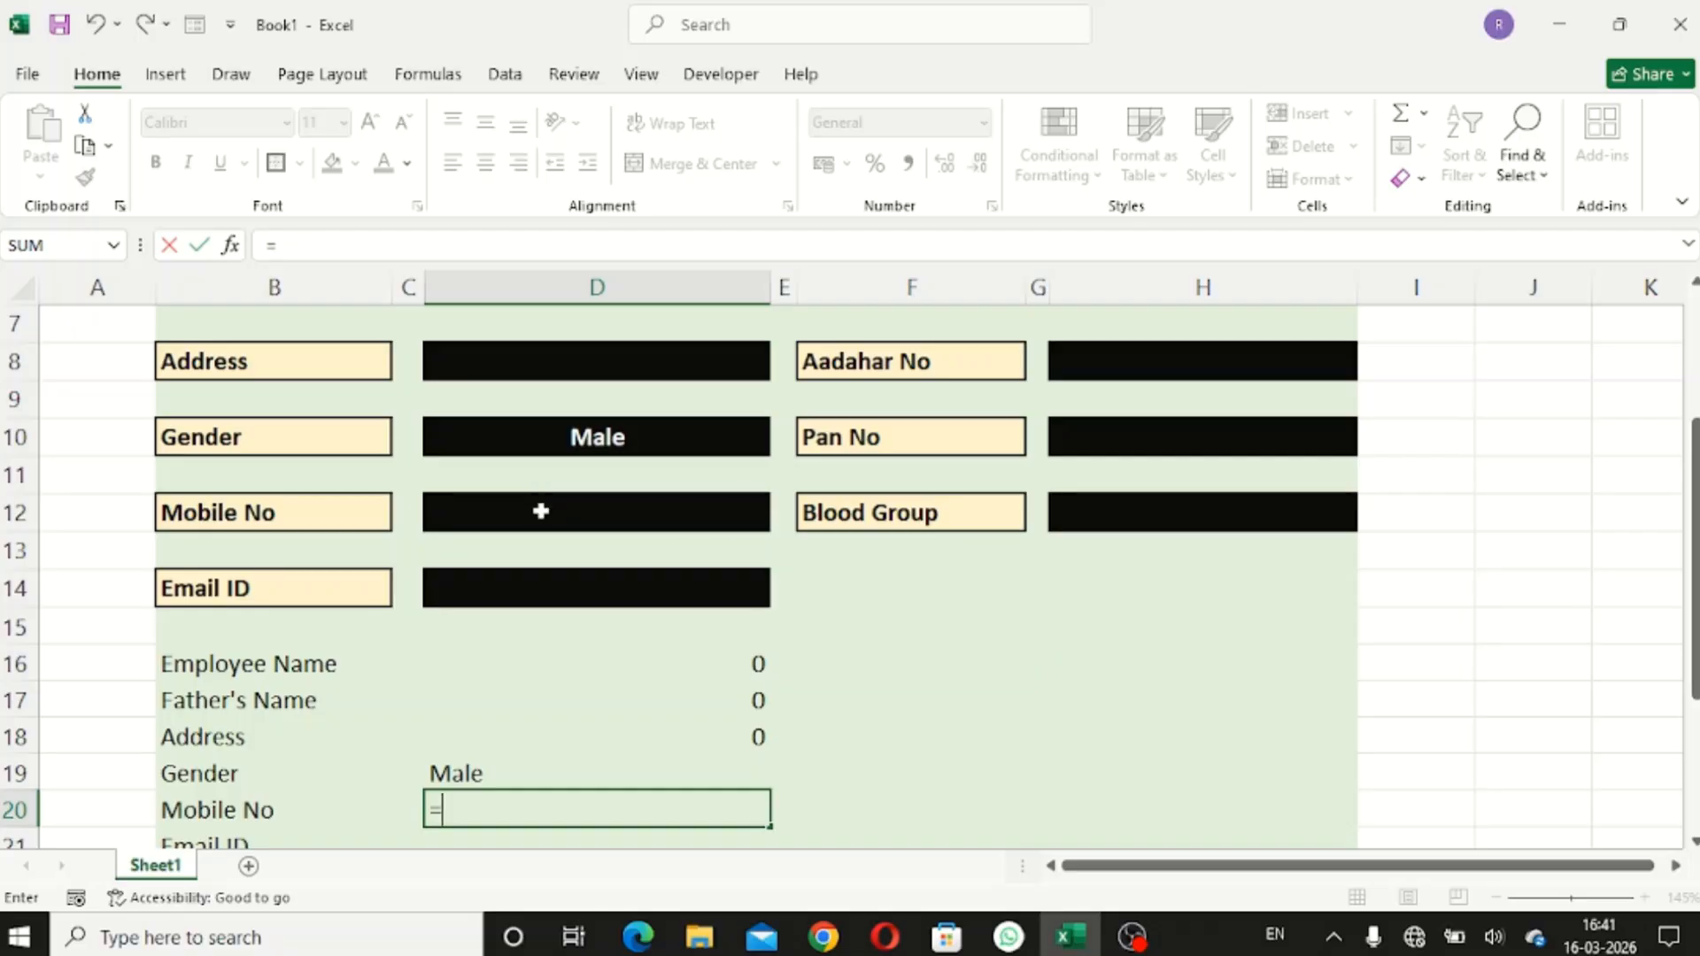
click(540, 510)
key(Return)
text(=)
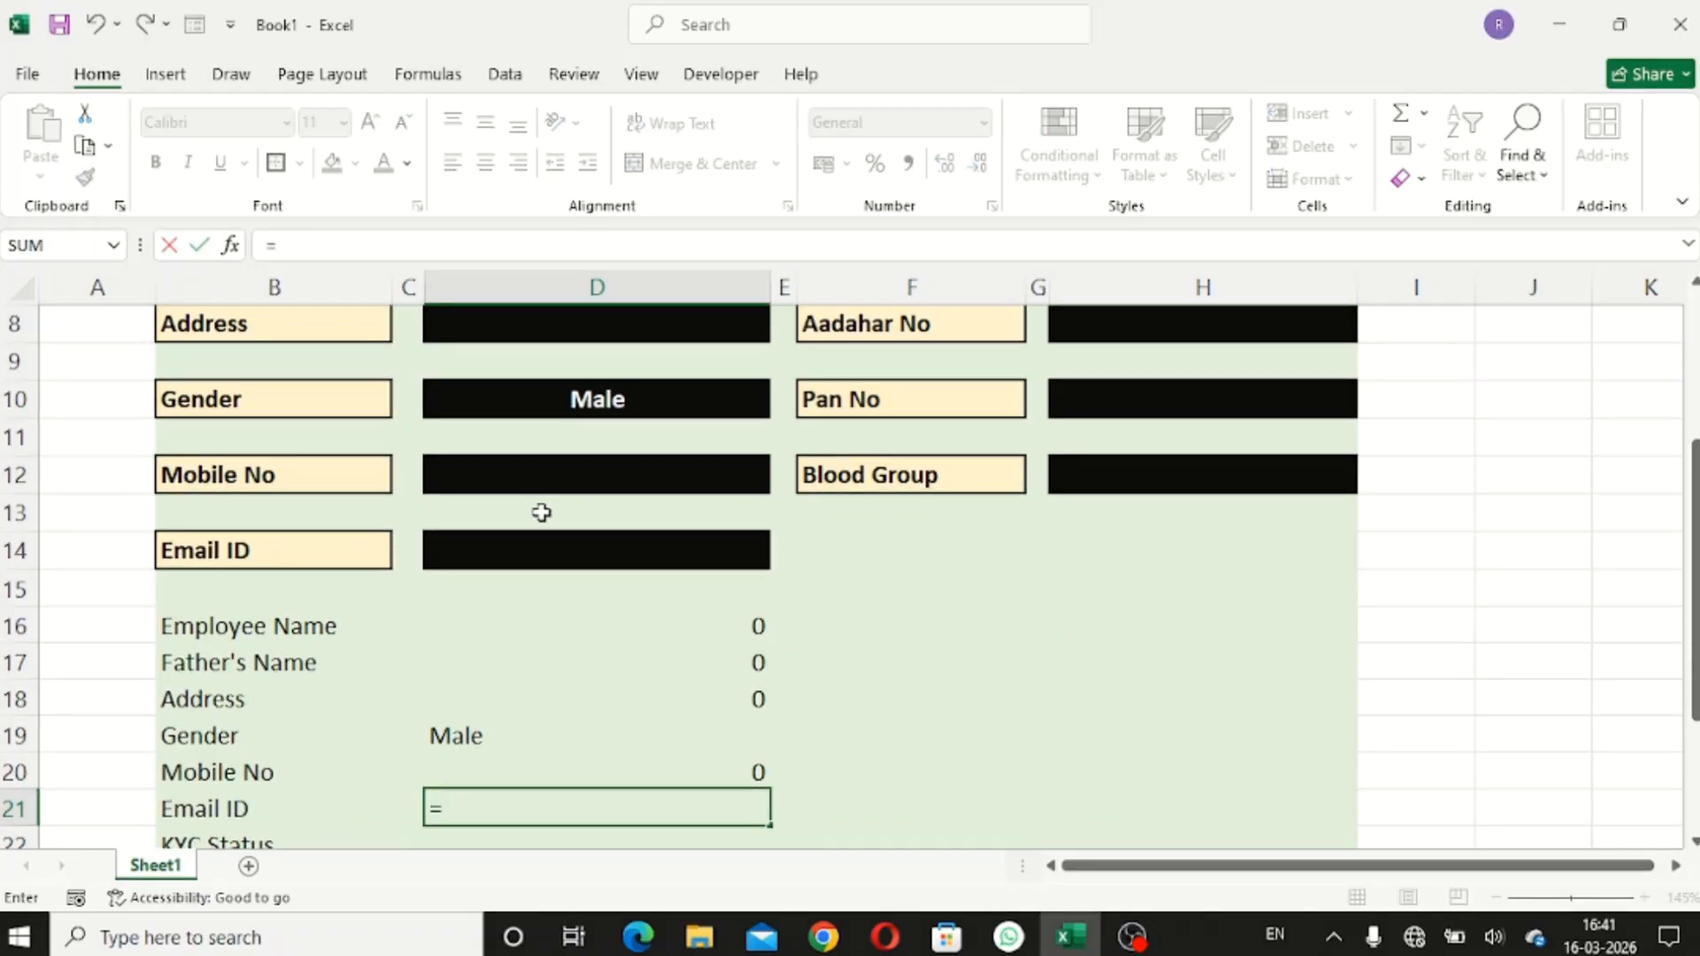
click(555, 561)
key(Return)
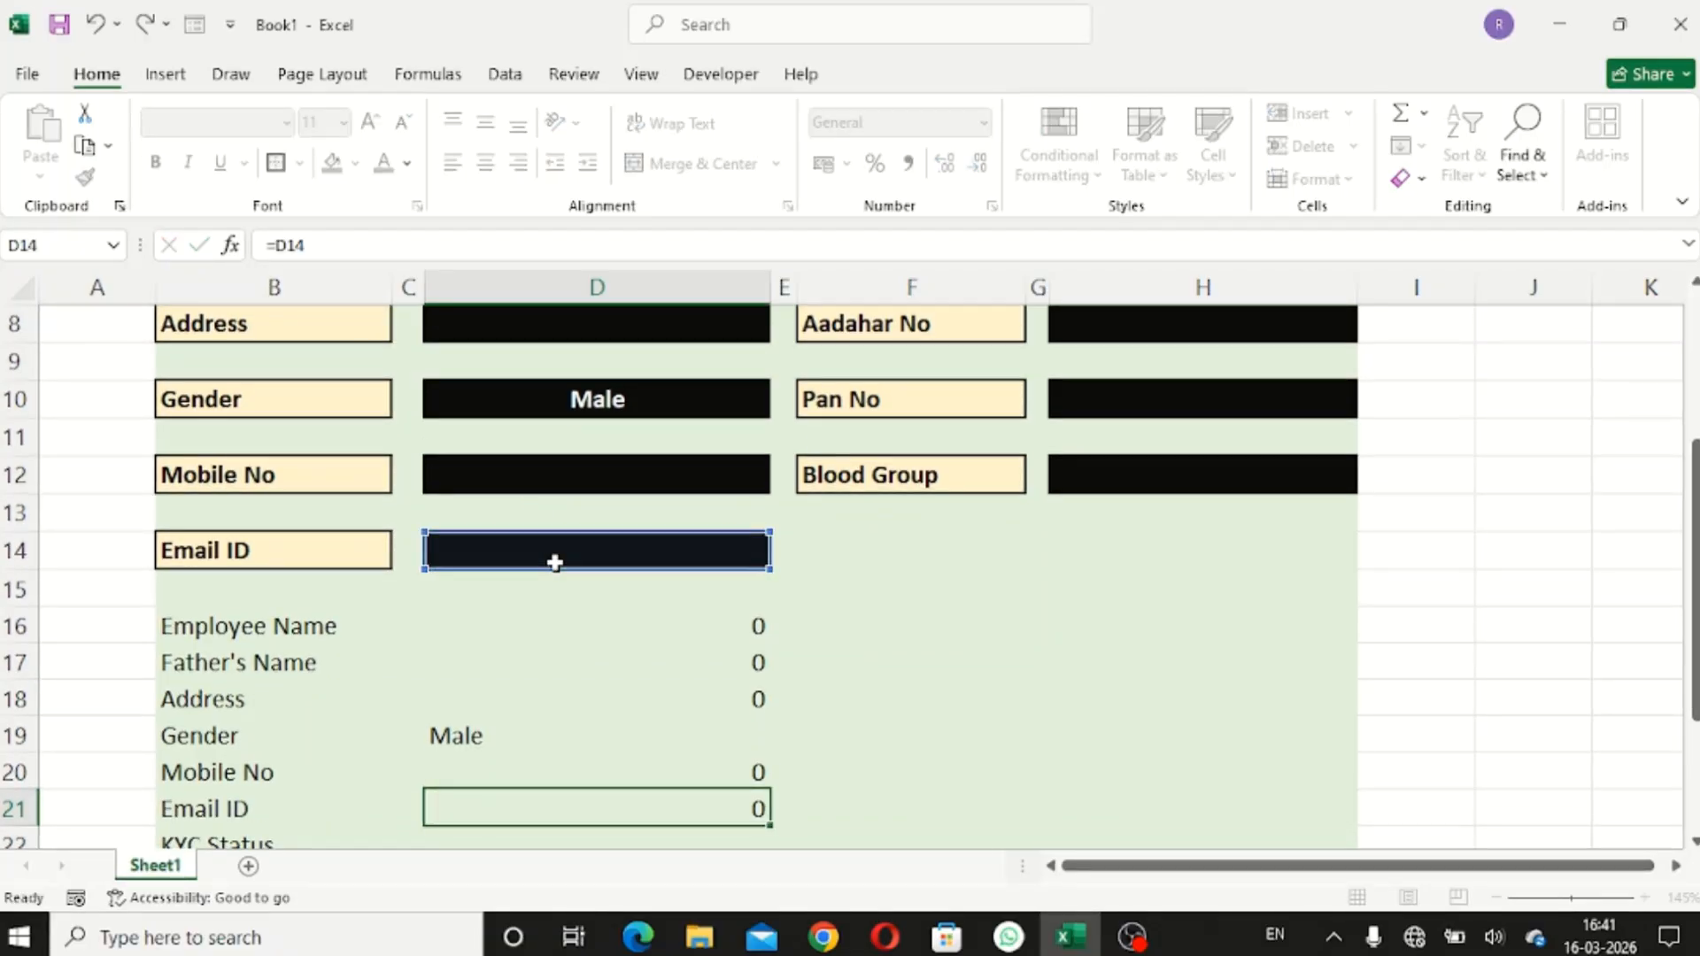
- Link the KYC Status and Marital Status summary rows to H4 and H6
text(=)
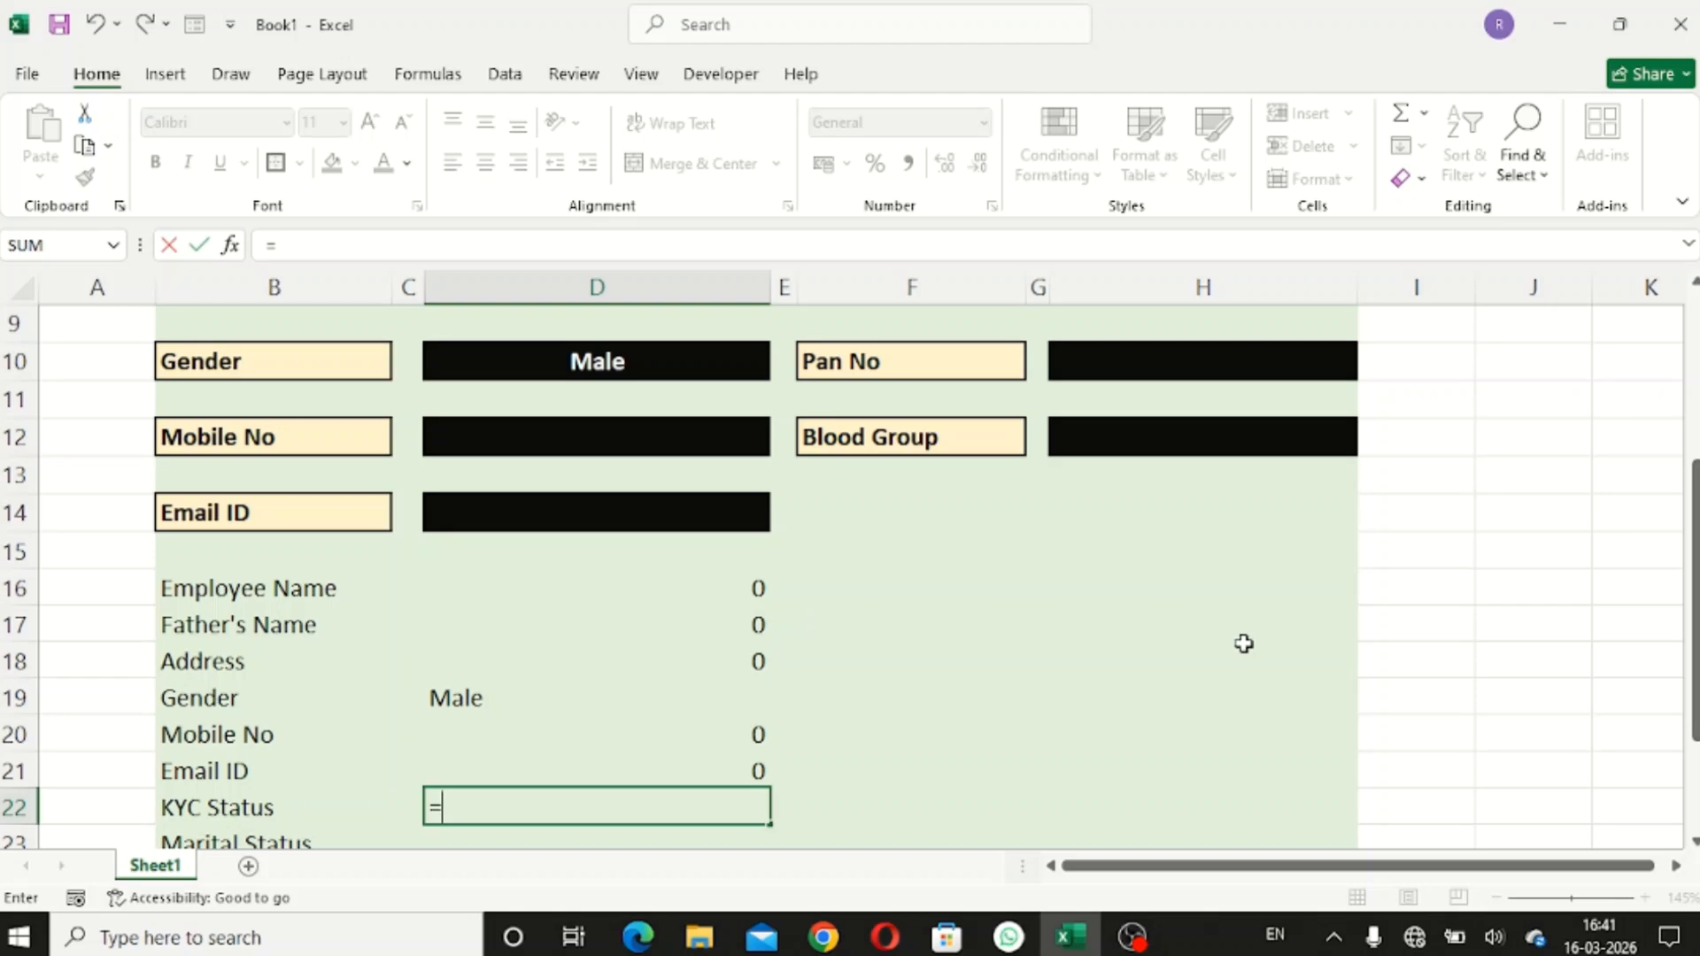
scroll(1243, 643, up, 3)
click(1148, 437)
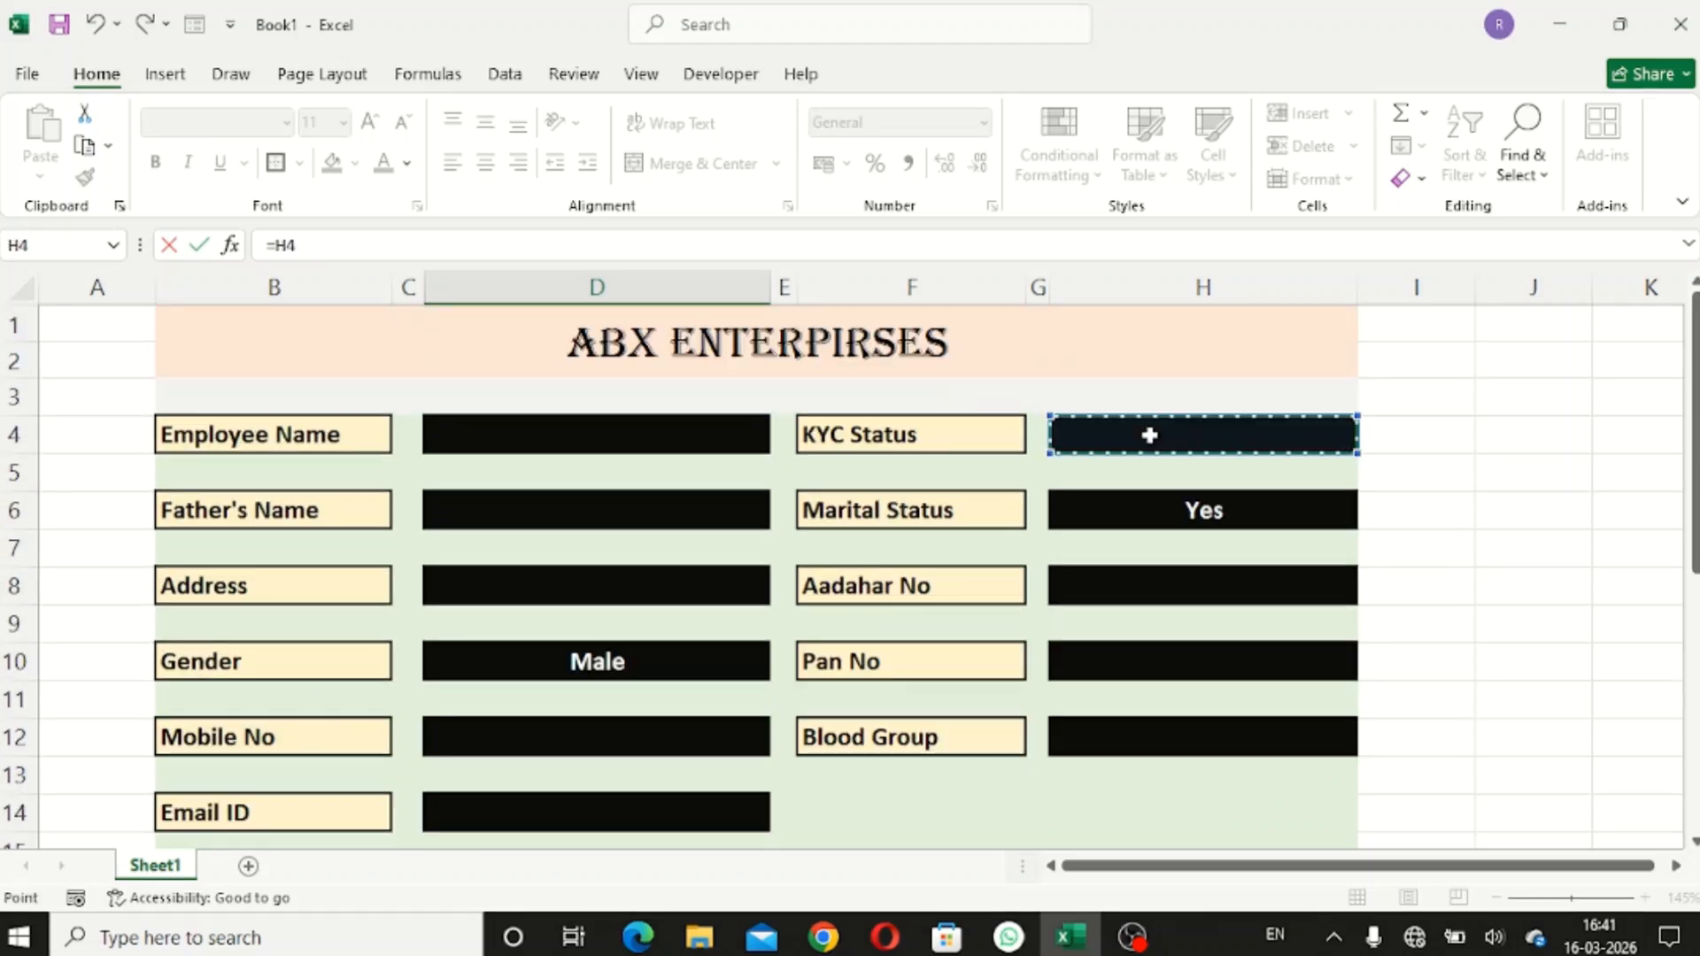
key(Return)
text(=)
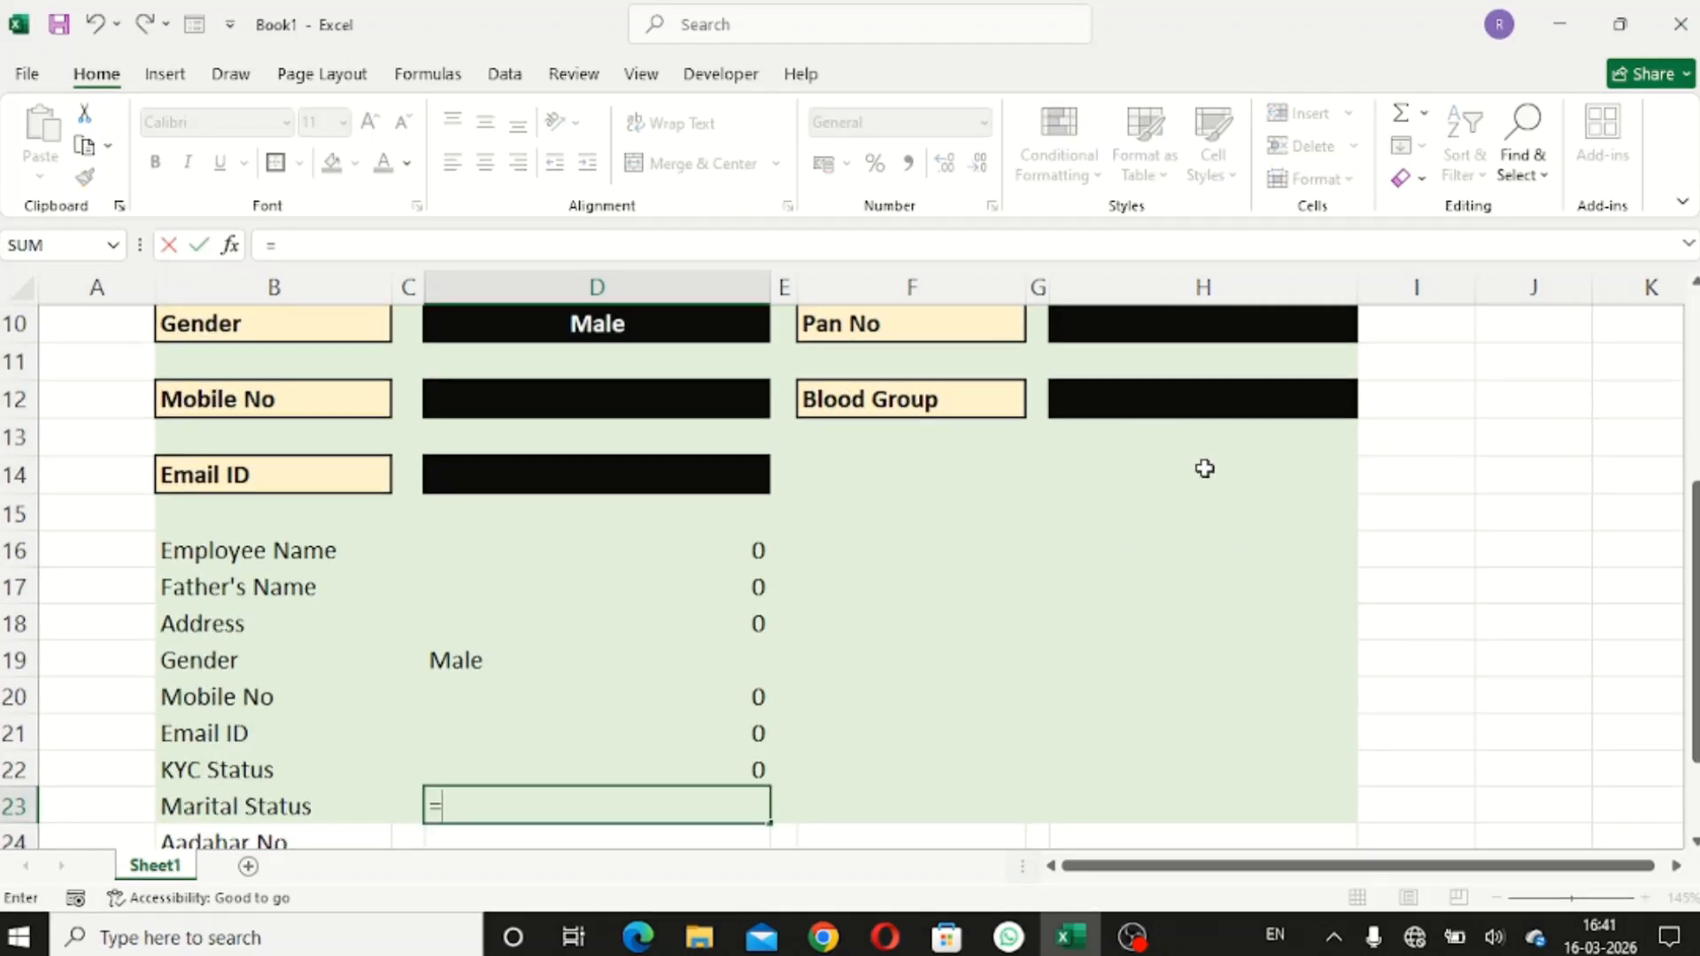
scroll(1203, 467, up, 3)
click(1171, 509)
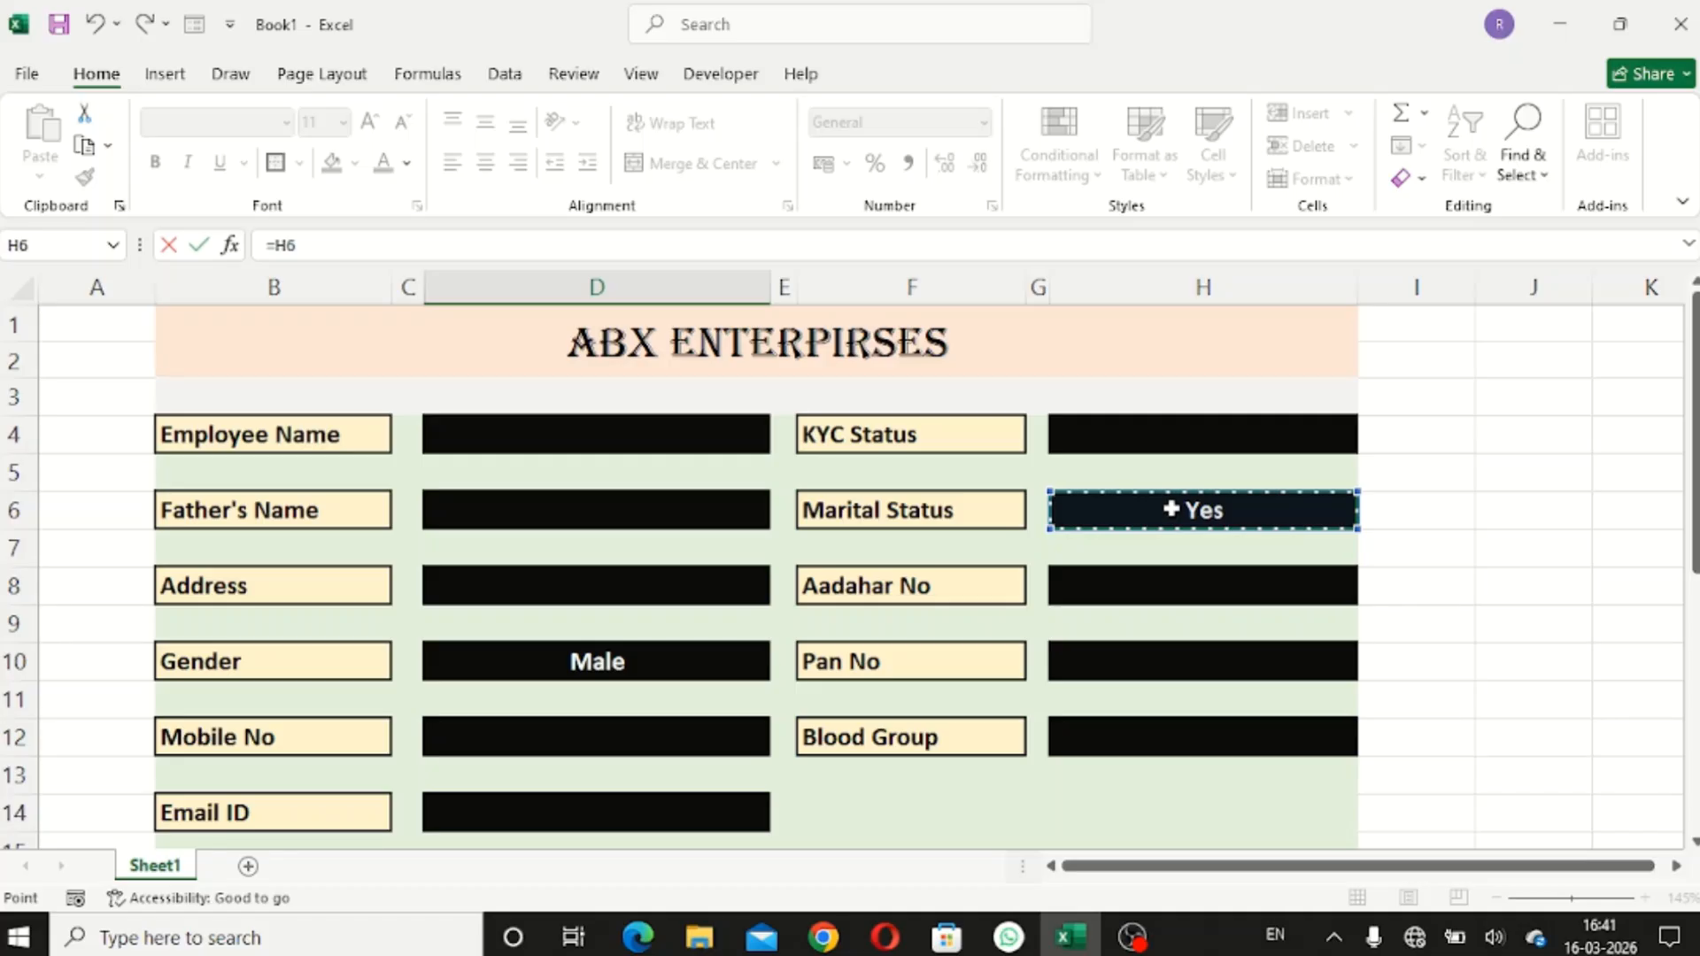
key(Return)
- Link the Aadhaar No, Pan No and Blood Group summary rows to H8, H10 and H12
text(=)
scroll(1352, 469, up, 2)
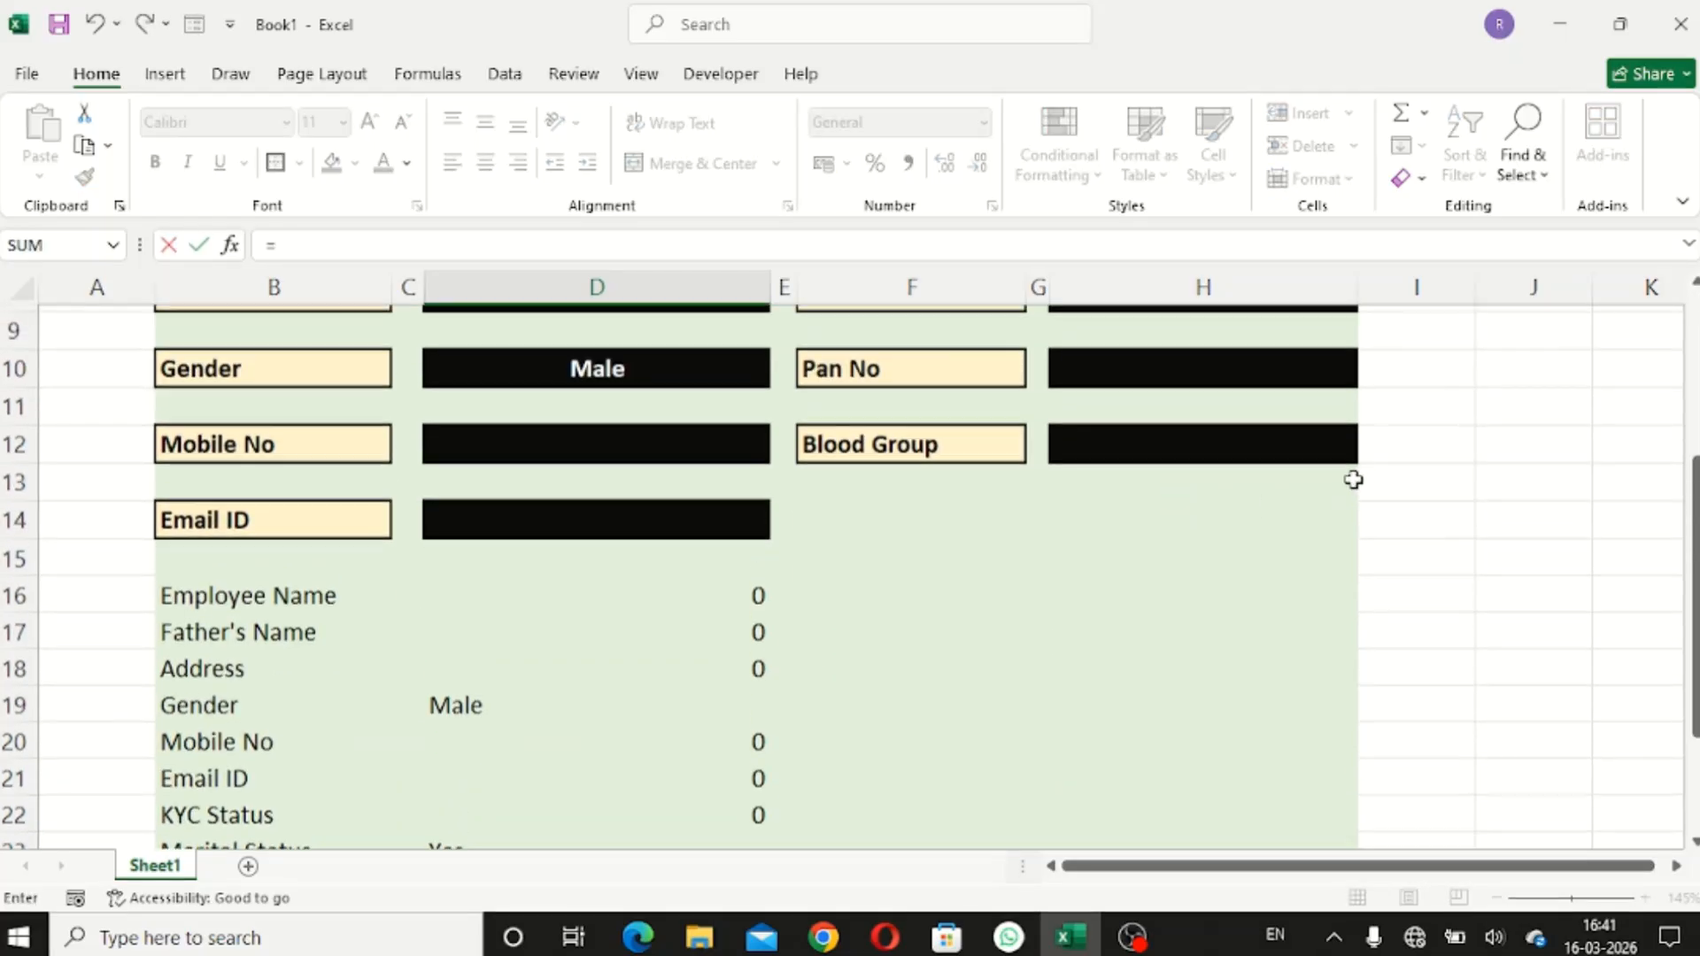
click(1179, 435)
key(Return)
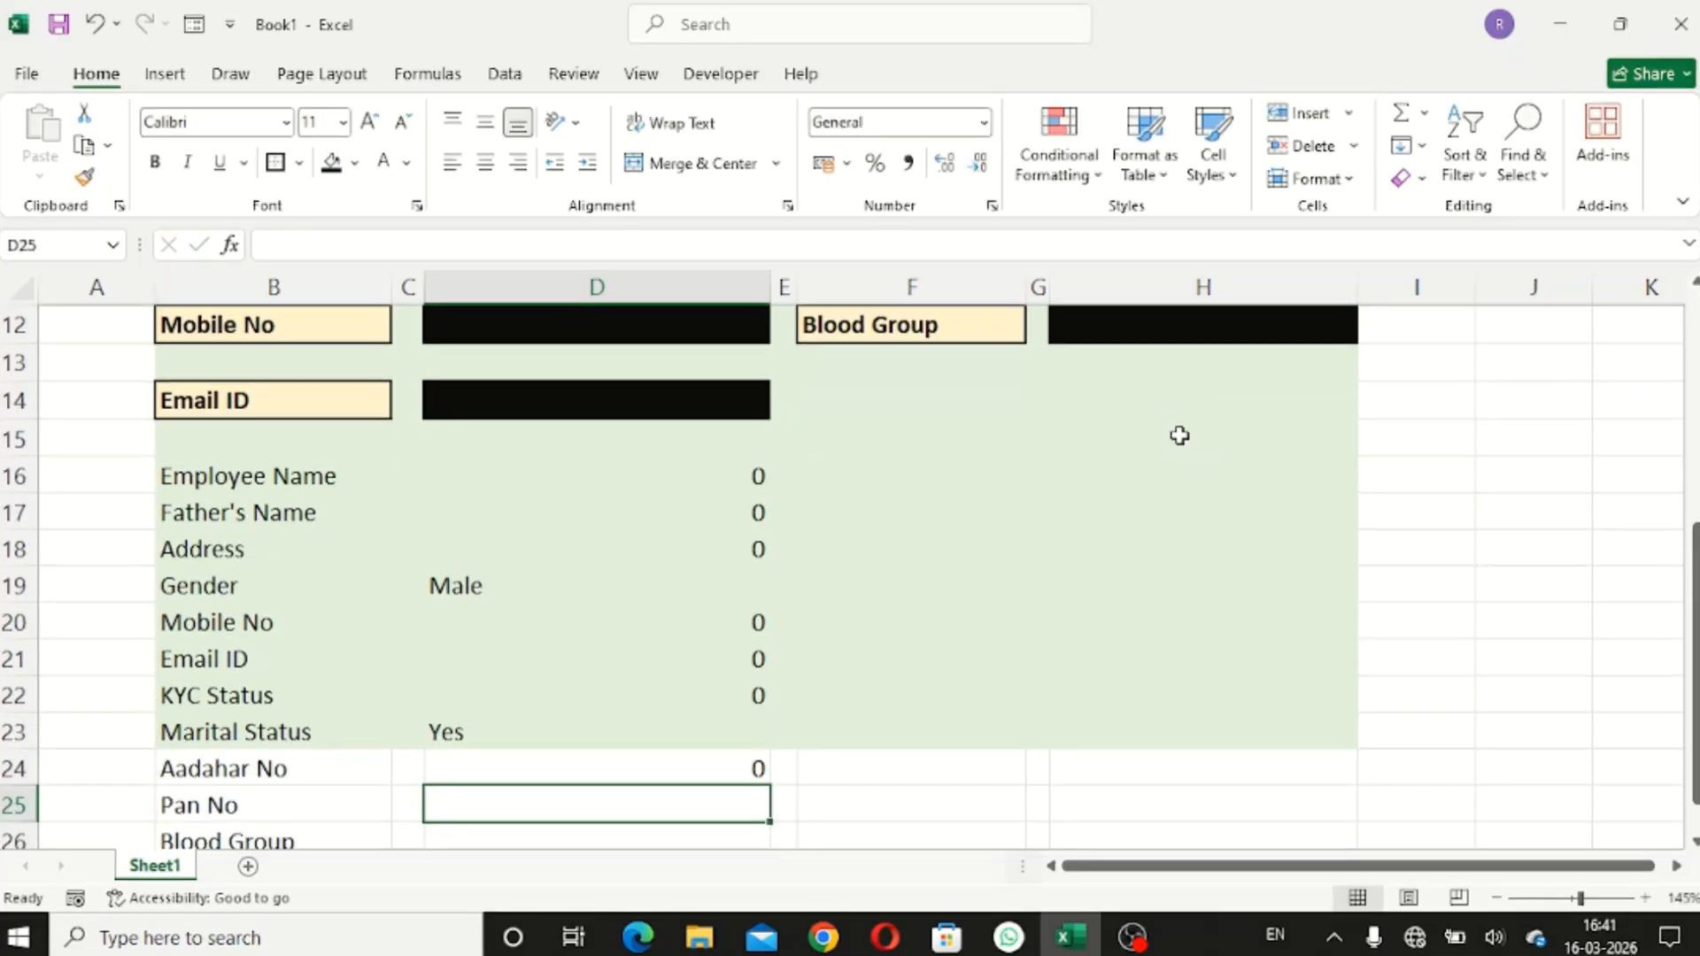
text(=)
scroll(1180, 434, up, 2)
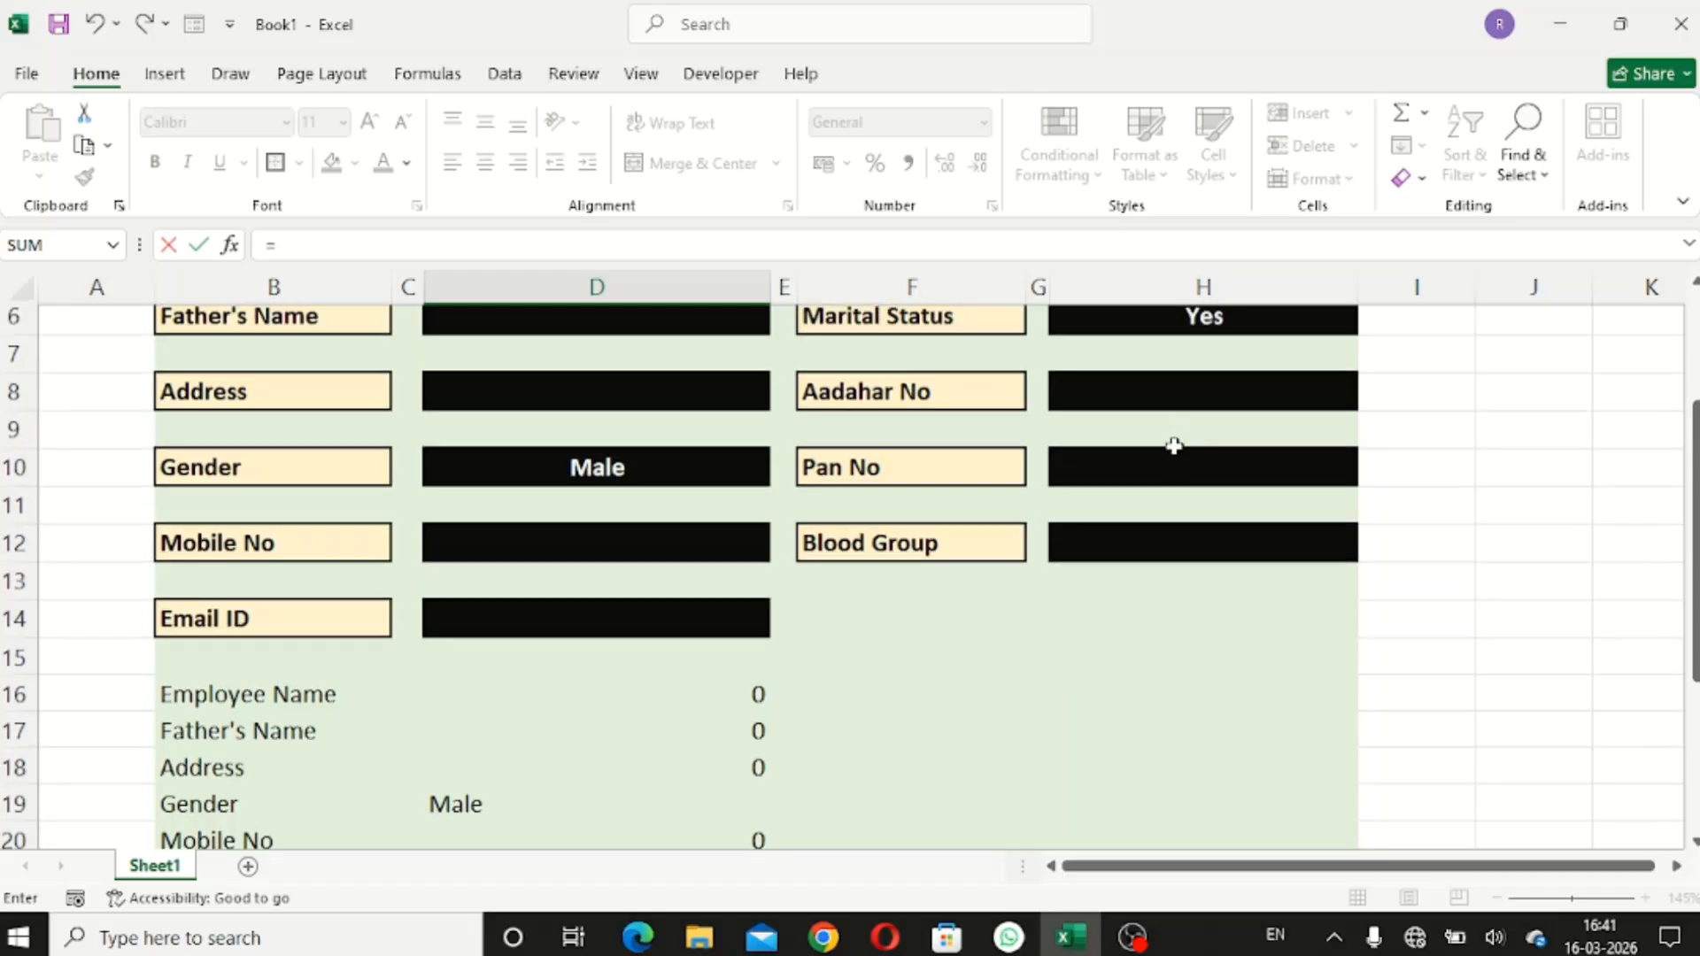
click(1171, 455)
key(Return)
text(=)
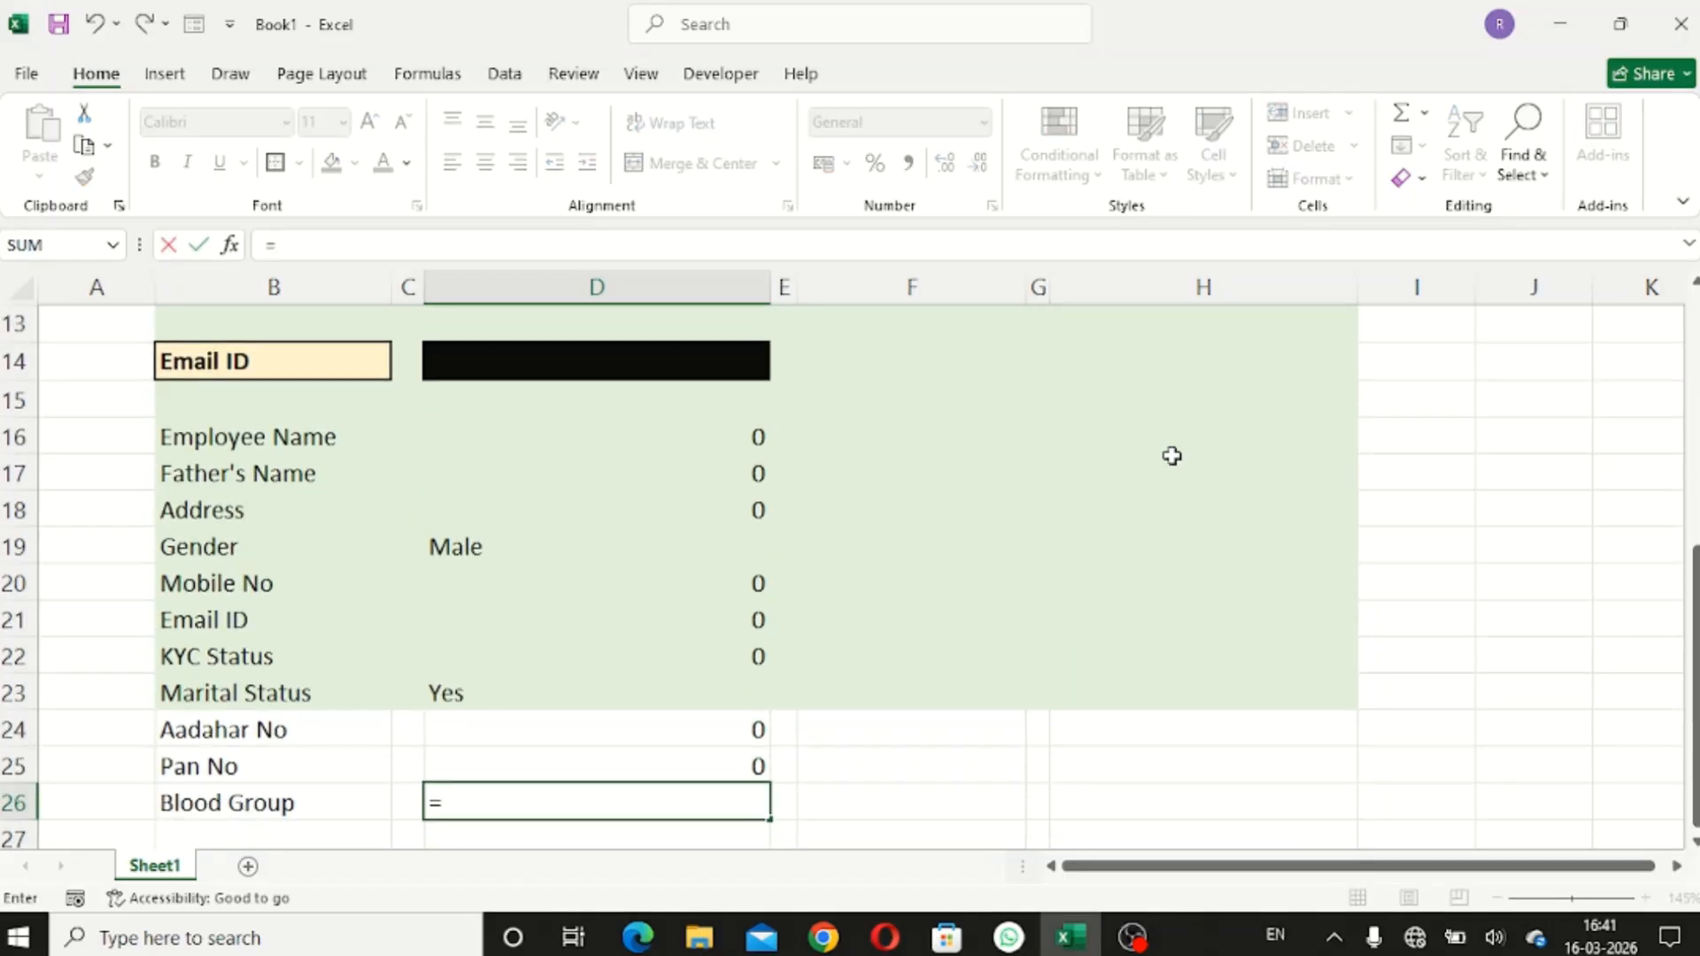
scroll(1173, 455, up, 3)
click(1167, 604)
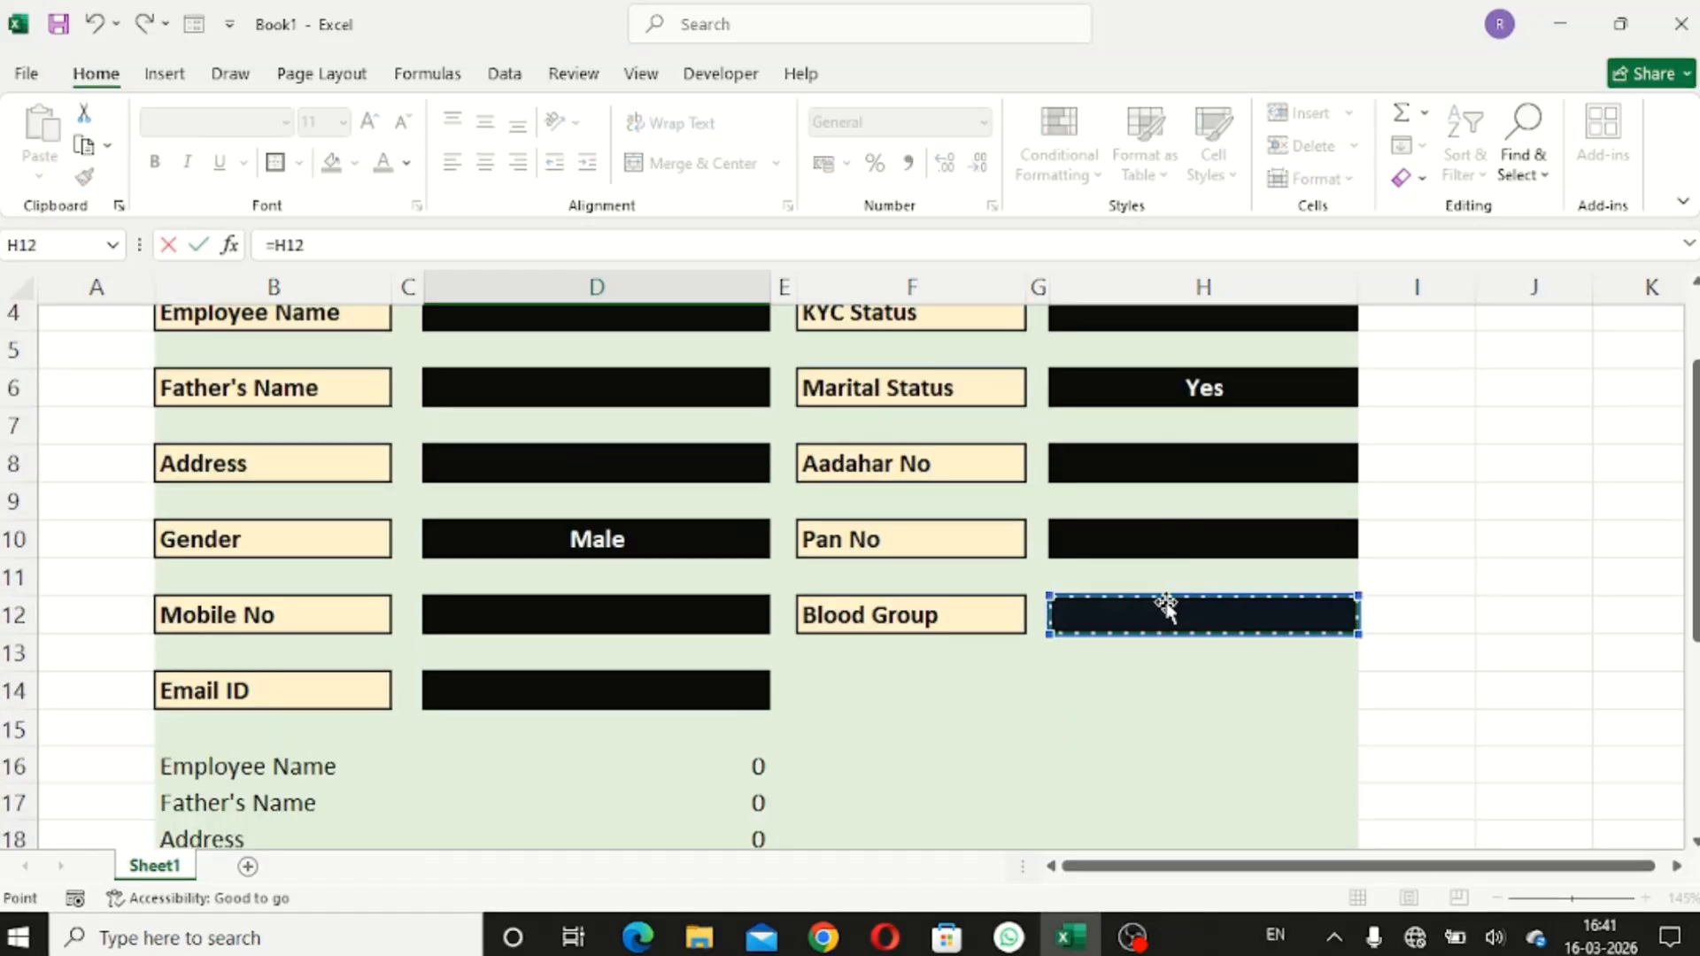
key(Return)
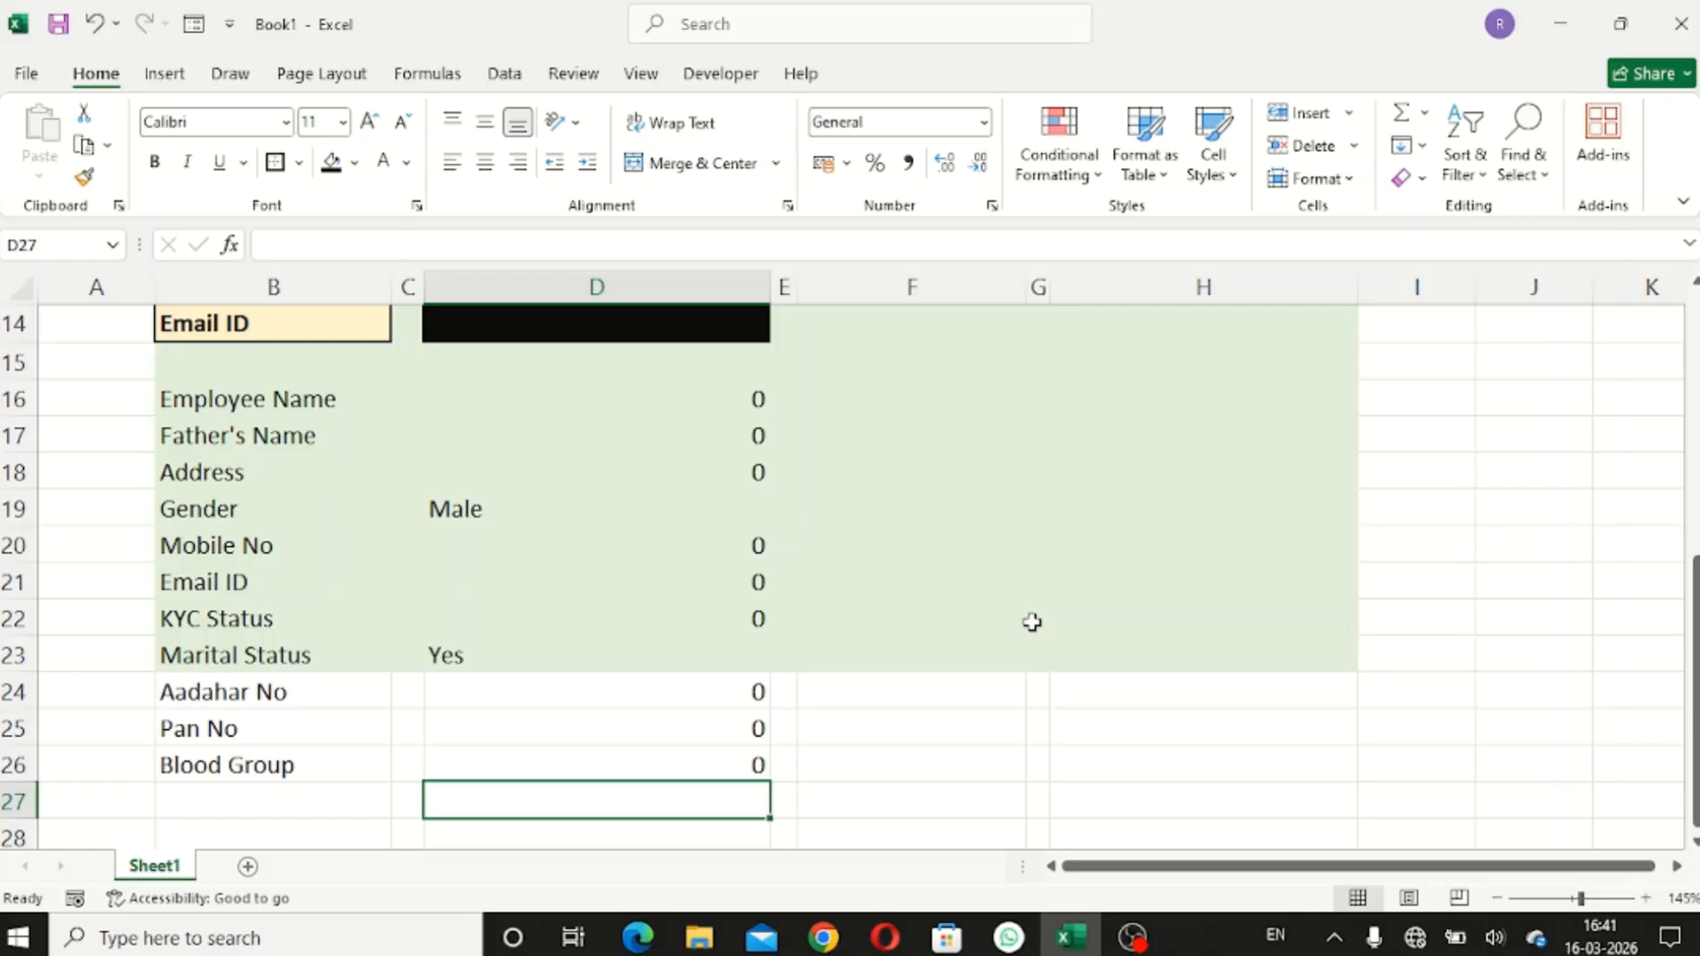
- Center the linked summary values in D16:D26
scroll(1033, 623, up, 1)
drag(569, 504, 588, 778)
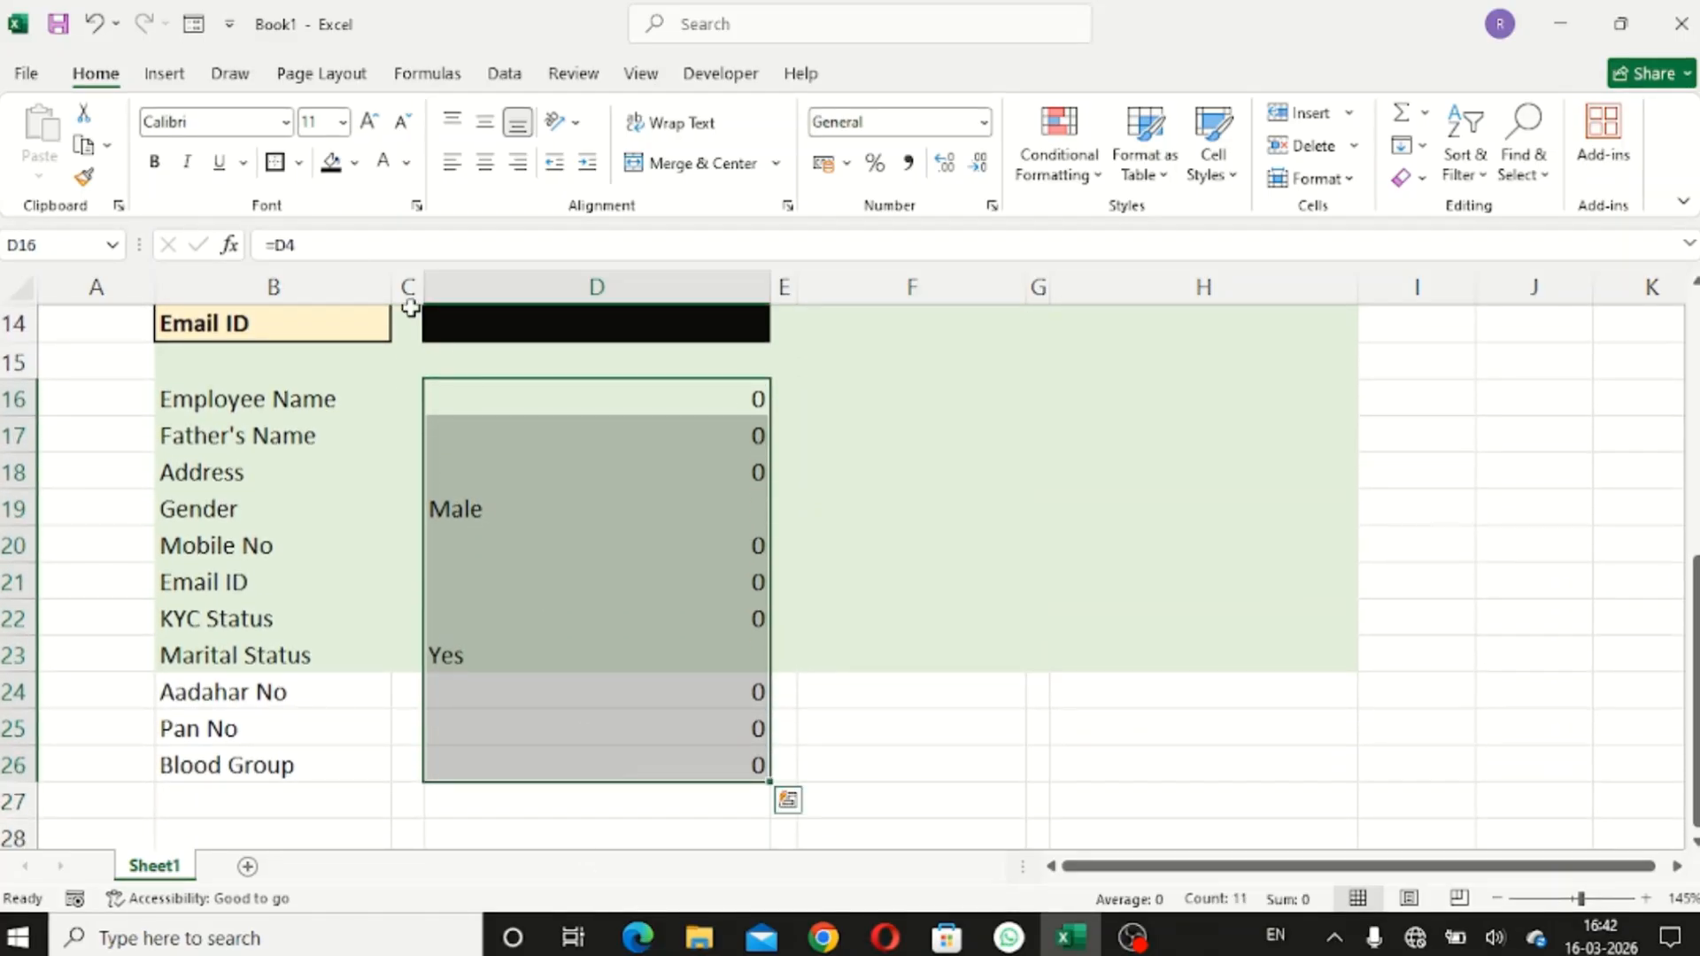
click(484, 162)
scroll(936, 516, up, 3)
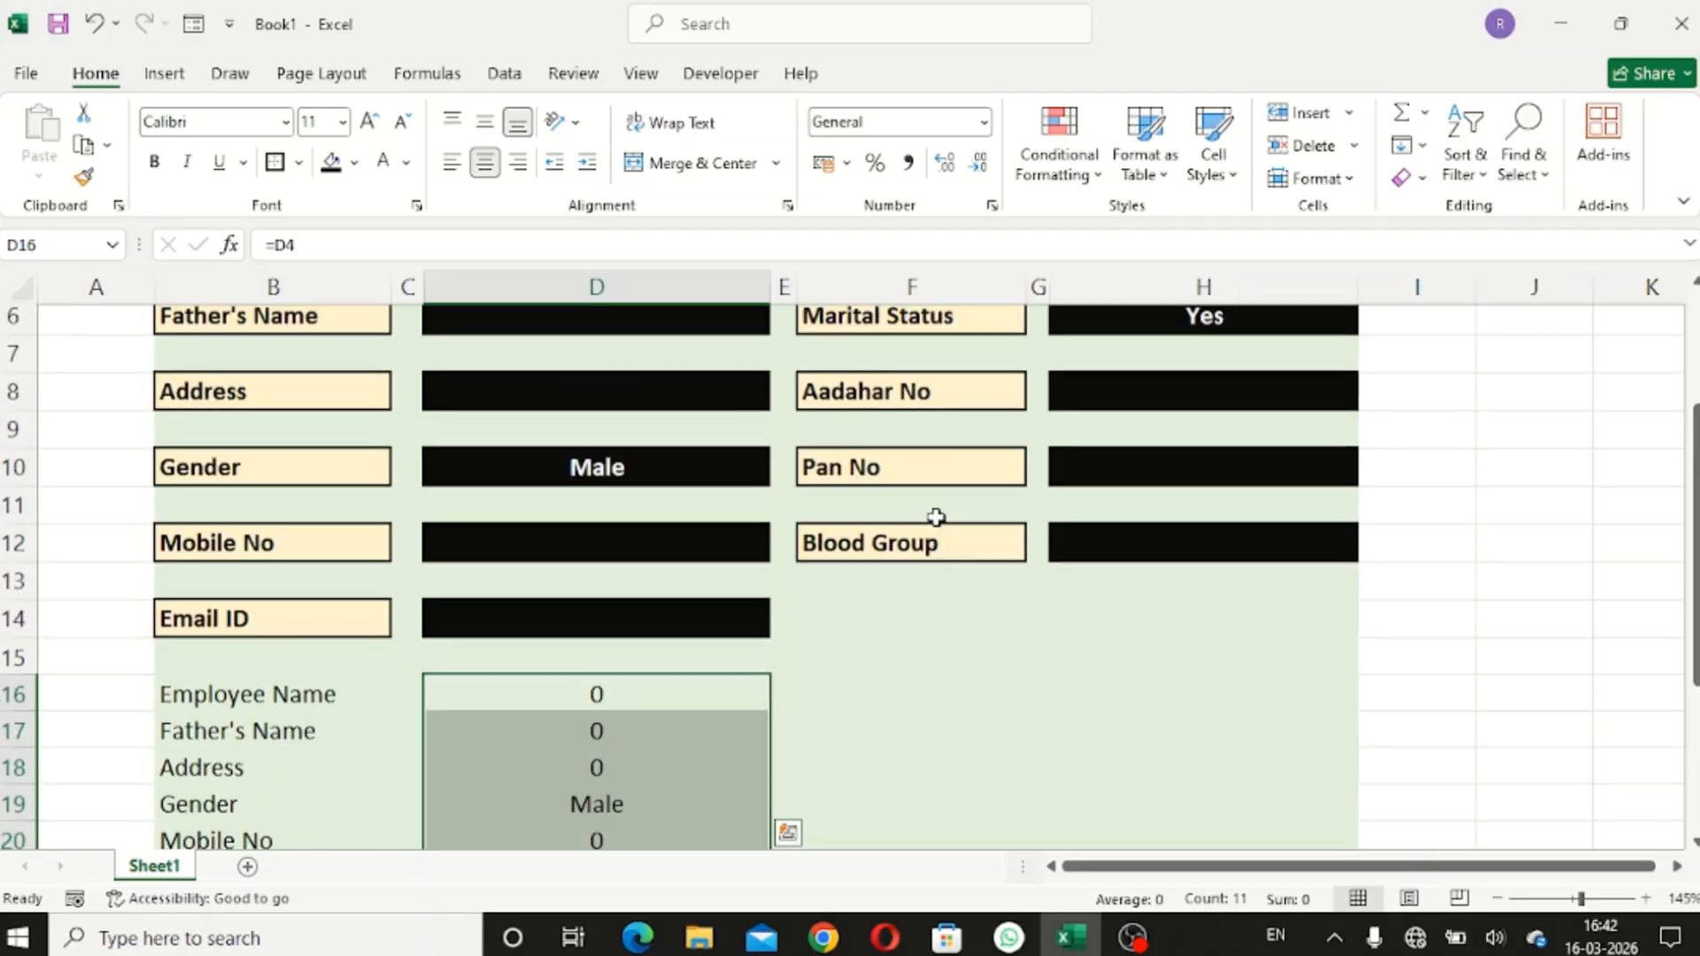
scroll(936, 516, up, 2)
click(603, 434)
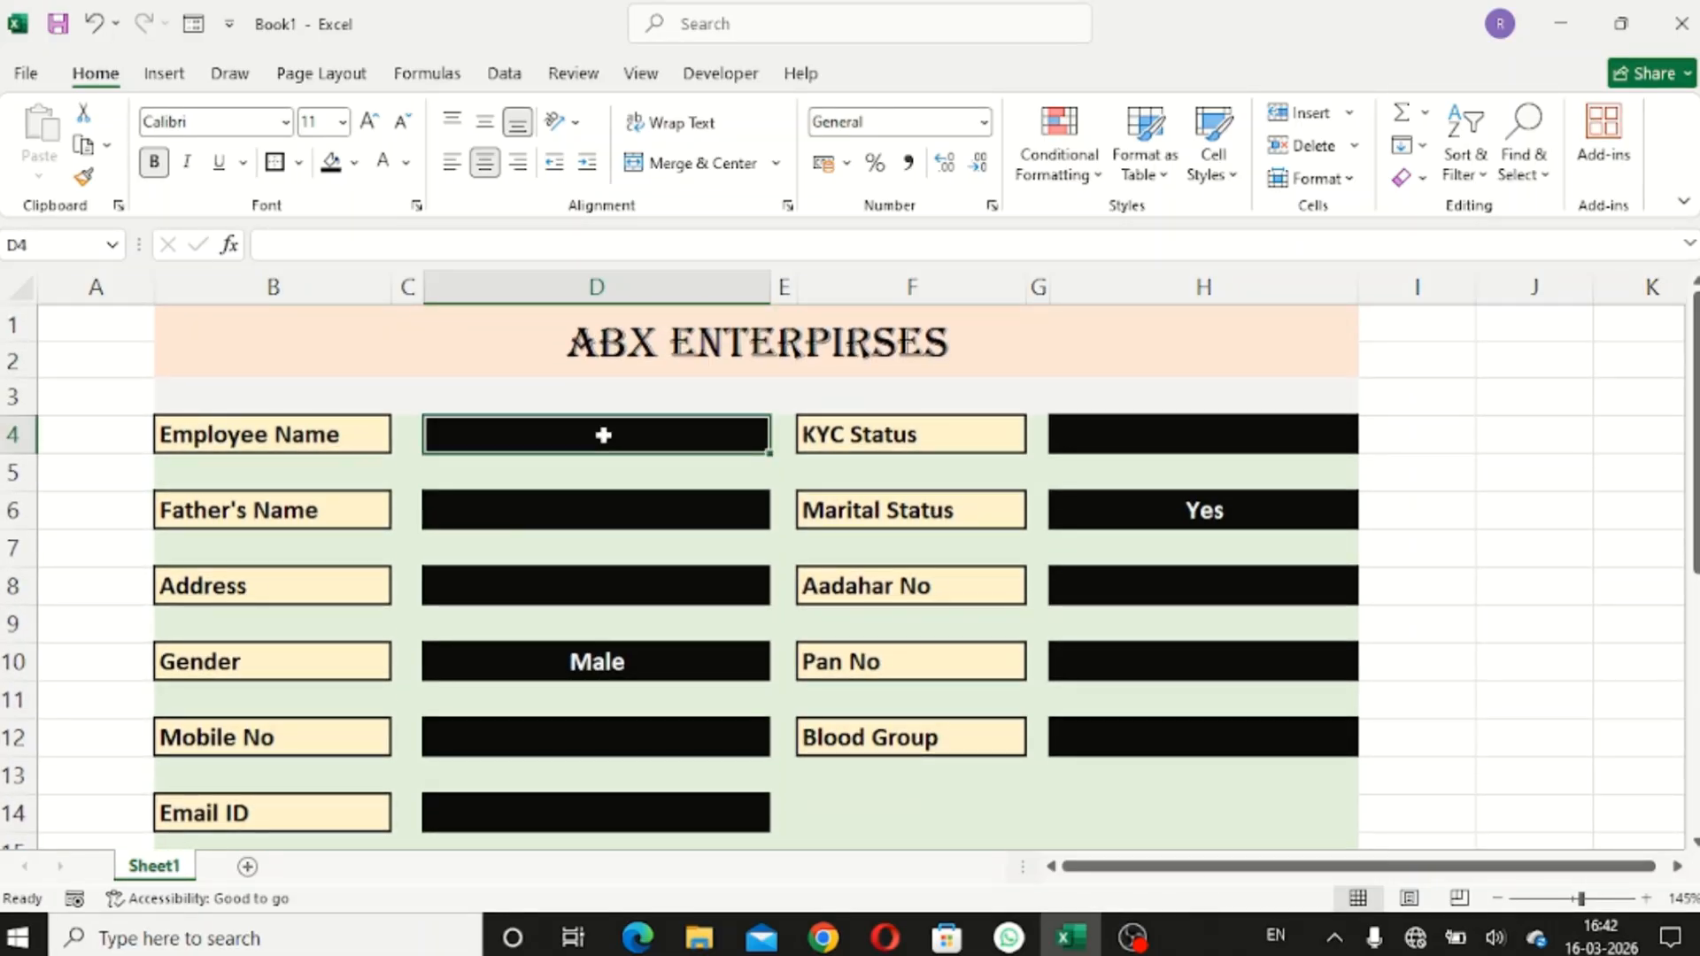
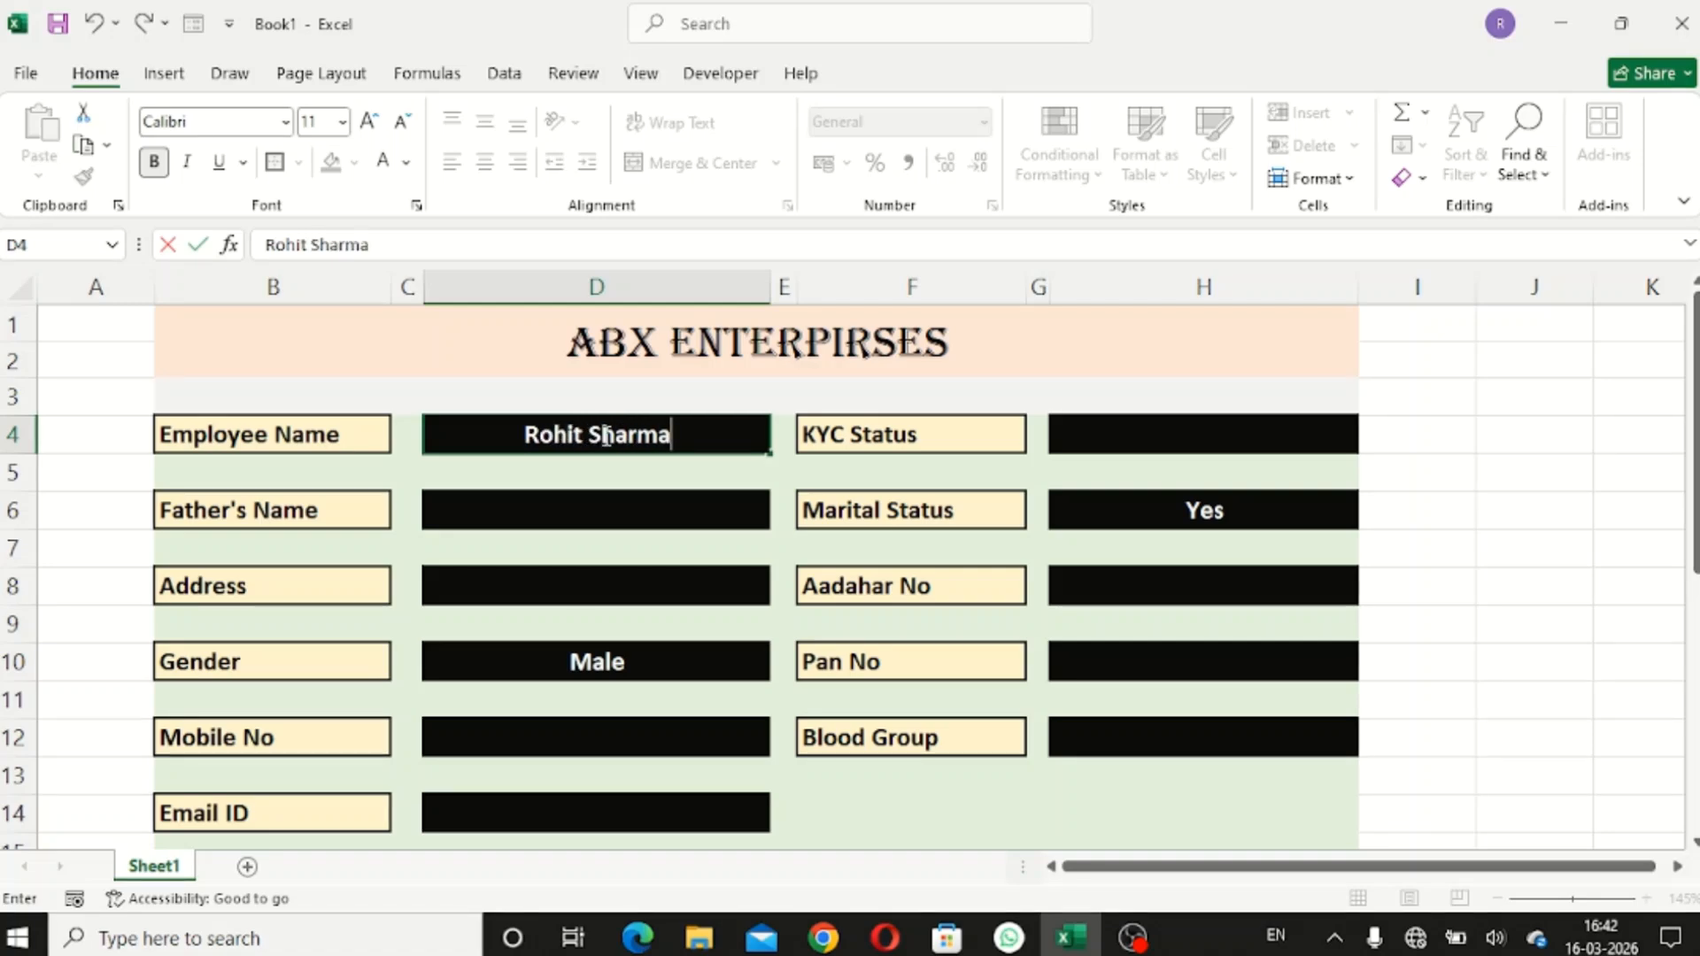
- Enter the employee's full name in D4 and check it appears in summary cell D16
scroll(905, 673, down, 4)
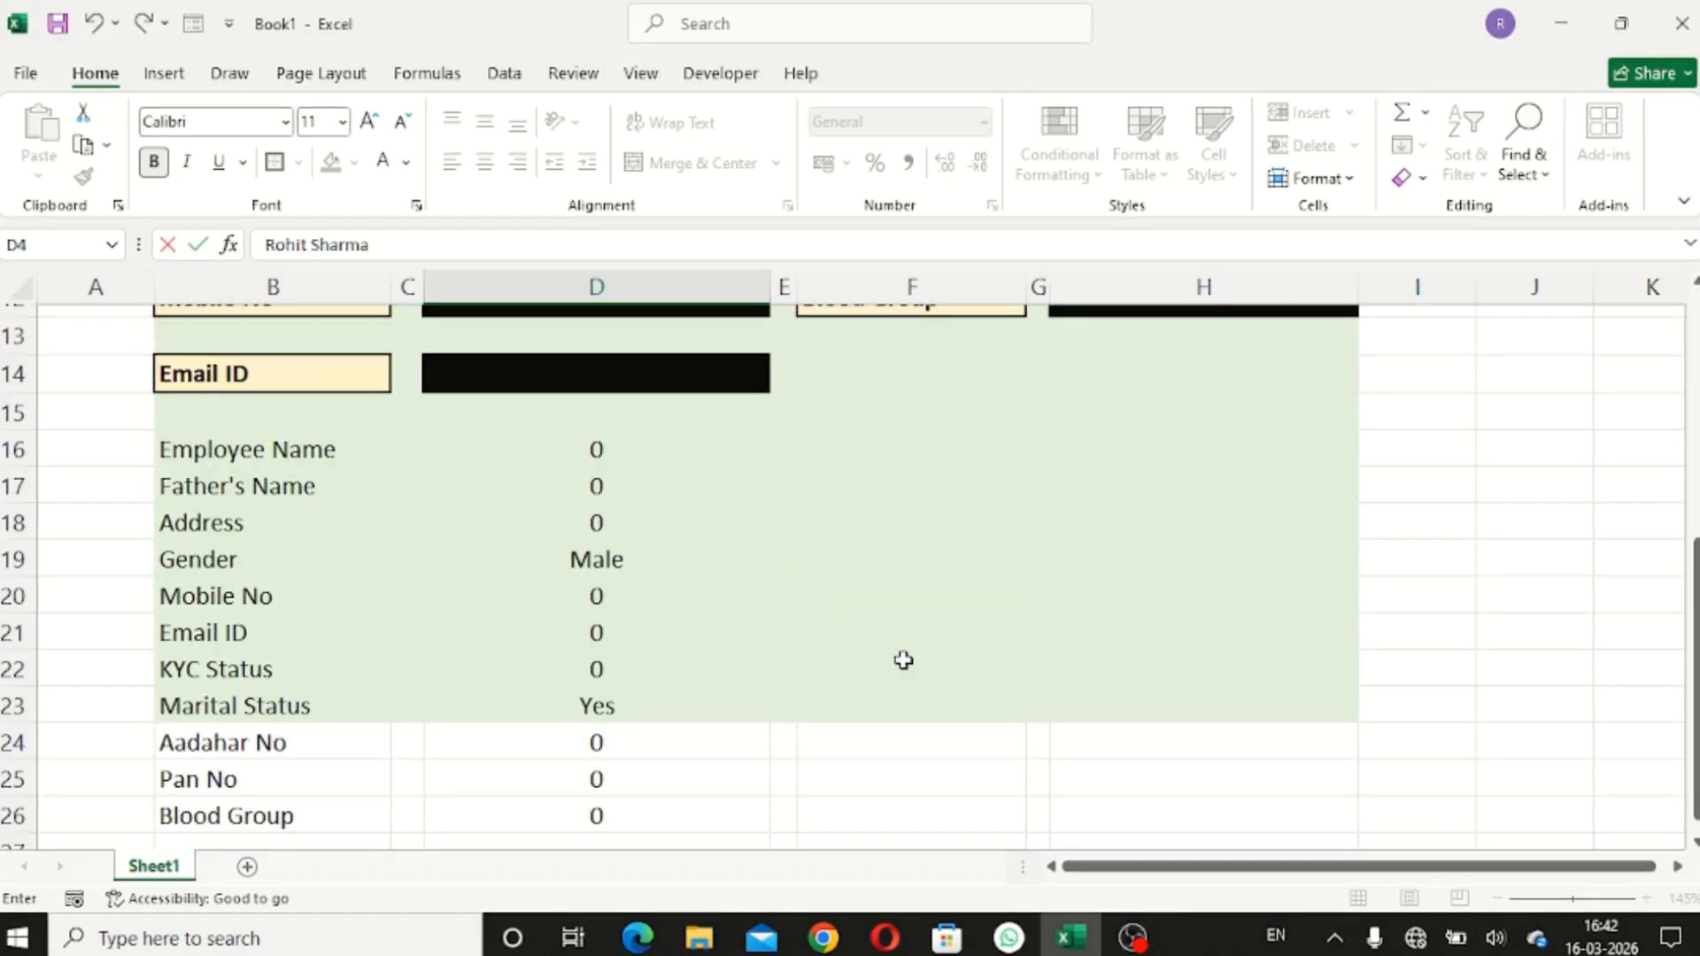
key(Return)
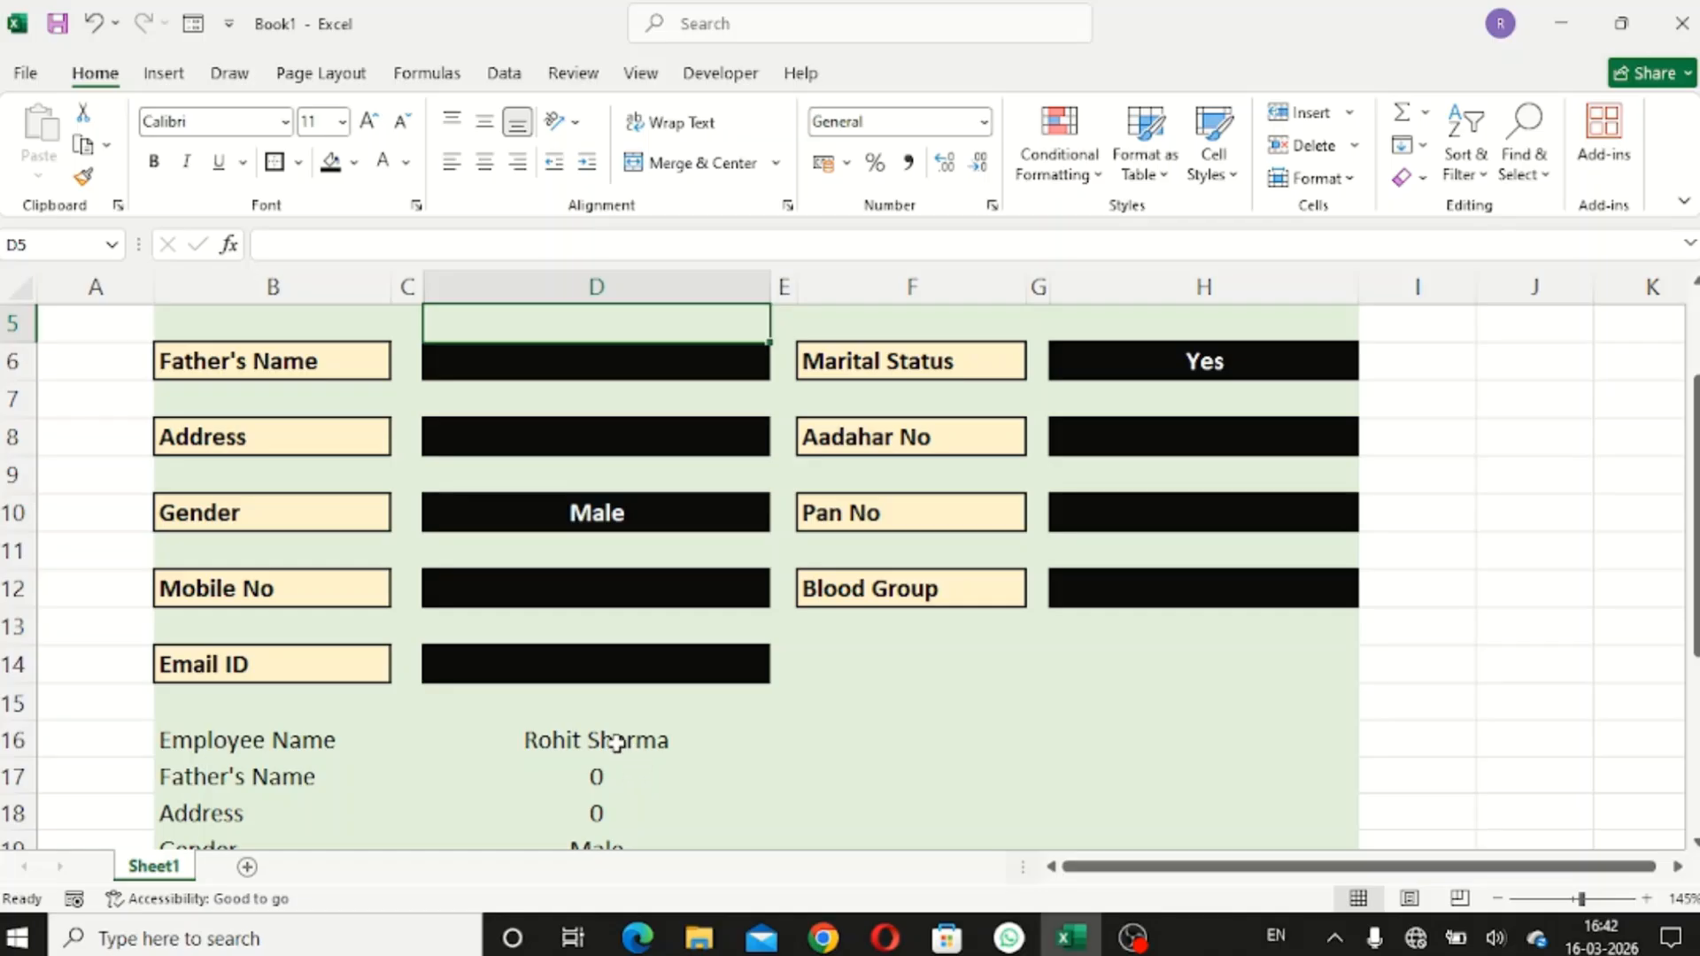
scroll(617, 744, down, 1)
scroll(617, 744, down, 1)
scroll(620, 744, down, 1)
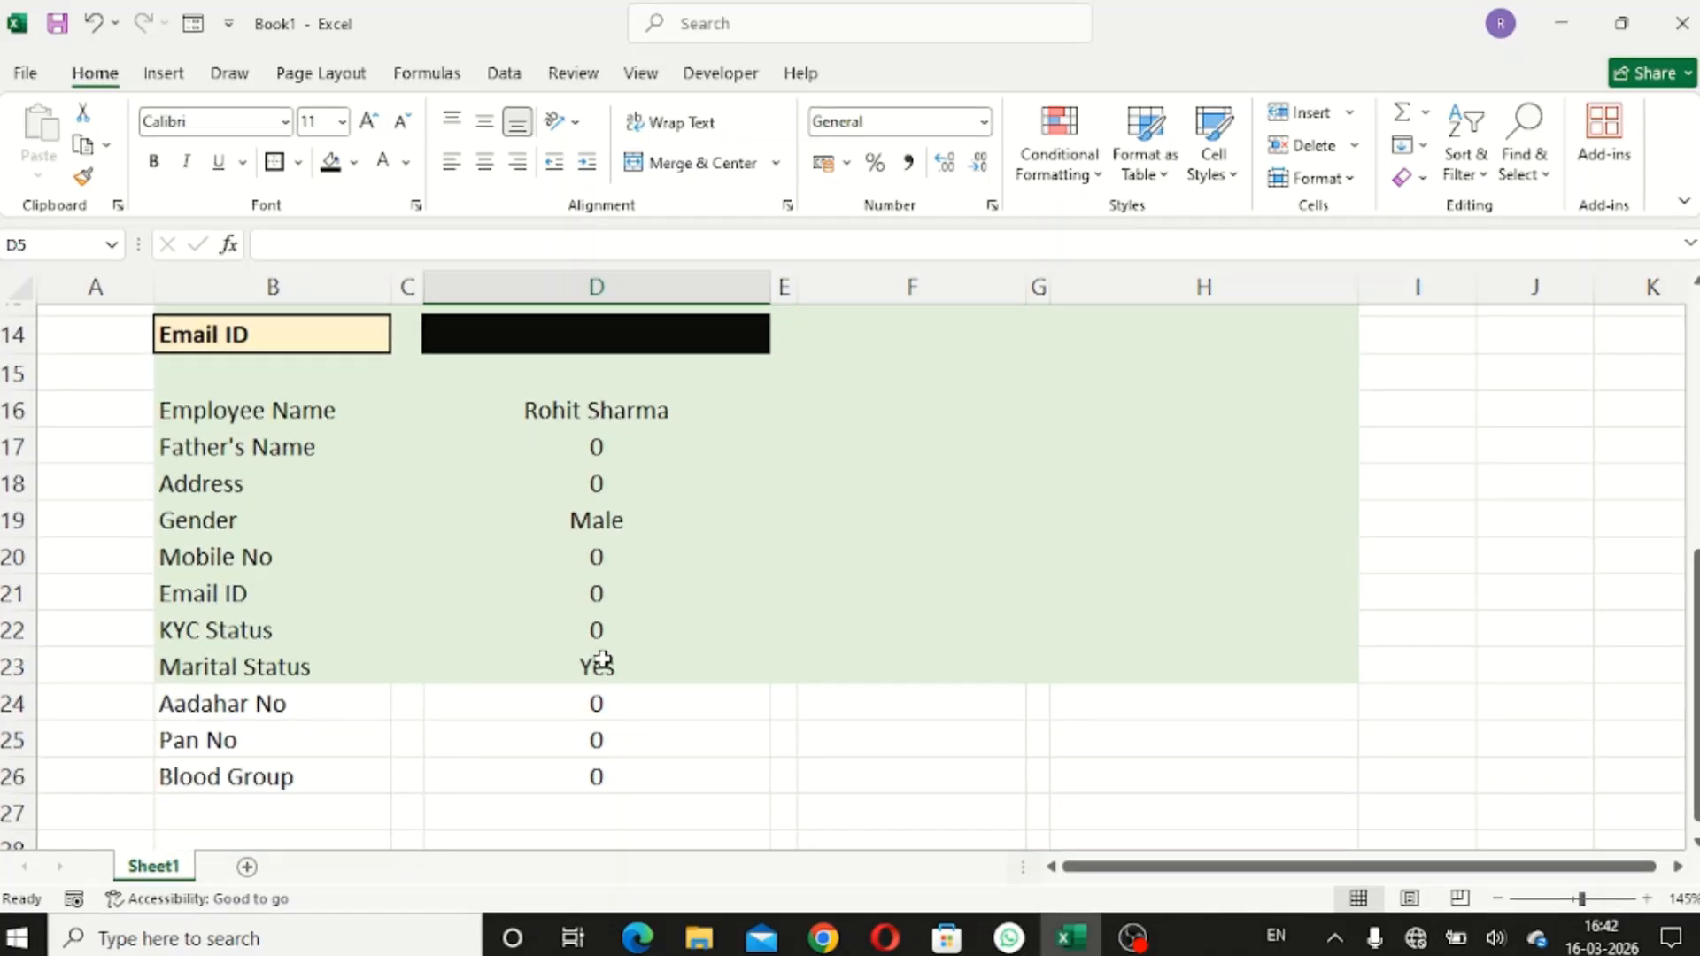
scroll(656, 680, up, 4)
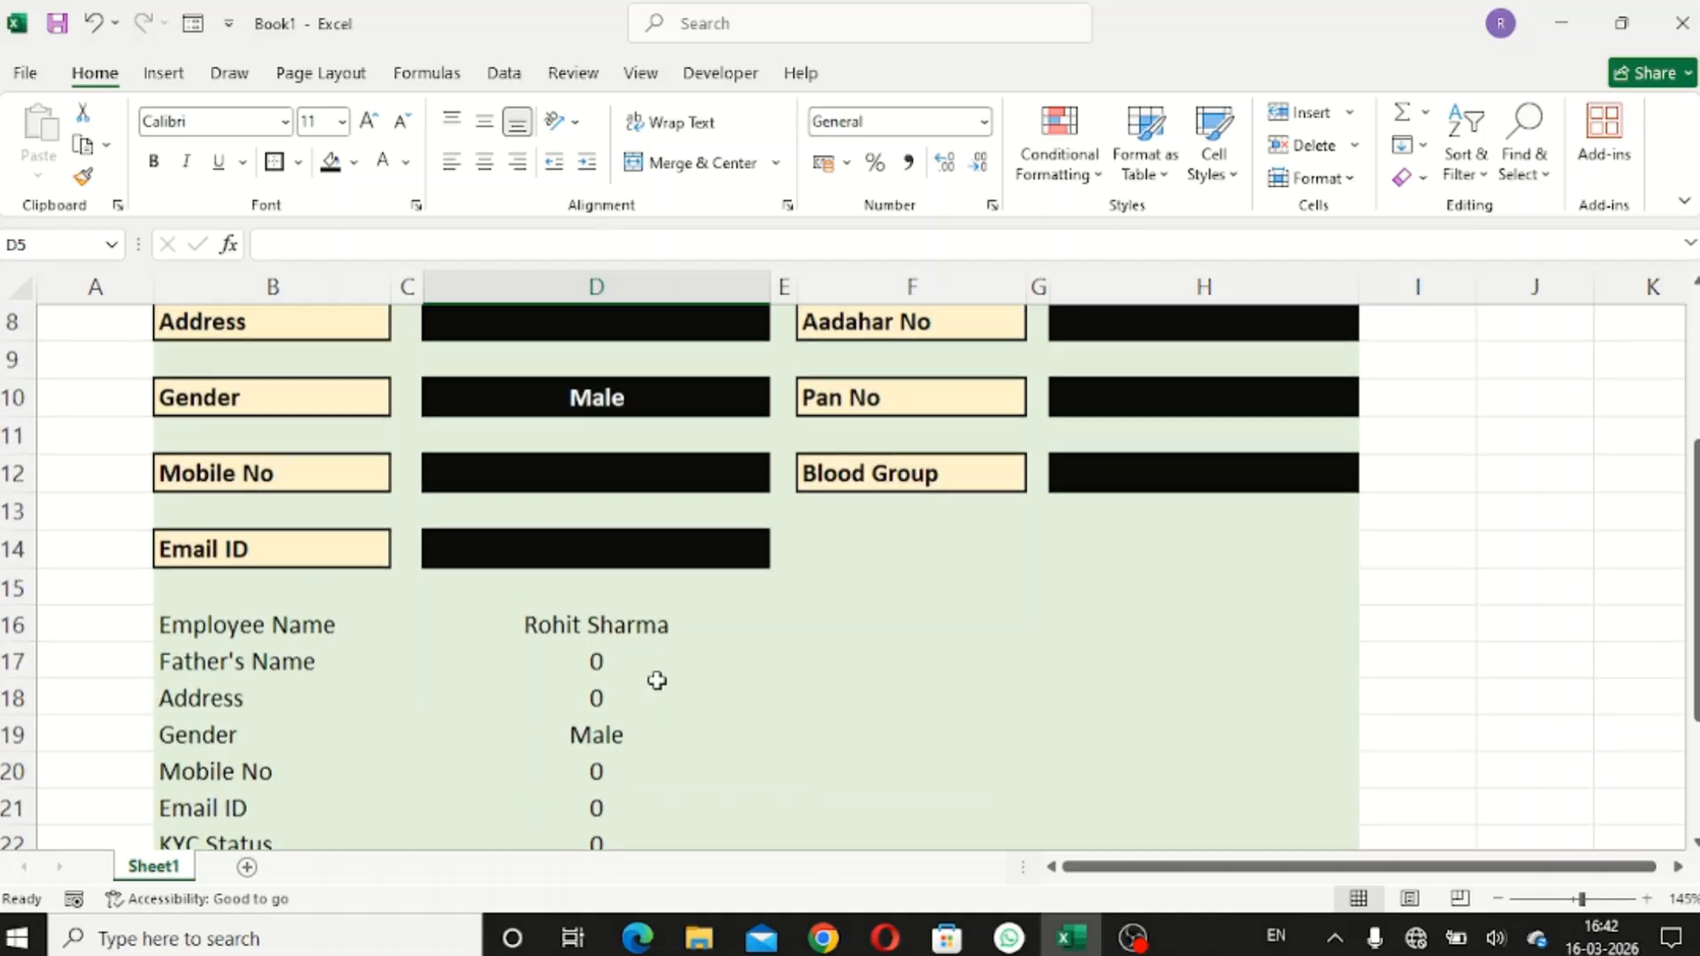
scroll(656, 680, up, 1)
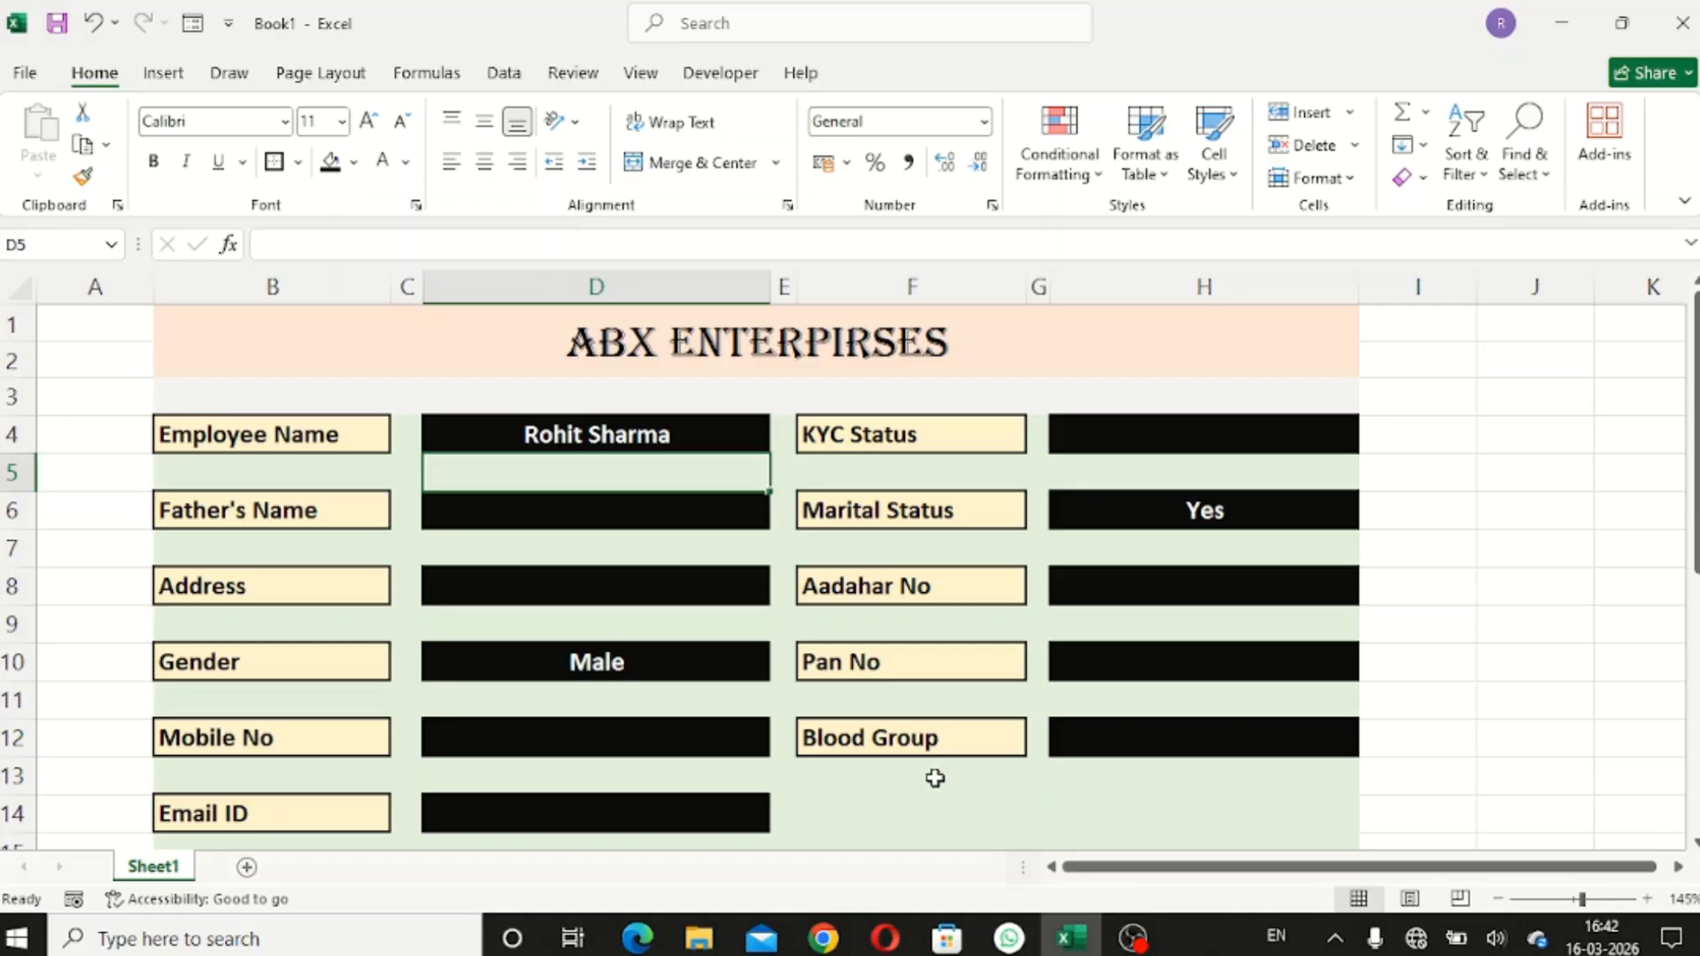
scroll(935, 781, down, 3)
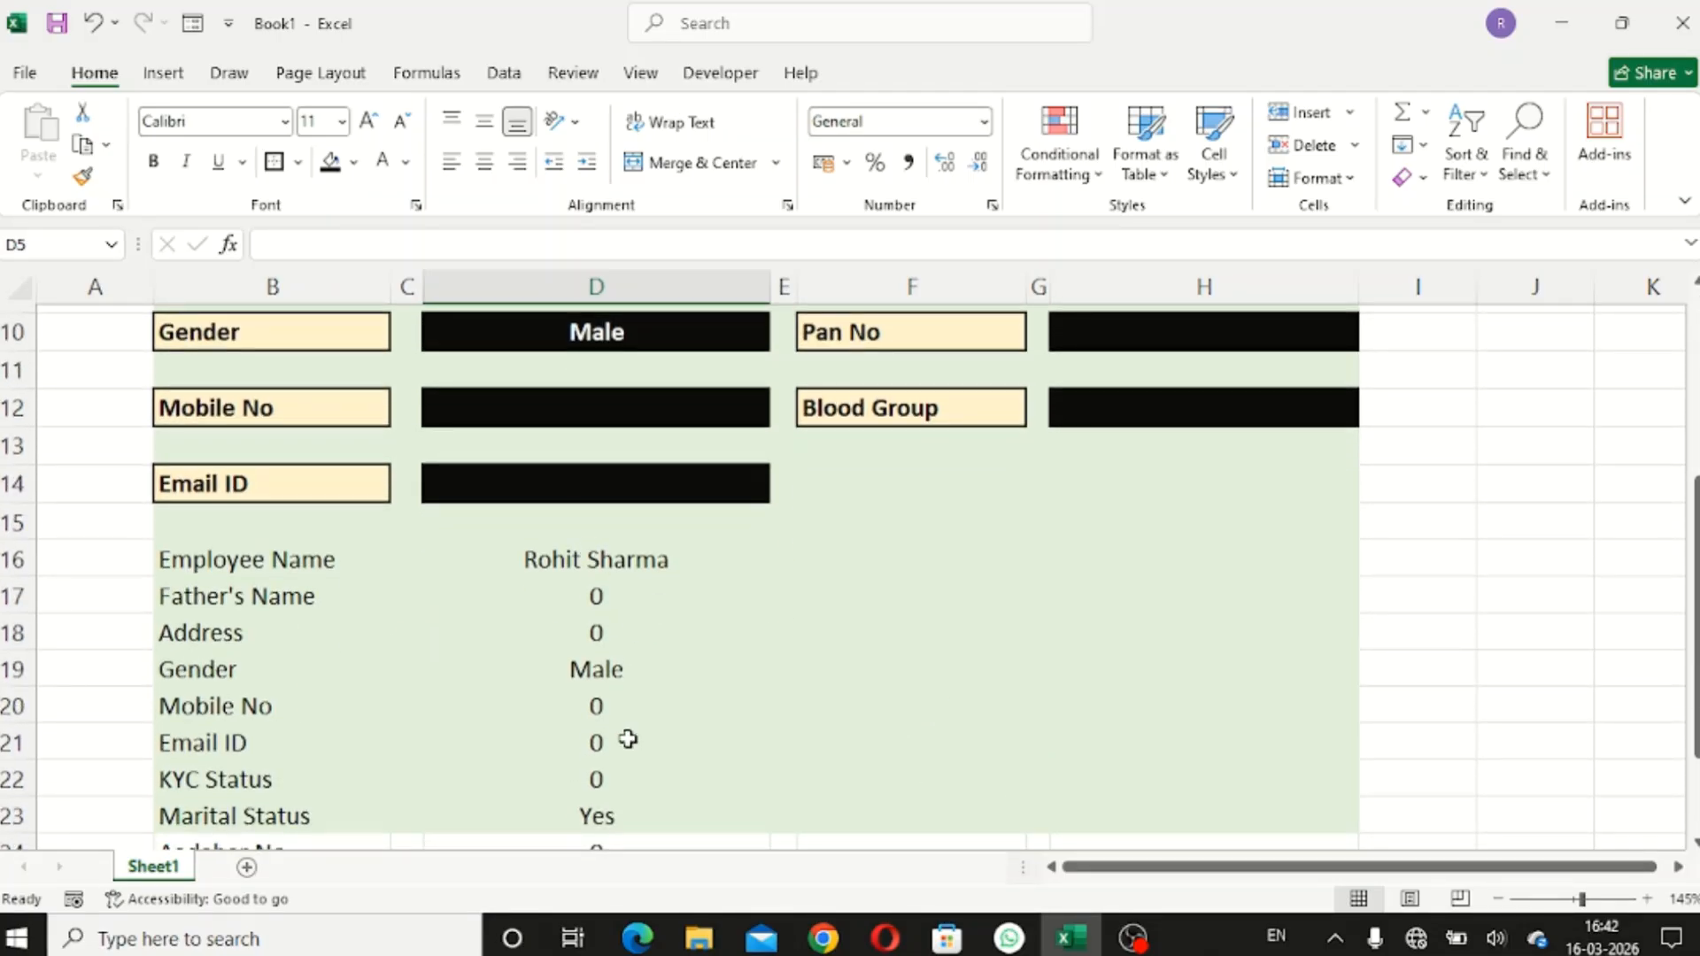
scroll(938, 726, up, 3)
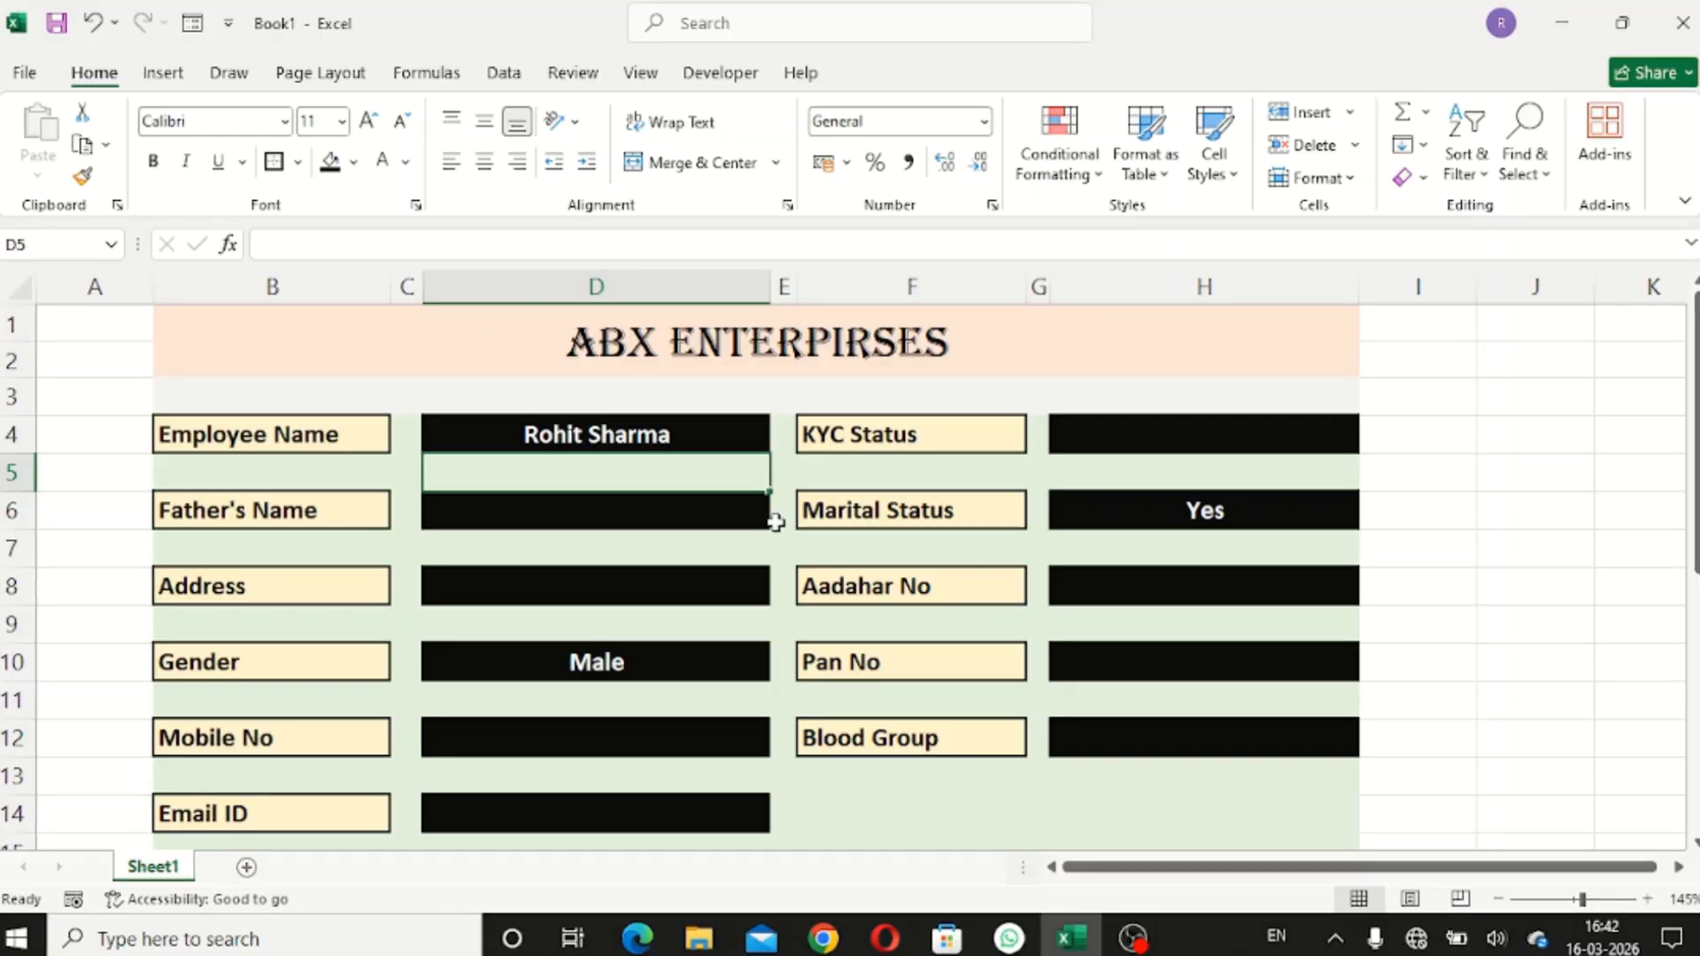
- Fill in the father's name, address Mumbai, the mobile number and the email ID
click(655, 510)
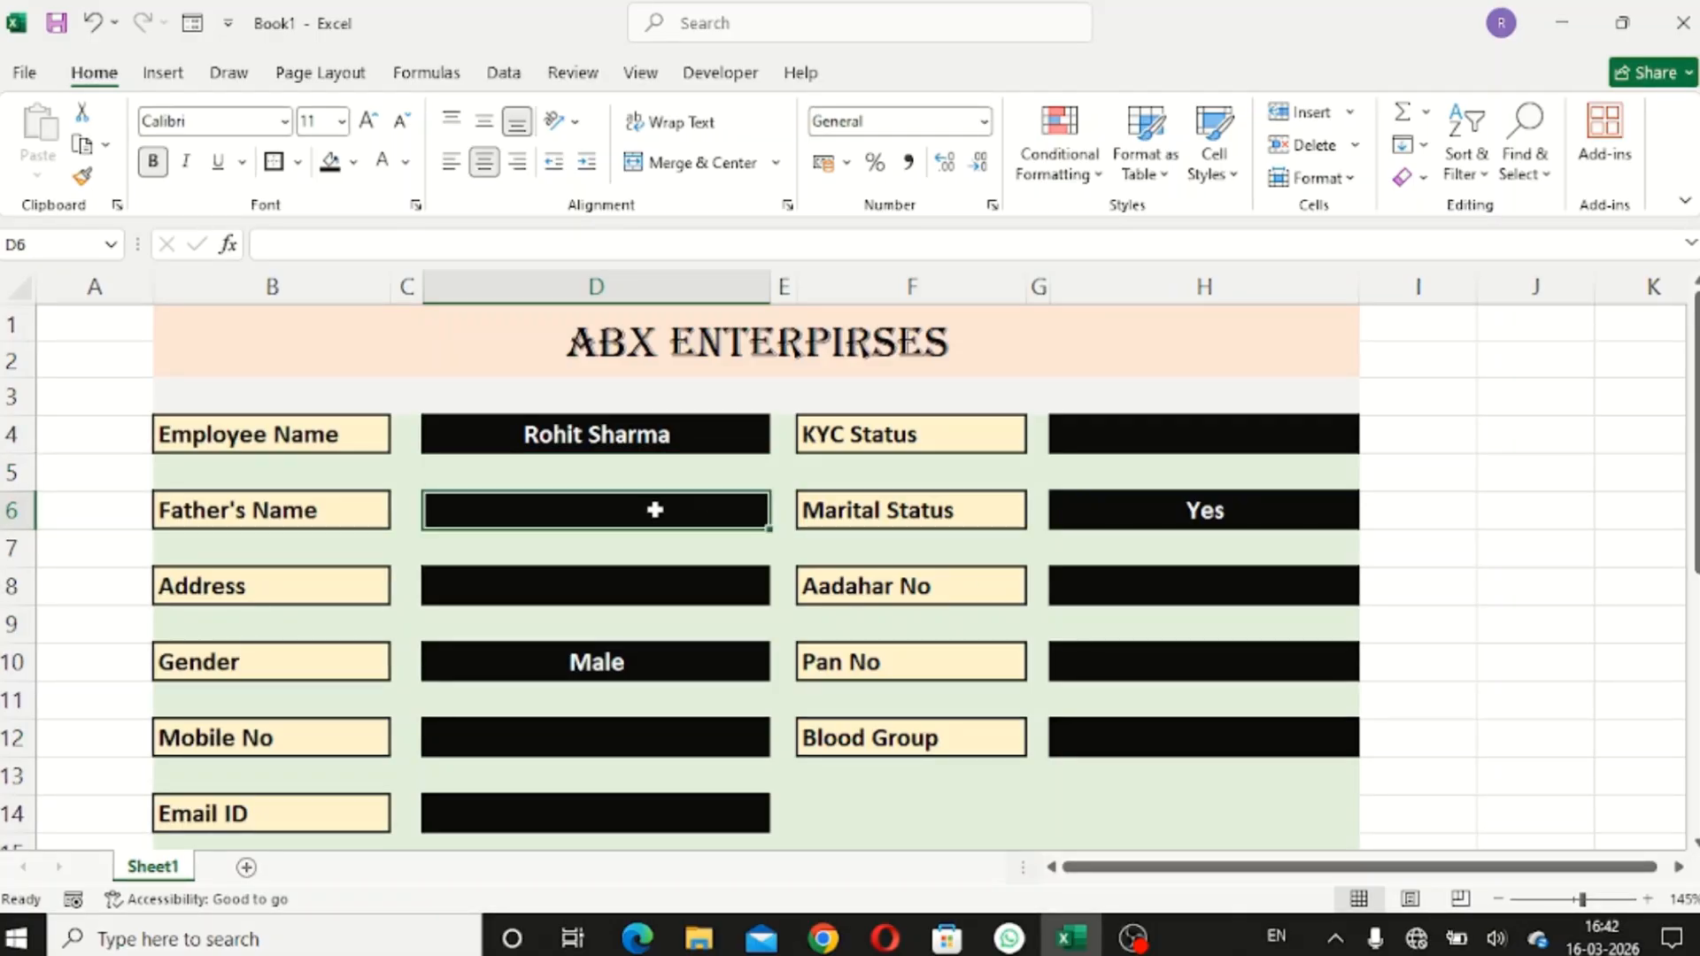
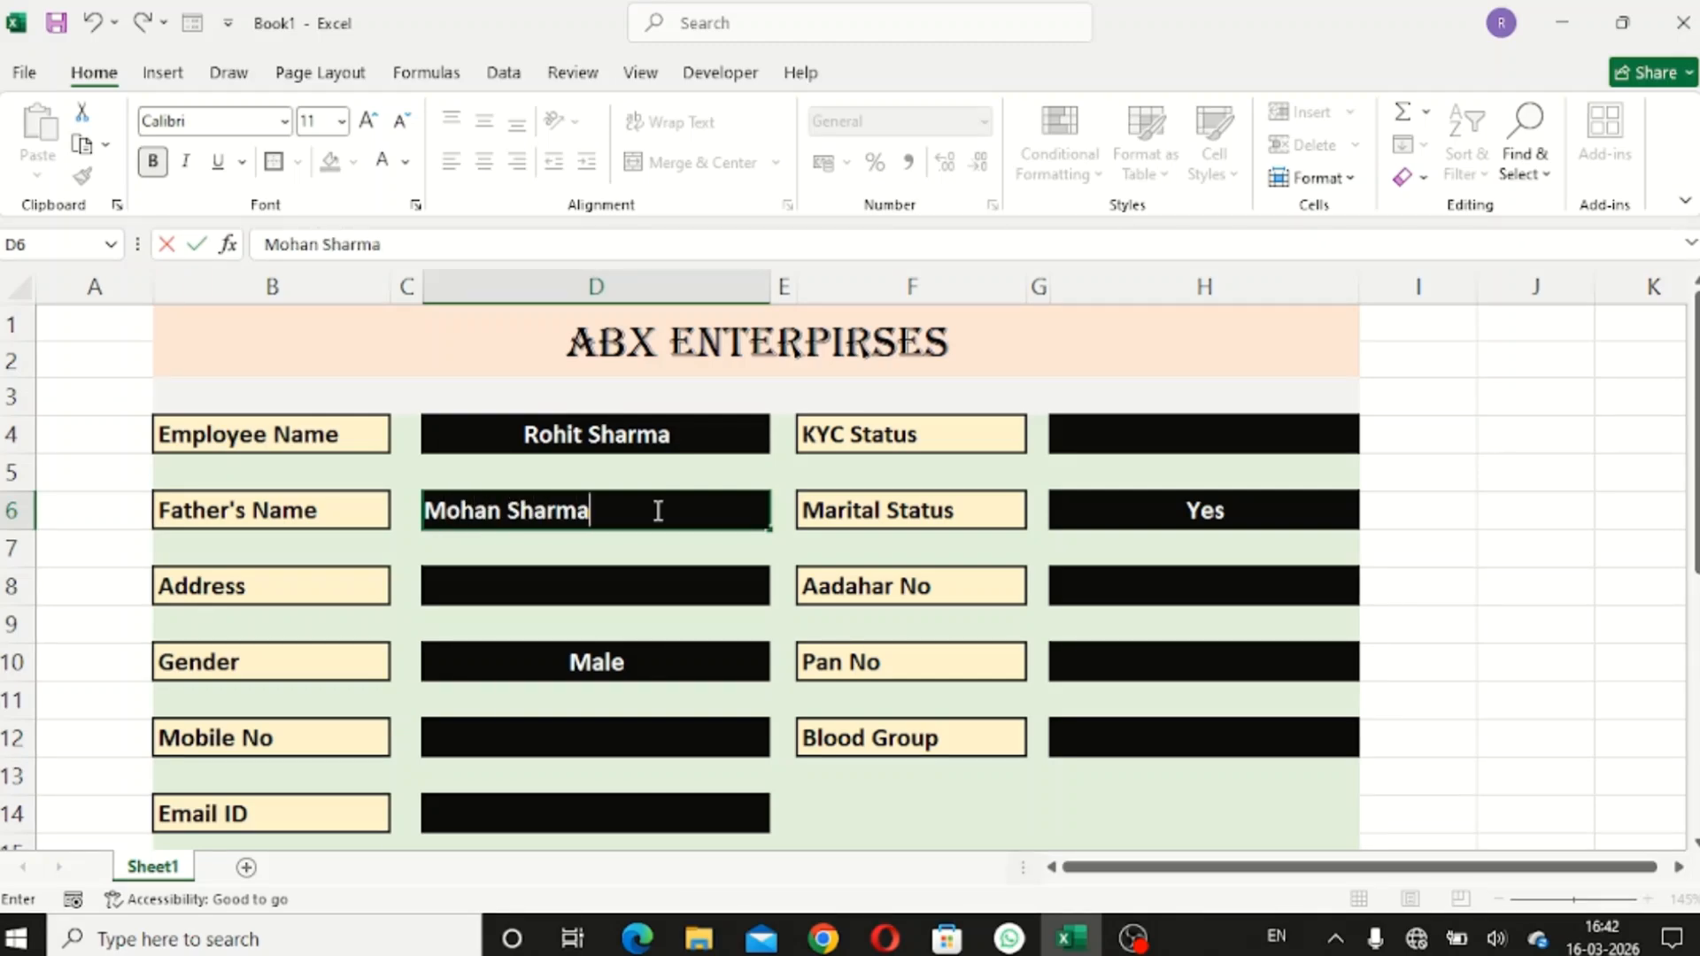
key(Return)
key(Return)
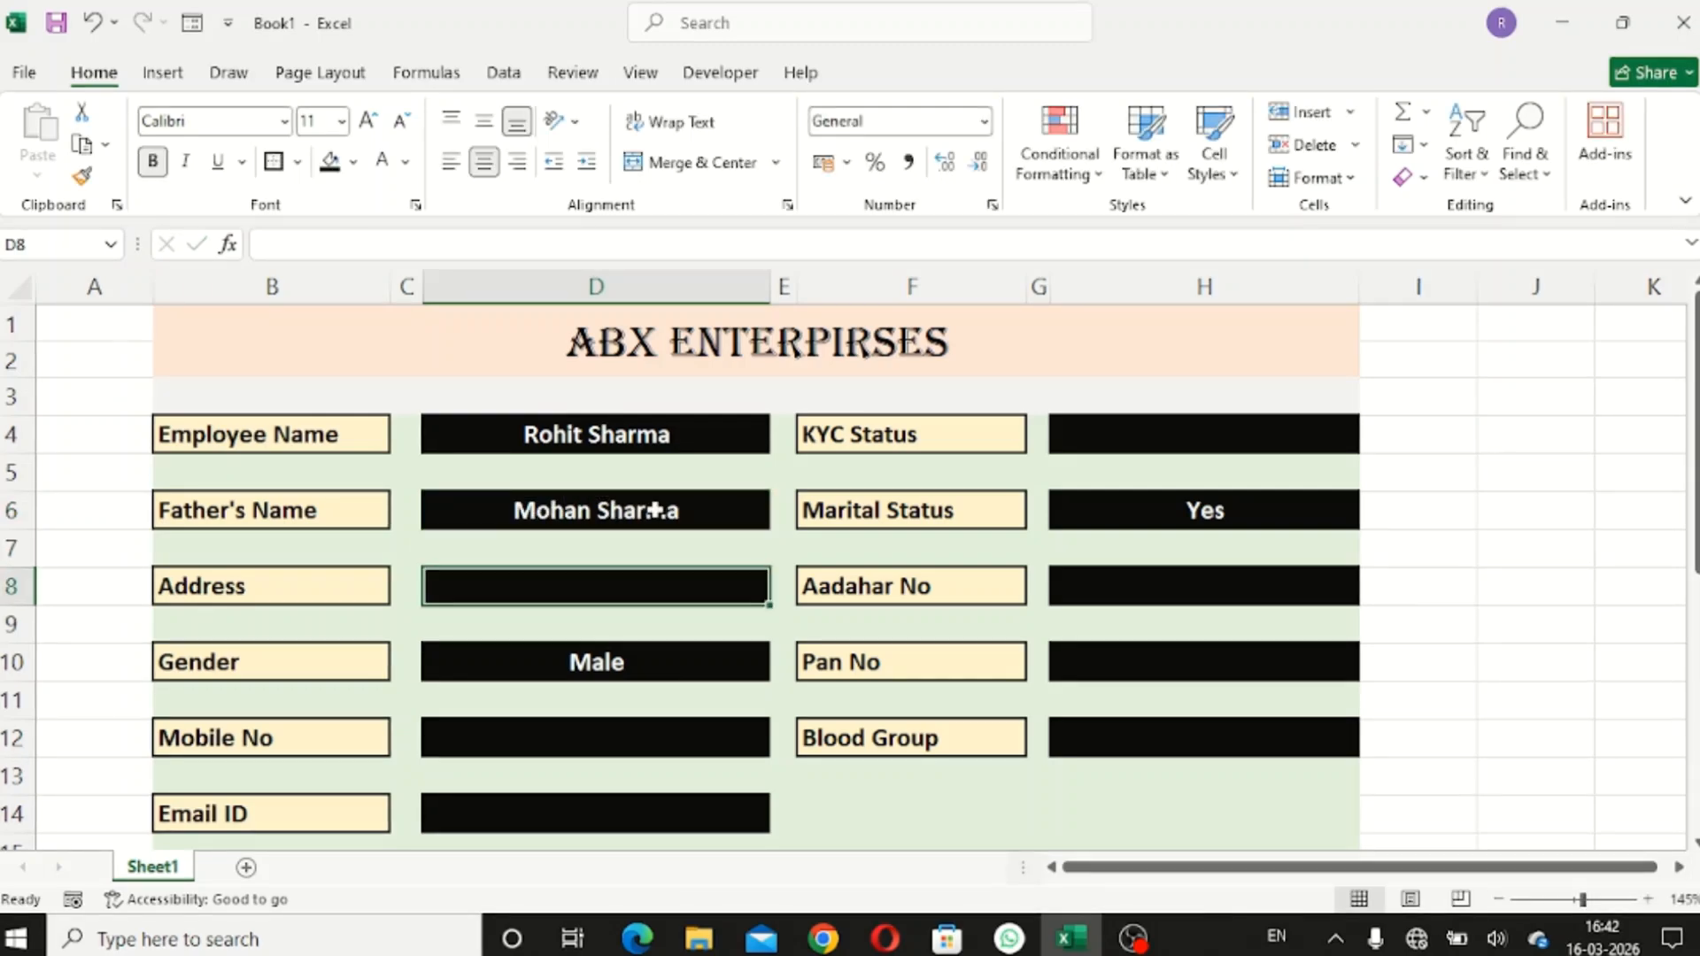
text(S)
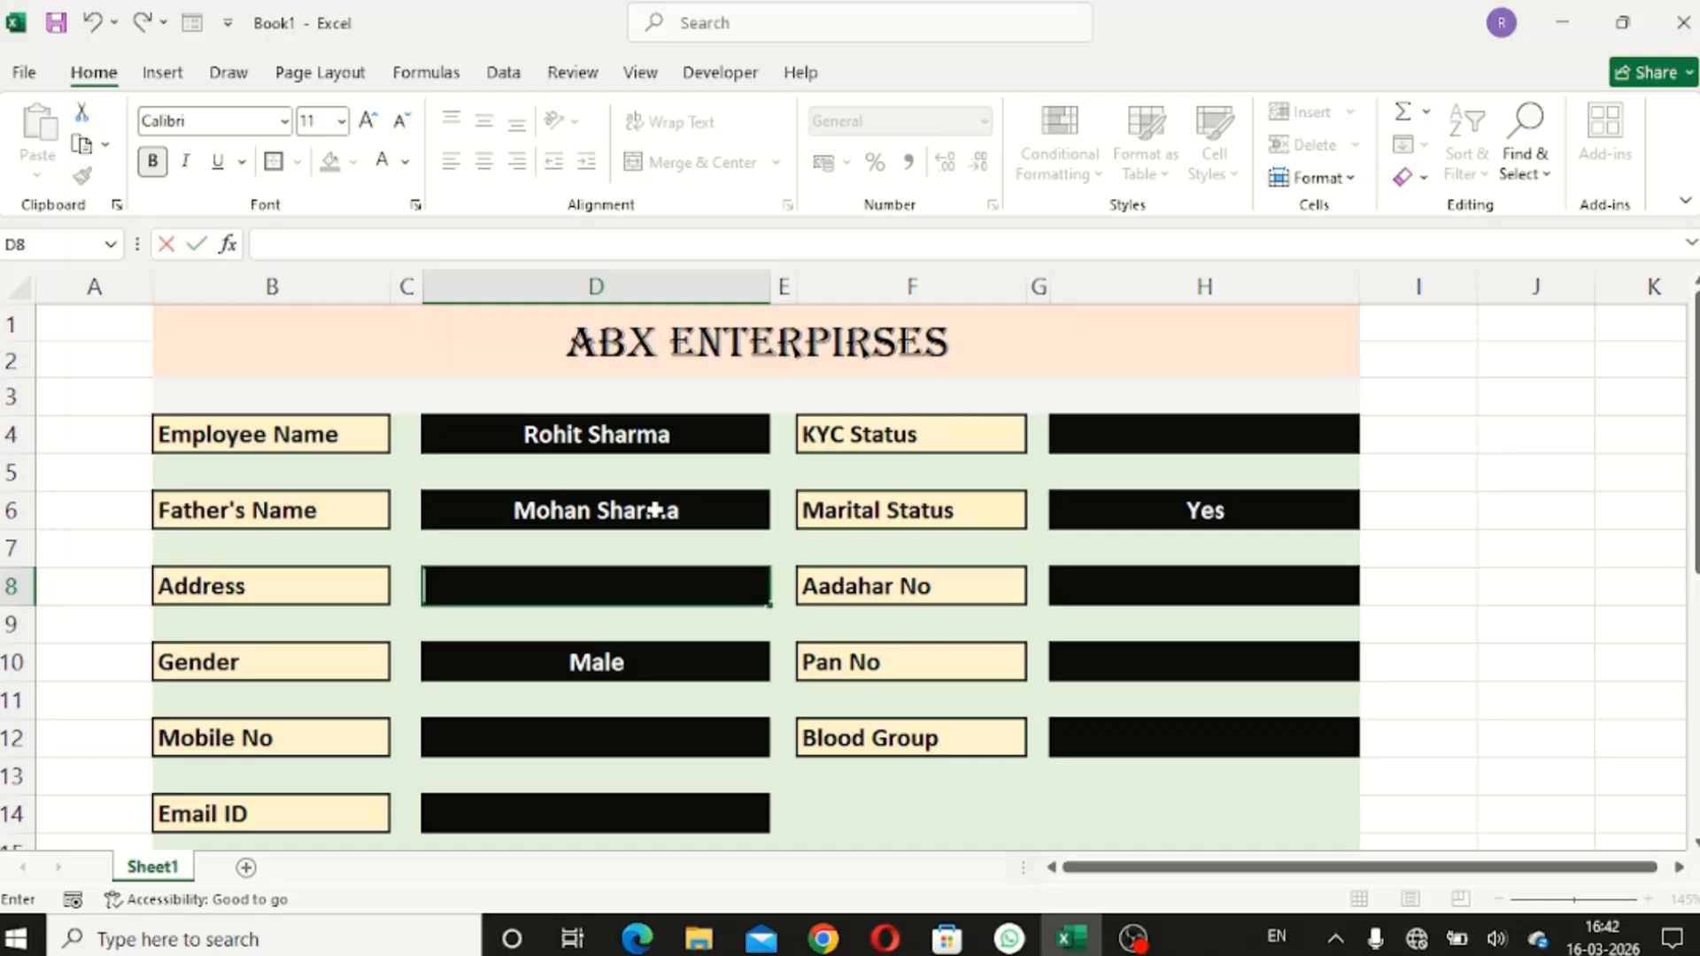
text(Mumbai)
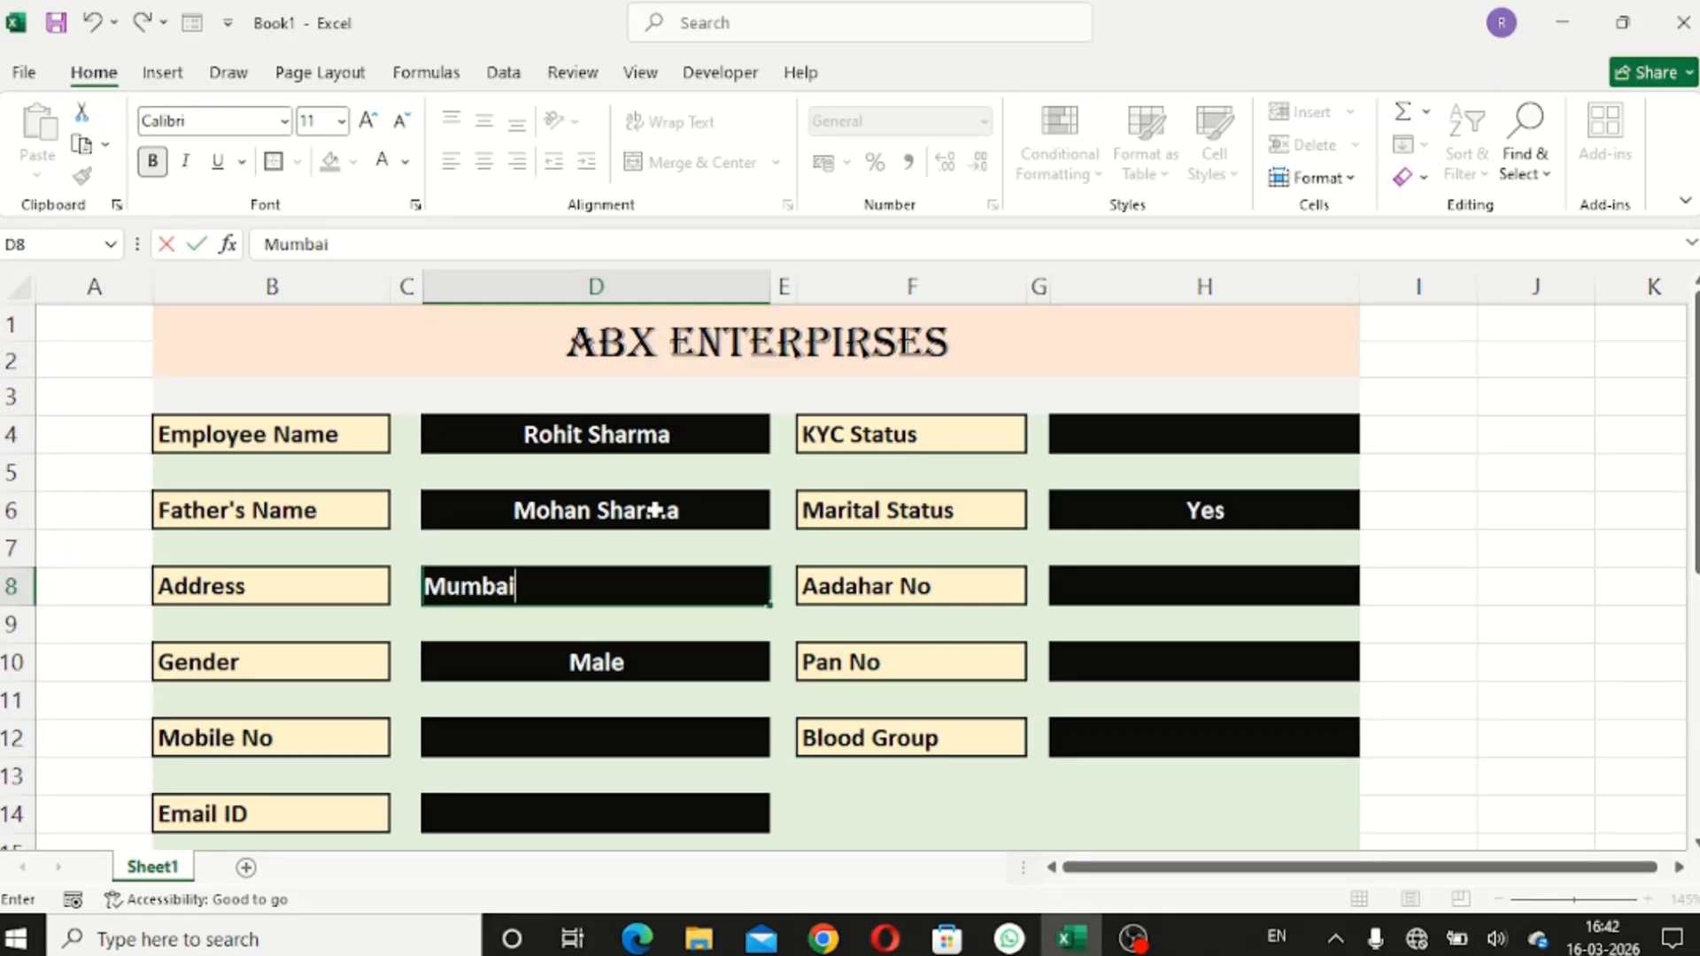
key(Return)
key(Return)
key(Return)
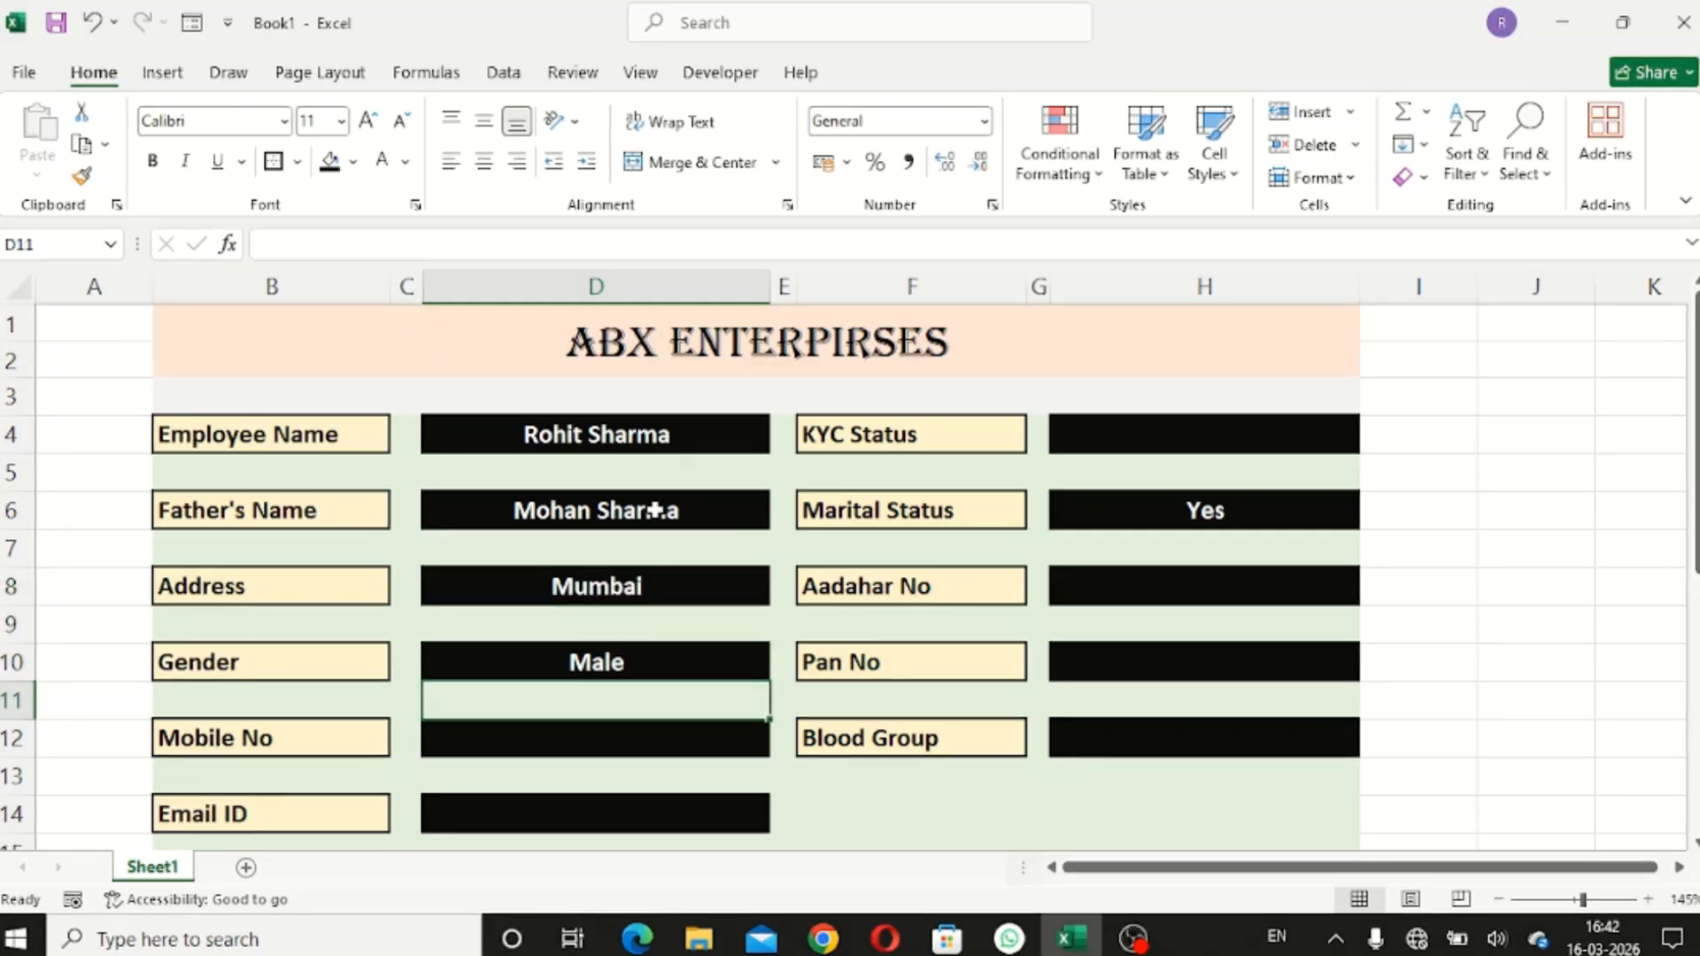
key(Return)
text(9898)
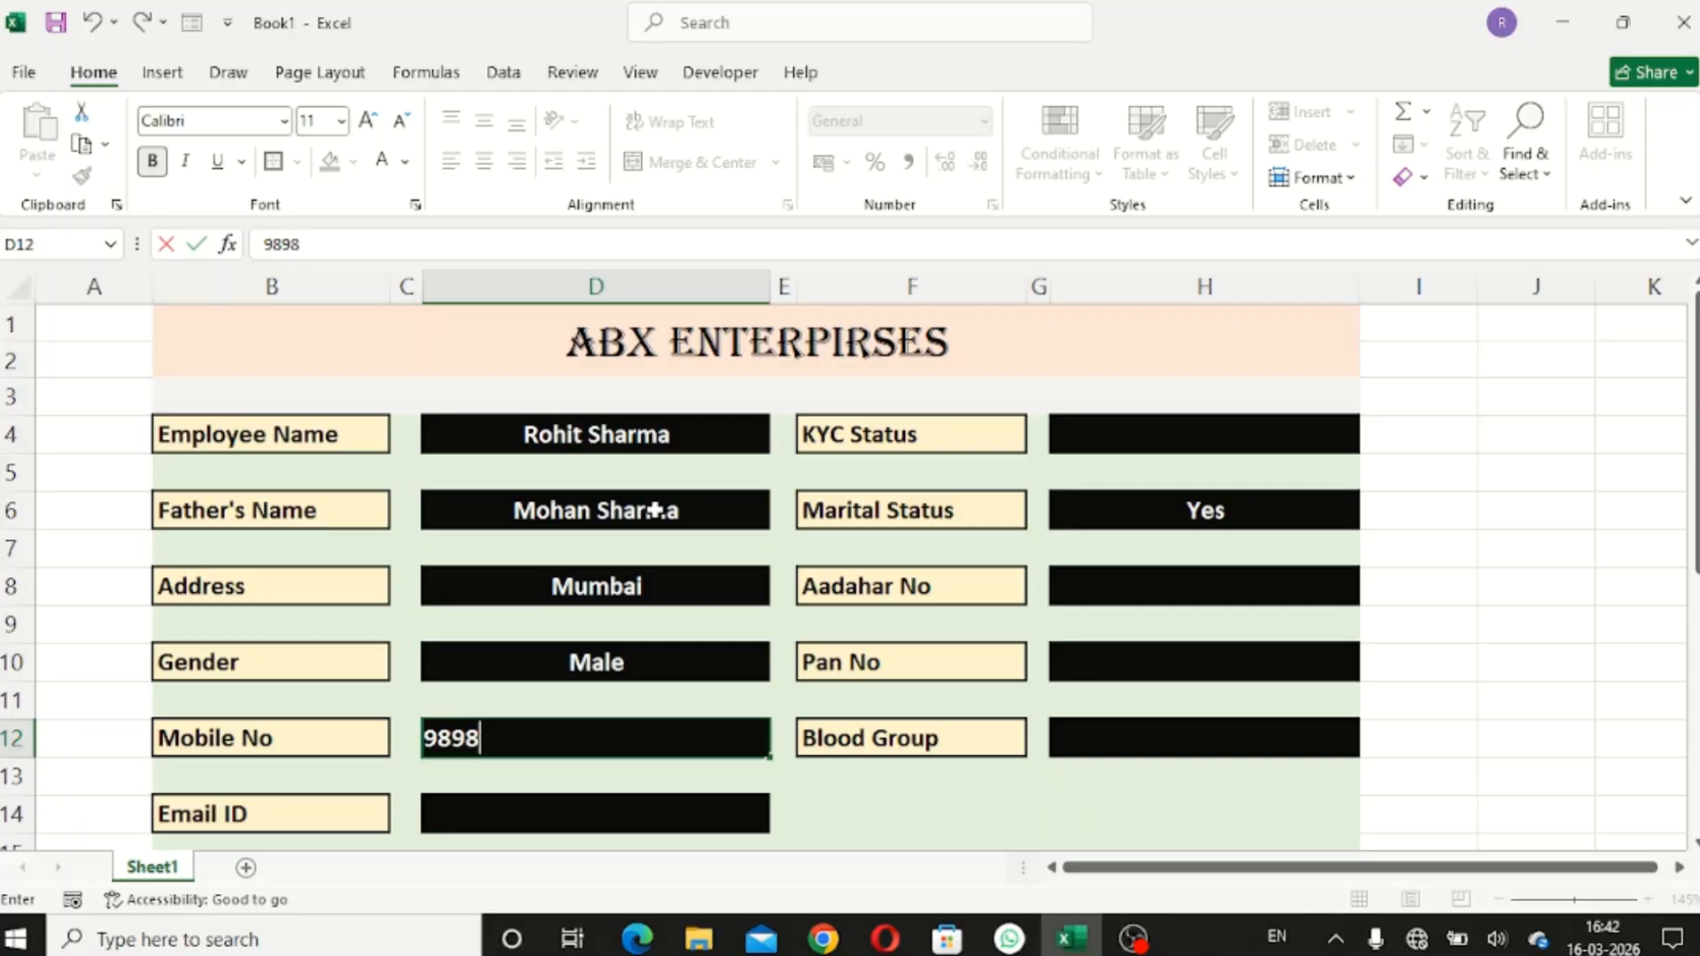
text(78899)
key(Return)
key(Return)
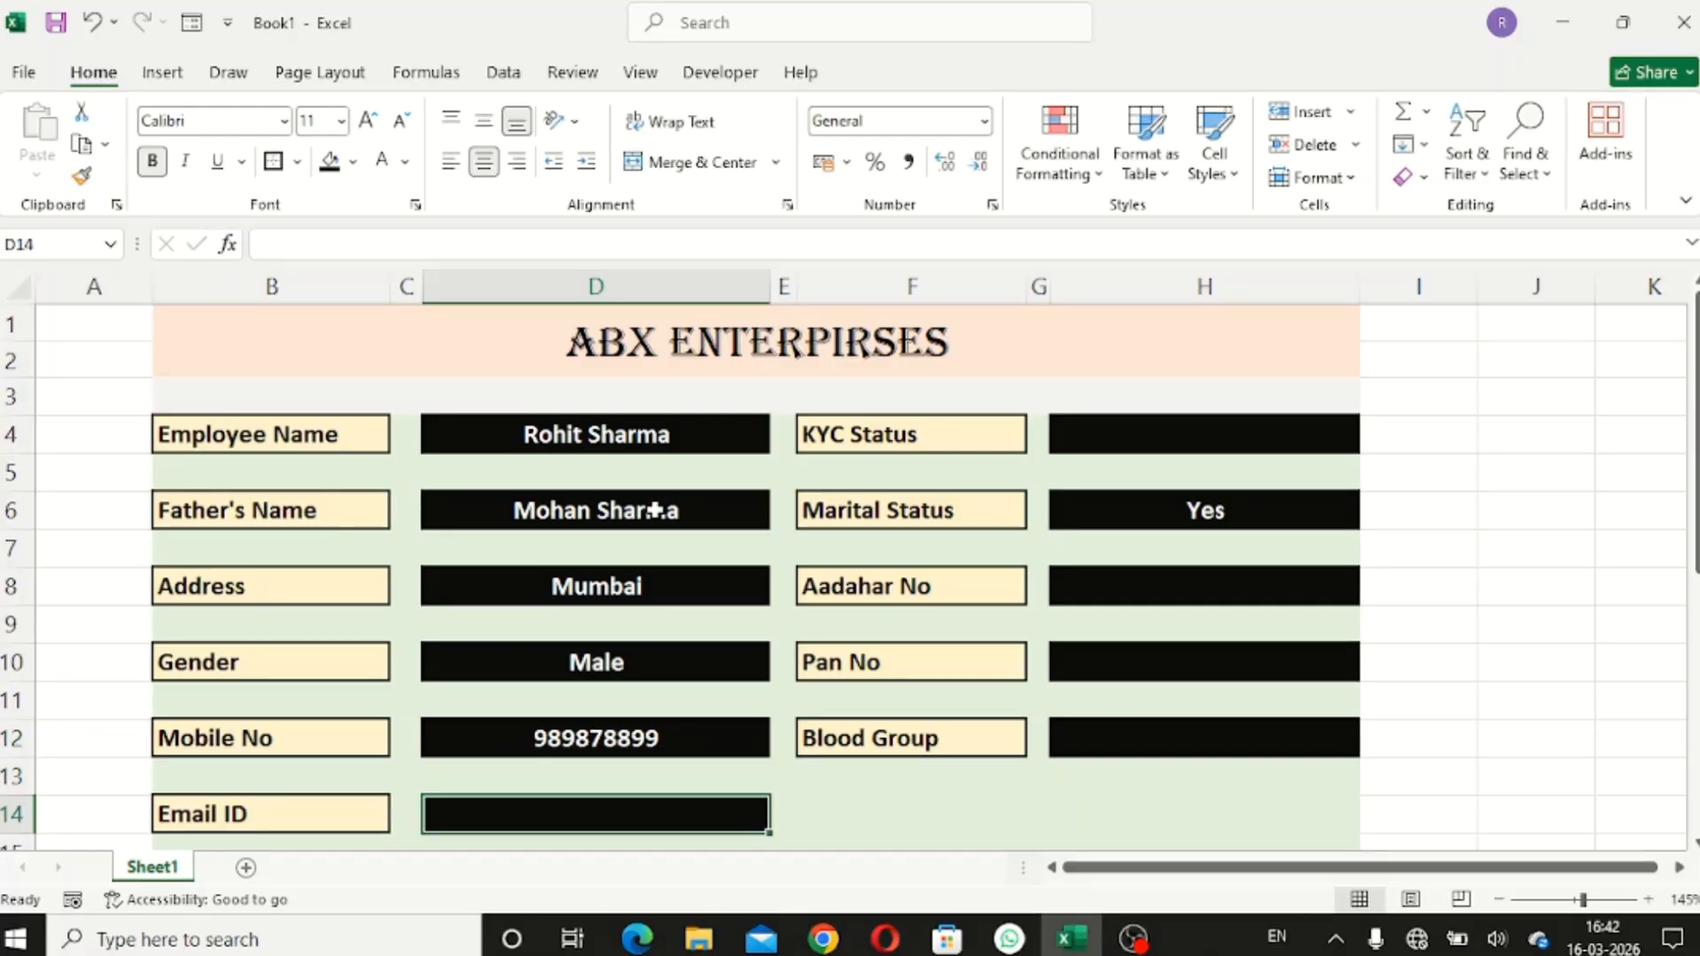
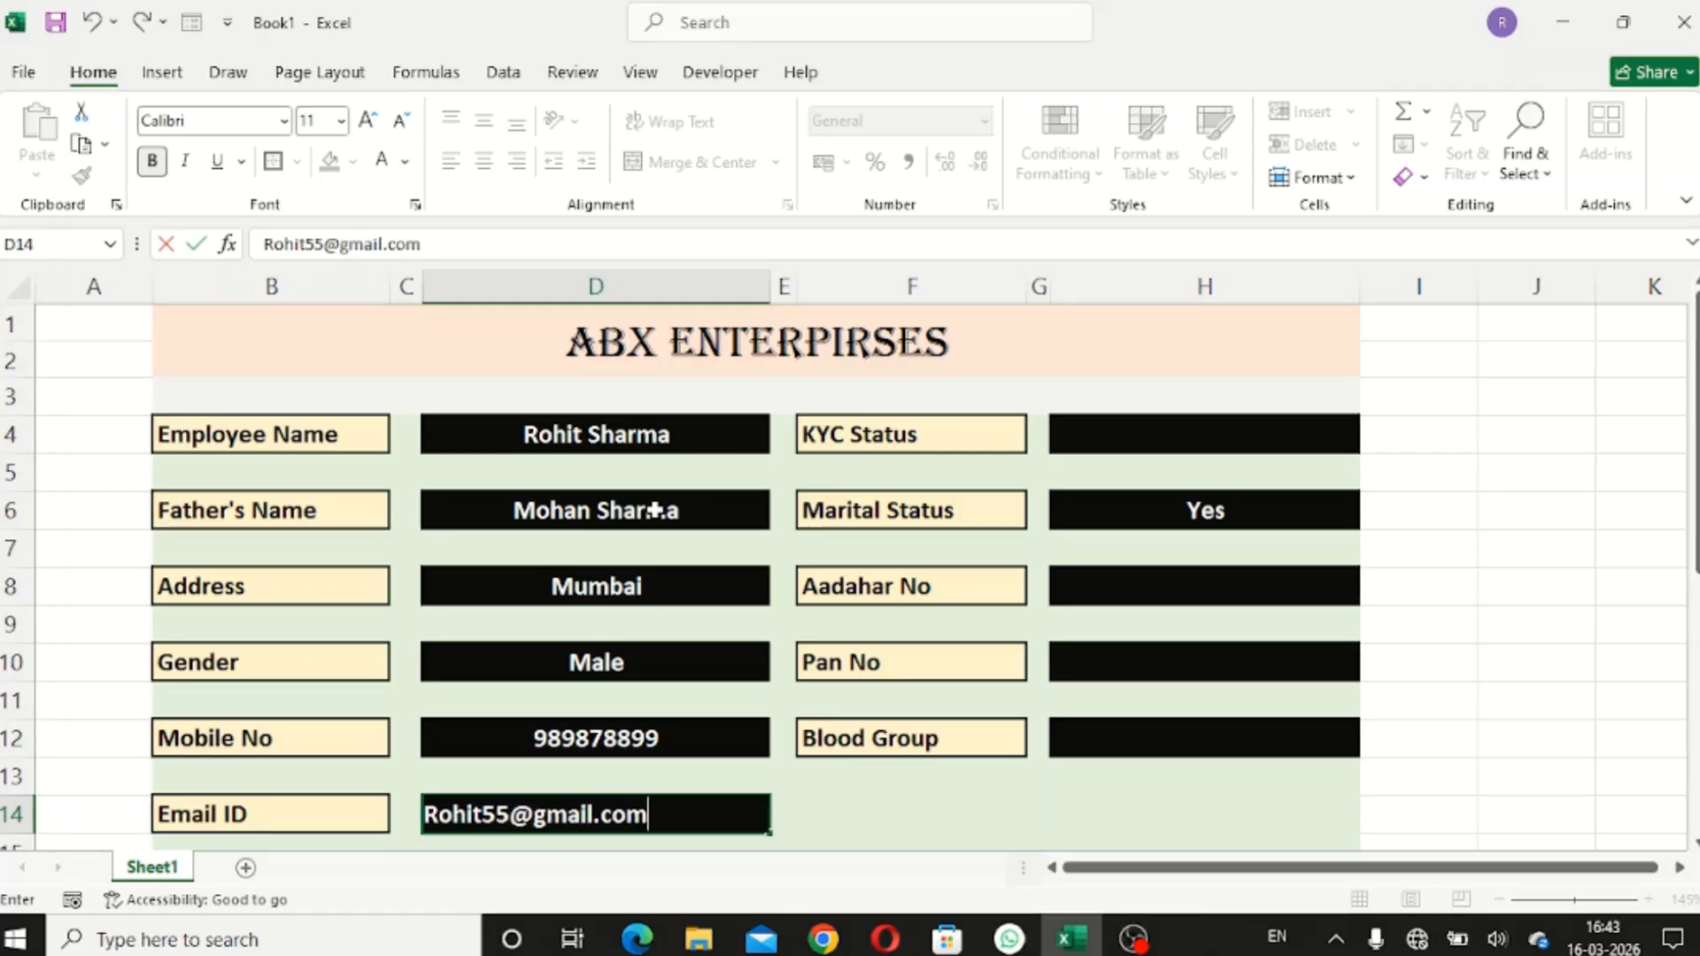
- Commit the email and set KYC Status to Yes from its dropdown
click(1160, 434)
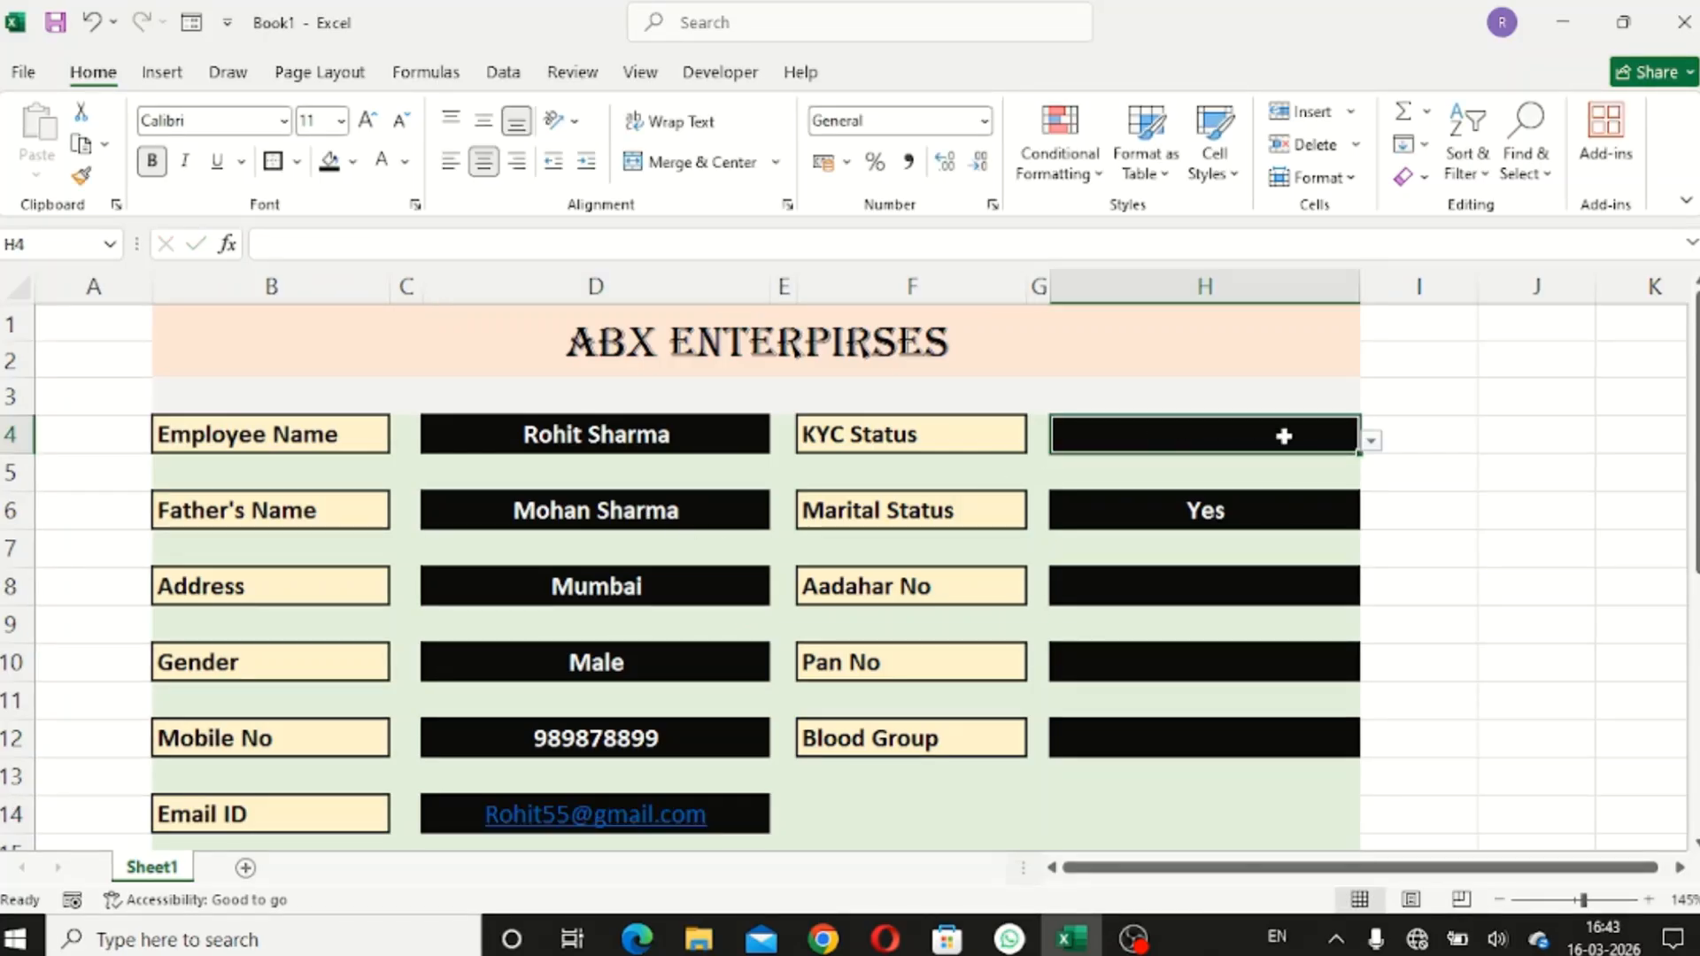
click(1369, 440)
click(1306, 464)
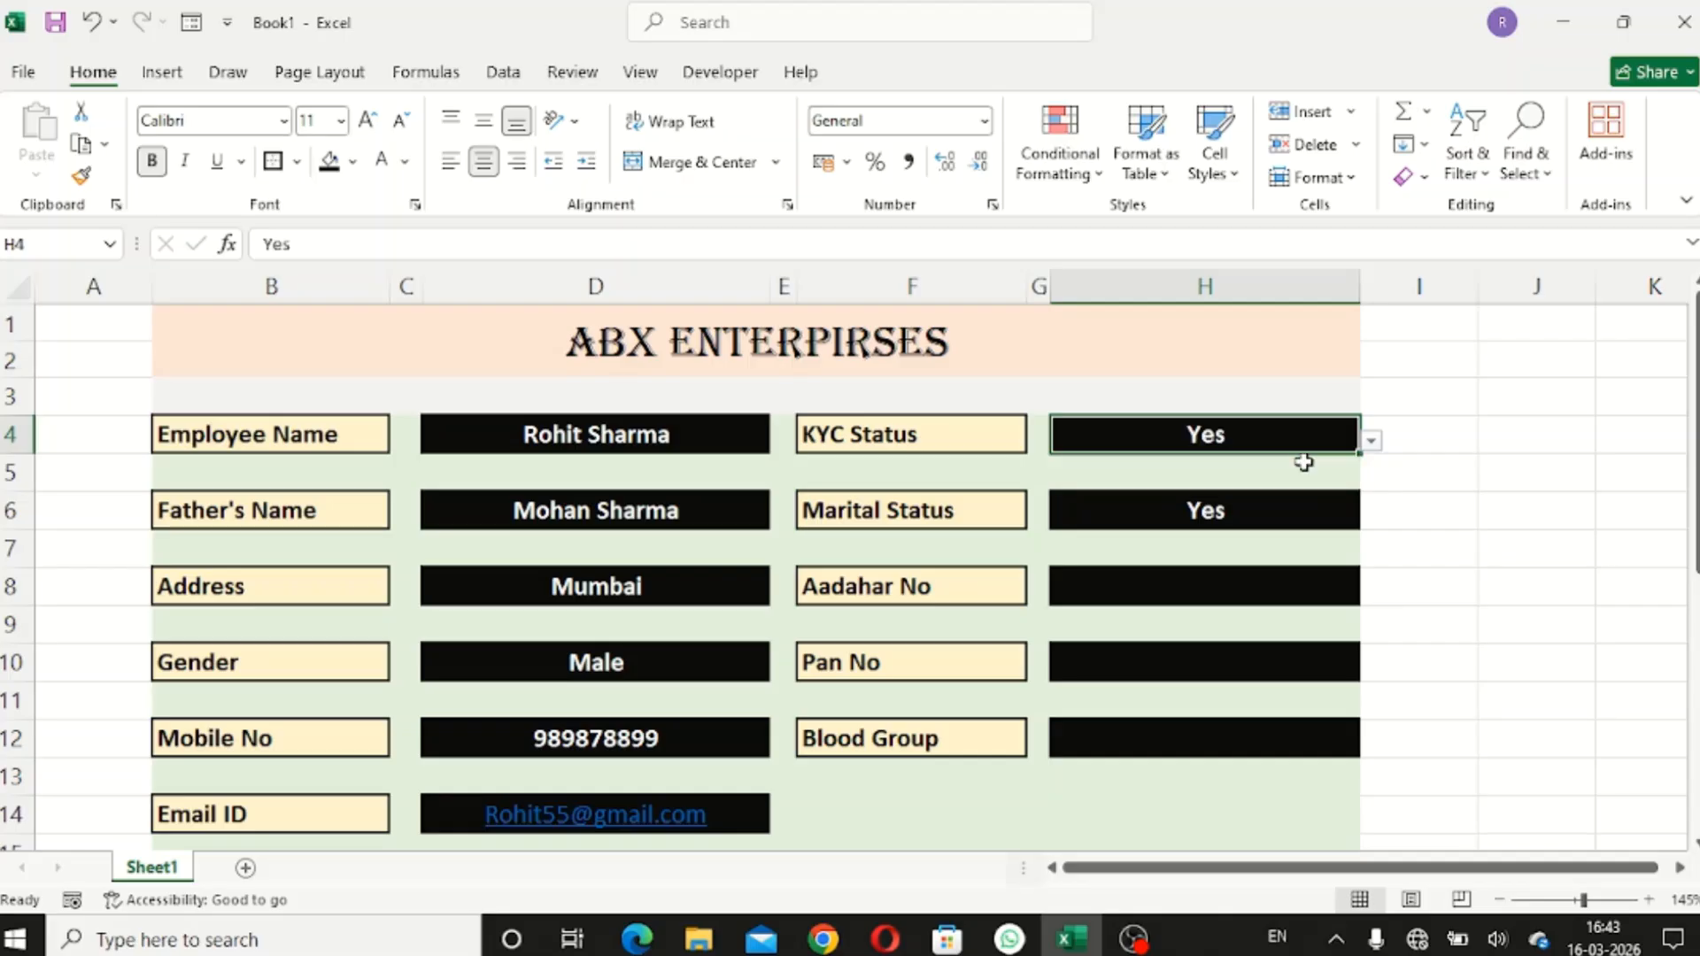
- Enter the sample Aadhaar and PAN numbers and Blood Group A+
click(1261, 591)
text(909)
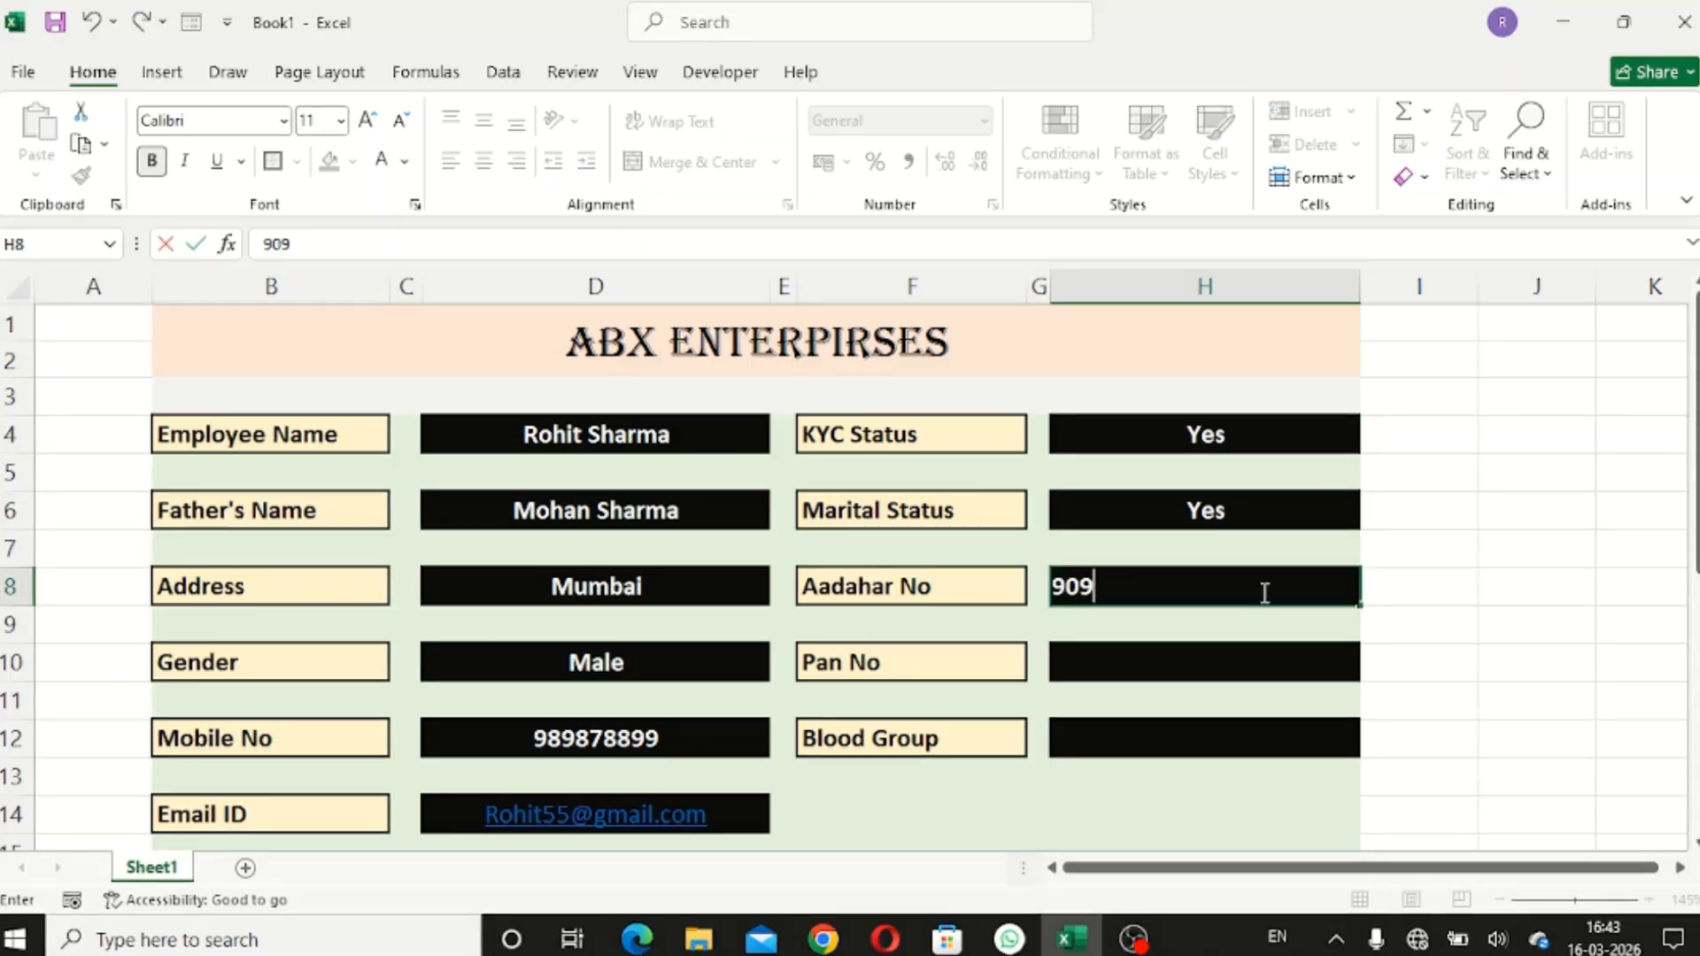
key(Return)
key(Return)
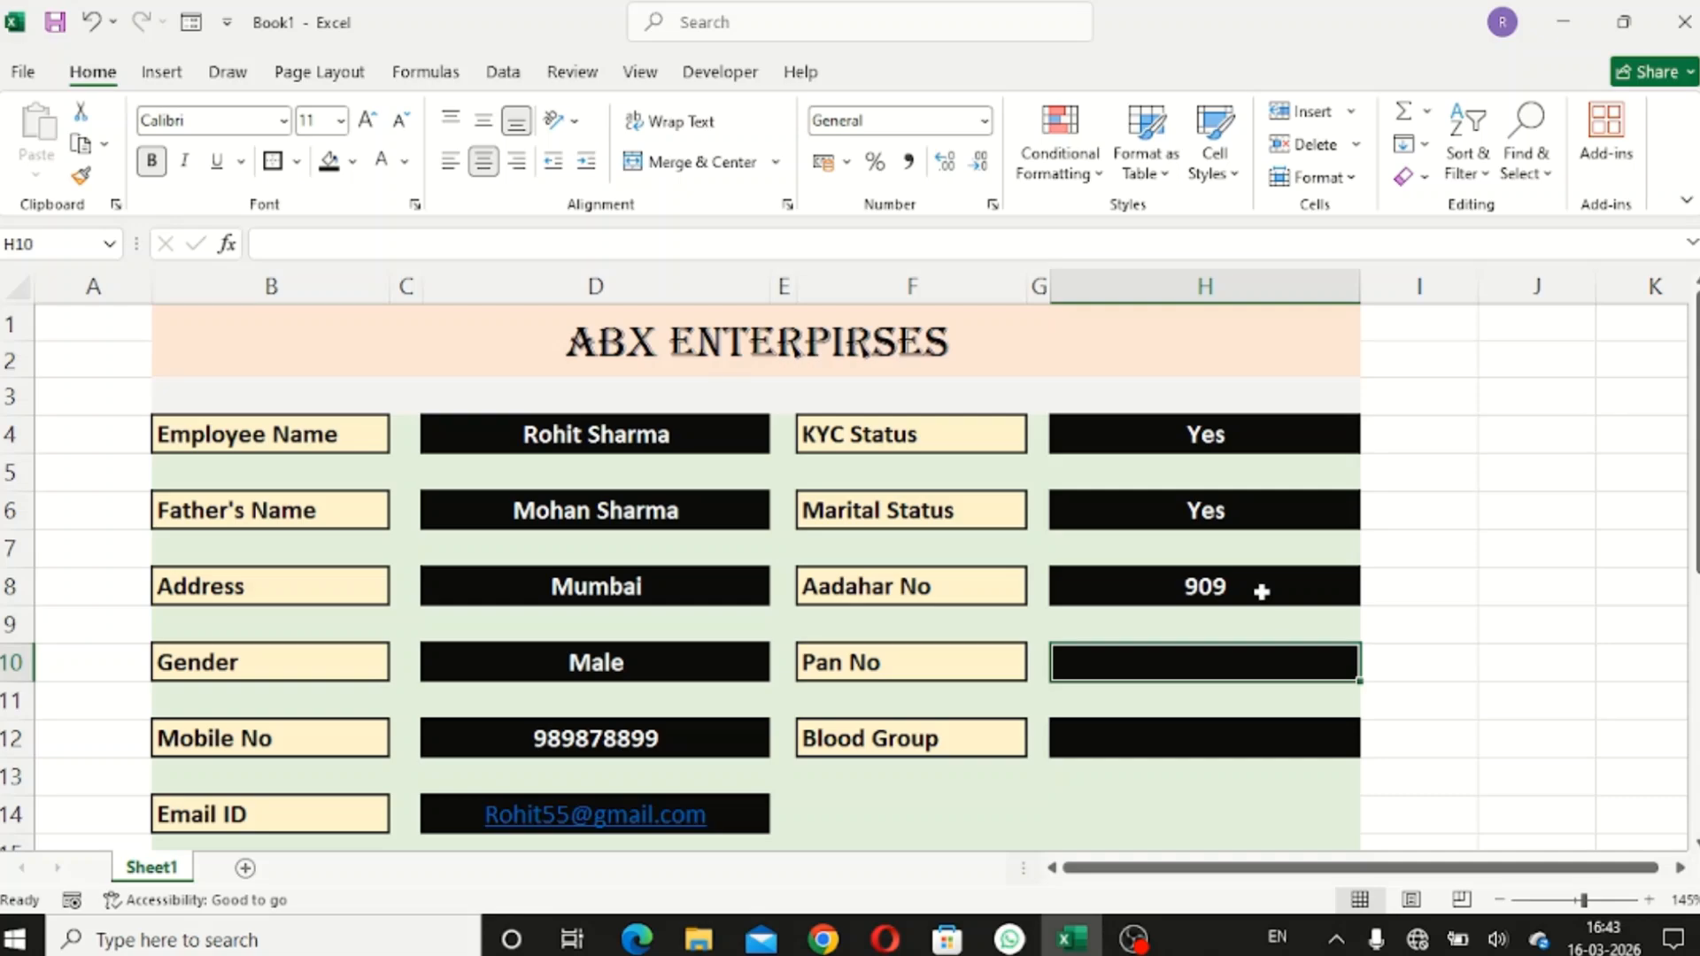
text(898)
key(Return)
key(Return)
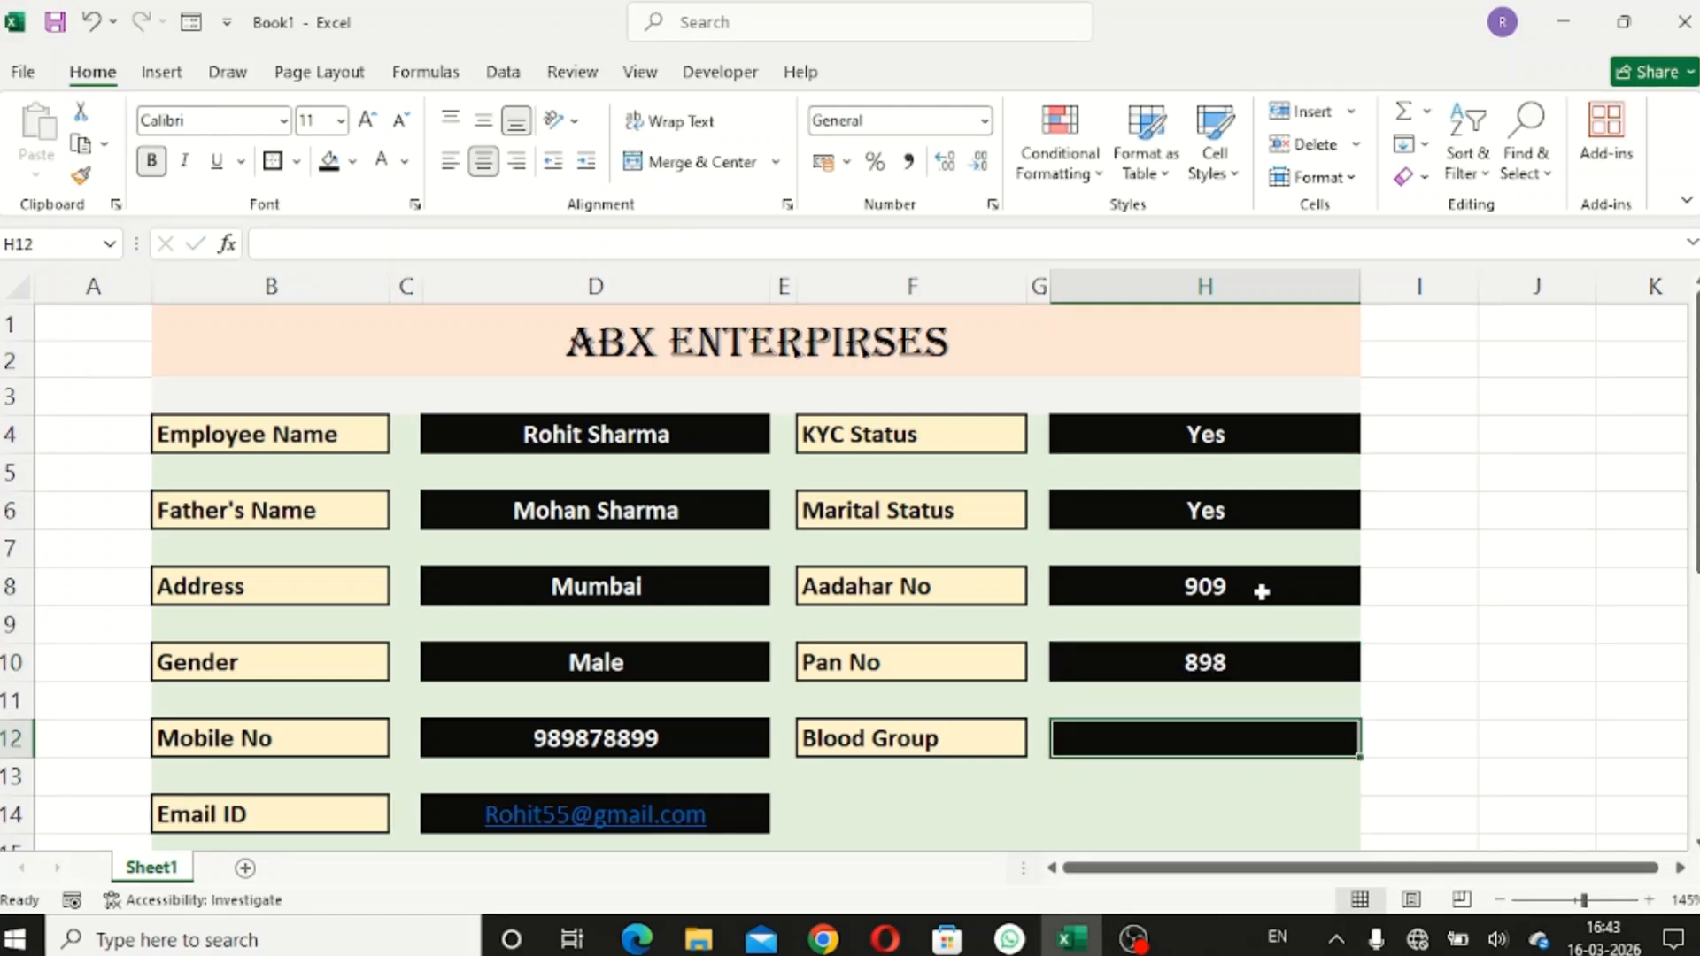
text(A)
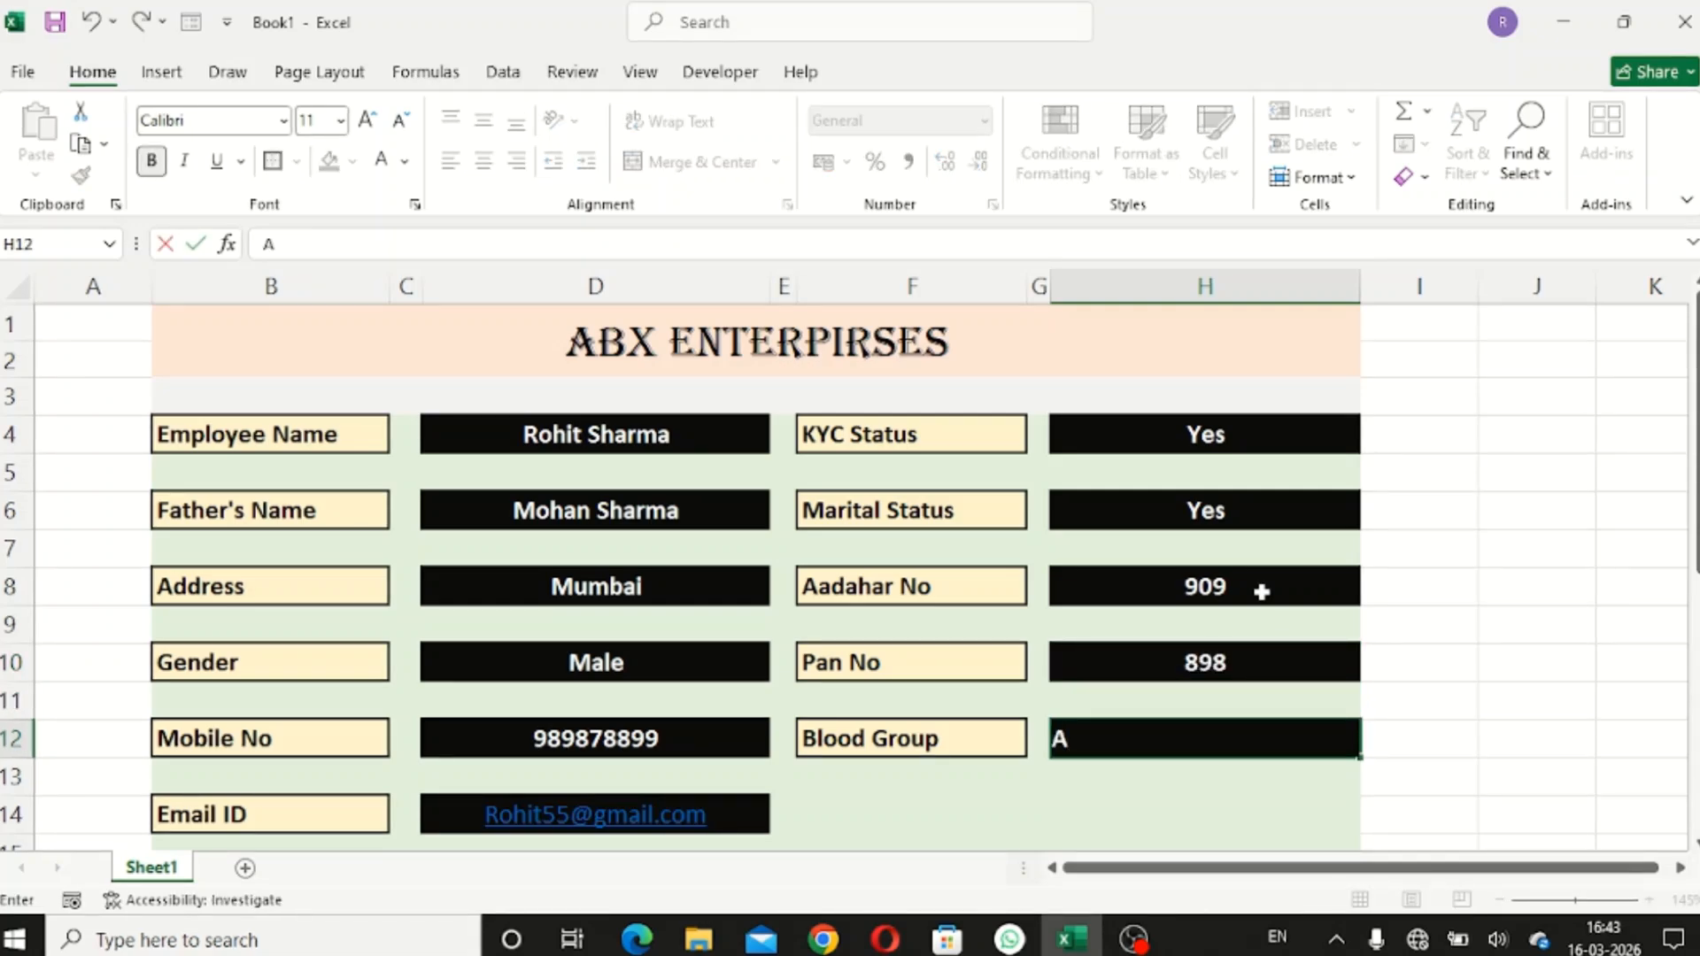
text(+)
scroll(1262, 587, down, 3)
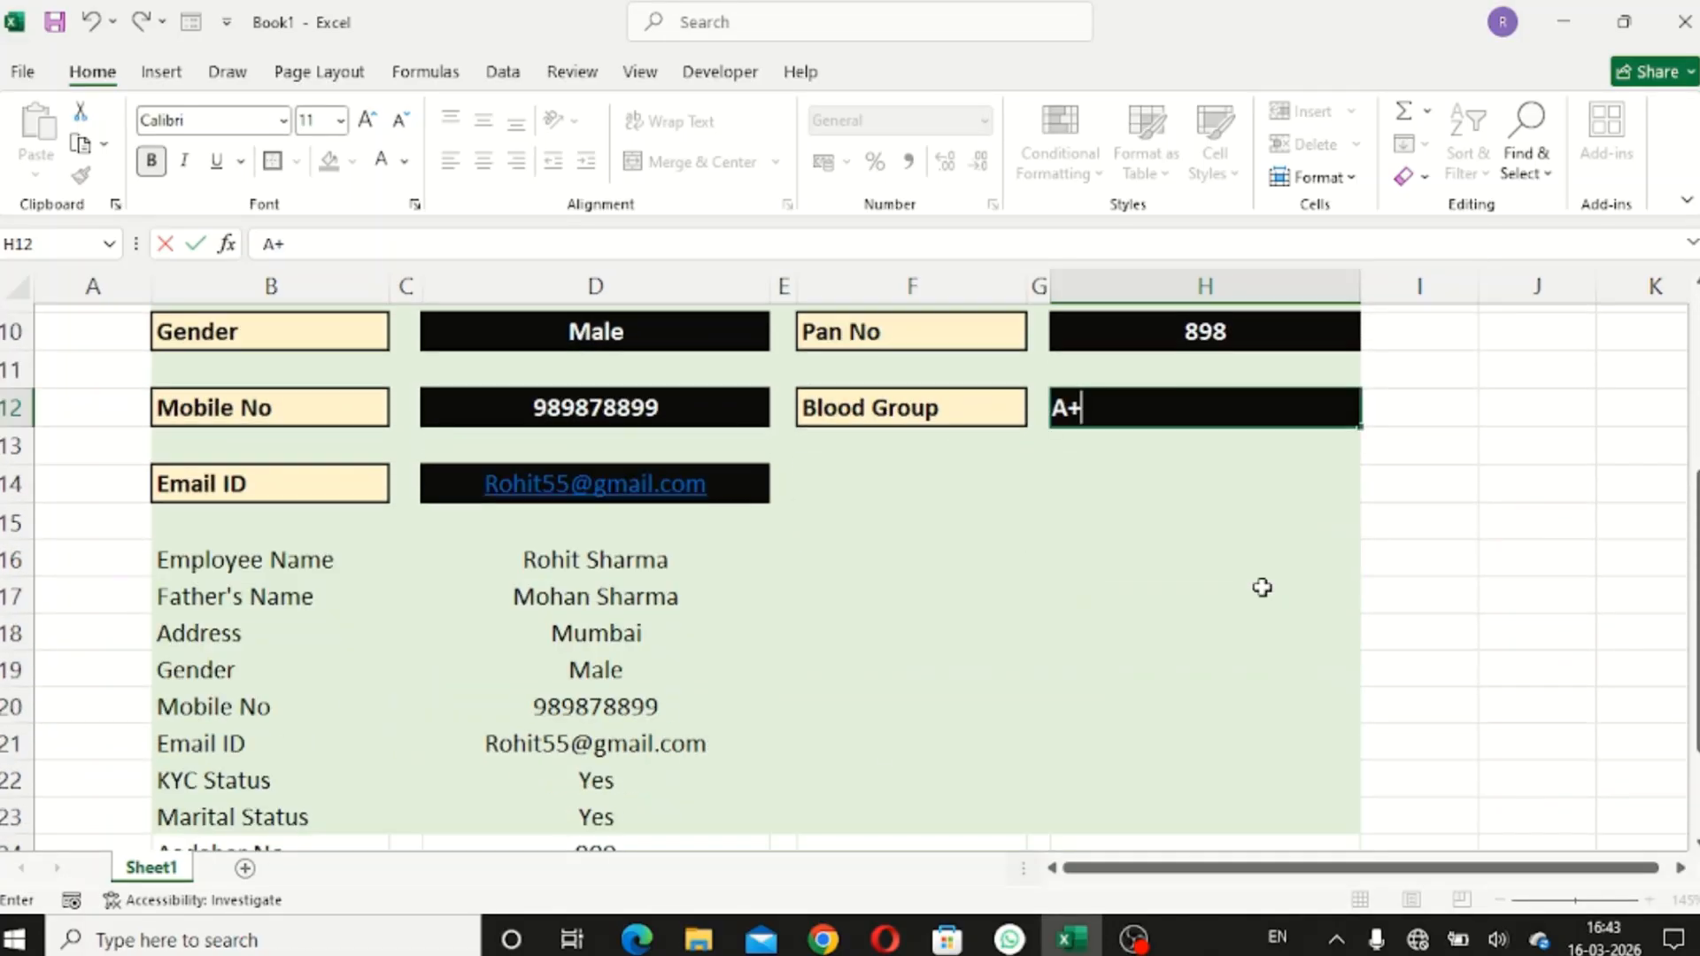
key(Return)
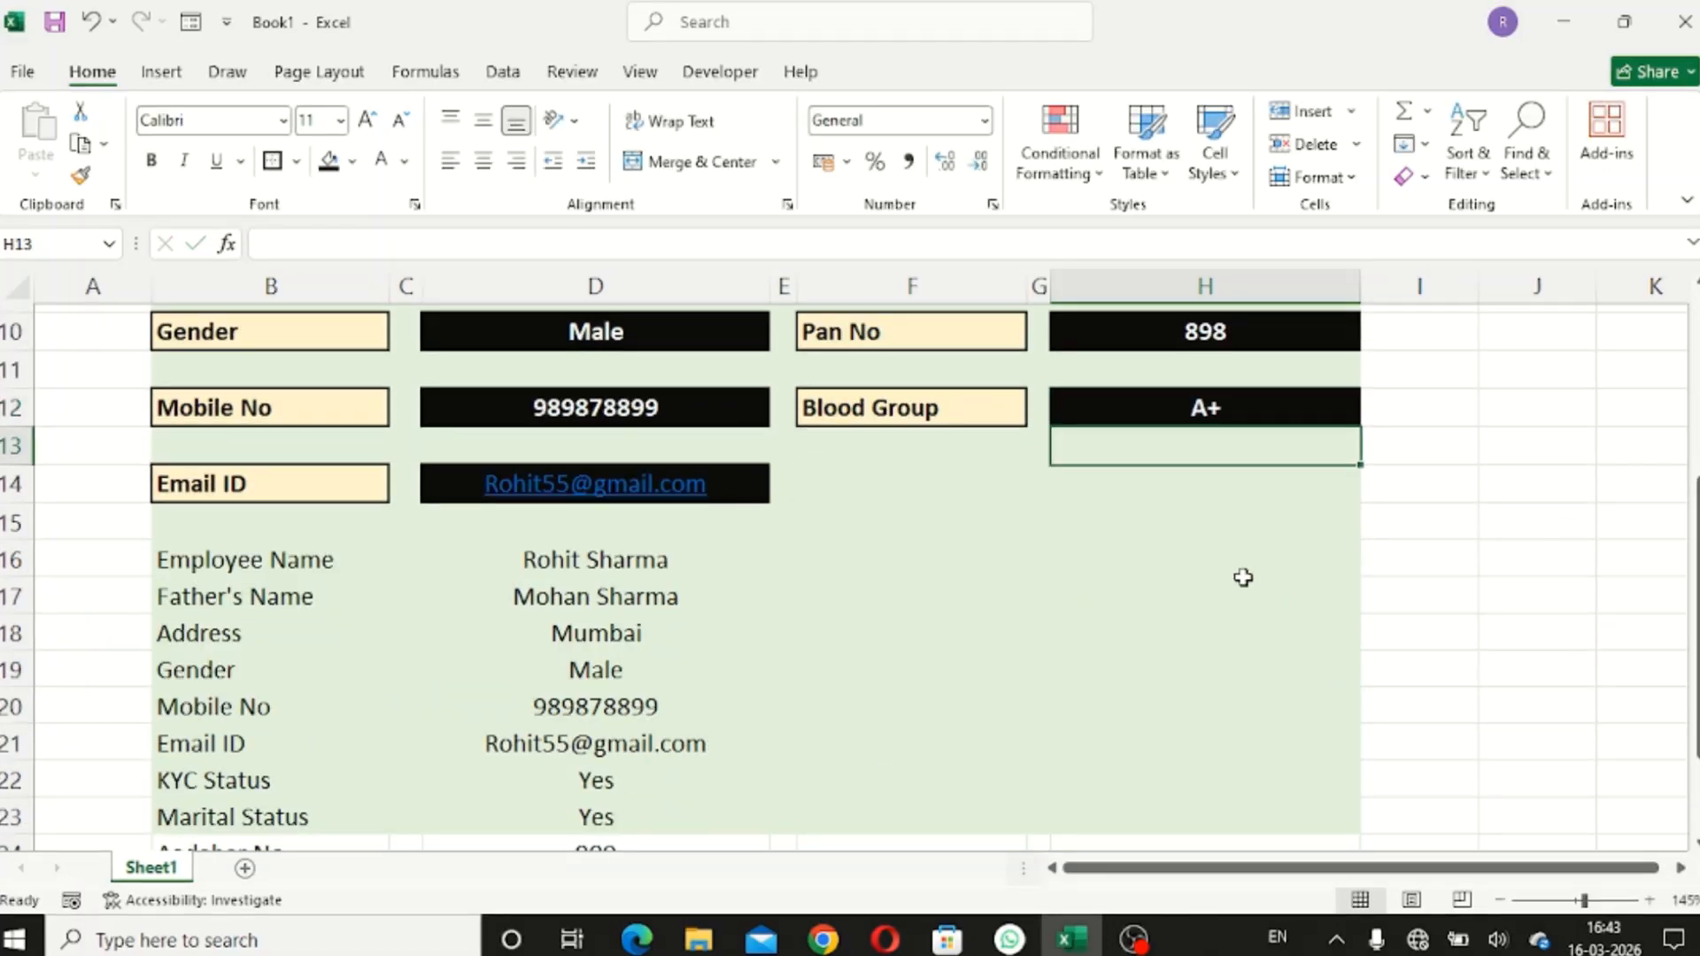
scroll(850, 539, down, 3)
scroll(850, 538, up, 2)
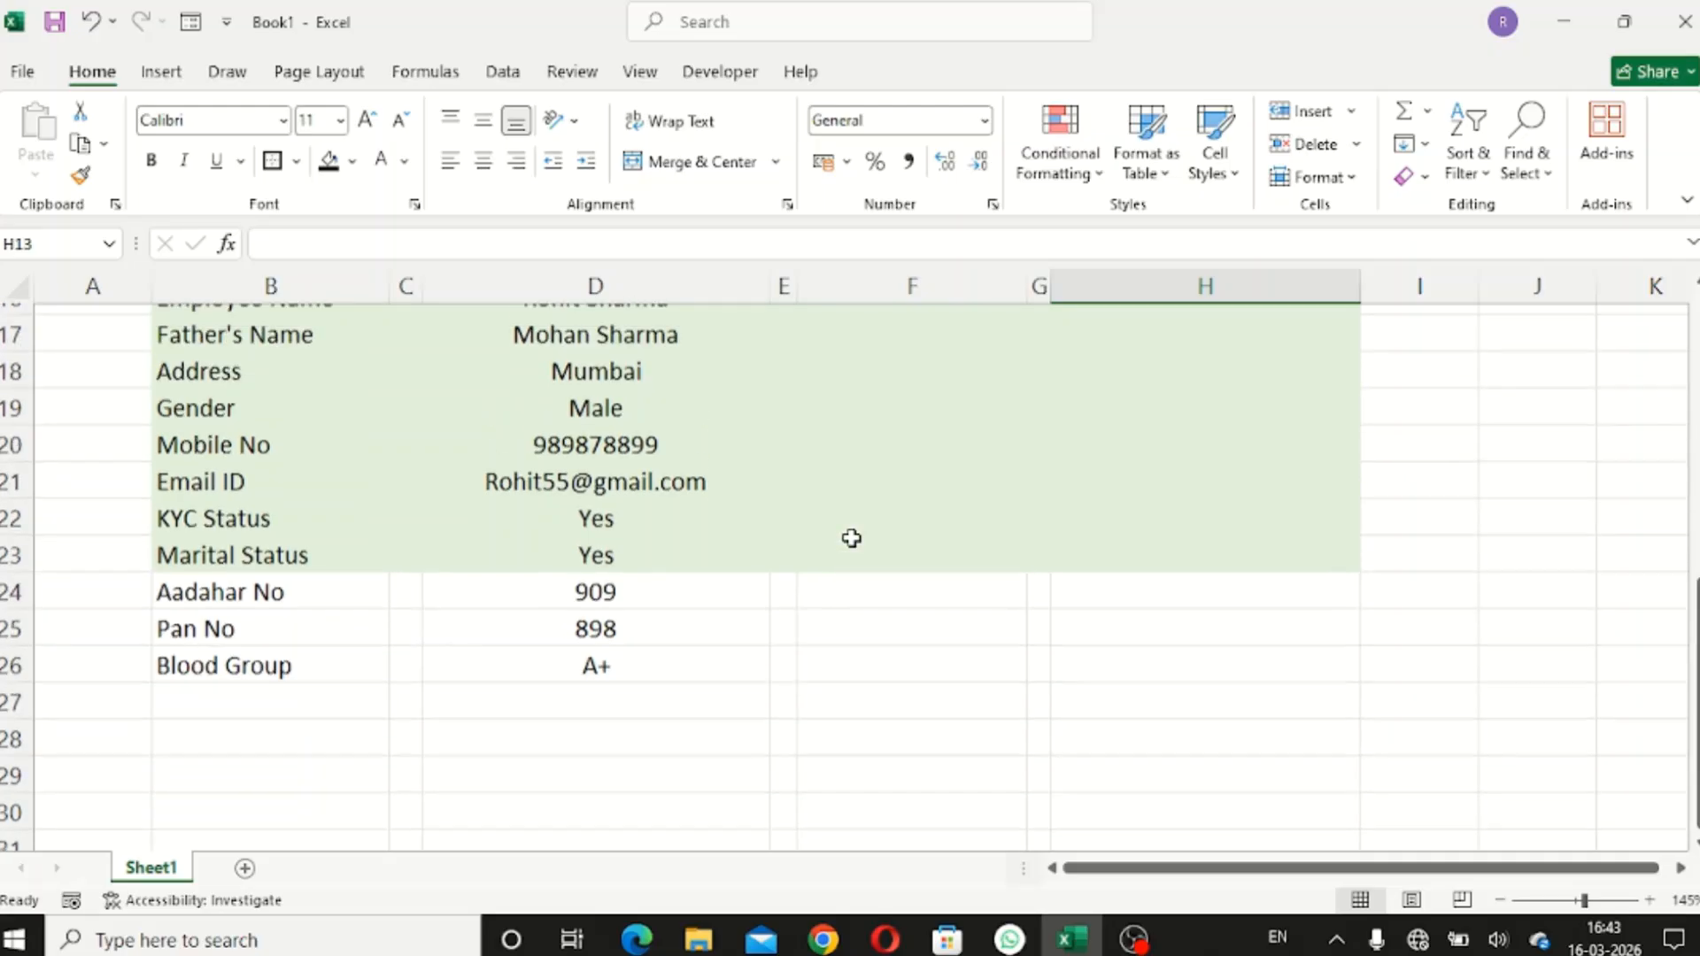
- Review the linked list D16:D26, then add a new blank Sheet2
drag(580, 453, 575, 819)
scroll(919, 509, up, 4)
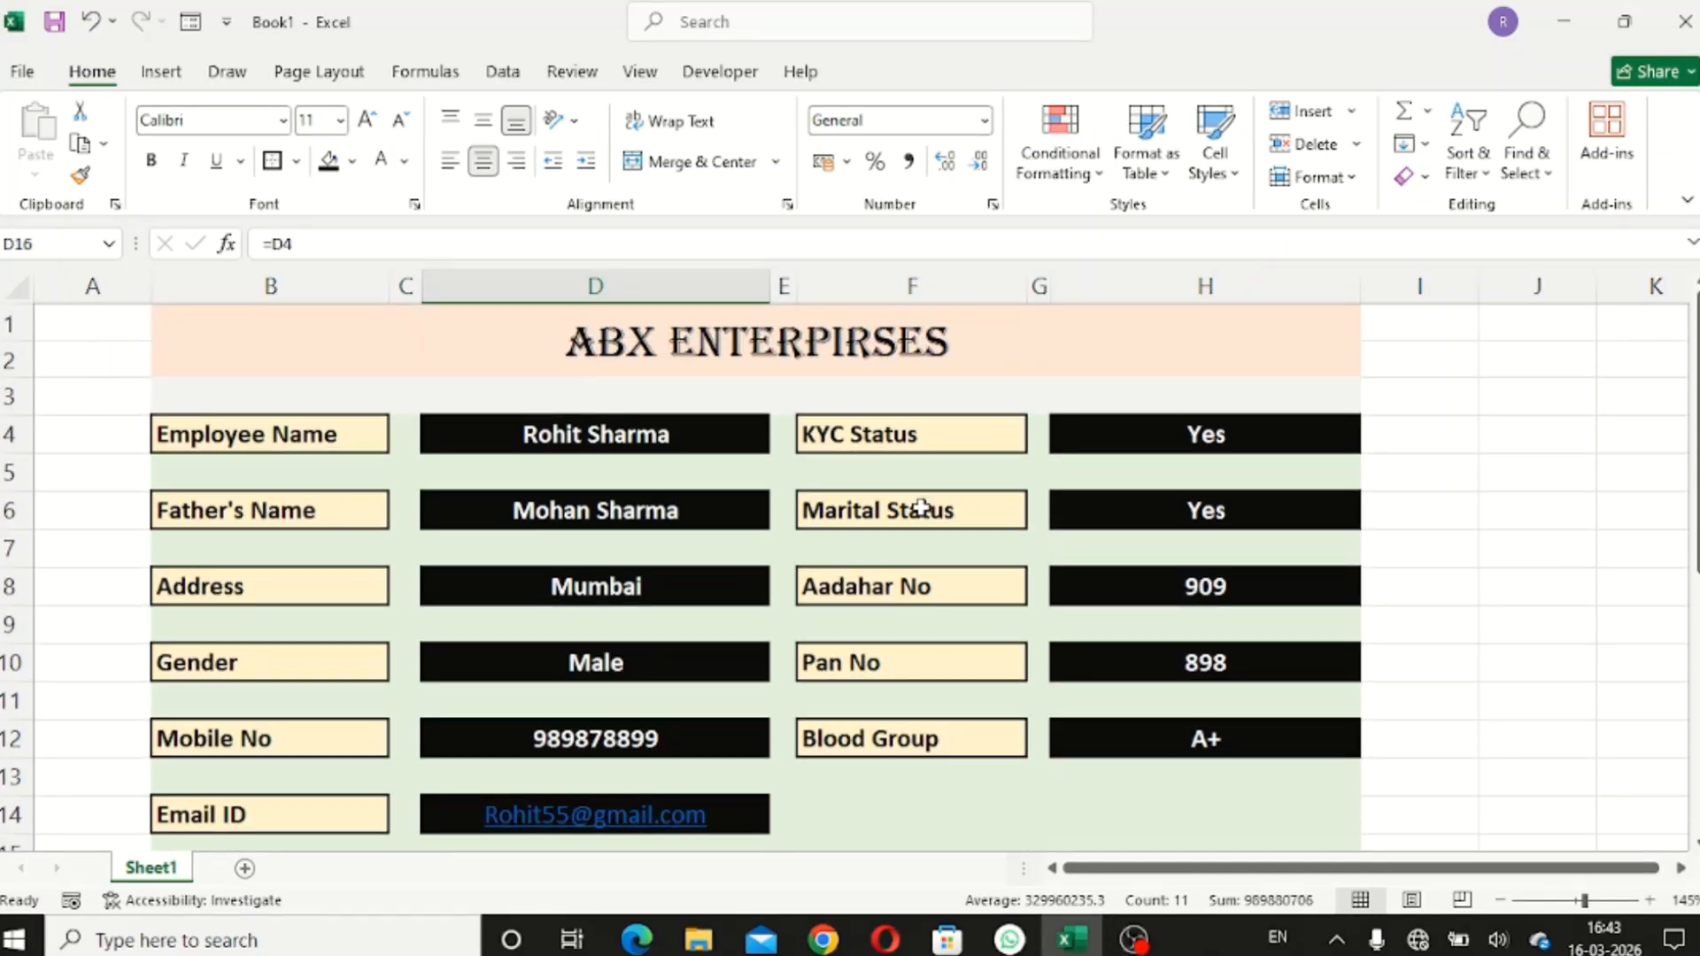
scroll(921, 509, down, 3)
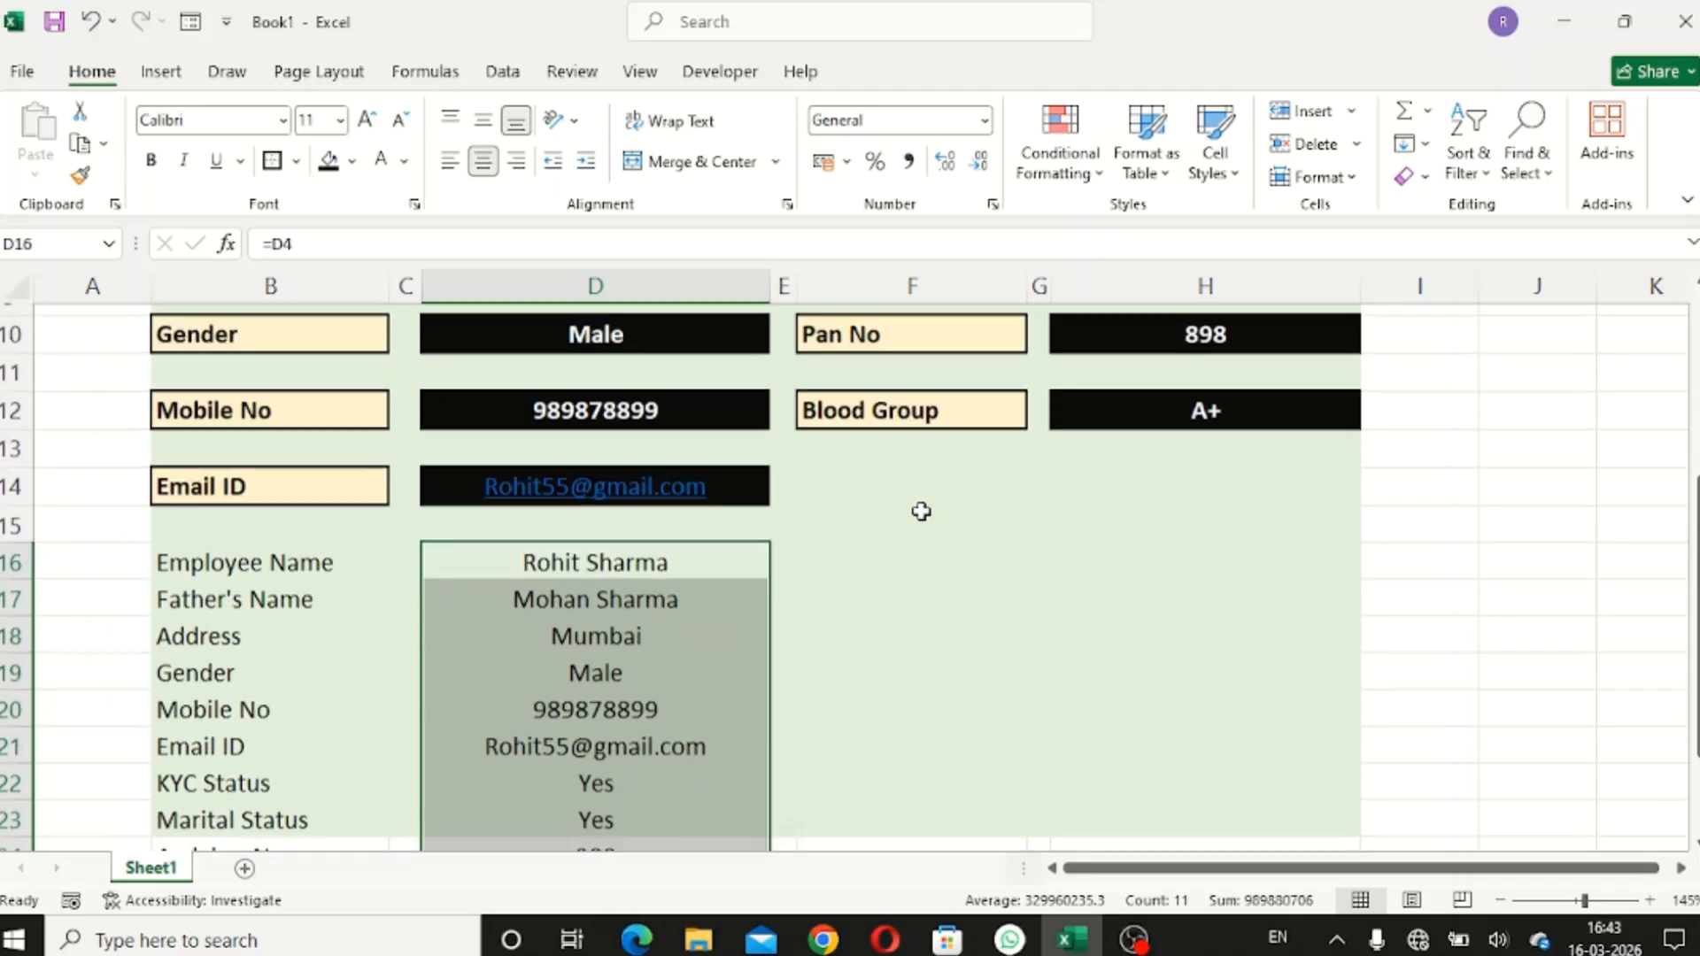
scroll(921, 511, up, 2)
scroll(921, 511, up, 1)
scroll(921, 511, down, 6)
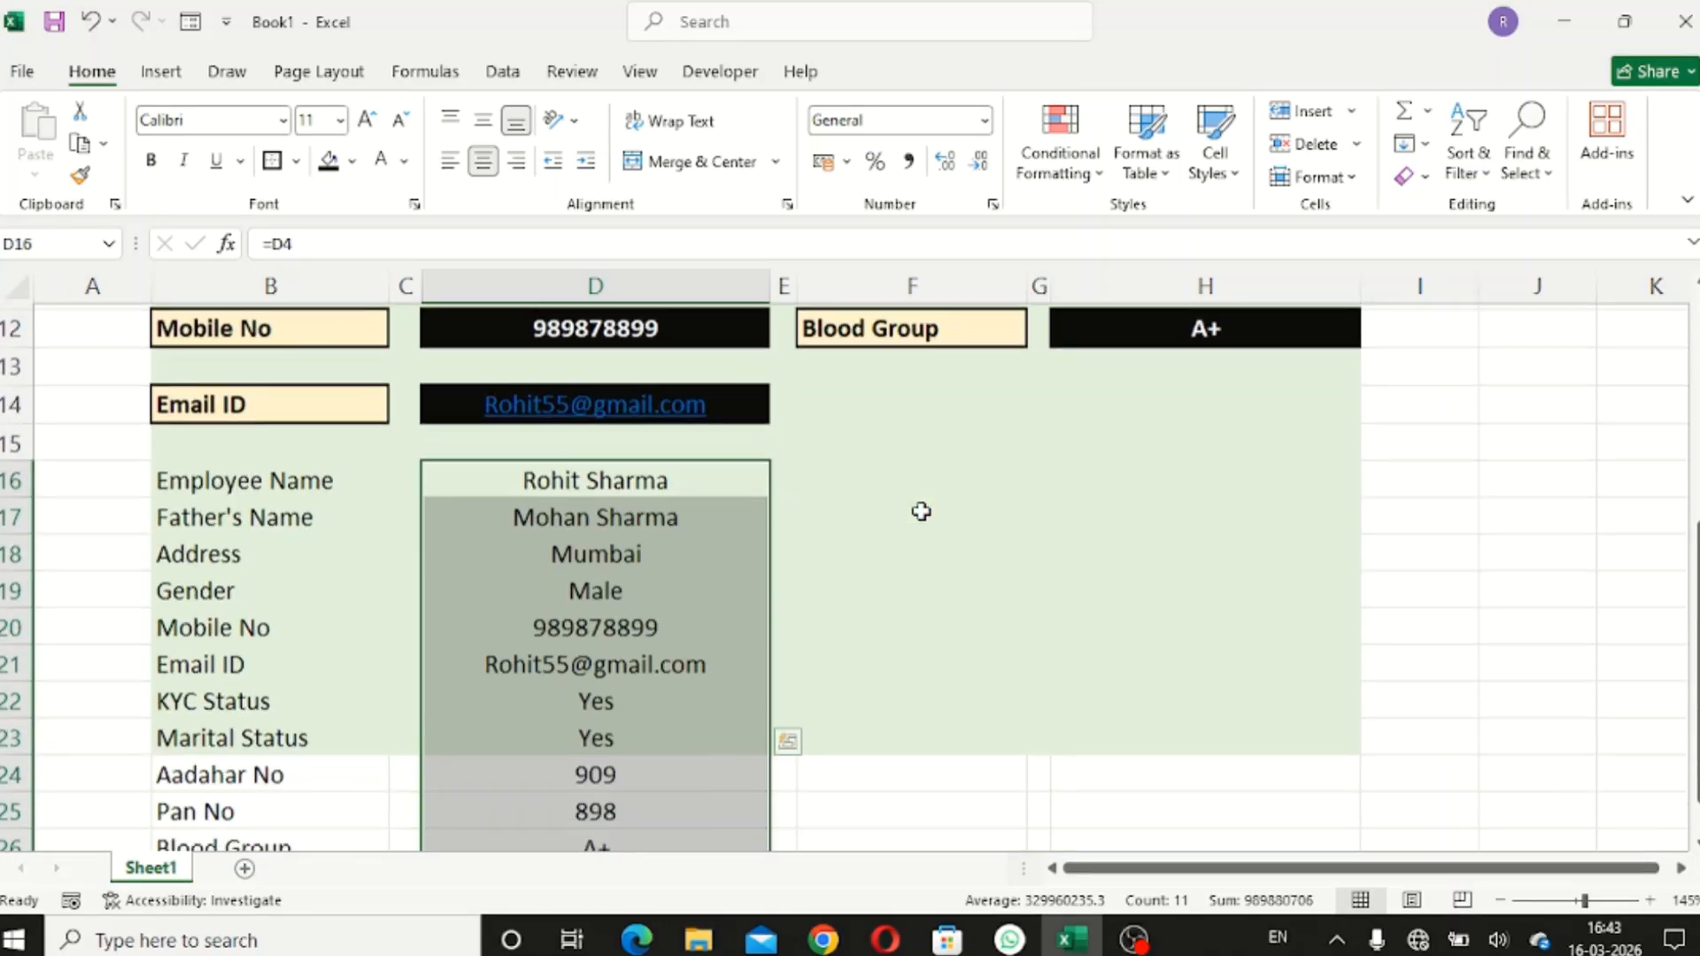
click(920, 449)
scroll(809, 543, up, 2)
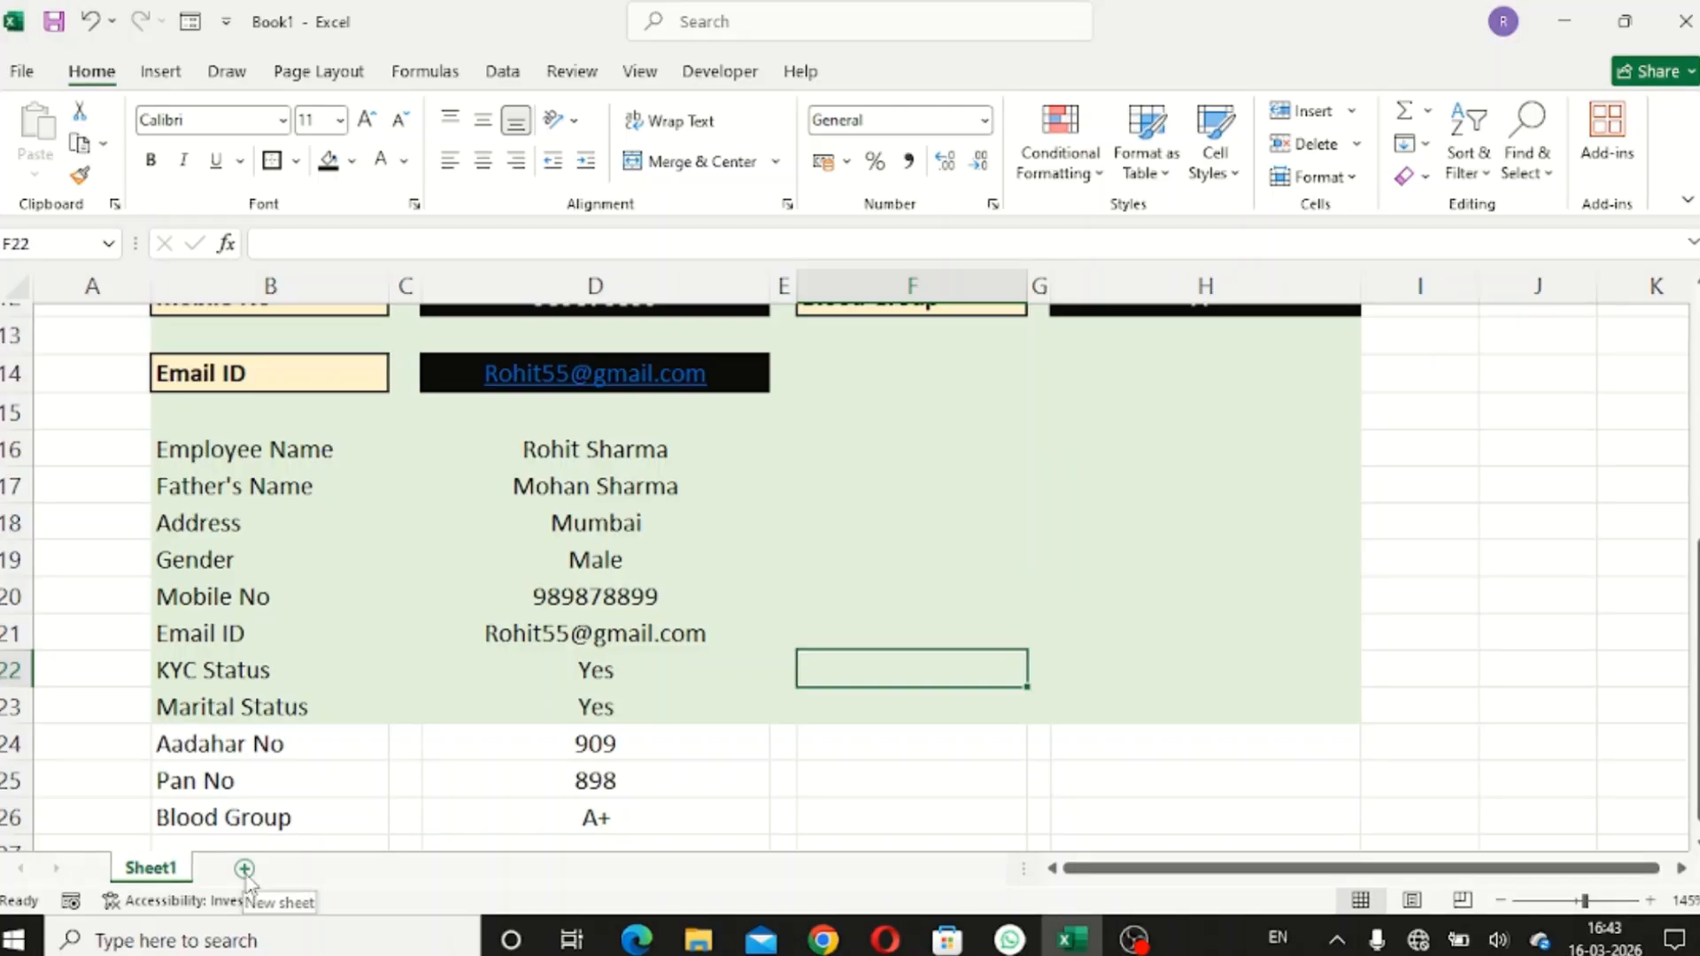
click(245, 870)
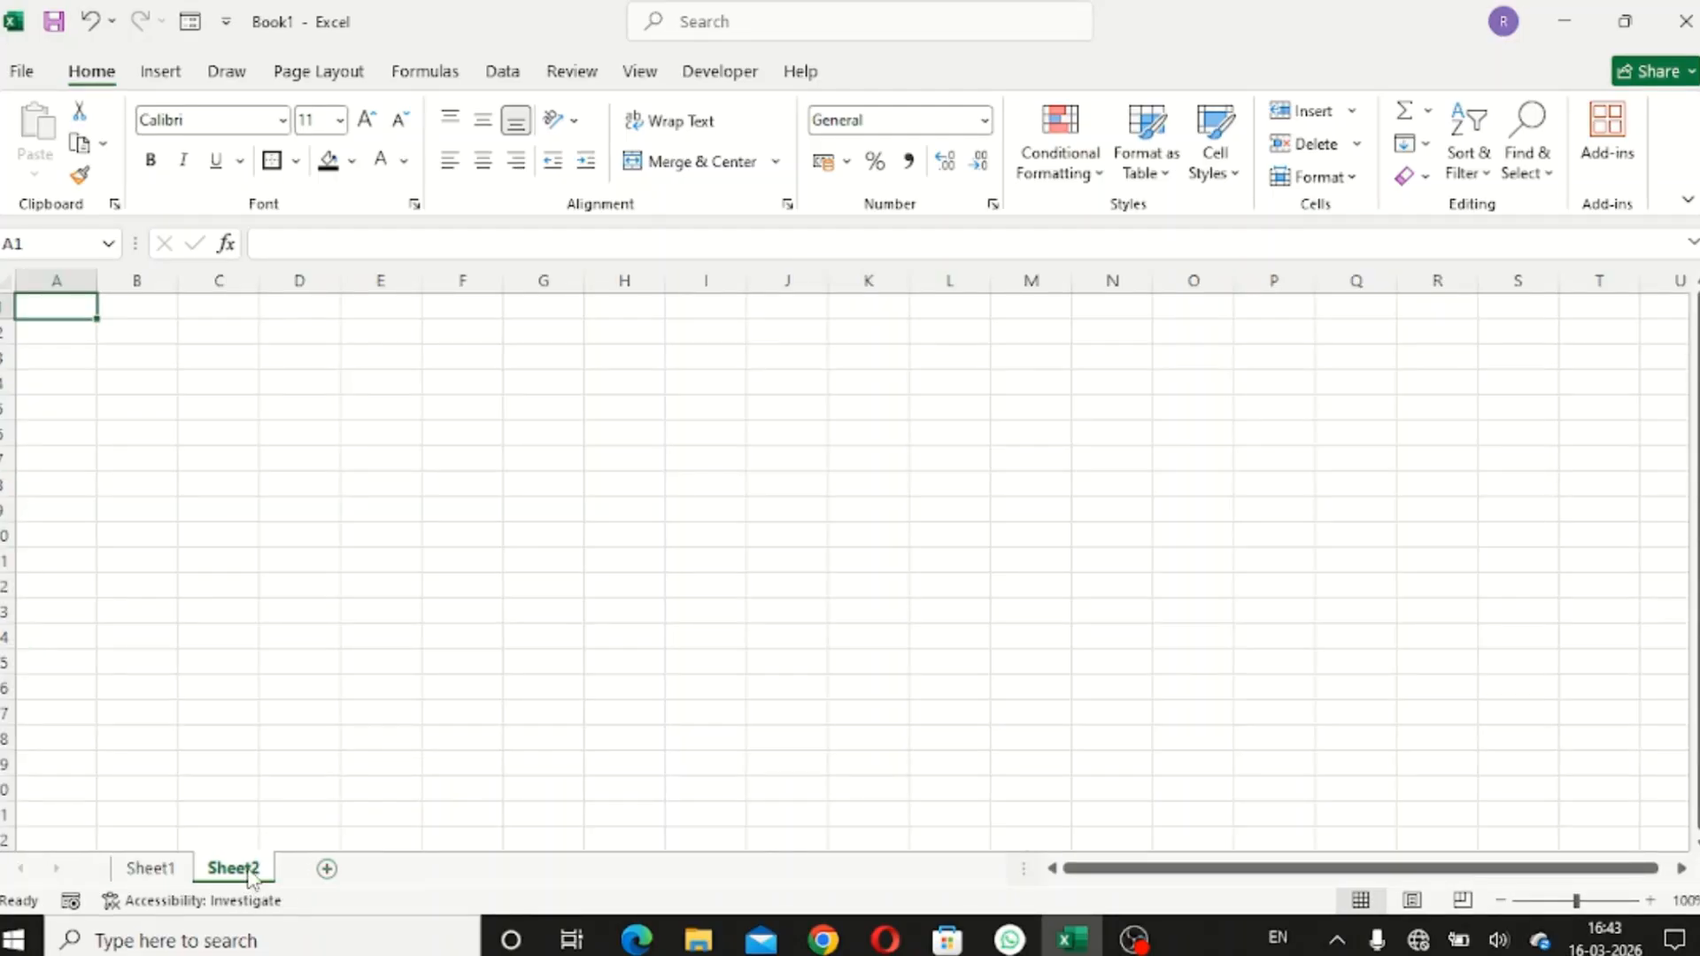
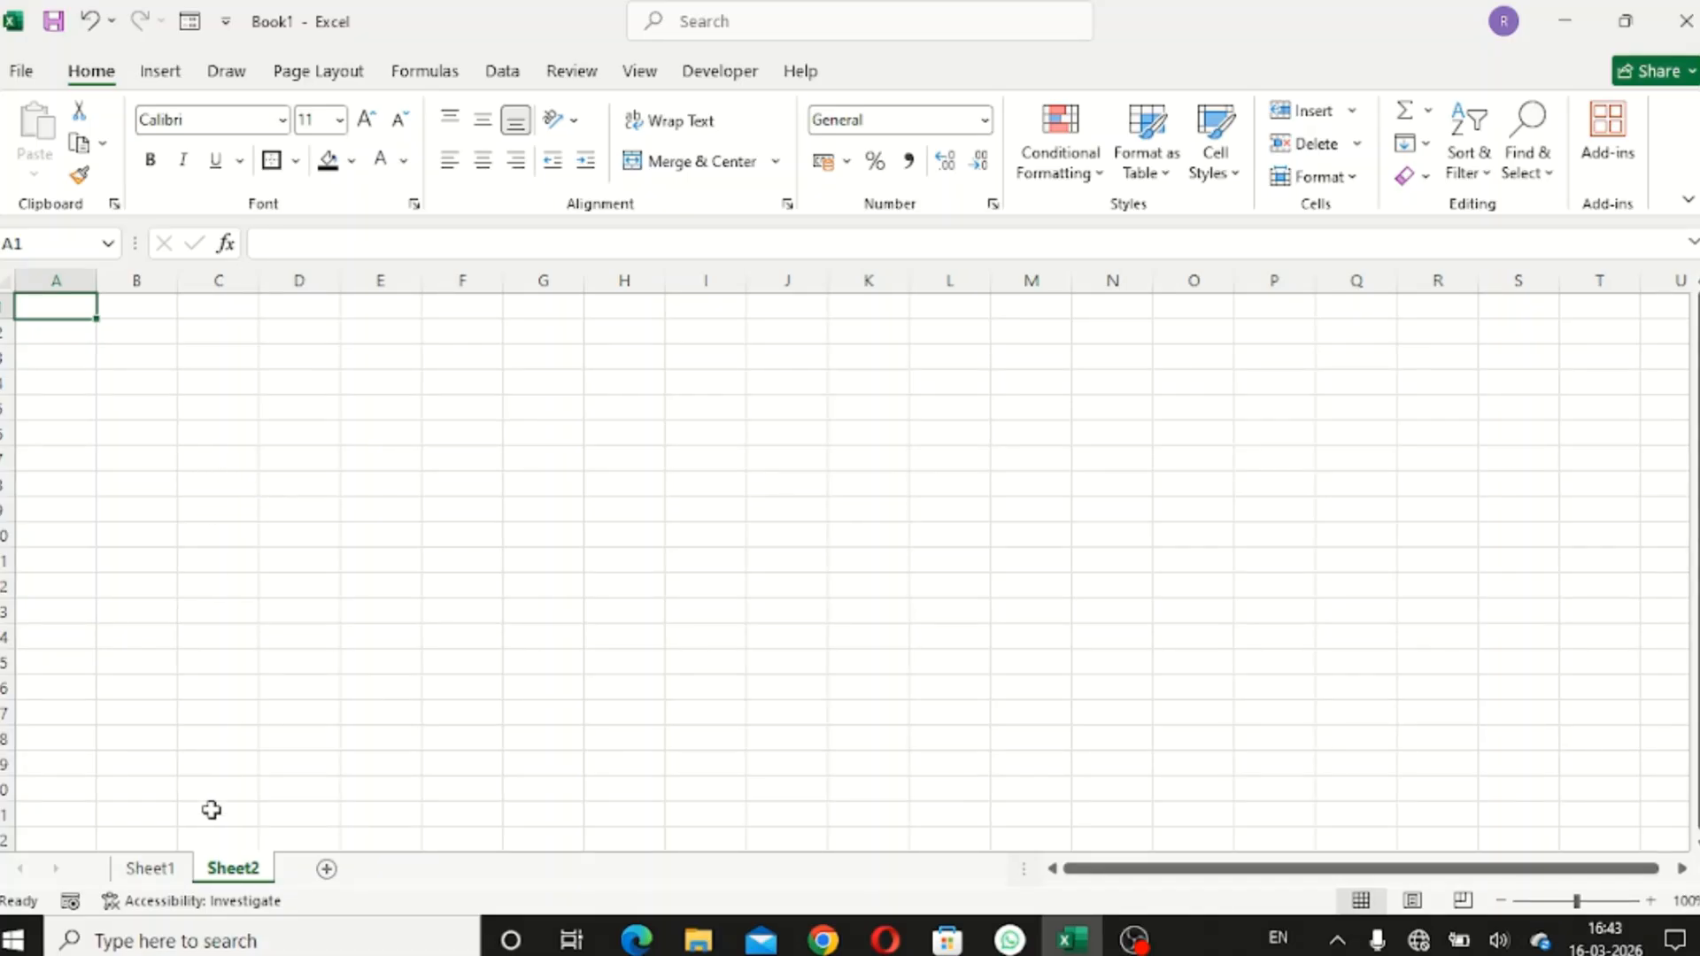
- Copy the field labels in B16:B26 on Sheet1 and switch to the empty Sheet2
click(182, 872)
click(219, 872)
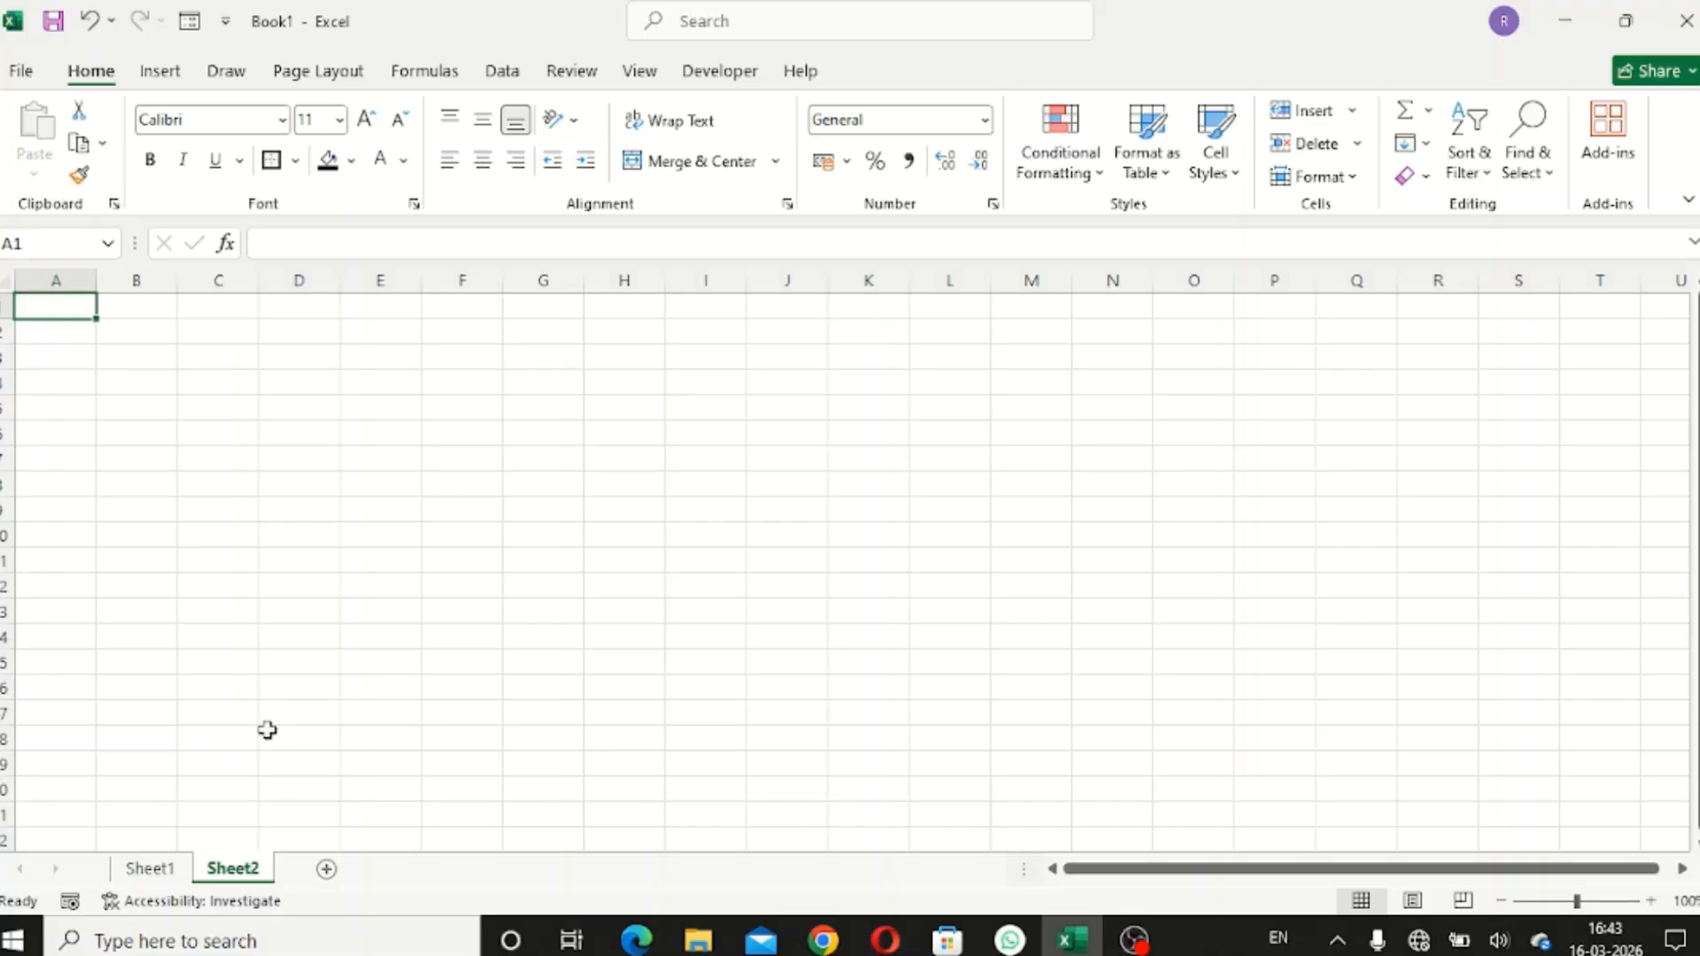
click(182, 872)
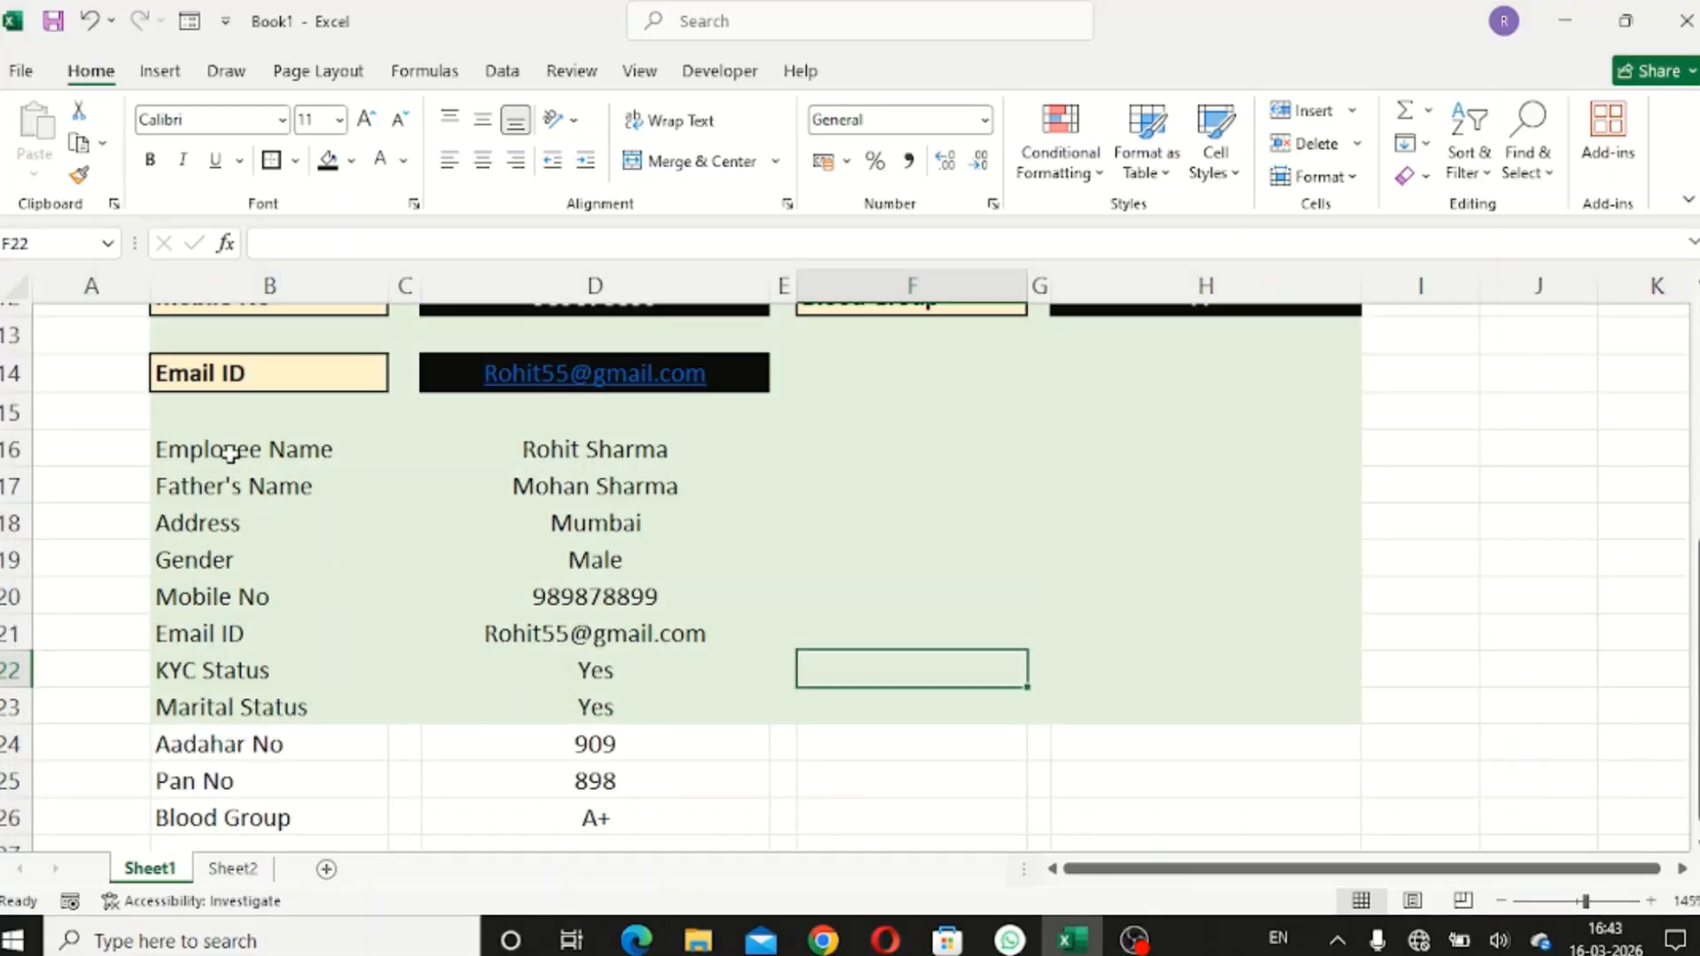
drag(226, 453, 271, 803)
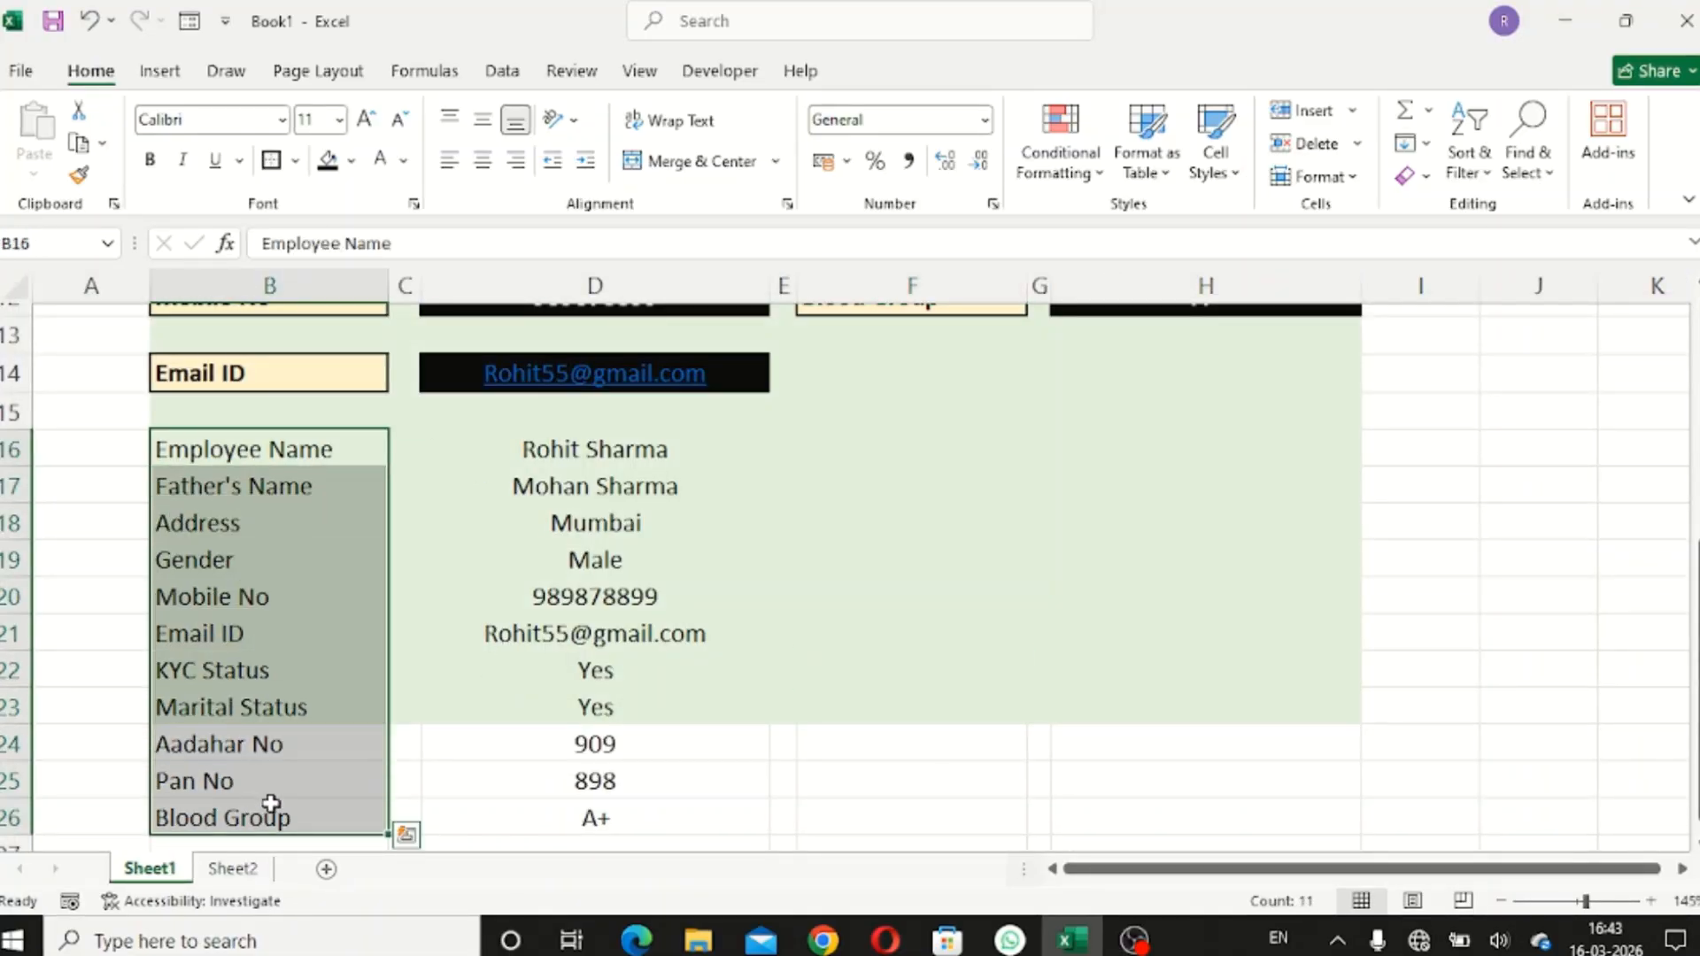
key(ctrl+c)
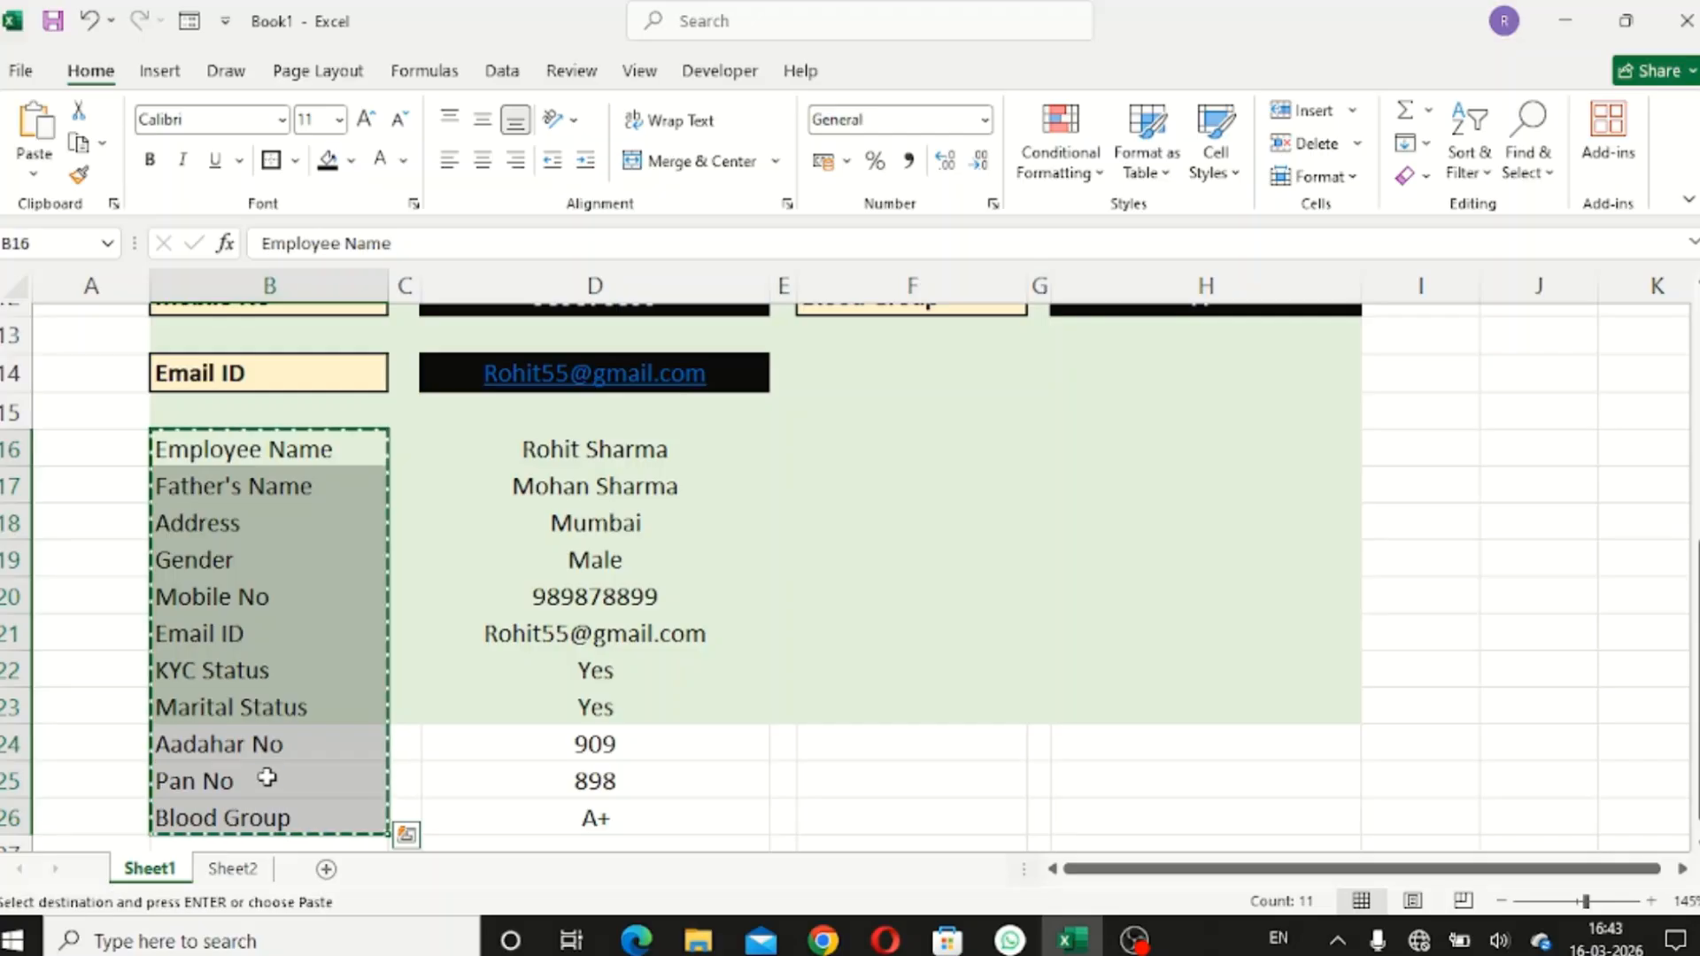
click(232, 868)
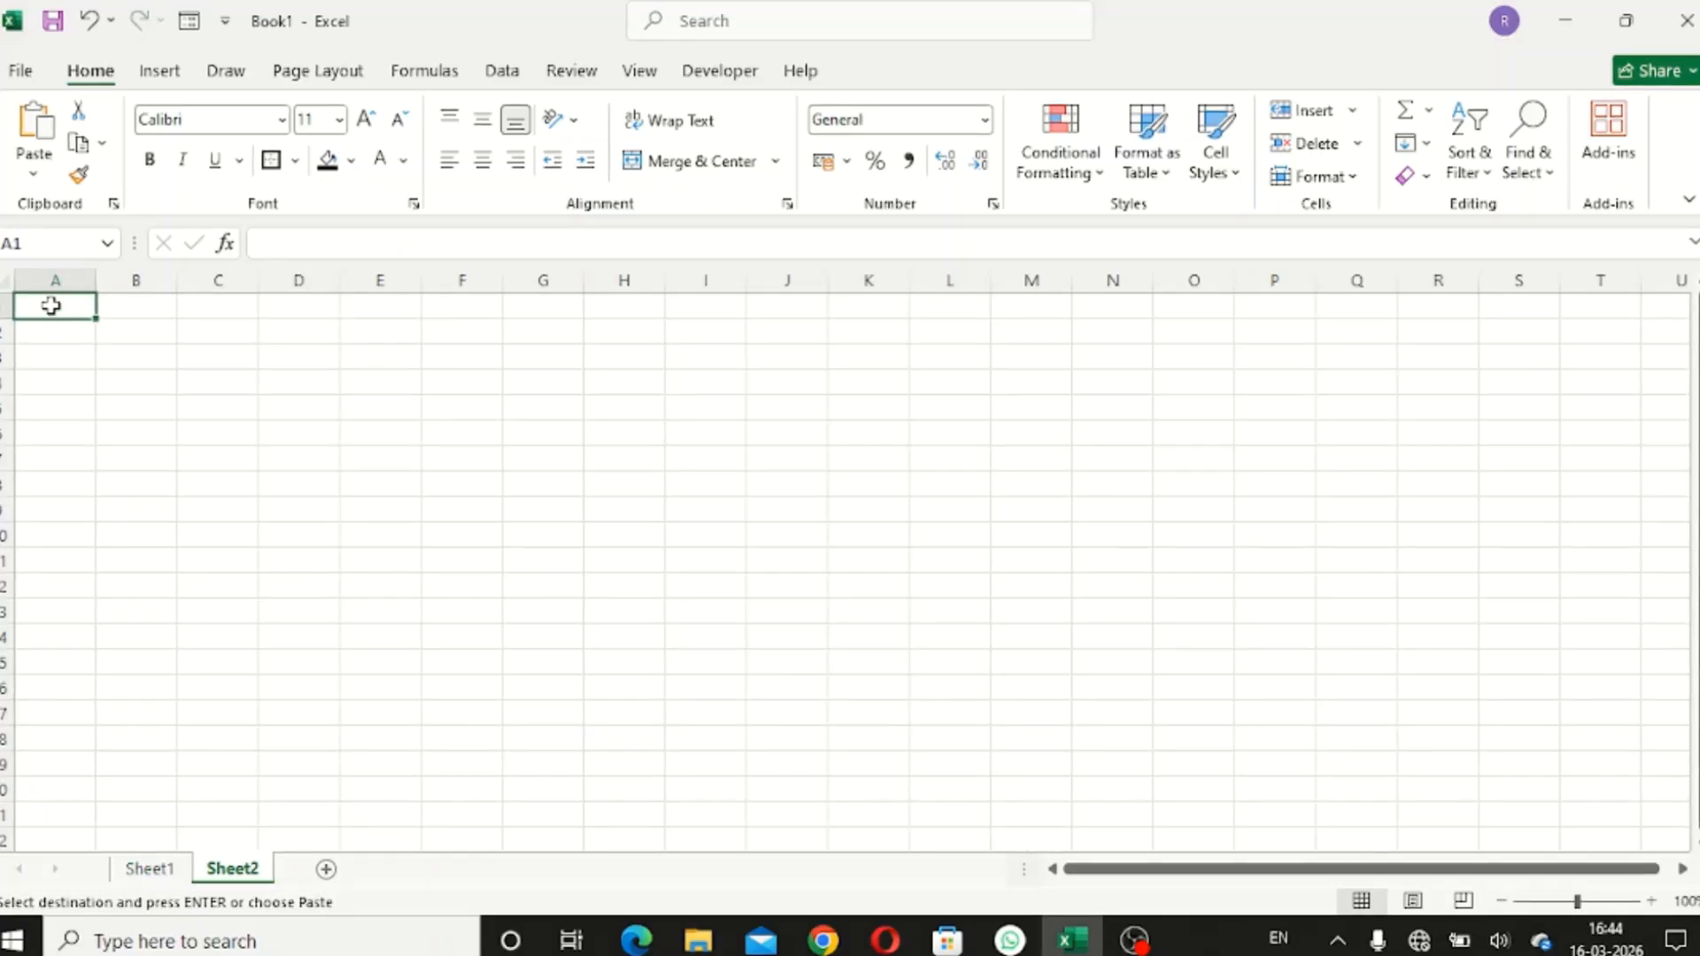
- Paste the labels as transposed values across row 1 and AutoFit columns A–K
key(ctrl+alt+v)
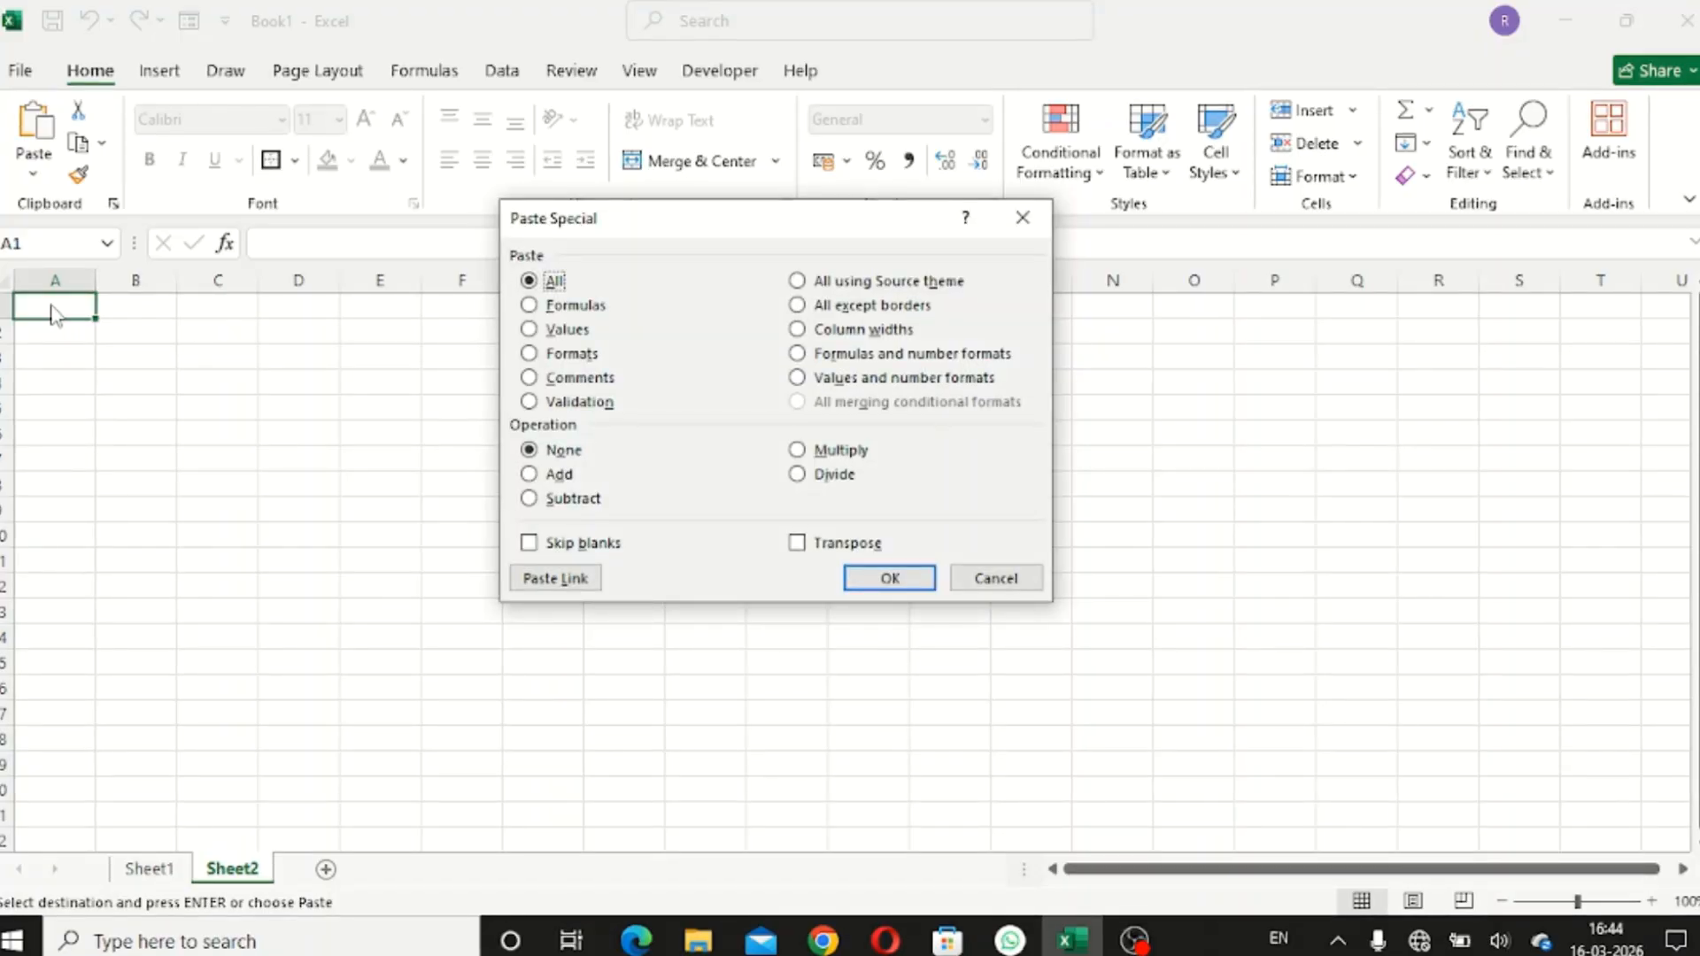
click(530, 331)
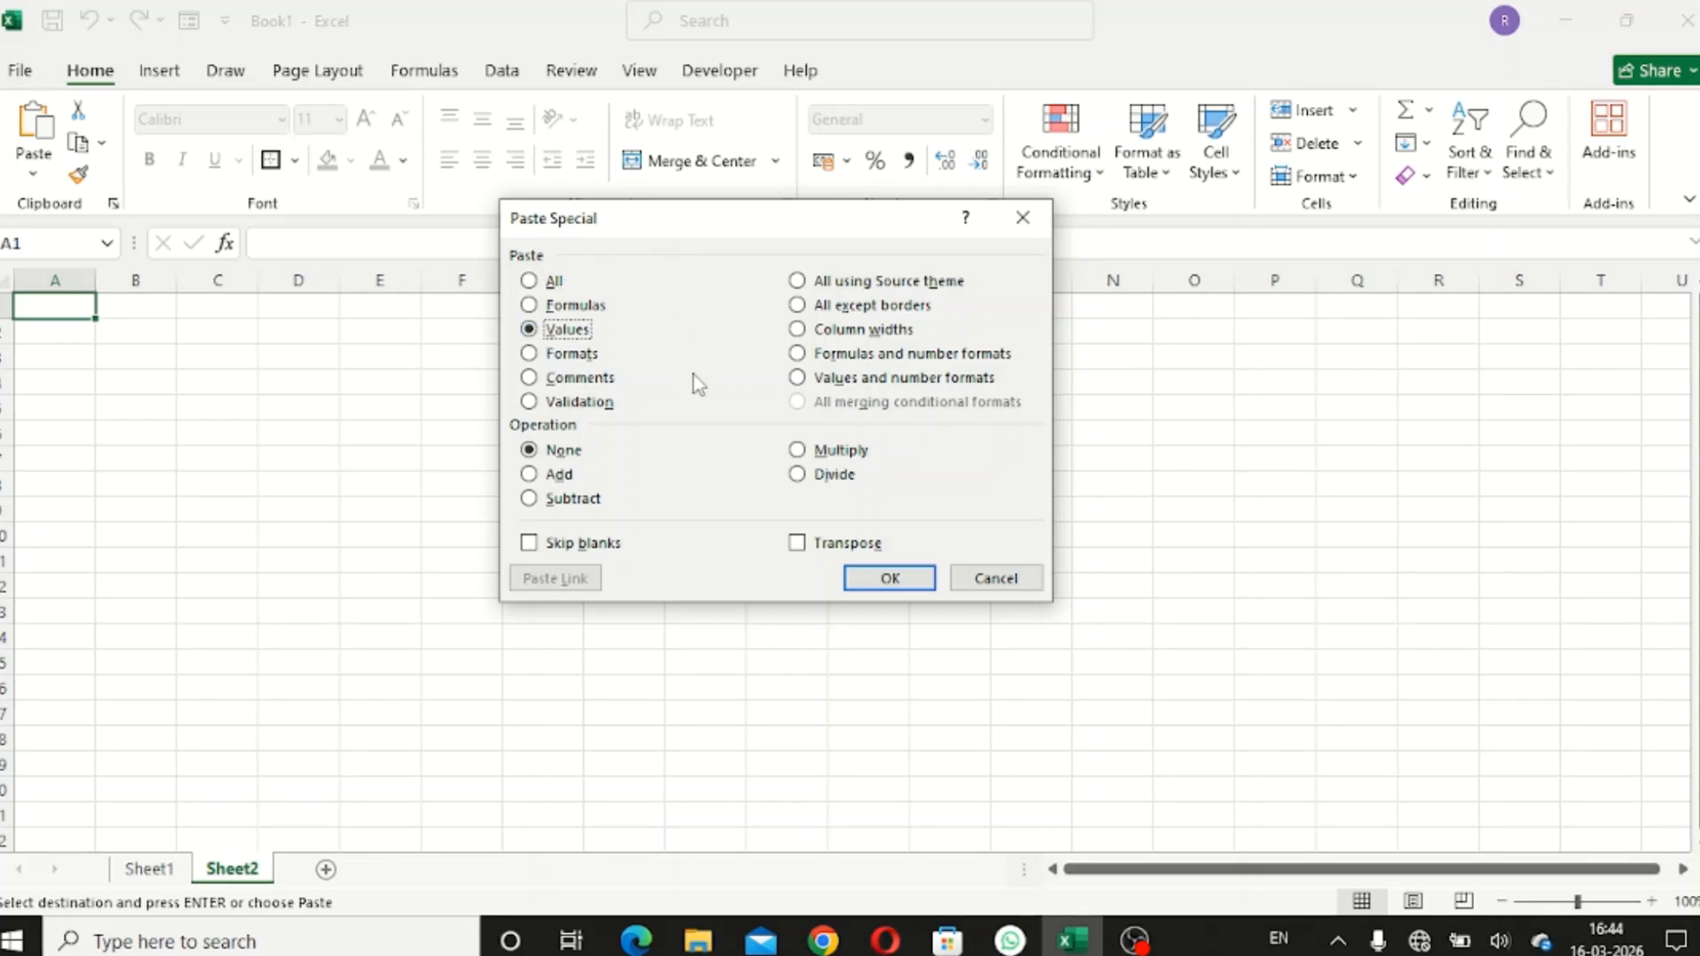
click(797, 543)
click(873, 573)
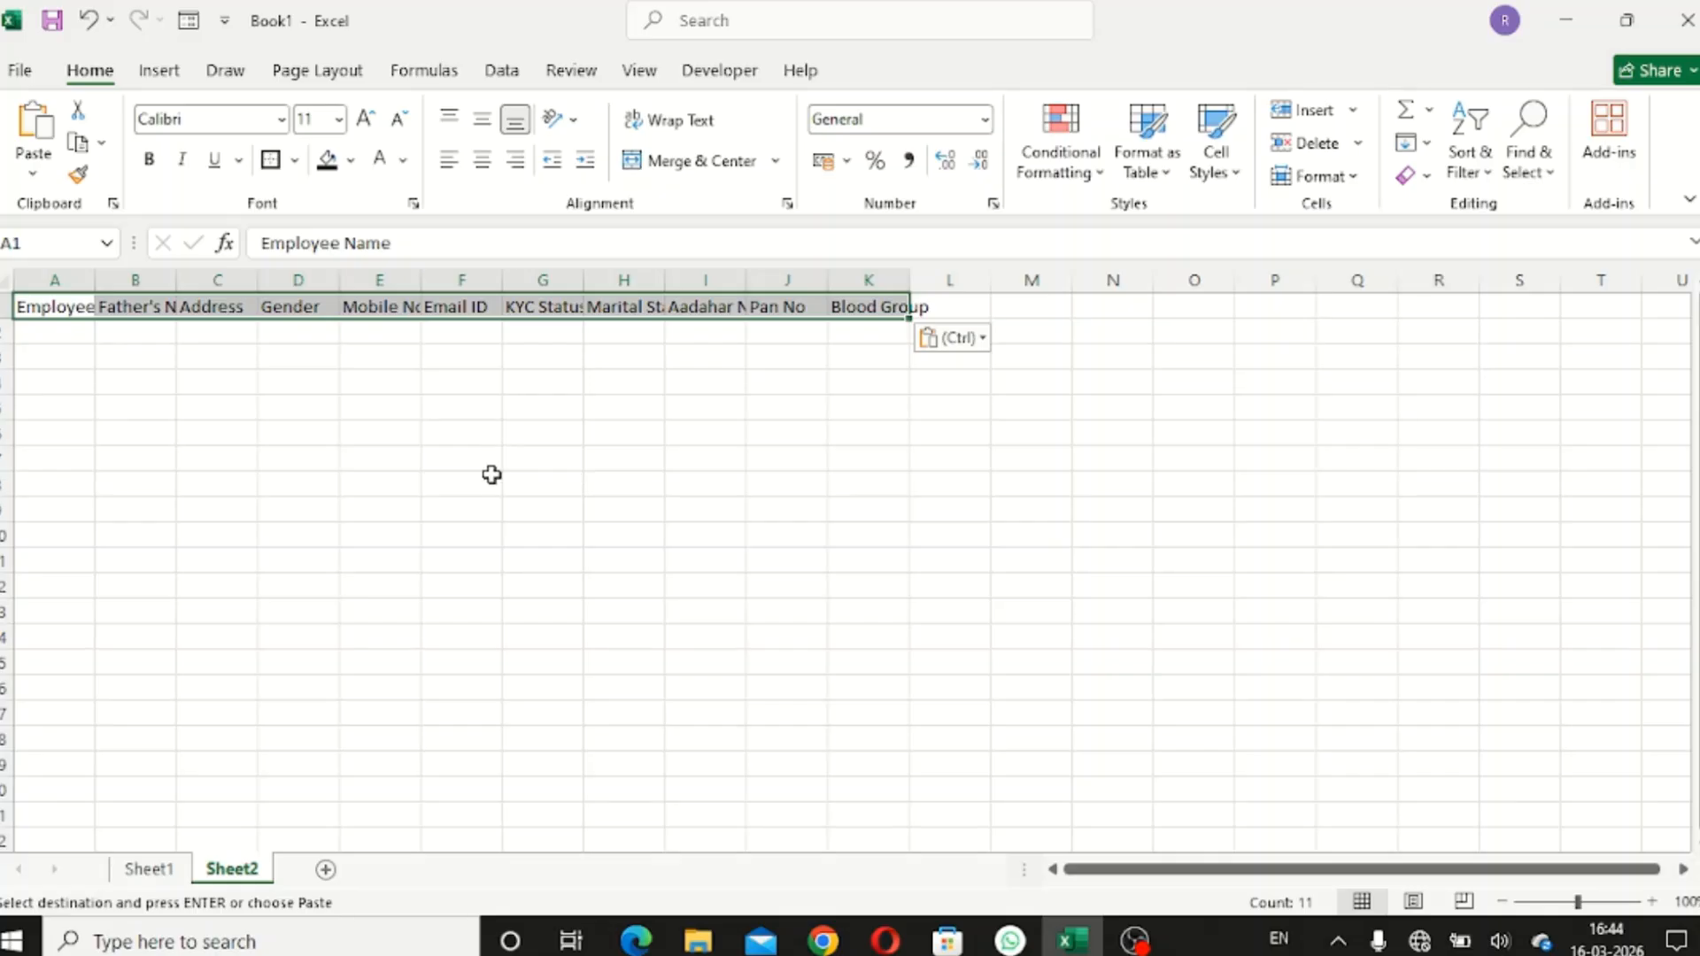
click(500, 438)
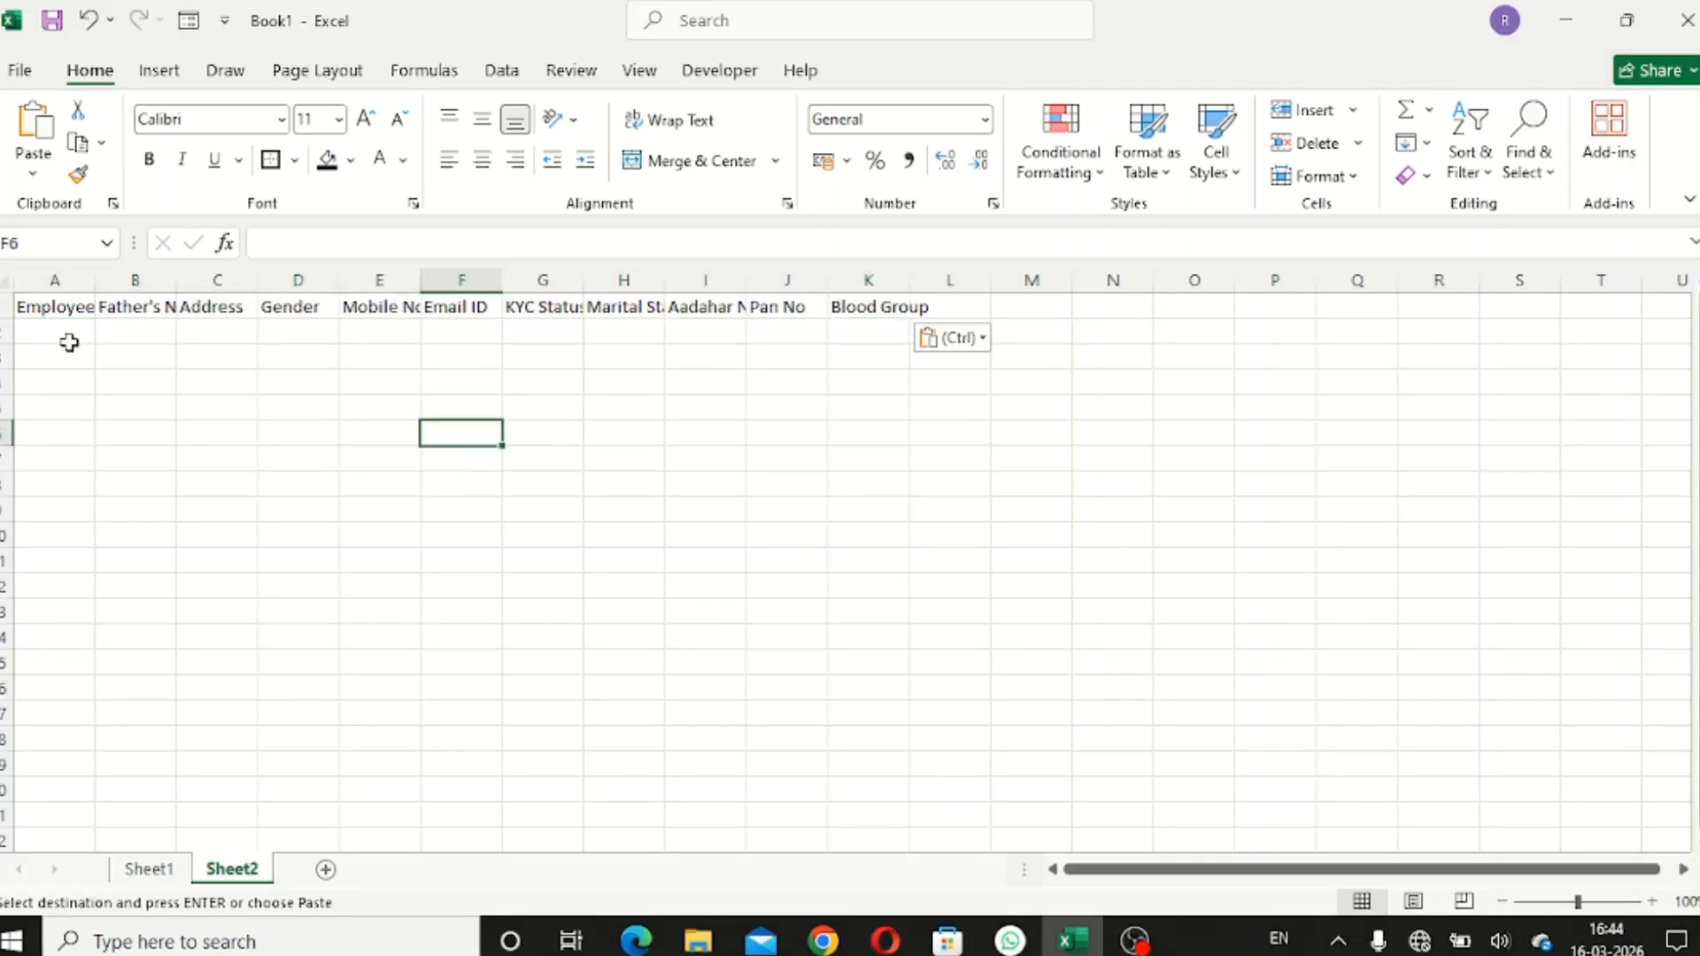
drag(53, 280, 861, 334)
double_click(828, 282)
click(710, 405)
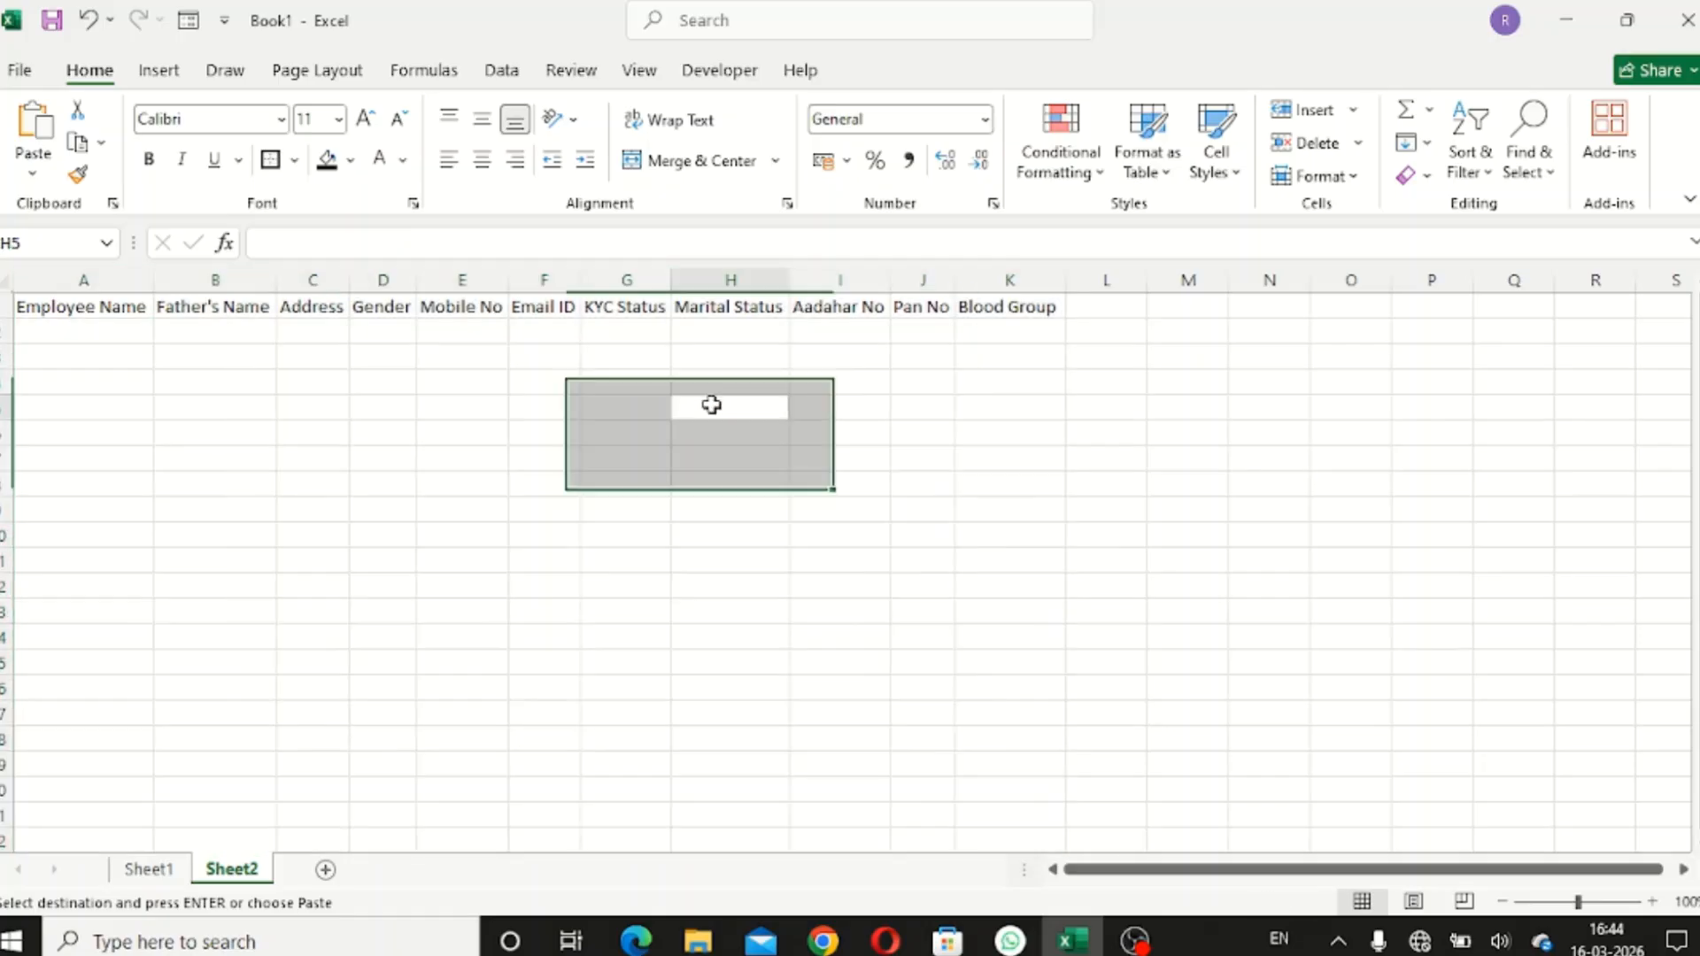
- Make the A1:K1 headers bold and larger, then refit the columns to them
drag(62, 304, 996, 306)
click(148, 158)
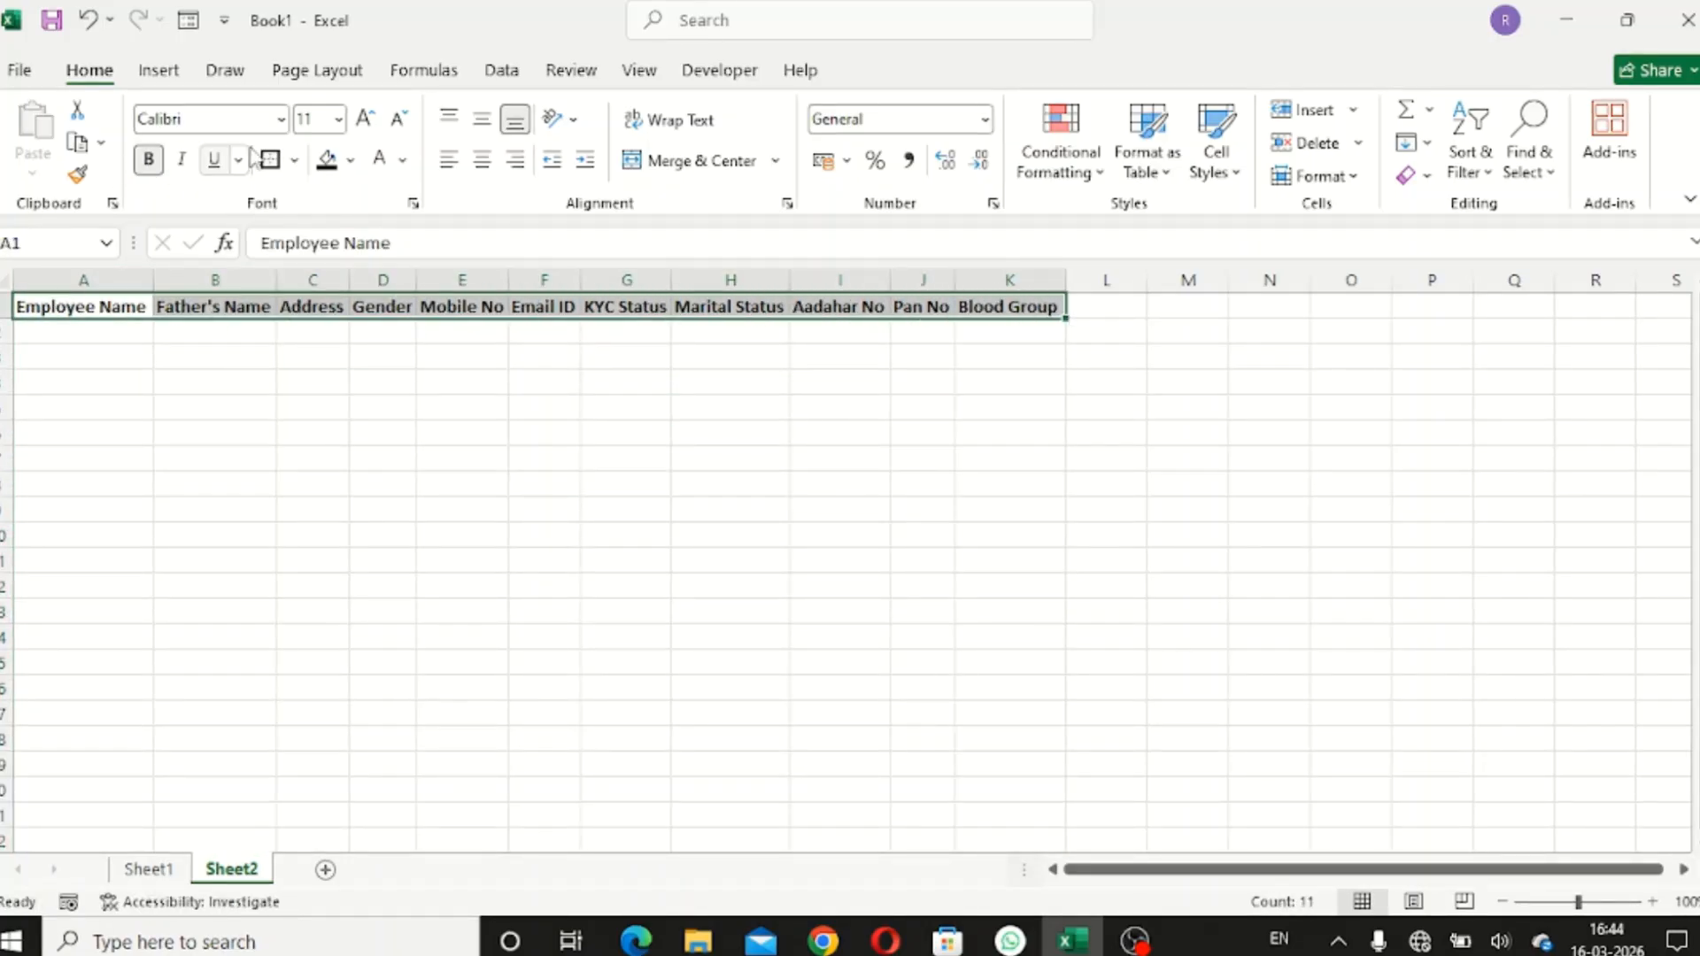
click(370, 124)
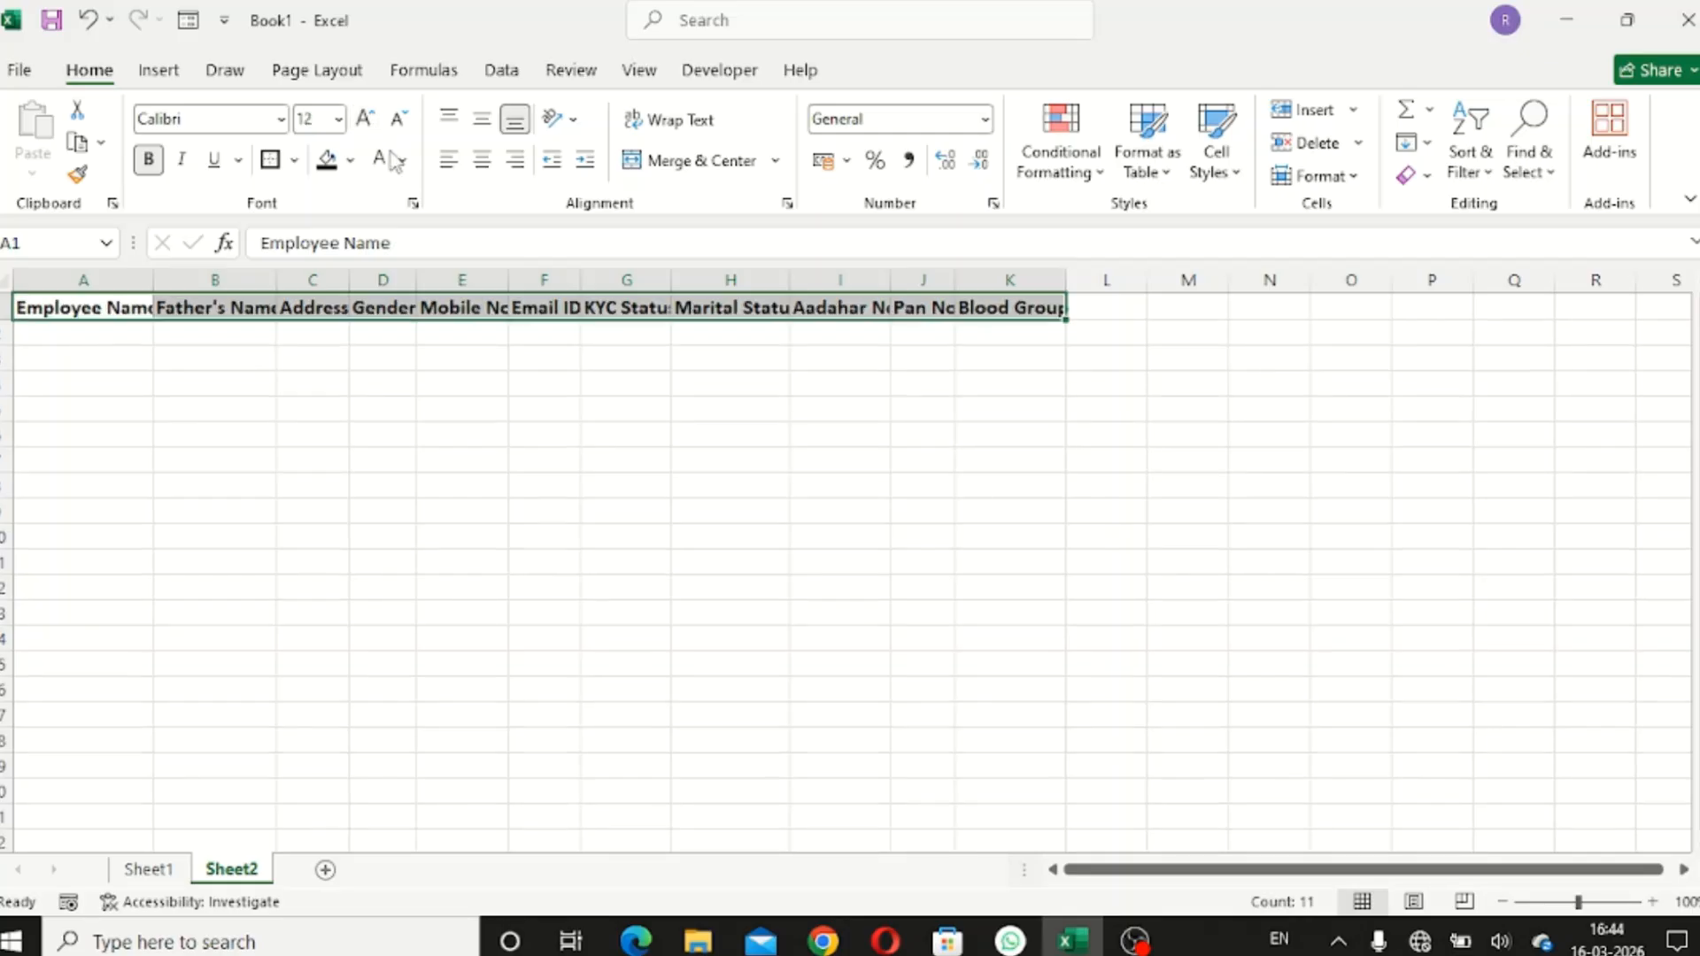
click(383, 382)
drag(39, 284, 986, 303)
double_click(948, 285)
click(808, 454)
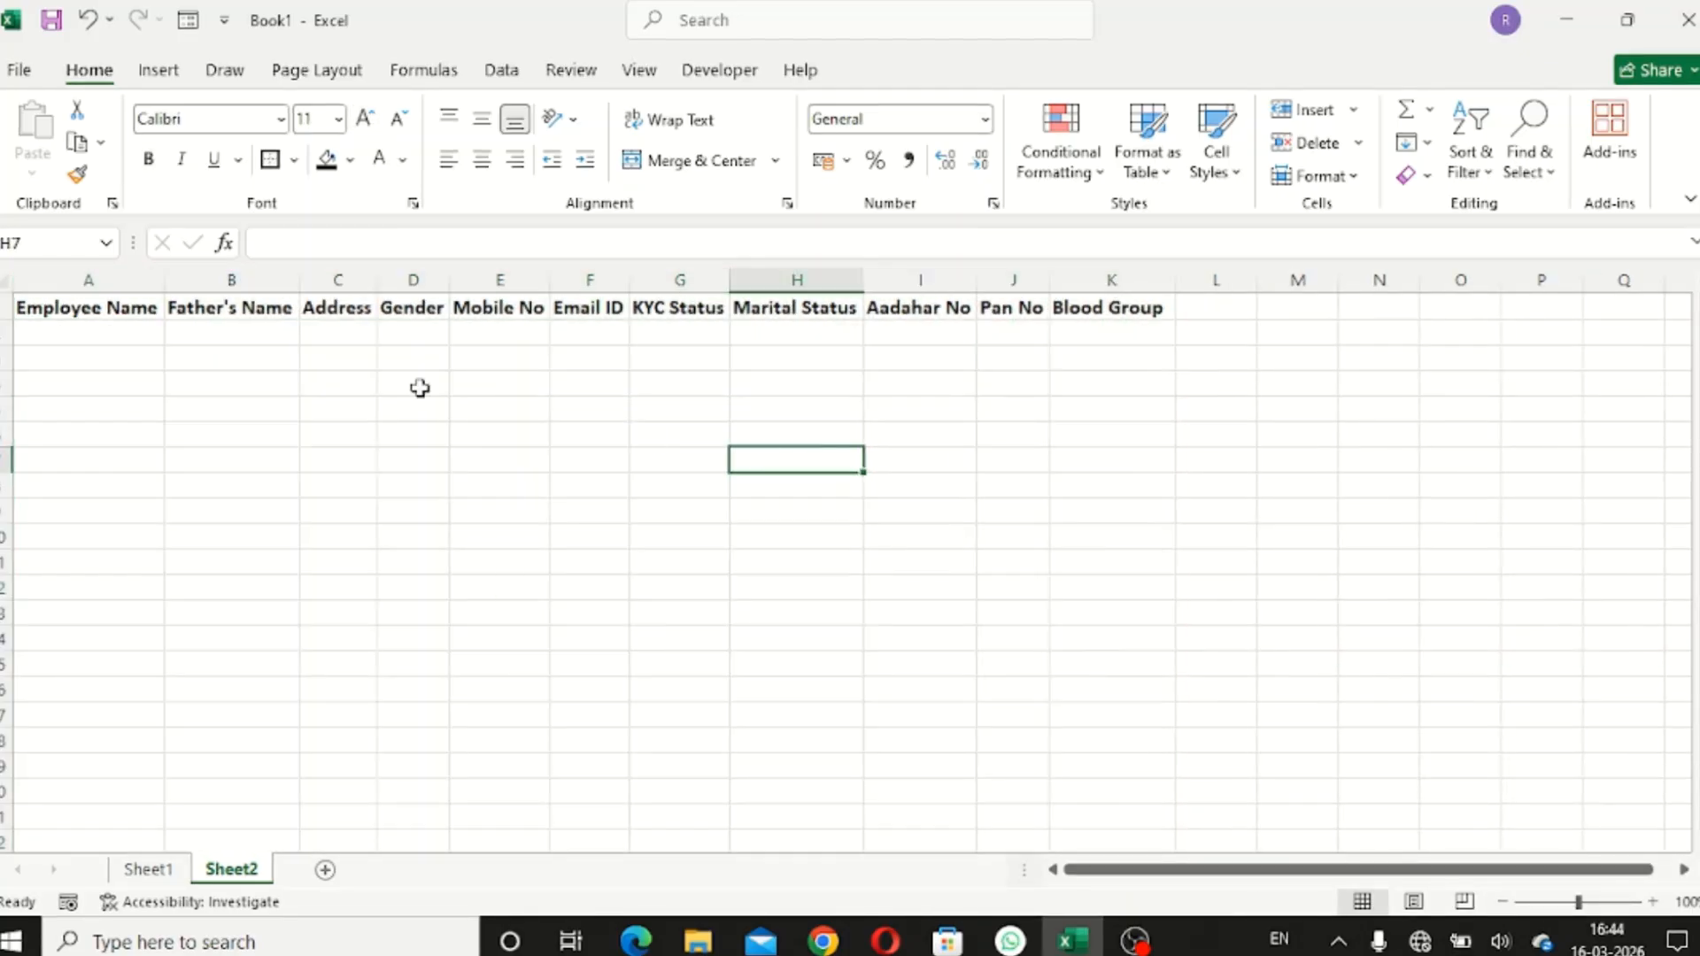
click(64, 312)
click(57, 326)
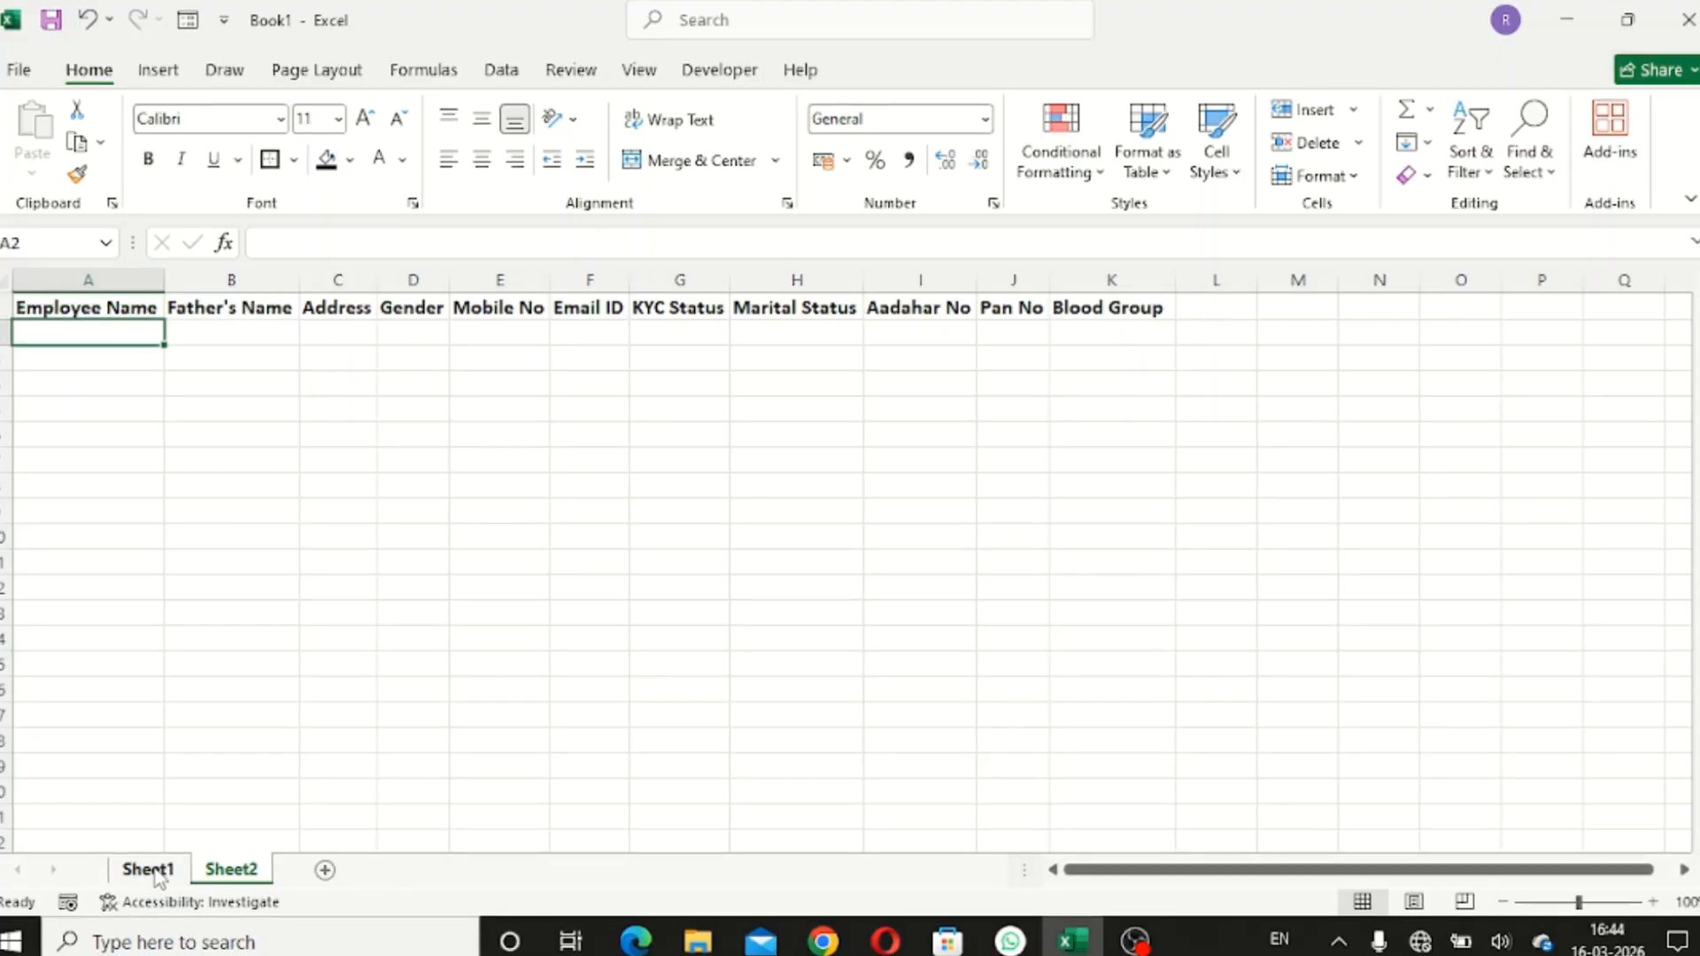
- Return to Sheet1's form and open Developer > Record Macro, showing the default name Macro1
click(154, 872)
click(1032, 520)
scroll(921, 512, up, 4)
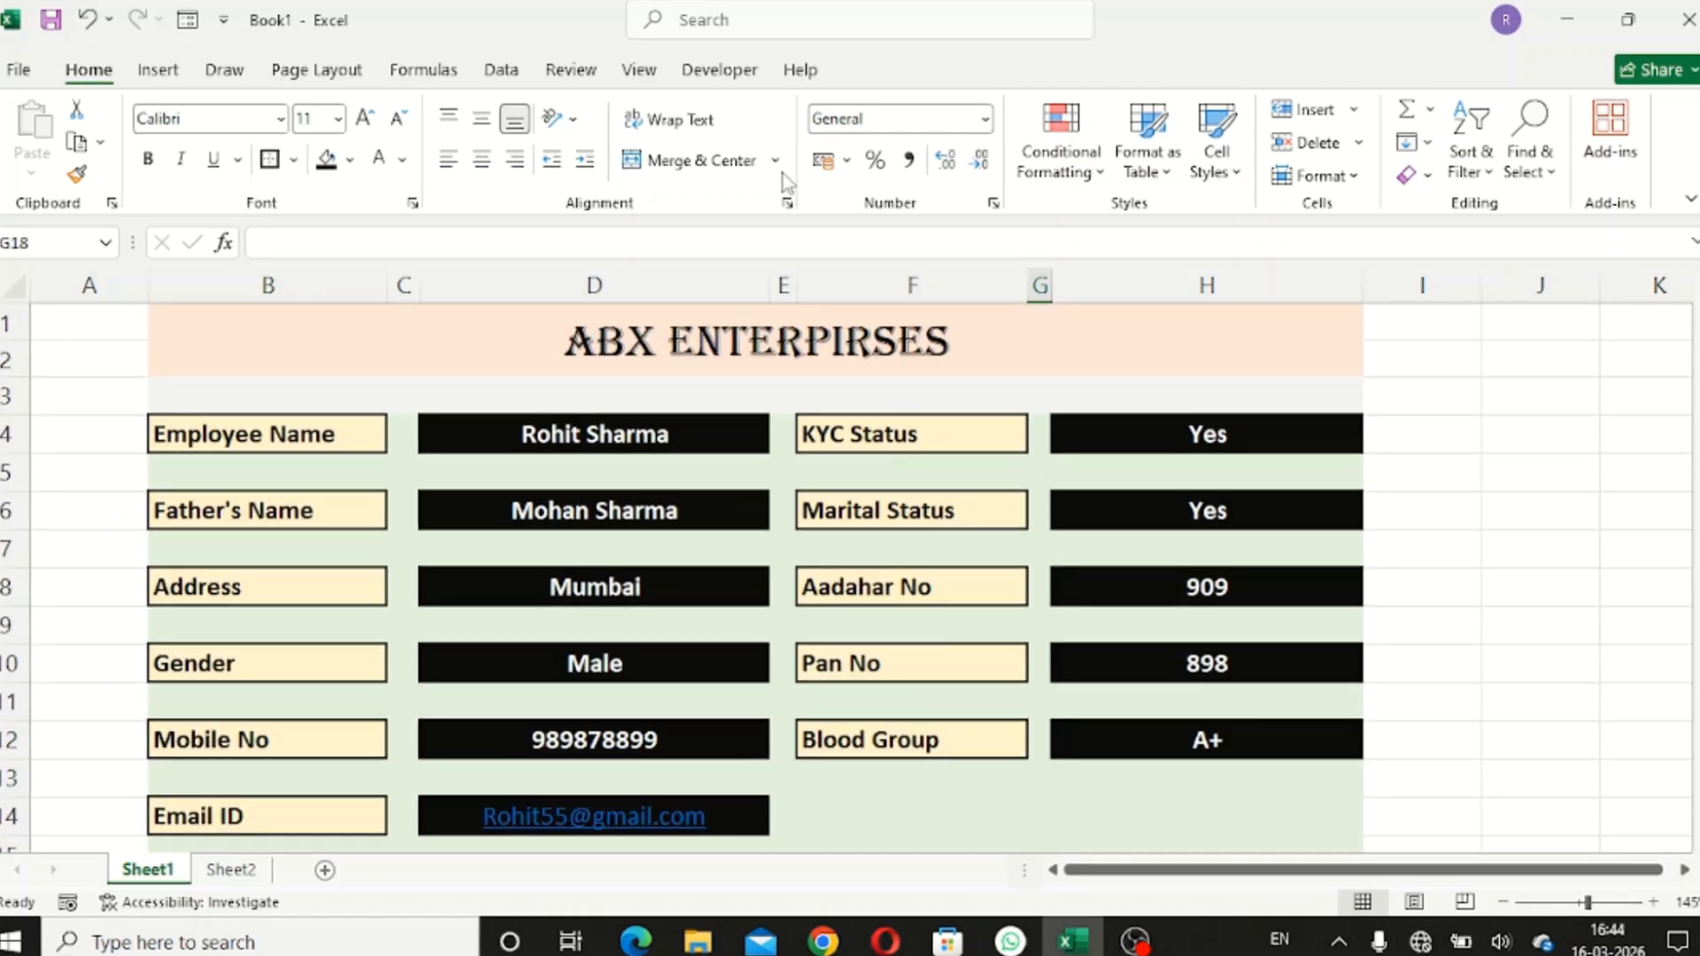
click(731, 70)
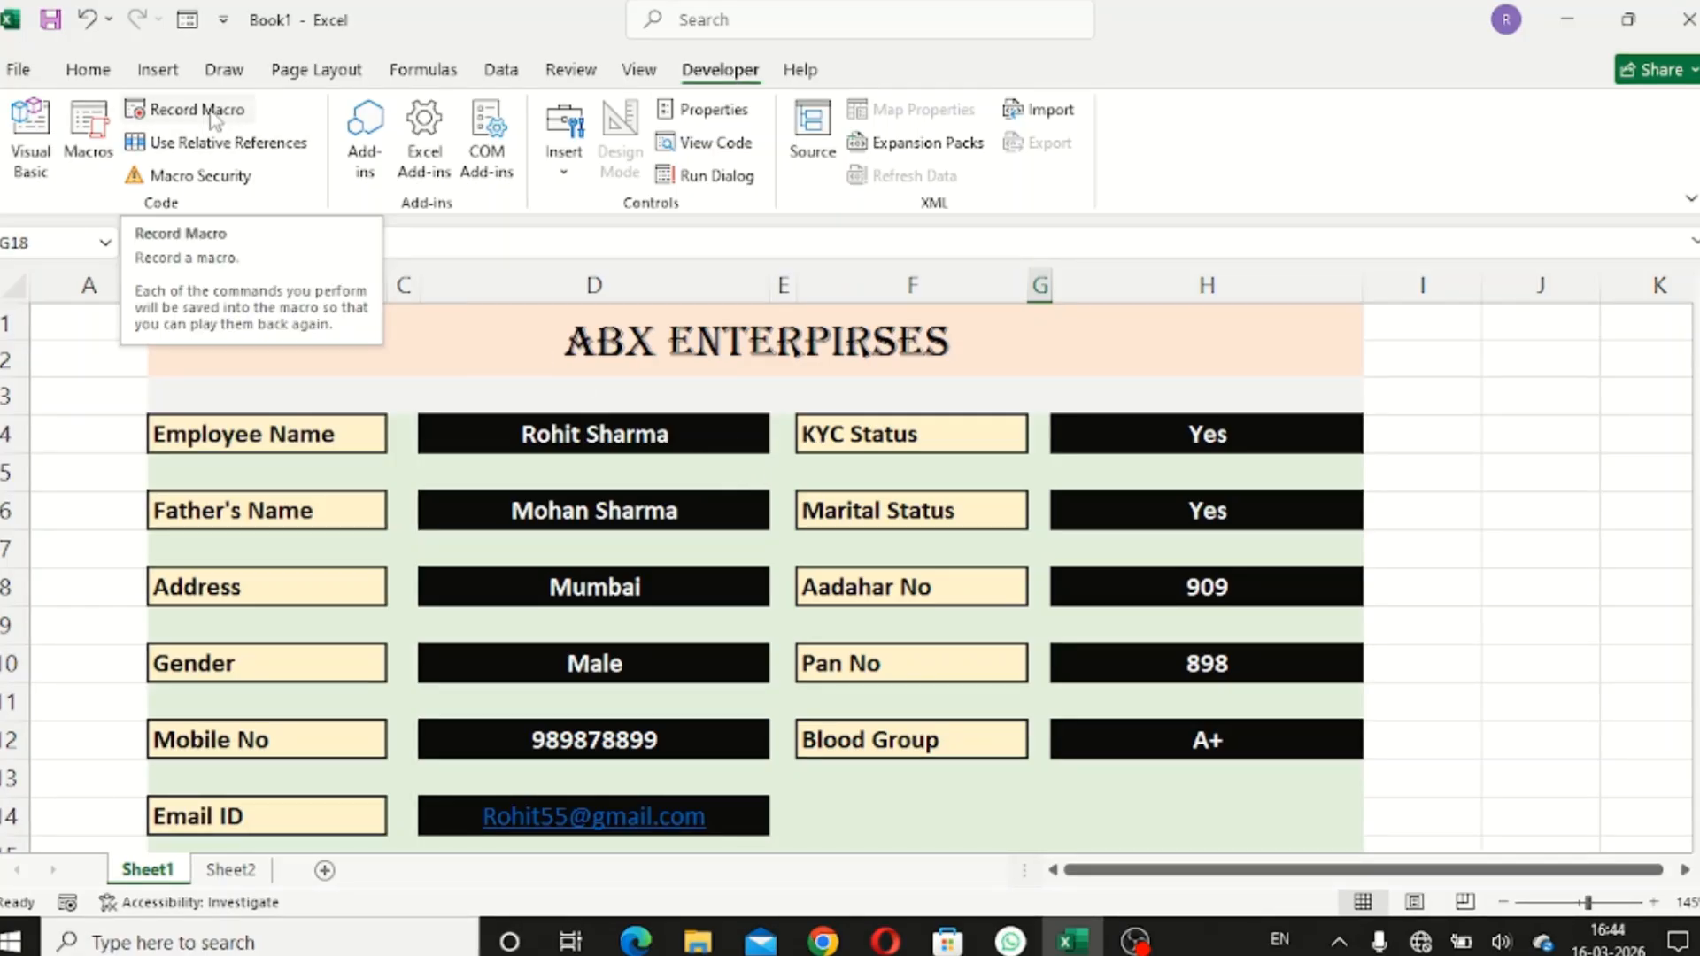
click(215, 120)
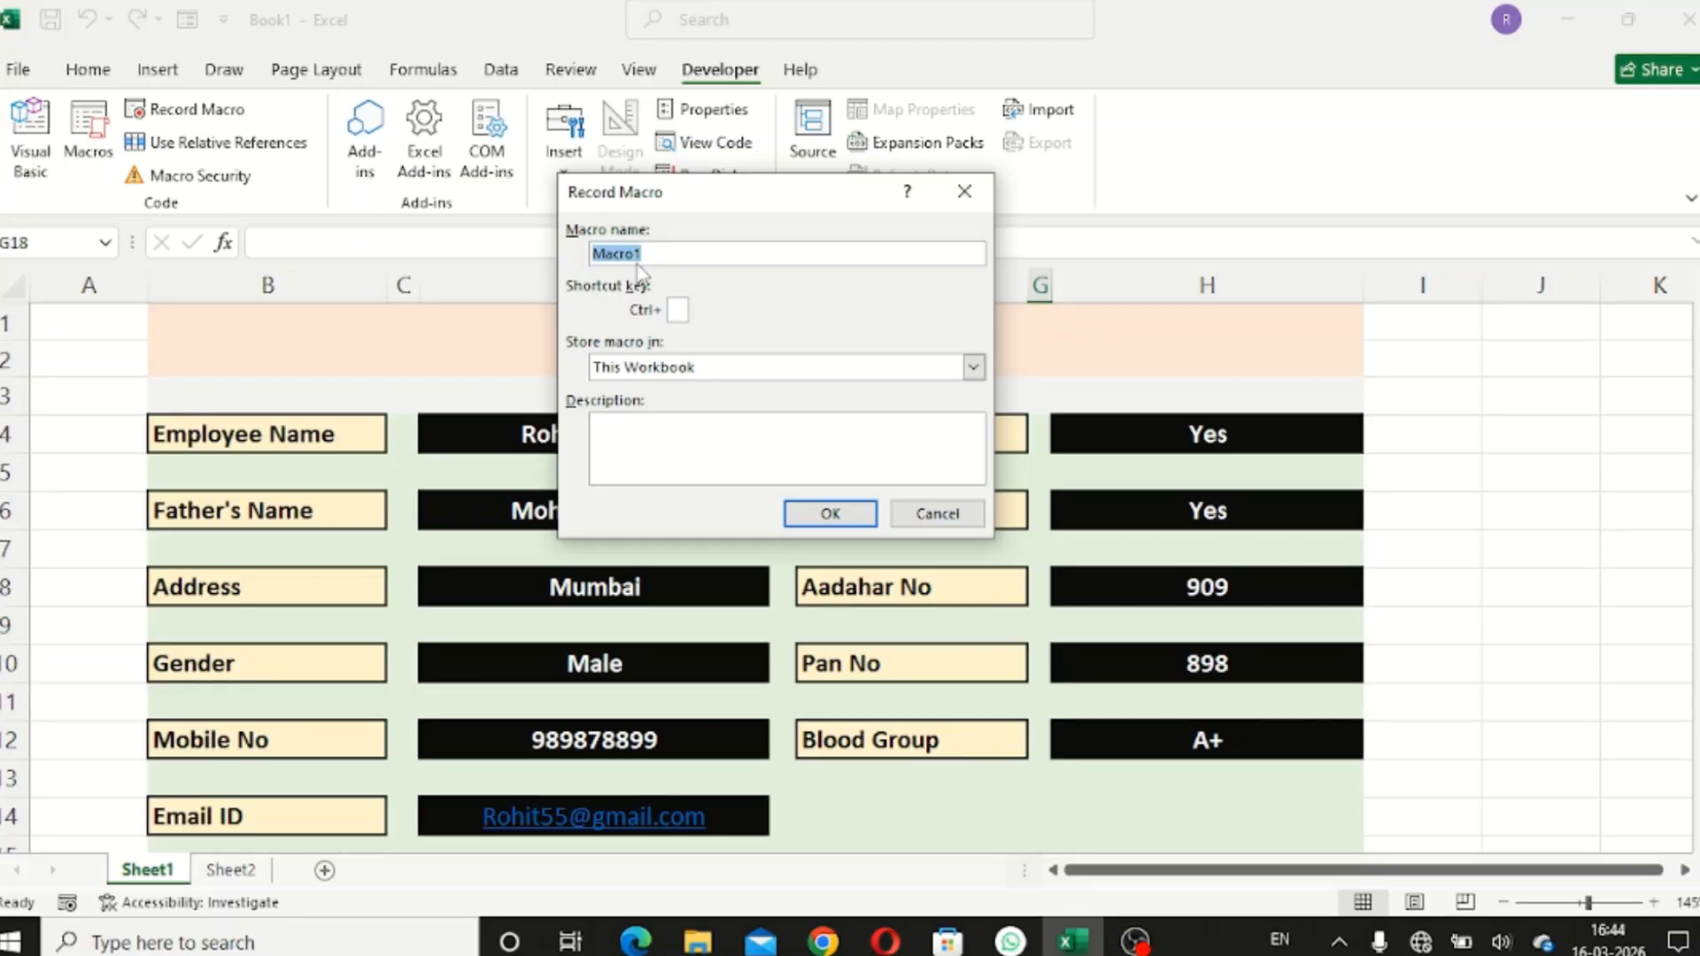
- Start recording Macro1, then insert a blank row 2 below Sheet2's headers
click(832, 516)
scroll(839, 515, down, 4)
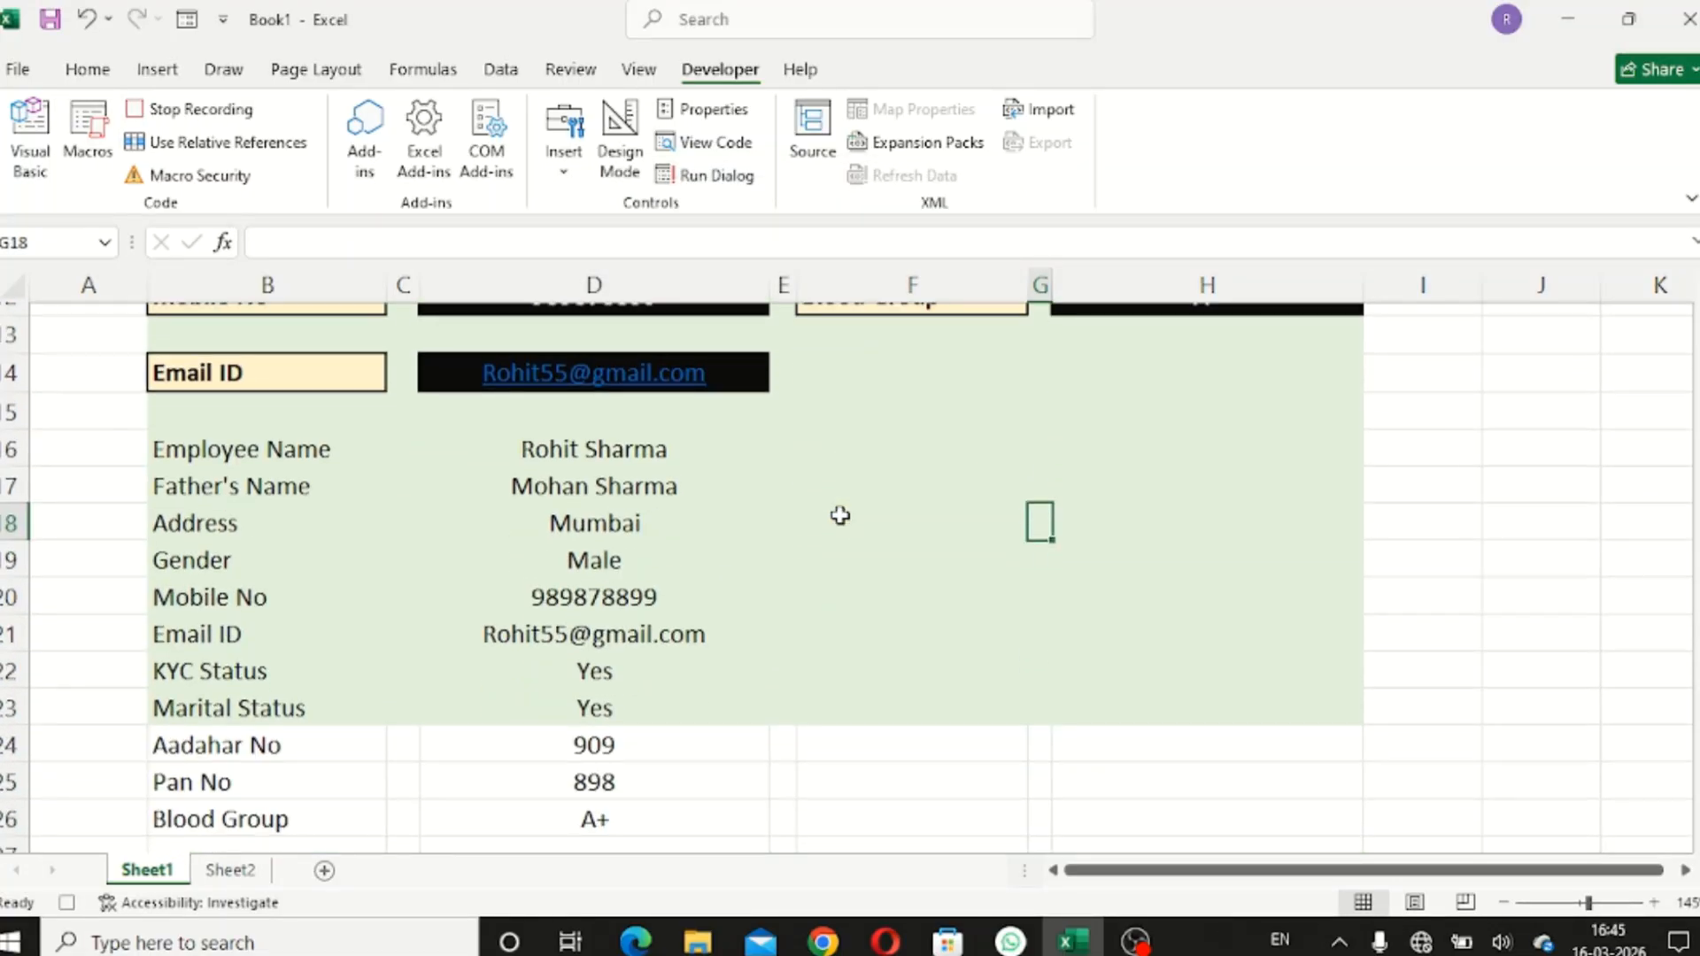
scroll(840, 516, down, 1)
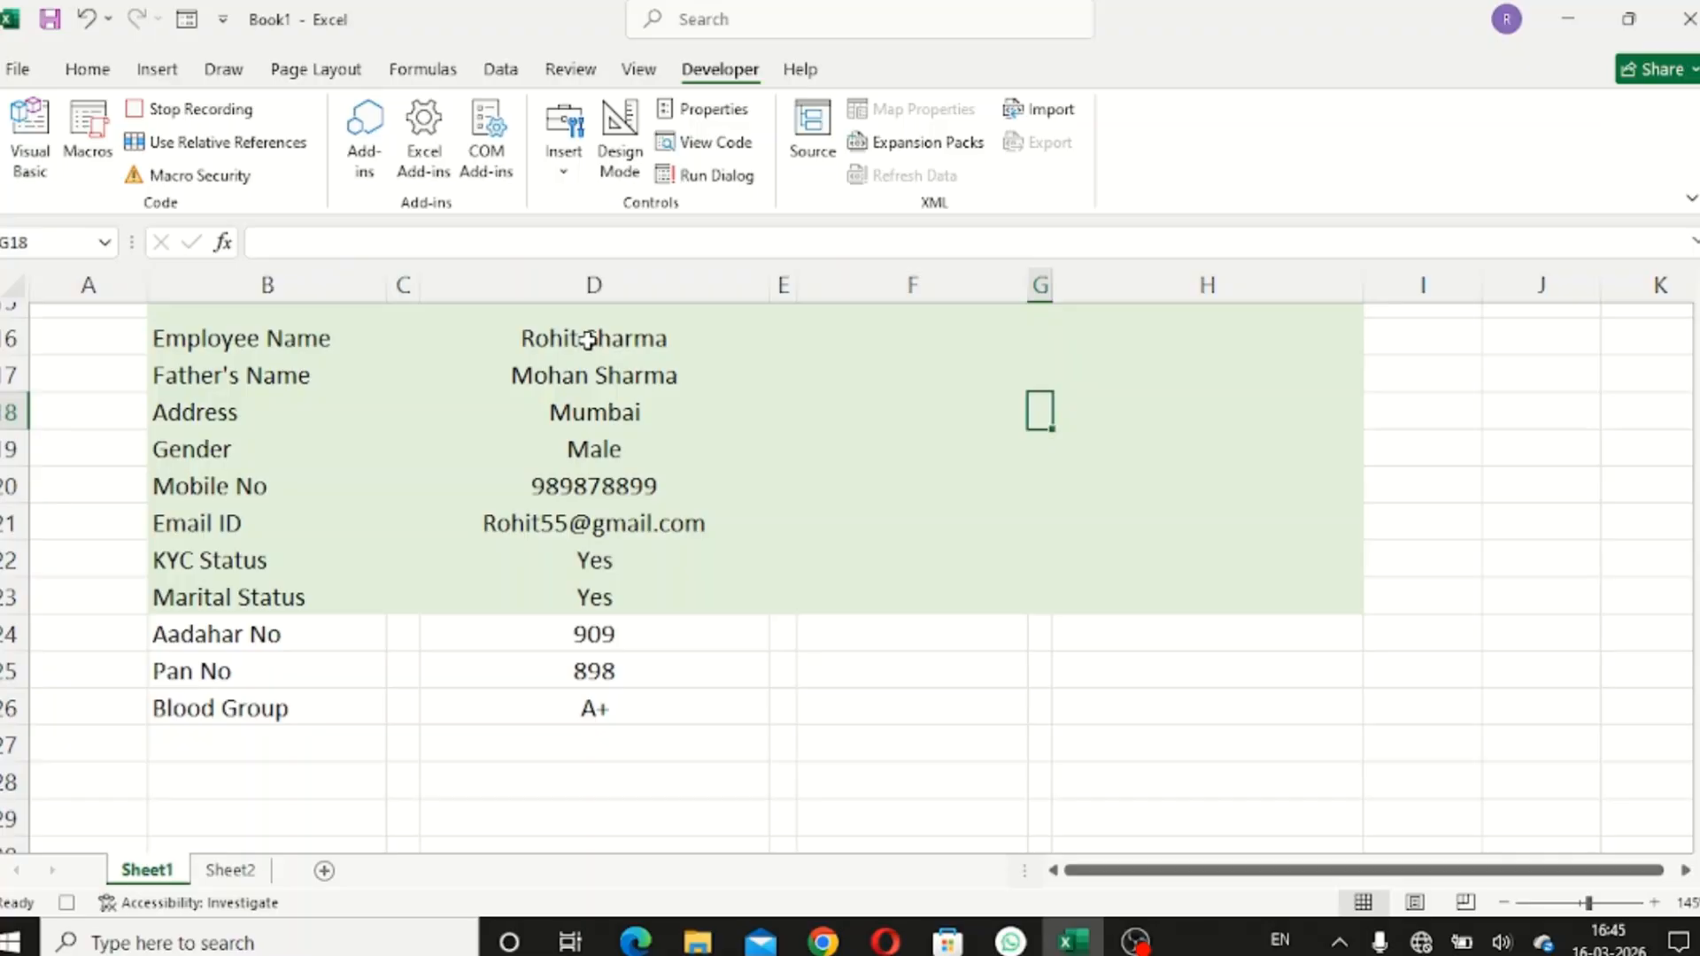
drag(589, 339, 649, 710)
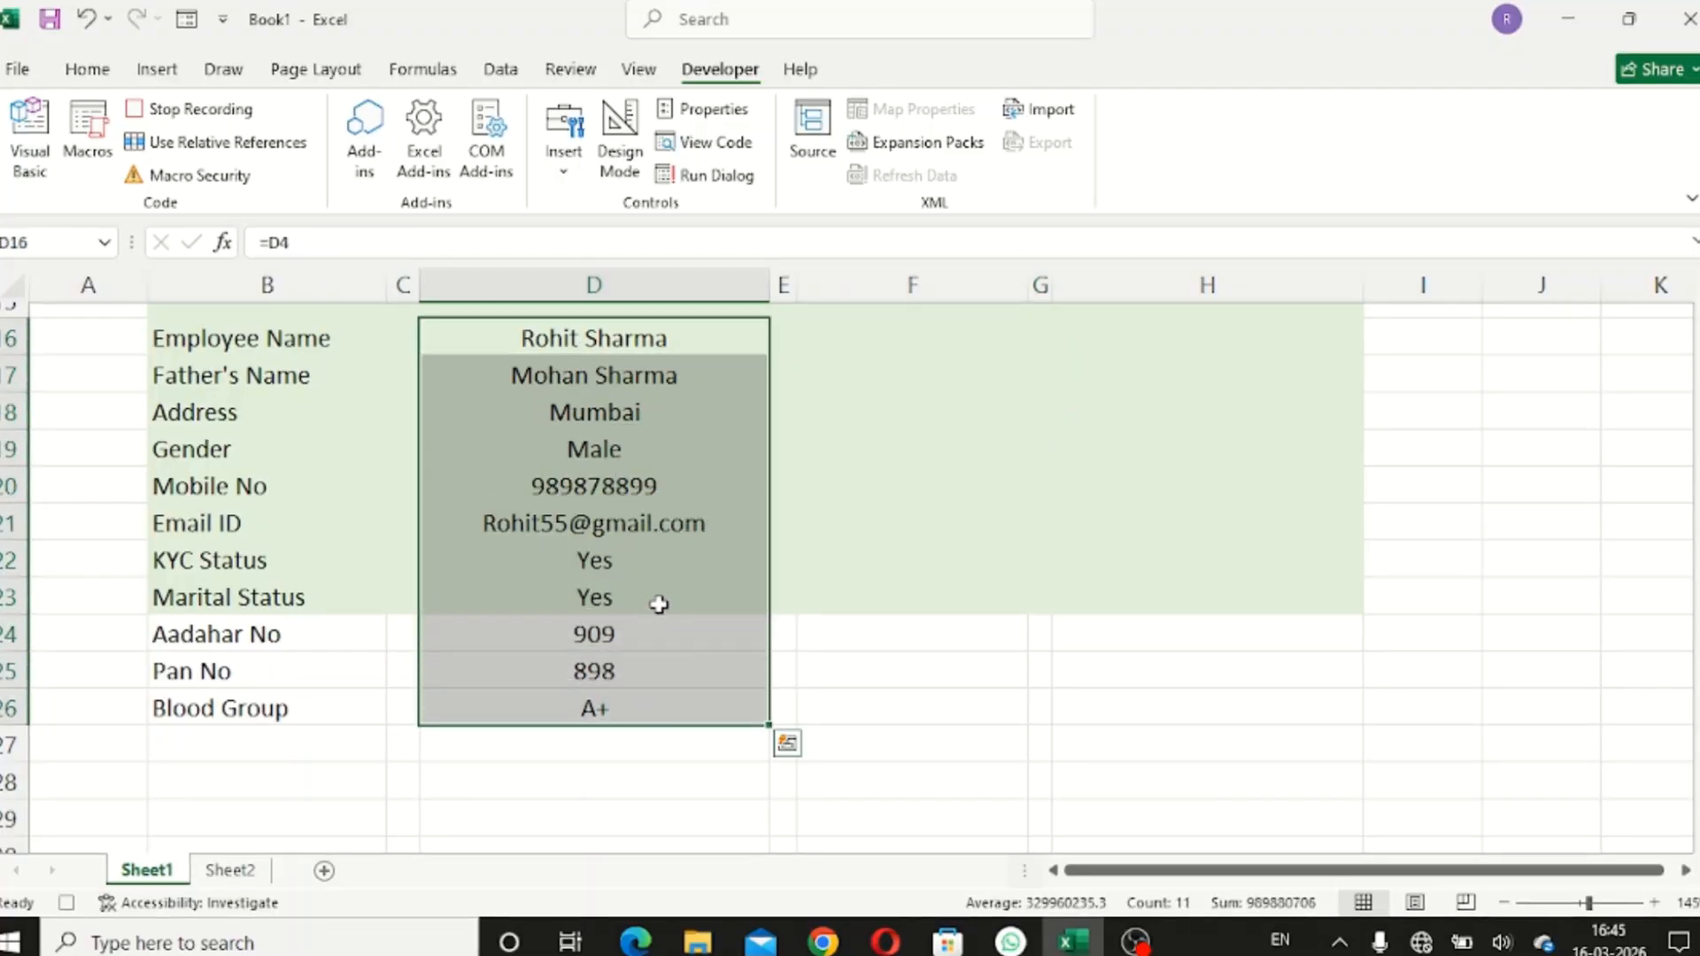
click(915, 334)
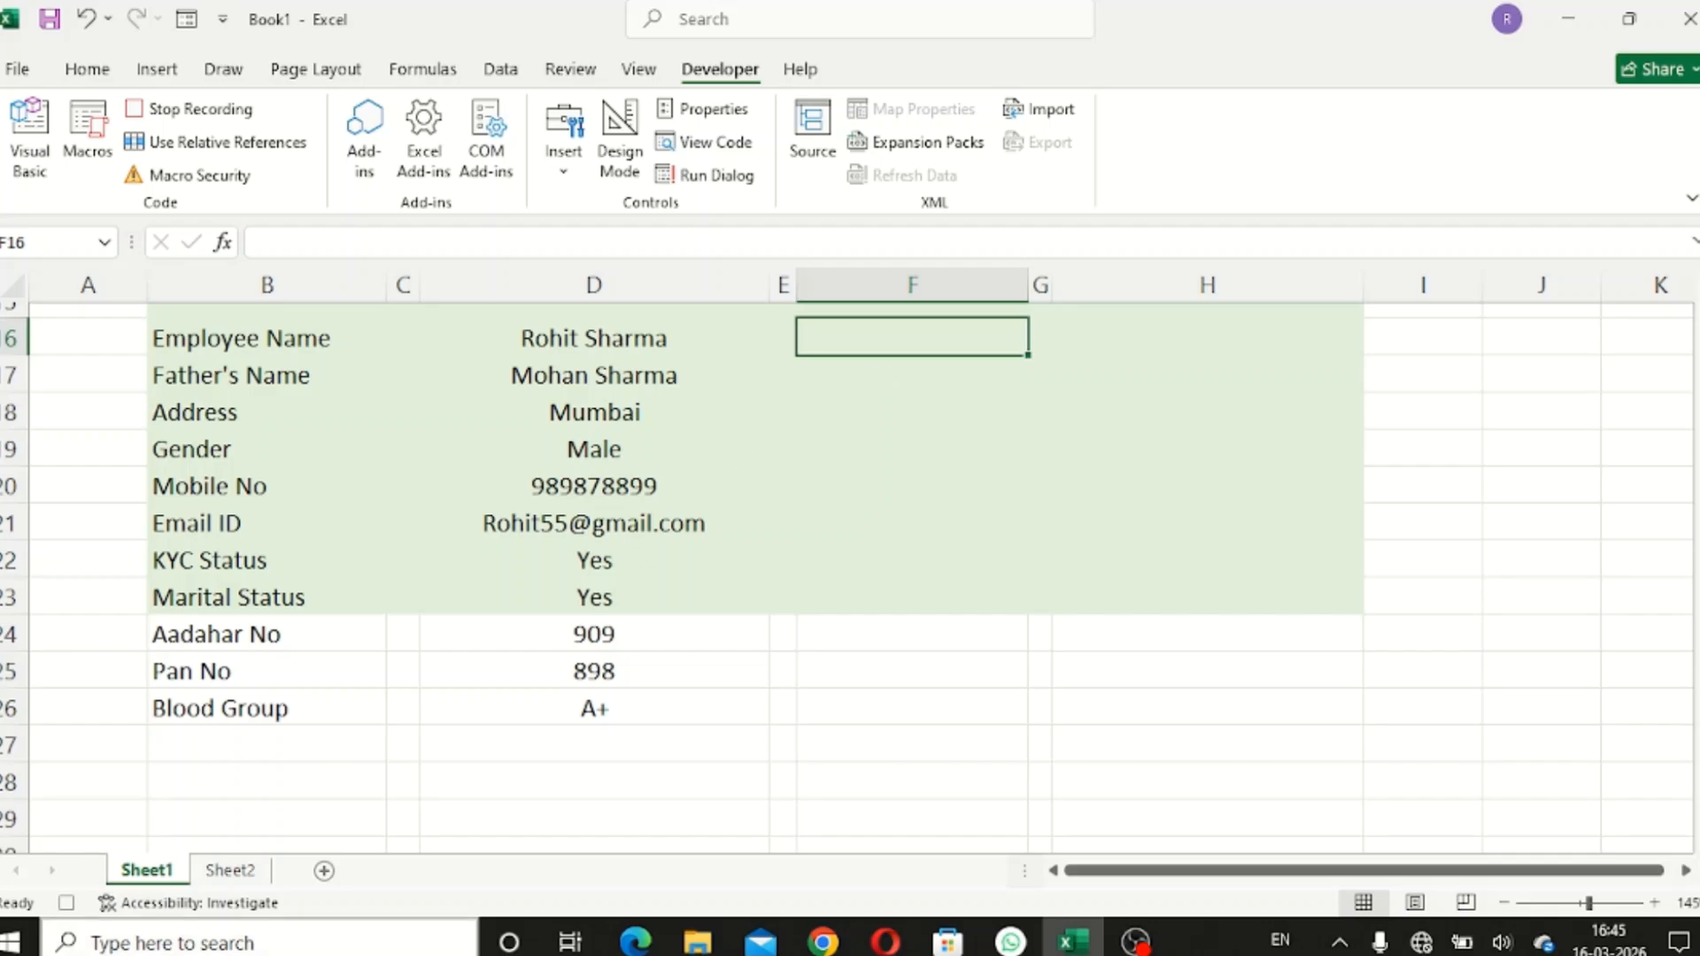
click(236, 875)
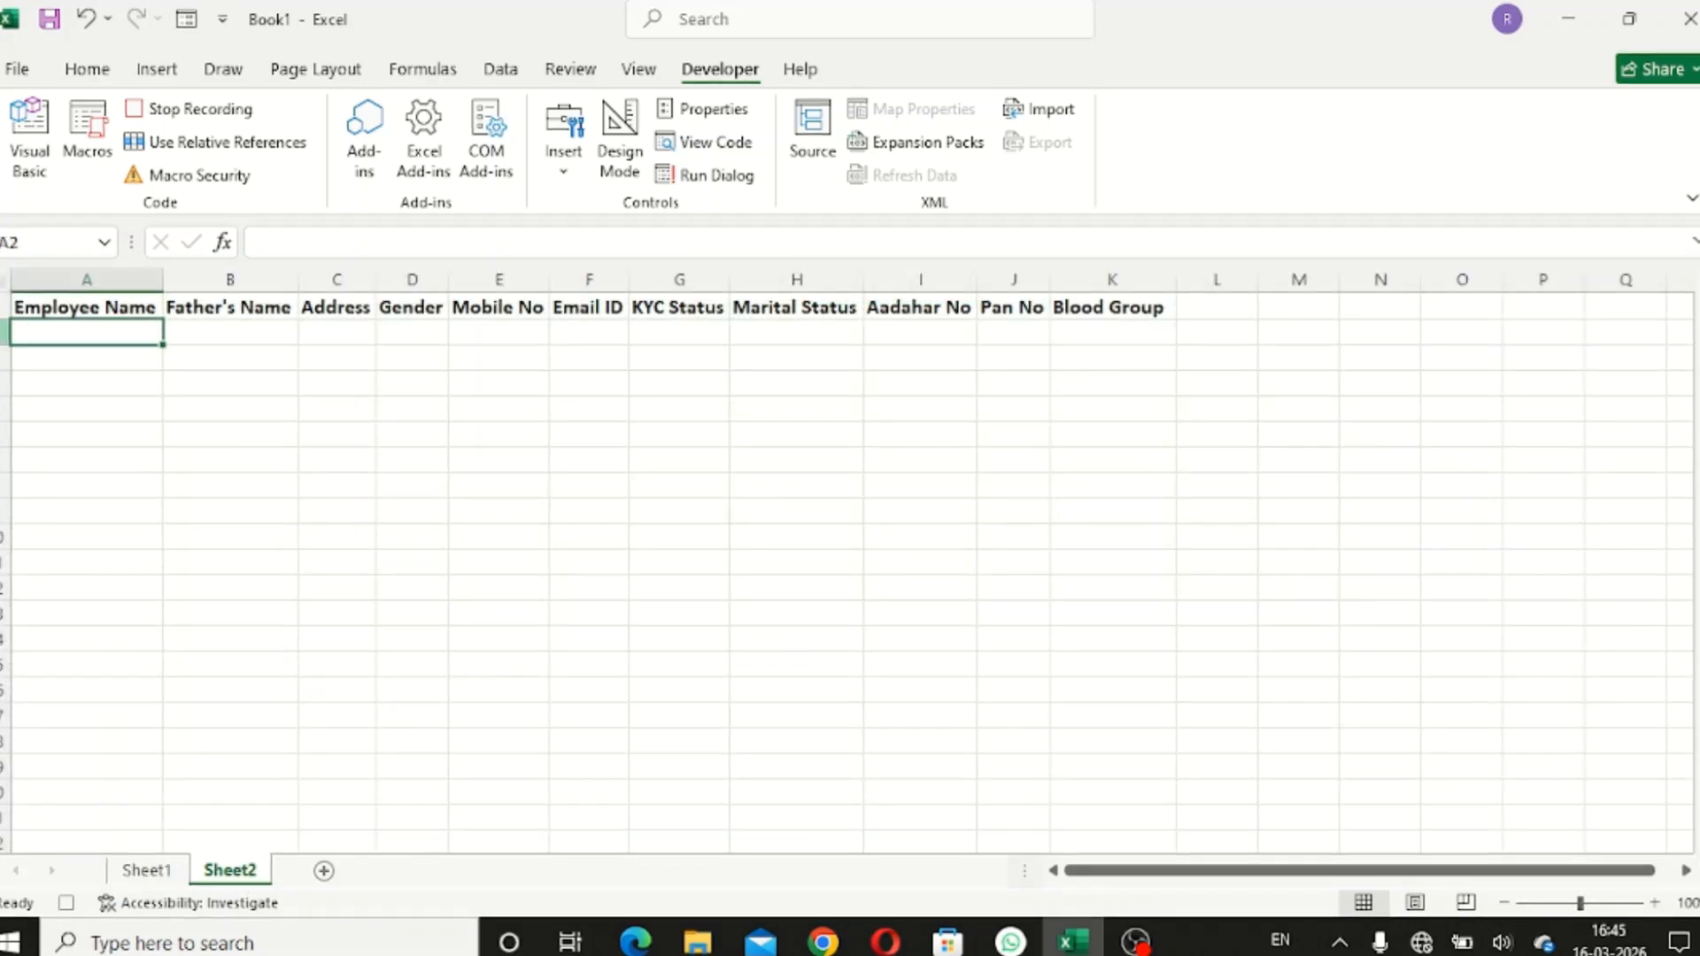
key(shift+space)
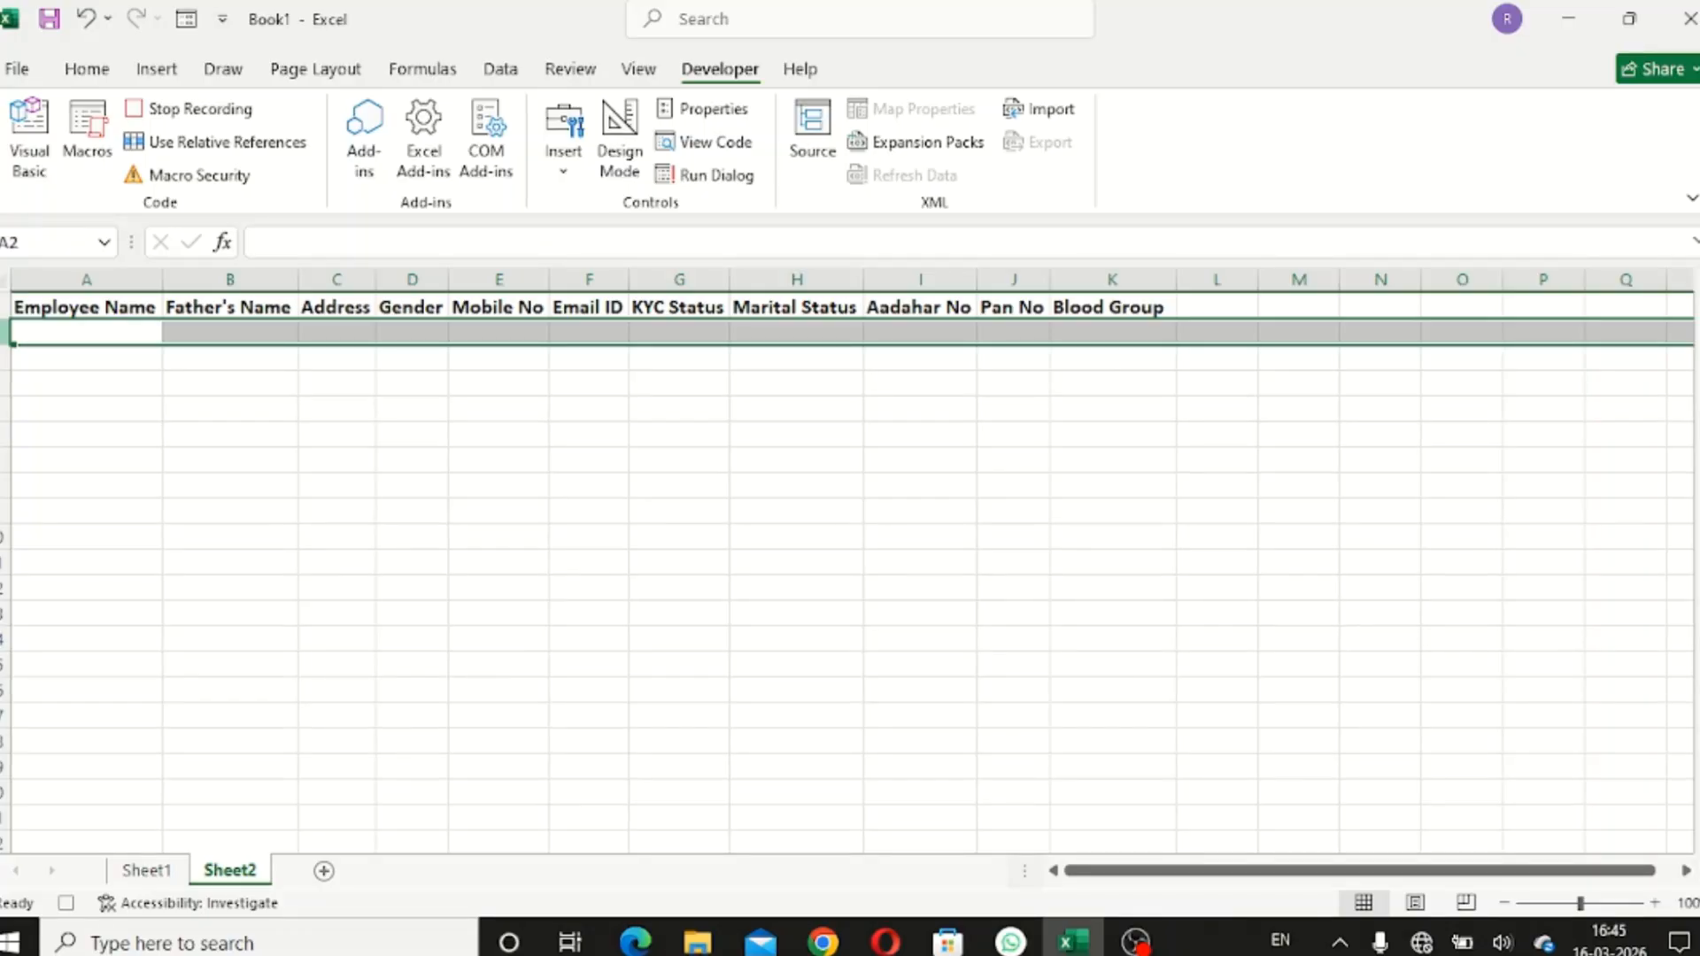
right_click(4, 335)
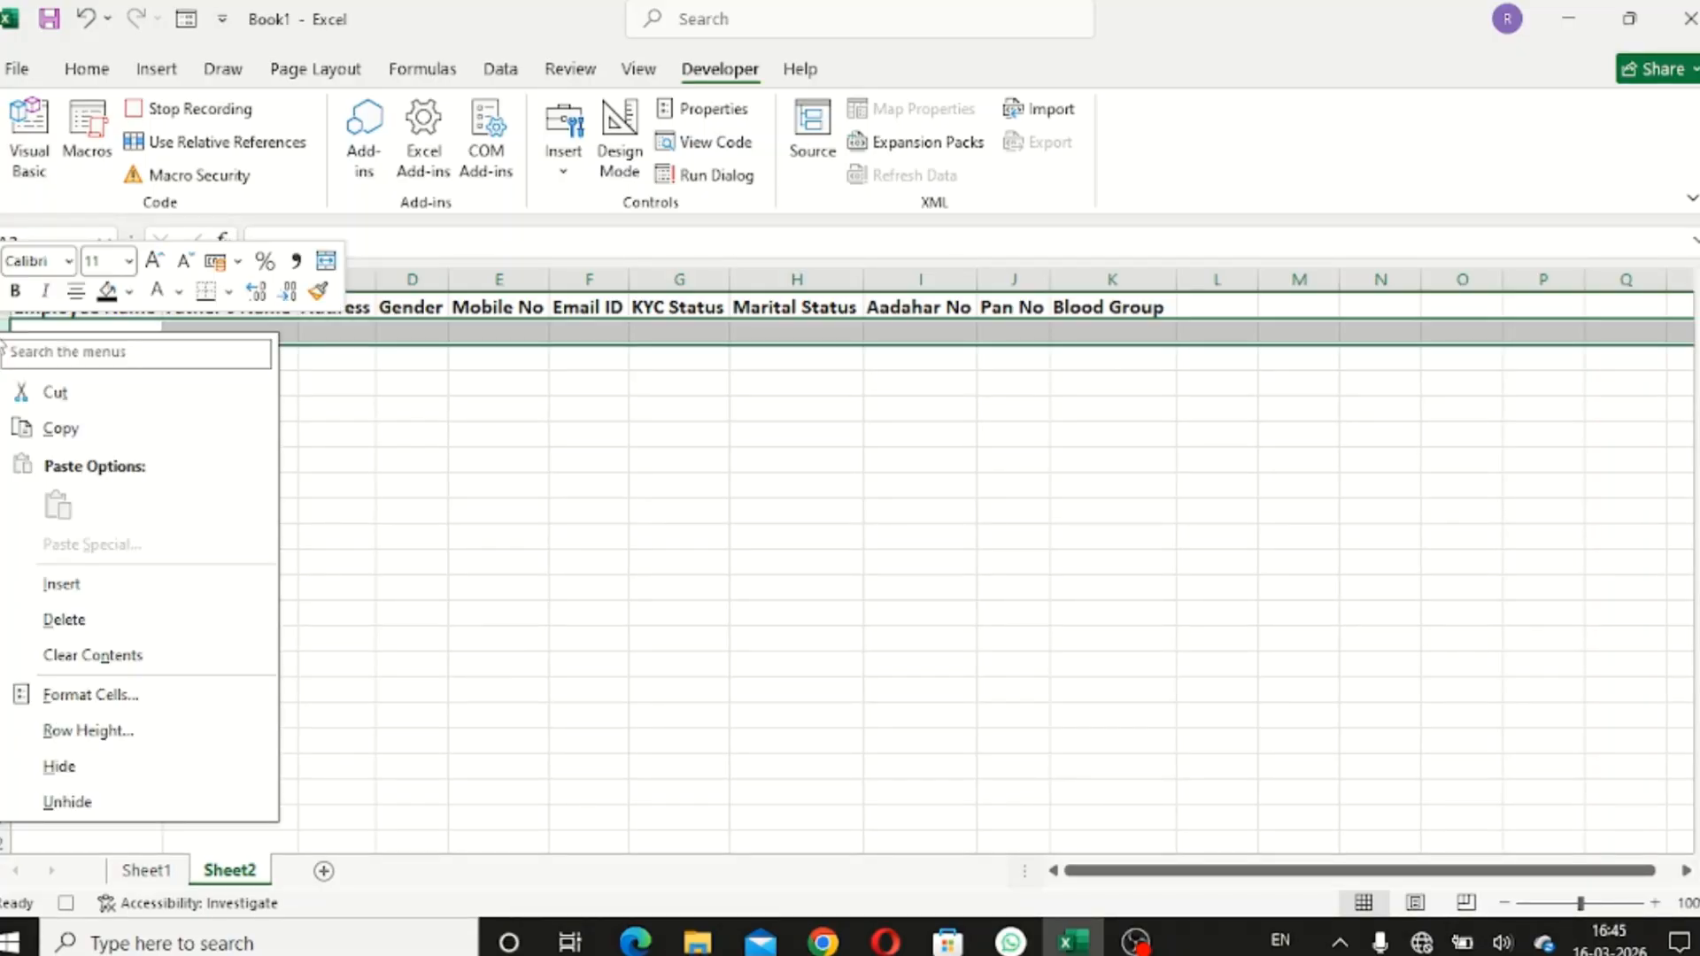
click(99, 591)
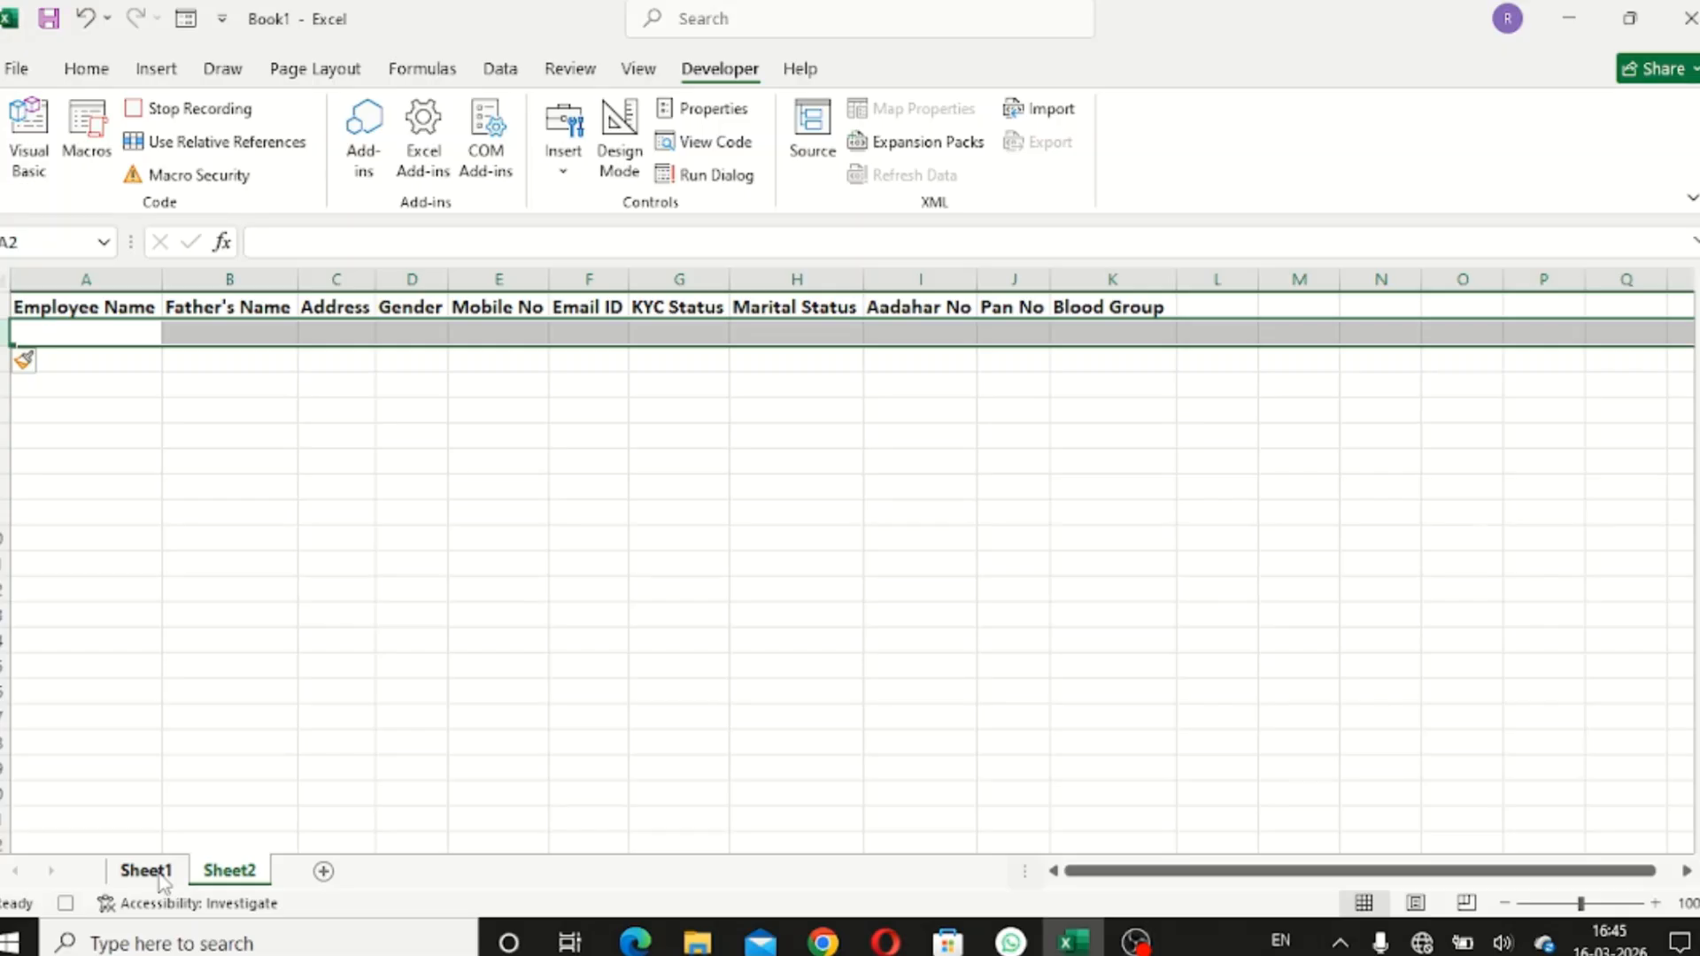
- Copy D16:D26 from Sheet1 and paste it as transposed values into Sheet2's A2
click(146, 871)
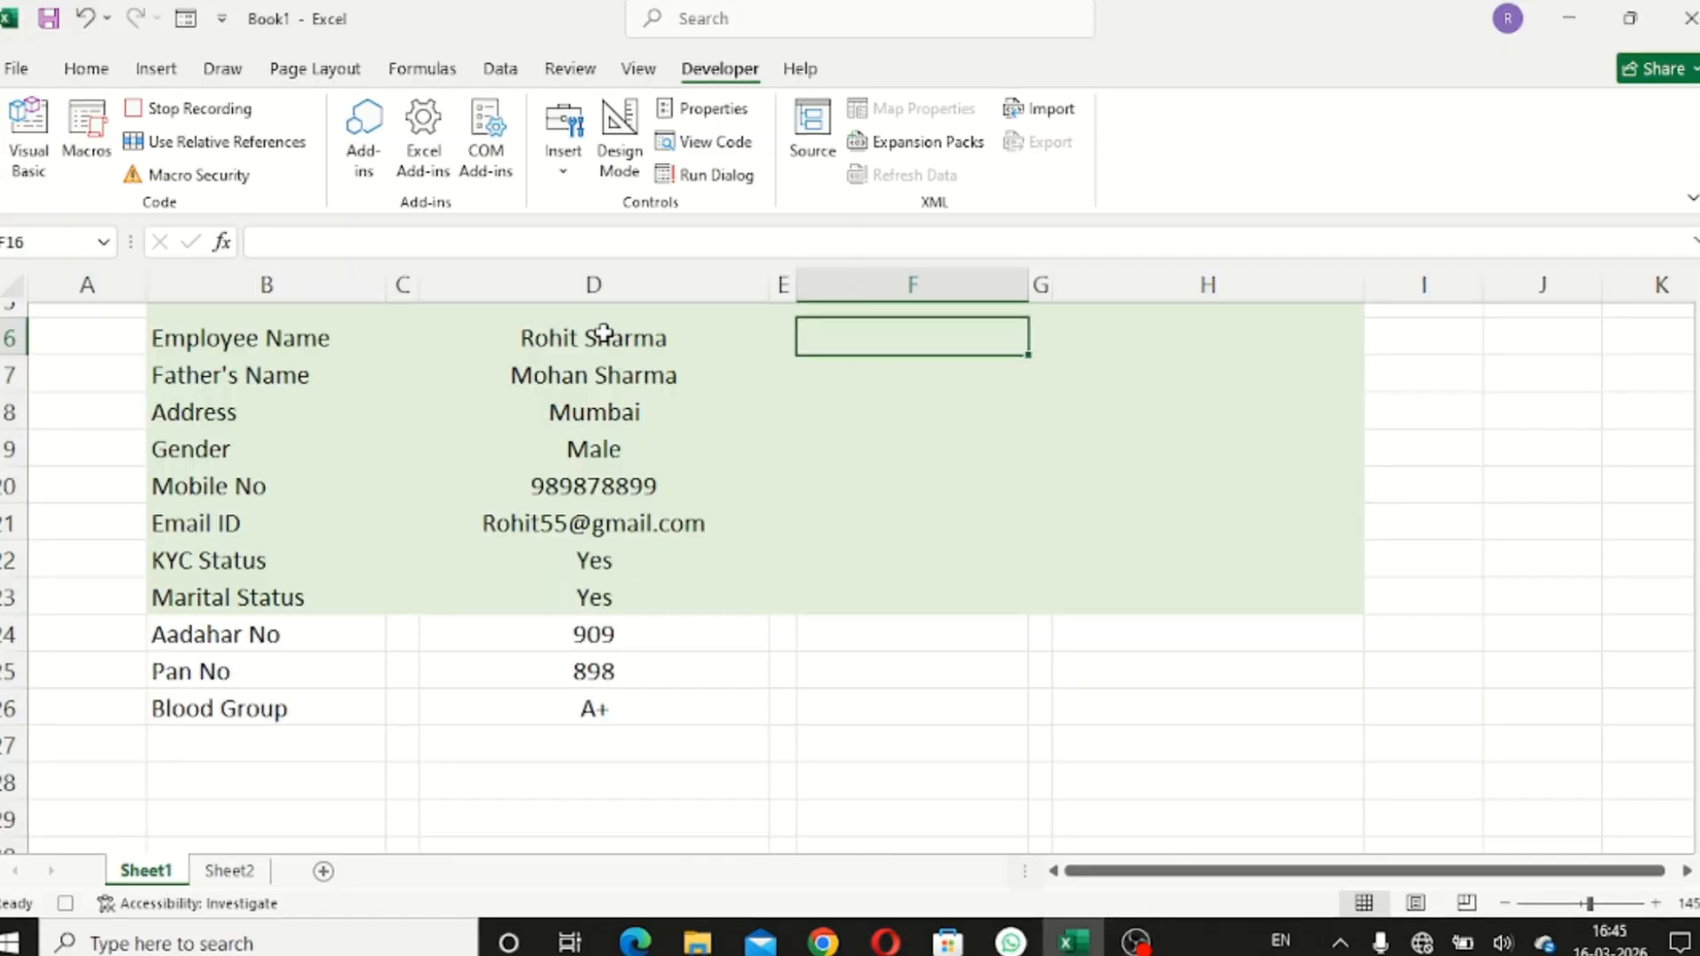
drag(603, 332, 602, 701)
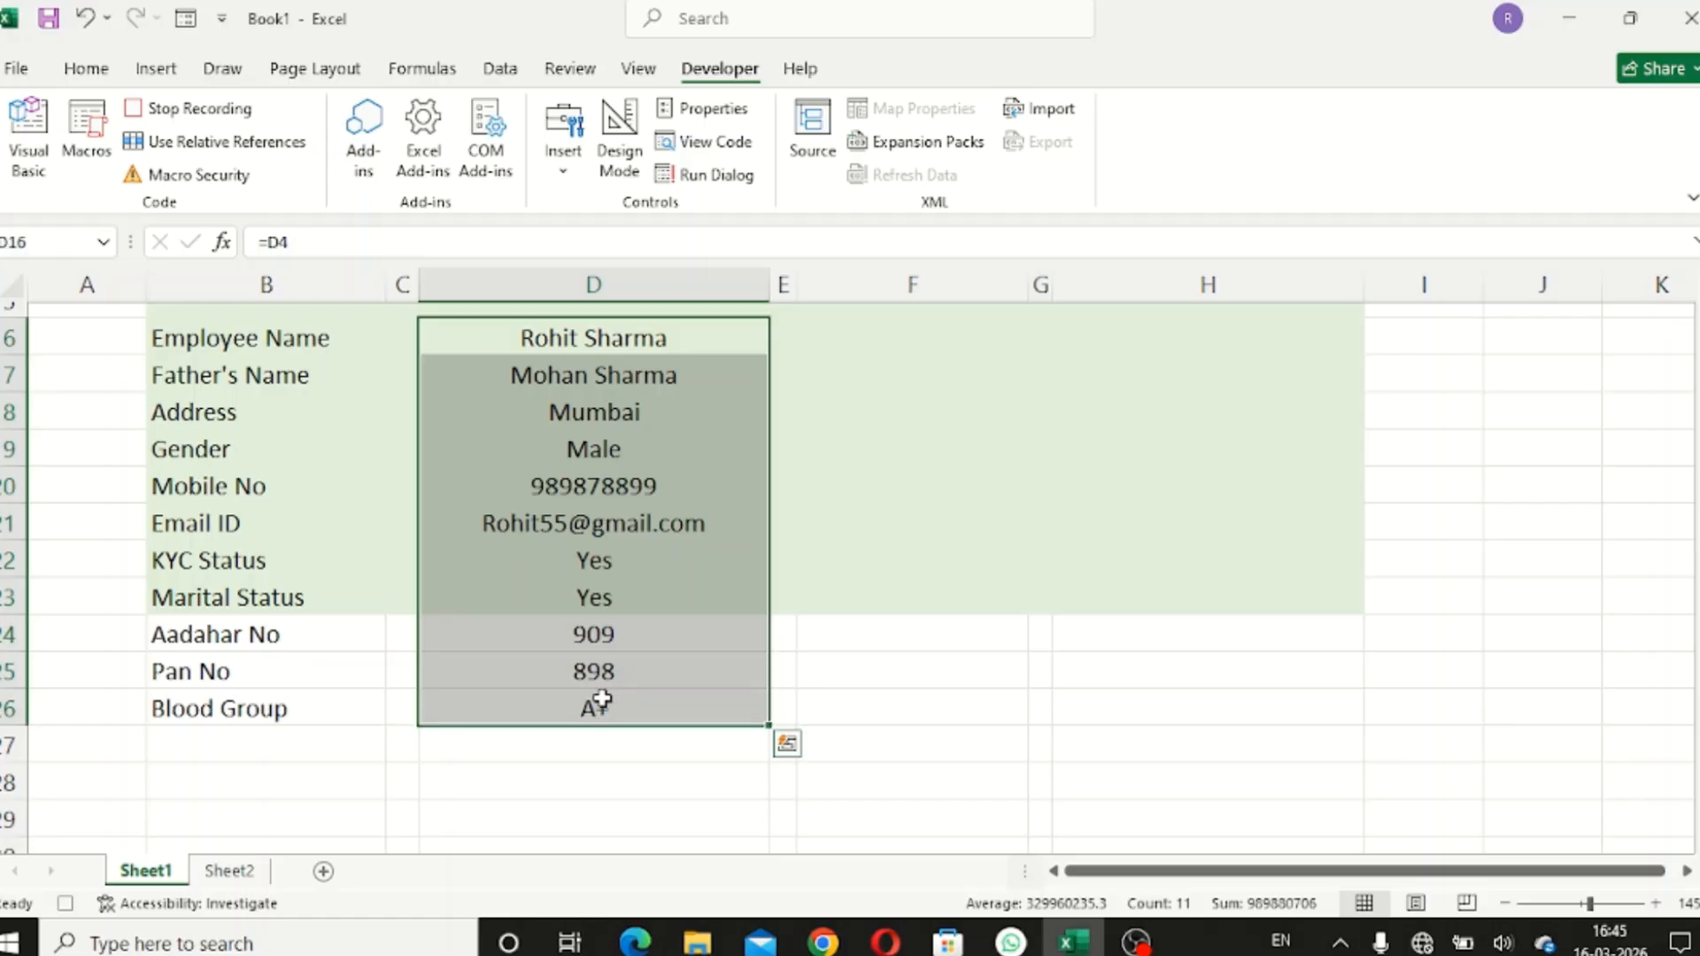
key(ctrl+c)
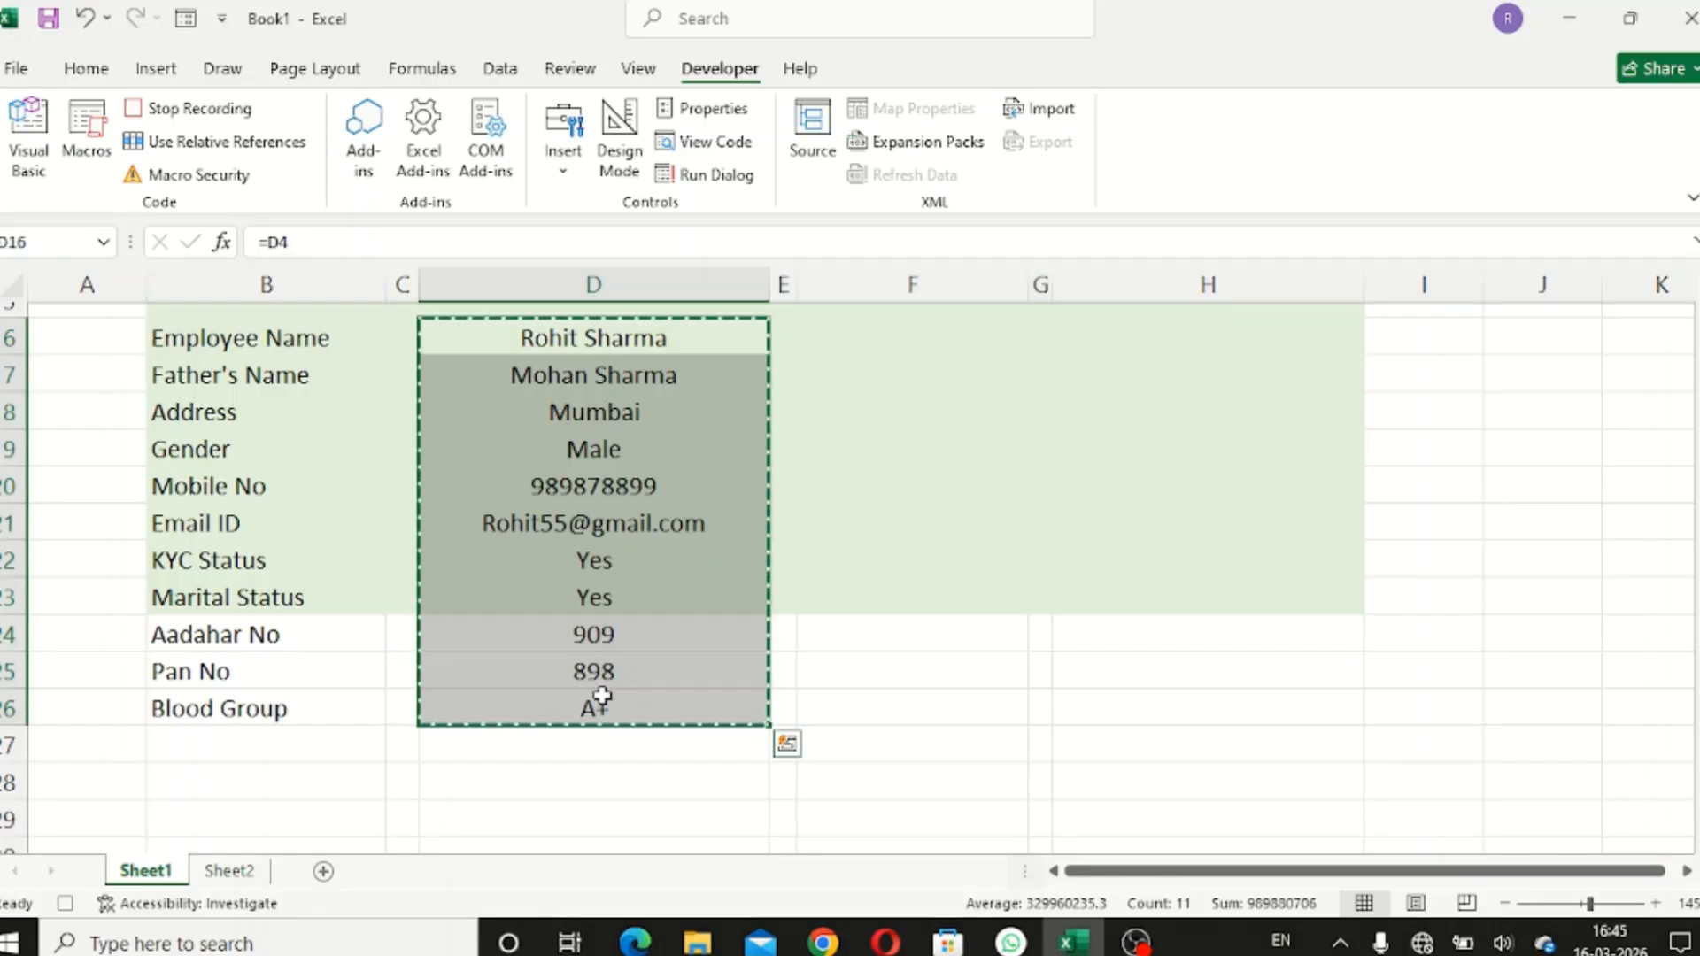
click(230, 871)
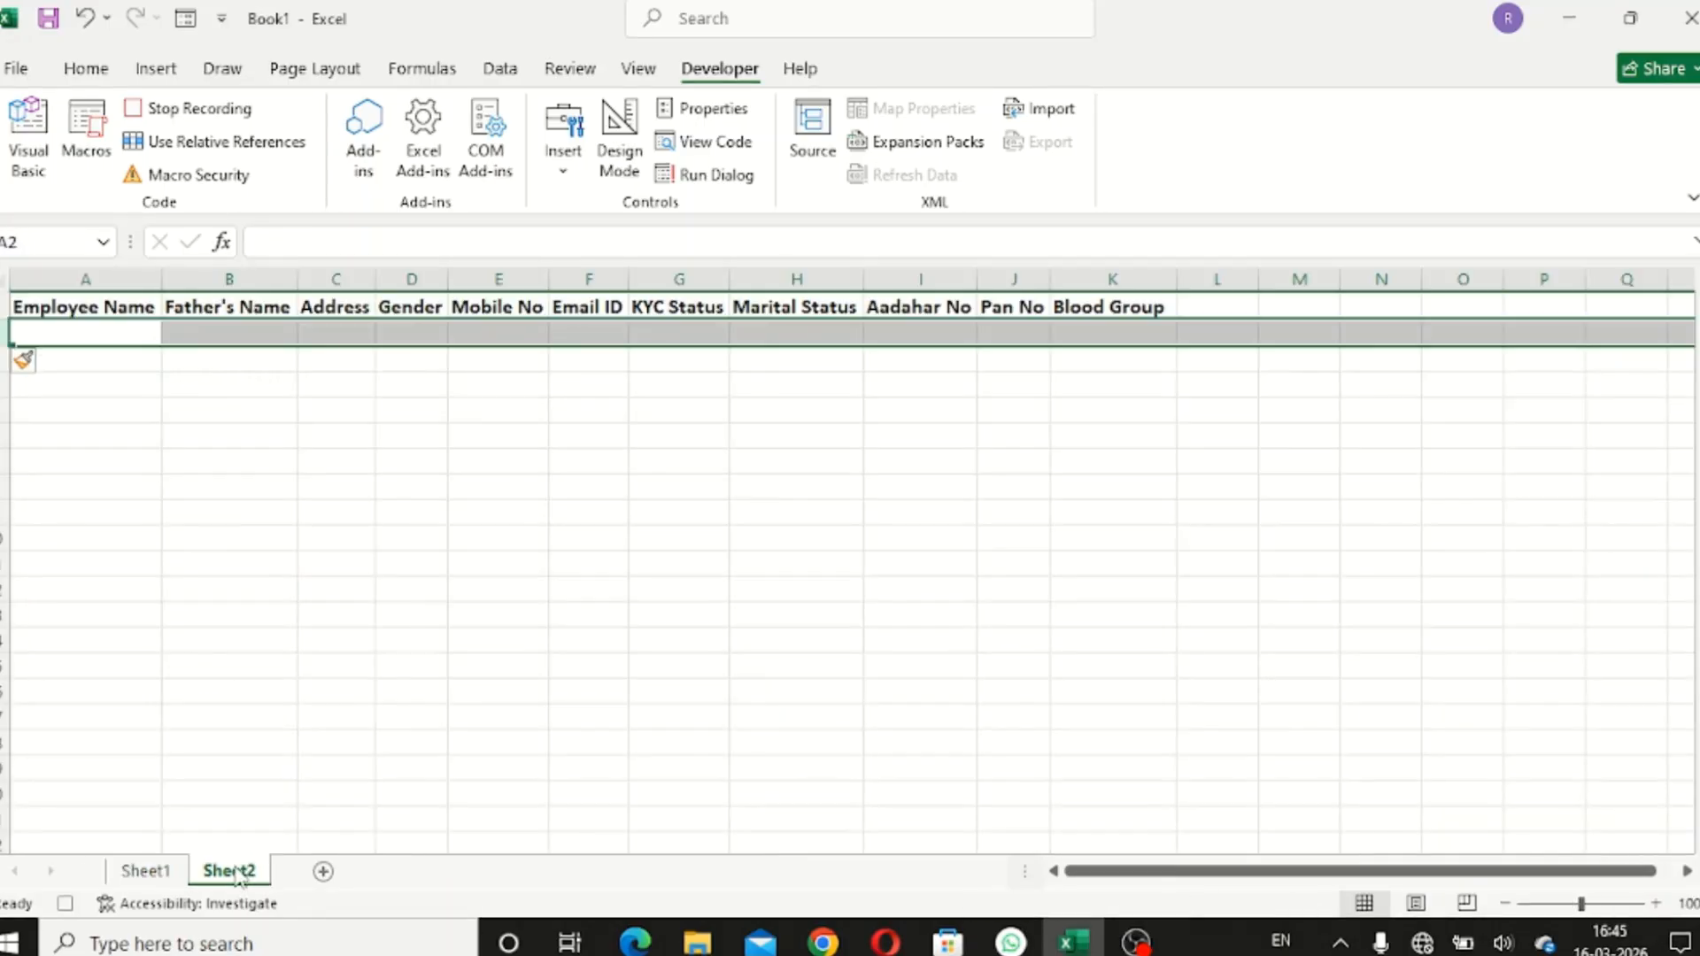
click(80, 329)
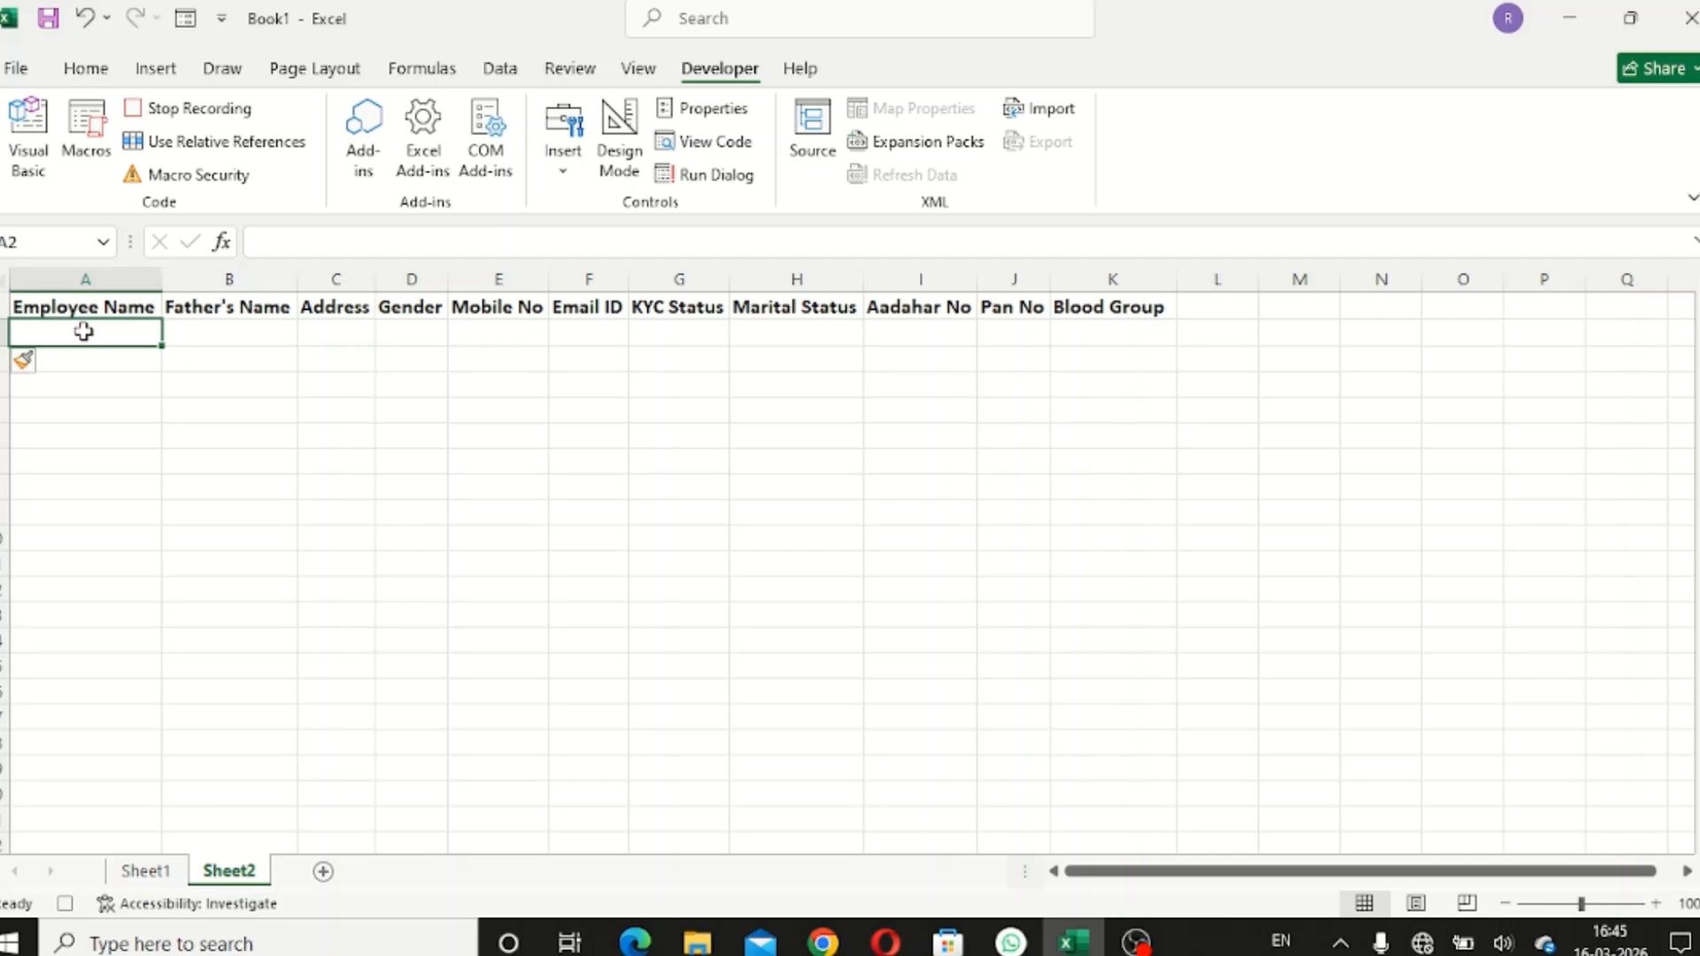
key(ctrl+alt+v)
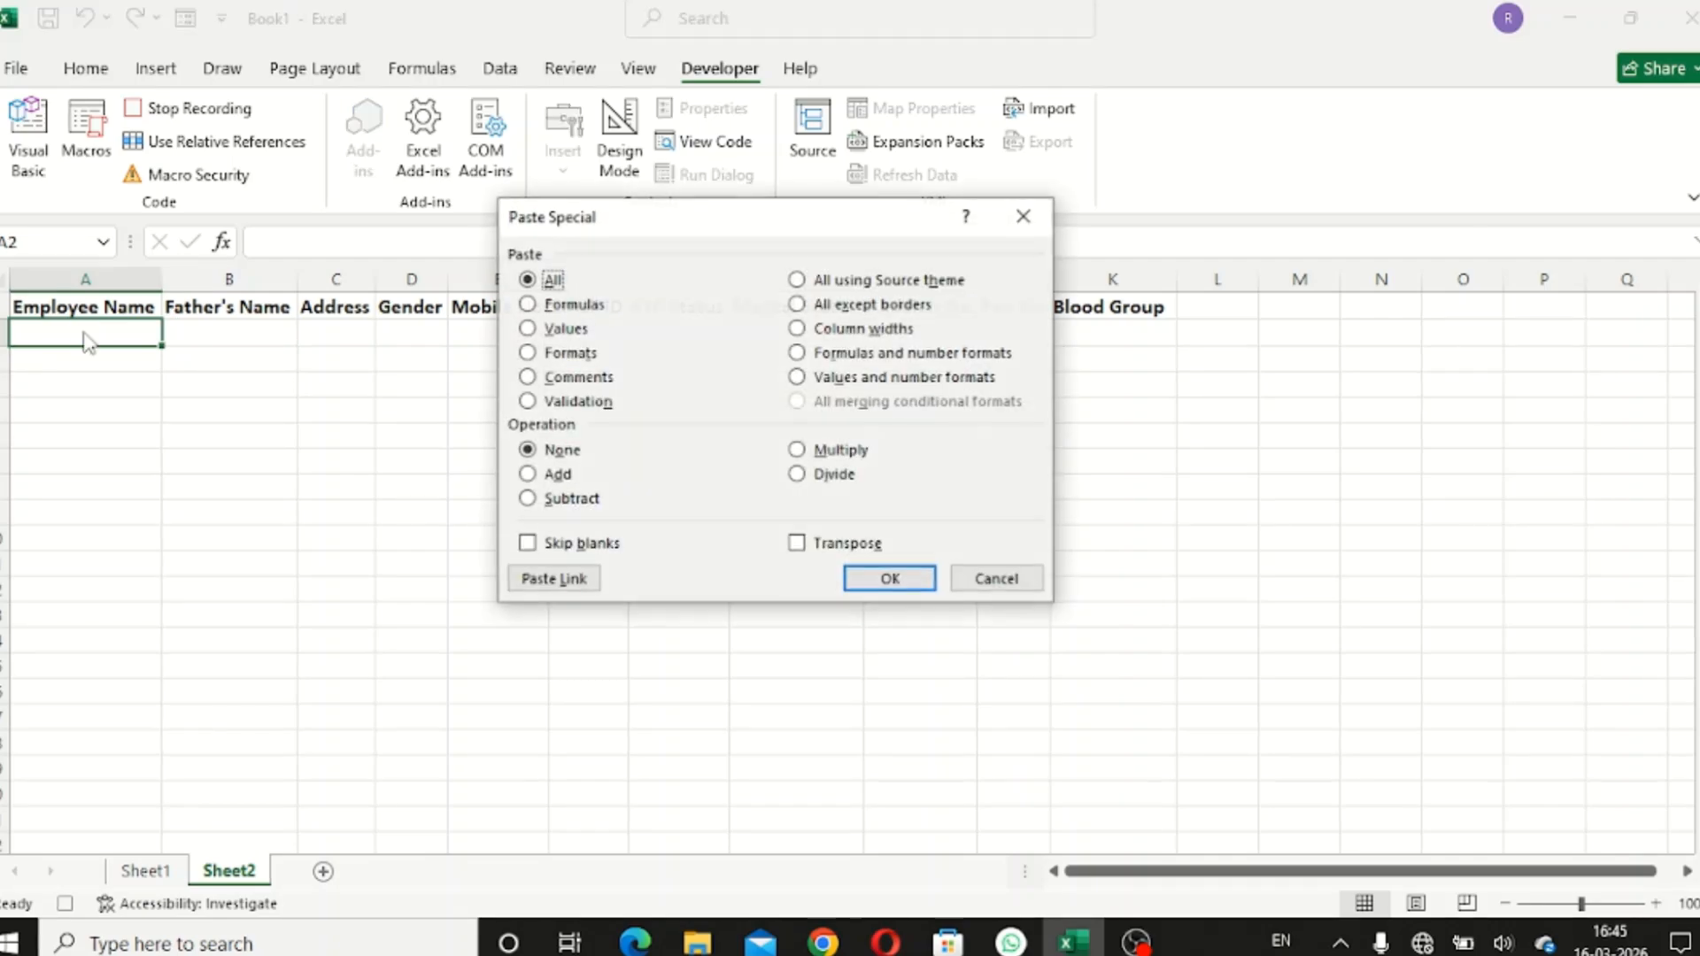
click(527, 329)
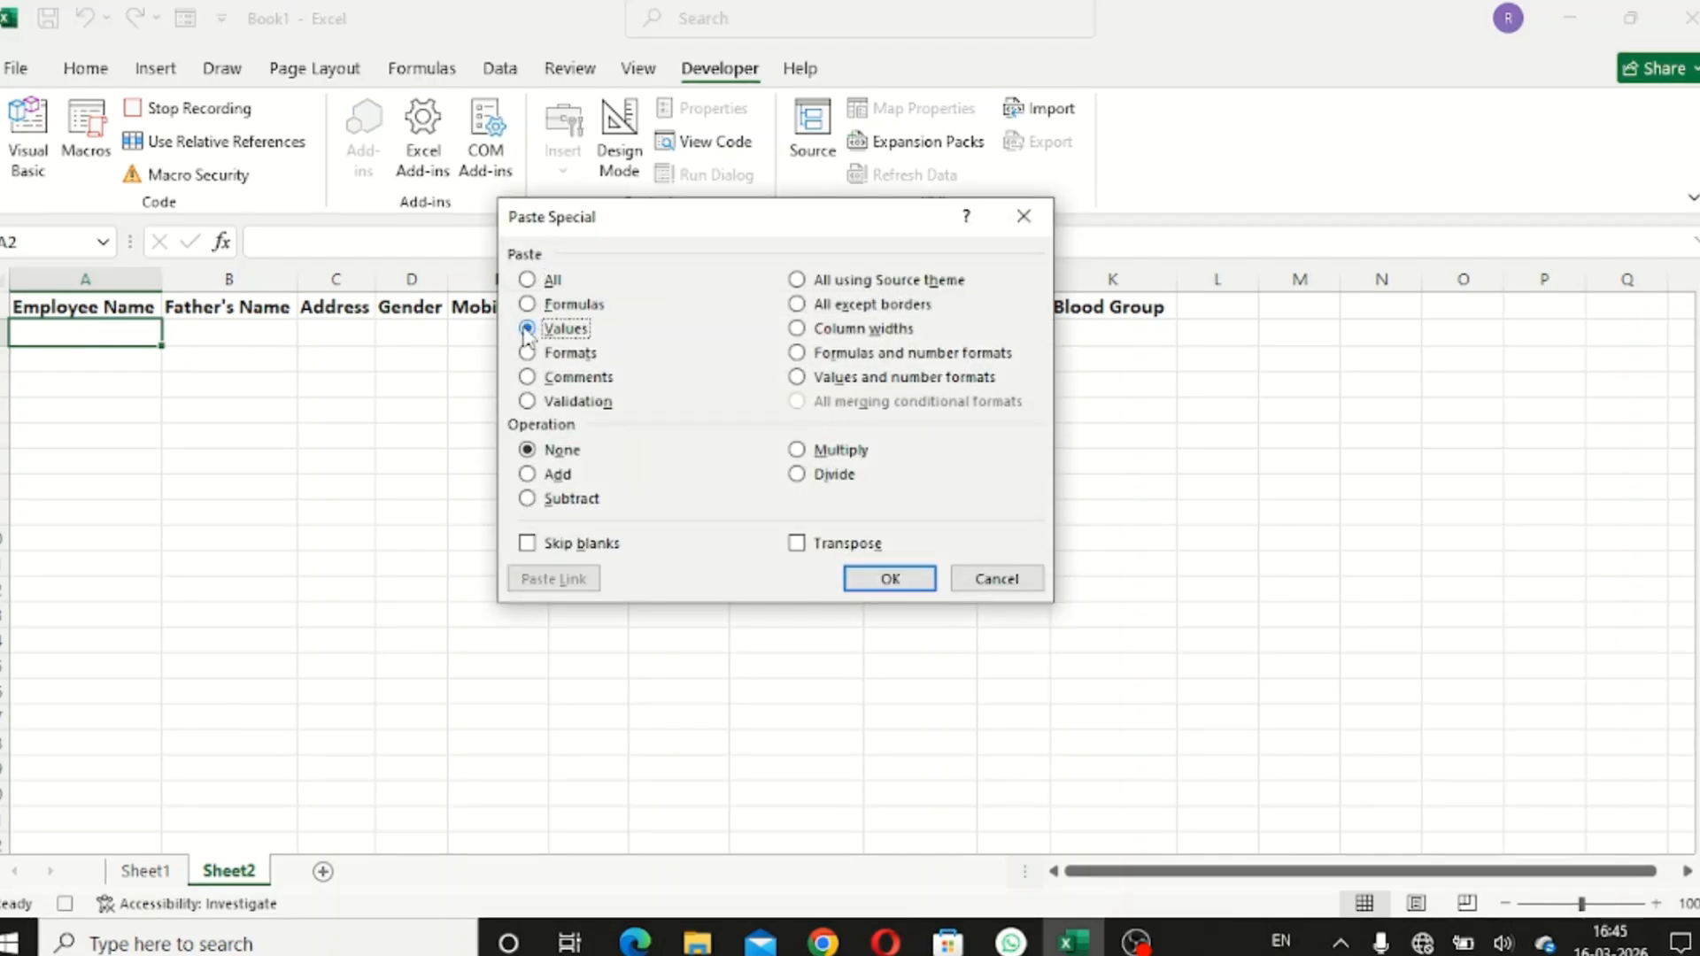
click(797, 543)
click(873, 578)
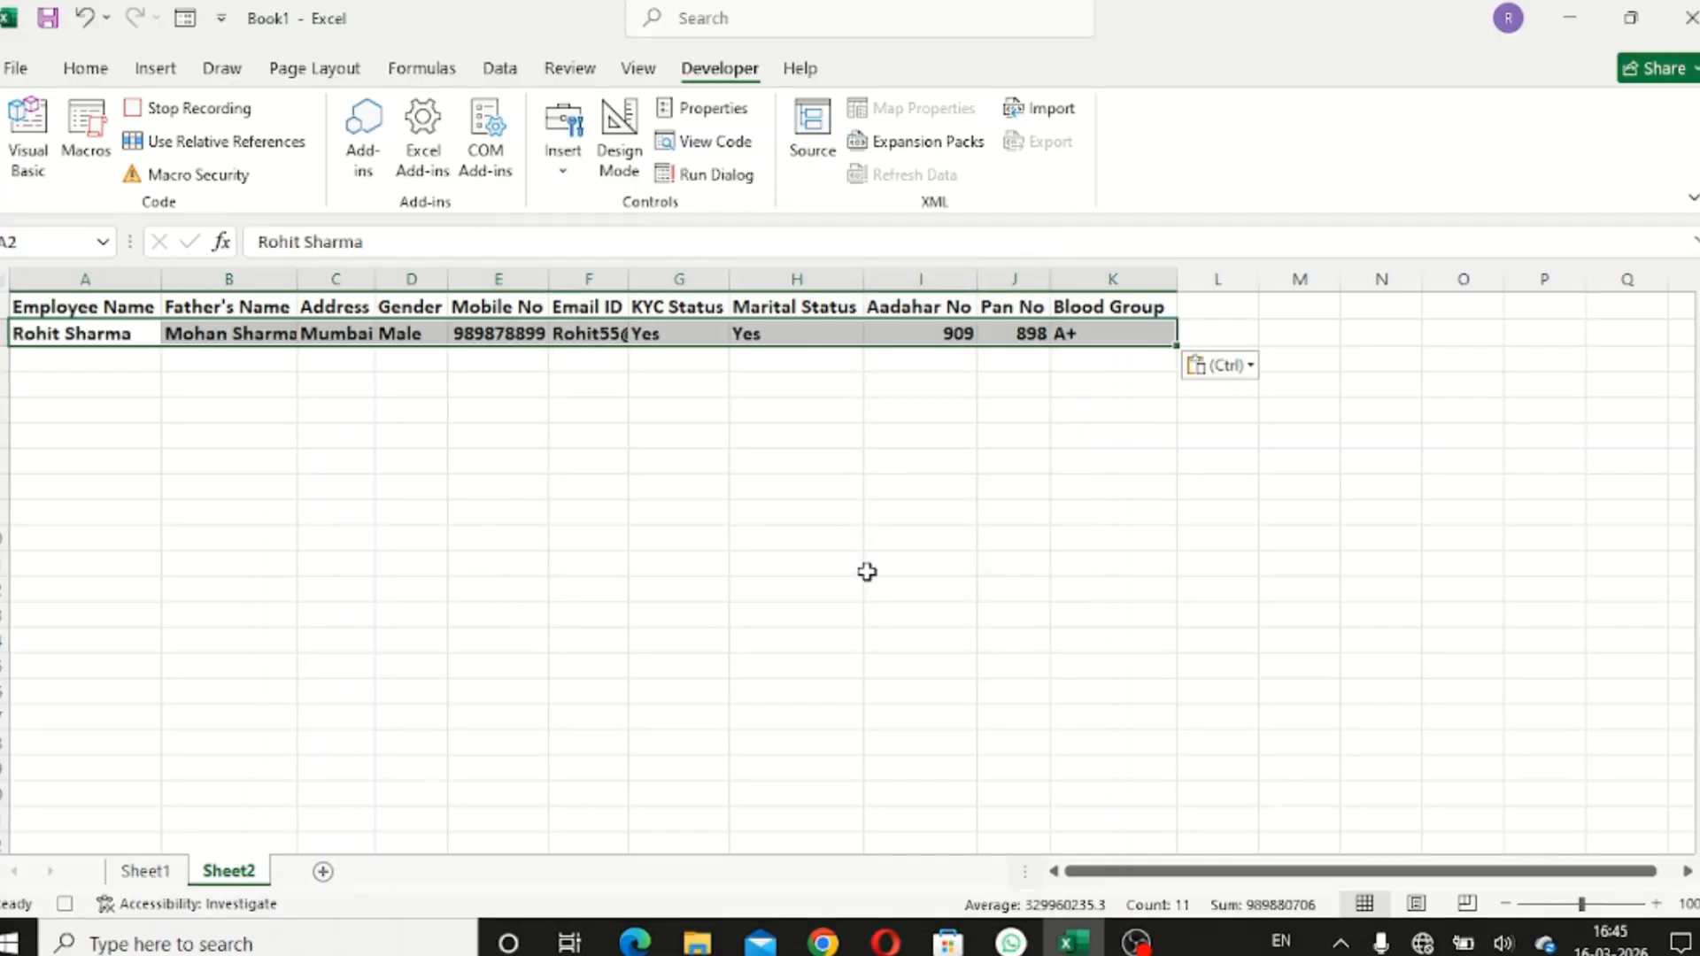
click(144, 871)
scroll(688, 552, up, 5)
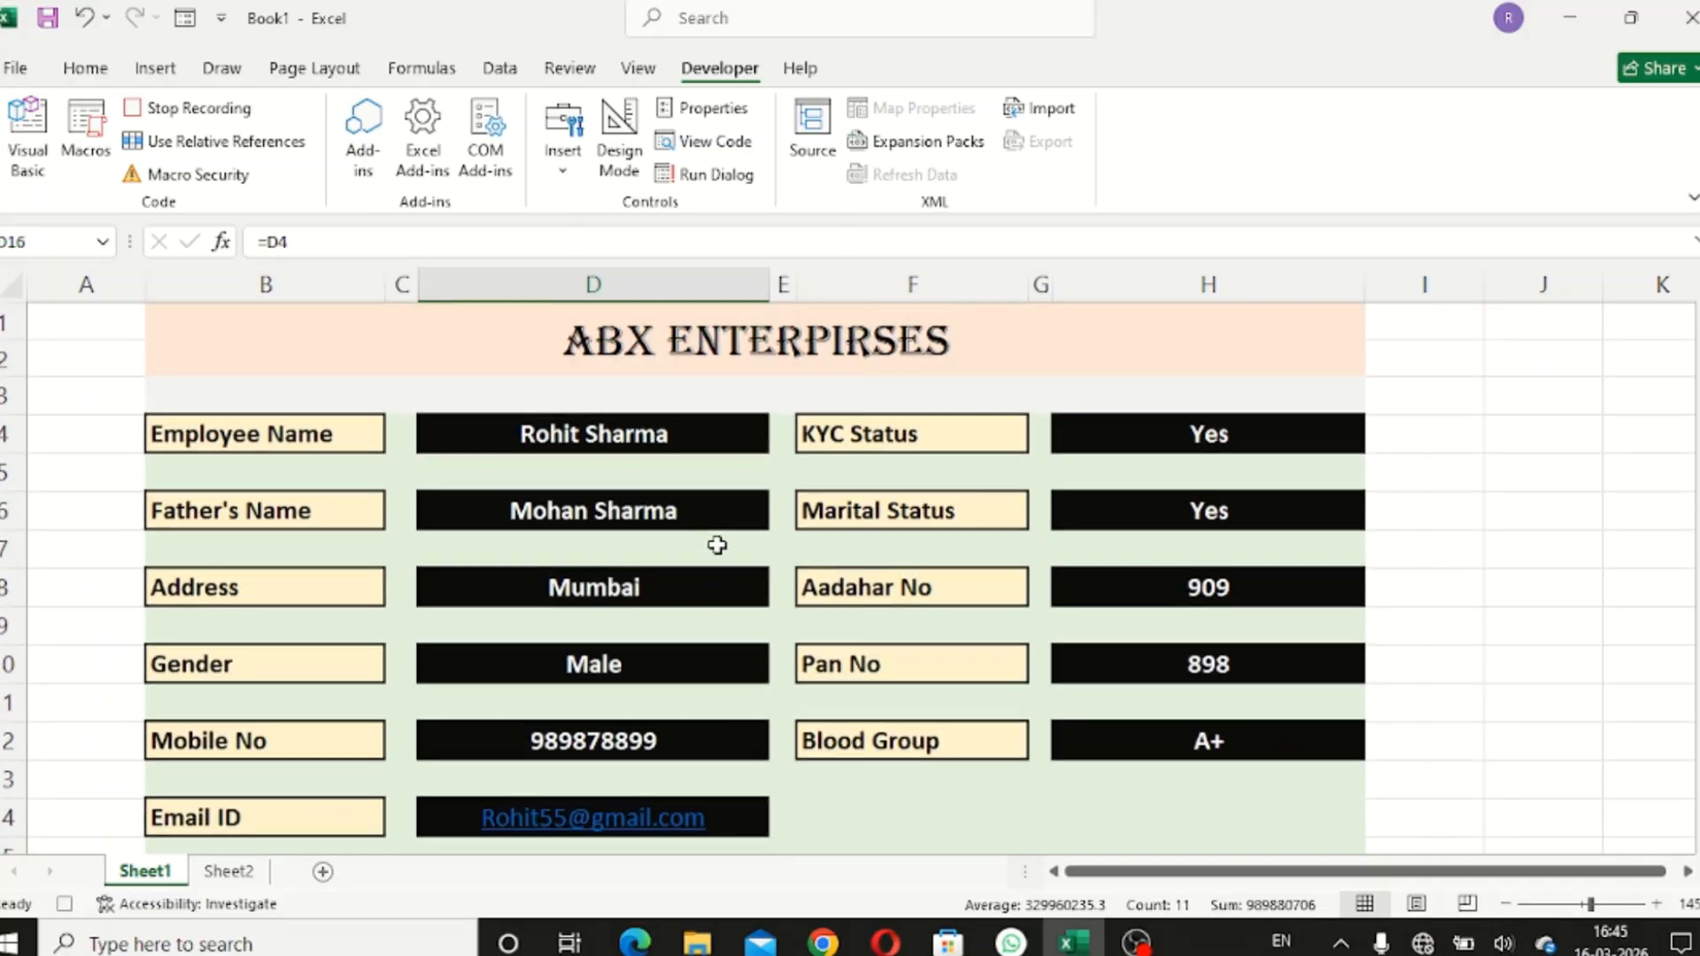
- Clear the column D entries: name, father's name, address, gender, mobile and email
click(594, 435)
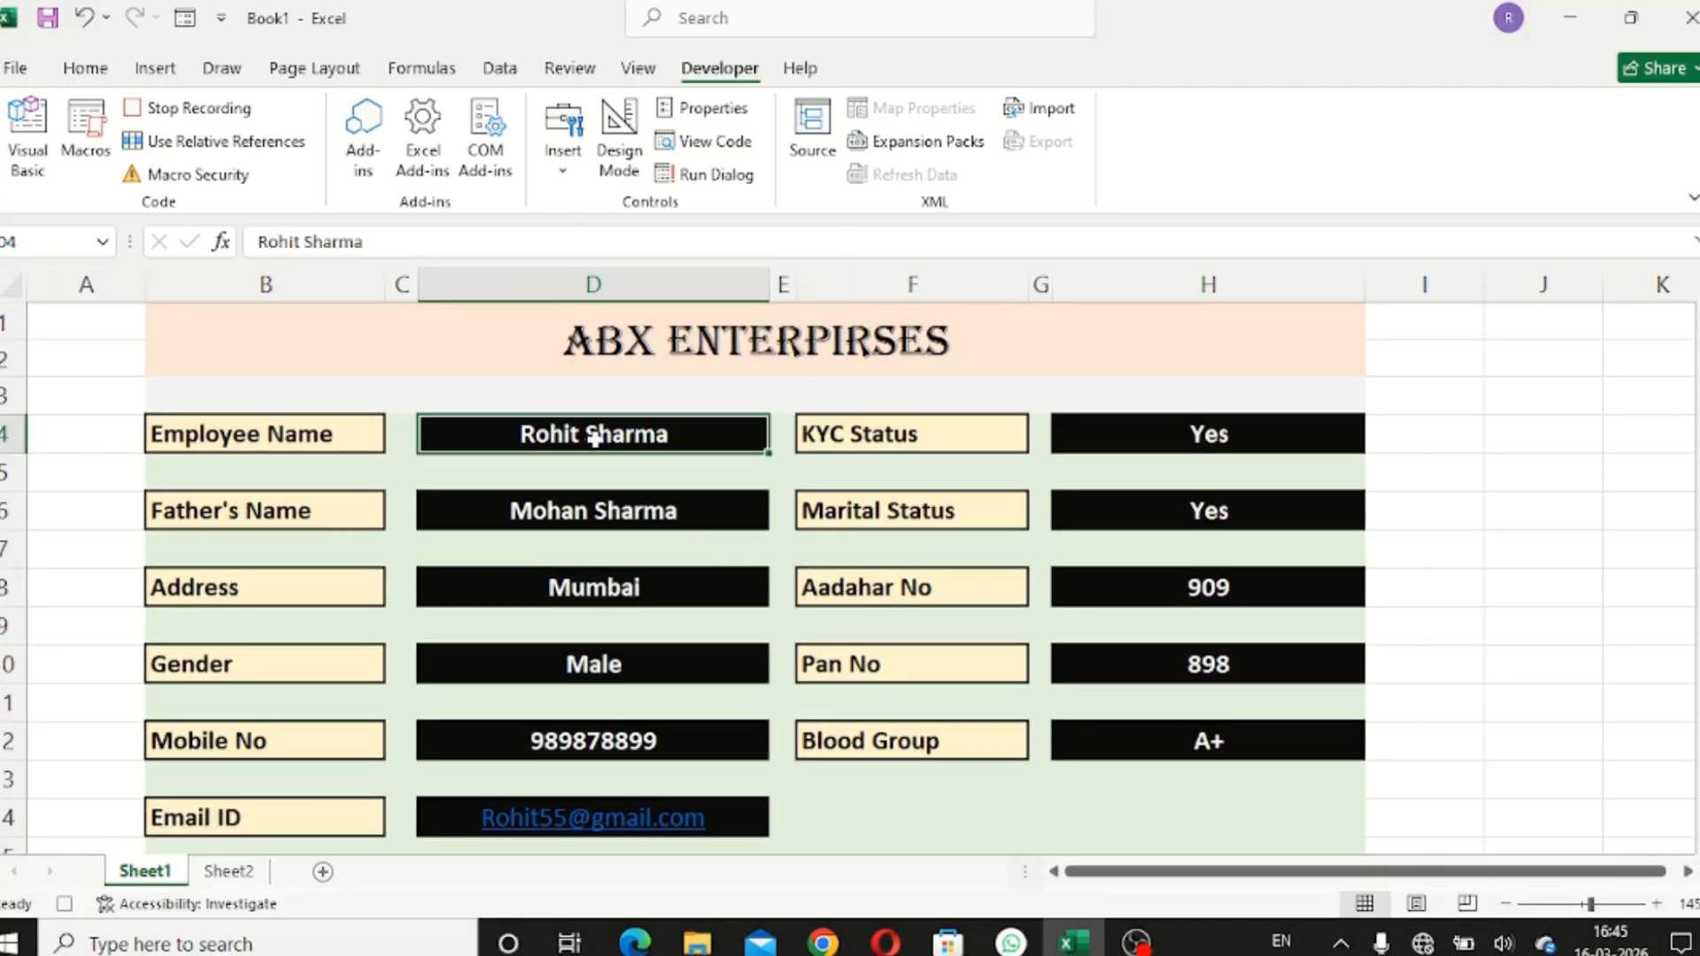
key(Delete)
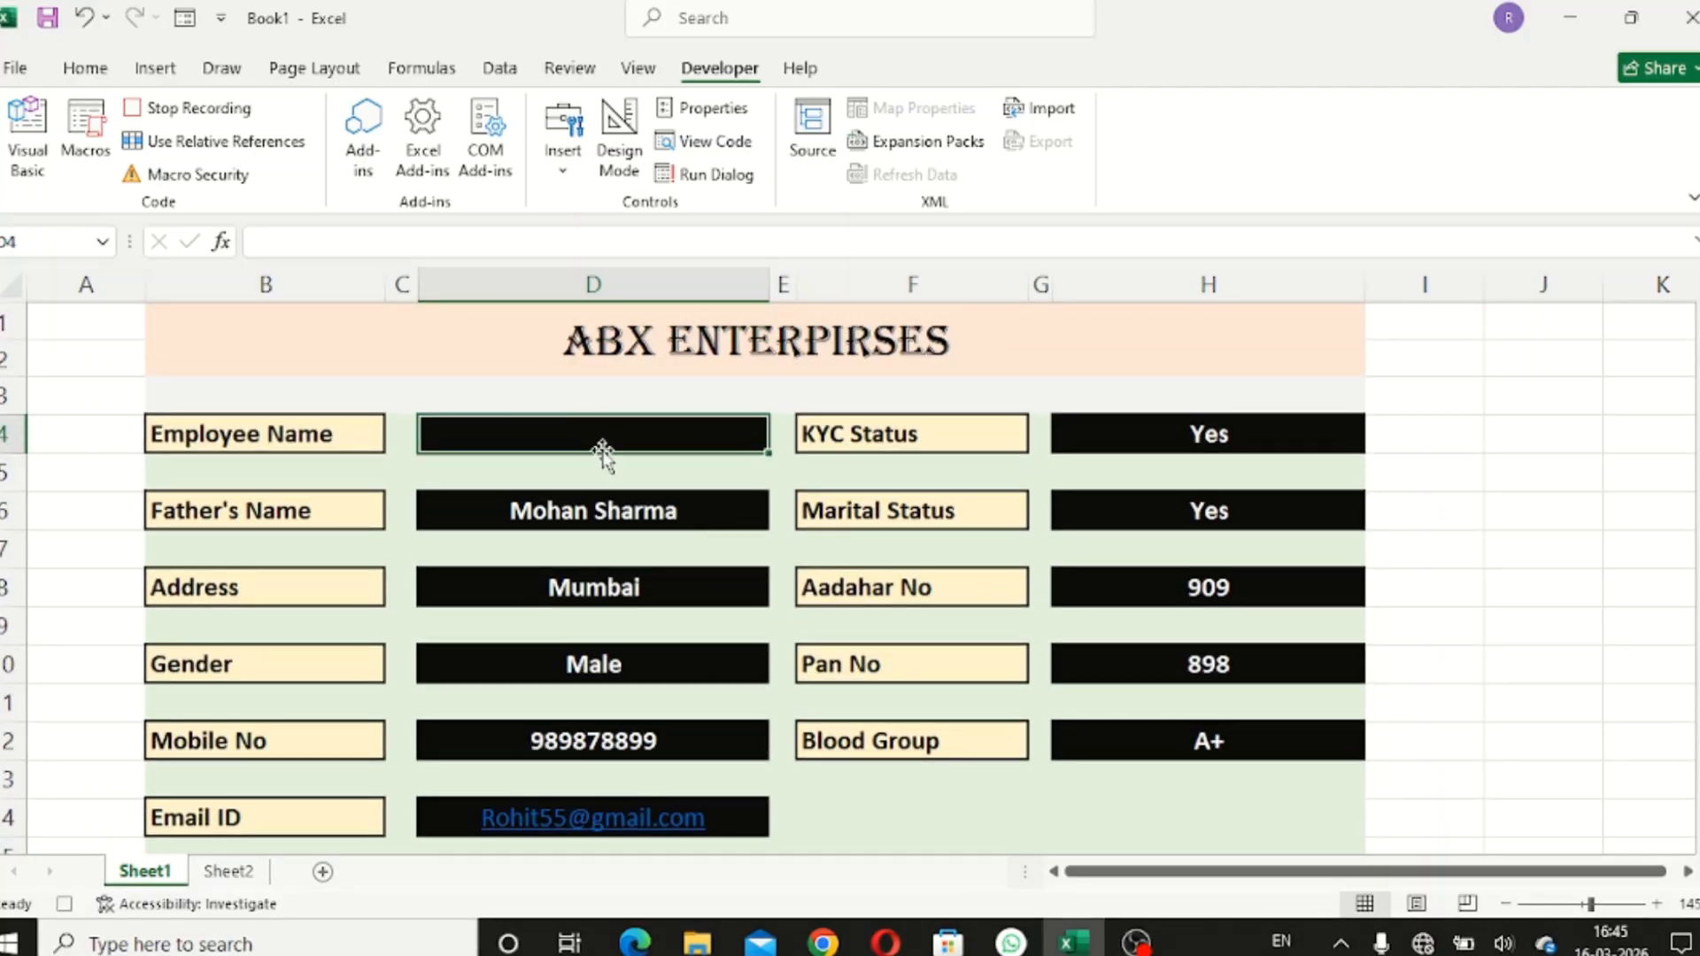
click(609, 511)
key(Delete)
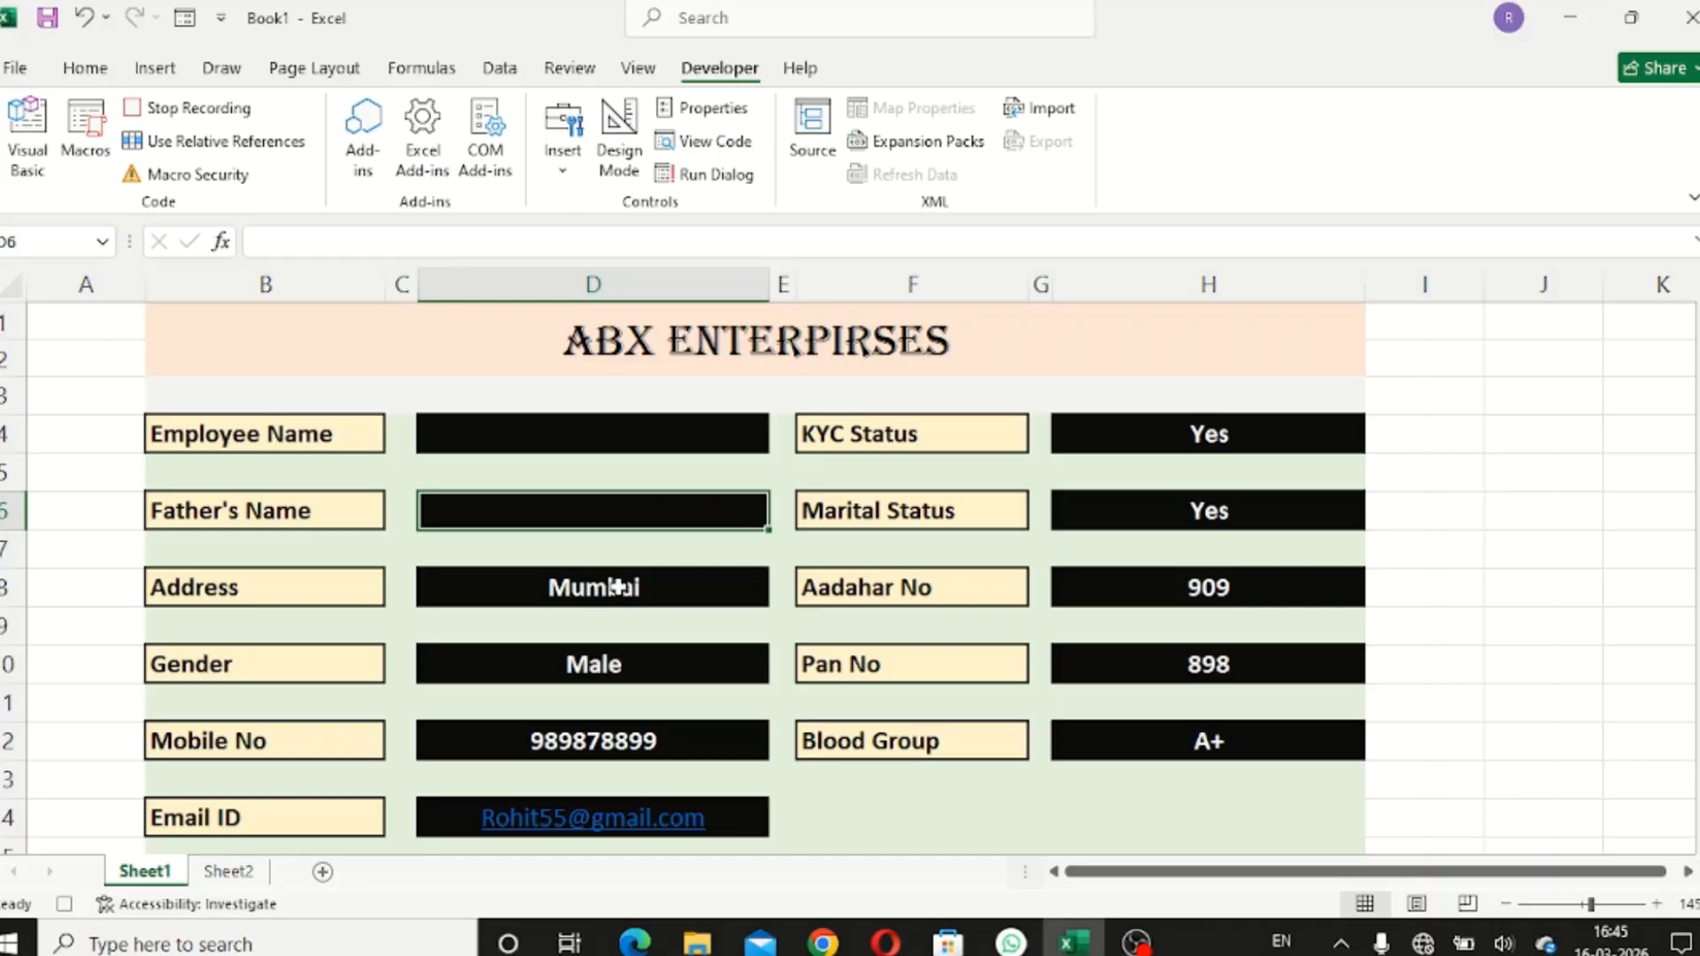
click(618, 588)
key(Delete)
click(627, 666)
key(Delete)
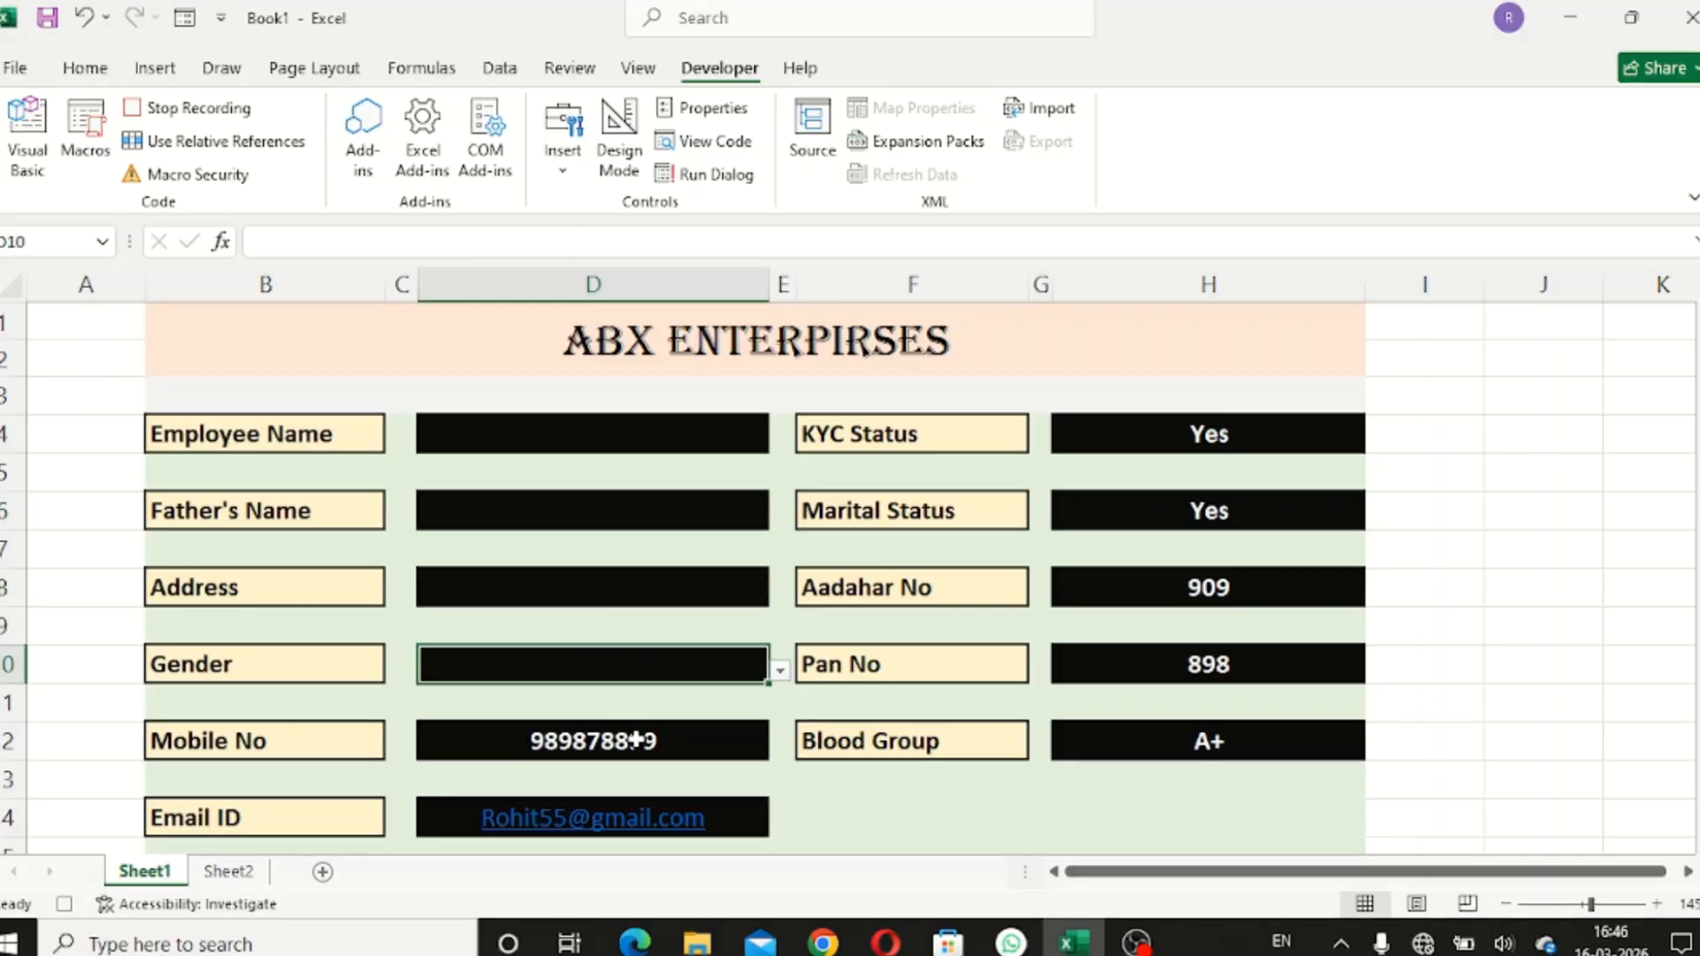
click(637, 740)
key(Delete)
click(738, 821)
key(Delete)
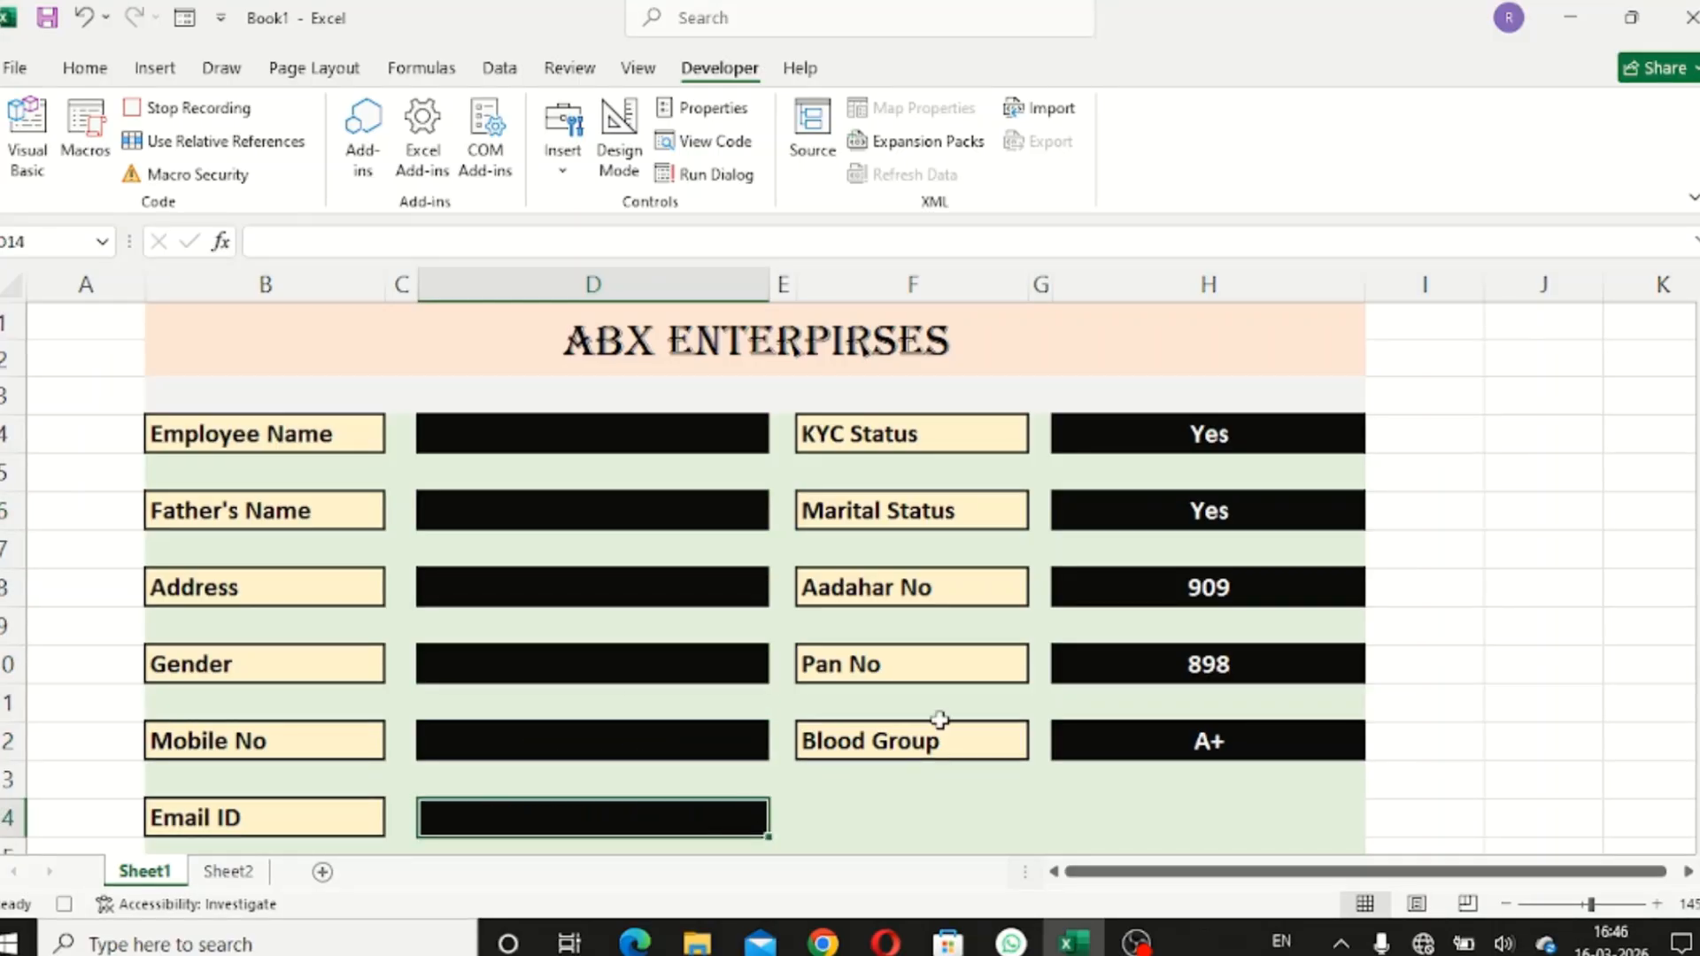
- Clear the column H entries: KYC status, marital status, Aadhar, PAN and blood group
click(1159, 443)
key(Delete)
click(1177, 517)
key(Delete)
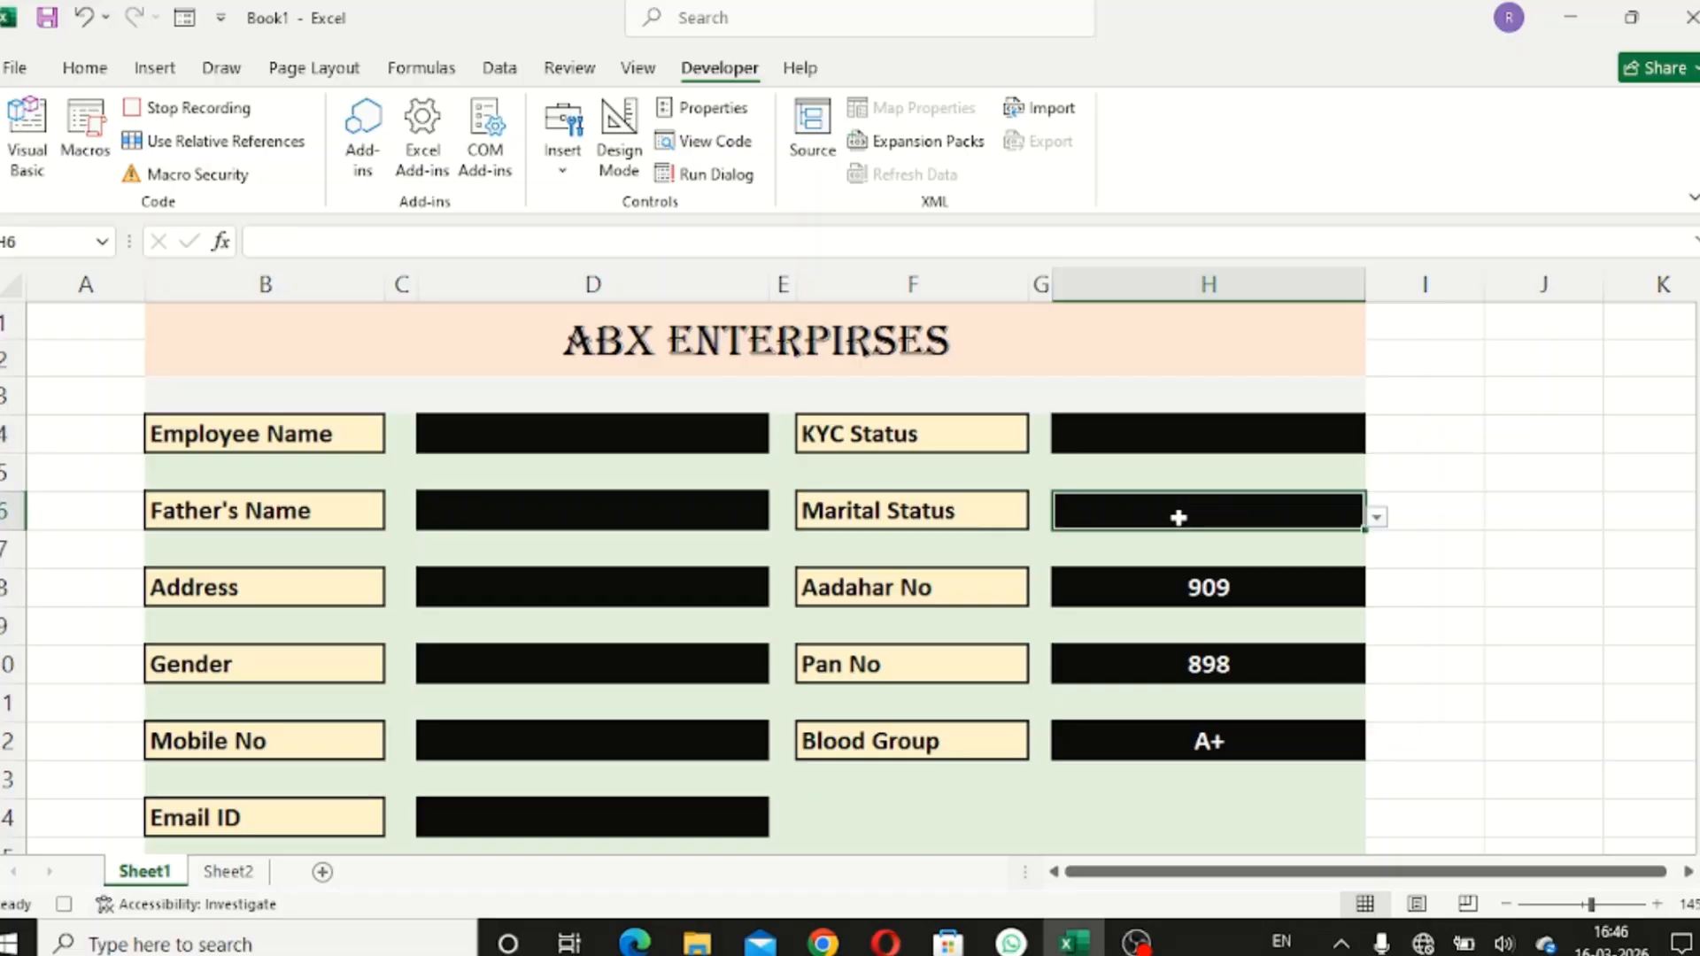
click(1201, 587)
key(Delete)
click(1205, 665)
key(Delete)
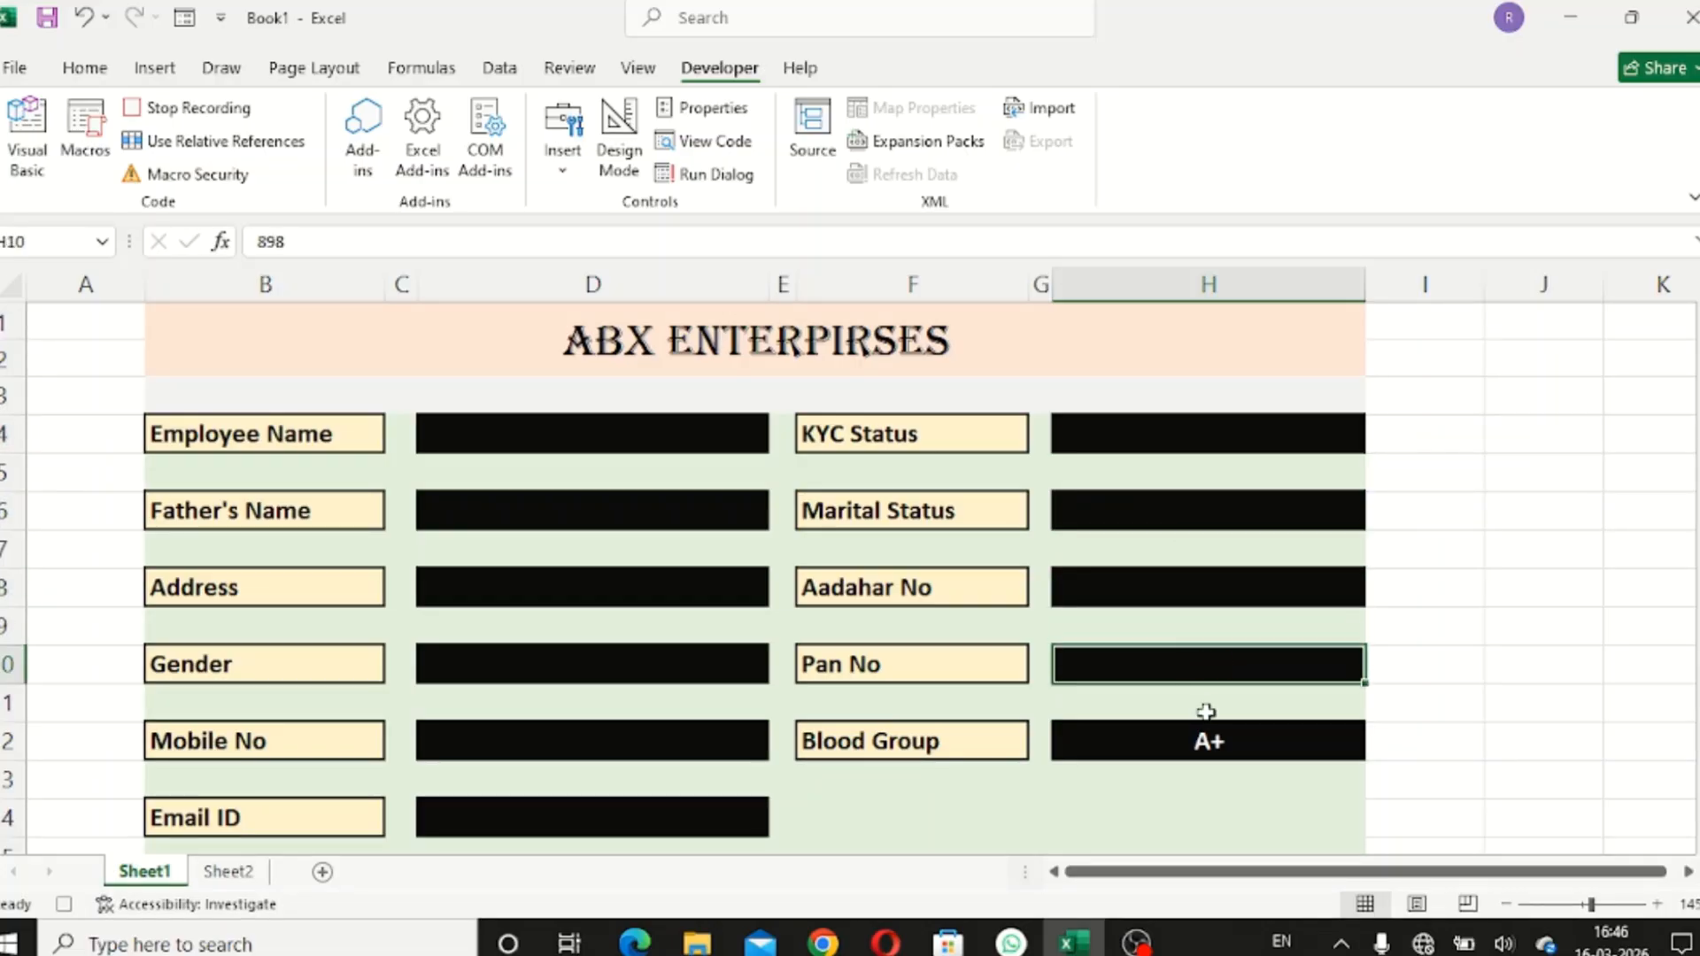
click(1209, 741)
key(Delete)
scroll(1067, 722, down, 1)
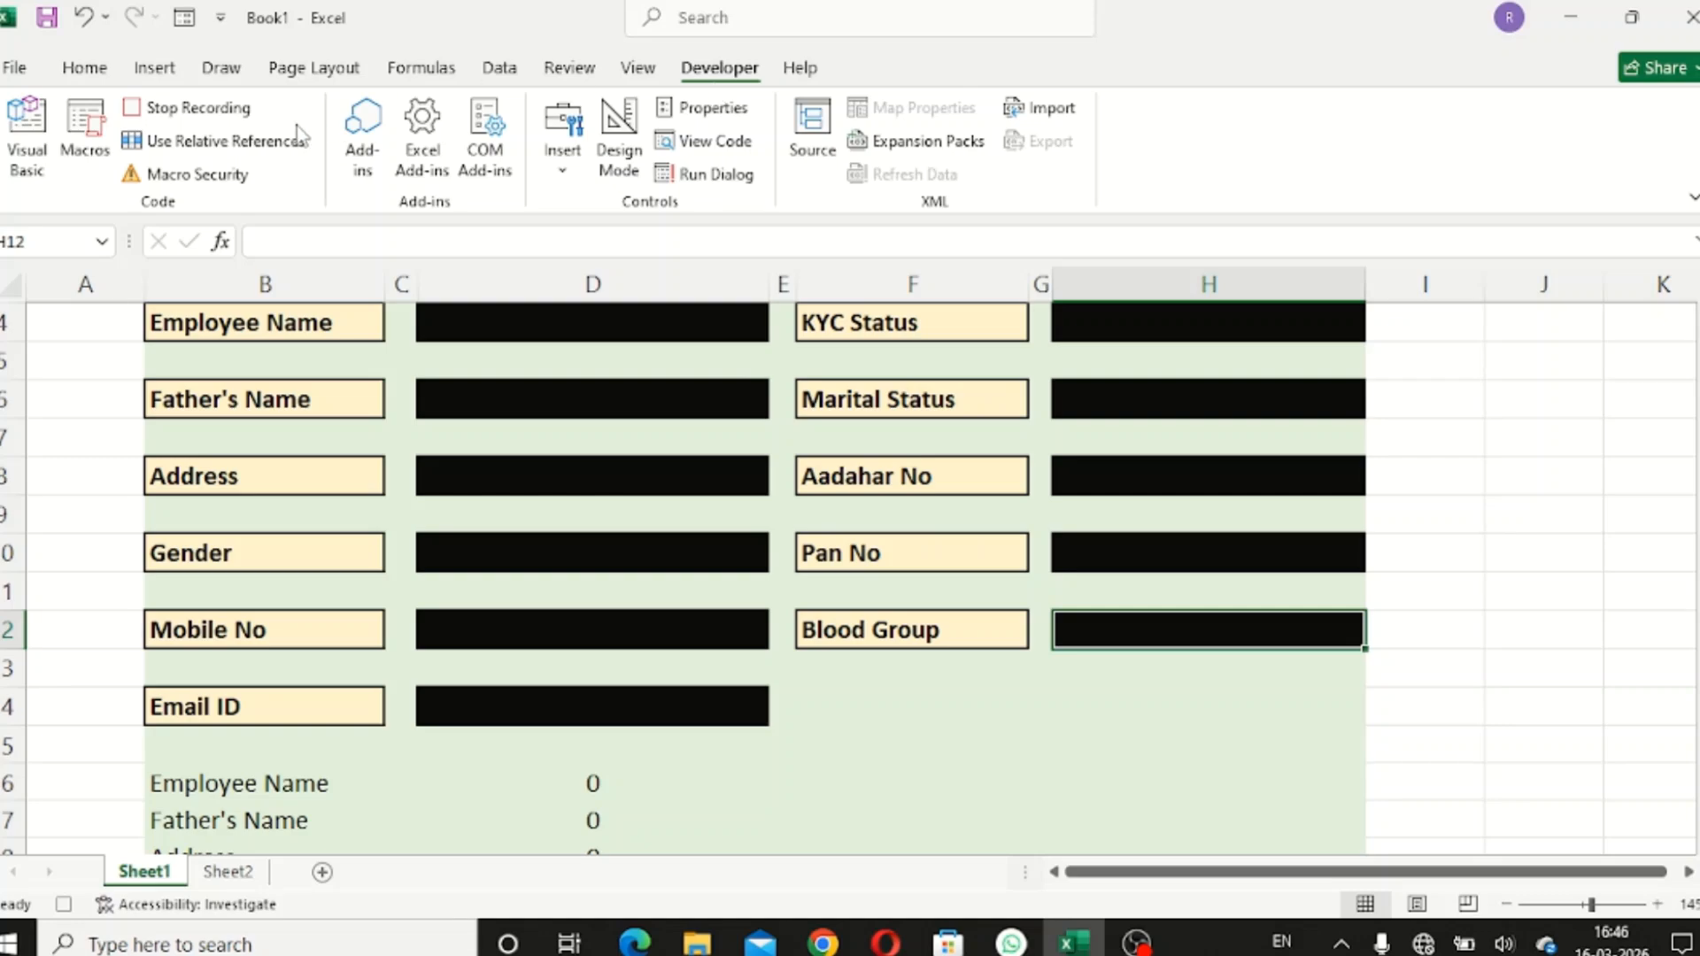
- Stop recording Macro1 and bring up the Insert > Shapes gallery
click(180, 110)
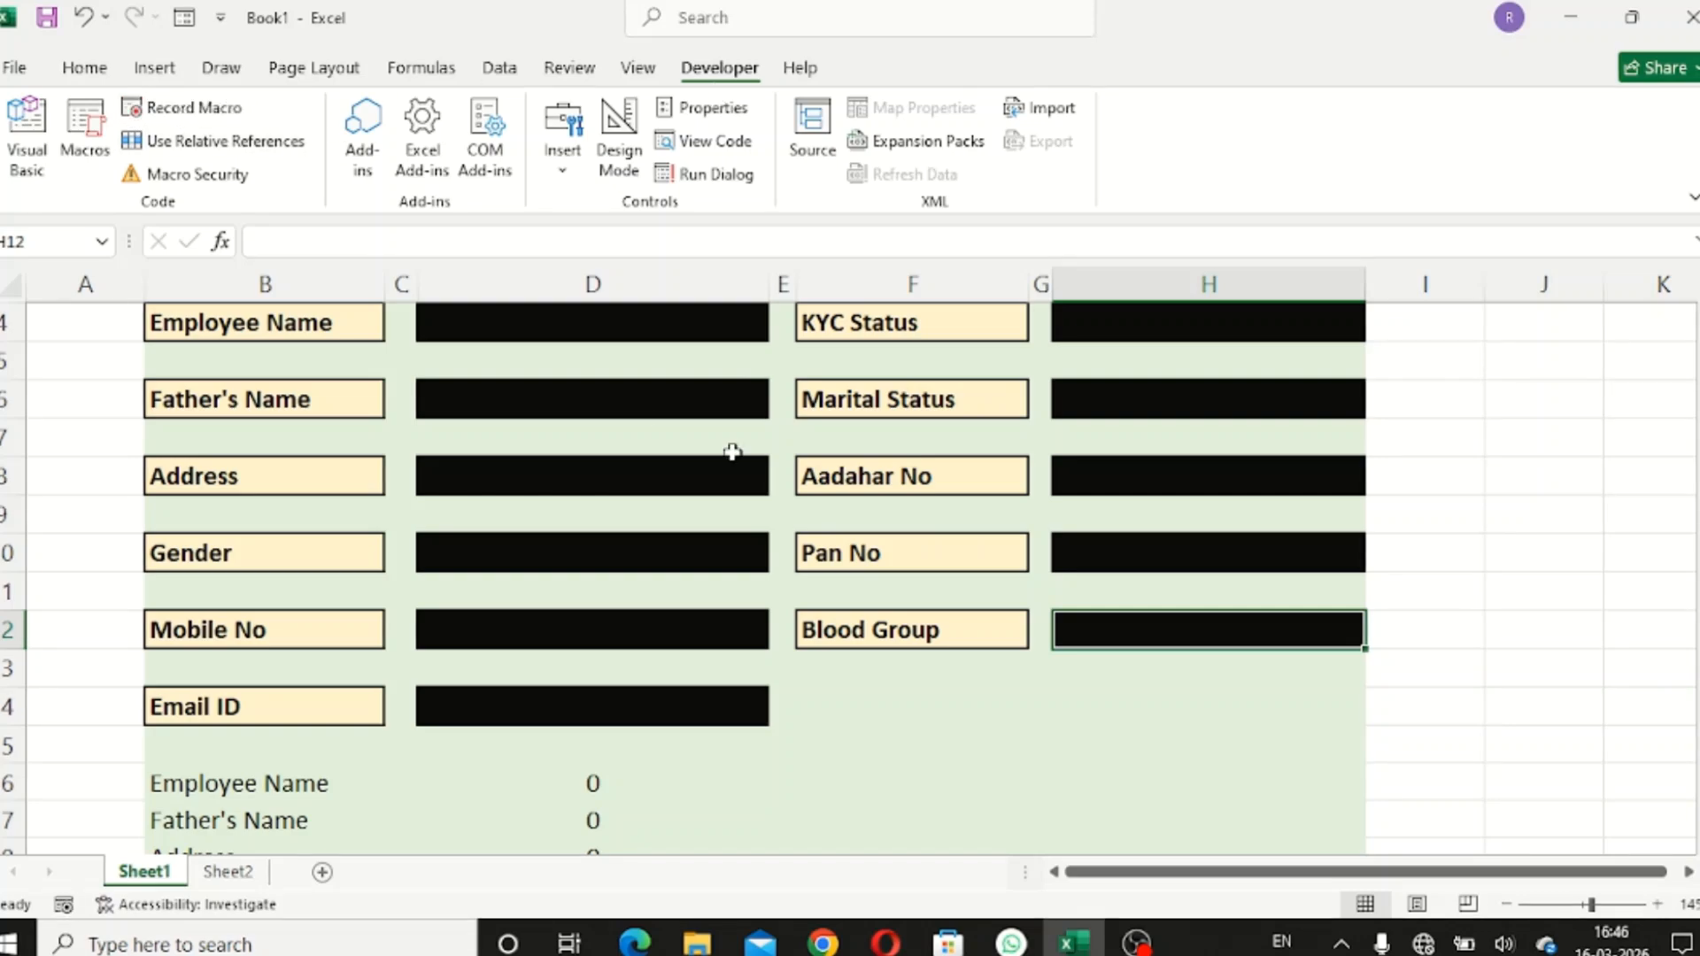
scroll(732, 451, up, 1)
scroll(732, 452, down, 1)
scroll(732, 452, up, 1)
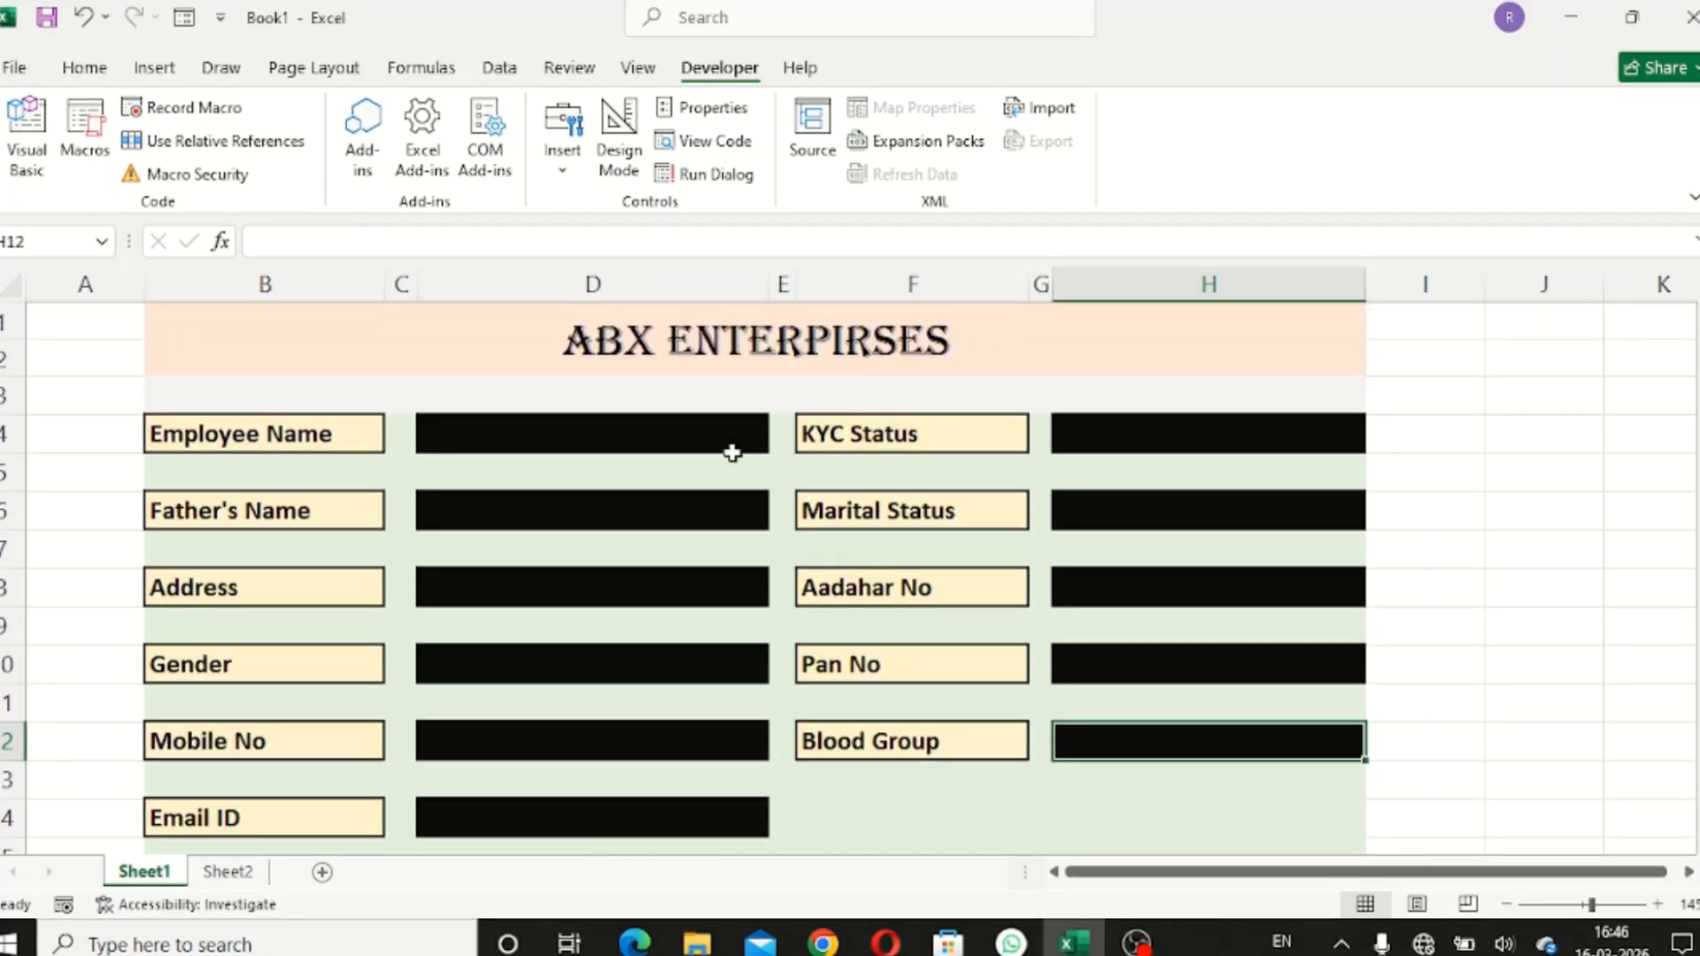
scroll(691, 516, down, 2)
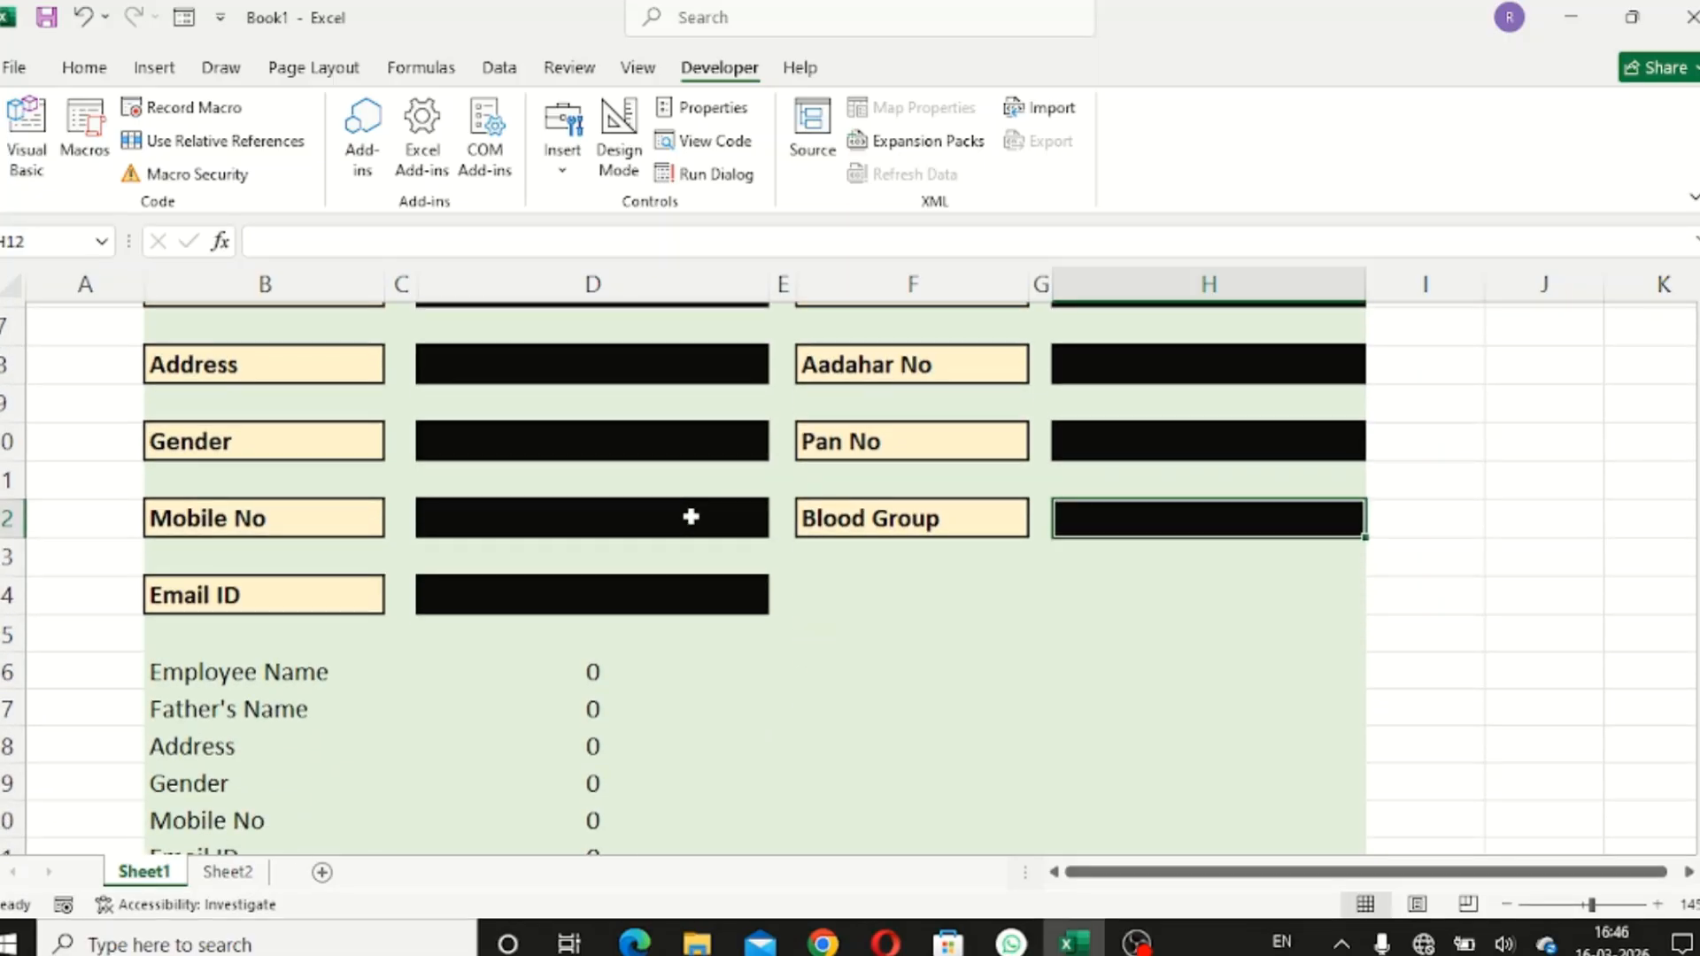
click(155, 71)
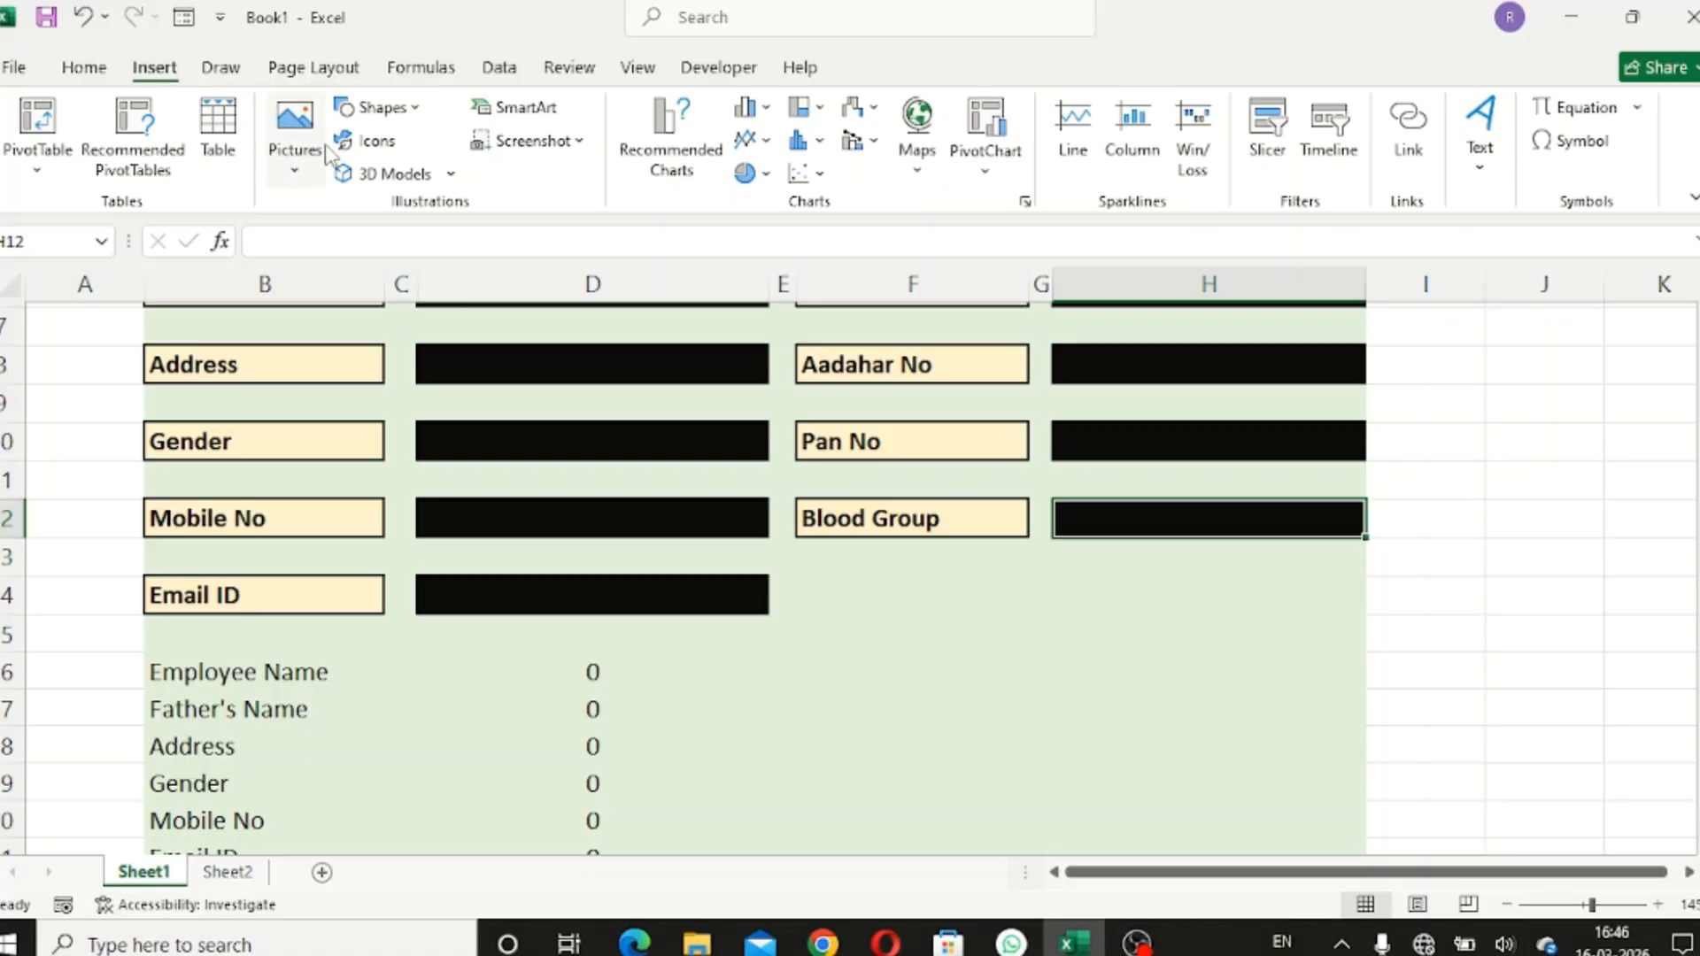
click(376, 108)
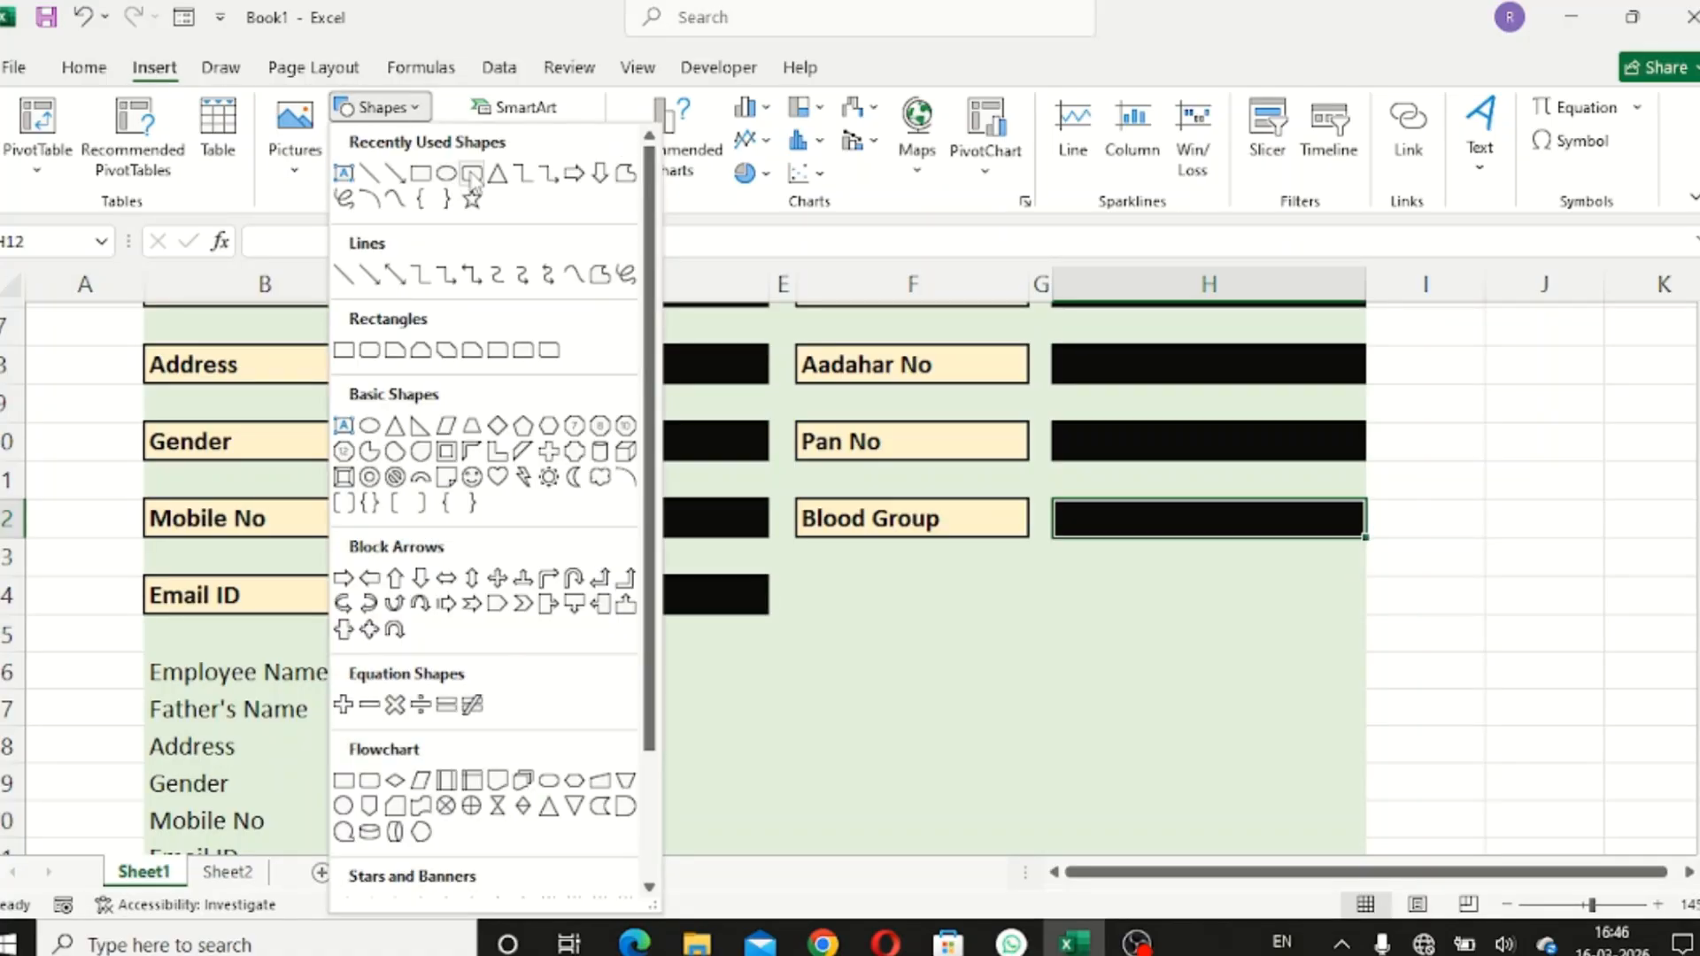
- Draw a rounded rectangle below Blood Group with a glossy yellow style and 3-D bevel preset
click(485, 205)
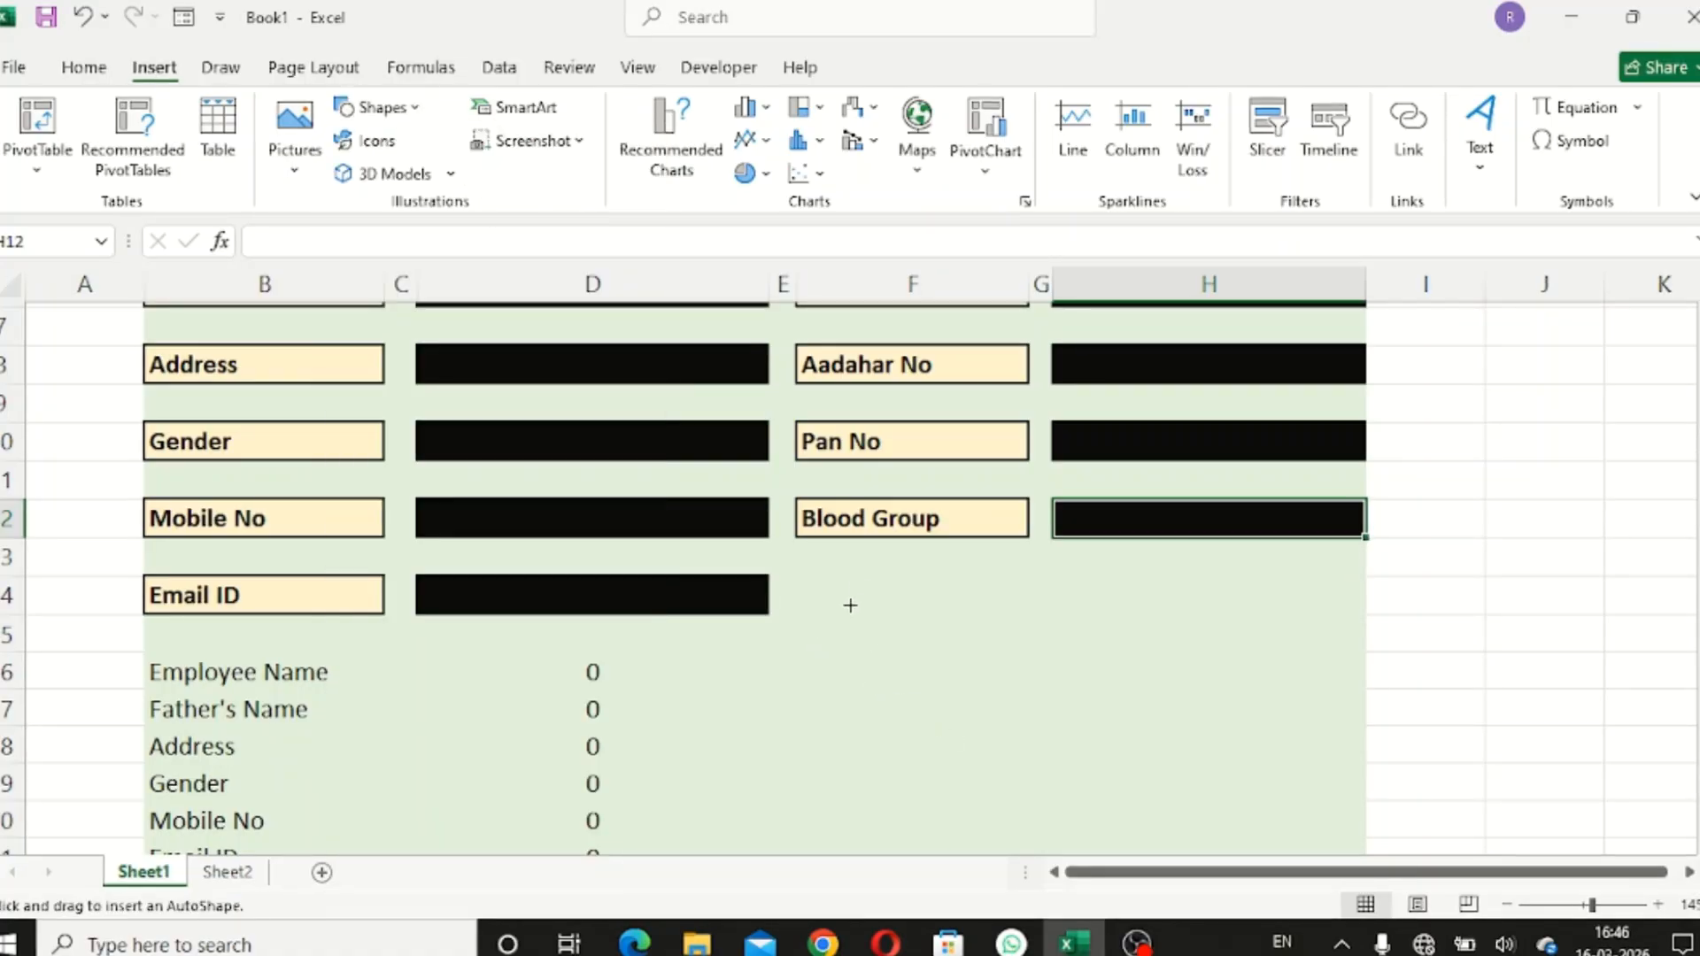
drag(861, 577, 1273, 709)
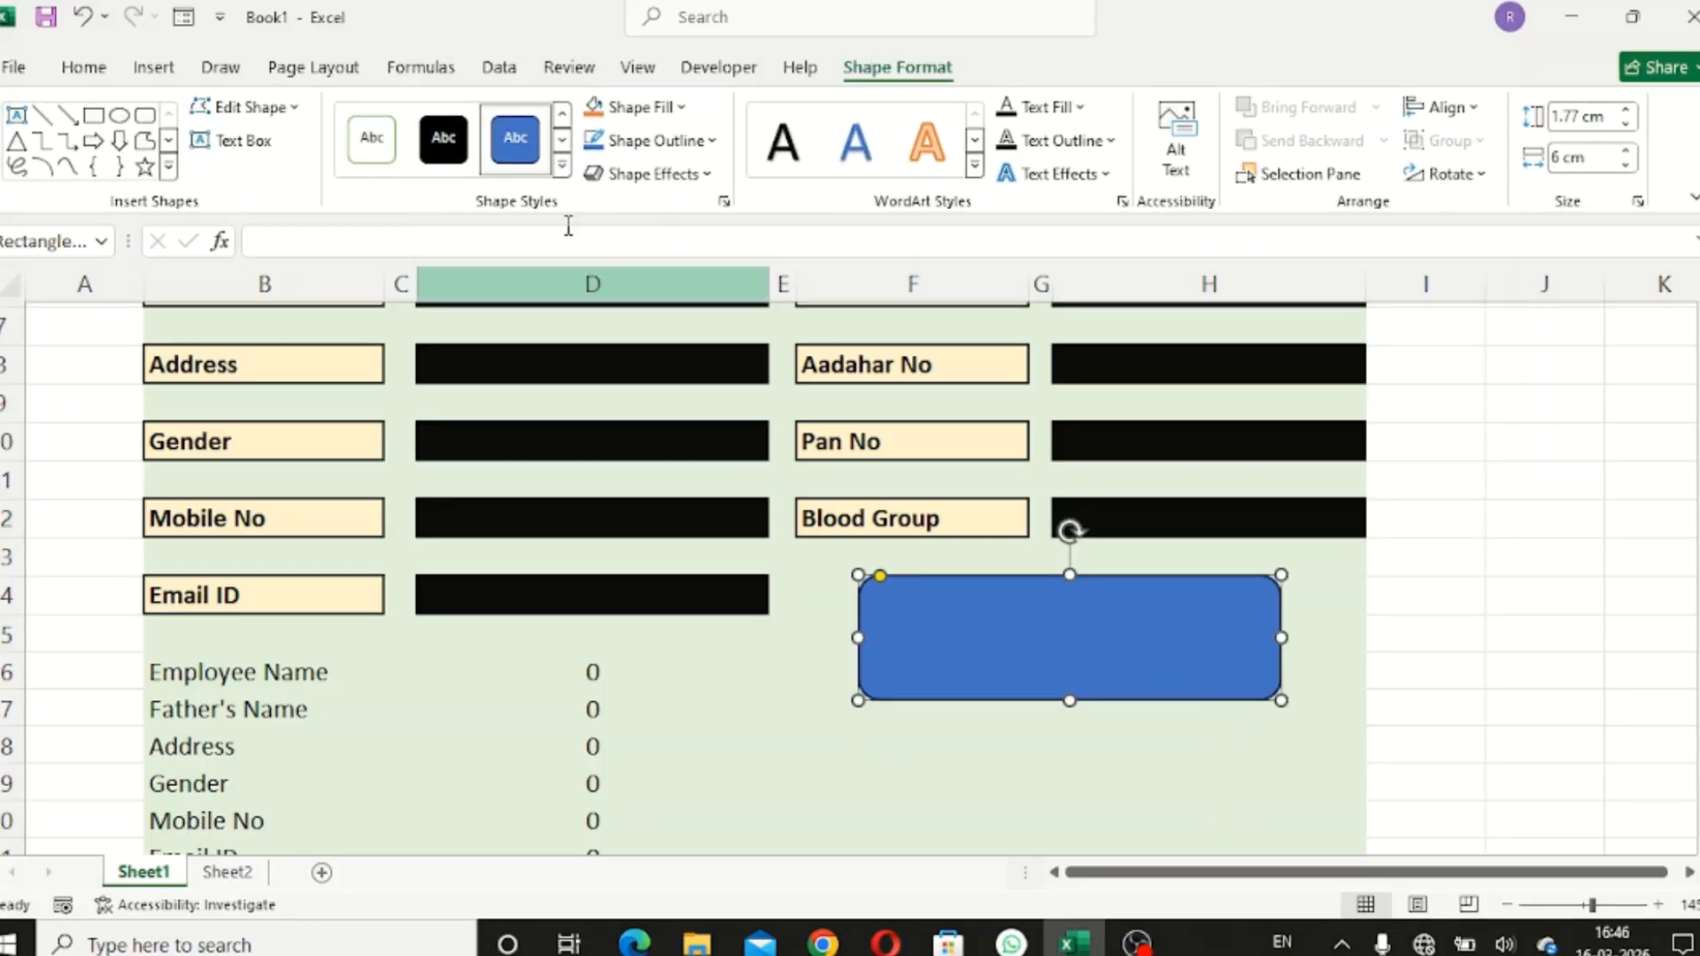
click(562, 166)
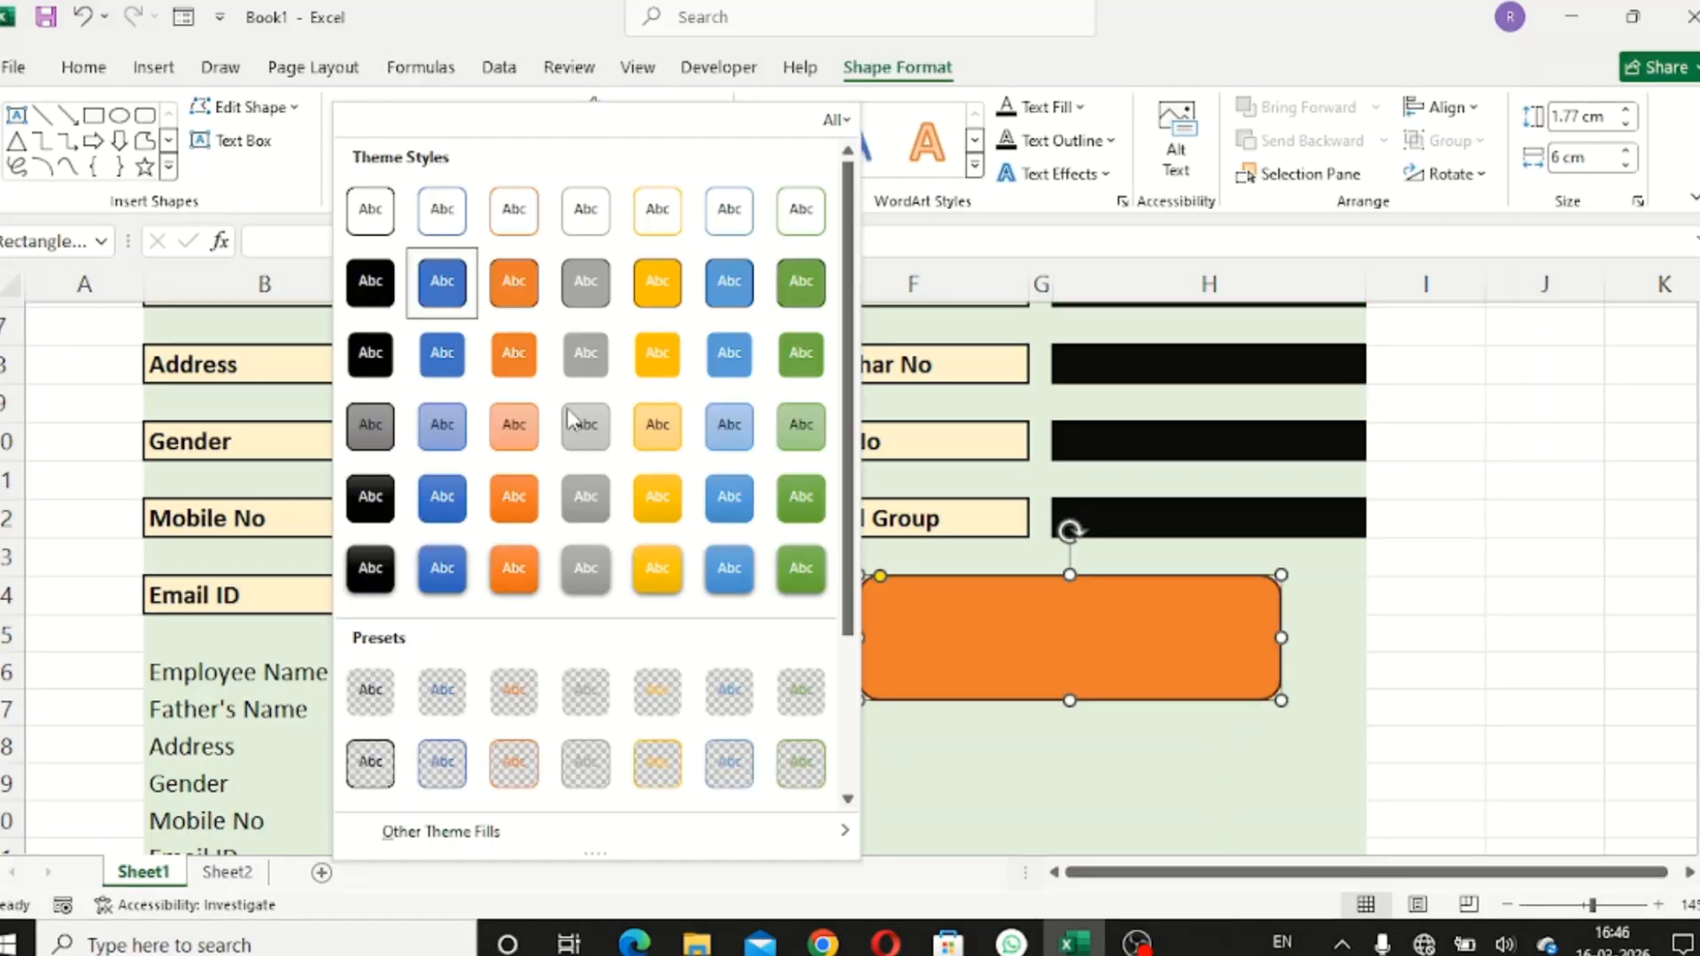
scroll(793, 567, down, 3)
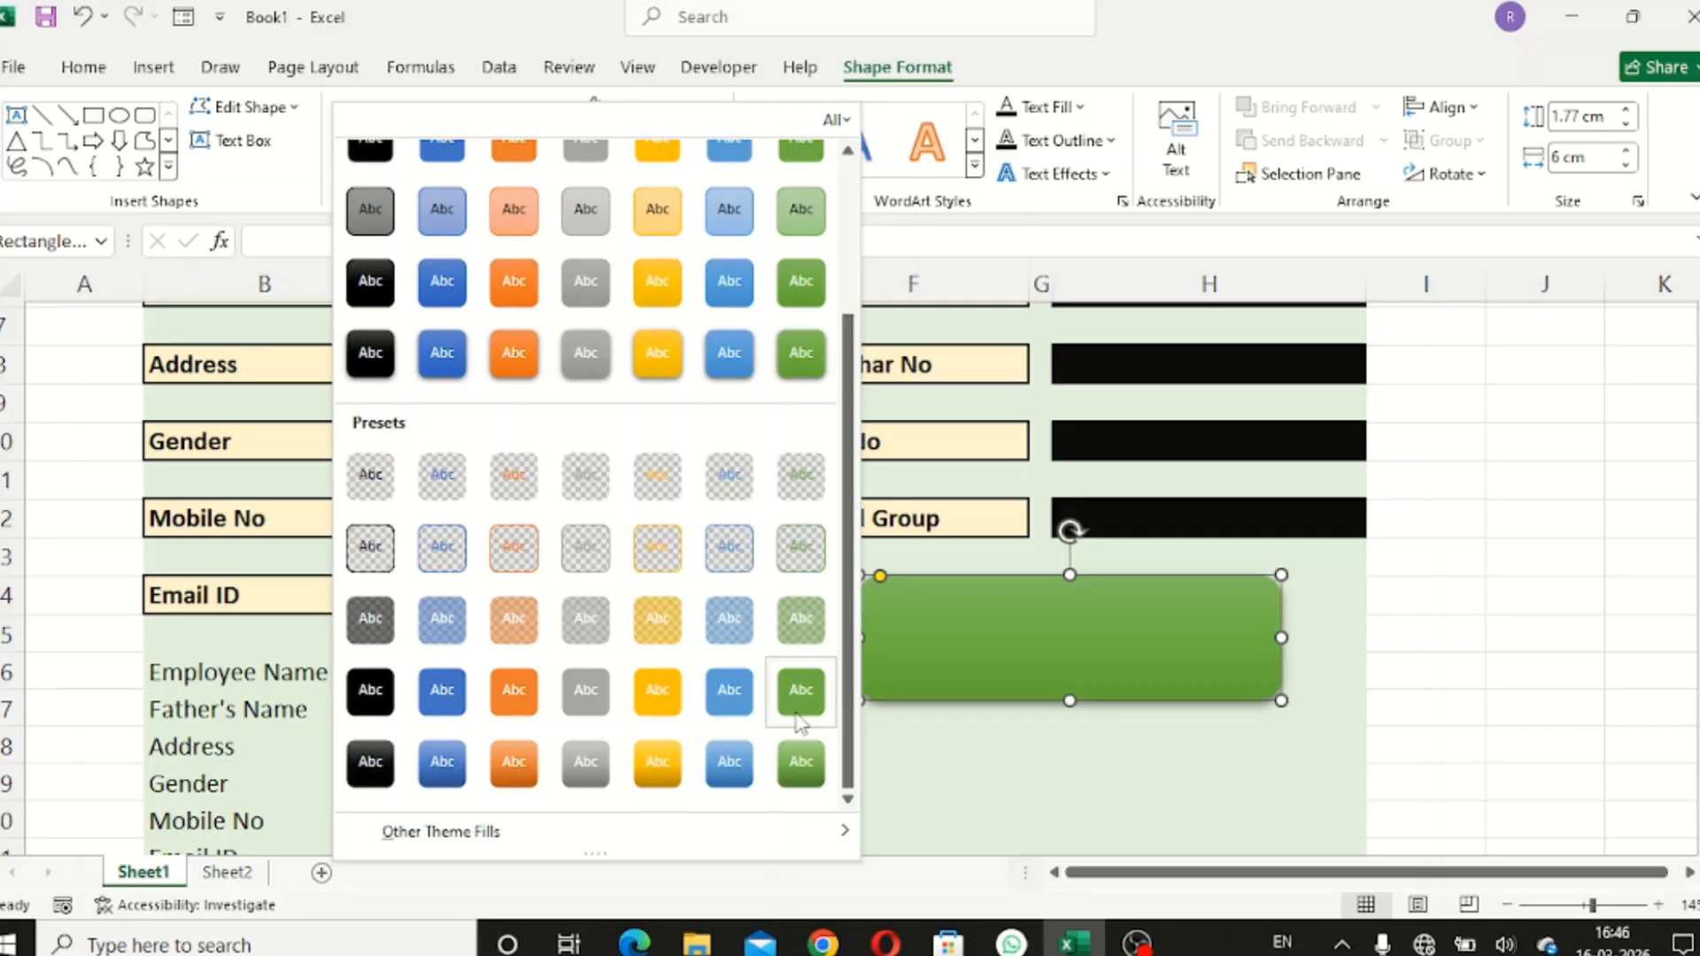
click(657, 764)
click(706, 174)
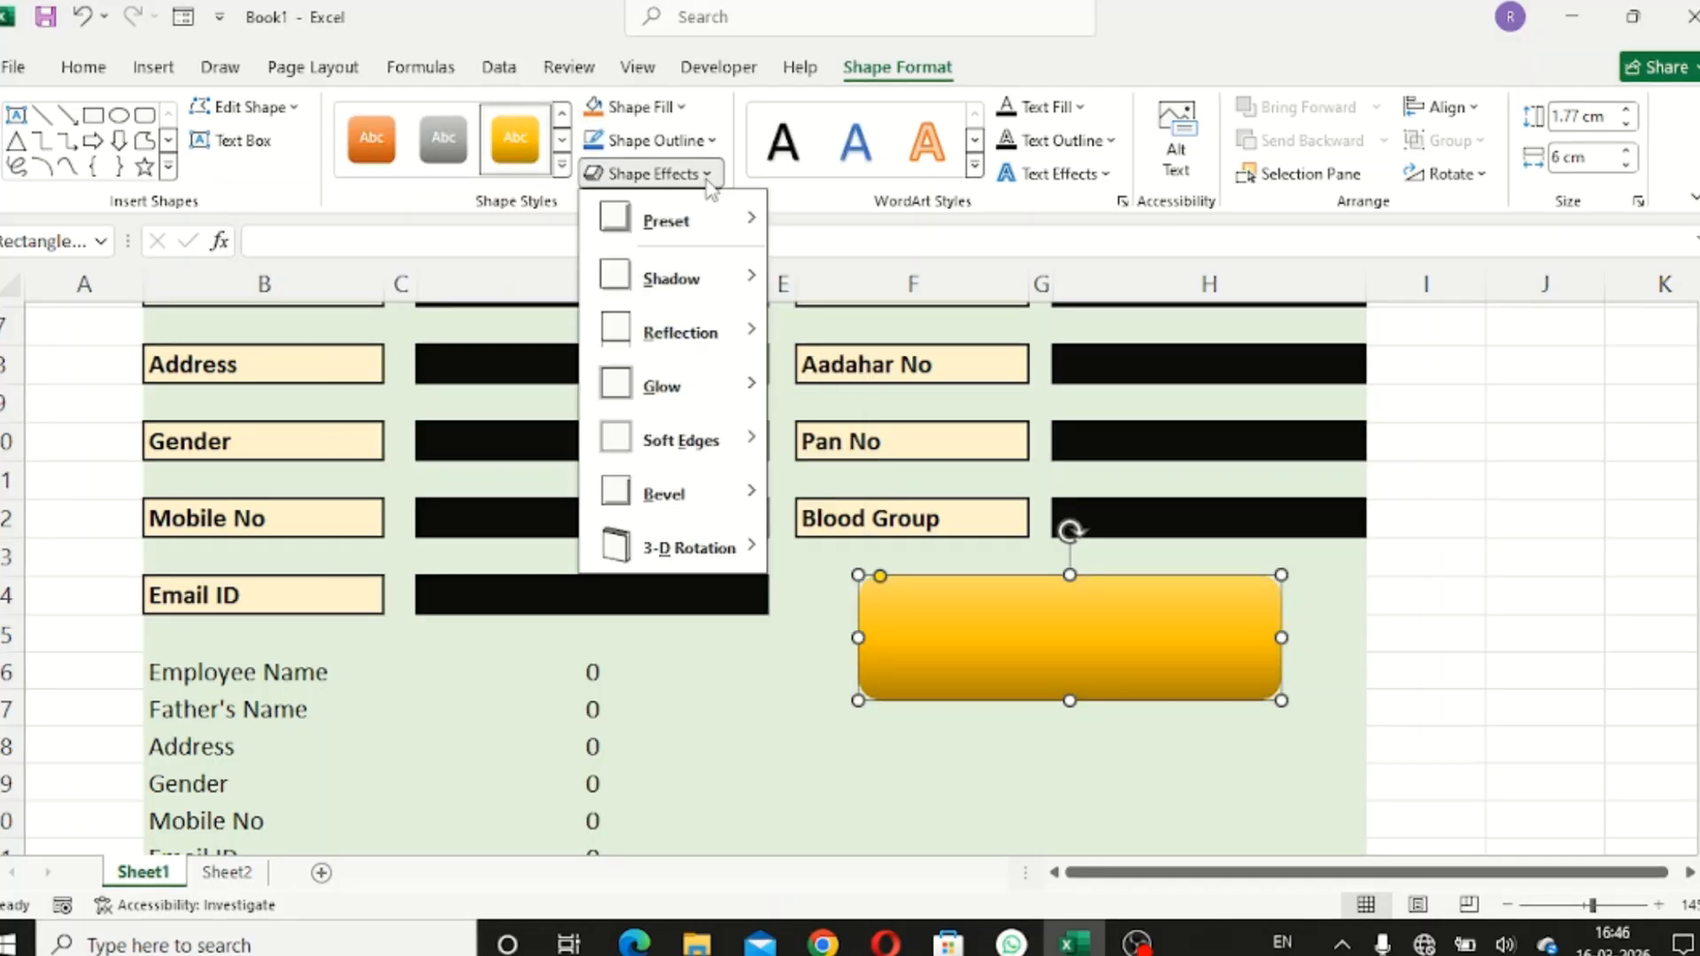
mouse_move(717, 222)
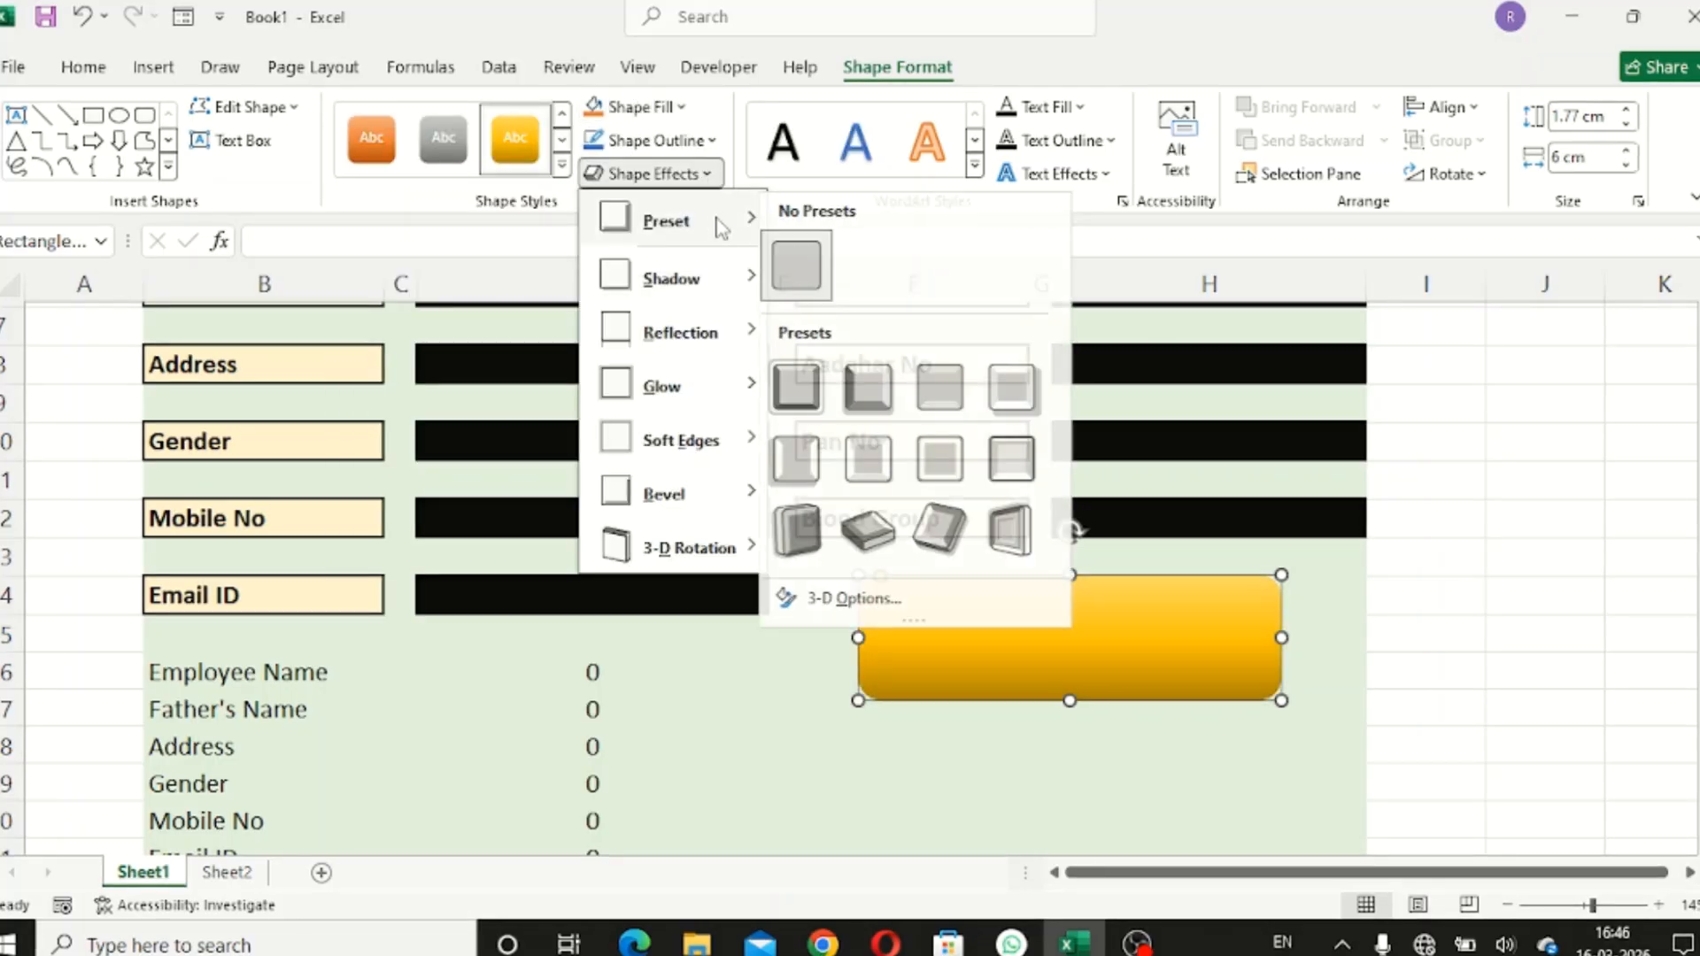
click(866, 394)
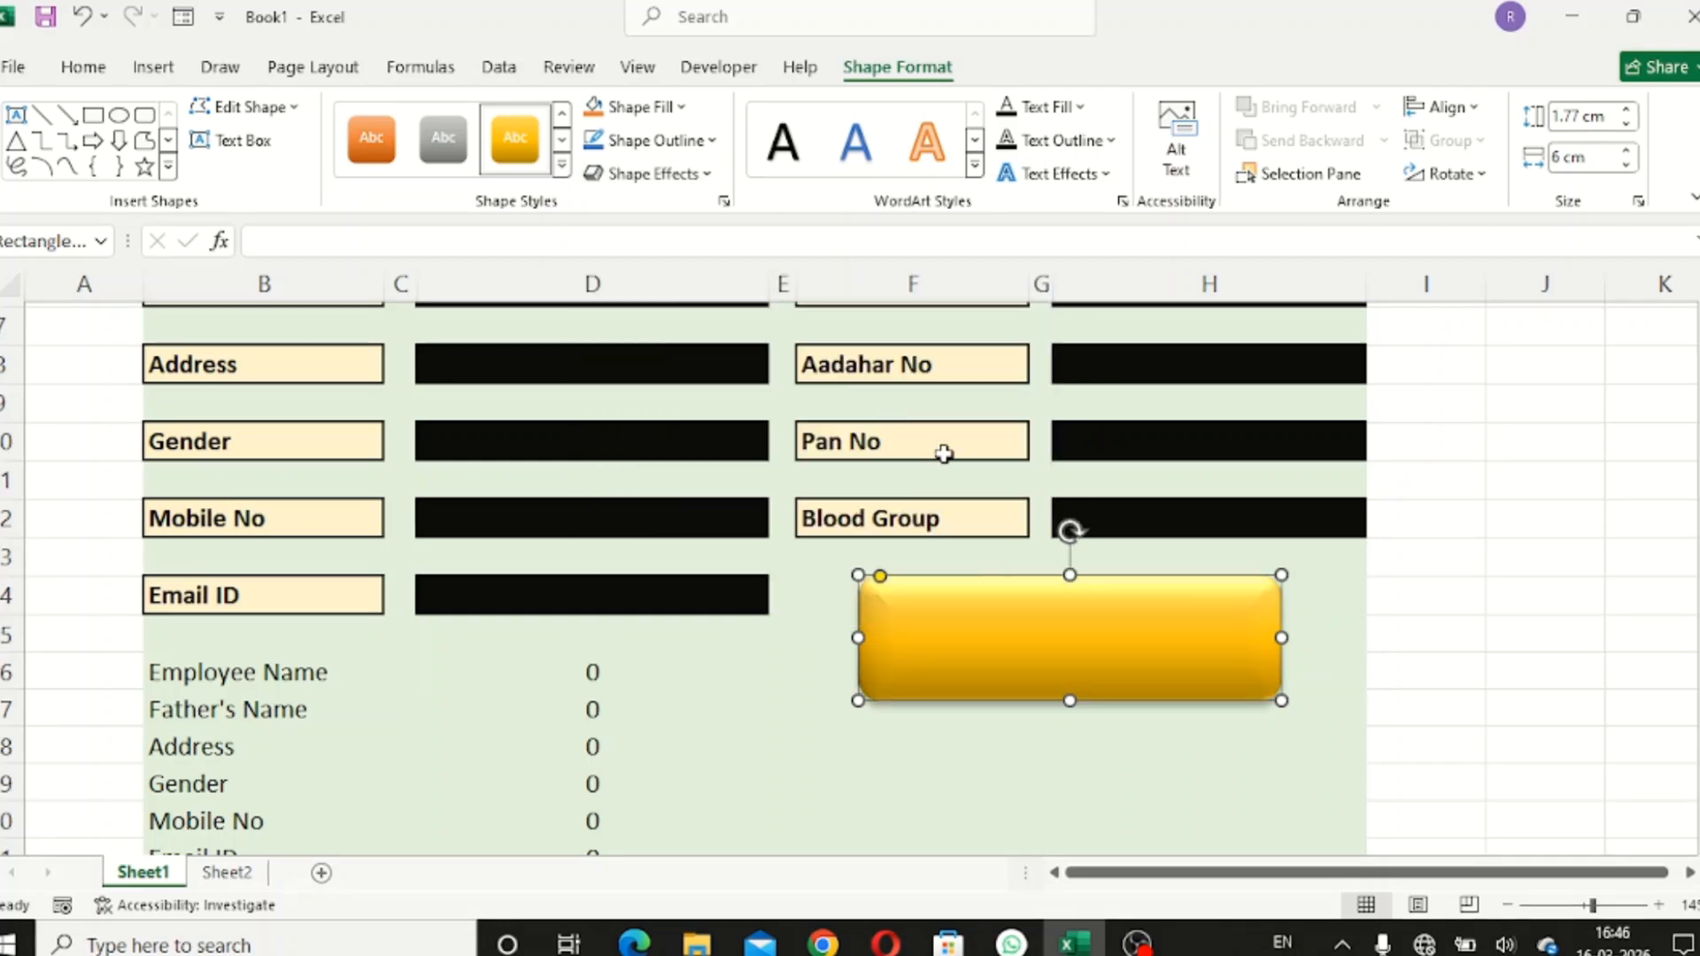
- Add the text 'Submit' to the yellow shape and make it bold and several sizes larger
right_click(1066, 627)
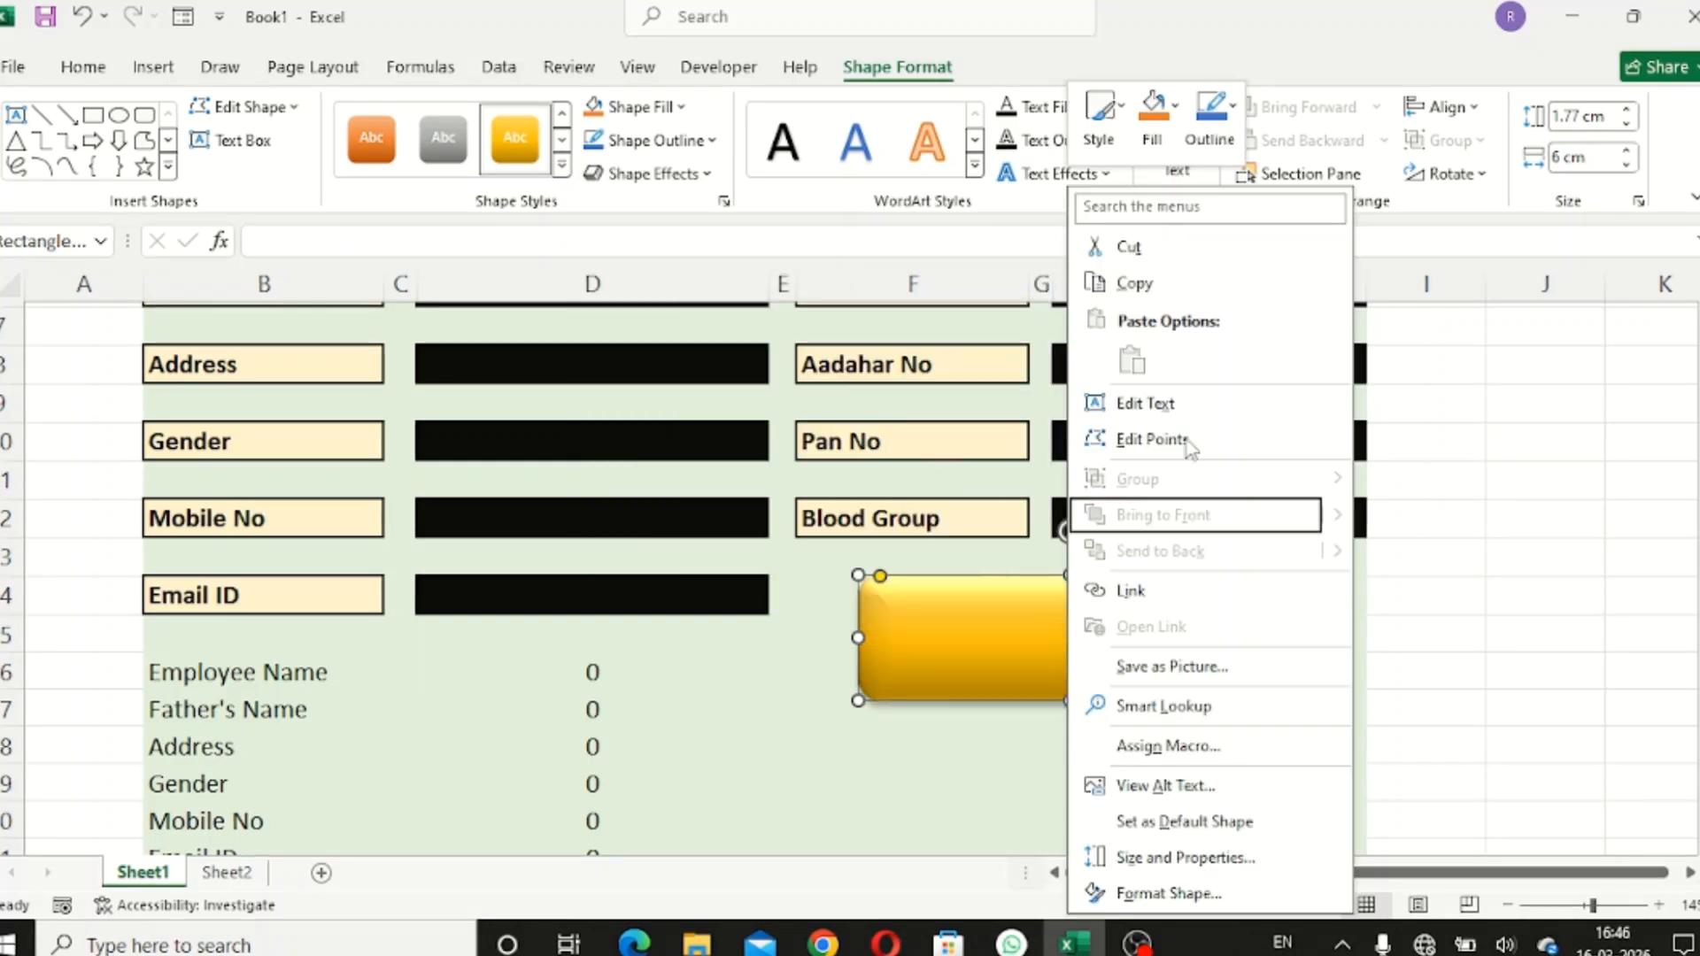
click(1187, 407)
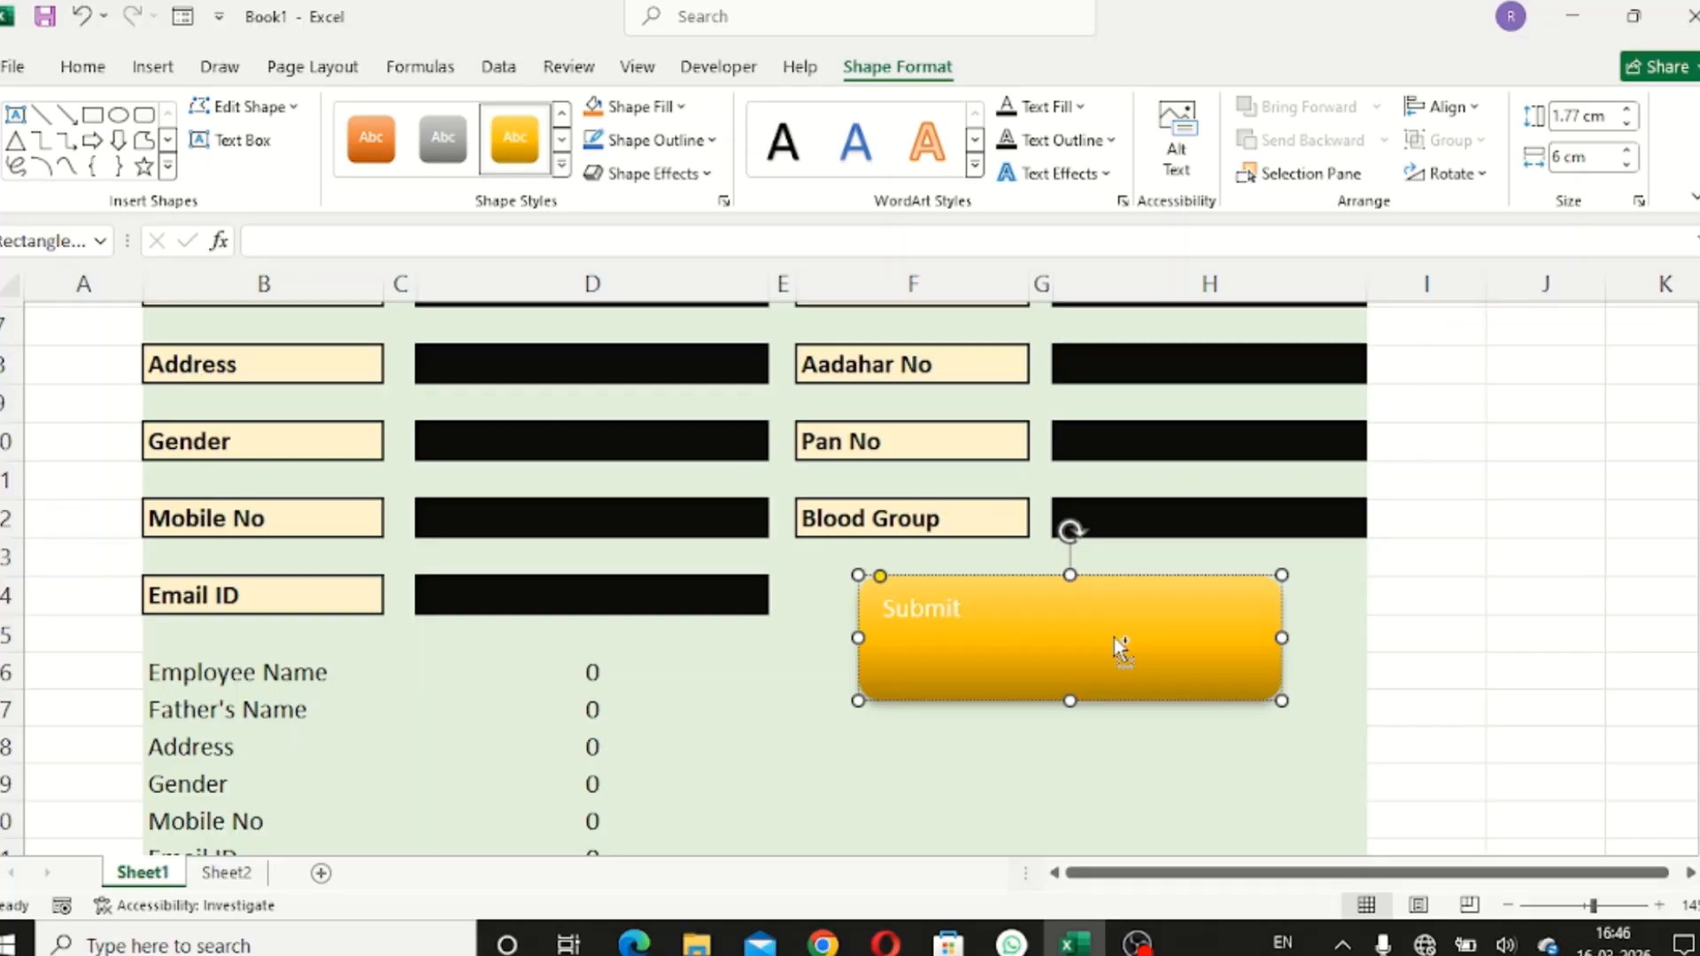
key(ctrl+a)
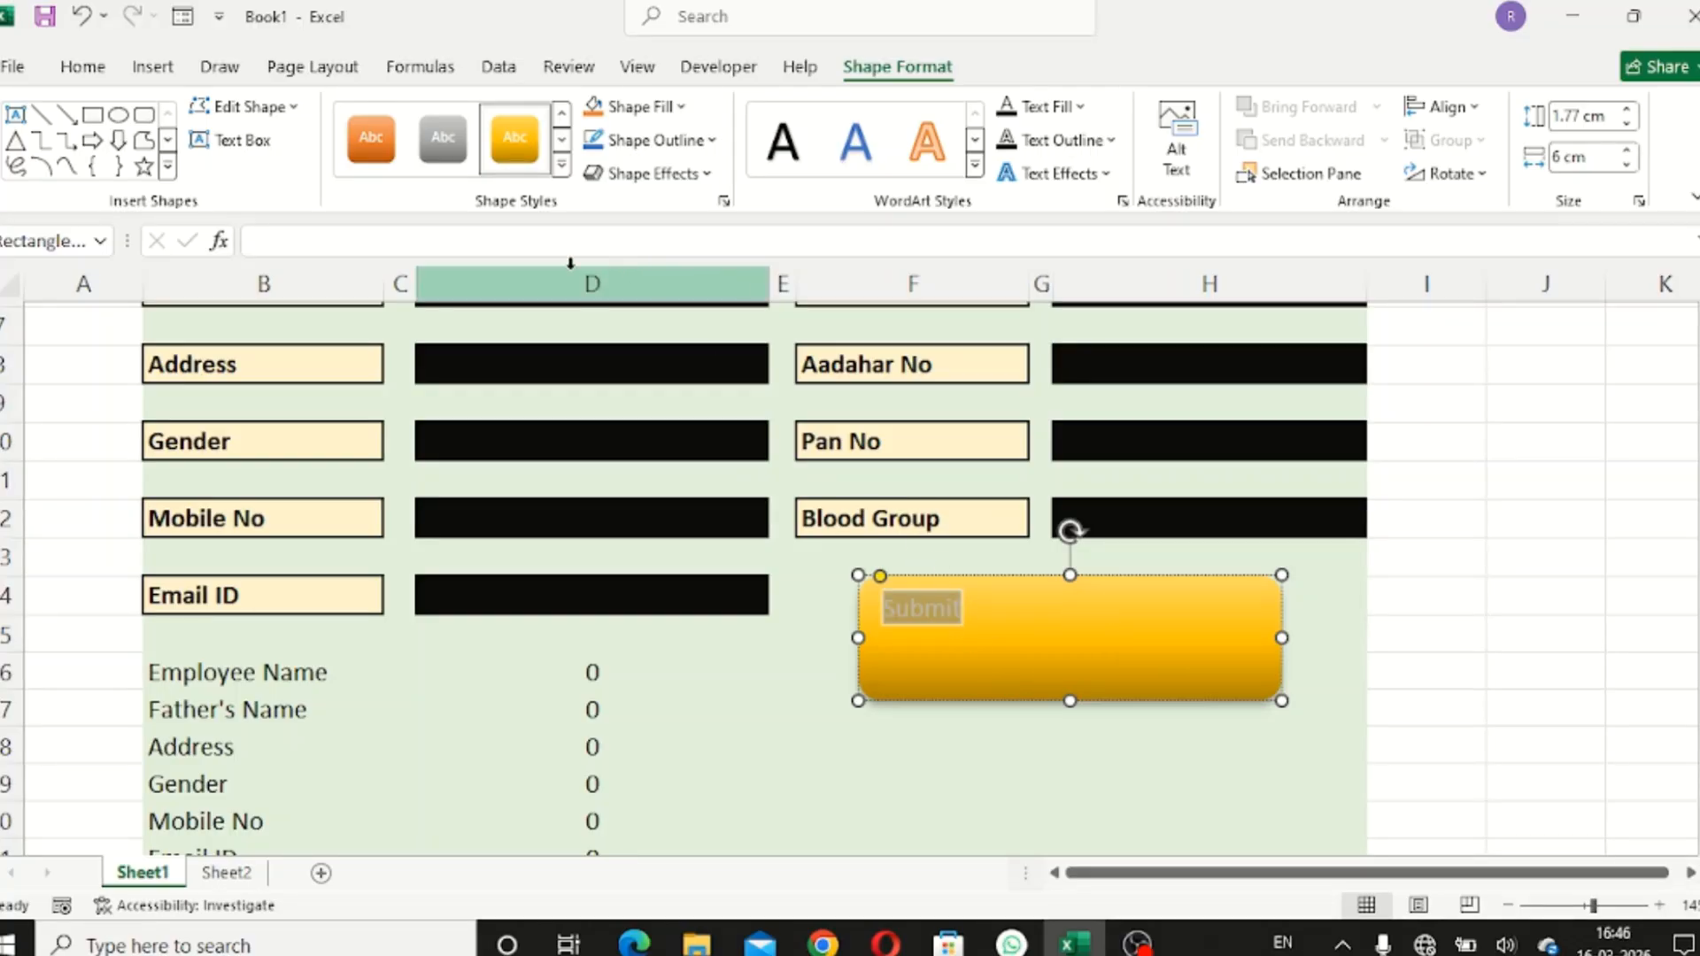
click(83, 66)
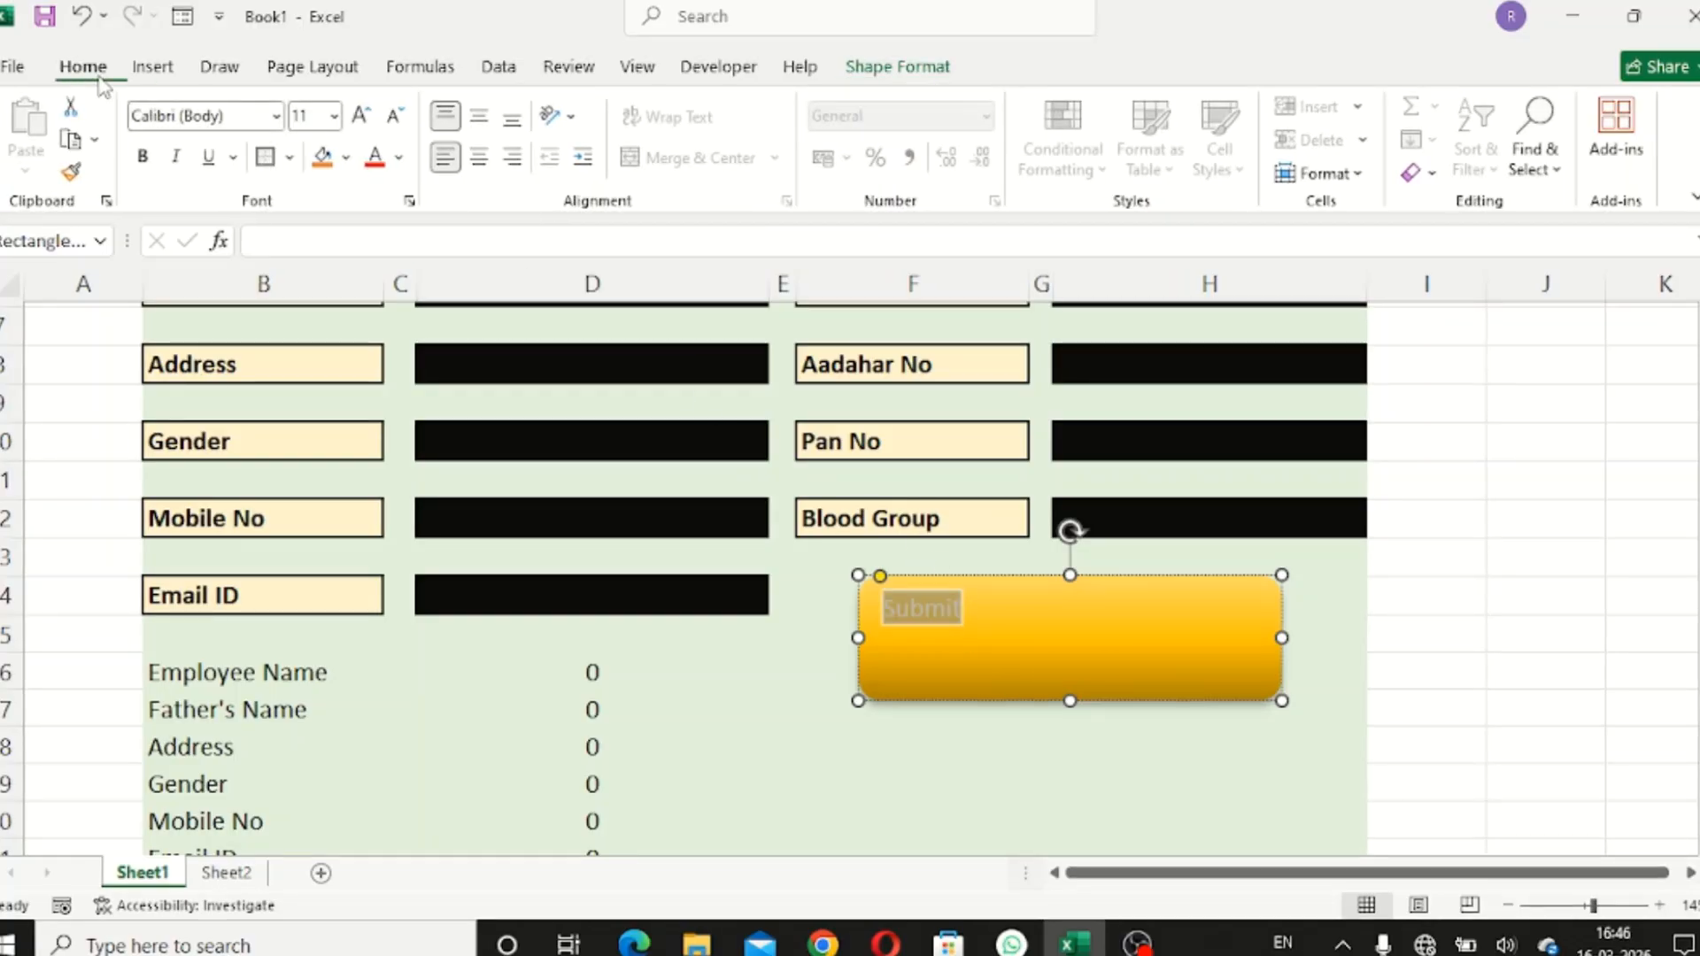
click(143, 157)
click(361, 116)
click(362, 116)
click(362, 116)
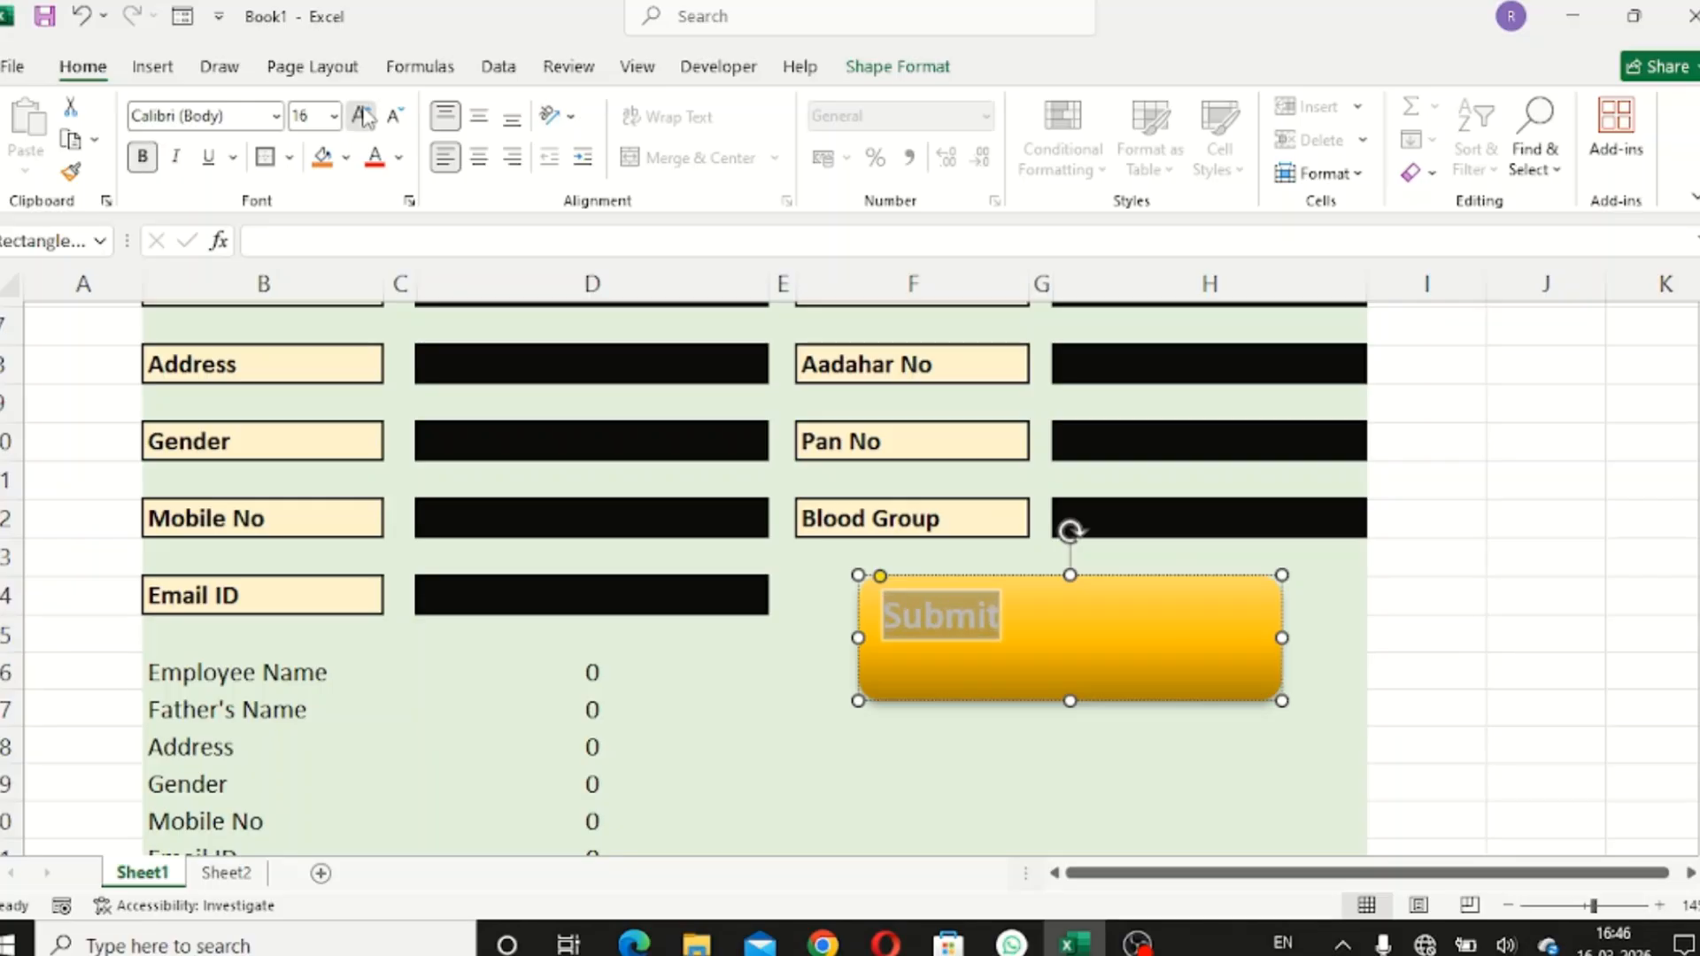
click(362, 116)
click(361, 116)
click(361, 116)
click(362, 116)
click(362, 116)
- Centre the Submit text horizontally and vertically and colour it black
click(479, 158)
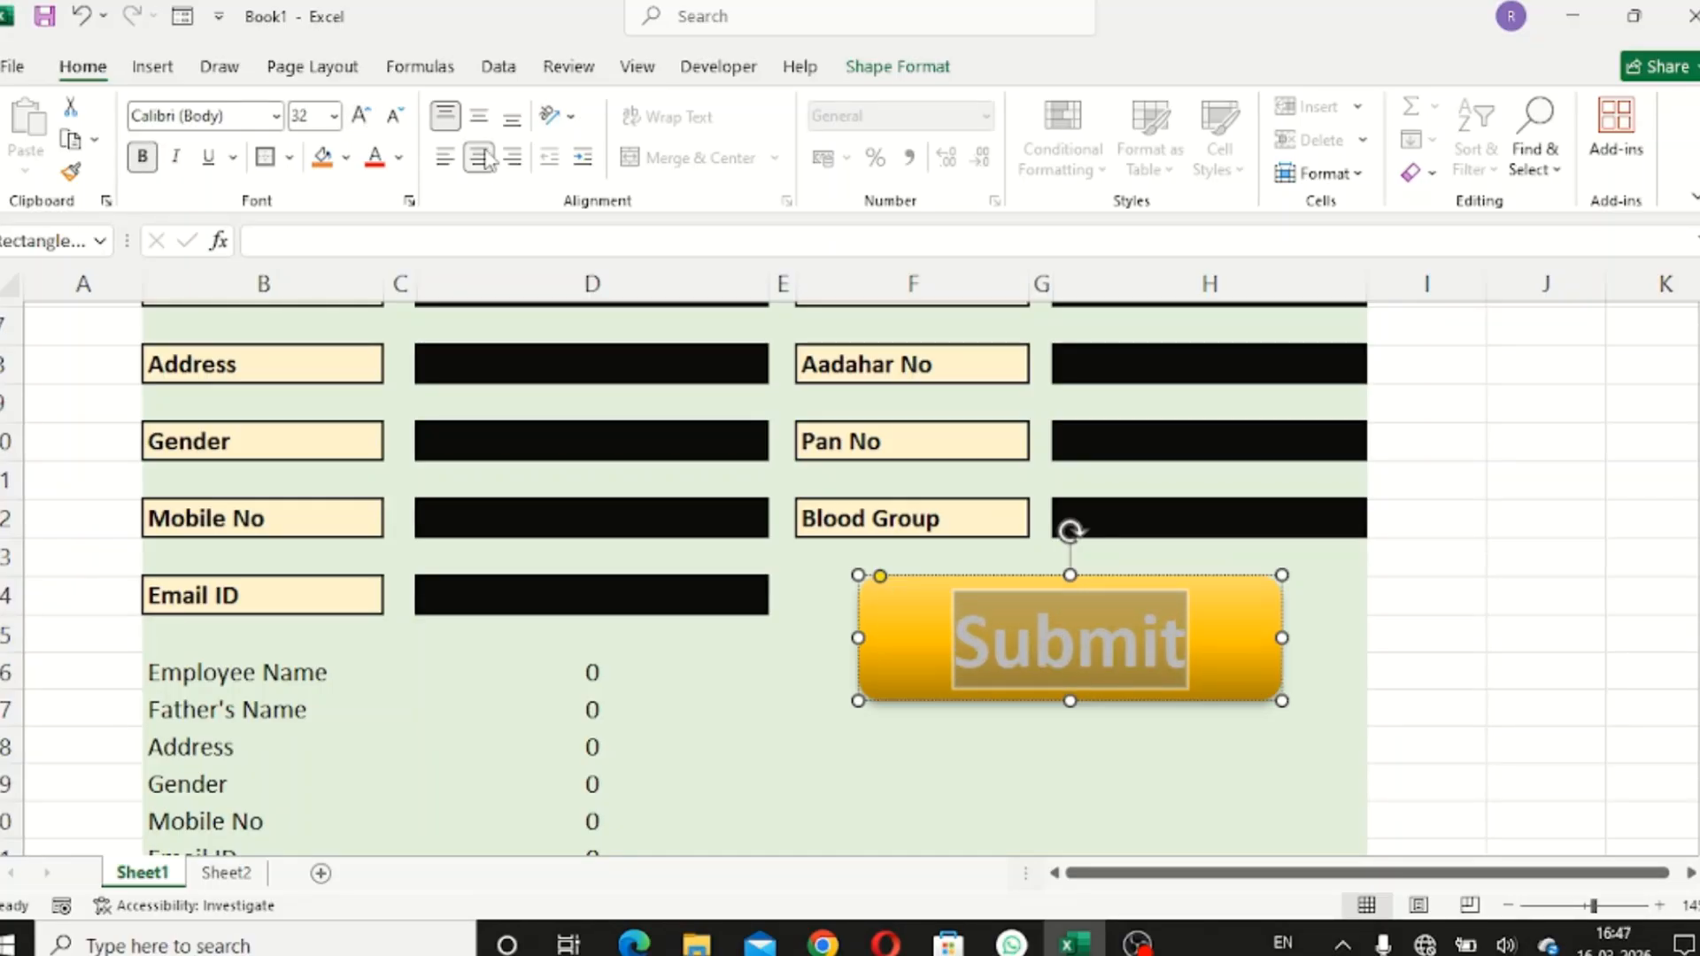
click(490, 118)
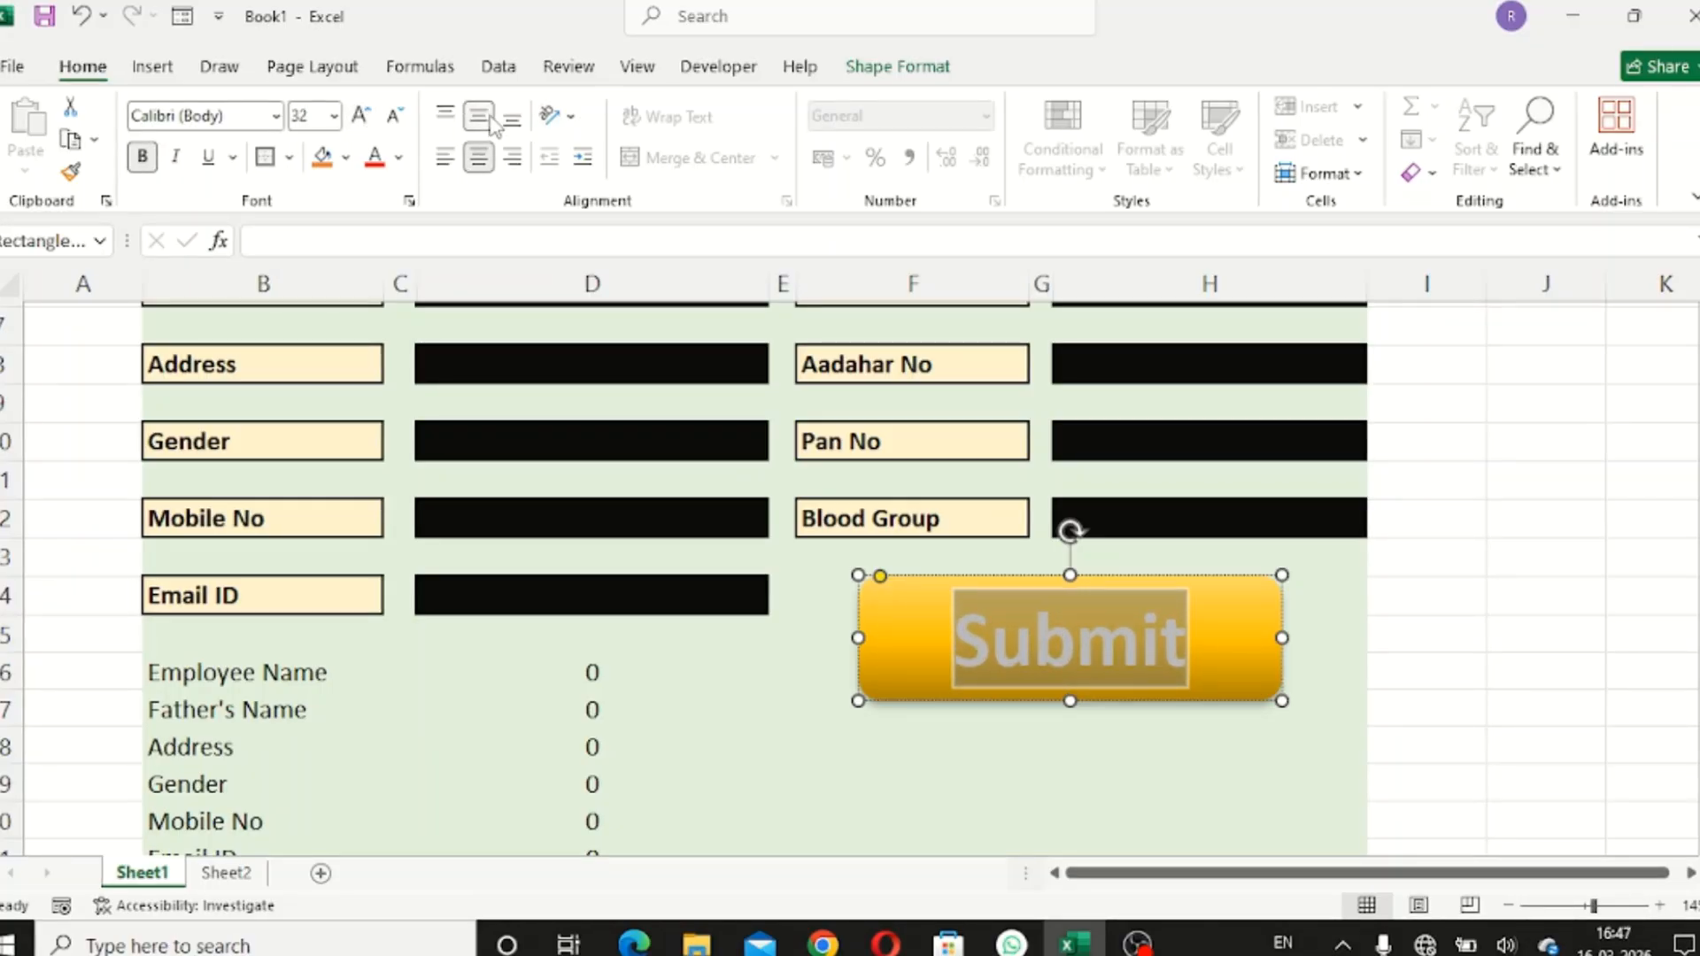
click(399, 158)
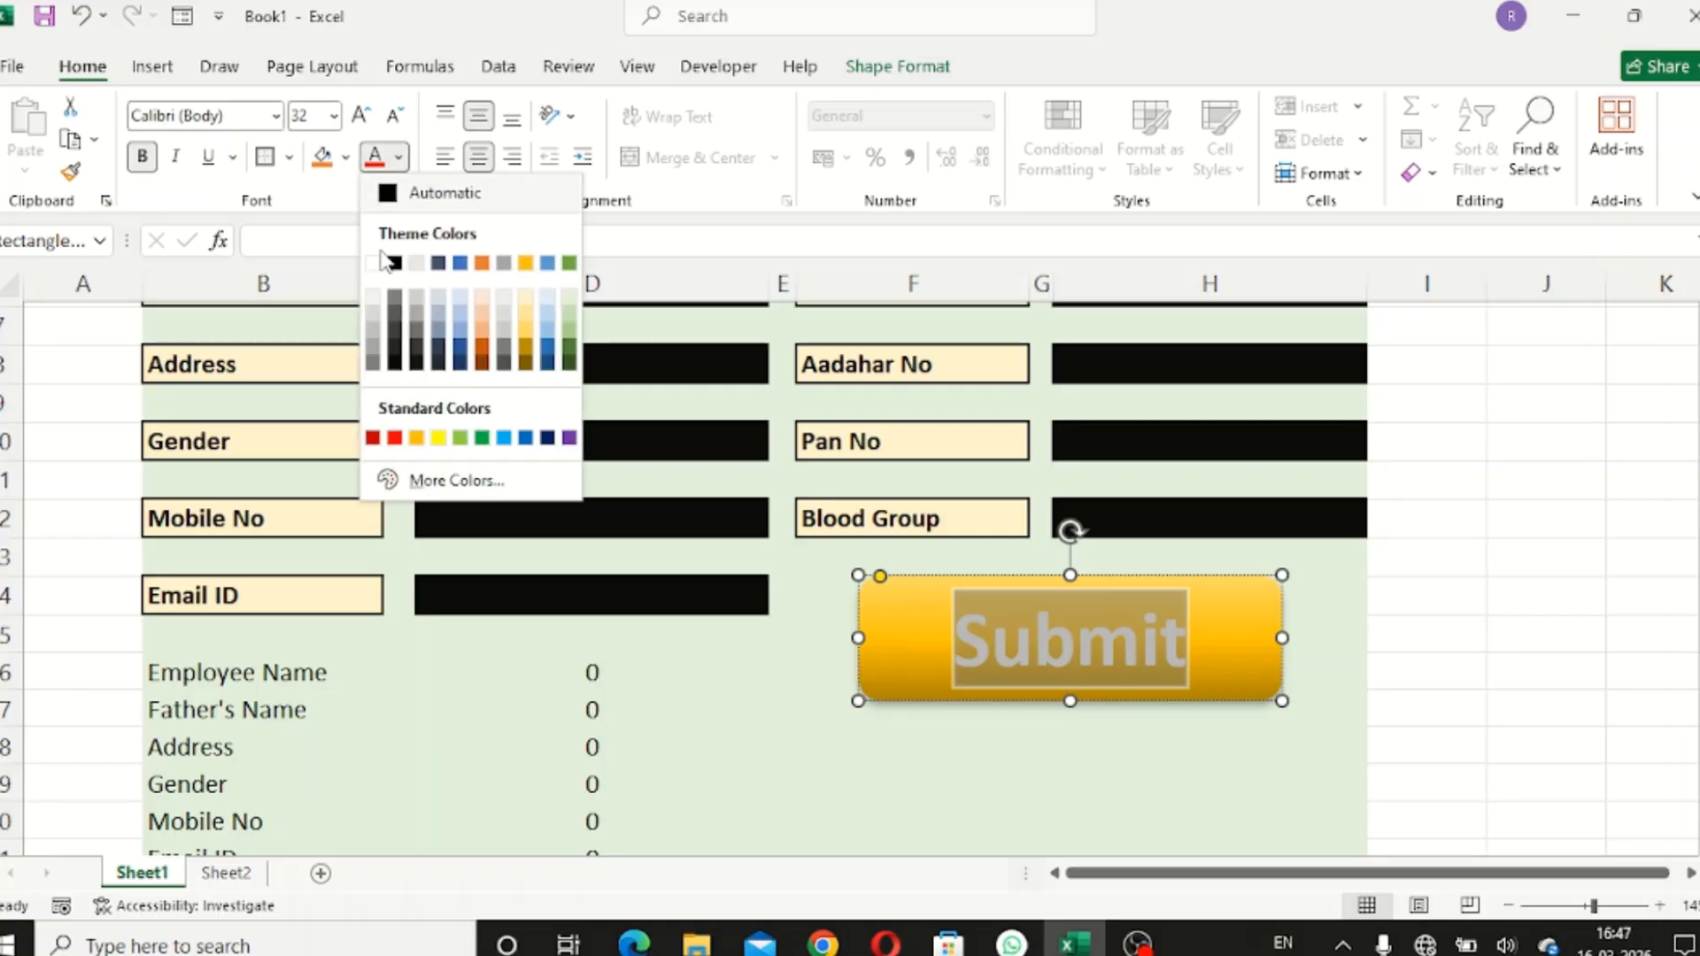
click(393, 263)
click(1112, 746)
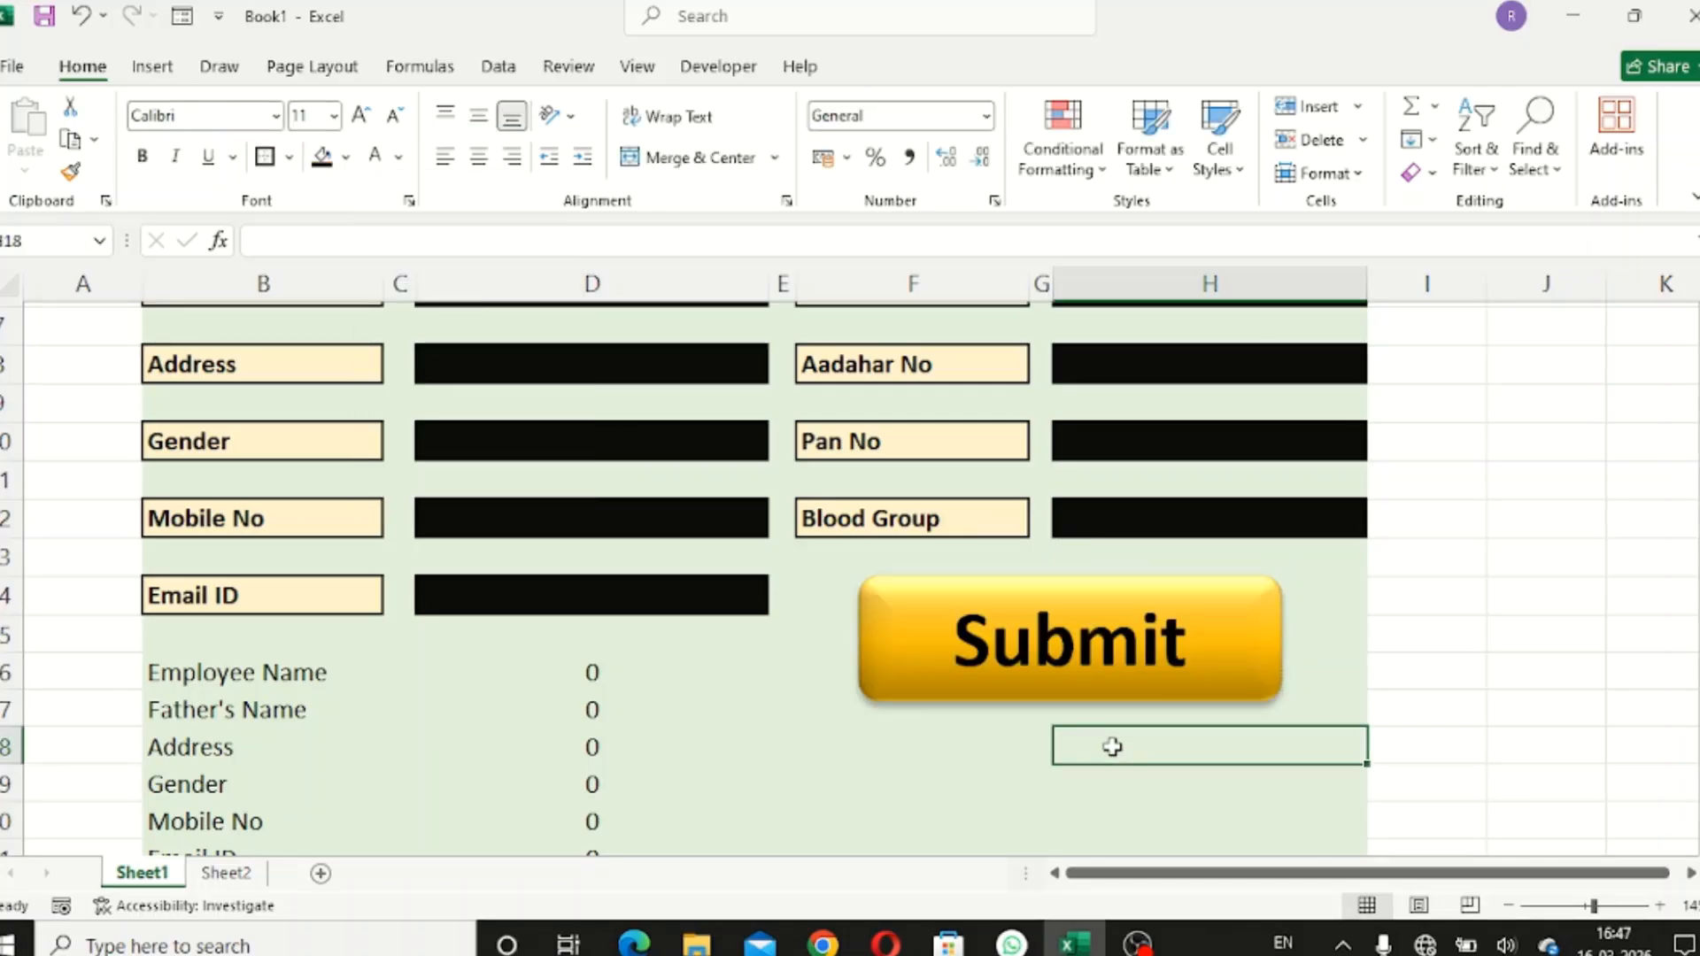
scroll(1119, 746, up, 2)
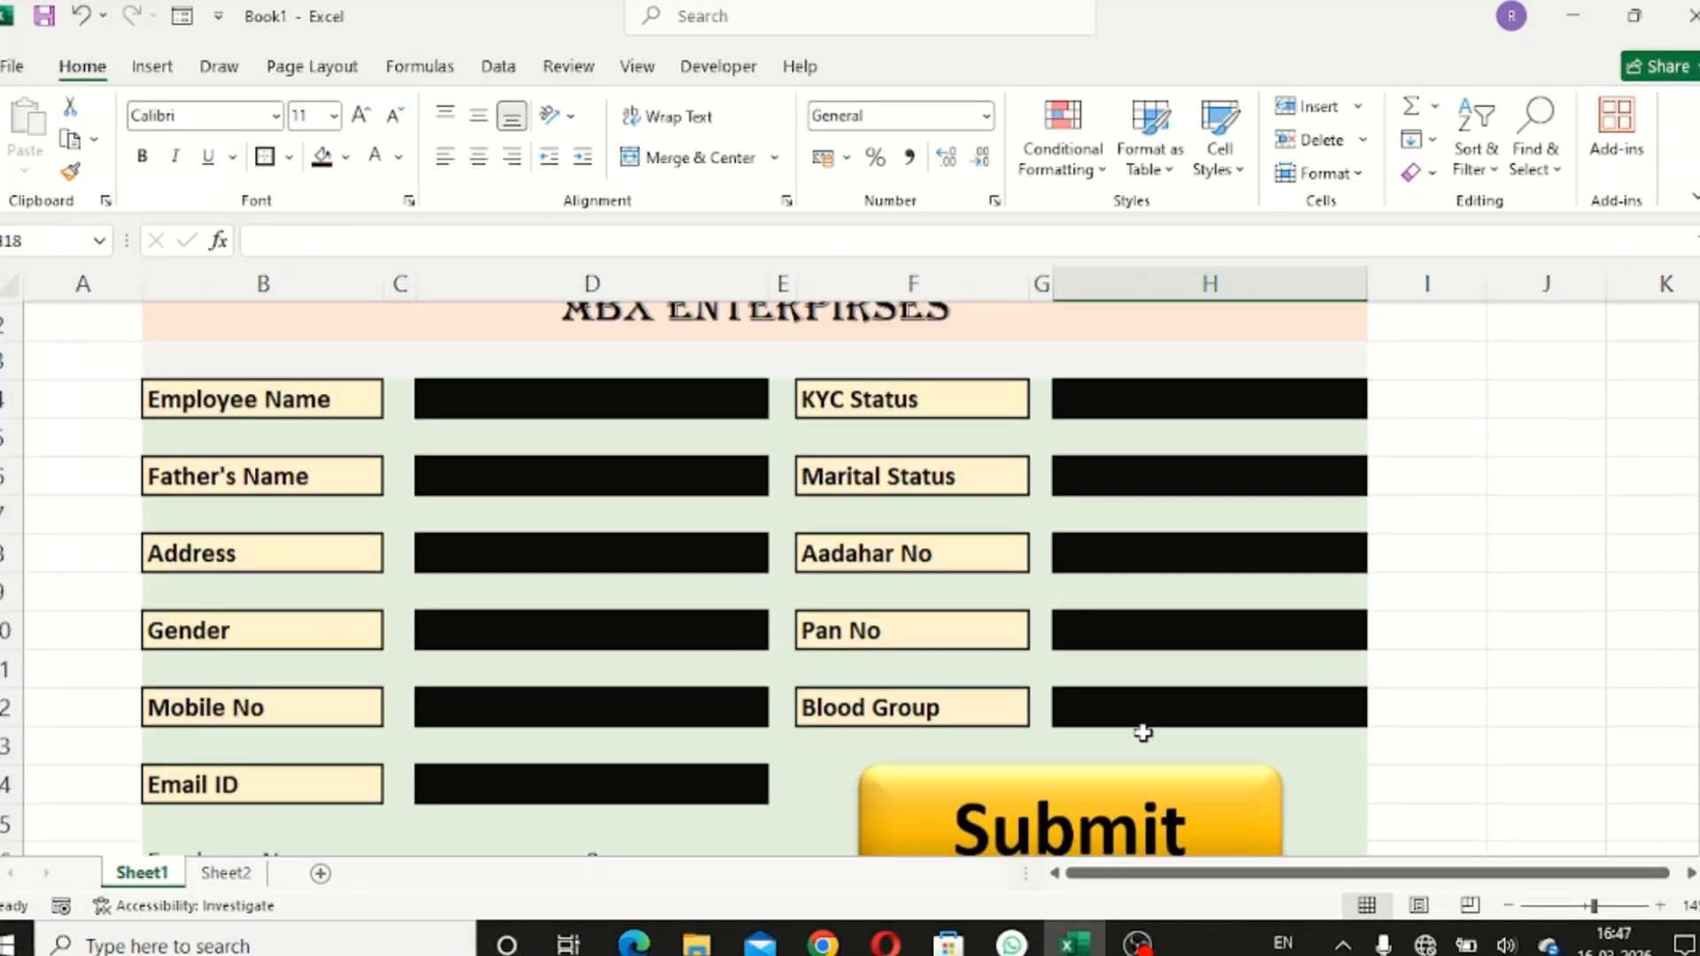
scroll(1142, 733, down, 1)
scroll(1142, 734, up, 1)
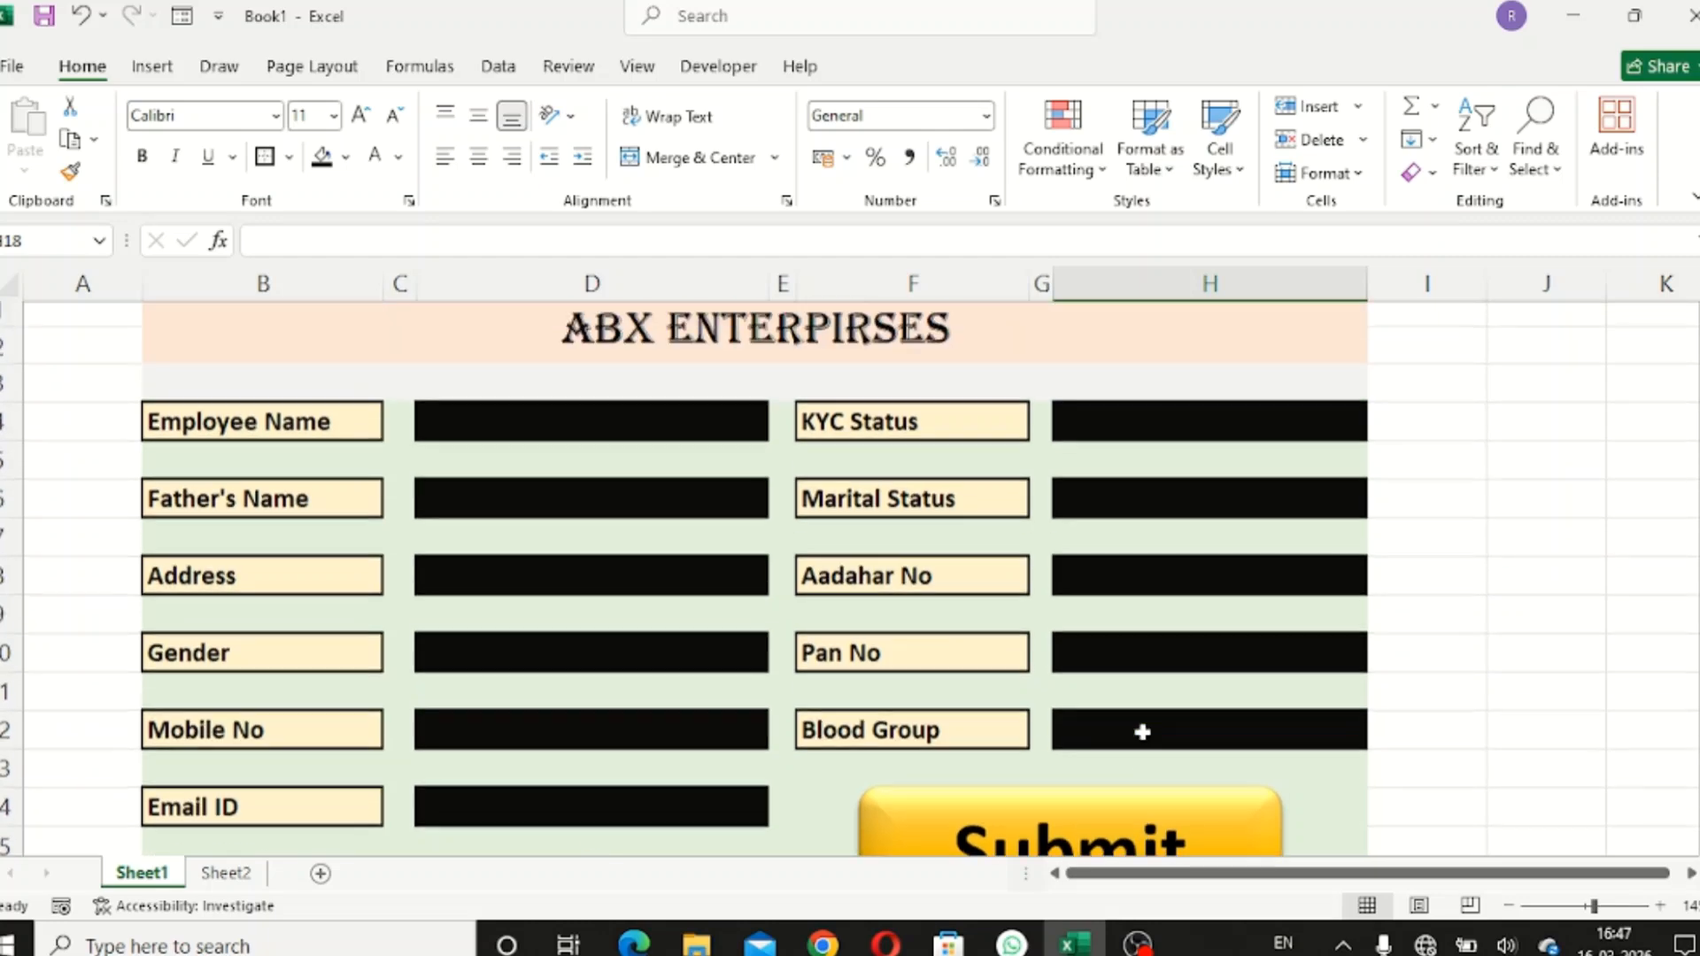
scroll(1142, 733, down, 1)
- Assign Macro1 to the Submit shape, then click cell H15 to deselect it
right_click(1146, 740)
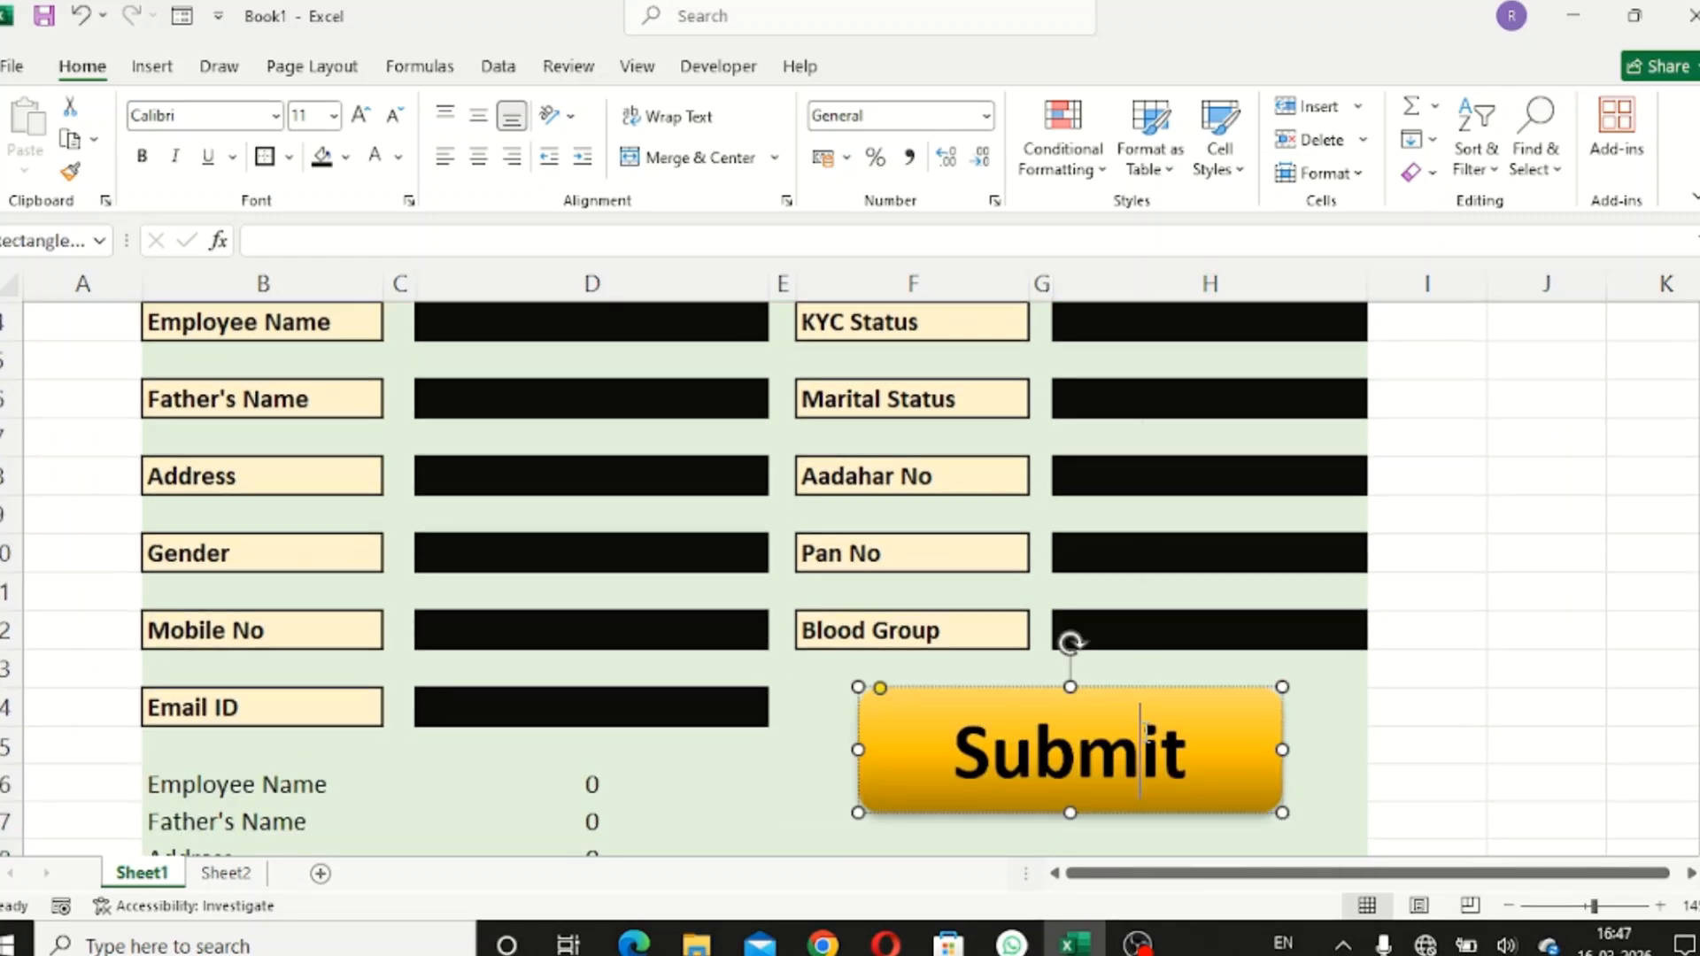
click(1212, 653)
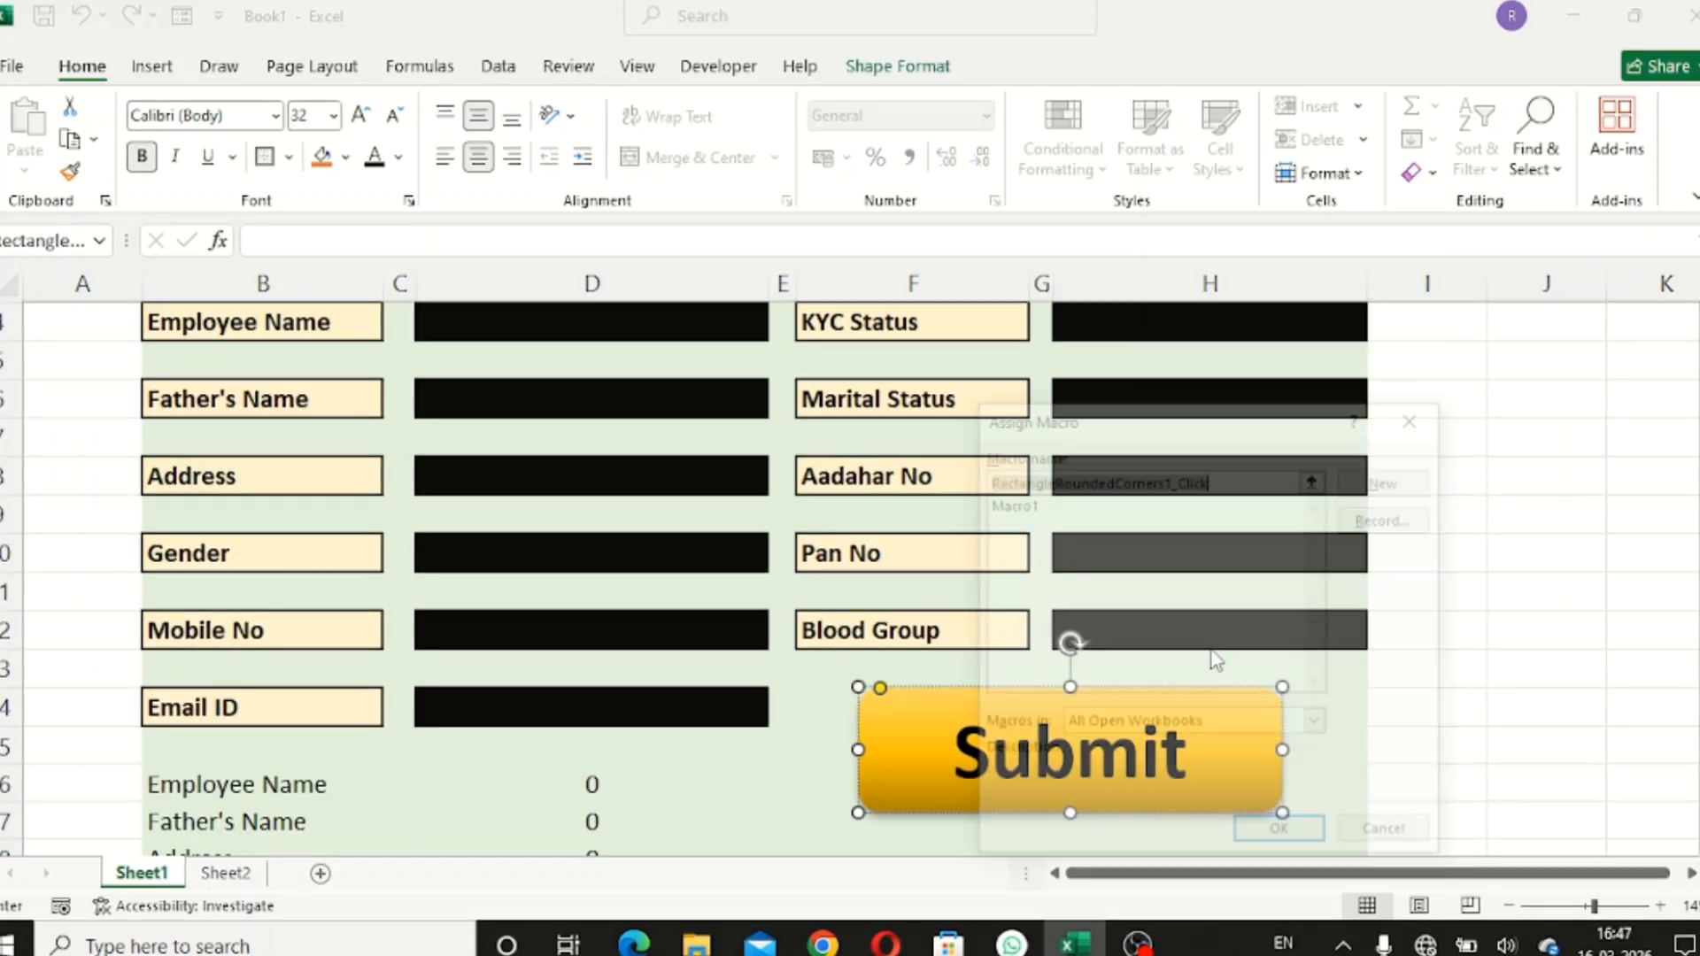
click(995, 503)
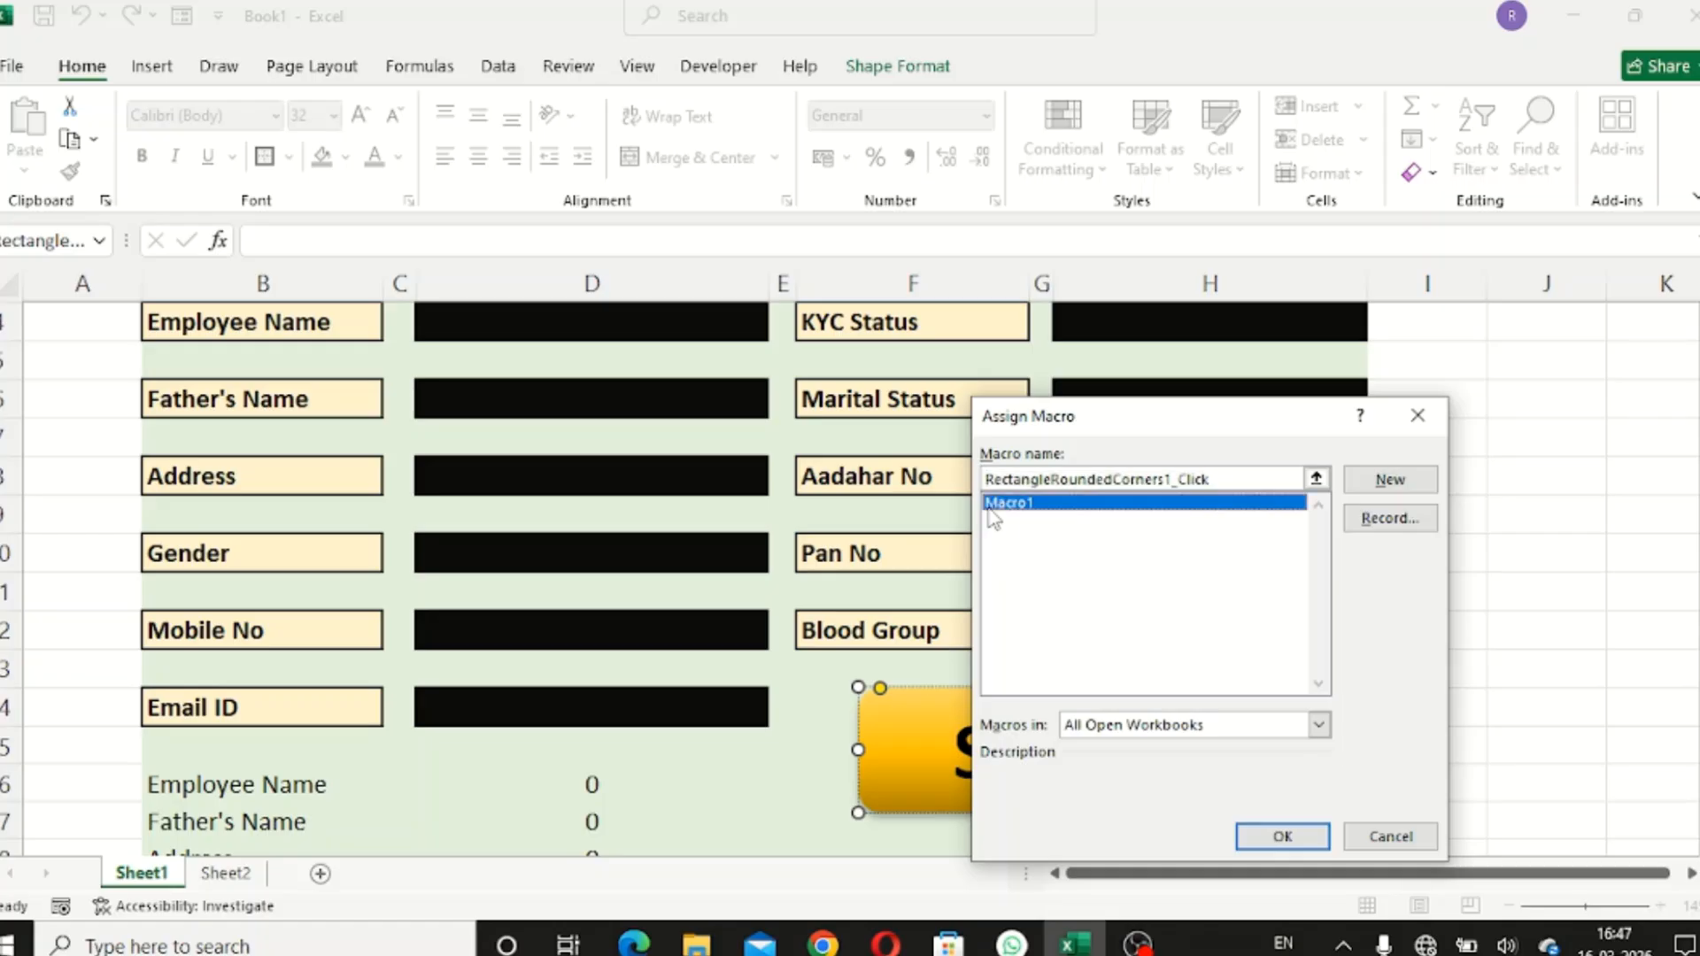
click(1282, 836)
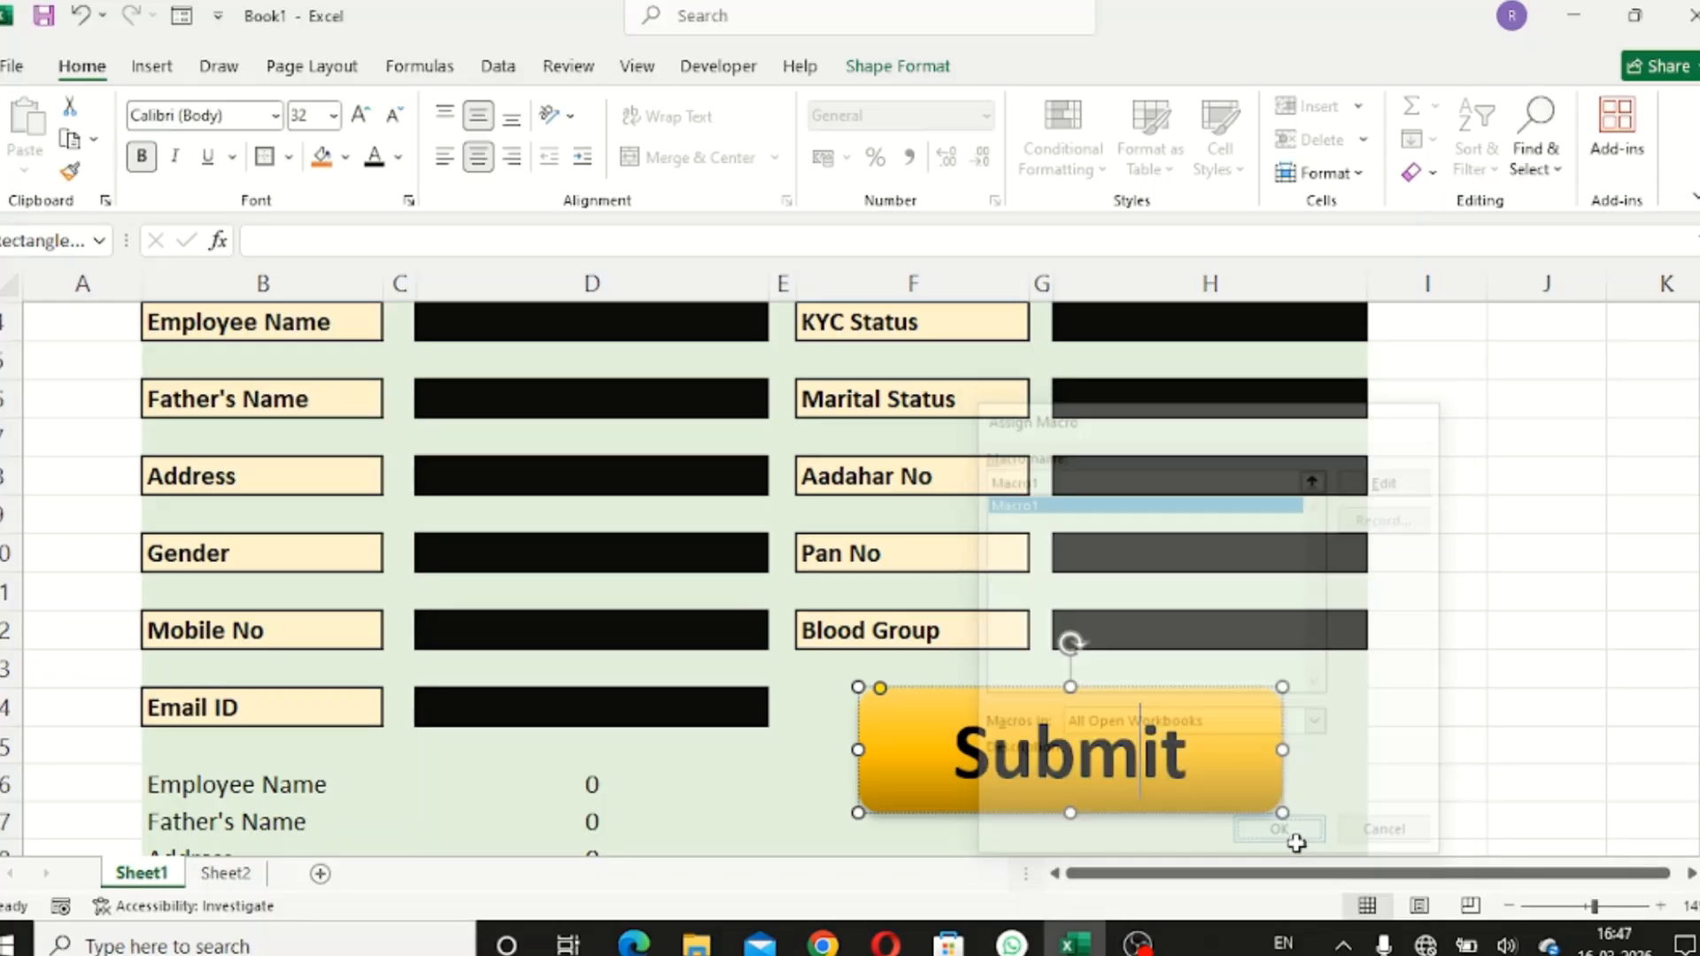
click(1324, 757)
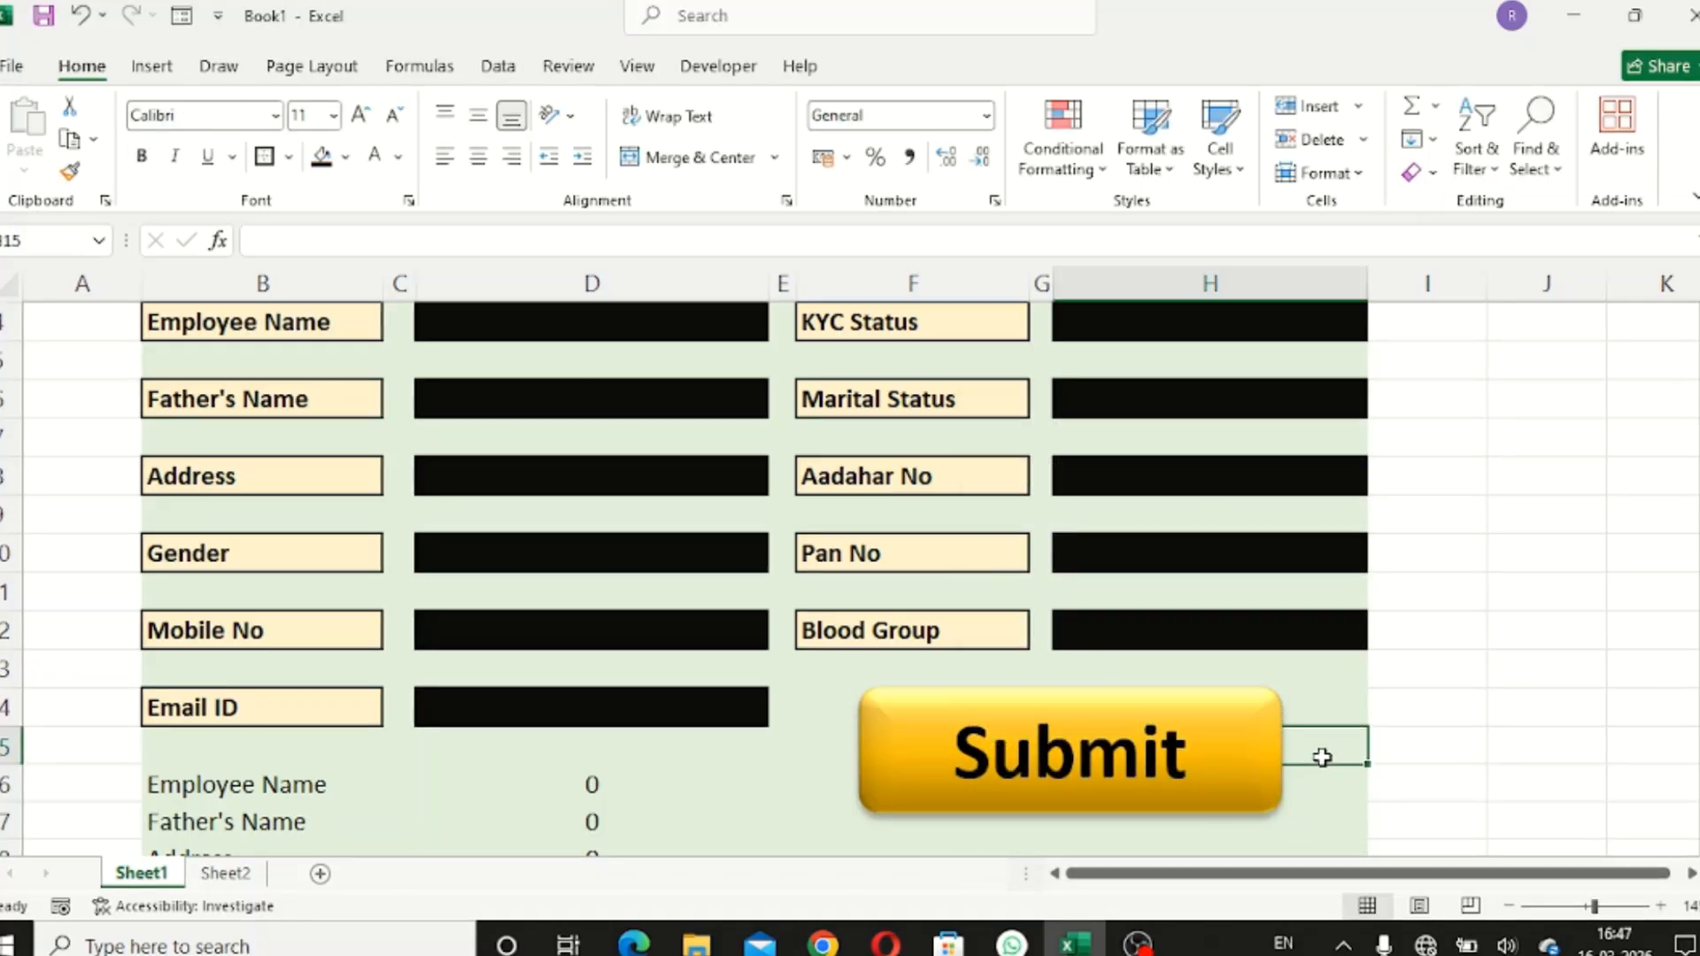
scroll(1336, 736, up, 1)
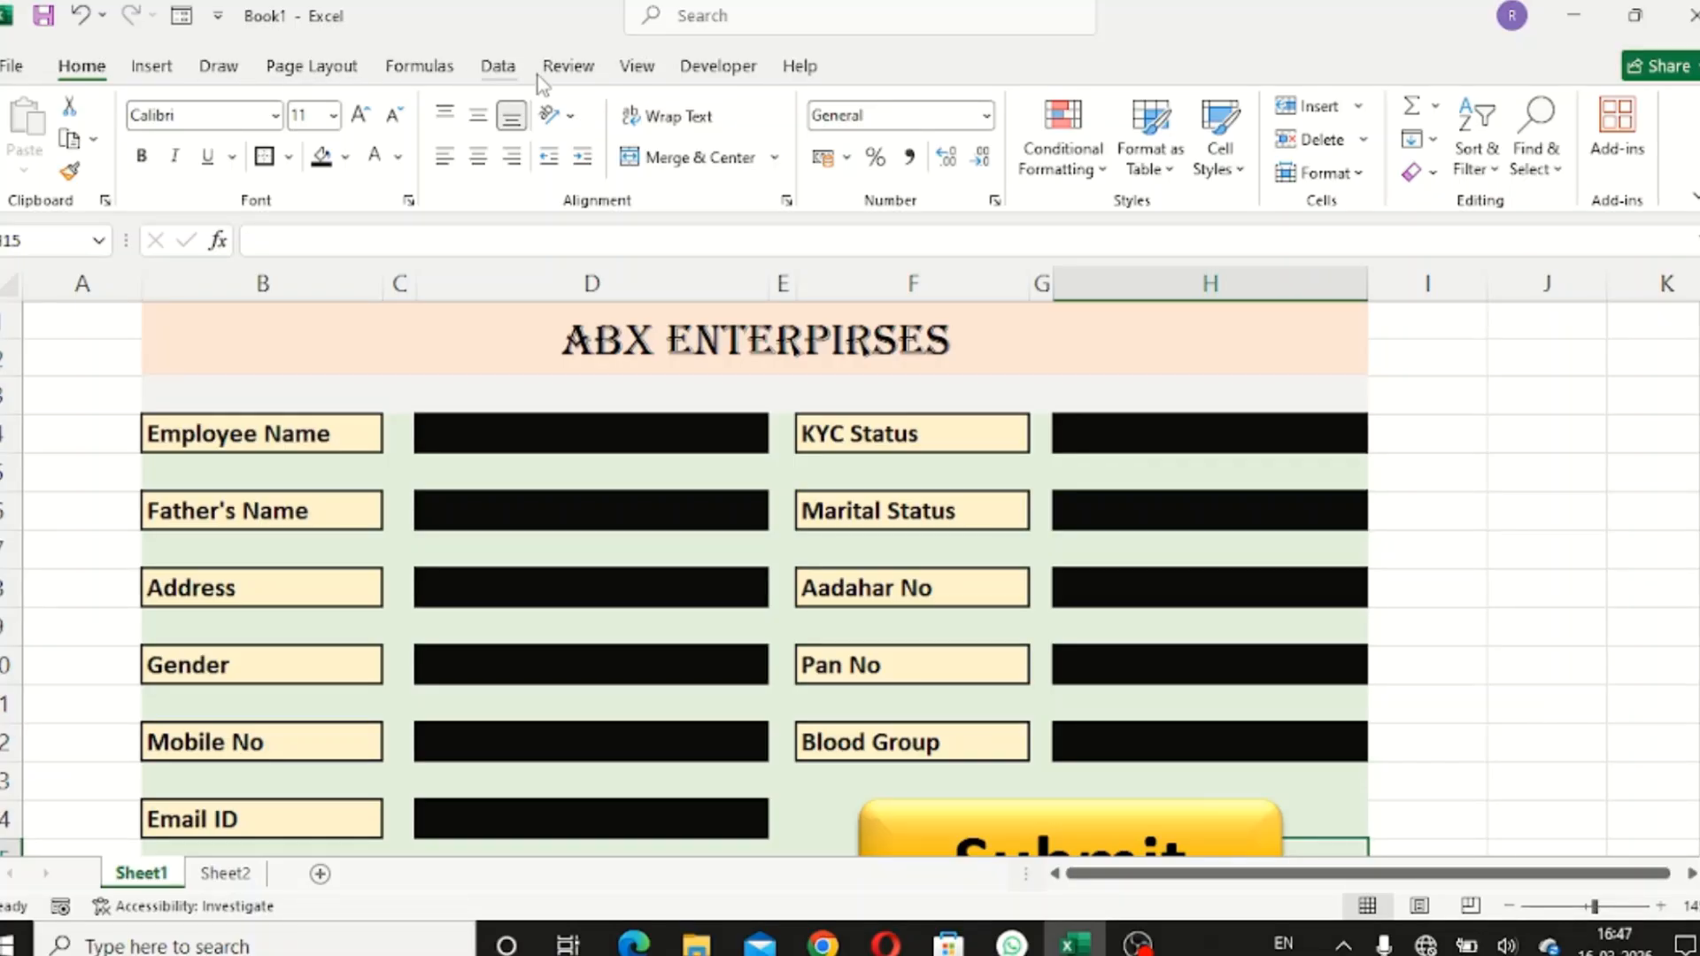
- Switch Excel to Full-screen mode via Ribbon Display Options and select the Employee Name cell D4
click(632, 71)
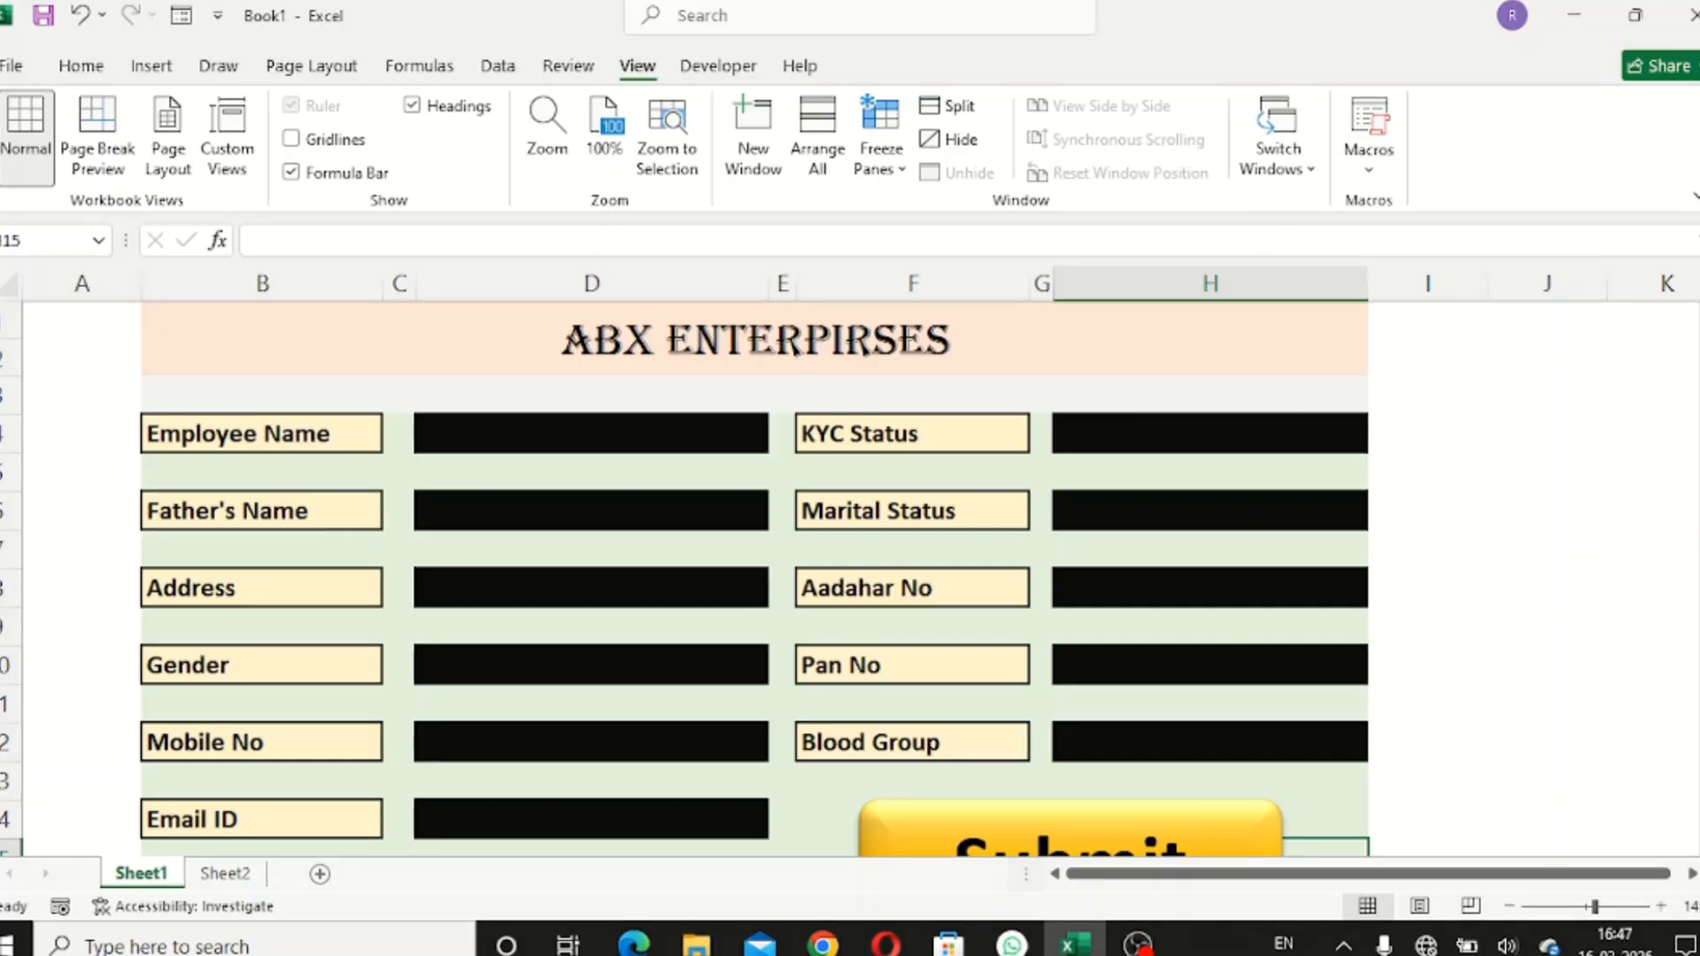
click(1694, 200)
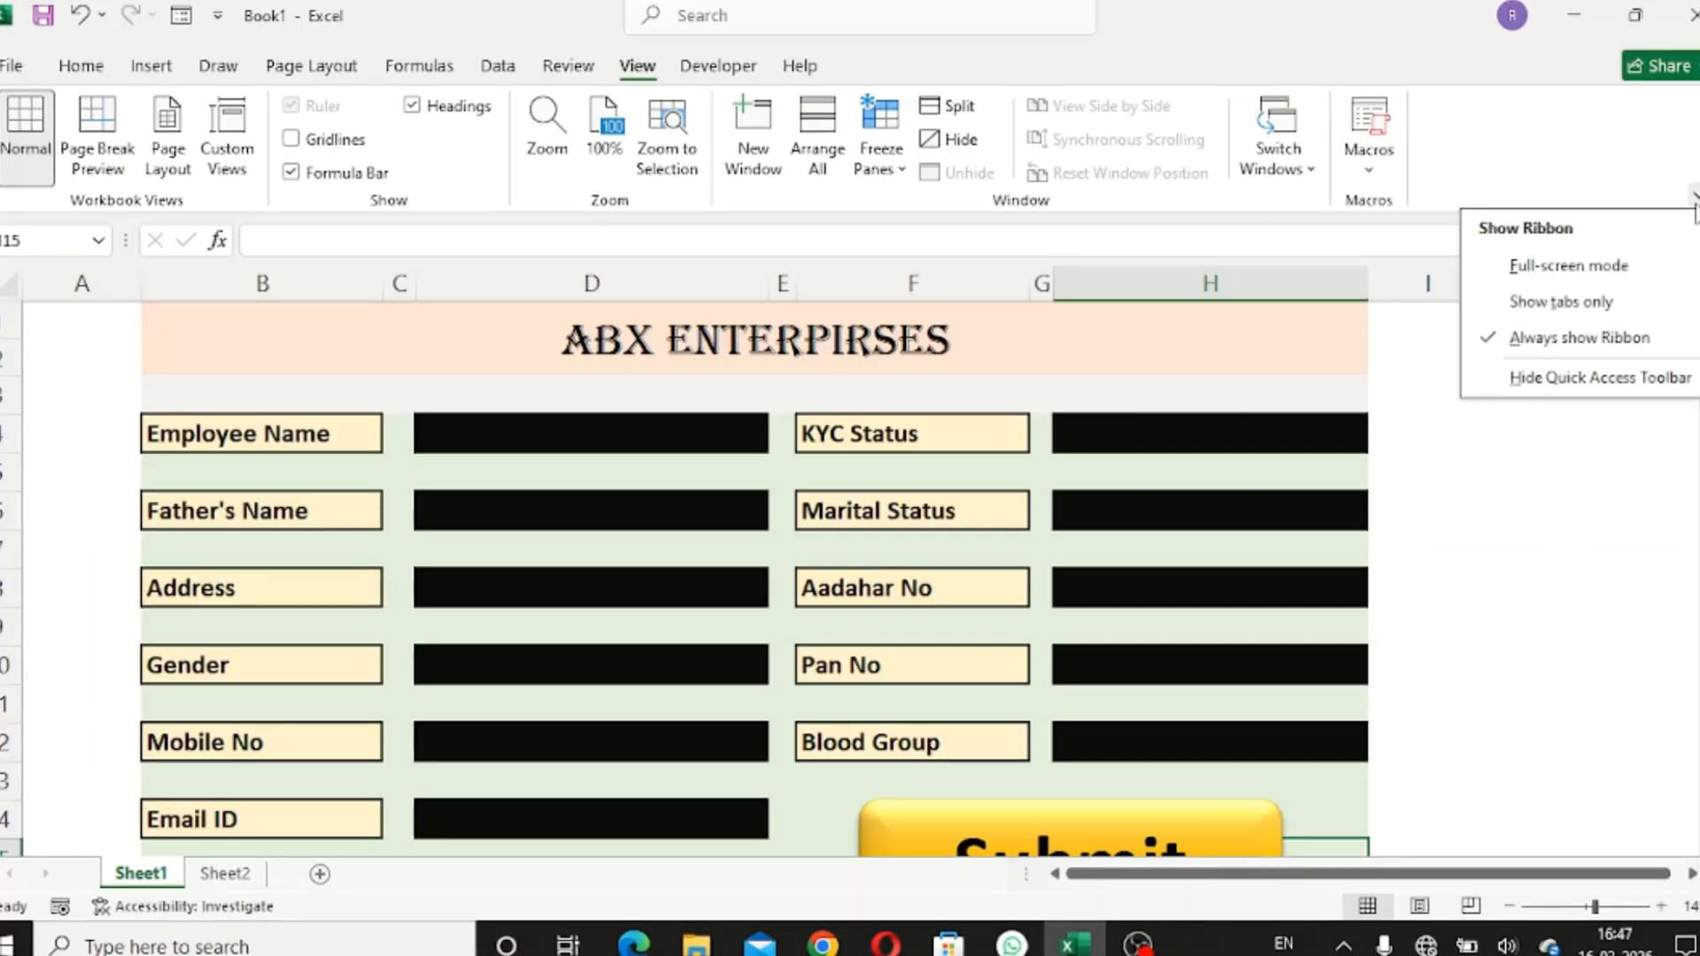
click(1652, 268)
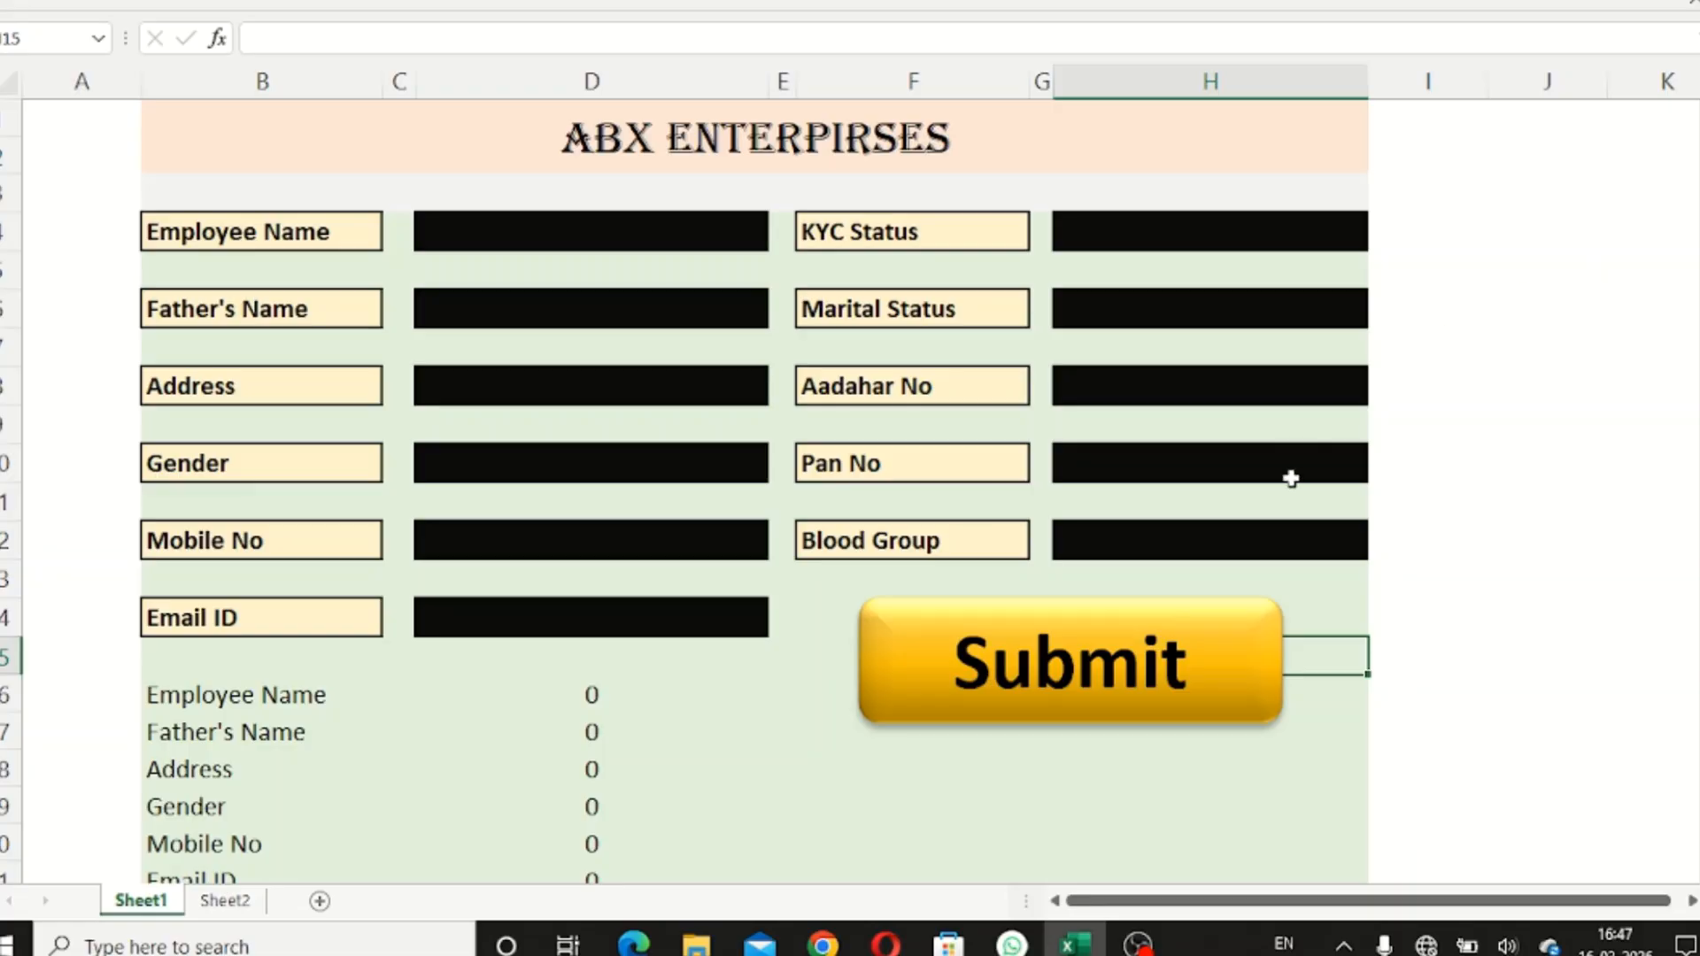
click(1215, 762)
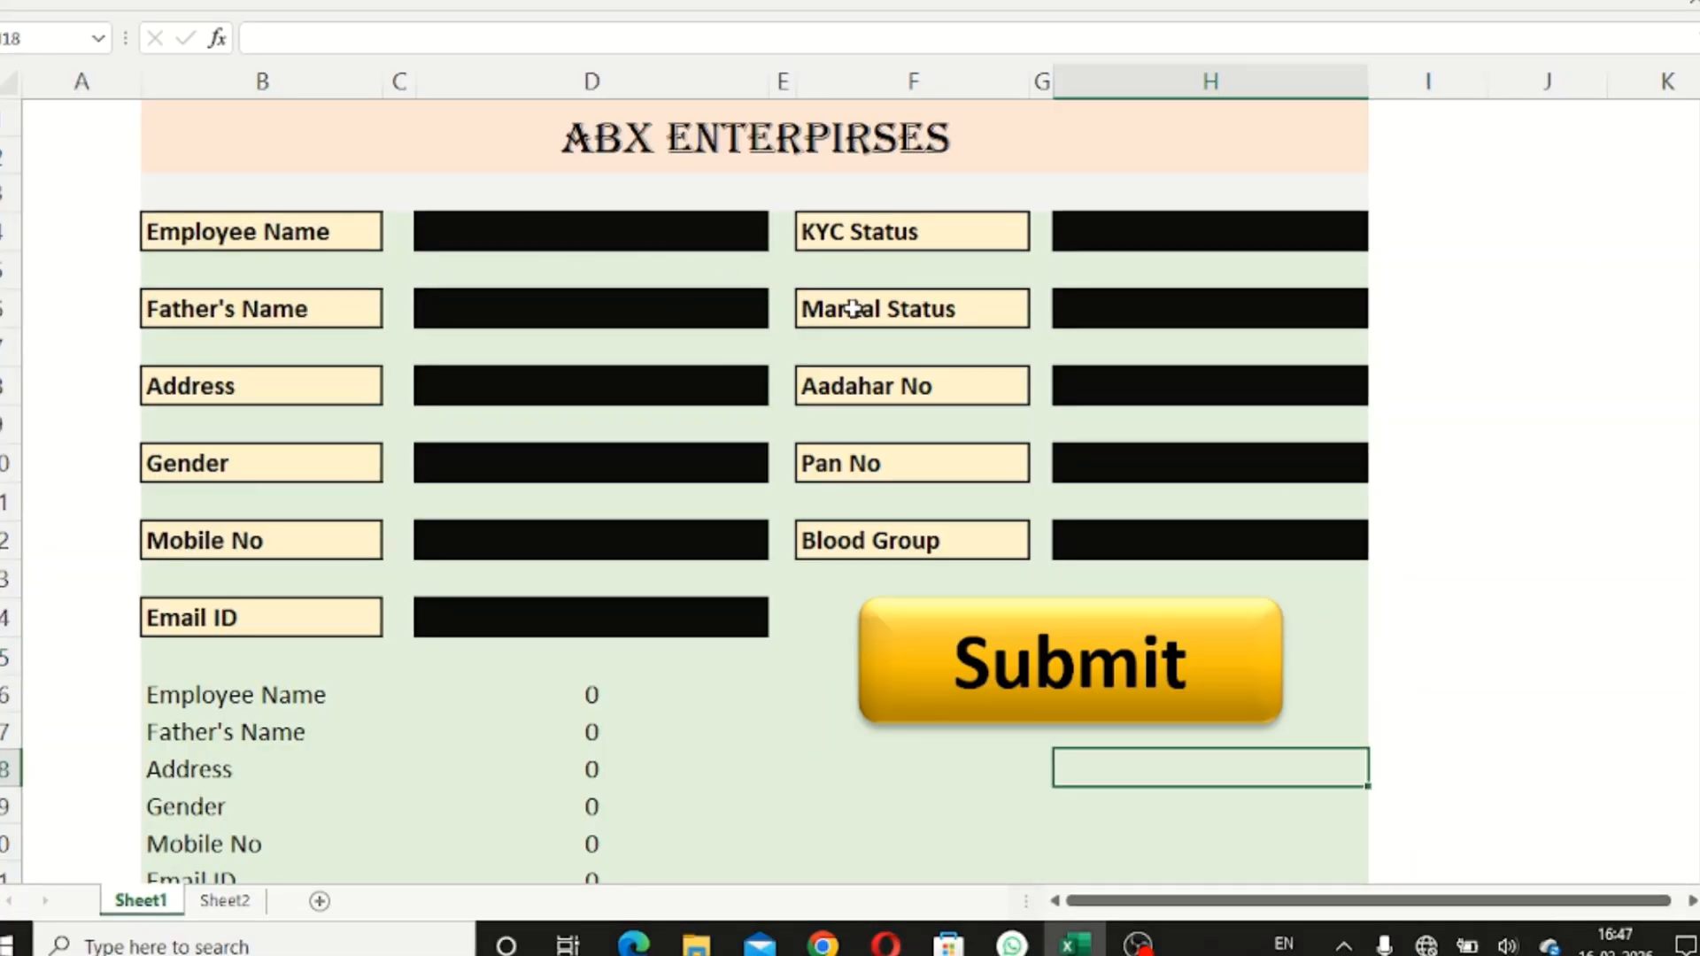
click(618, 225)
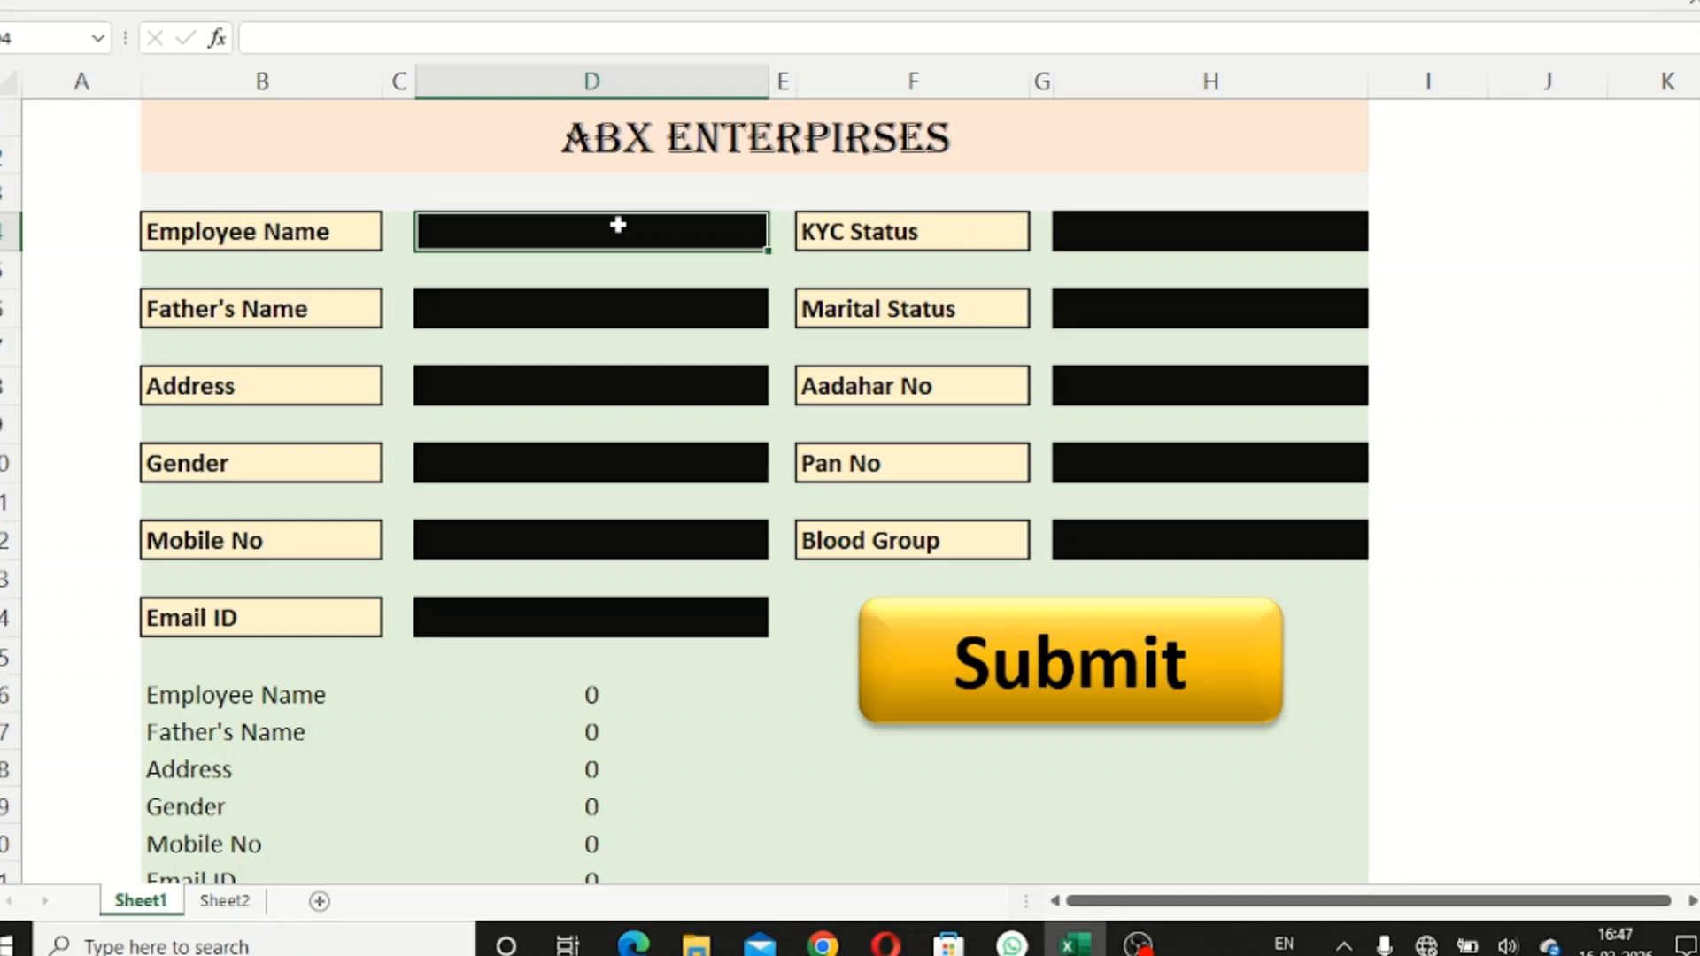
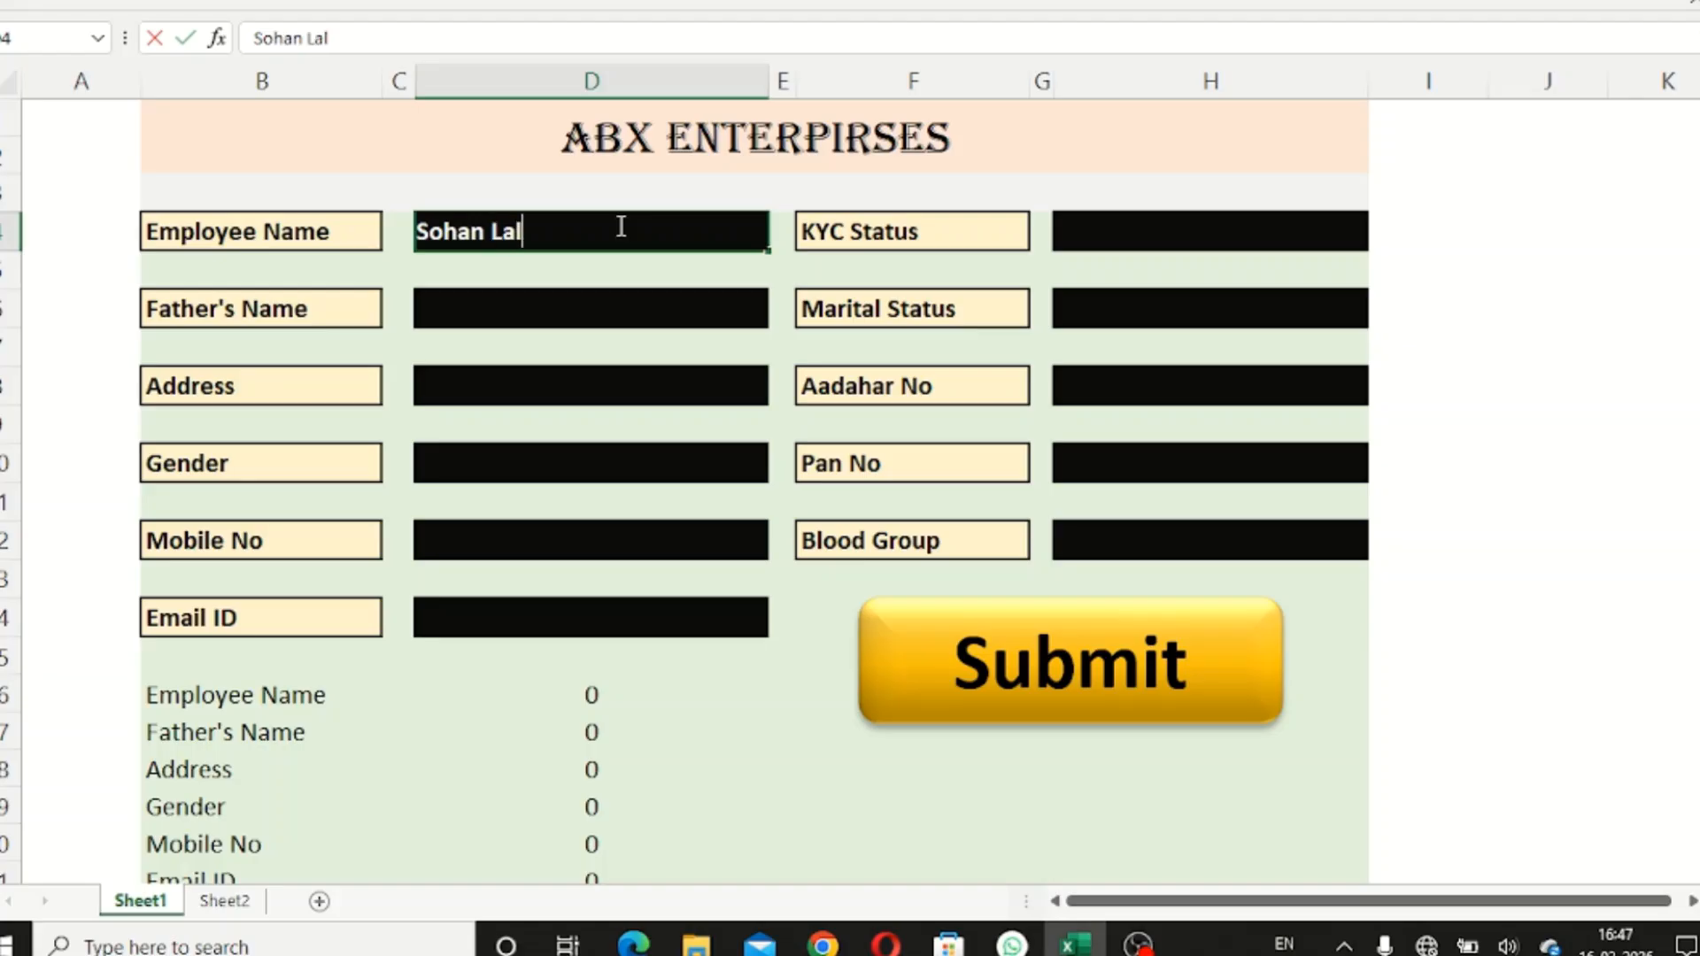
- Enter a test employee name, the father's name and a placeholder address
key(Return)
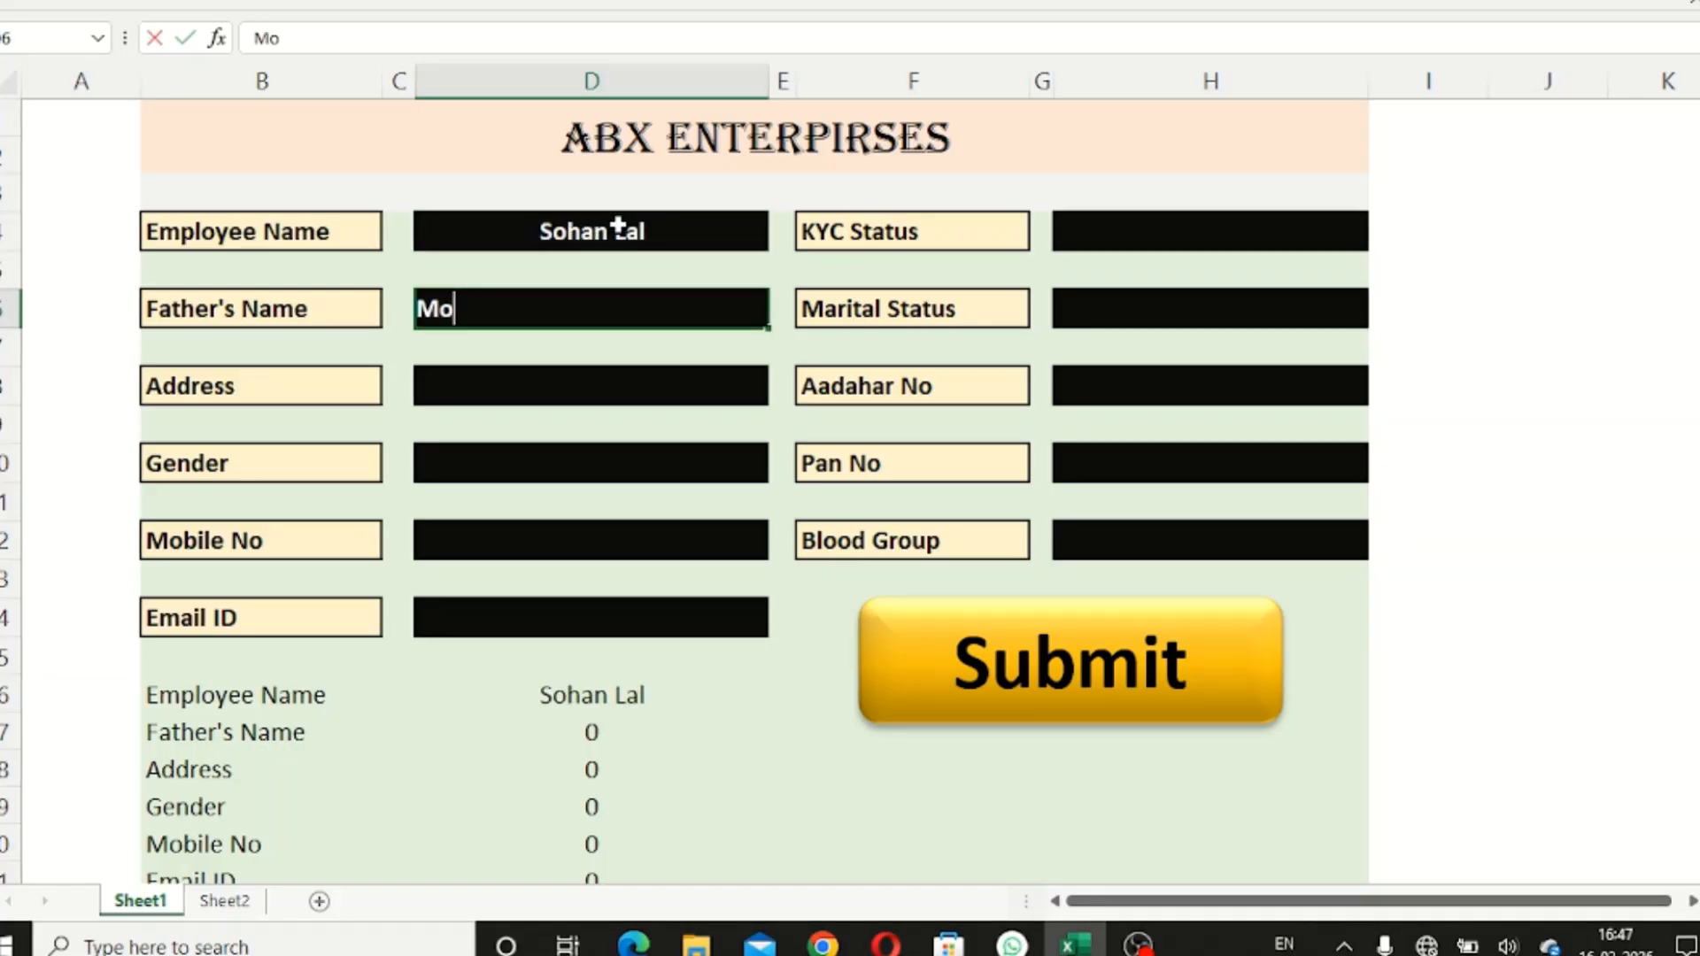
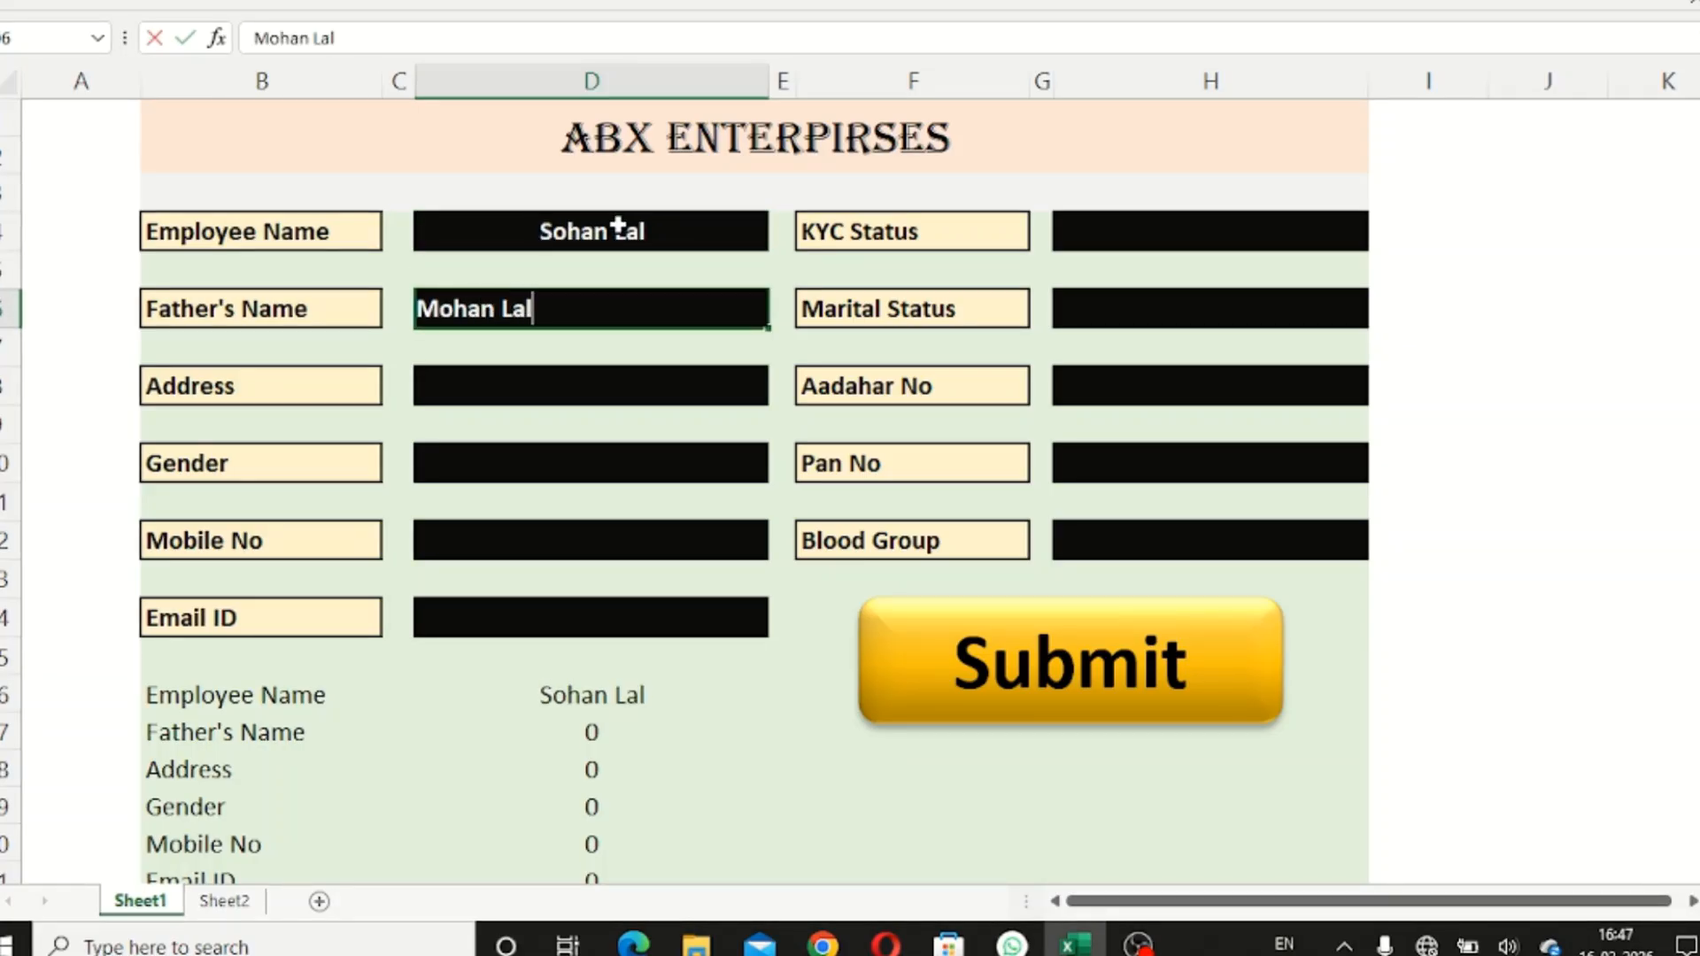
key(Return)
text(ksjksjdkjkldj)
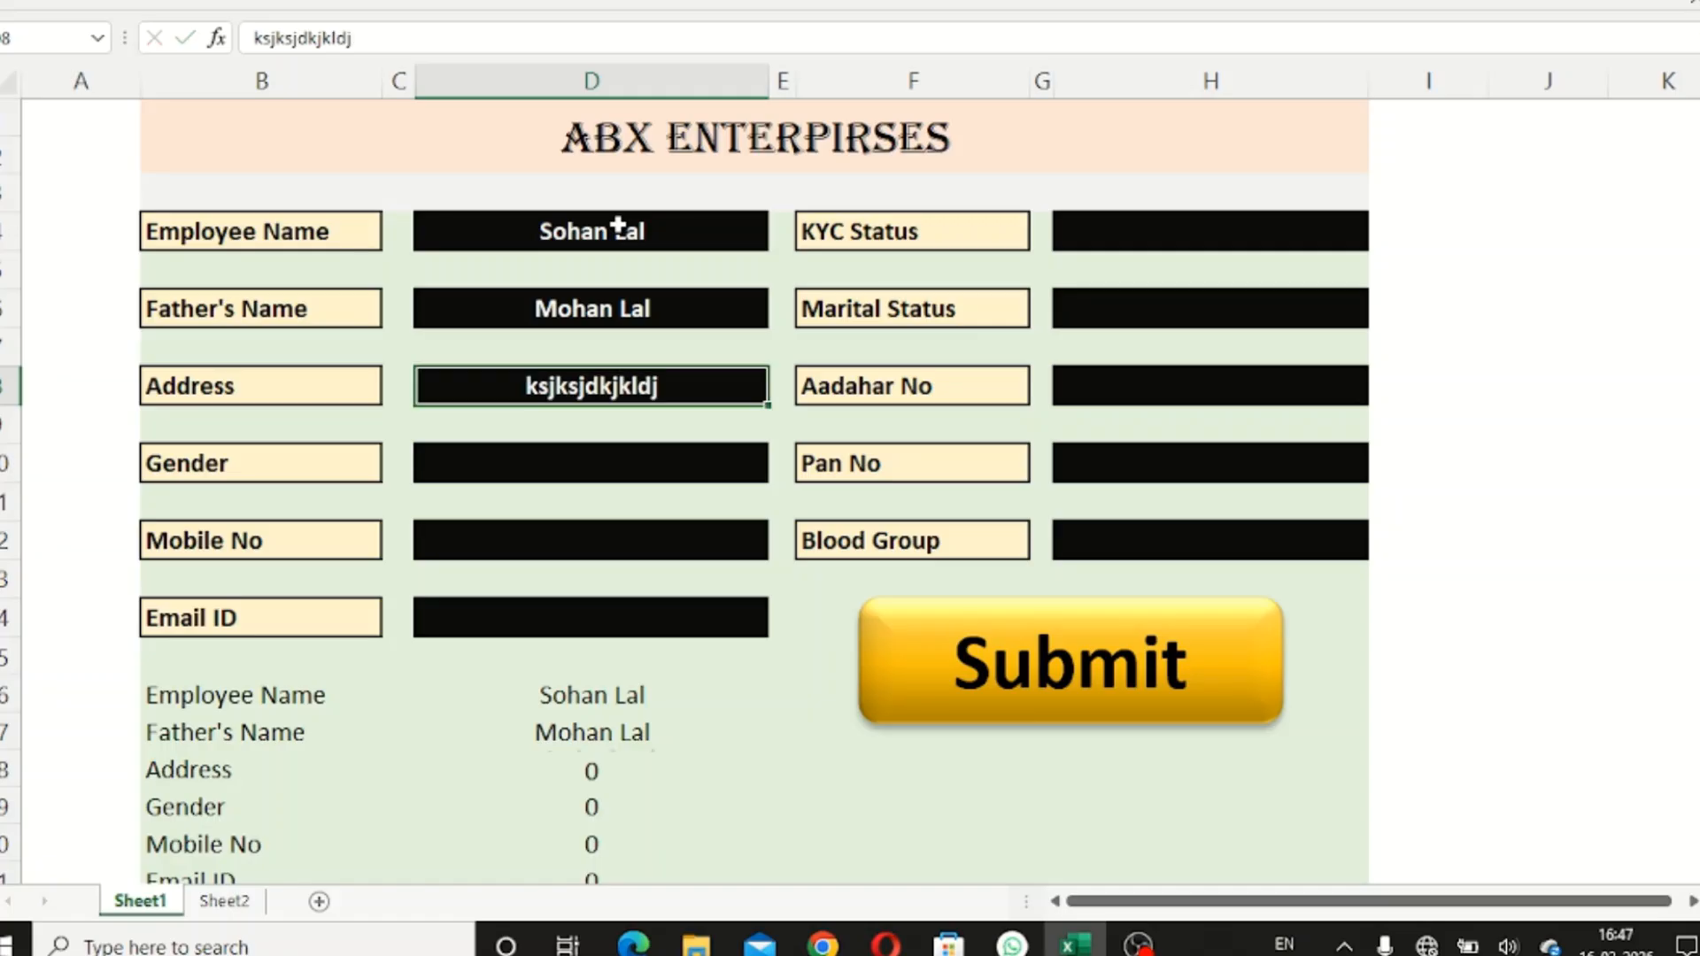
key(Return)
- Fill in Male as the gender, plus a test mobile number and email address
text(ma)
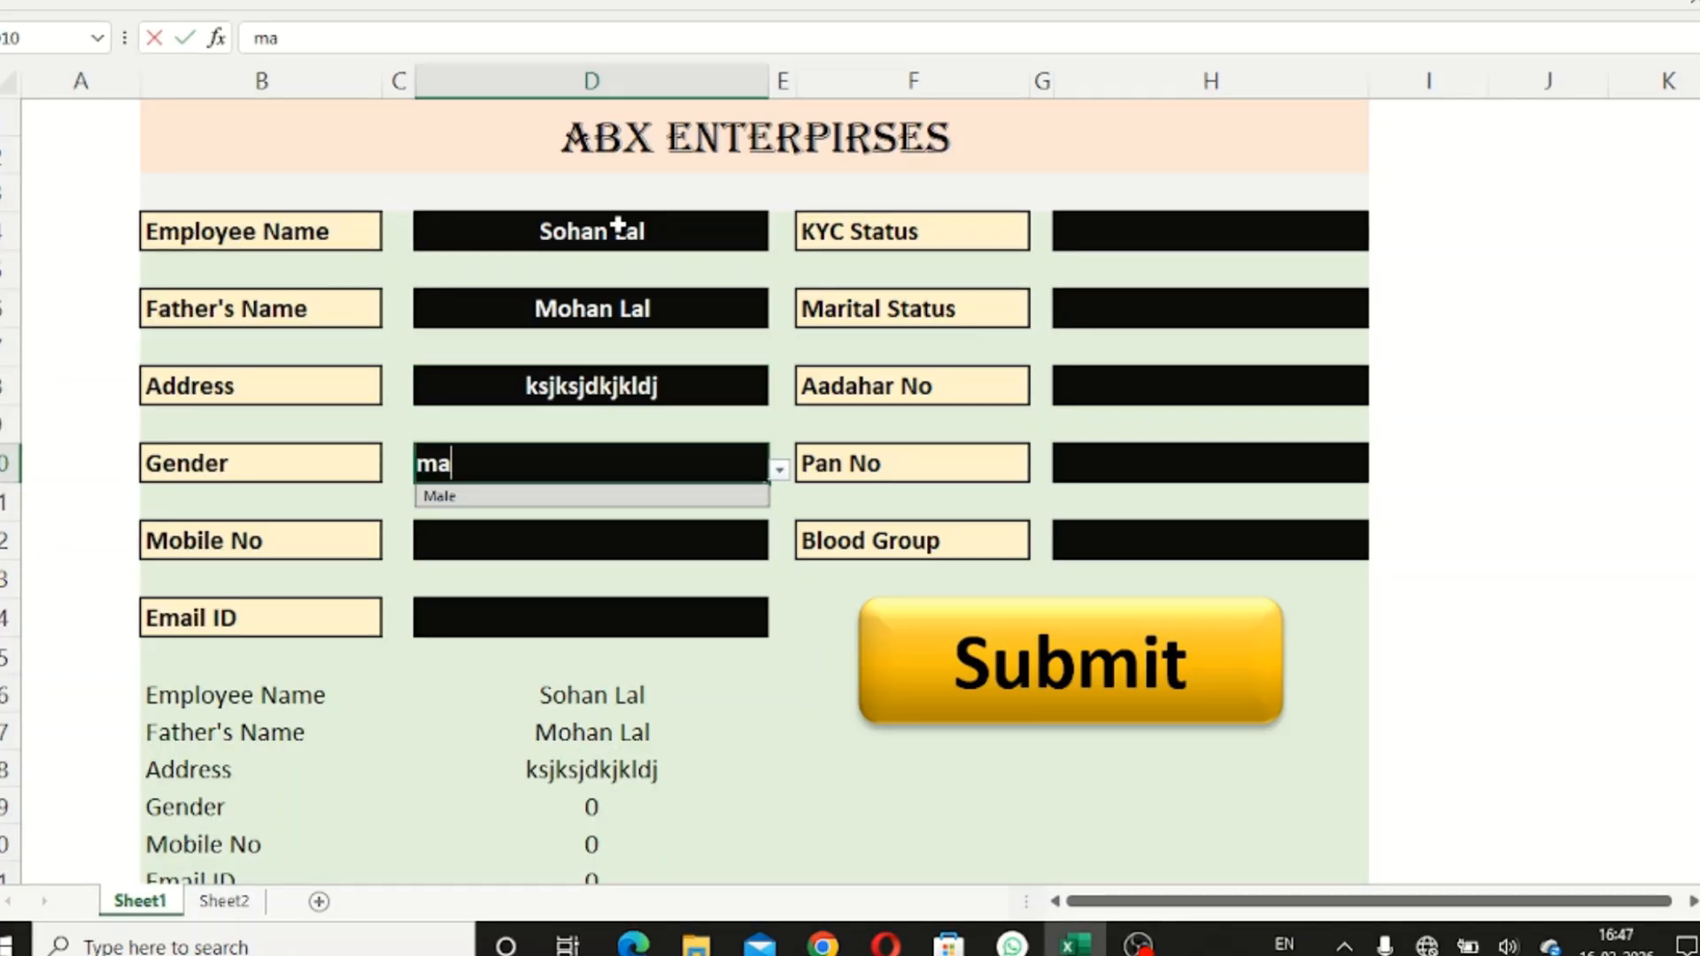
key(Return)
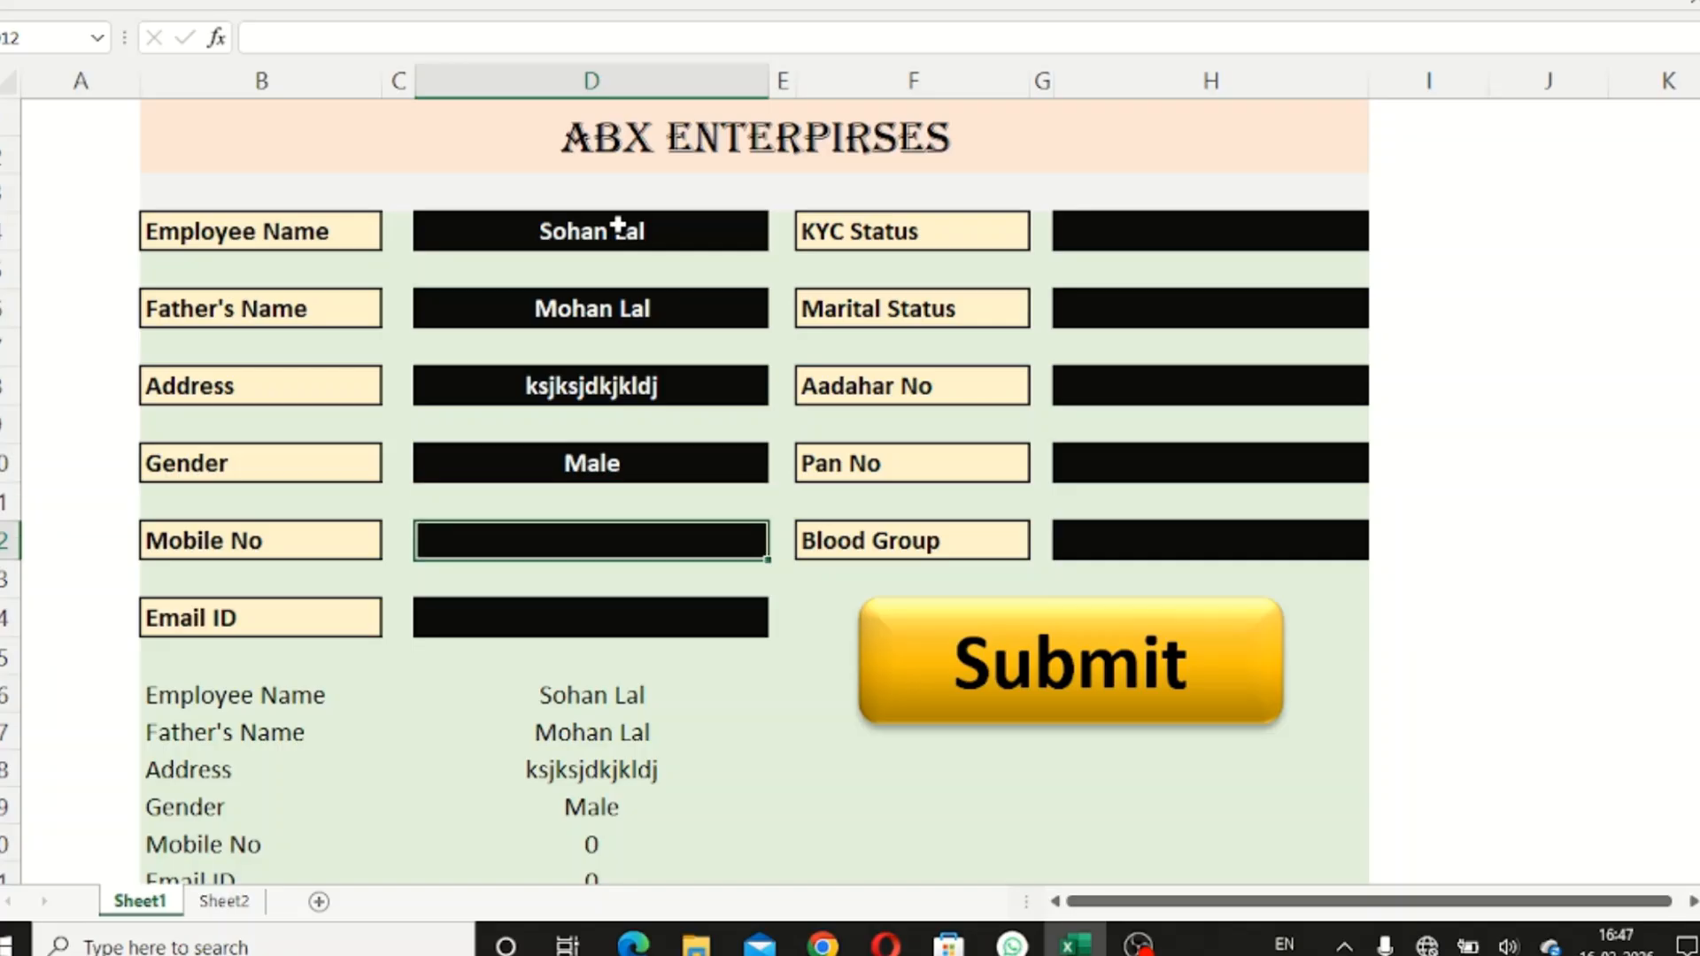
text(788777)
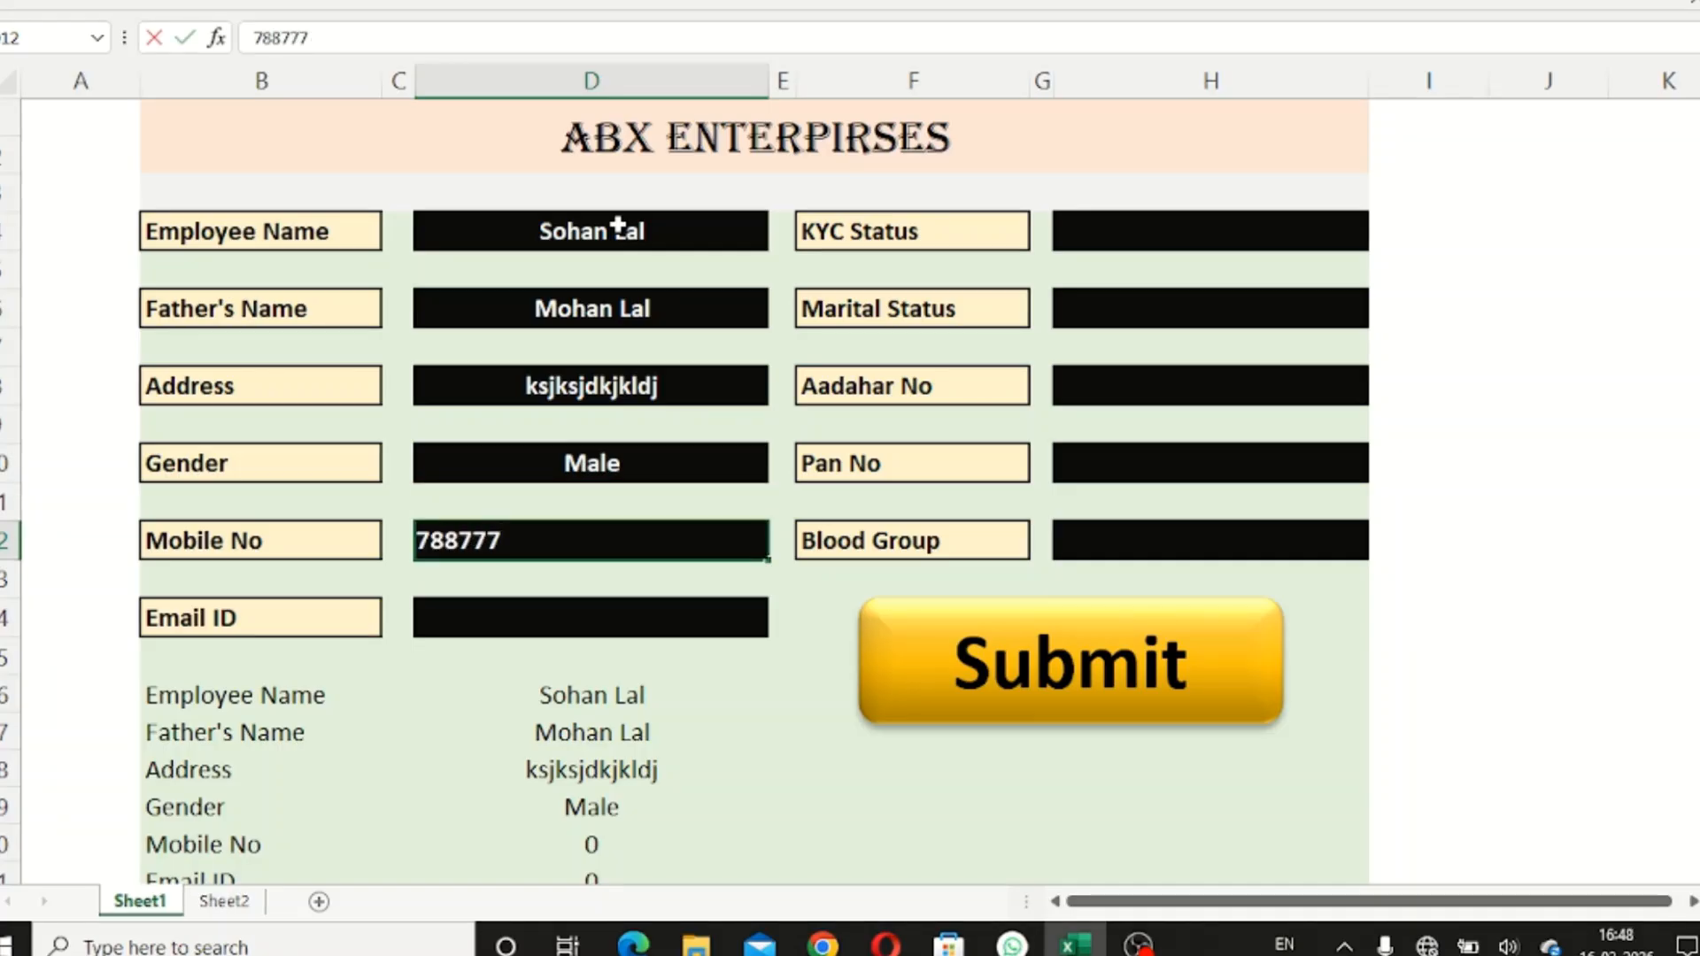
key(Return)
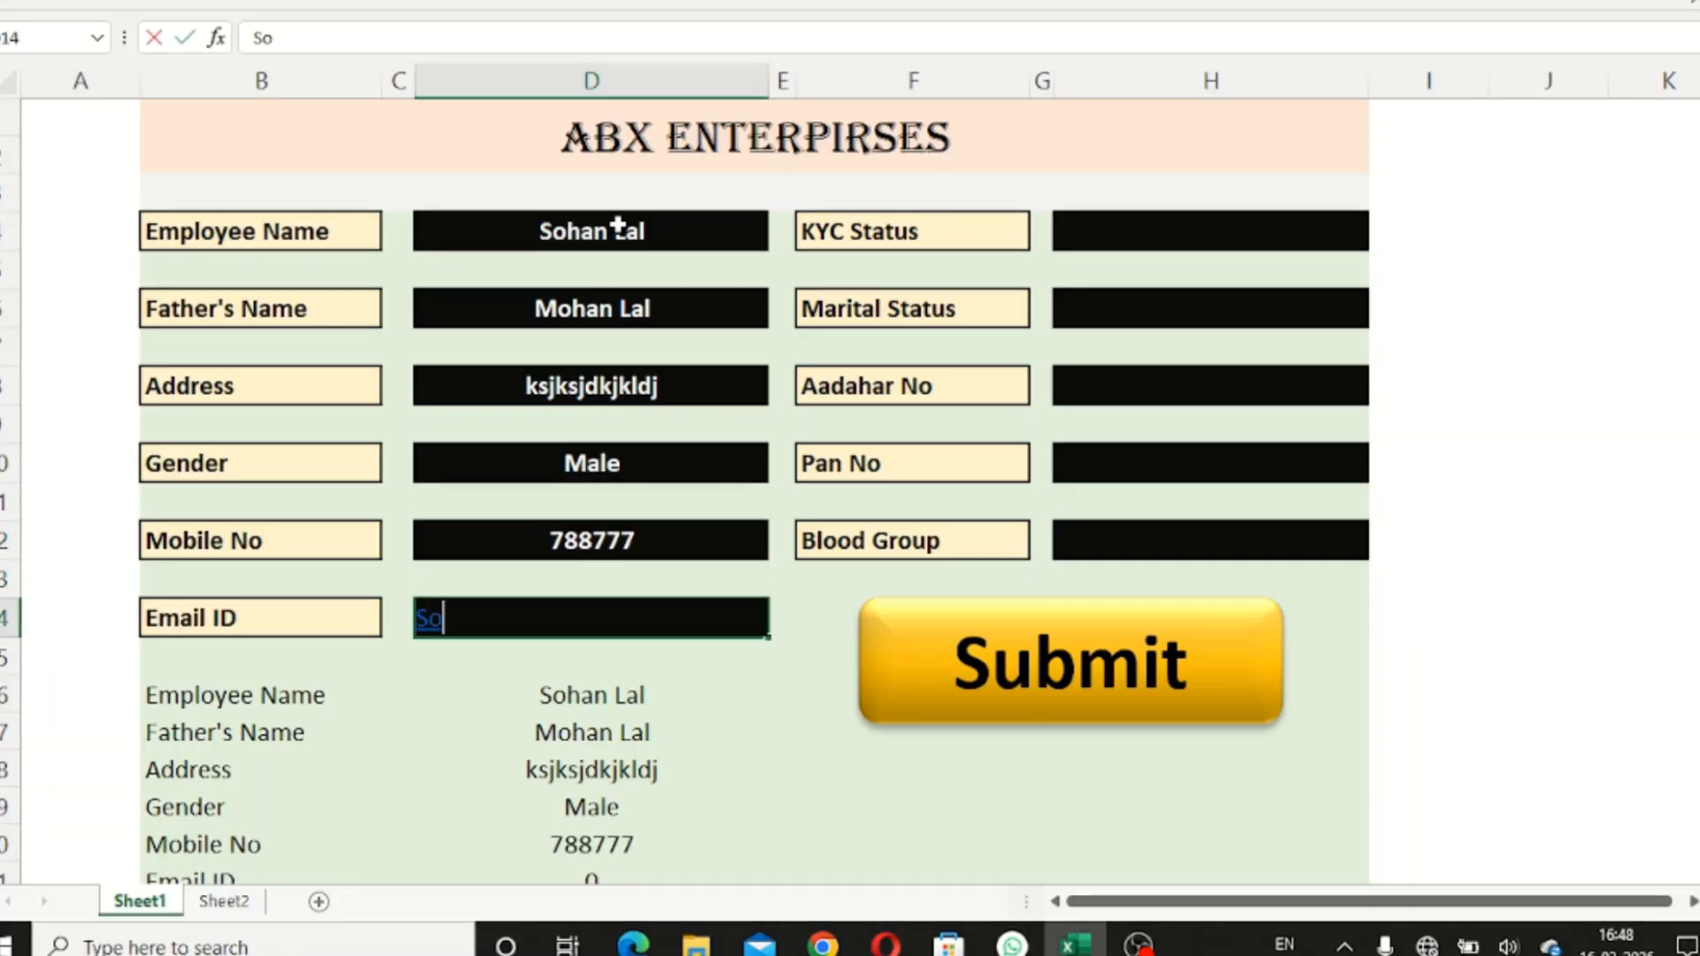
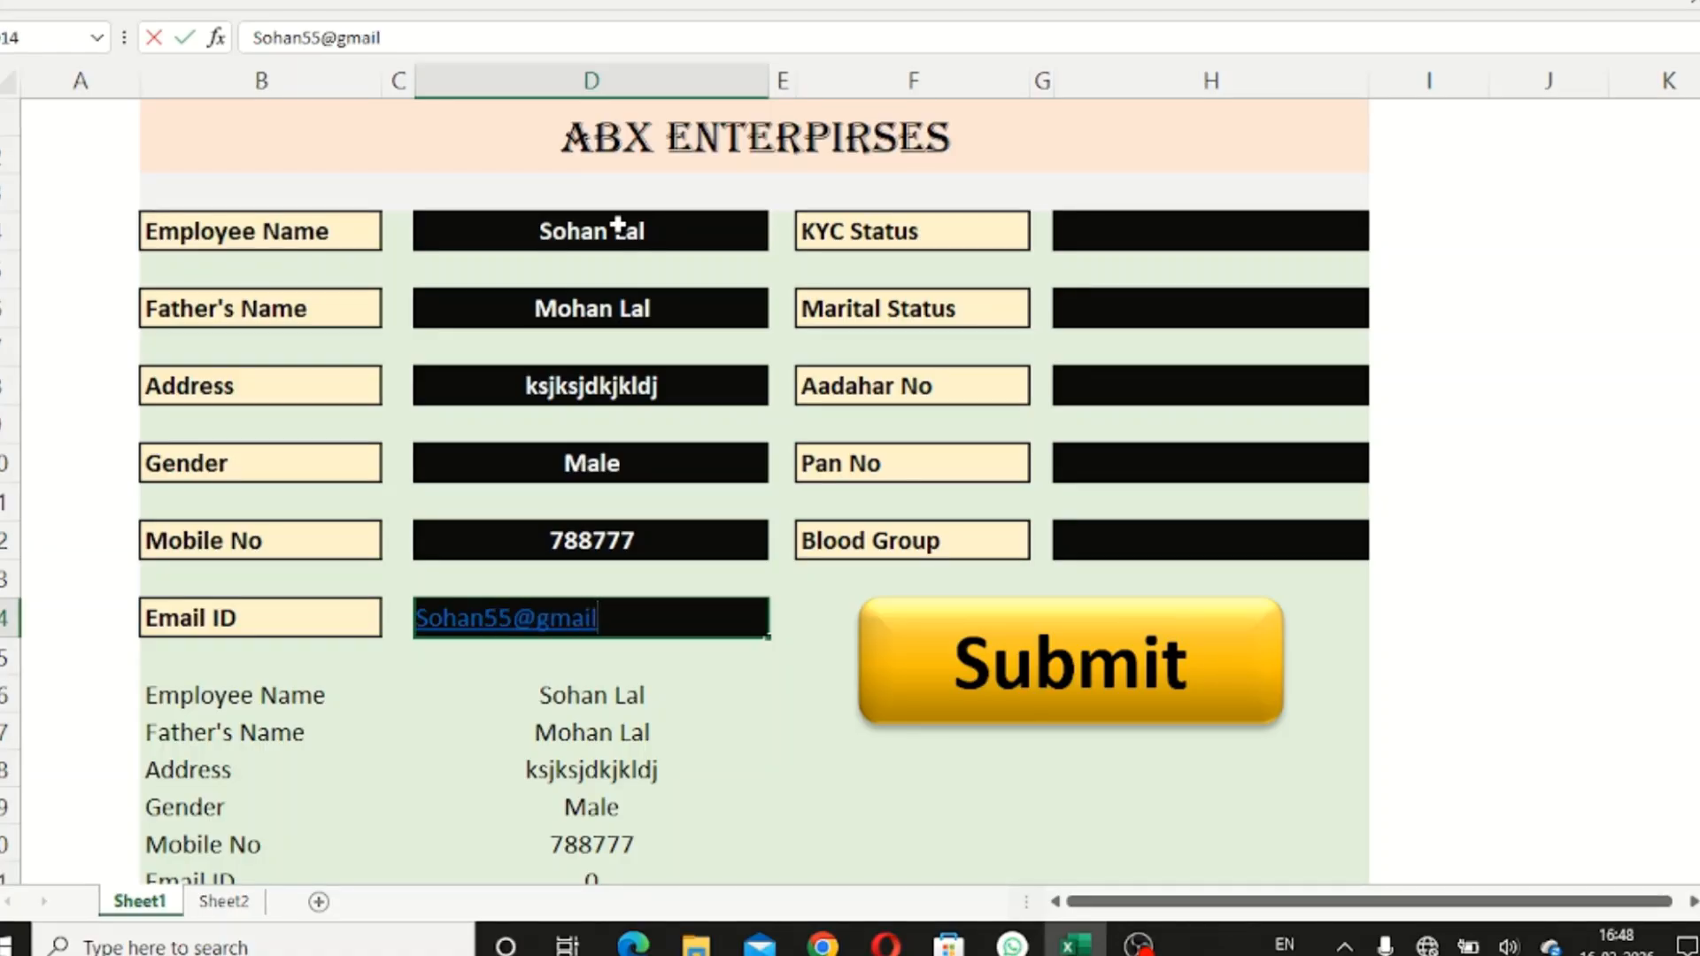
- Set both KYC Status and Marital Status to Yes
click(1079, 226)
text(y)
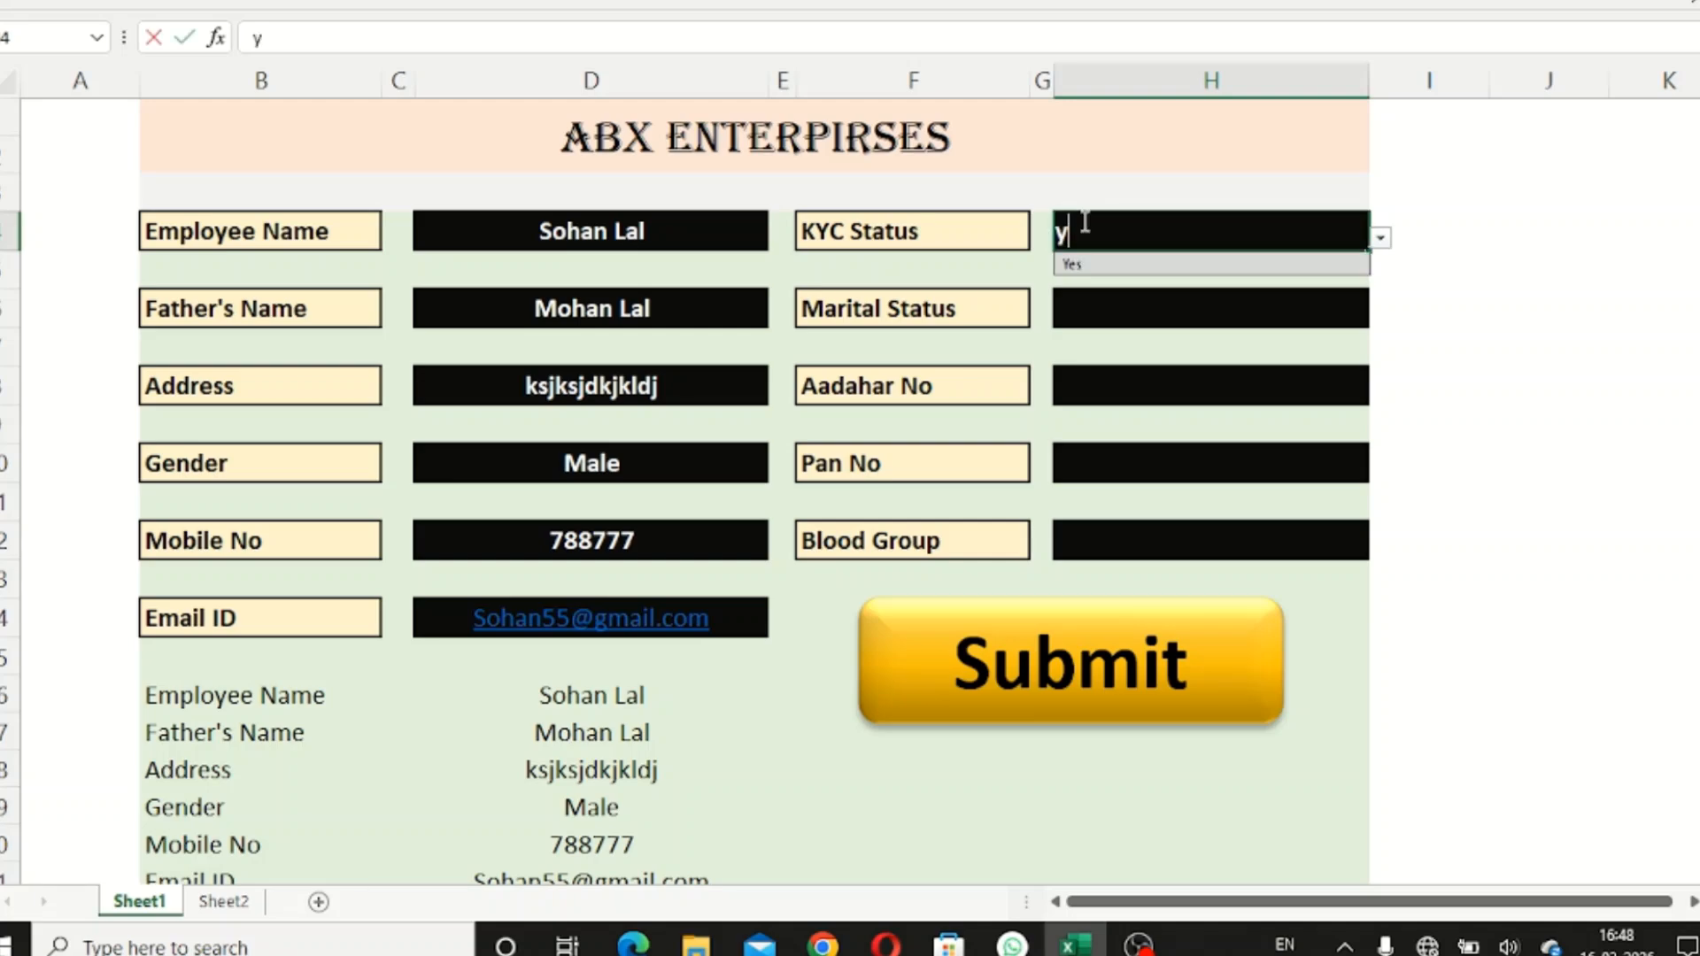
key(Return)
click(1142, 307)
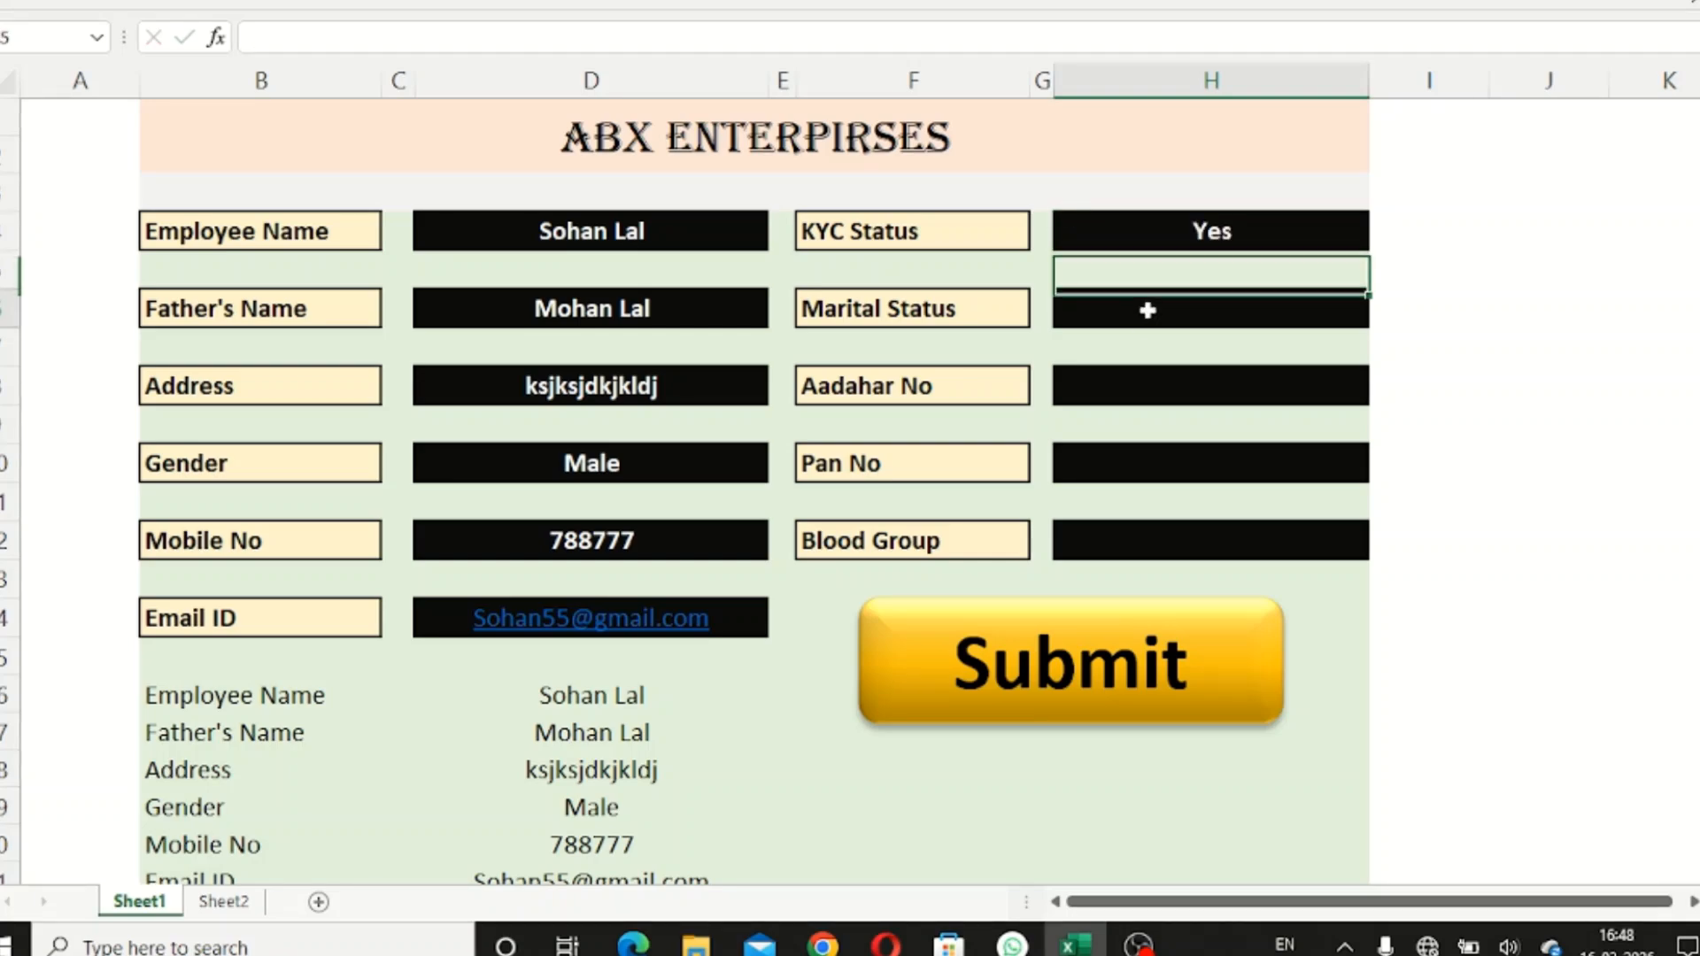
text(y)
key(Return)
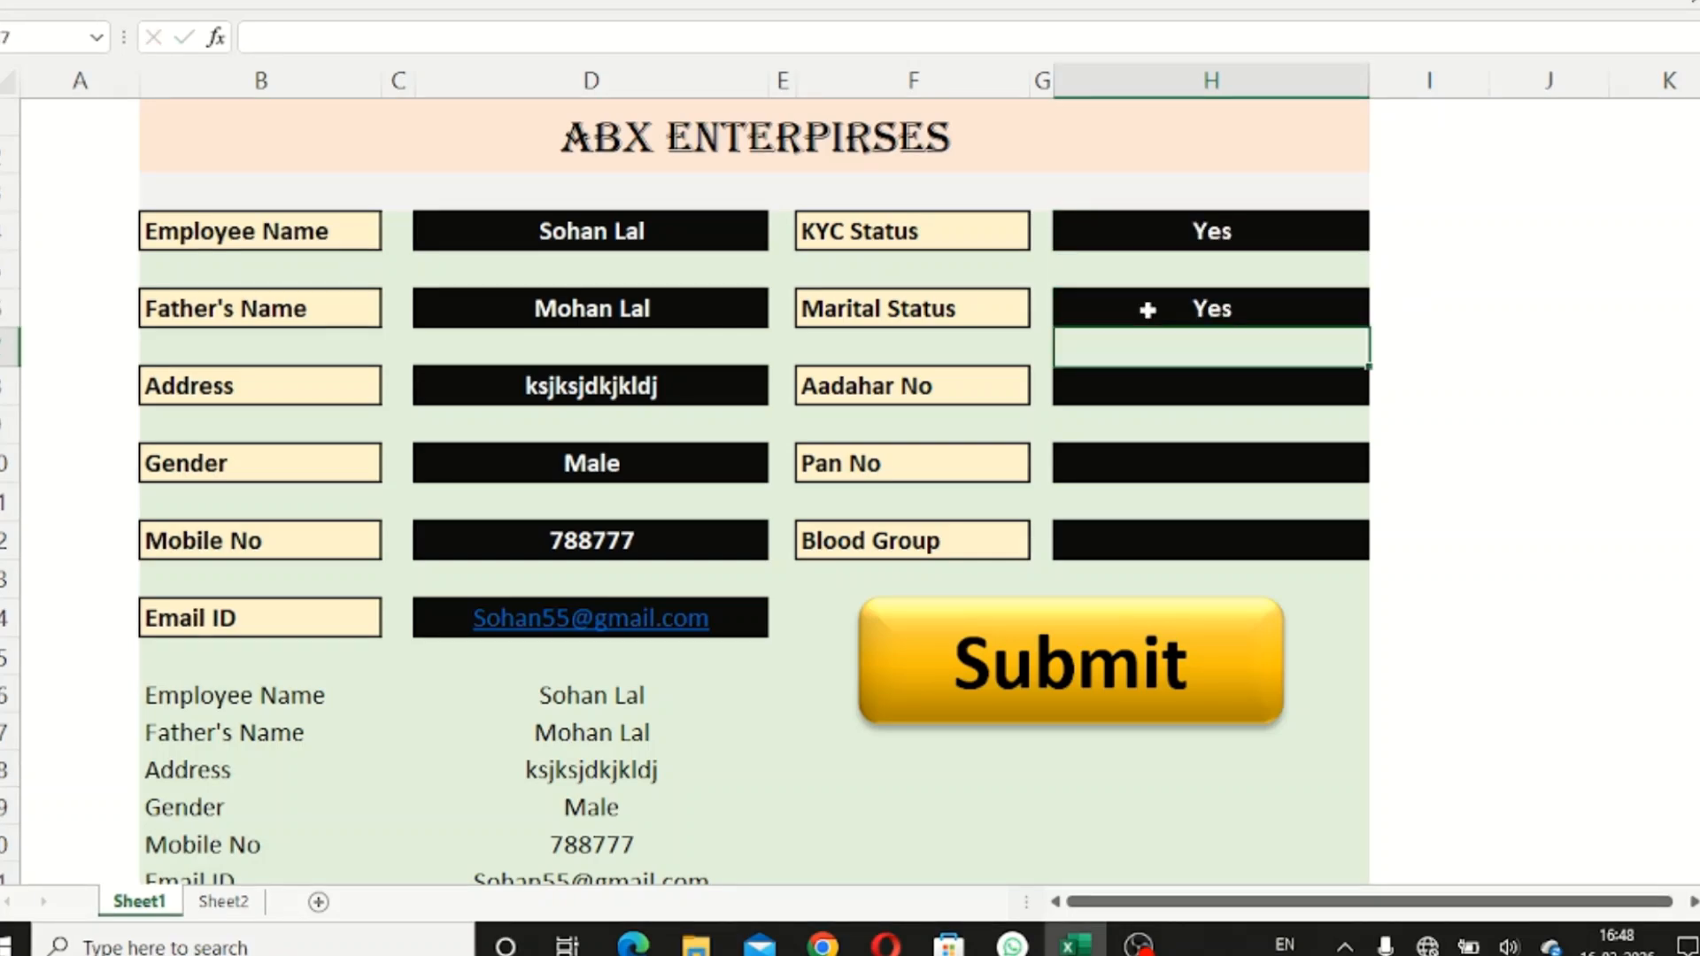
- Enter 11 as the Aadhar No and begin typing 21 as the Pan No
click(1173, 383)
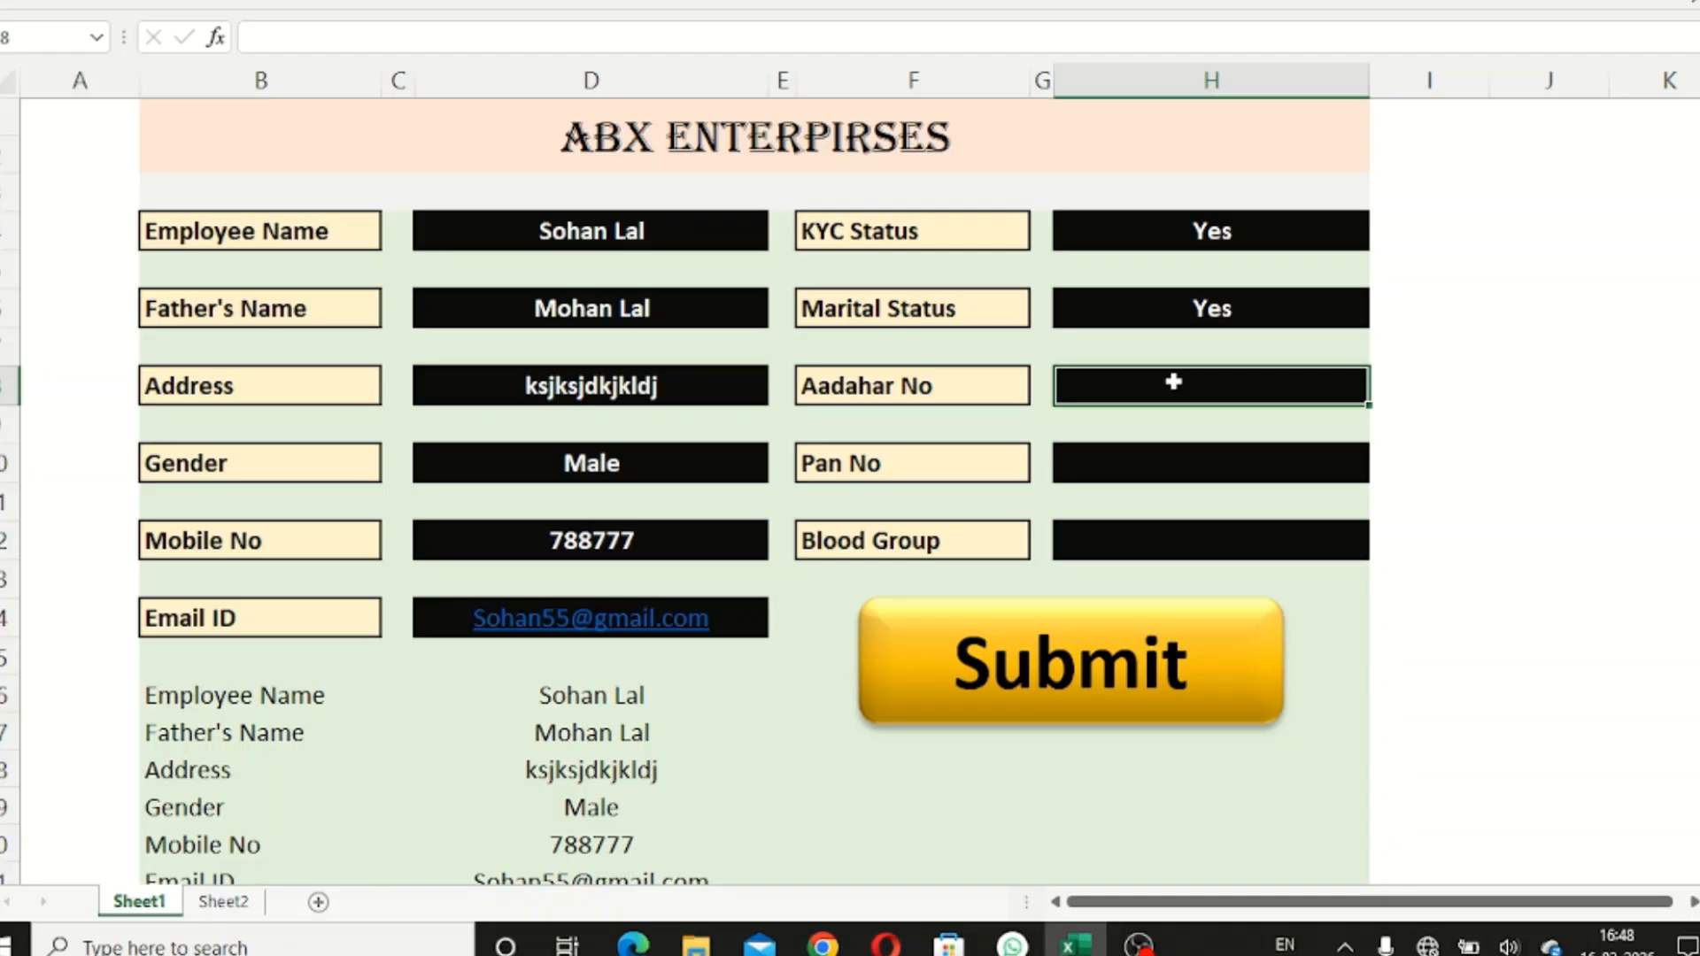
text(11)
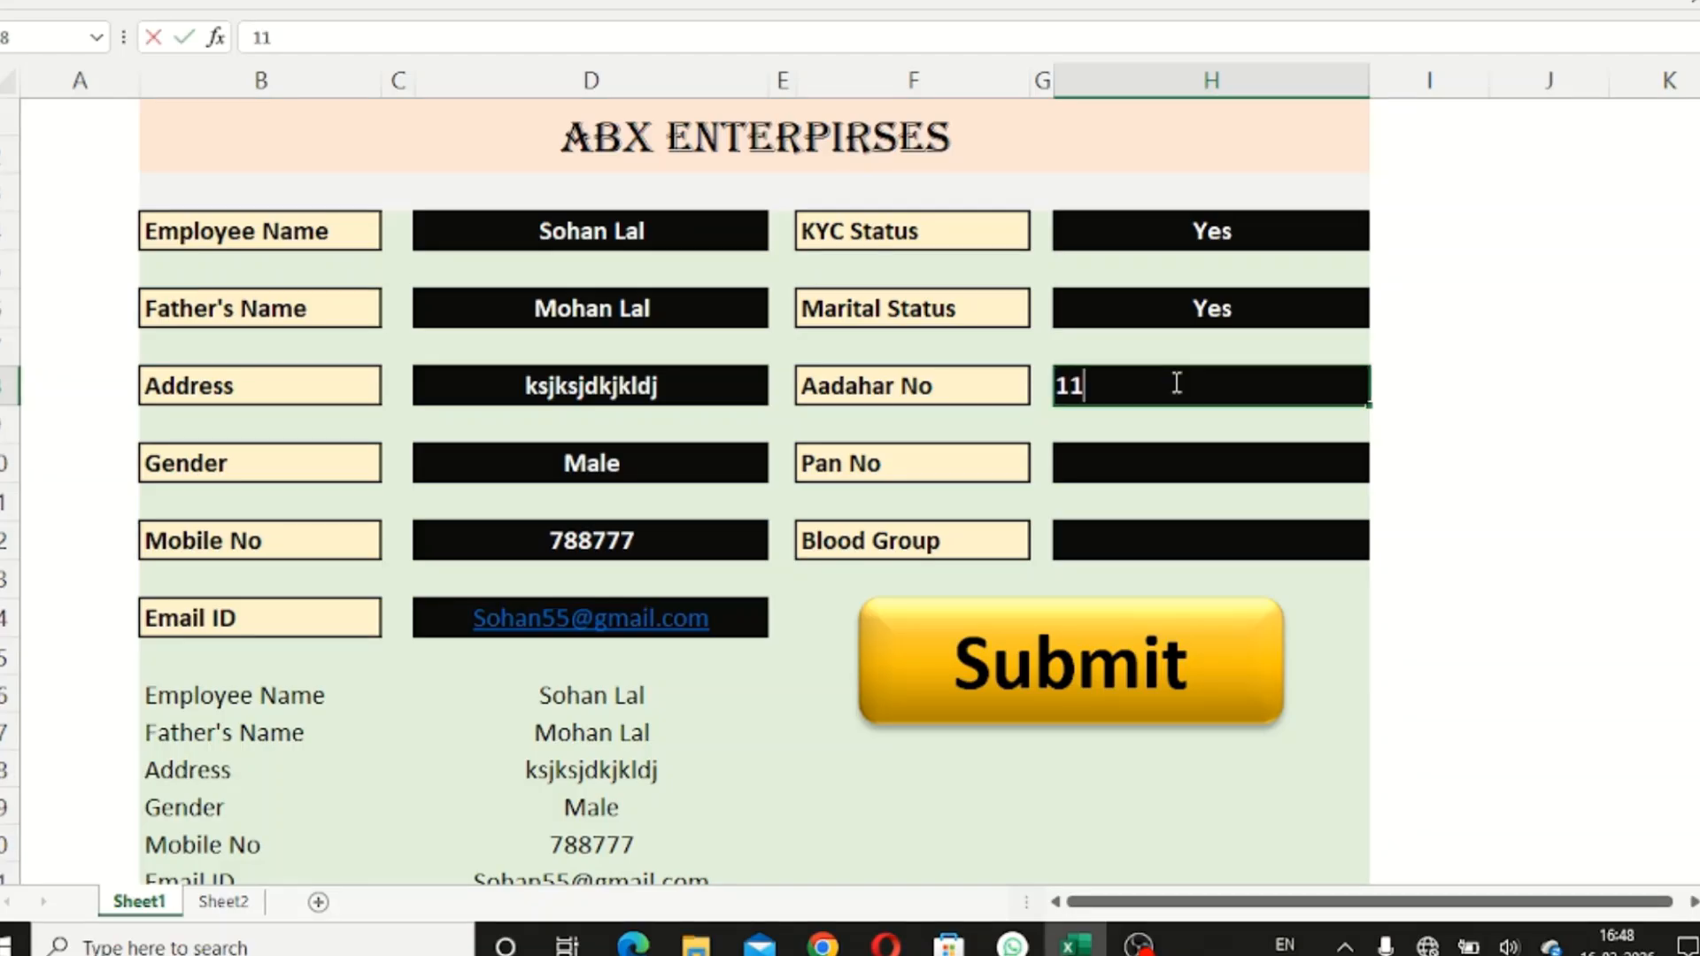
key(Return)
key(Return)
text(21)
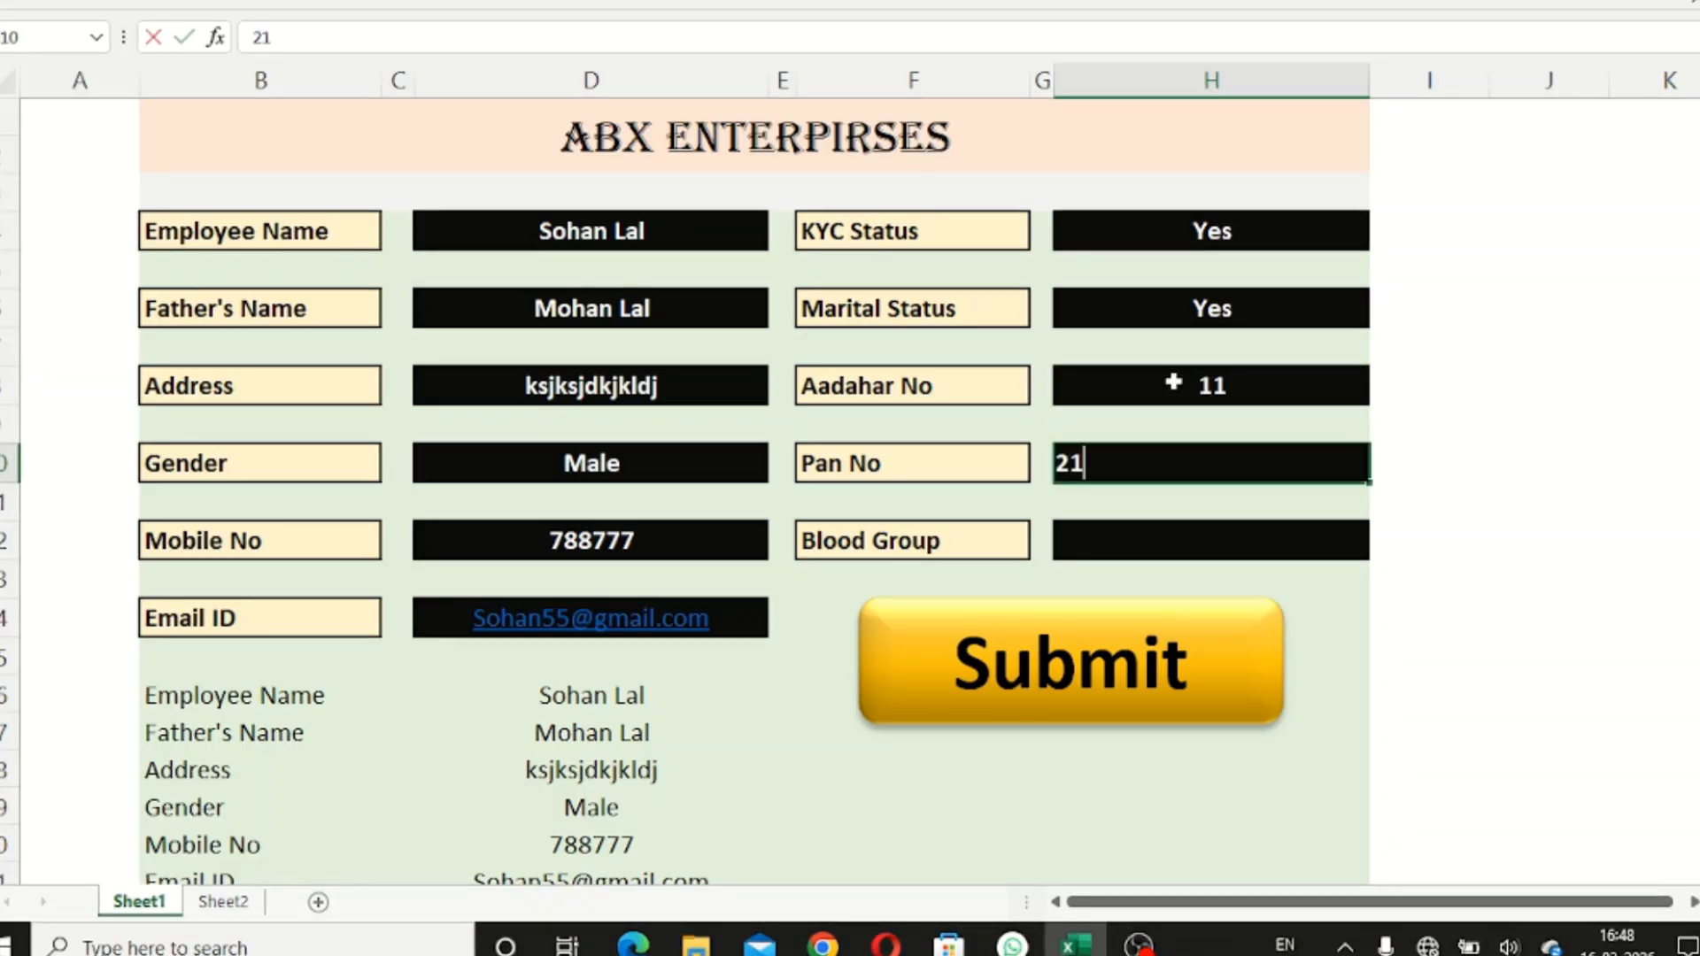